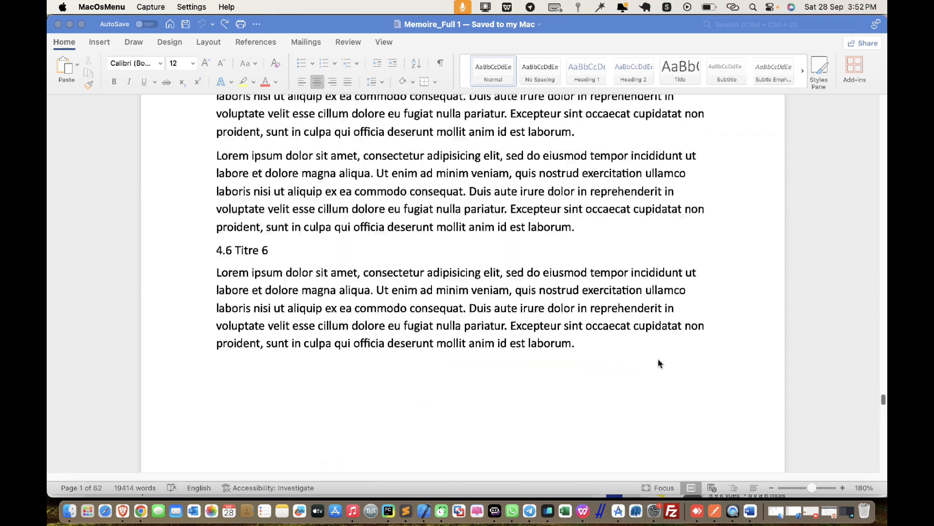
- Remove all borders from the header table holding the ministry text, LOGO and Arabic text on the cover page
{"action": "scroll", "coordinate": [660, 363], "scroll_direction": "up", "scroll_amount": 20}
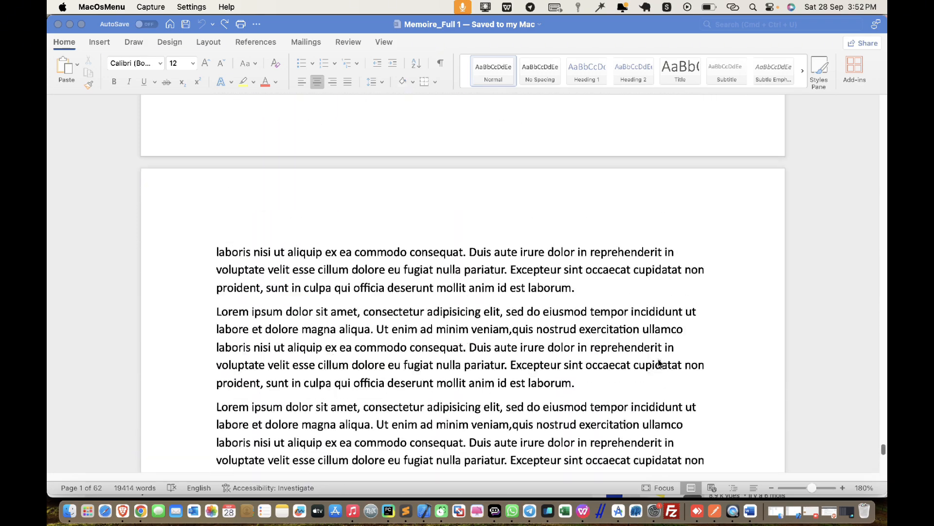
{"action": "scroll", "coordinate": [658, 363], "scroll_direction": "up", "scroll_amount": 20}
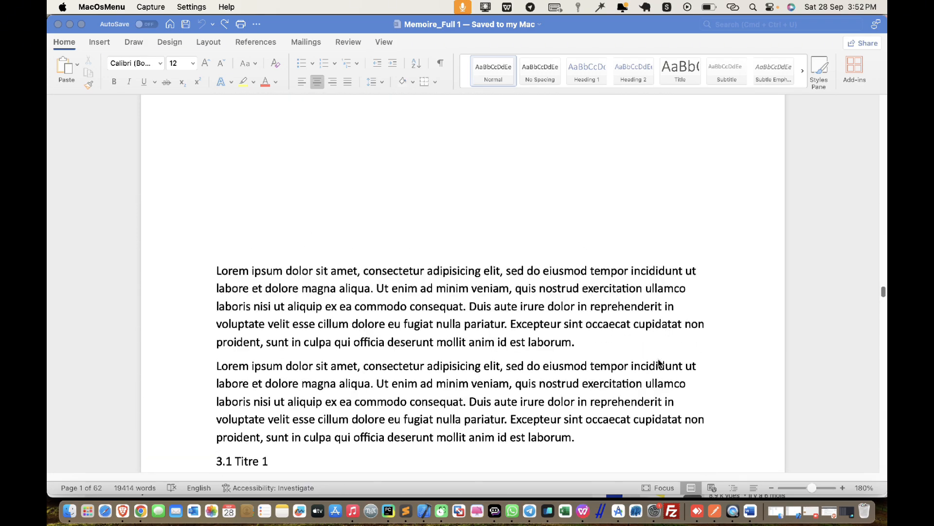
{"action": "scroll", "coordinate": [658, 363], "scroll_direction": "up", "scroll_amount": 20}
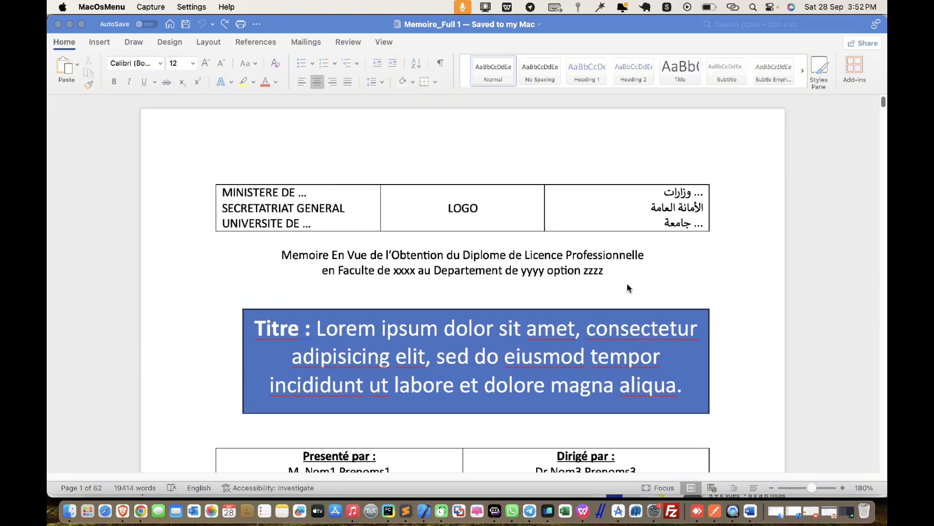
{"action": "left_click", "coordinate": [361, 205]}
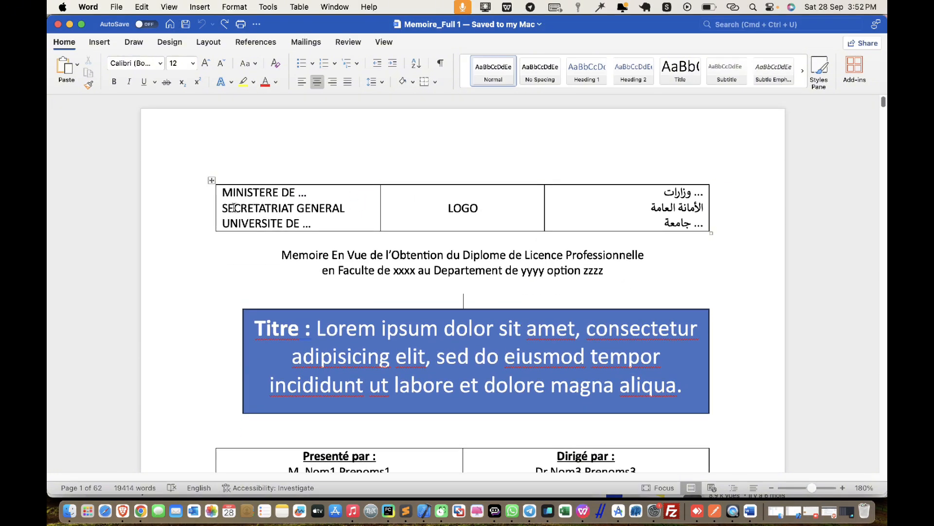
{"action": "left_click", "coordinate": [212, 182]}
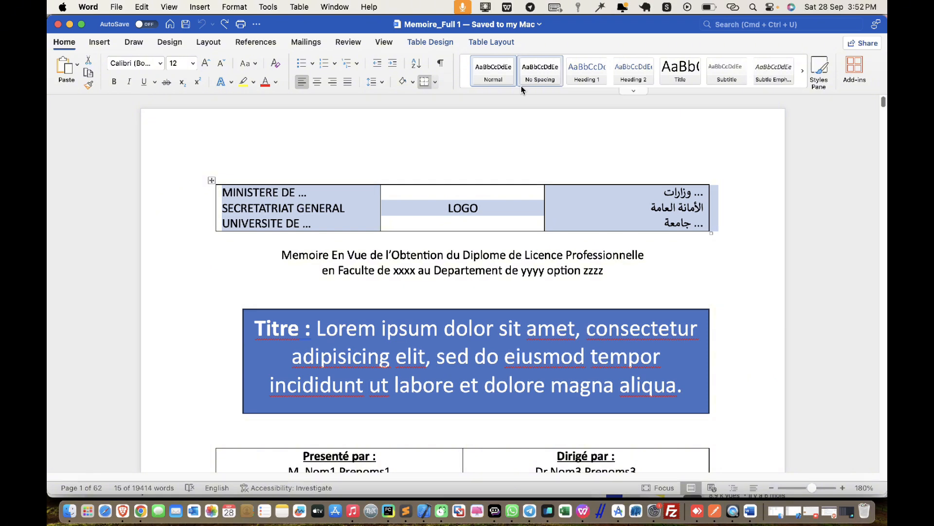
{"action": "left_click", "coordinate": [422, 214]}
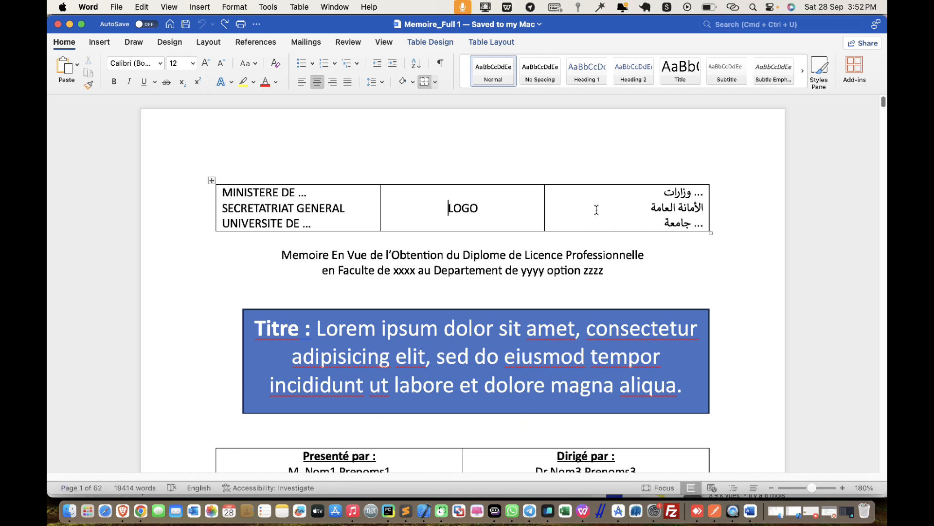
{"action": "left_click", "coordinate": [212, 180]}
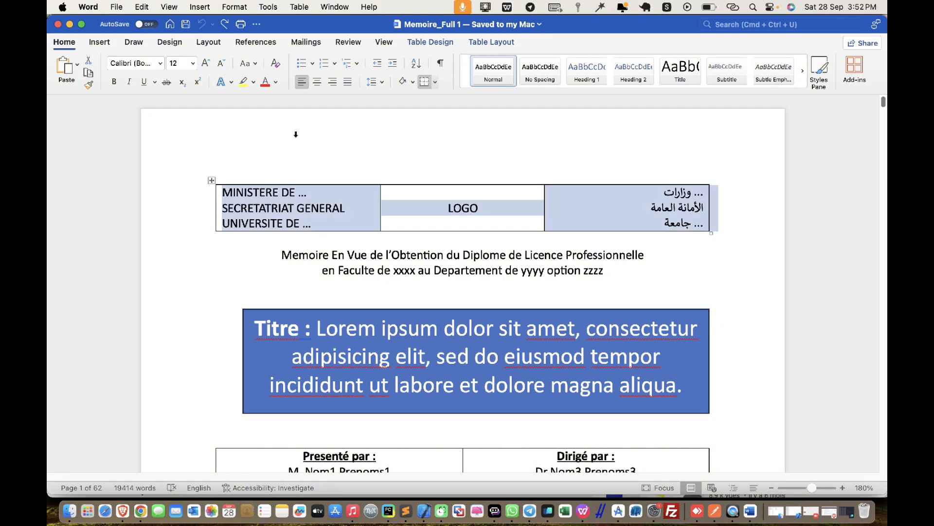
{"action": "left_click", "coordinate": [434, 83]}
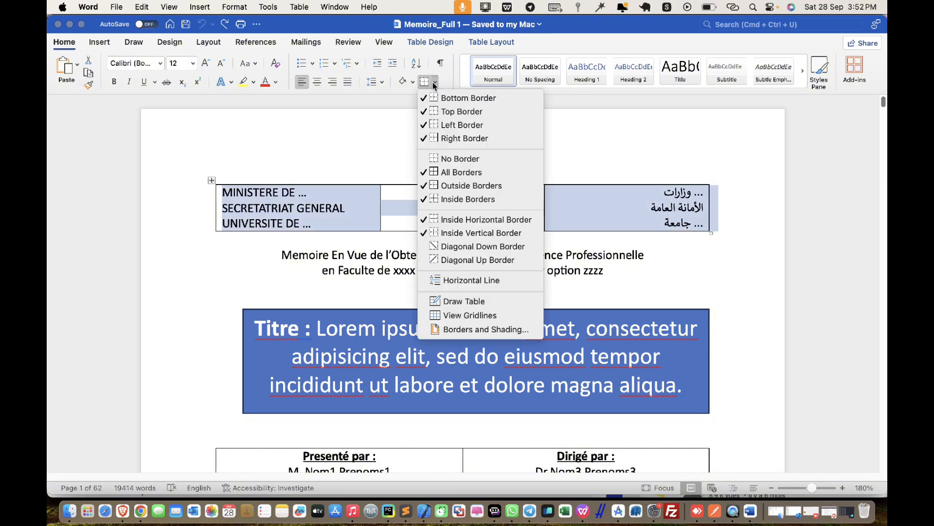
{"action": "left_click", "coordinate": [477, 165]}
{"action": "left_click", "coordinate": [496, 267]}
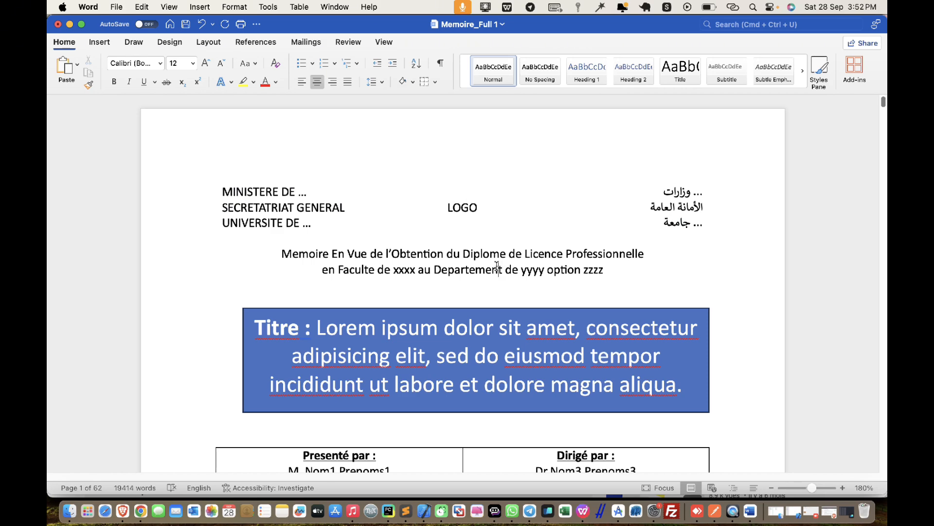
- Remove all borders from the "Presenté par" and "Dirigé par" table on the cover page
{"action": "scroll", "coordinate": [471, 316], "scroll_direction": "down", "scroll_amount": 5}
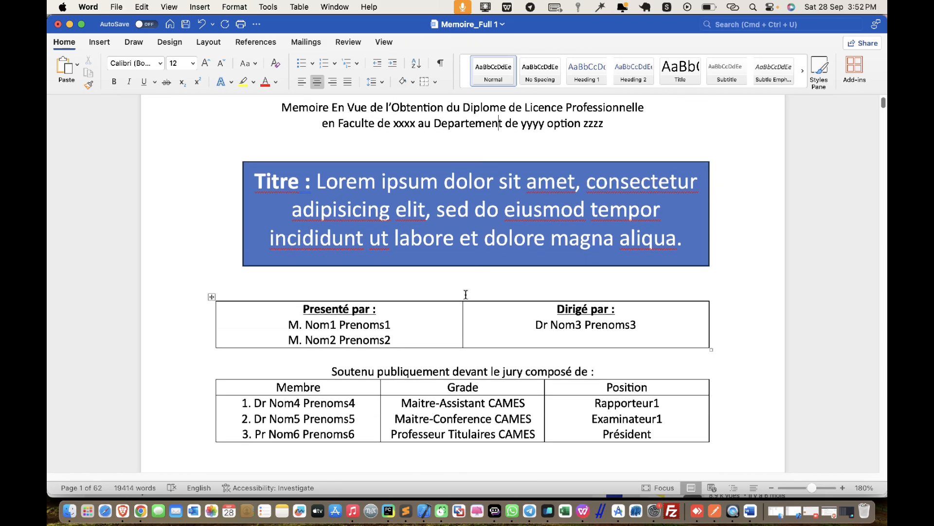
{"action": "scroll", "coordinate": [466, 294], "scroll_direction": "down", "scroll_amount": 1}
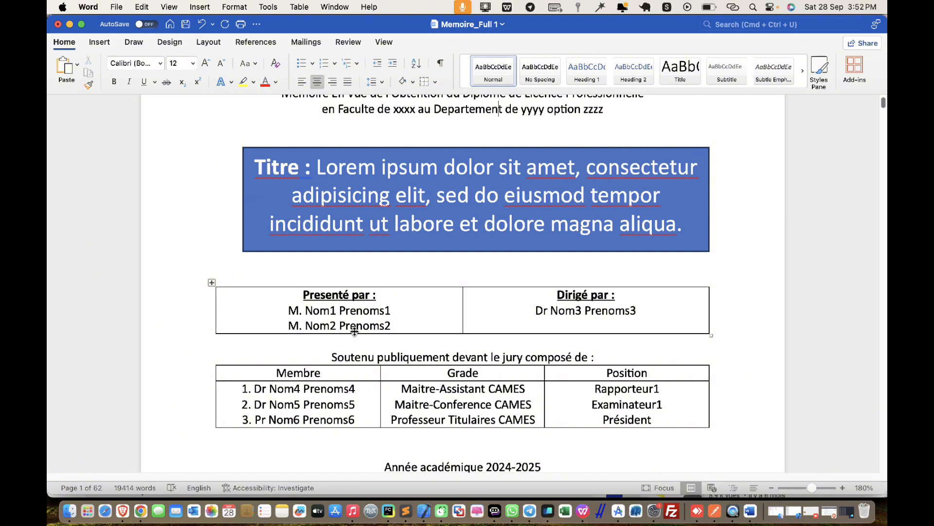
{"action": "left_click", "coordinate": [211, 282]}
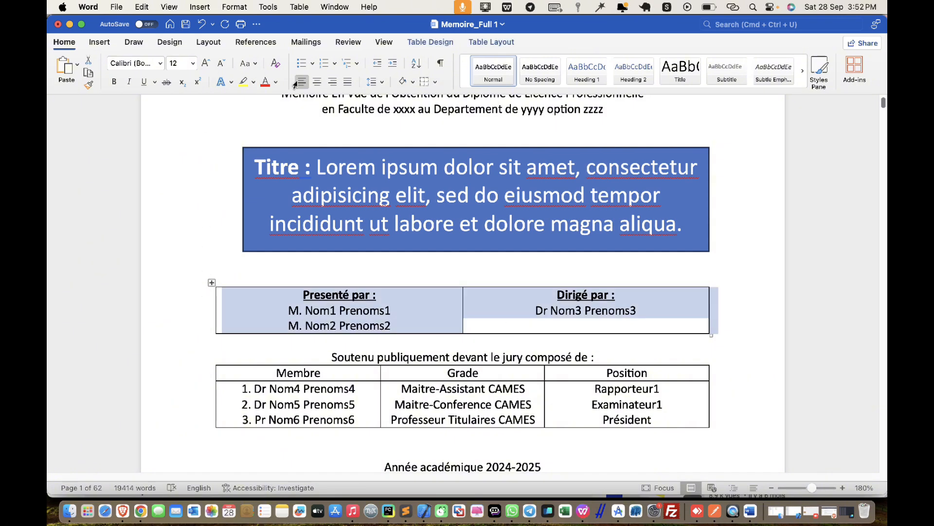
{"action": "left_click", "coordinate": [424, 81]}
{"action": "left_click", "coordinate": [527, 319]}
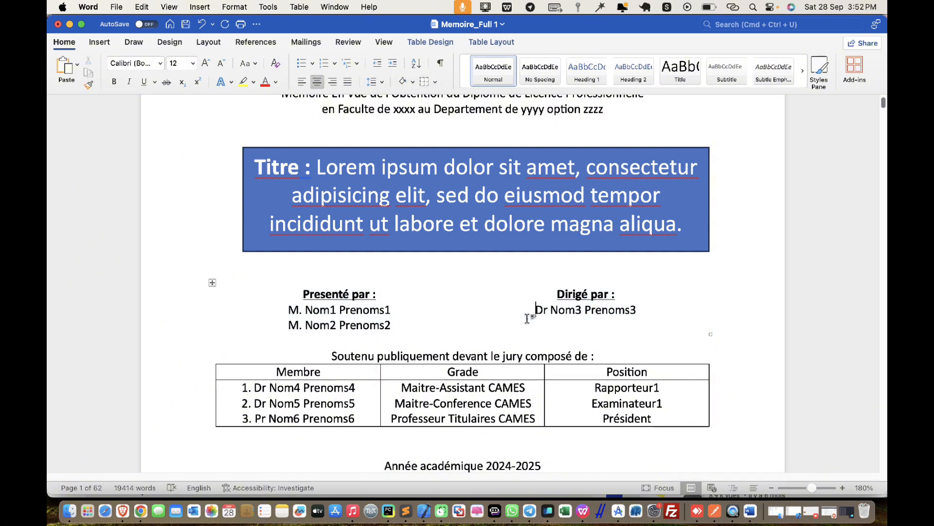
- Insert an empty line above the "Préface" heading at the end of page 2 to push it onto the next page
{"action": "scroll", "coordinate": [527, 319], "scroll_direction": "down", "scroll_amount": 5}
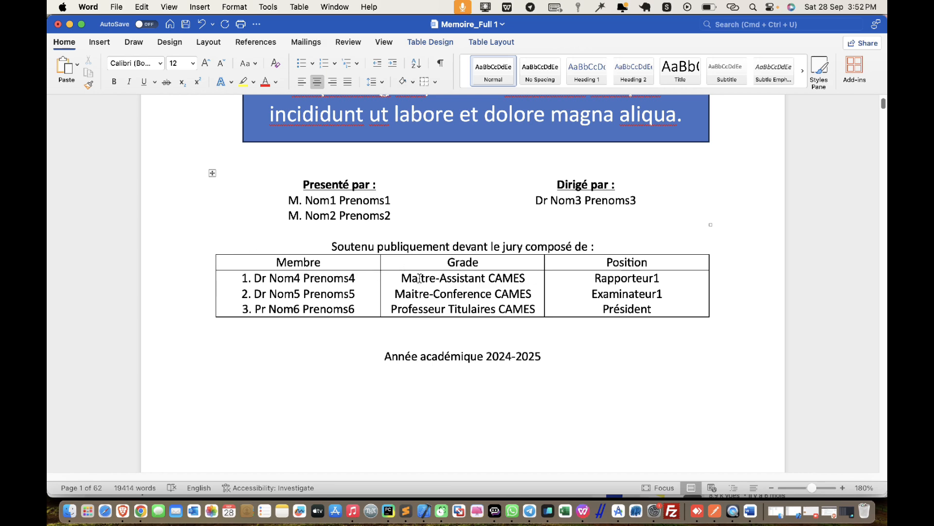
{"action": "scroll", "coordinate": [436, 286], "scroll_direction": "down", "scroll_amount": 10}
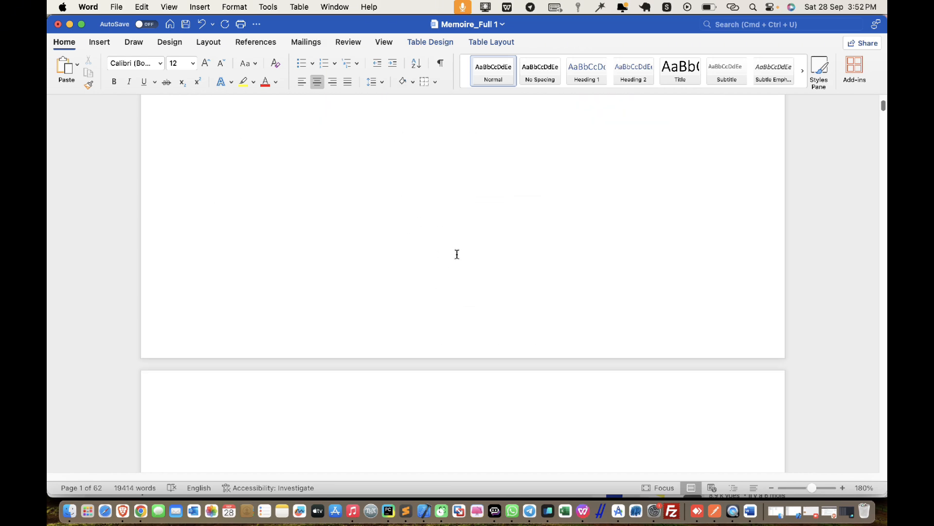
{"action": "scroll", "coordinate": [457, 254], "scroll_direction": "up", "scroll_amount": 5}
{"action": "left_click", "coordinate": [492, 156]}
{"action": "scroll", "coordinate": [486, 183], "scroll_direction": "down", "scroll_amount": 1}
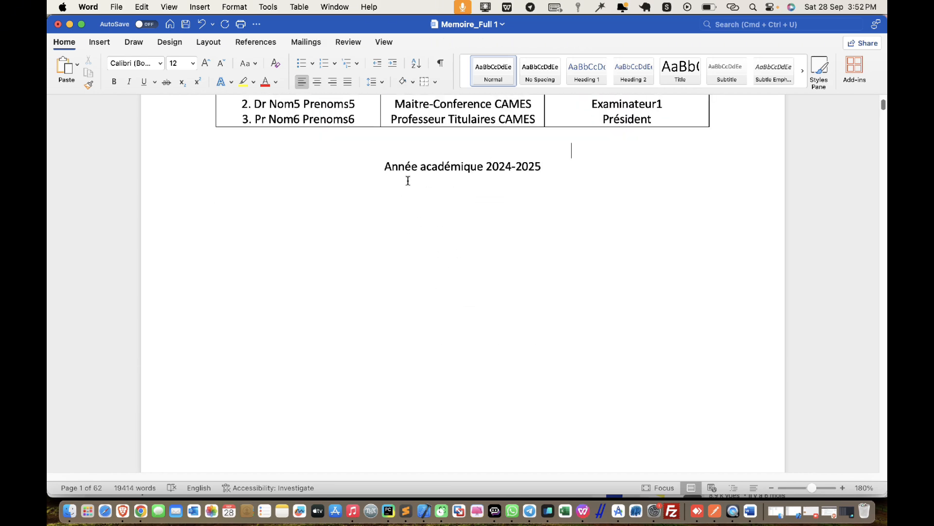
{"action": "scroll", "coordinate": [428, 328], "scroll_direction": "down", "scroll_amount": 4}
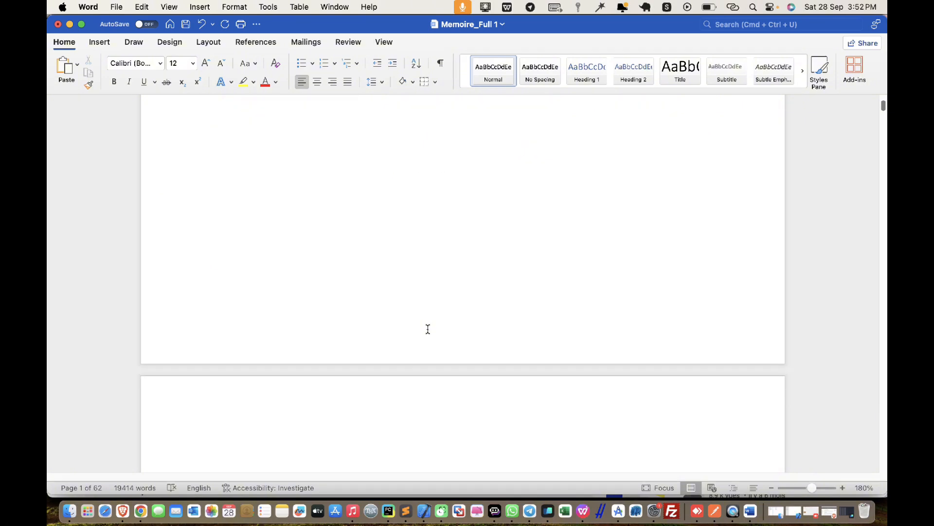
{"action": "scroll", "coordinate": [428, 329], "scroll_direction": "down", "scroll_amount": 6}
{"action": "scroll", "coordinate": [428, 329], "scroll_direction": "down", "scroll_amount": 3}
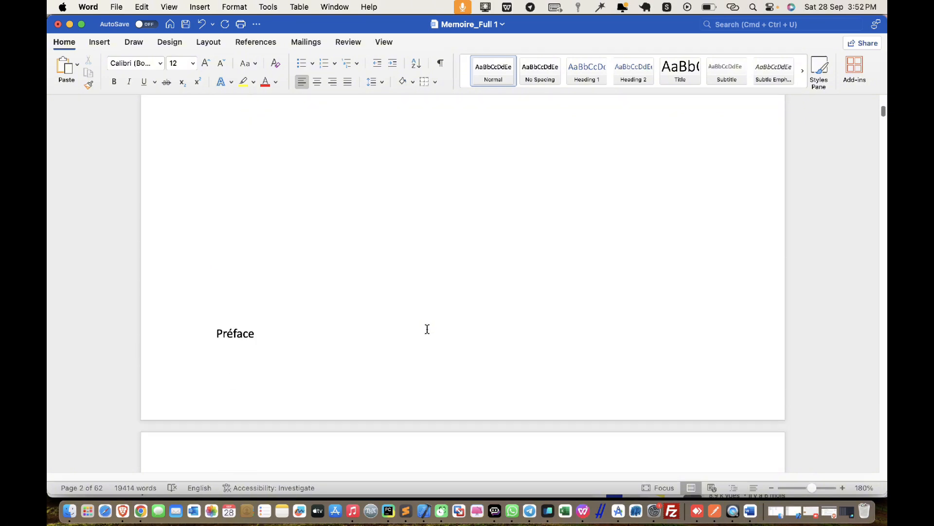
{"action": "scroll", "coordinate": [493, 229], "scroll_direction": "up", "scroll_amount": 1}
{"action": "left_click", "coordinate": [273, 312]}
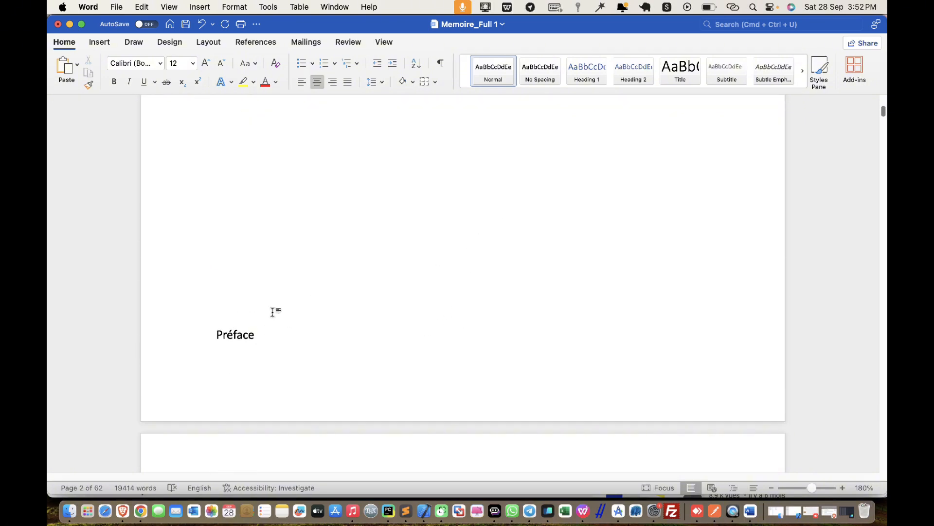
{"action": "key", "text": "Return"}
- Review the cover page layout and the blank space between the academic year line and the second page
{"action": "scroll", "coordinate": [341, 288], "scroll_direction": "up", "scroll_amount": 4}
{"action": "scroll", "coordinate": [370, 259], "scroll_direction": "up", "scroll_amount": 6}
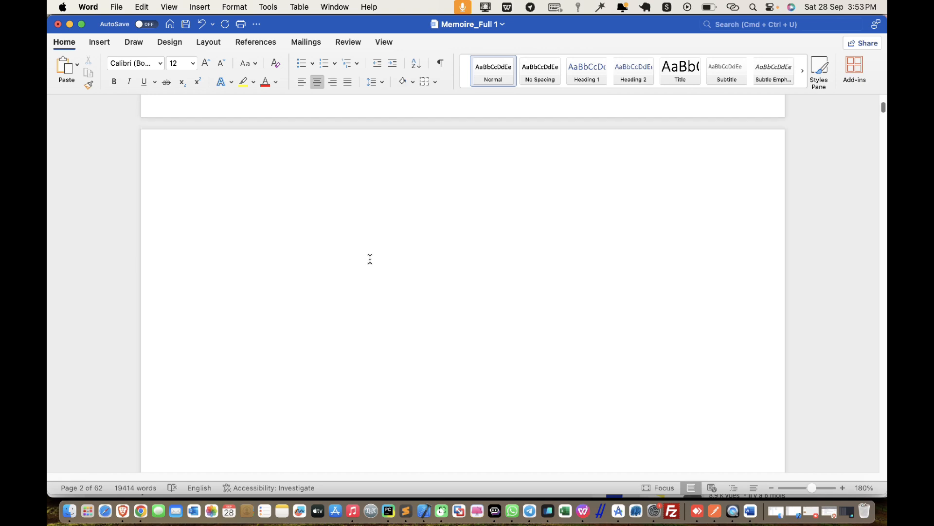
{"action": "scroll", "coordinate": [370, 259], "scroll_direction": "up", "scroll_amount": 2}
{"action": "scroll", "coordinate": [373, 267], "scroll_direction": "down", "scroll_amount": 1}
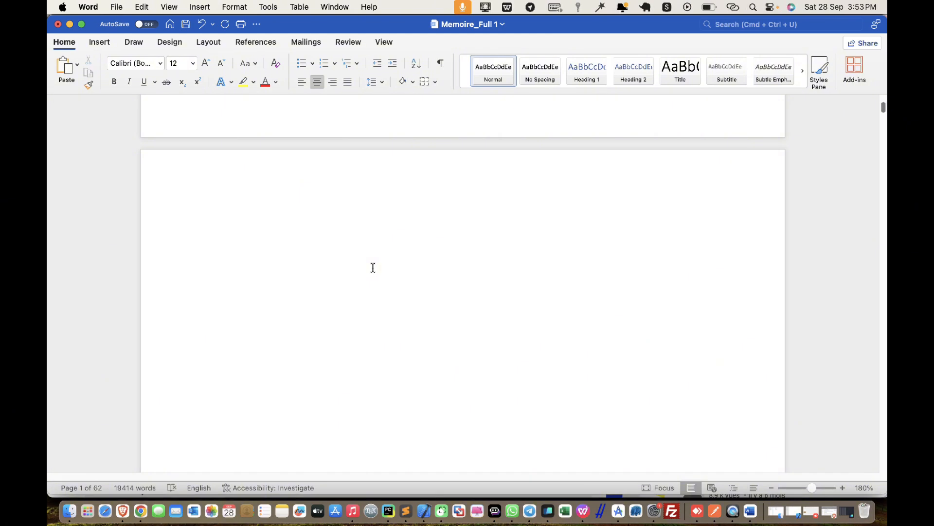
{"action": "scroll", "coordinate": [373, 268], "scroll_direction": "up", "scroll_amount": 1}
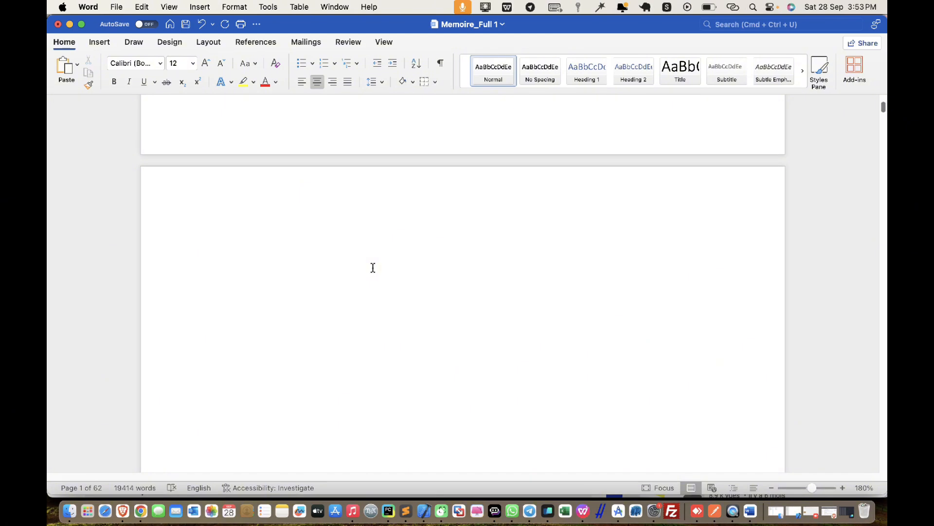
{"action": "scroll", "coordinate": [373, 267], "scroll_direction": "up", "scroll_amount": 20}
{"action": "left_click", "coordinate": [315, 148]}
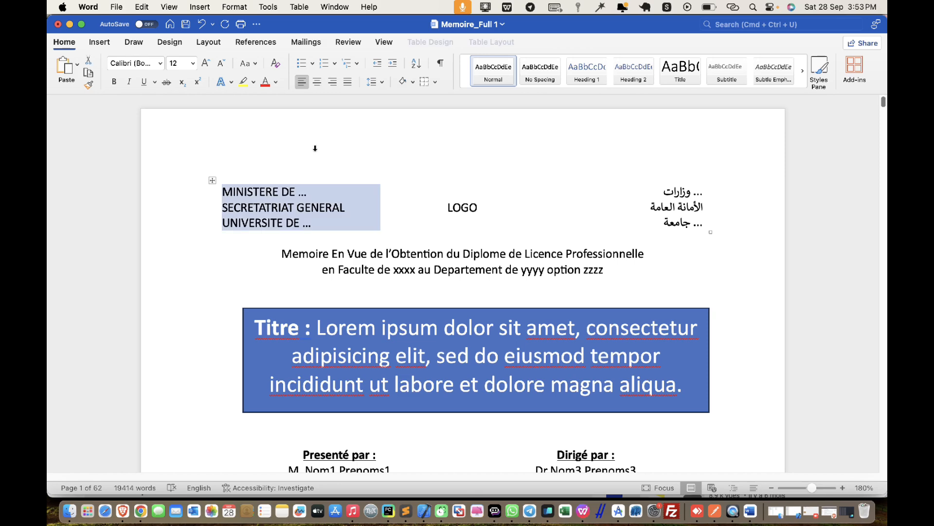
{"action": "left_click", "coordinate": [547, 179]}
{"action": "scroll", "coordinate": [431, 282], "scroll_direction": "down", "scroll_amount": 5}
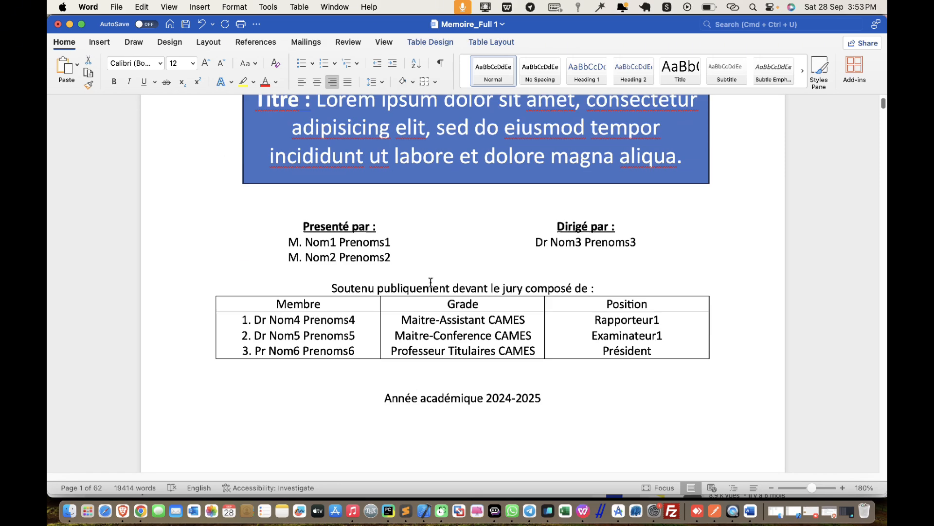
{"action": "scroll", "coordinate": [431, 283], "scroll_direction": "down", "scroll_amount": 9}
{"action": "left_click", "coordinate": [463, 282]}
{"action": "scroll", "coordinate": [463, 282], "scroll_direction": "up", "scroll_amount": 6}
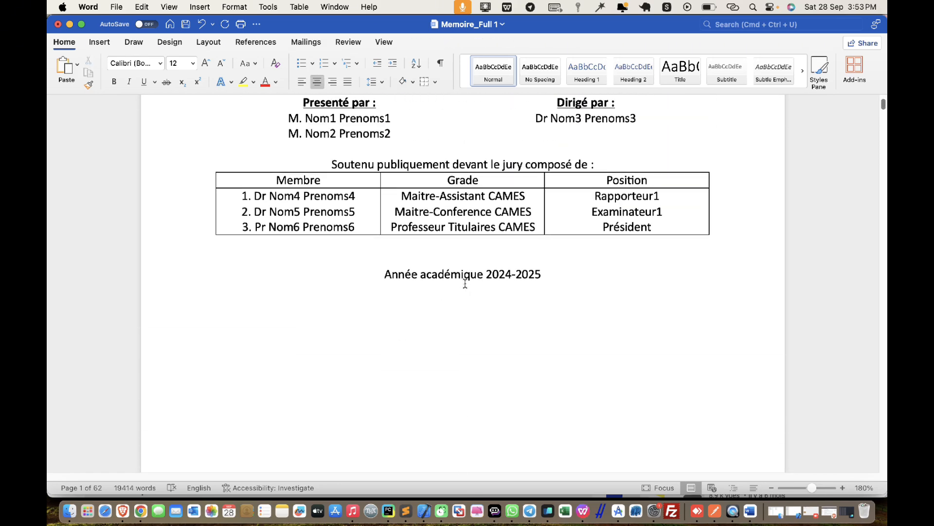
{"action": "scroll", "coordinate": [465, 283], "scroll_direction": "up", "scroll_amount": 5}
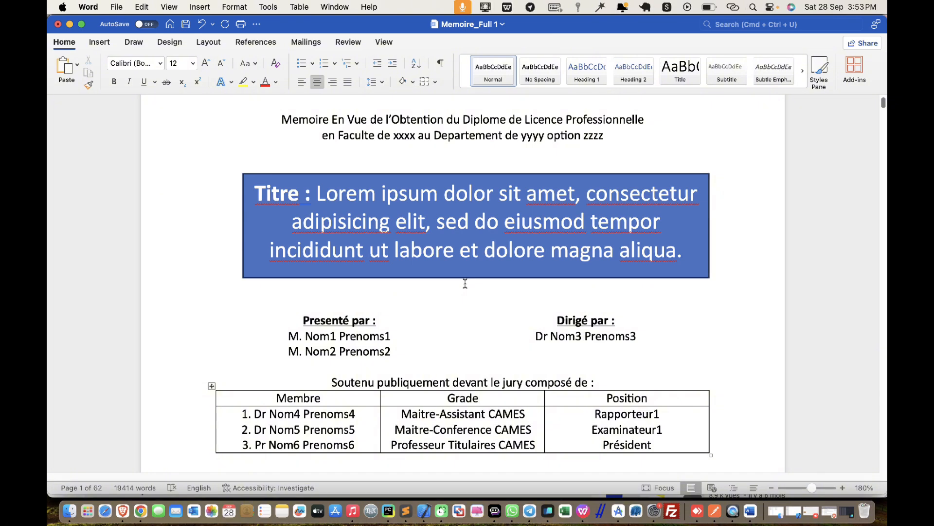
{"action": "scroll", "coordinate": [465, 284], "scroll_direction": "up", "scroll_amount": 3}
{"action": "scroll", "coordinate": [465, 284], "scroll_direction": "down", "scroll_amount": 15}
{"action": "scroll", "coordinate": [465, 284], "scroll_direction": "up", "scroll_amount": 3}
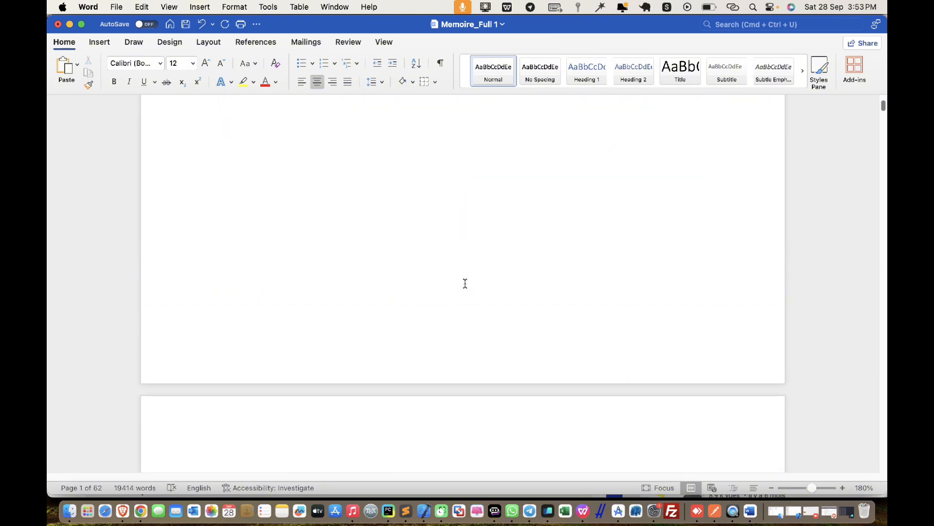
{"action": "scroll", "coordinate": [465, 283], "scroll_direction": "up", "scroll_amount": 3}
{"action": "scroll", "coordinate": [465, 284], "scroll_direction": "down", "scroll_amount": 2}
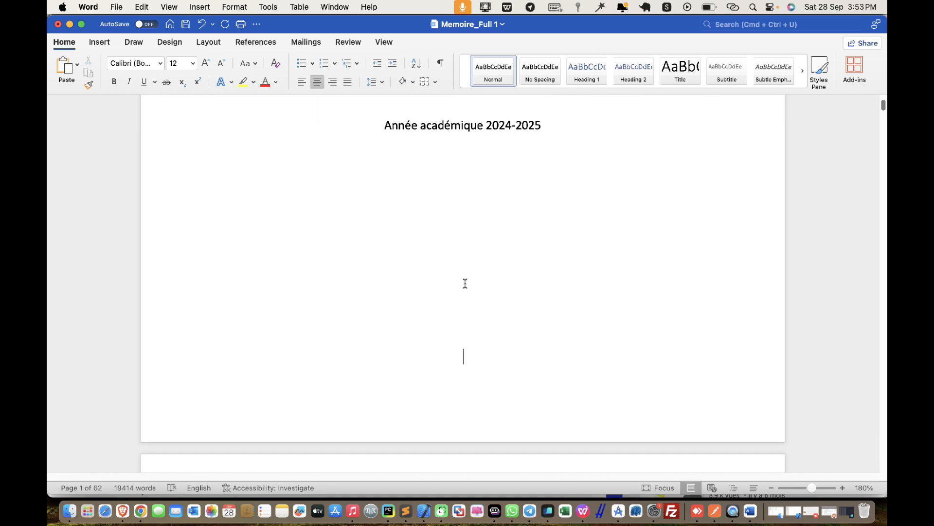
{"action": "scroll", "coordinate": [466, 284], "scroll_direction": "down", "scroll_amount": 1}
{"action": "scroll", "coordinate": [465, 284], "scroll_direction": "down", "scroll_amount": 8}
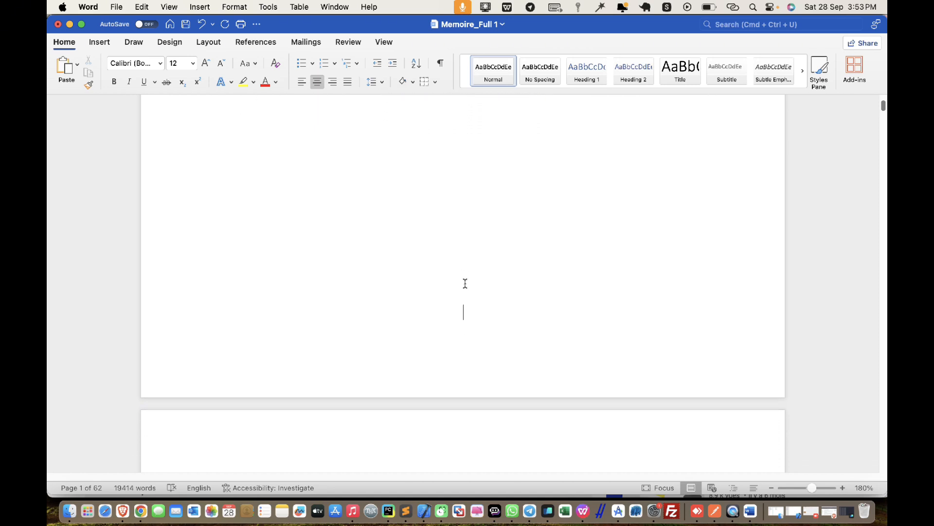
{"action": "scroll", "coordinate": [466, 283], "scroll_direction": "up", "scroll_amount": 6}
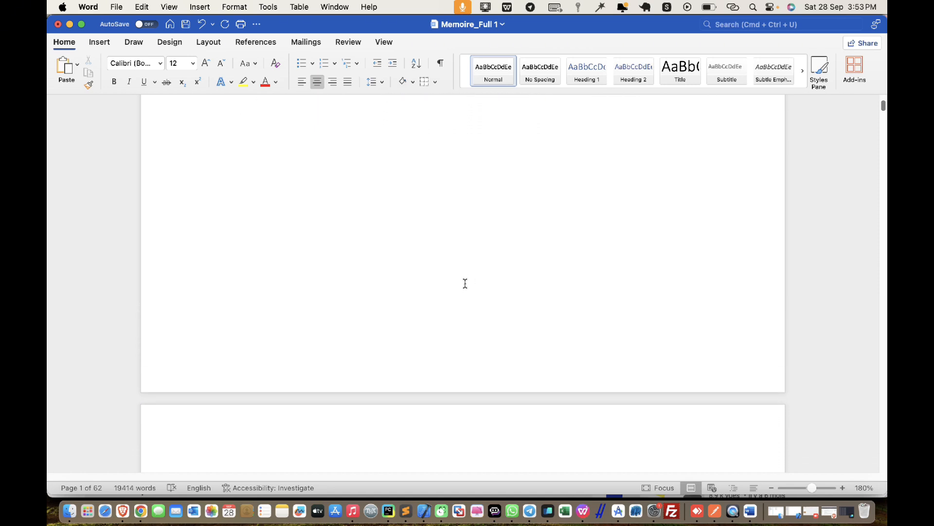
- Check where the Préface section starts and read through it down to the Résumé heading
{"action": "scroll", "coordinate": [465, 283], "scroll_direction": "down", "scroll_amount": 15}
{"action": "scroll", "coordinate": [466, 269], "scroll_direction": "down", "scroll_amount": 12}
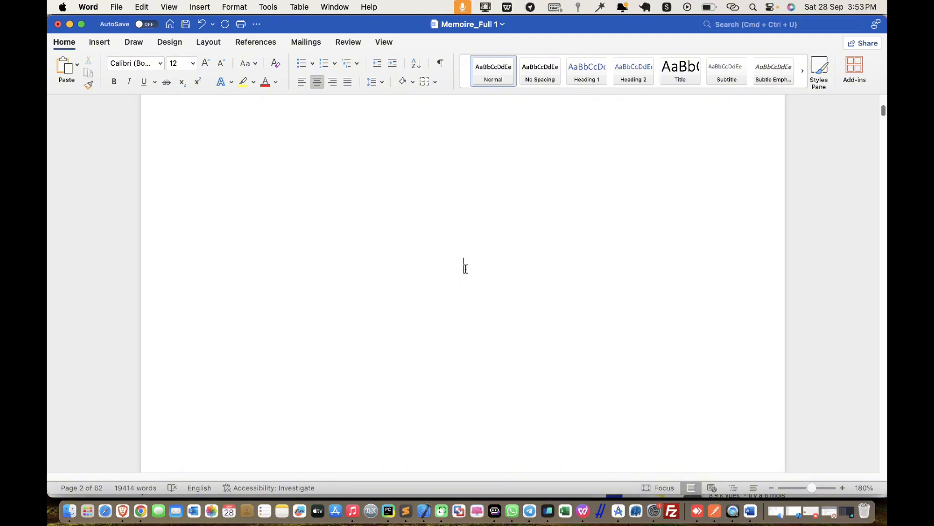
{"action": "scroll", "coordinate": [536, 183], "scroll_direction": "down", "scroll_amount": 14}
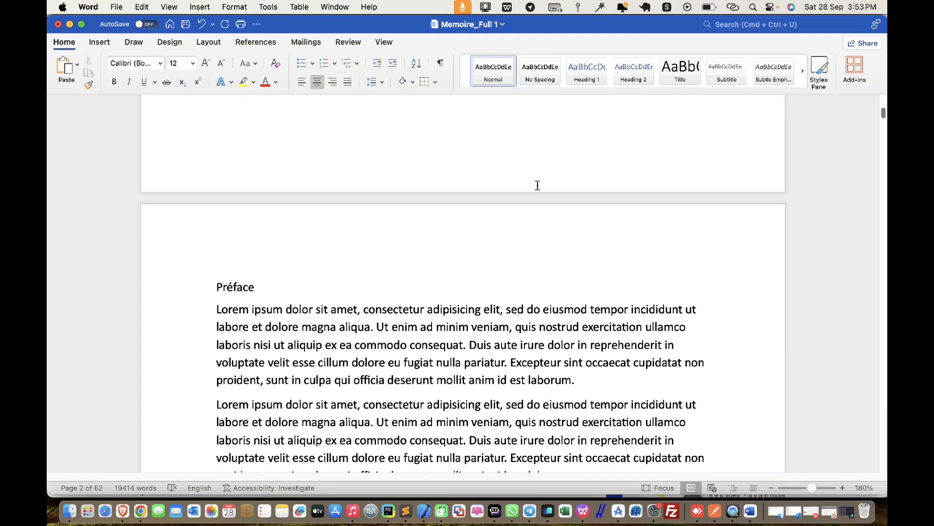
{"action": "left_click", "coordinate": [364, 192]}
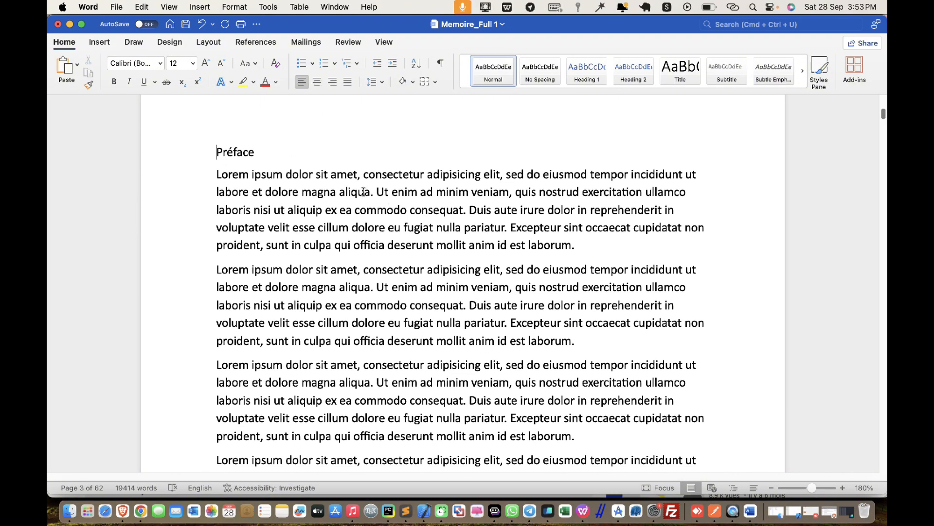
{"action": "scroll", "coordinate": [391, 207], "scroll_direction": "down", "scroll_amount": 20}
{"action": "scroll", "coordinate": [391, 208], "scroll_direction": "down", "scroll_amount": 20}
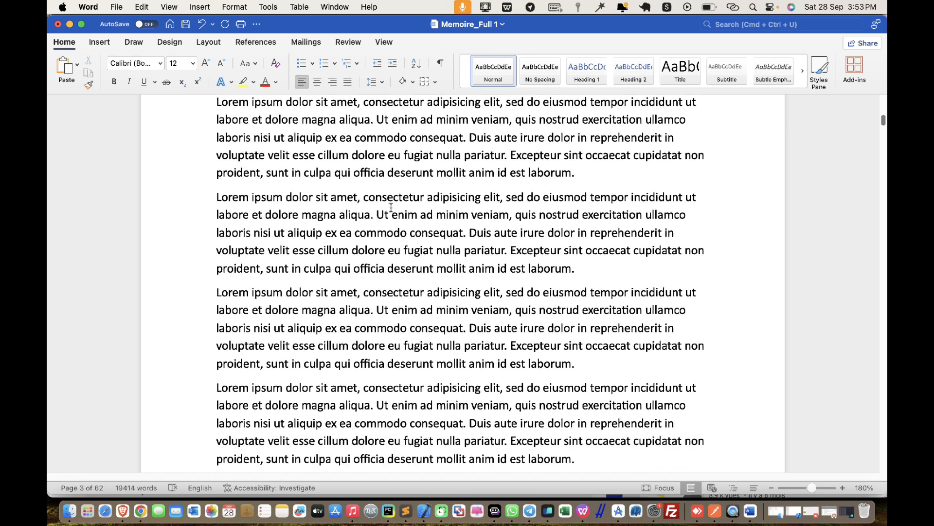
{"action": "scroll", "coordinate": [391, 208], "scroll_direction": "down", "scroll_amount": 6}
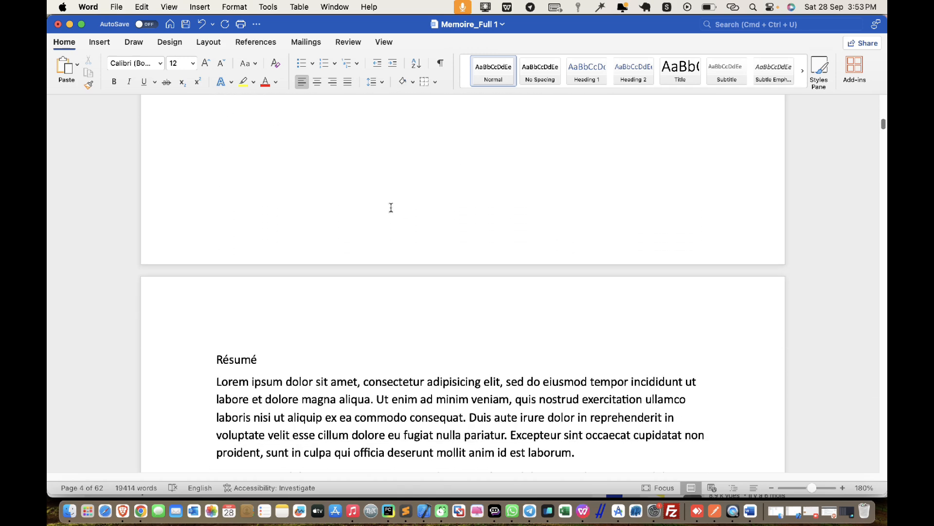
- Review the Résumé and Abstract sections and the cover page layout down to the start of the blank second page
{"action": "scroll", "coordinate": [392, 207], "scroll_direction": "down", "scroll_amount": 10}
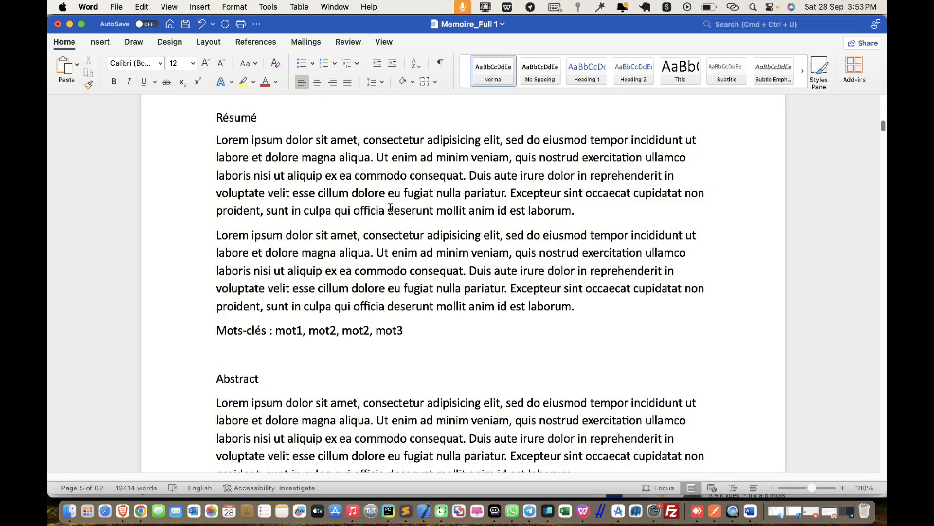
{"action": "scroll", "coordinate": [390, 208], "scroll_direction": "up", "scroll_amount": 15}
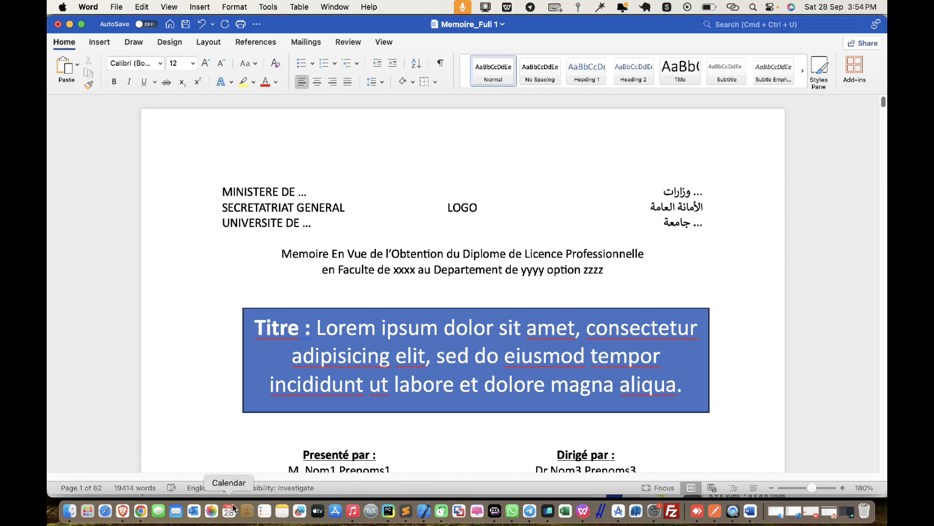
{"action": "scroll", "coordinate": [437, 252], "scroll_direction": "down", "scroll_amount": 2}
{"action": "scroll", "coordinate": [437, 252], "scroll_direction": "down", "scroll_amount": 6}
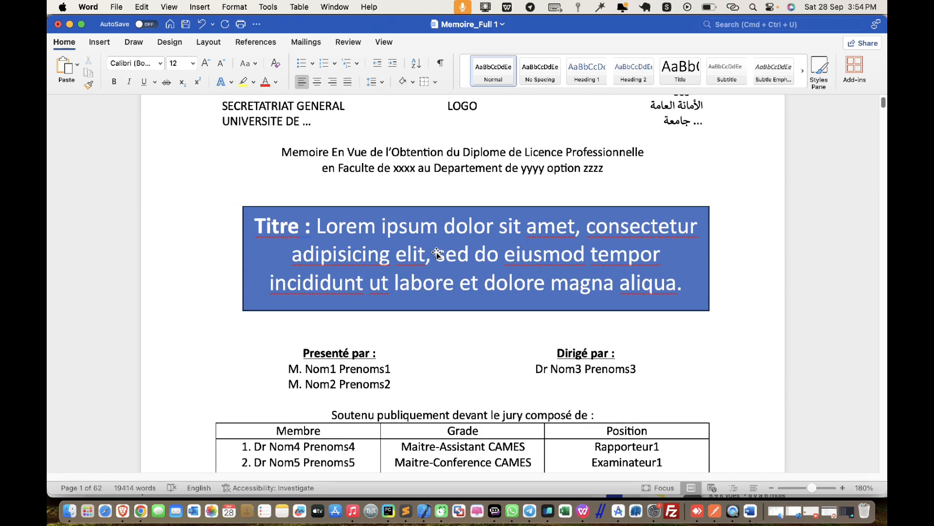
{"action": "scroll", "coordinate": [437, 252], "scroll_direction": "down", "scroll_amount": 18}
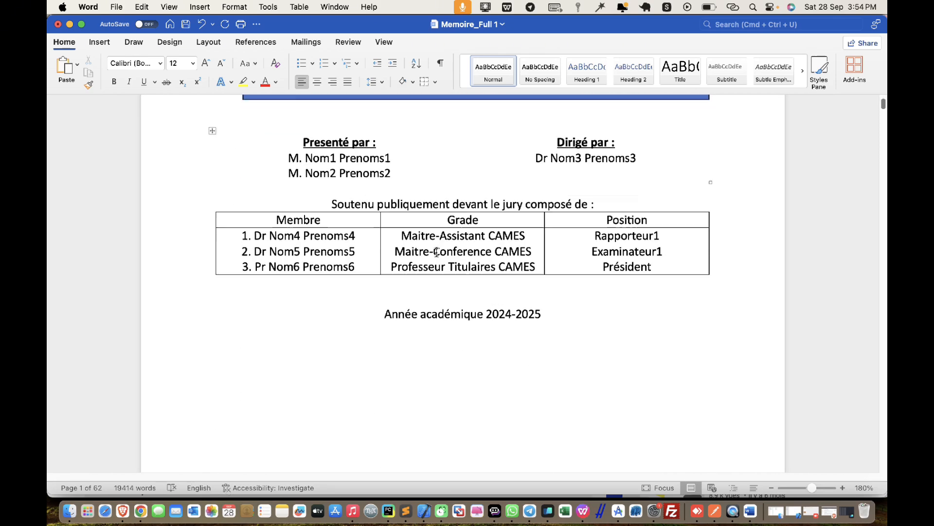
{"action": "scroll", "coordinate": [436, 252], "scroll_direction": "up", "scroll_amount": 15}
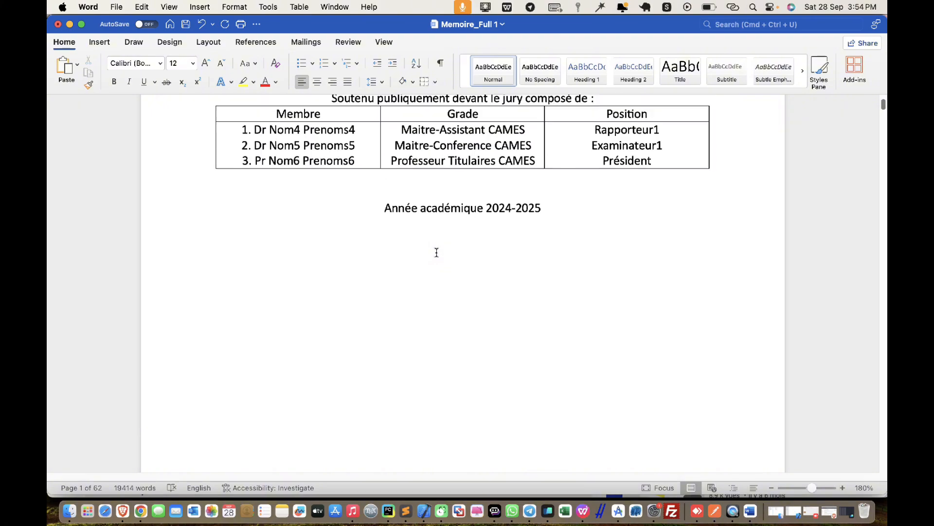
{"action": "scroll", "coordinate": [436, 252], "scroll_direction": "up", "scroll_amount": 12}
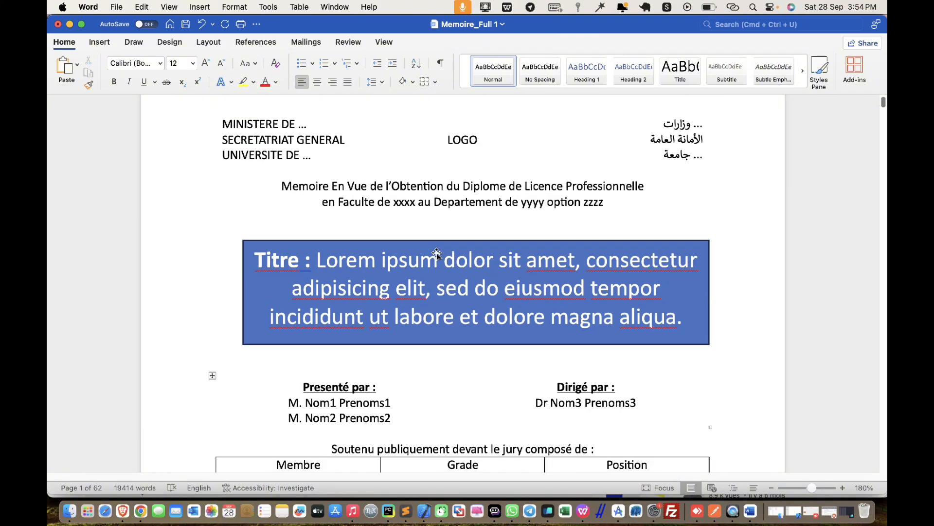
{"action": "scroll", "coordinate": [436, 251], "scroll_direction": "down", "scroll_amount": 12}
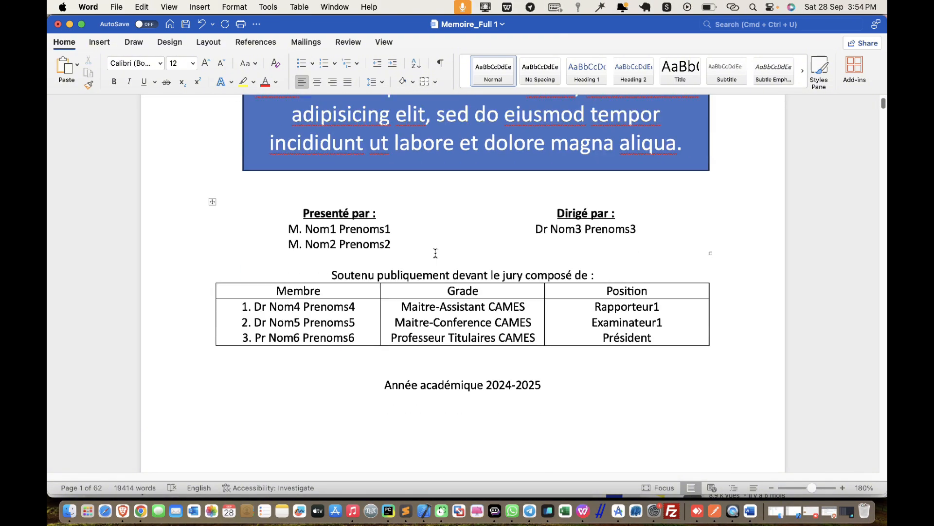
{"action": "scroll", "coordinate": [435, 254], "scroll_direction": "down", "scroll_amount": 10}
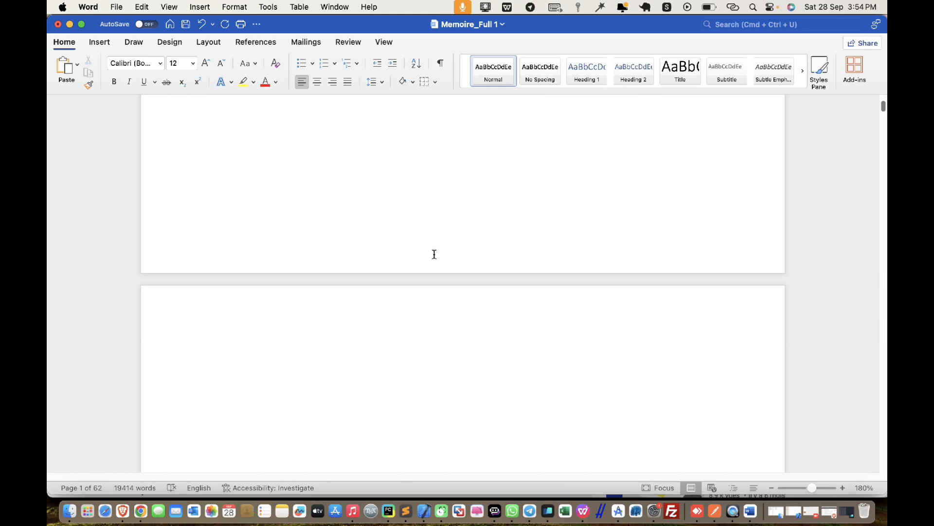
- Insert a continuous section break at the start of the blank second page to separate it from the cover page
{"action": "left_click", "coordinate": [239, 347]}
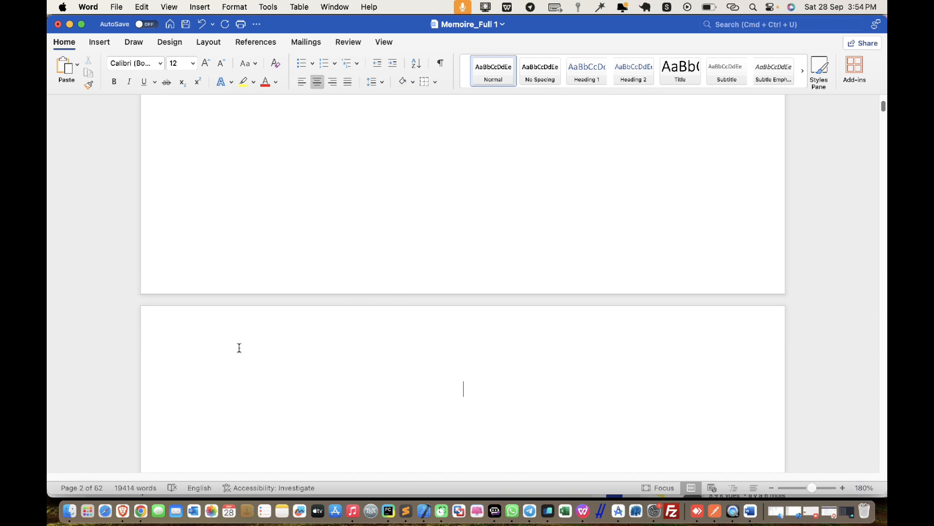
{"action": "key", "text": "BackSpace"}
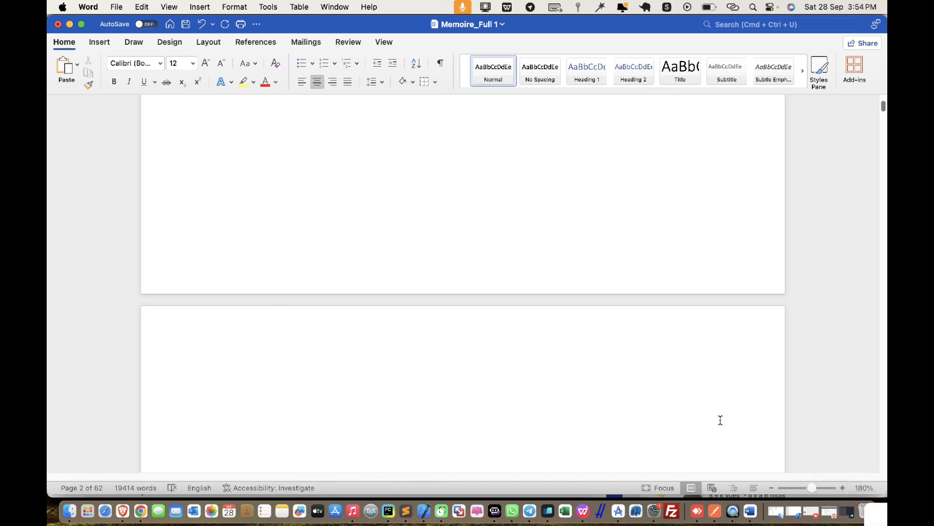
{"action": "left_click", "coordinate": [211, 43]}
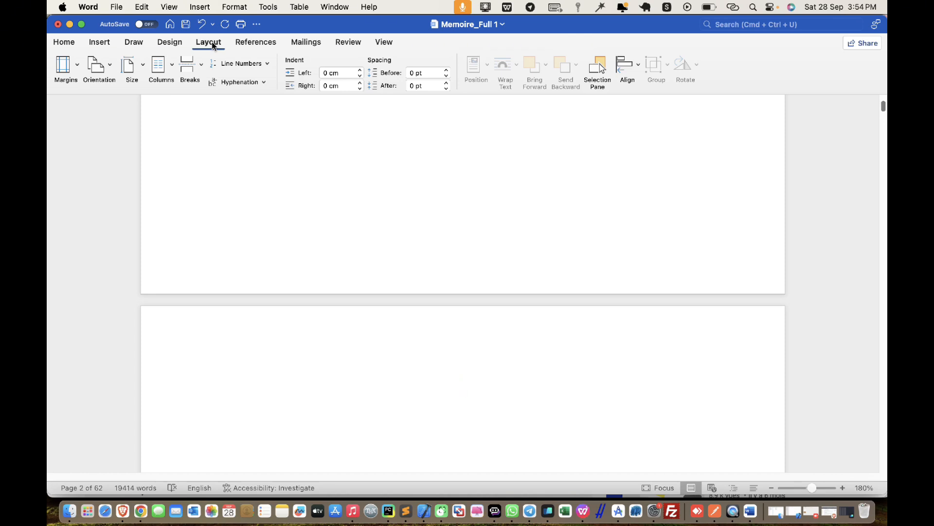
{"action": "left_click", "coordinate": [200, 64]}
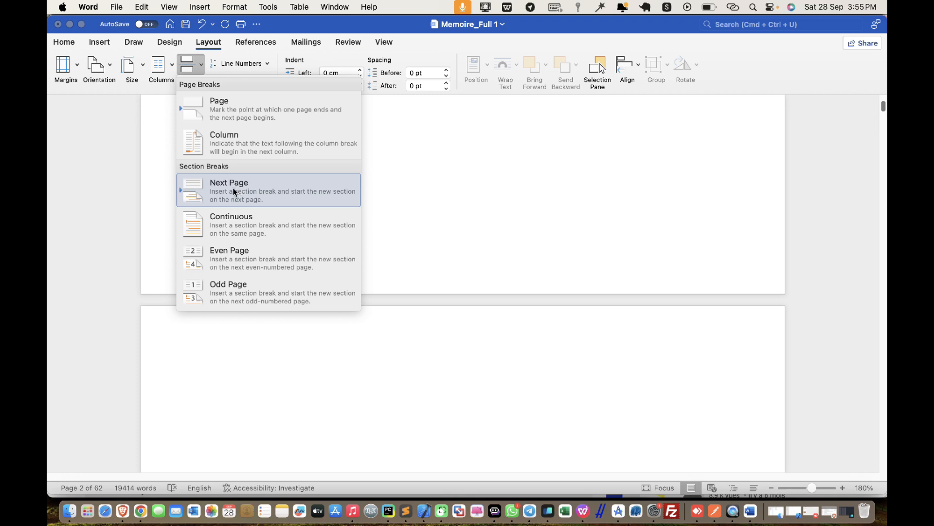
{"action": "left_click", "coordinate": [252, 226]}
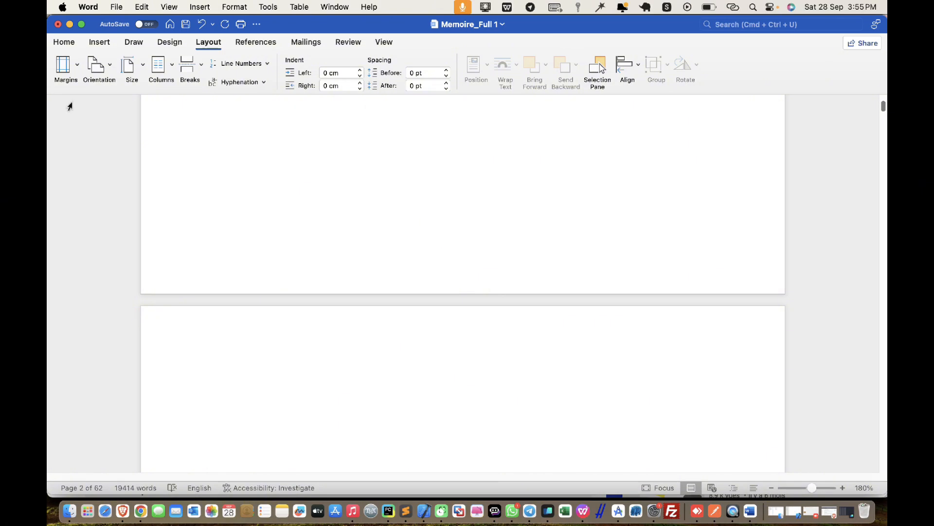
- Show the formatting marks and check the section break at the end of the cover page
{"action": "left_click", "coordinate": [93, 44]}
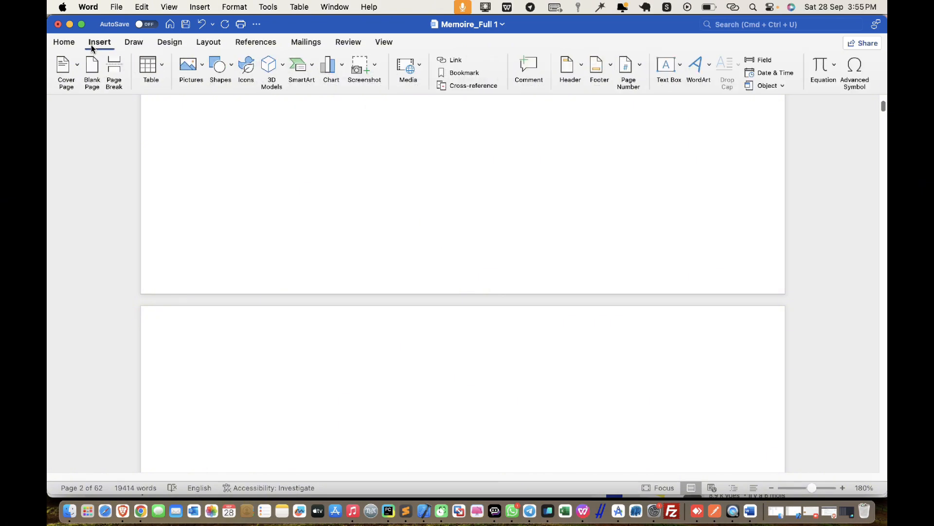
{"action": "left_click", "coordinate": [66, 43]}
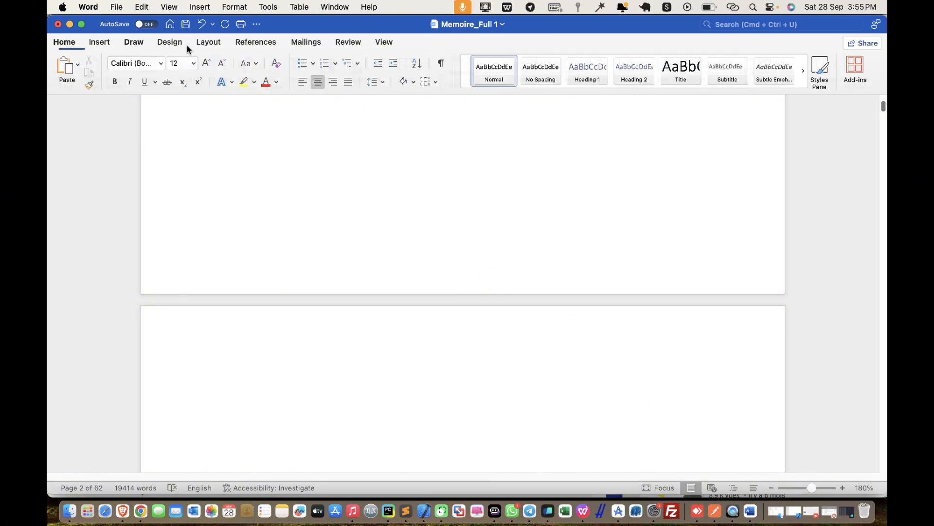
{"action": "left_click", "coordinate": [442, 64]}
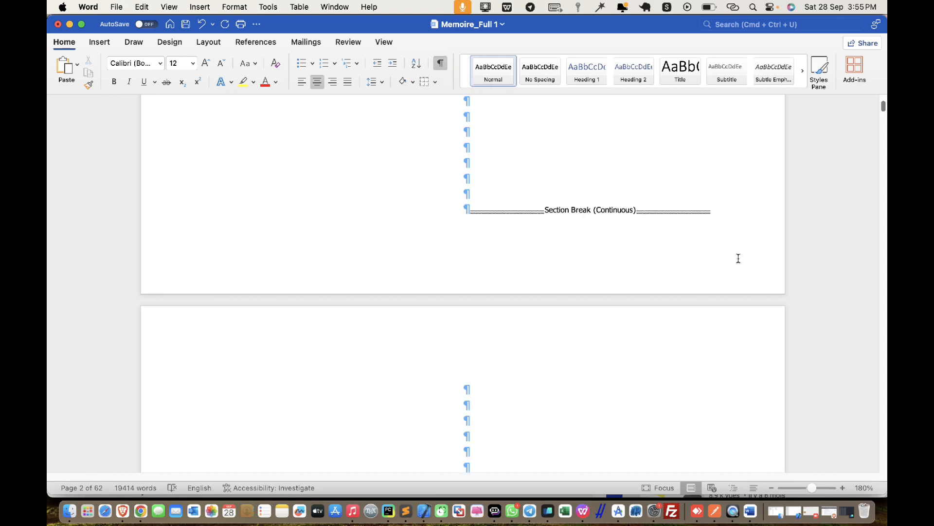
{"action": "scroll", "coordinate": [628, 244], "scroll_direction": "up", "scroll_amount": 3}
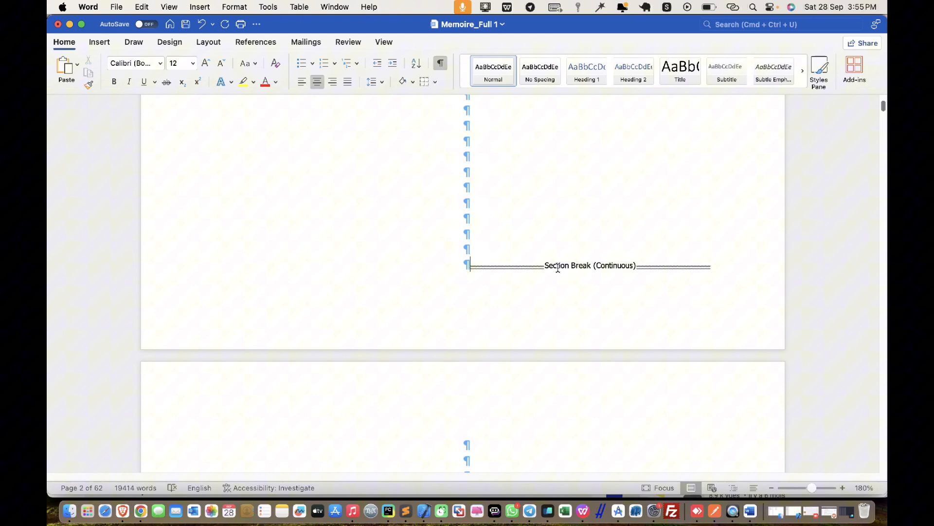
{"action": "left_click", "coordinate": [501, 272]}
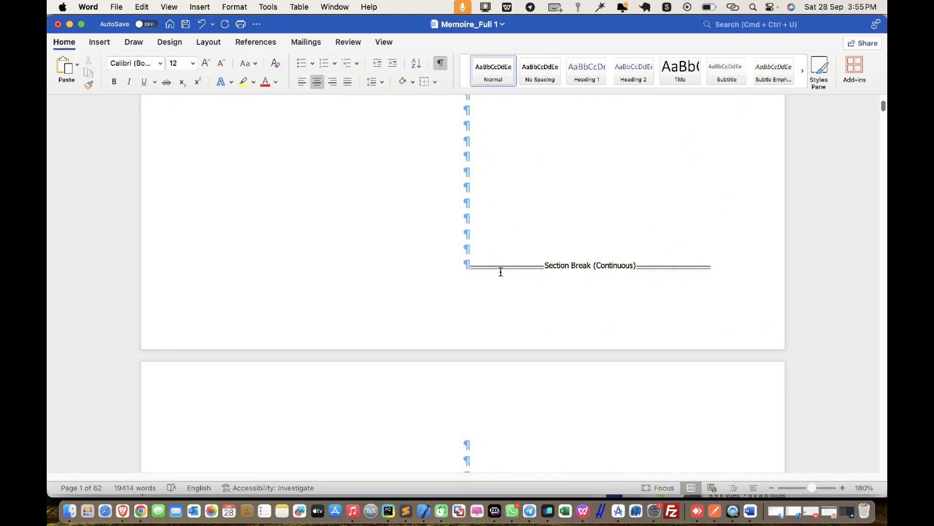
- Insert a continuous section break directly before the "Préface" heading on page 3
{"action": "scroll", "coordinate": [501, 272], "scroll_direction": "down", "scroll_amount": 10}
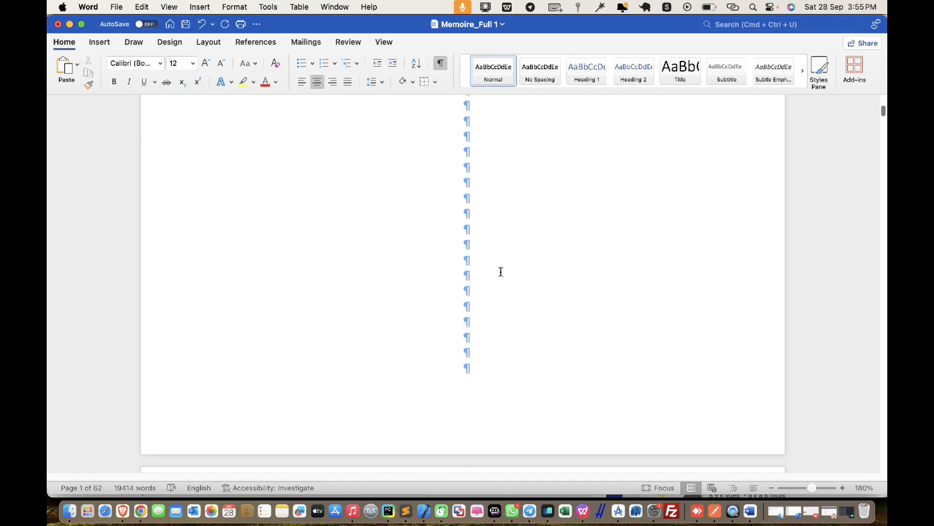
{"action": "scroll", "coordinate": [500, 271], "scroll_direction": "down", "scroll_amount": 6}
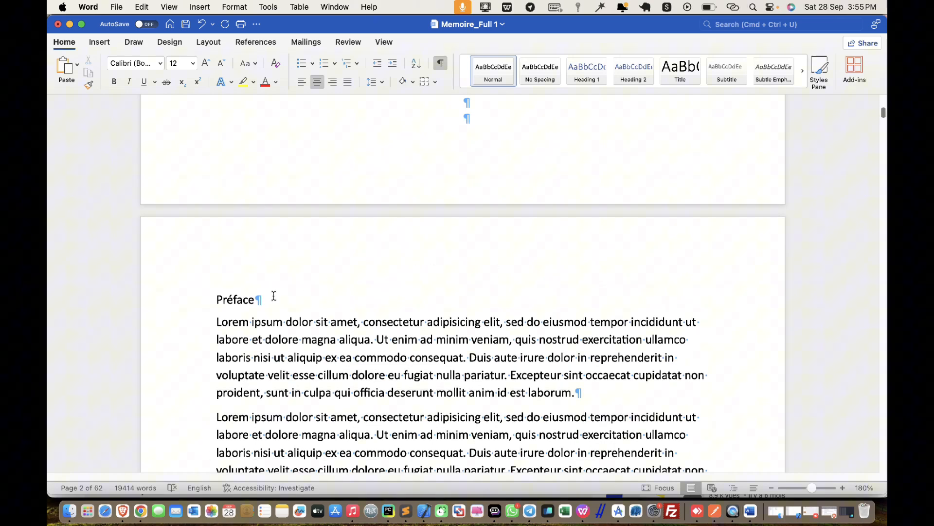
{"action": "left_click", "coordinate": [215, 300]}
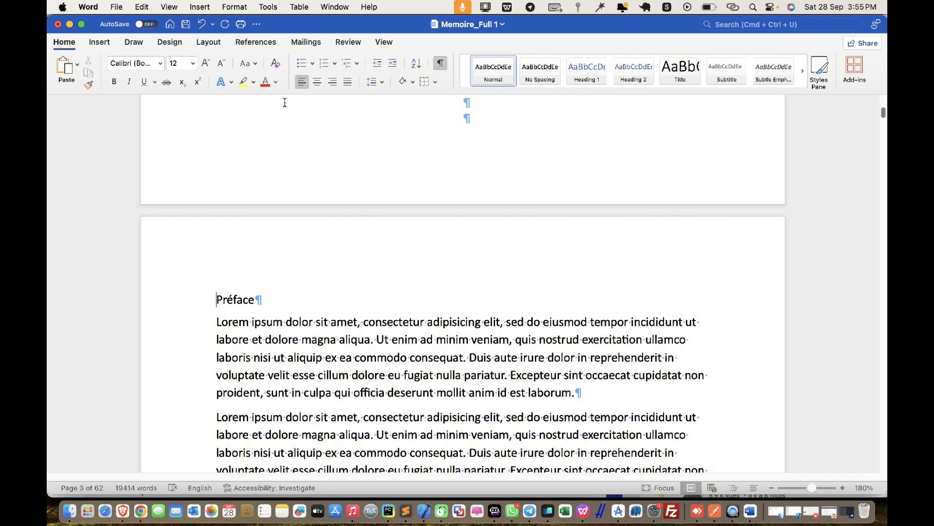
{"action": "left_click", "coordinate": [210, 42]}
{"action": "left_click", "coordinate": [191, 66]}
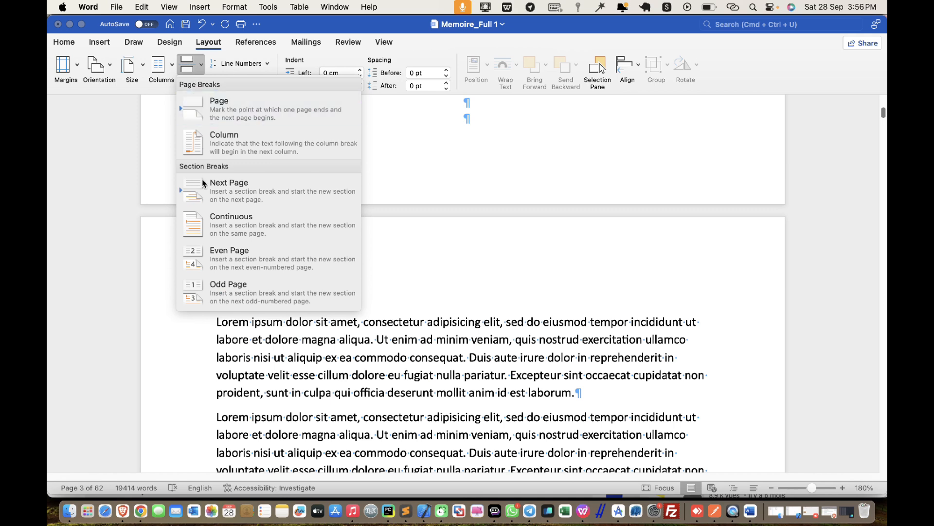
{"action": "left_click", "coordinate": [242, 224]}
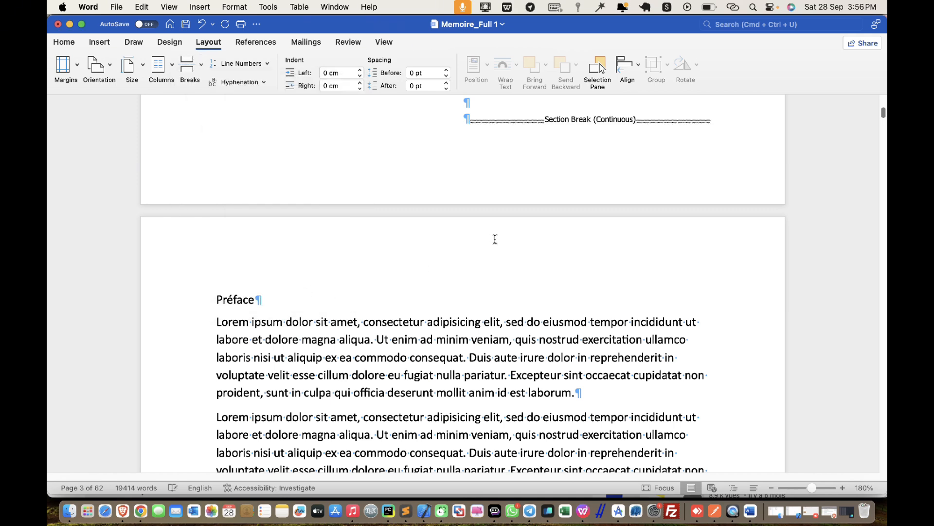
- Insert a continuous section break directly before the "Introduction générale" heading on page 10
{"action": "scroll", "coordinate": [410, 366], "scroll_direction": "down", "scroll_amount": 20}
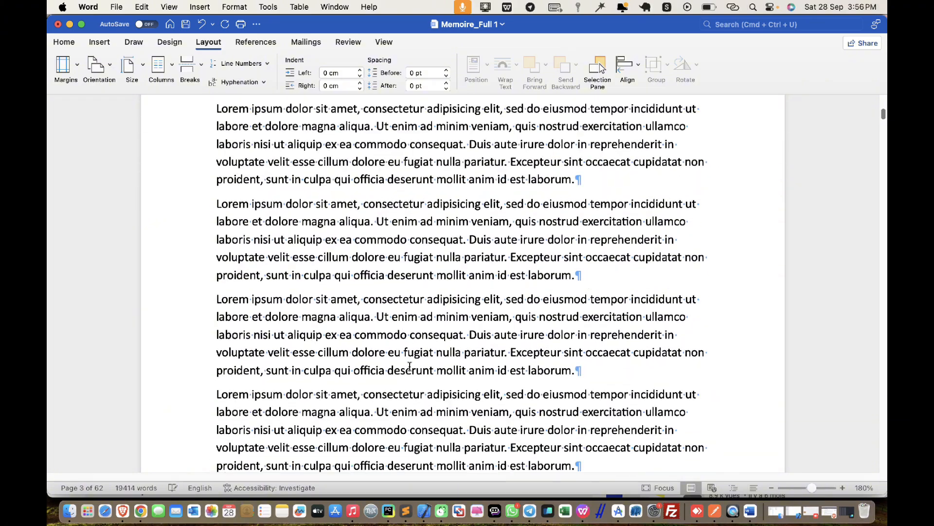
{"action": "scroll", "coordinate": [410, 366], "scroll_direction": "down", "scroll_amount": 20}
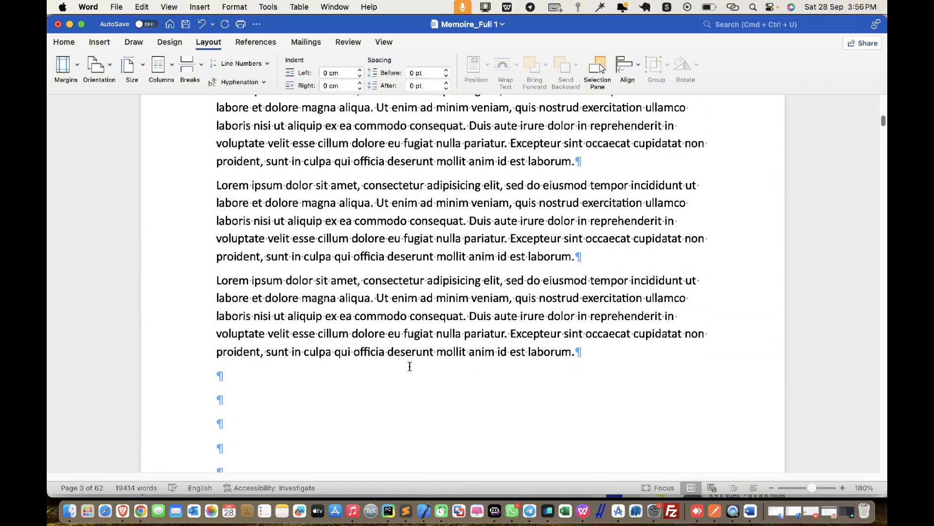
{"action": "scroll", "coordinate": [410, 366], "scroll_direction": "down", "scroll_amount": 20}
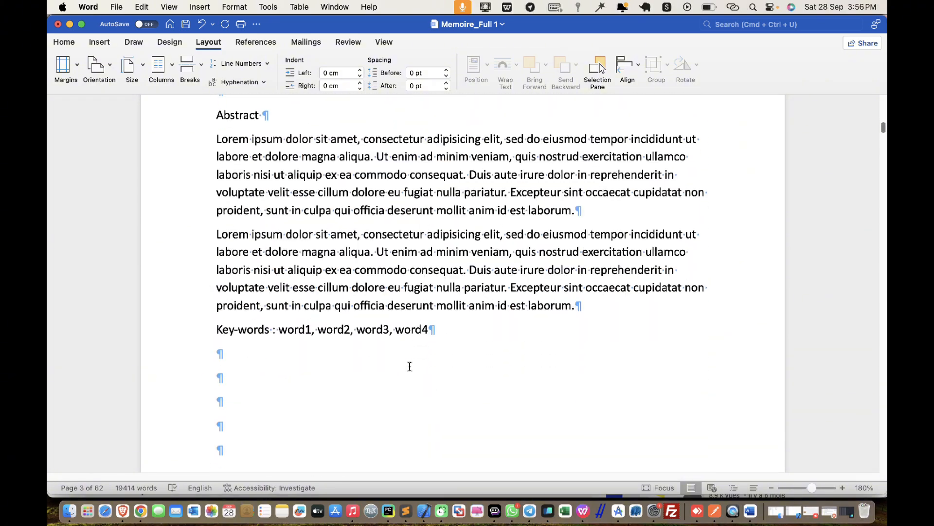
{"action": "scroll", "coordinate": [410, 366], "scroll_direction": "down", "scroll_amount": 20}
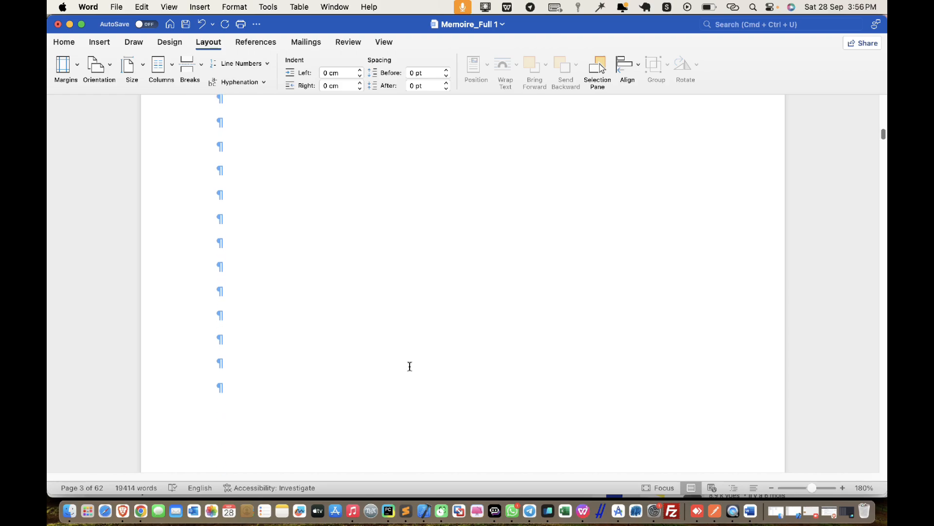
{"action": "scroll", "coordinate": [410, 366], "scroll_direction": "down", "scroll_amount": 20}
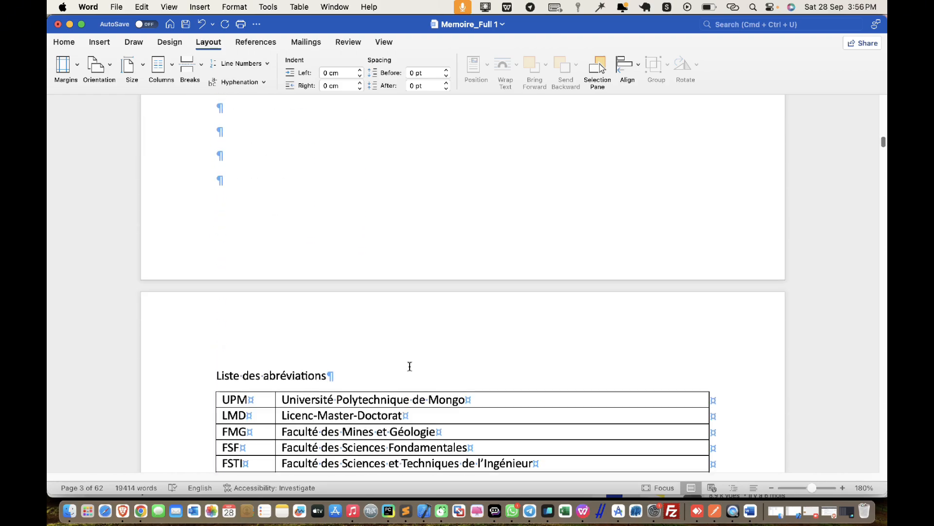
{"action": "scroll", "coordinate": [410, 366], "scroll_direction": "down", "scroll_amount": 20}
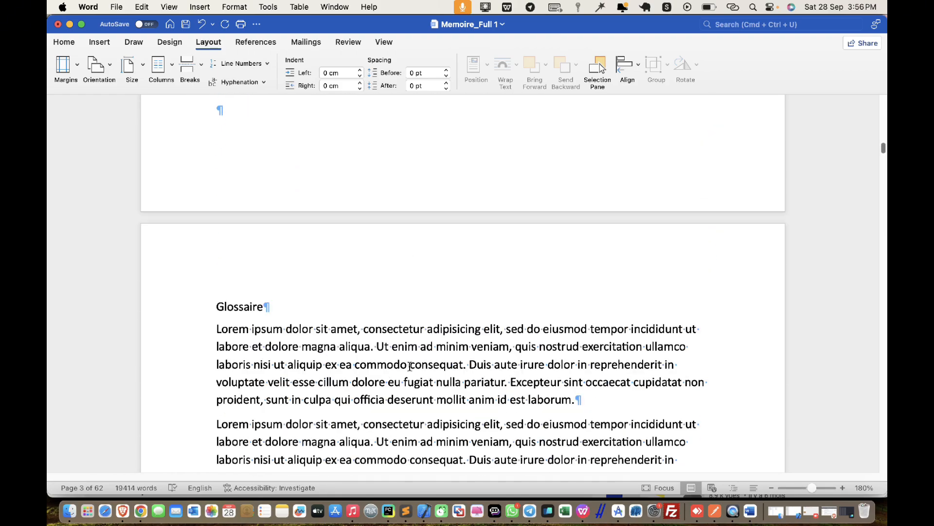
{"action": "scroll", "coordinate": [410, 366], "scroll_direction": "down", "scroll_amount": 15}
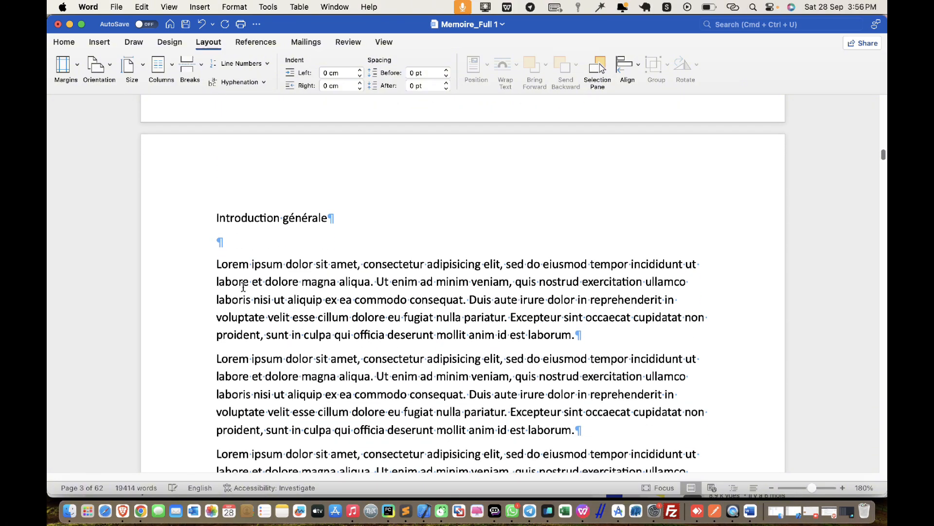
{"action": "scroll", "coordinate": [244, 287], "scroll_direction": "up", "scroll_amount": 5}
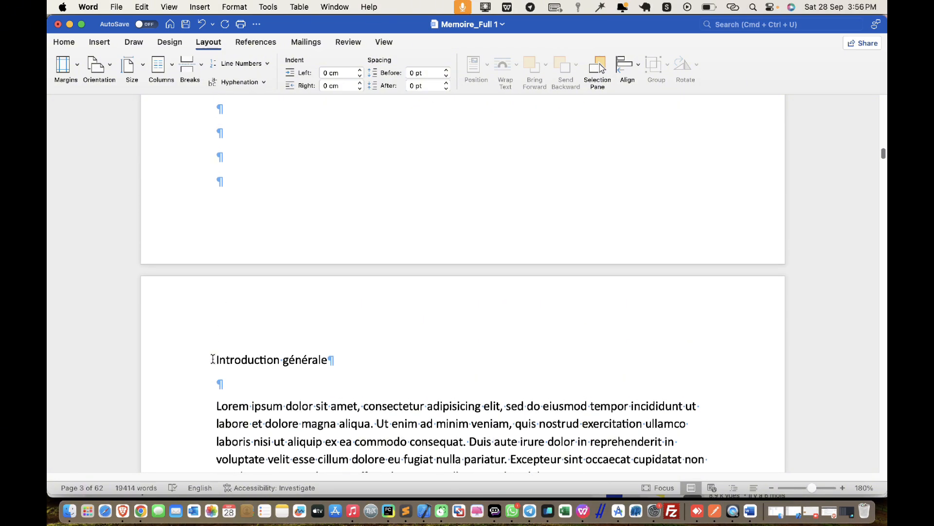
{"action": "left_click", "coordinate": [212, 359]}
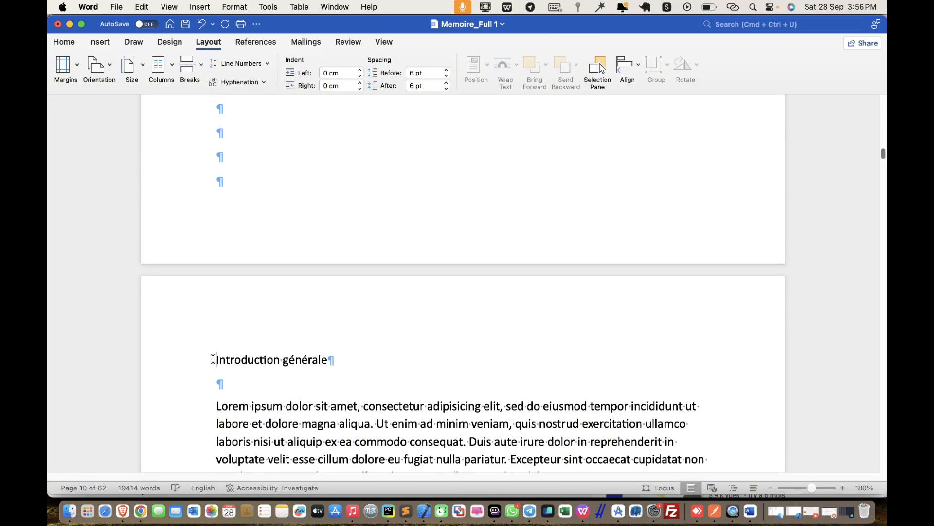
{"action": "left_click", "coordinate": [202, 76]}
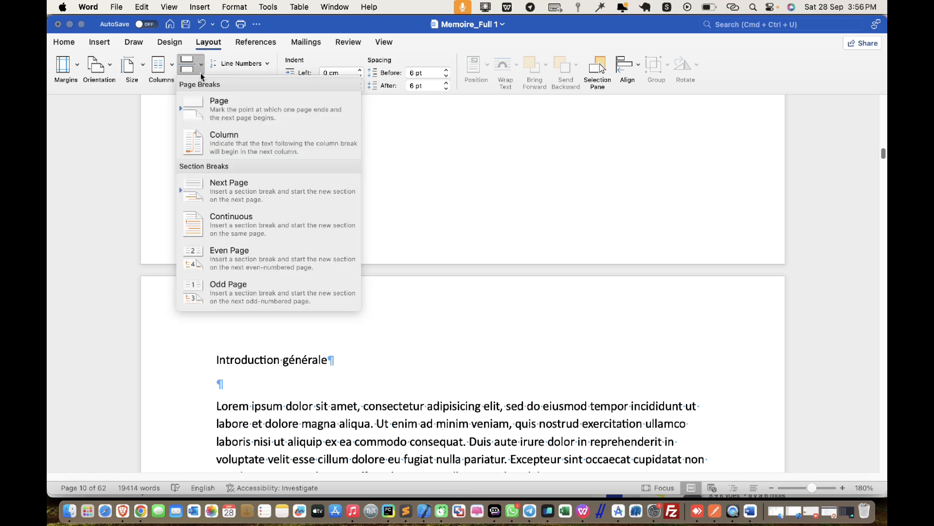
{"action": "left_click", "coordinate": [273, 231]}
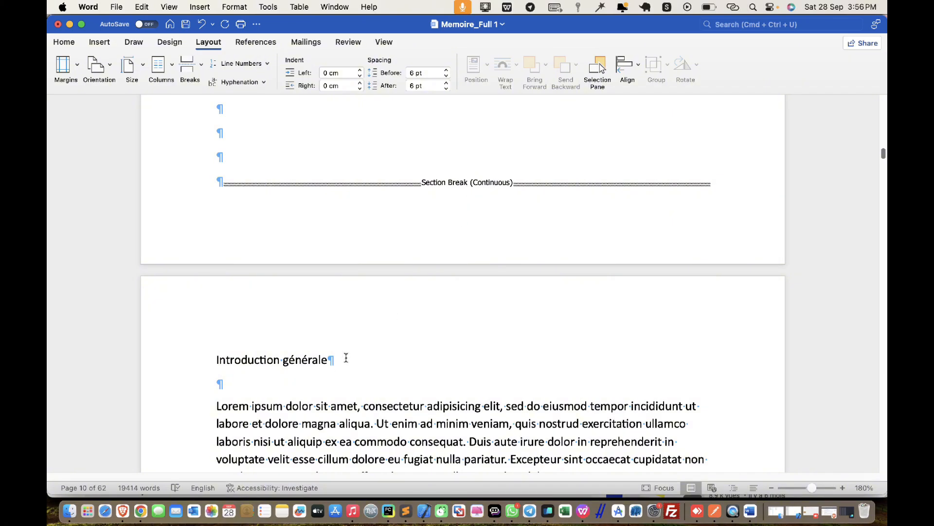
{"action": "scroll", "coordinate": [346, 366], "scroll_direction": "down", "scroll_amount": 20}
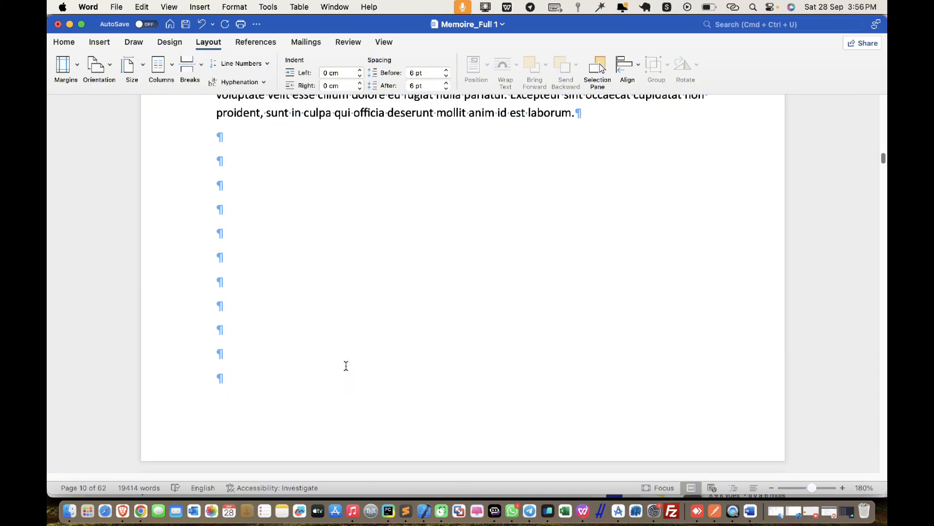
- Look through the main body up to the "Postface" heading for the place where the closing part begins
{"action": "scroll", "coordinate": [346, 365], "scroll_direction": "down", "scroll_amount": 20}
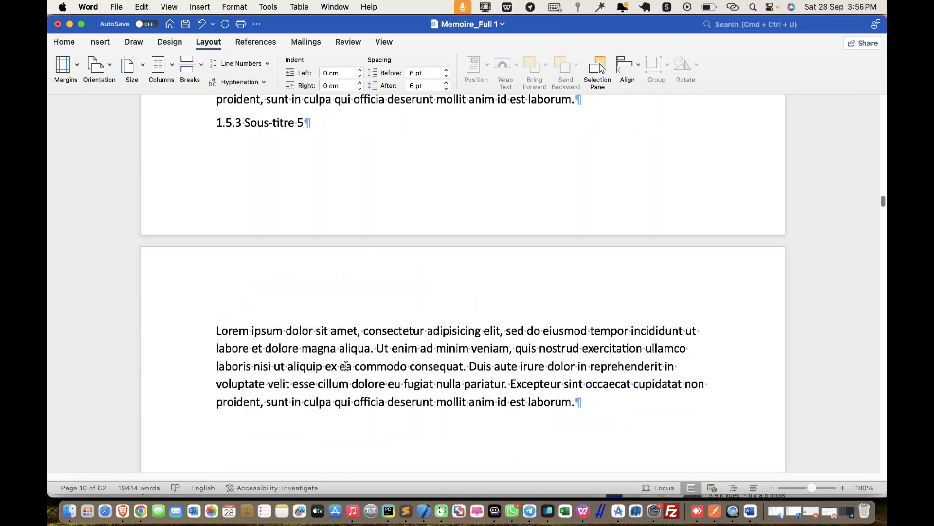
{"action": "scroll", "coordinate": [346, 366], "scroll_direction": "down", "scroll_amount": 20}
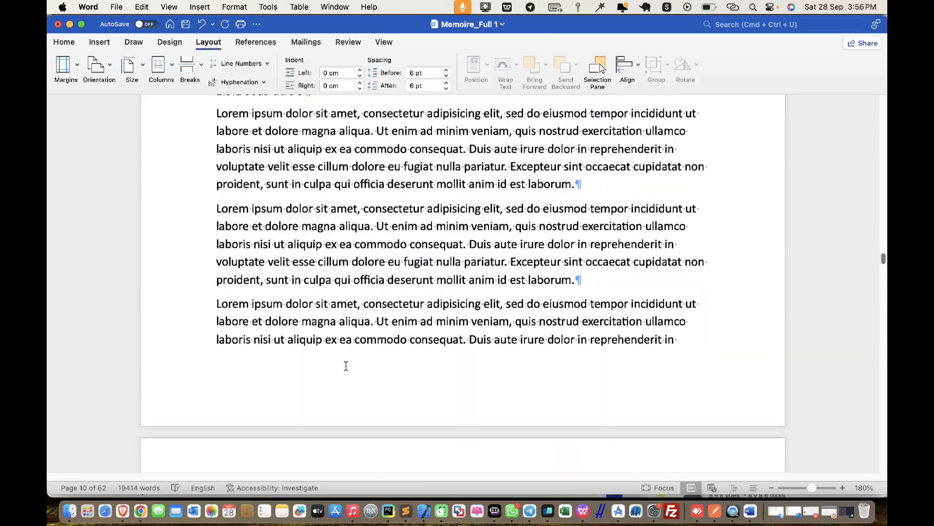
{"action": "scroll", "coordinate": [346, 365], "scroll_direction": "down", "scroll_amount": 20}
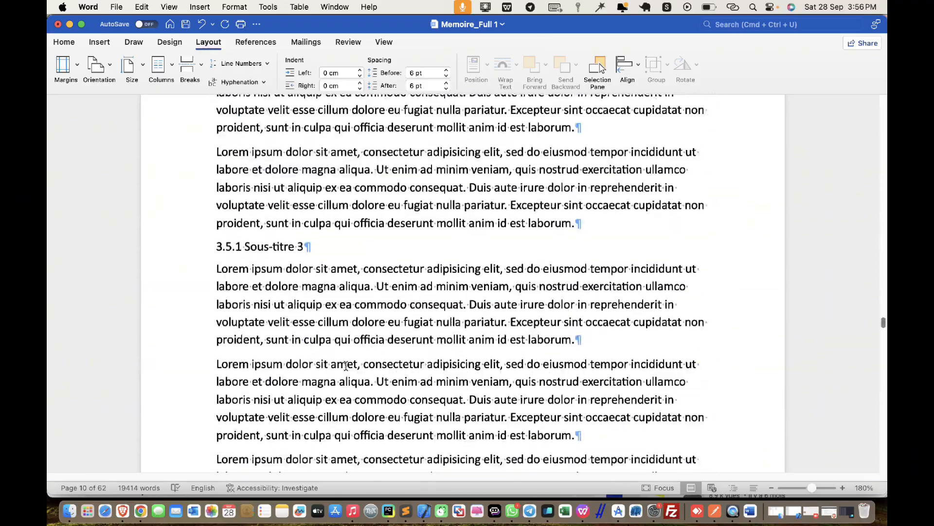
{"action": "scroll", "coordinate": [346, 366], "scroll_direction": "down", "scroll_amount": 20}
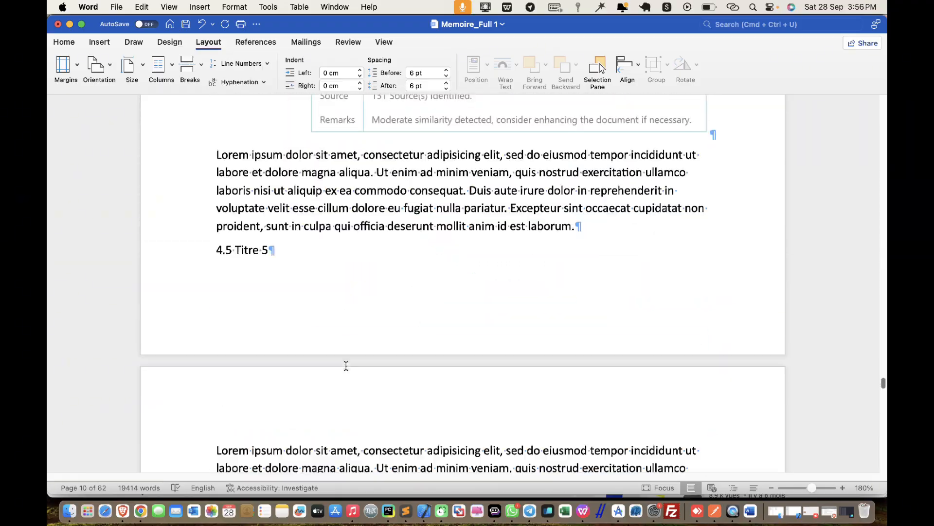
{"action": "scroll", "coordinate": [346, 366], "scroll_direction": "down", "scroll_amount": 10}
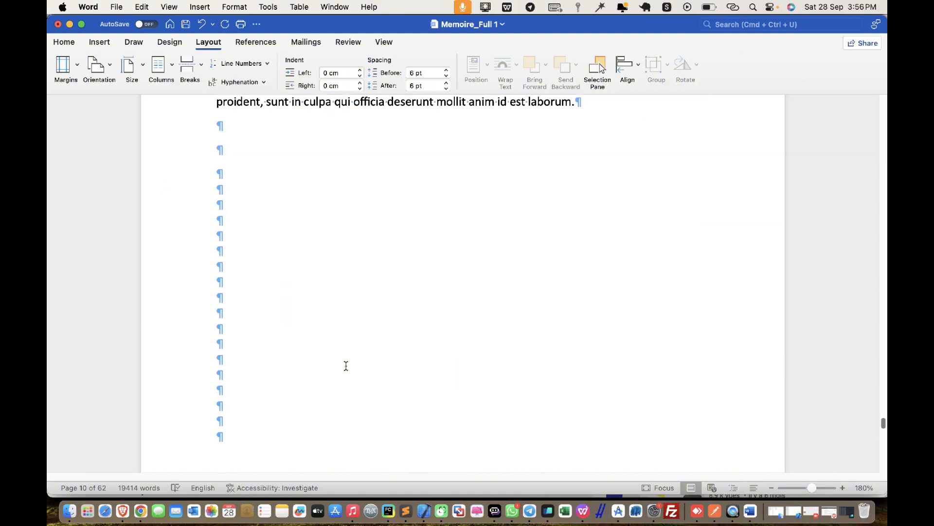
{"action": "scroll", "coordinate": [346, 366], "scroll_direction": "down", "scroll_amount": 10}
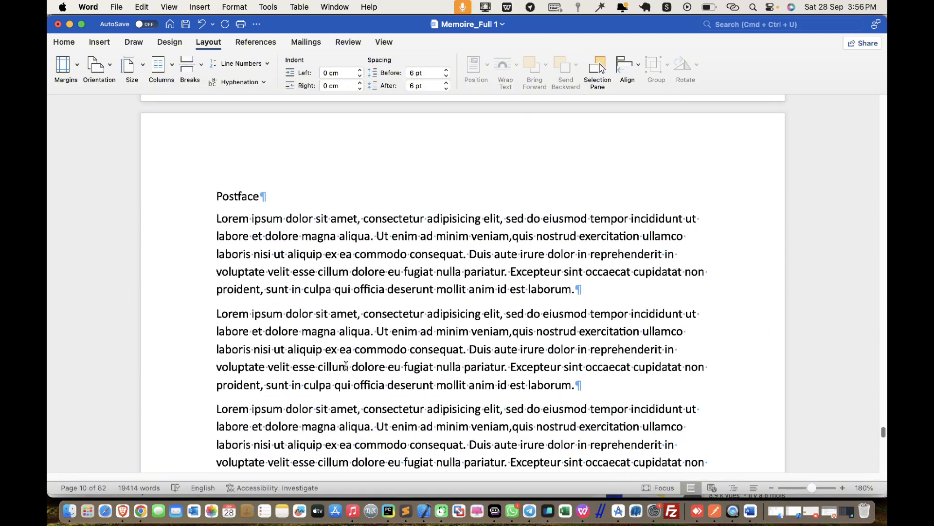
{"action": "scroll", "coordinate": [346, 368], "scroll_direction": "up", "scroll_amount": 3}
{"action": "scroll", "coordinate": [346, 369], "scroll_direction": "up", "scroll_amount": 15}
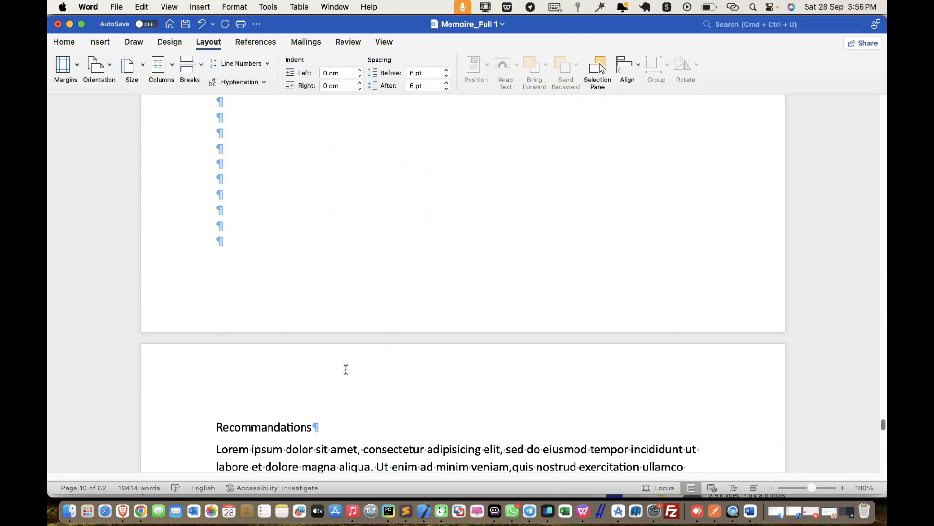
{"action": "scroll", "coordinate": [346, 368], "scroll_direction": "down", "scroll_amount": 8}
{"action": "scroll", "coordinate": [346, 370], "scroll_direction": "down", "scroll_amount": 10}
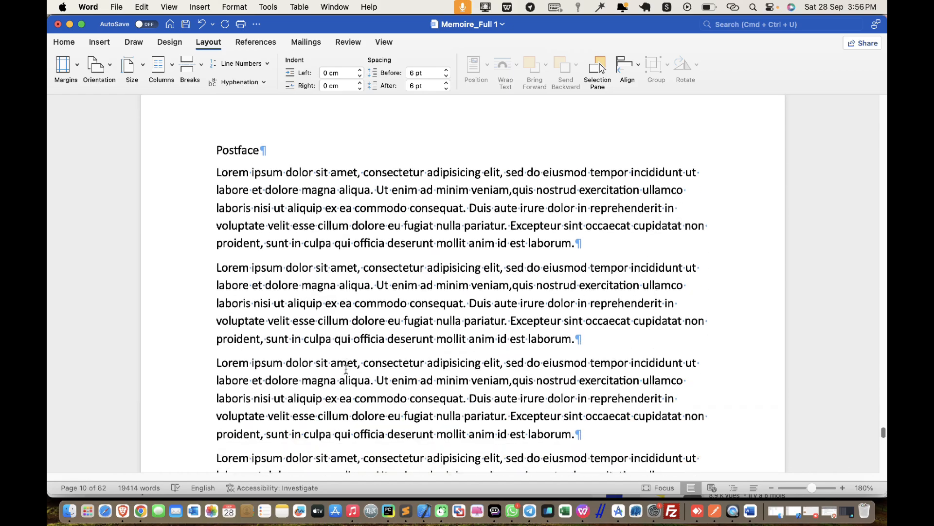
{"action": "scroll", "coordinate": [346, 368], "scroll_direction": "up", "scroll_amount": 4}
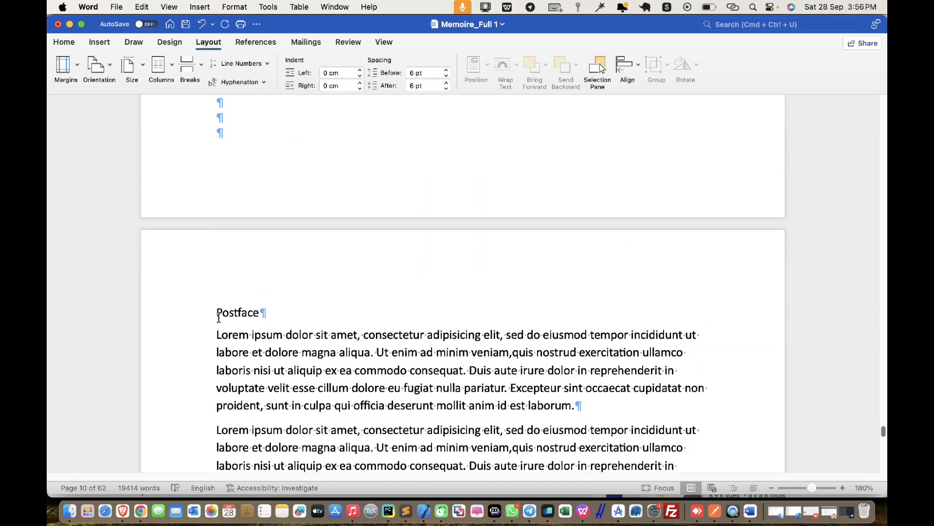
{"action": "left_click", "coordinate": [215, 312]}
- Insert a continuous section break directly before the "Annexes" heading on page 59
{"action": "scroll", "coordinate": [285, 319], "scroll_direction": "down", "scroll_amount": 10}
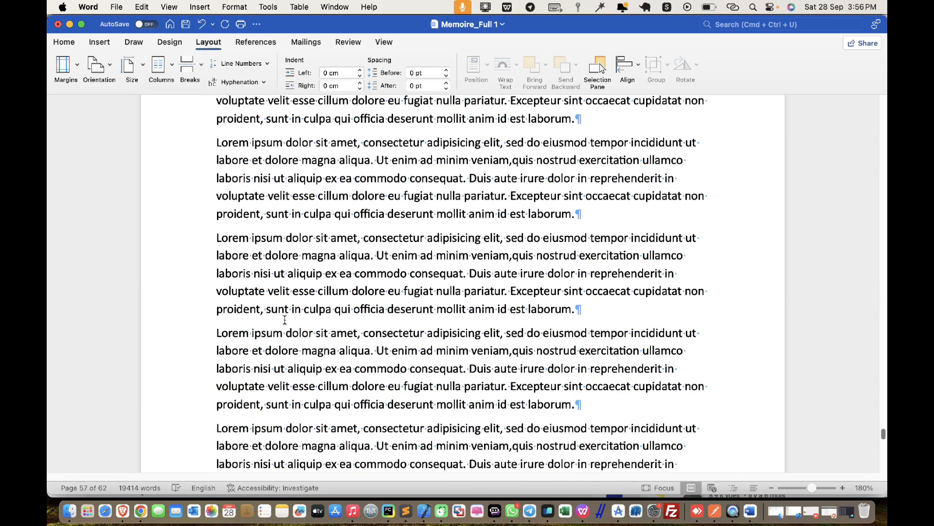
{"action": "scroll", "coordinate": [284, 319], "scroll_direction": "down", "scroll_amount": 10}
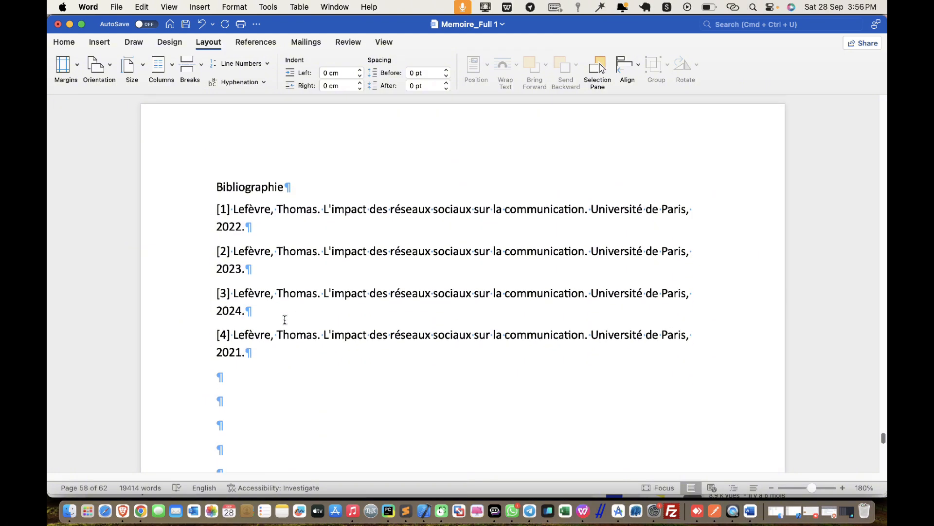
{"action": "scroll", "coordinate": [285, 320], "scroll_direction": "down", "scroll_amount": 10}
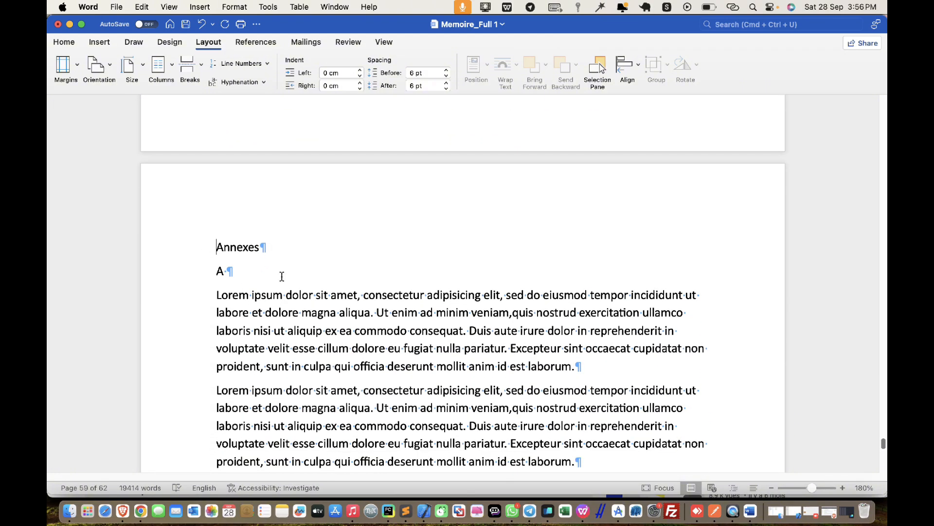
{"action": "scroll", "coordinate": [282, 276], "scroll_direction": "up", "scroll_amount": 2}
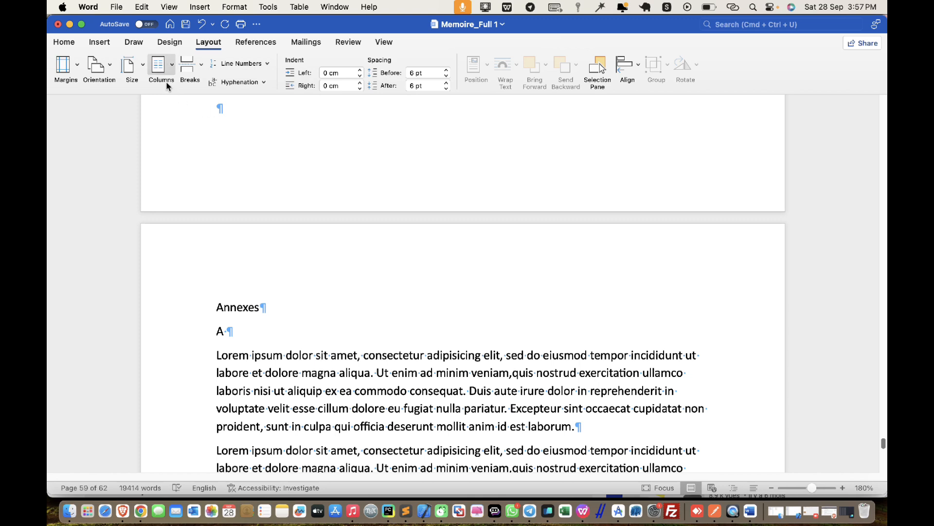
{"action": "left_click", "coordinate": [199, 75]}
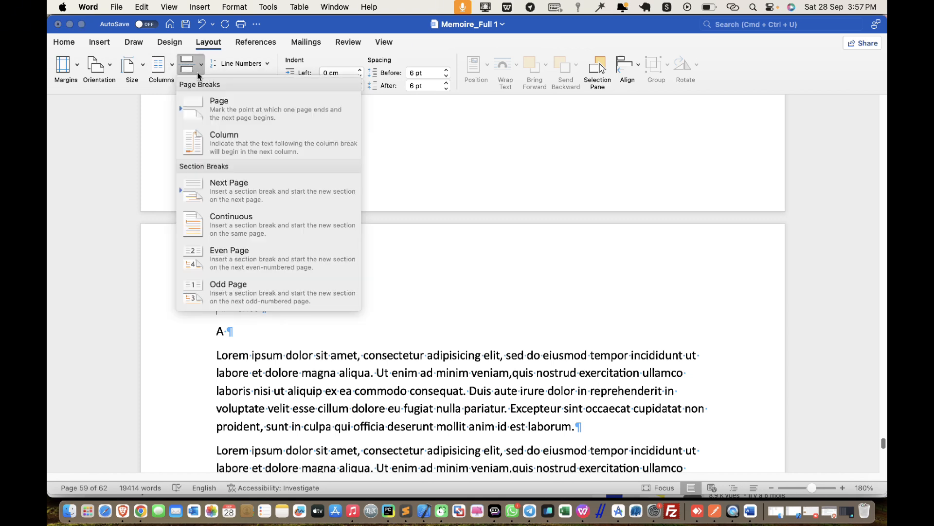
{"action": "left_click", "coordinate": [219, 225]}
{"action": "scroll", "coordinate": [436, 204], "scroll_direction": "up", "scroll_amount": 1}
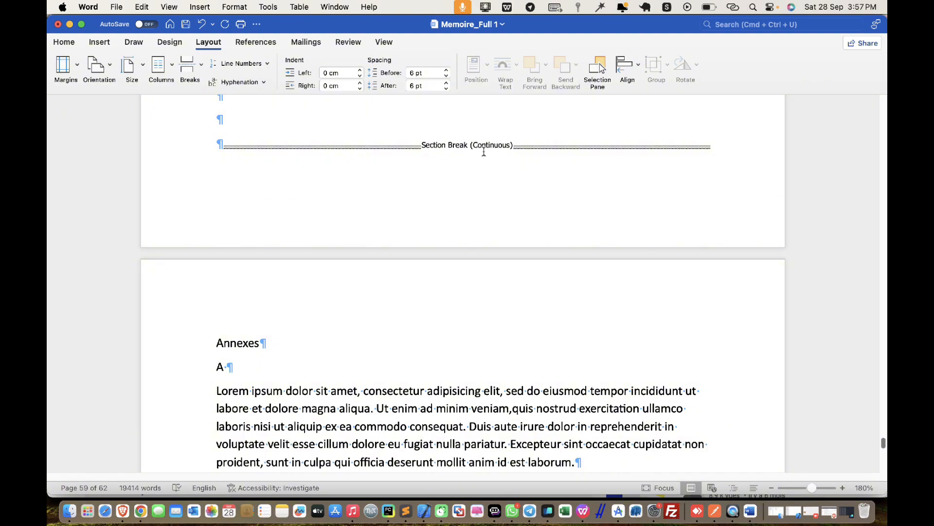
- Check the pages following the "Annexes" heading through to the final "Table des matières" page
{"action": "scroll", "coordinate": [355, 280], "scroll_direction": "down", "scroll_amount": 20}
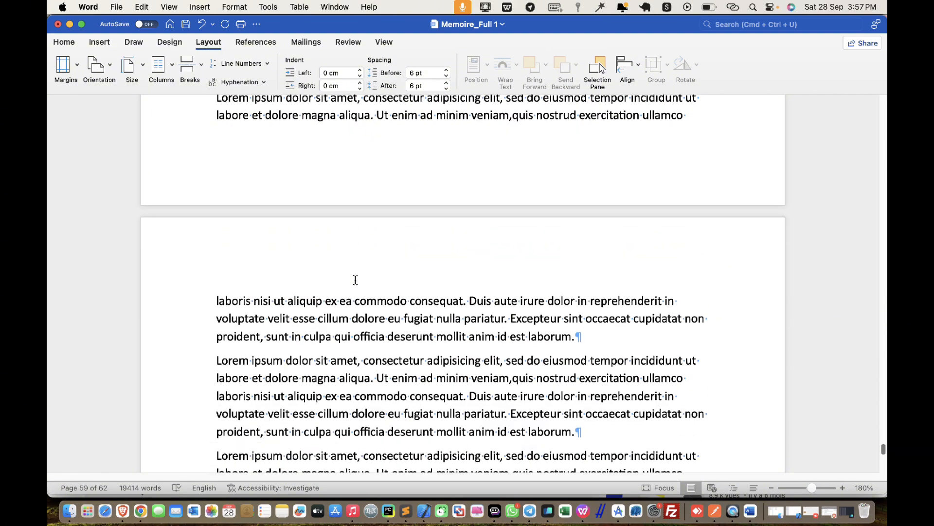
{"action": "scroll", "coordinate": [355, 280], "scroll_direction": "down", "scroll_amount": 10}
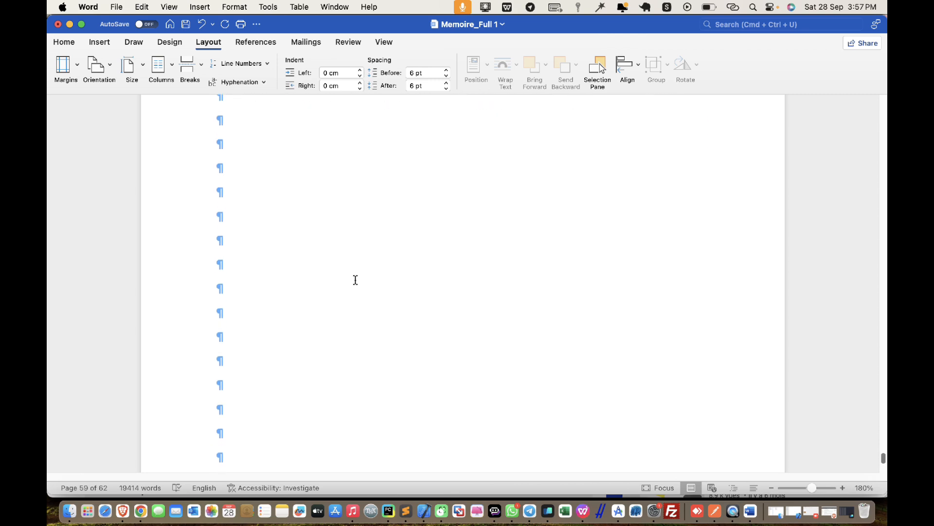
{"action": "scroll", "coordinate": [355, 280], "scroll_direction": "down", "scroll_amount": 10}
{"action": "scroll", "coordinate": [355, 278], "scroll_direction": "up", "scroll_amount": 4}
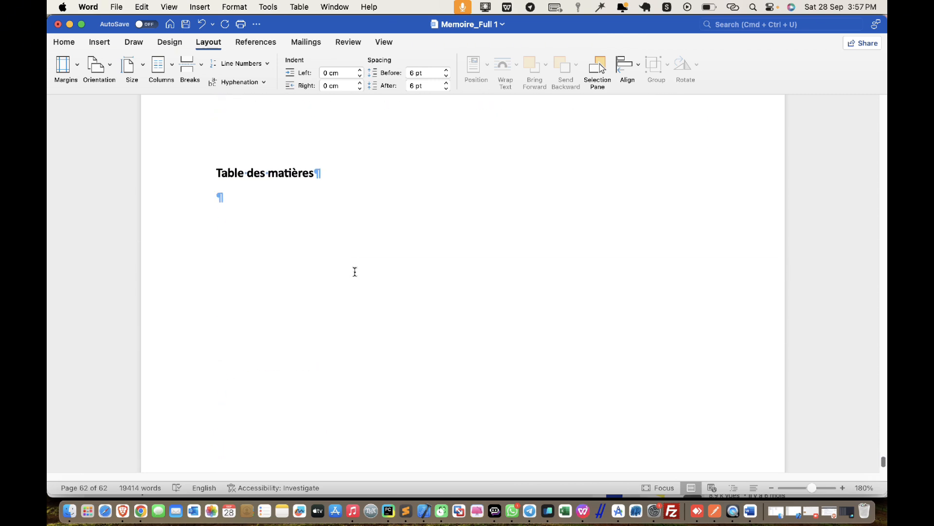
{"action": "scroll", "coordinate": [355, 272], "scroll_direction": "down", "scroll_amount": 5}
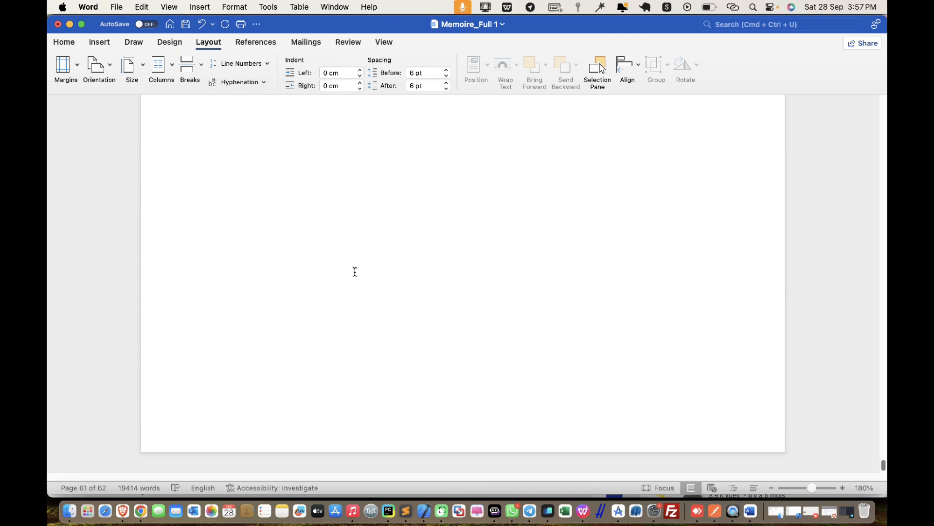
{"action": "scroll", "coordinate": [380, 271], "scroll_direction": "up", "scroll_amount": 4}
{"action": "scroll", "coordinate": [380, 271], "scroll_direction": "up", "scroll_amount": 1}
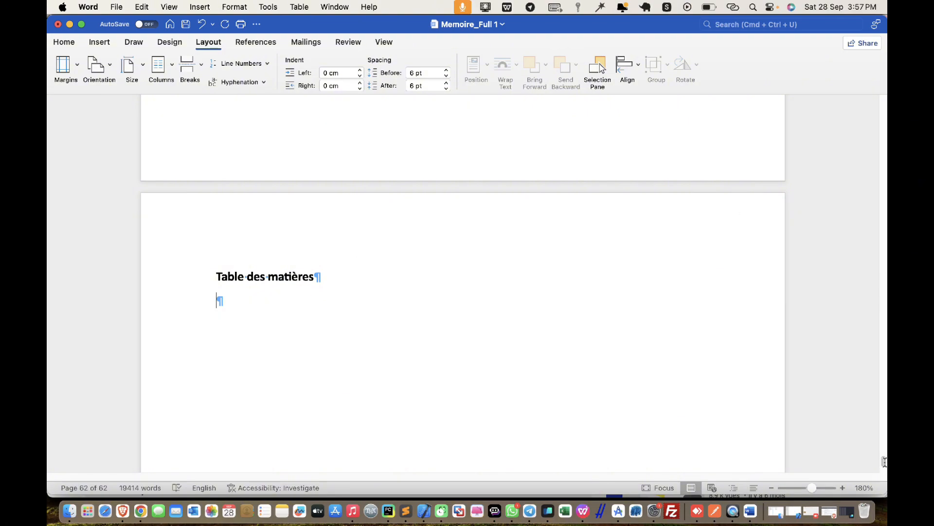
- Return to the cover page and hide the formatting marks
{"action": "left_click_drag", "start_coordinate": [883, 461], "coordinate": [884, 19]}
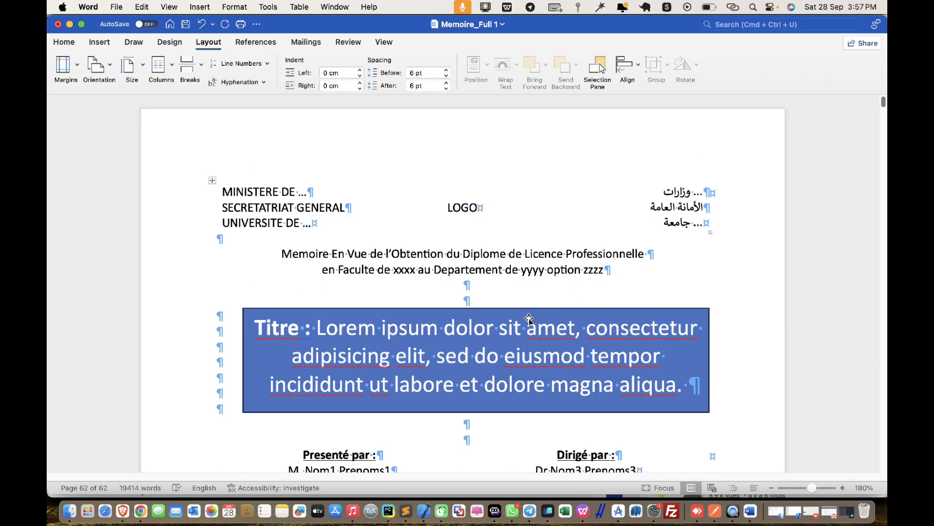
{"action": "scroll", "coordinate": [475, 285], "scroll_direction": "down", "scroll_amount": 5}
{"action": "scroll", "coordinate": [477, 285], "scroll_direction": "down", "scroll_amount": 1}
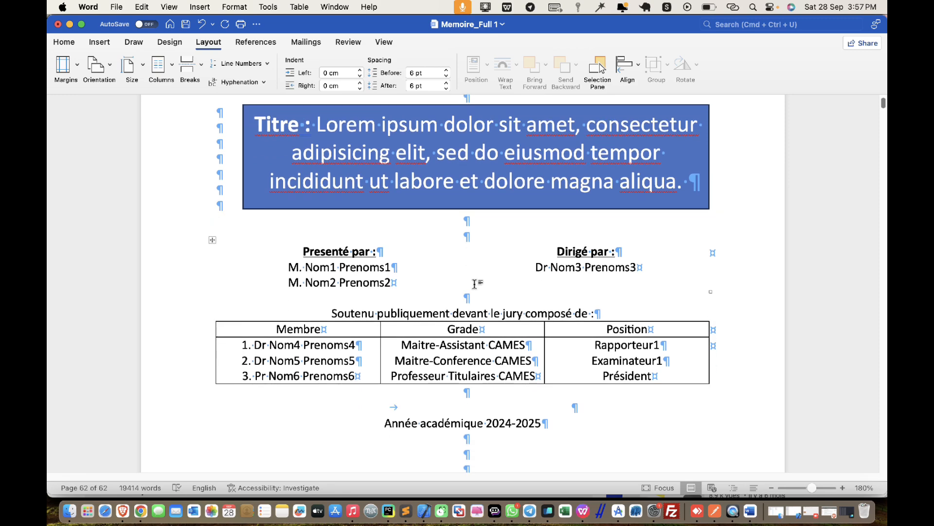
{"action": "left_click", "coordinate": [67, 43]}
{"action": "left_click", "coordinate": [441, 68]}
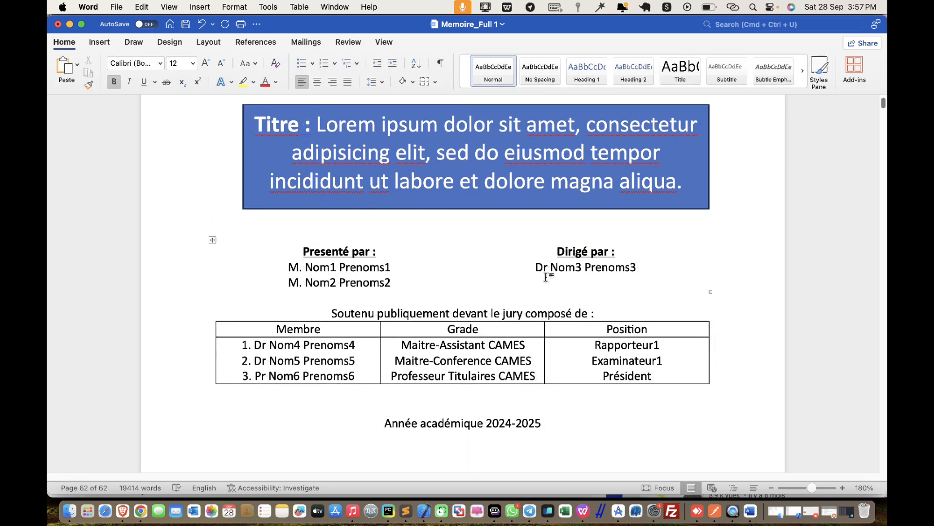
- Insert centre-aligned page numbers in the Section 1 footer on the cover page and return to the body text
{"action": "scroll", "coordinate": [537, 306], "scroll_direction": "down", "scroll_amount": 4}
{"action": "scroll", "coordinate": [538, 306], "scroll_direction": "down", "scroll_amount": 6}
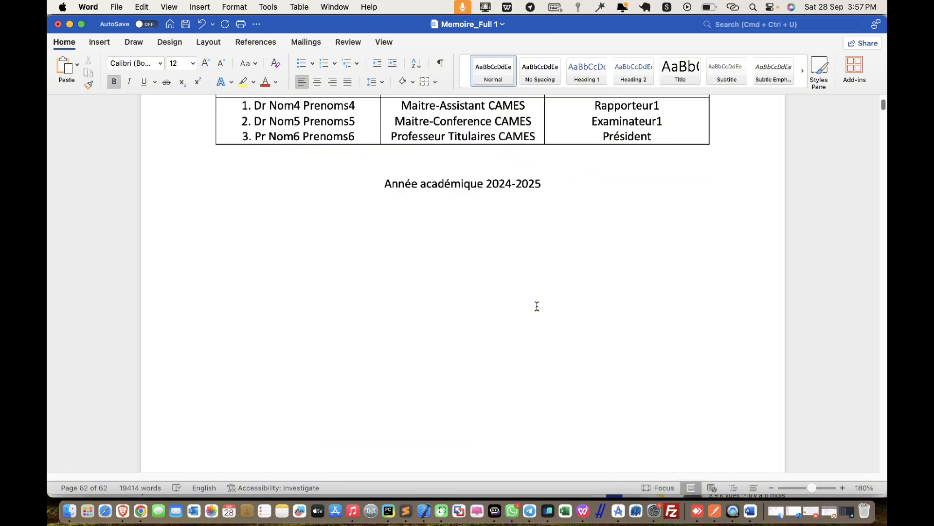
{"action": "double_click", "coordinate": [467, 359]}
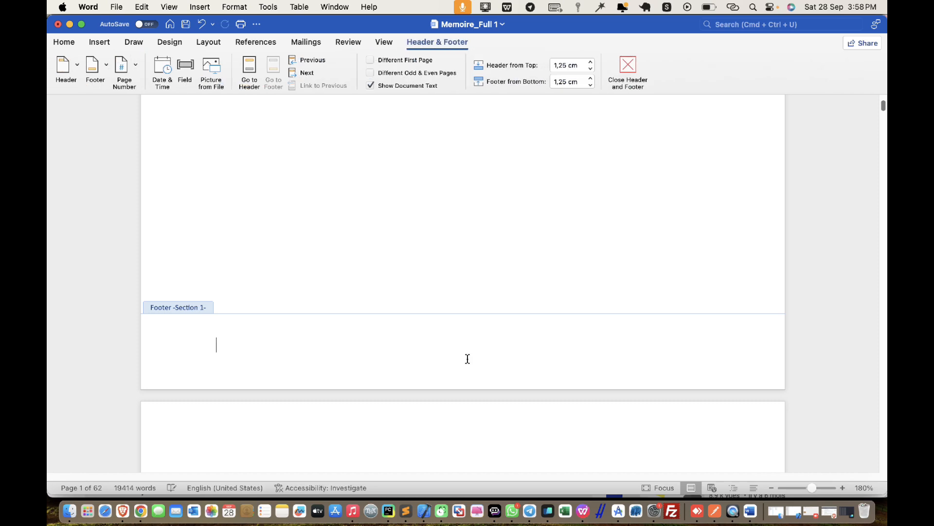
{"action": "left_click", "coordinate": [99, 42]}
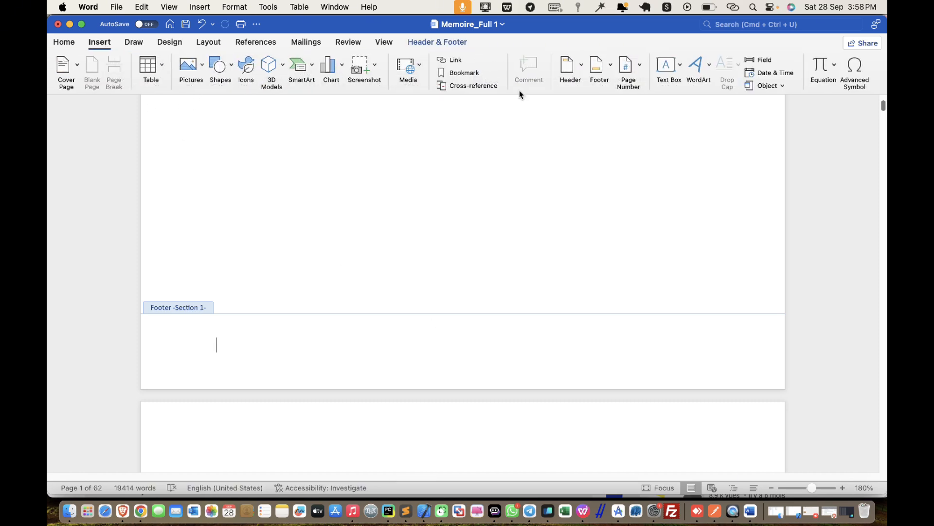
{"action": "left_click", "coordinate": [633, 72]}
{"action": "left_click", "coordinate": [641, 84]}
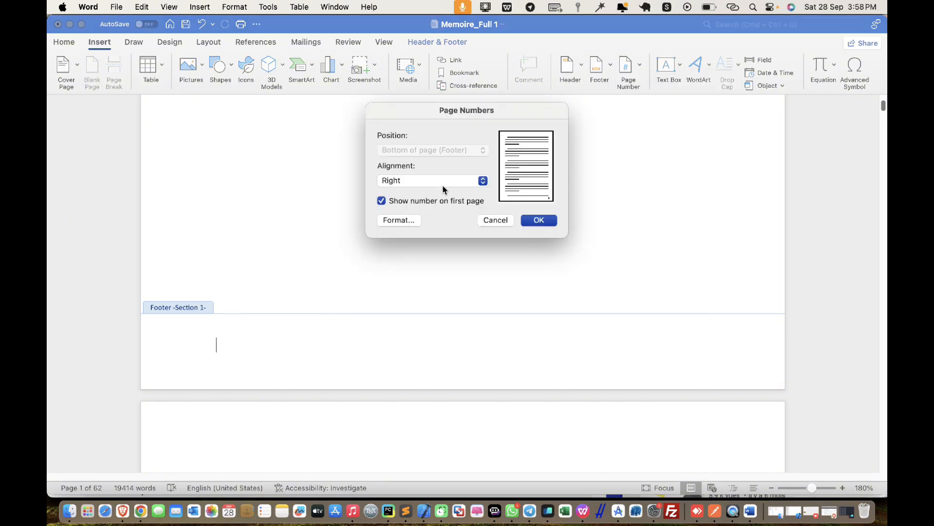
{"action": "left_click", "coordinate": [444, 181]}
{"action": "left_click", "coordinate": [430, 166]}
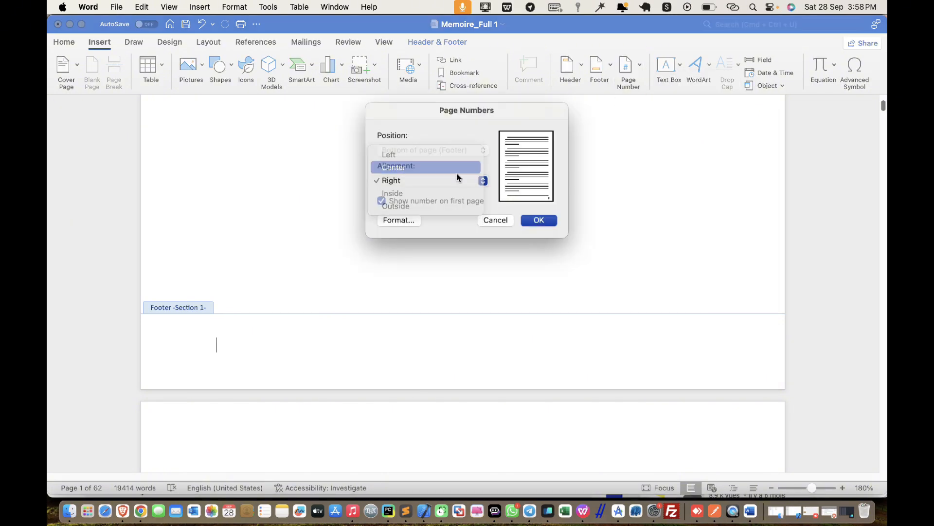
{"action": "left_click", "coordinate": [546, 223]}
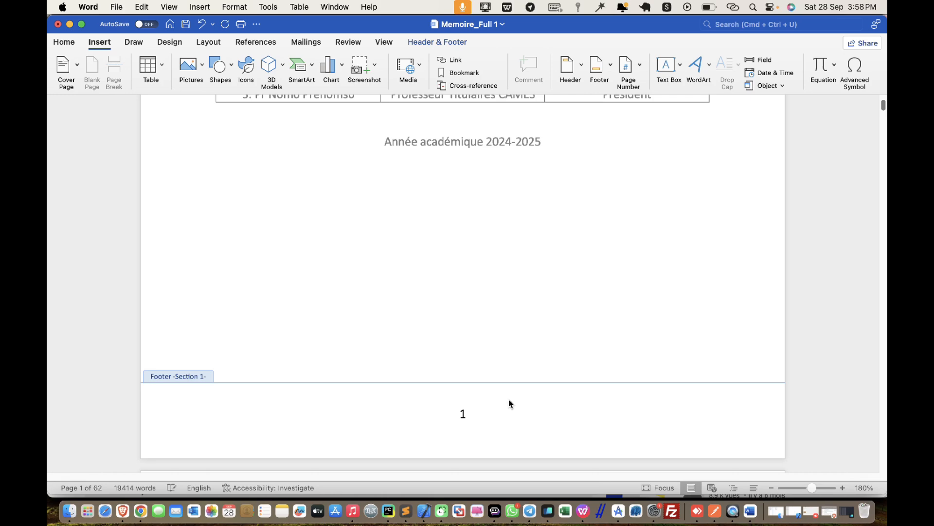
{"action": "double_click", "coordinate": [506, 252]}
- Reopen the cover page footer and enable Different First Page for Section 1
{"action": "scroll", "coordinate": [509, 273], "scroll_direction": "up", "scroll_amount": 10}
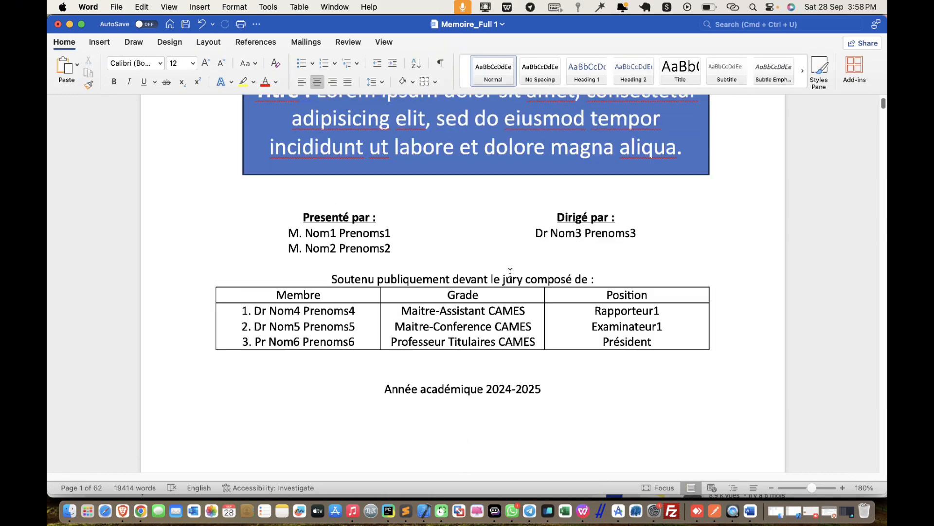
{"action": "scroll", "coordinate": [517, 288], "scroll_direction": "down", "scroll_amount": 10}
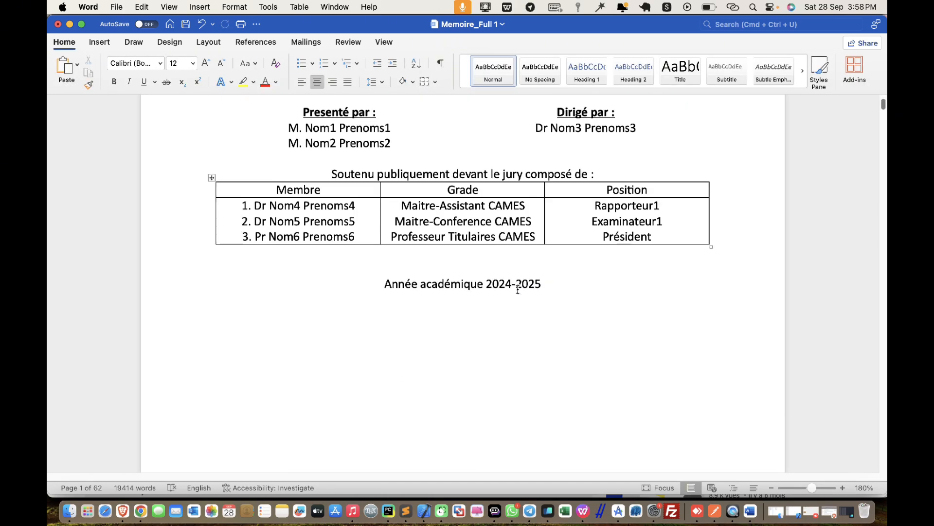
{"action": "scroll", "coordinate": [500, 409], "scroll_direction": "down", "scroll_amount": 1}
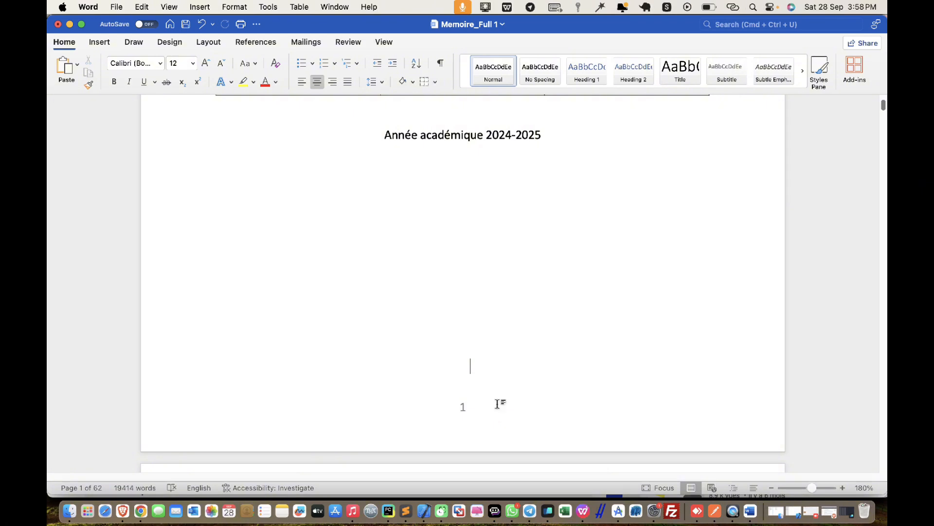
{"action": "double_click", "coordinate": [498, 404]}
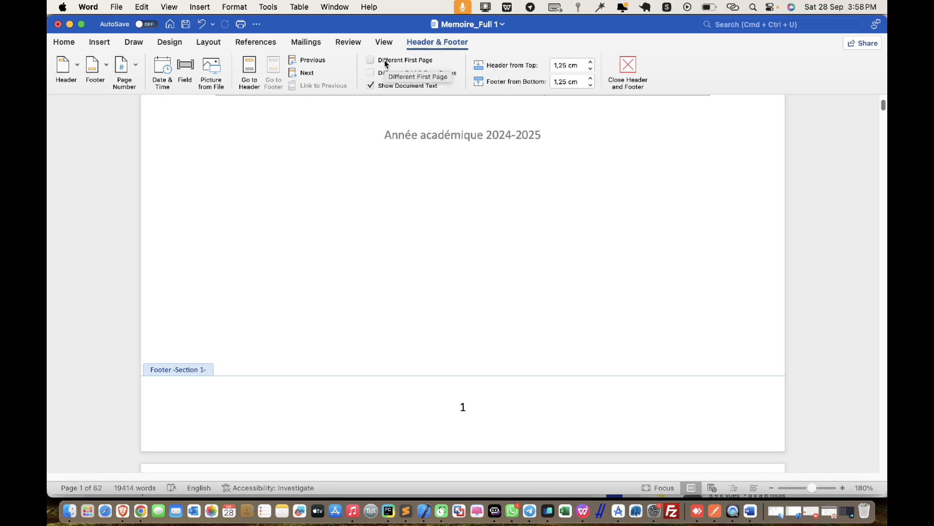
{"action": "left_click", "coordinate": [419, 61]}
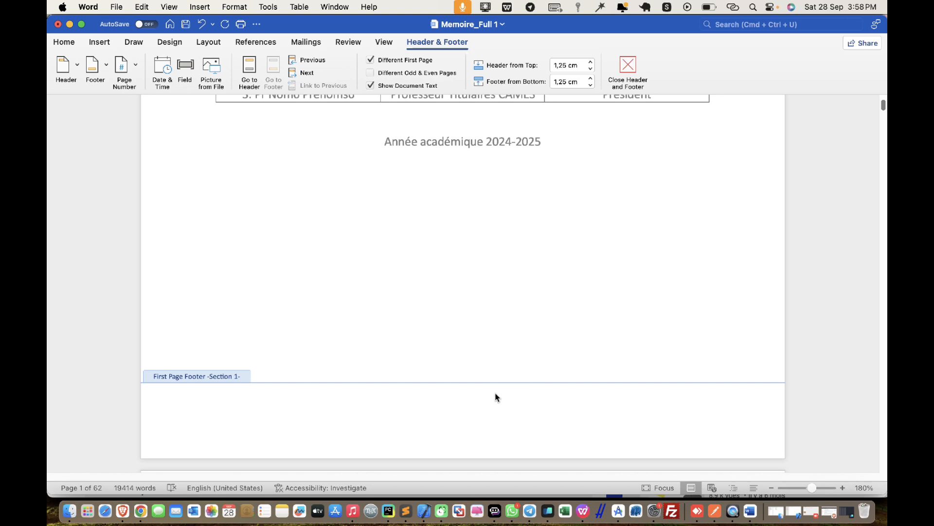
{"action": "scroll", "coordinate": [525, 427], "scroll_direction": "down", "scroll_amount": 10}
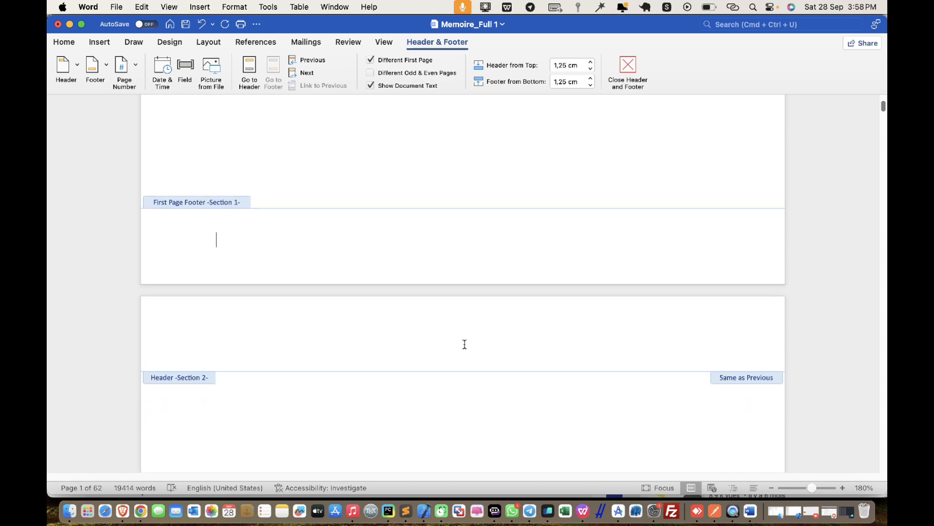
- Unlink the Section 2 footer from the previous section and enable Different First Page for Section 2
{"action": "scroll", "coordinate": [462, 343], "scroll_direction": "down", "scroll_amount": 15}
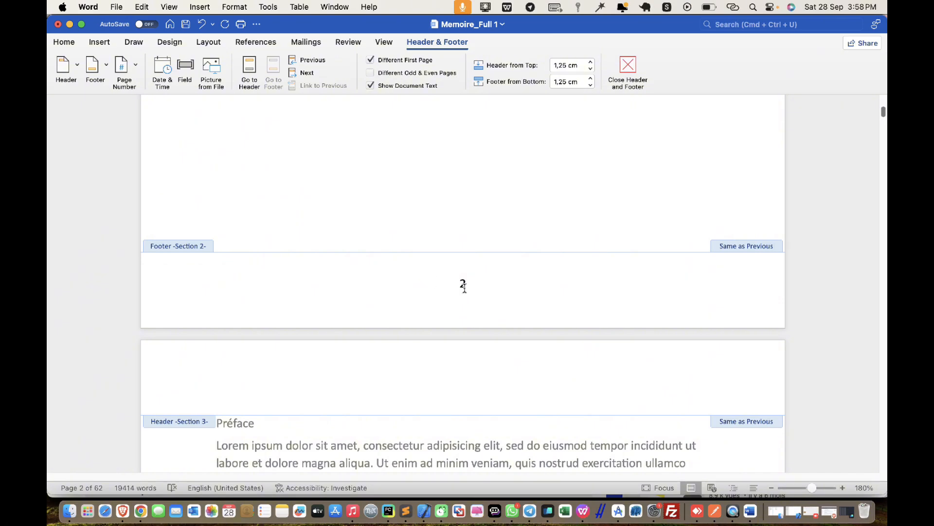
{"action": "left_click", "coordinate": [444, 283]}
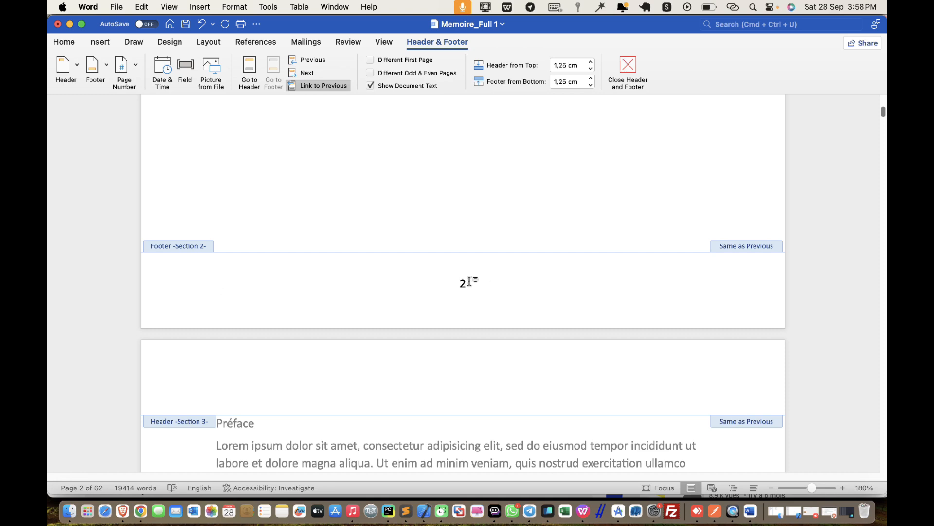
{"action": "left_click", "coordinate": [321, 89]}
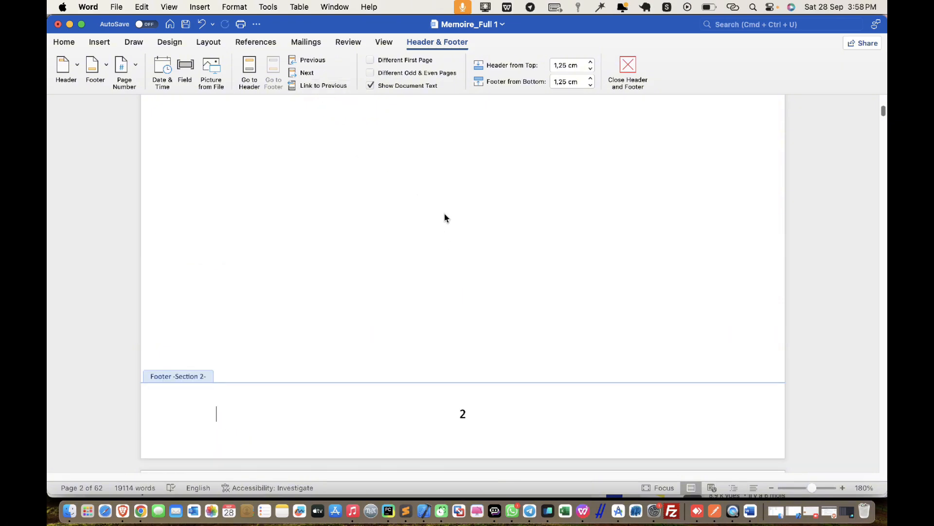
{"action": "left_click", "coordinate": [399, 62]}
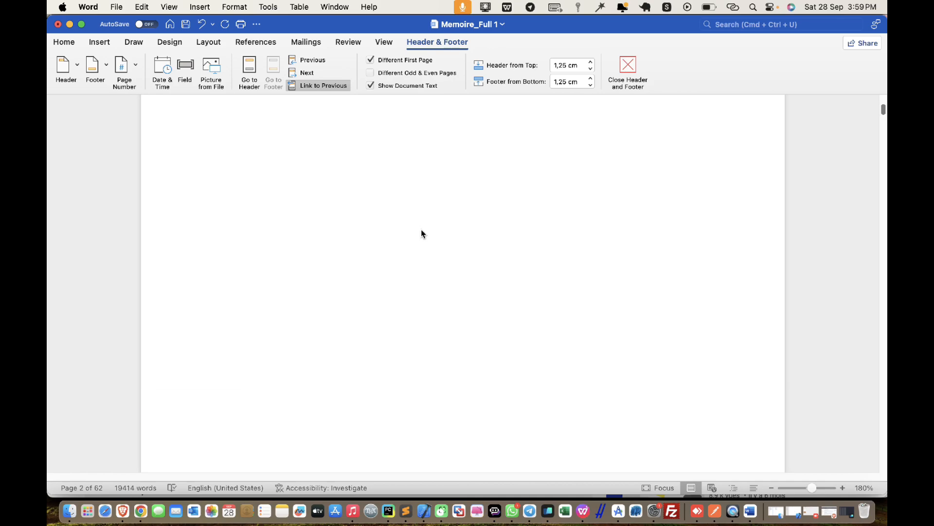
- Check the cover page and the blank Section 2 page for page numbers, down to the "Préface" page
{"action": "scroll", "coordinate": [422, 235], "scroll_direction": "up", "scroll_amount": 10}
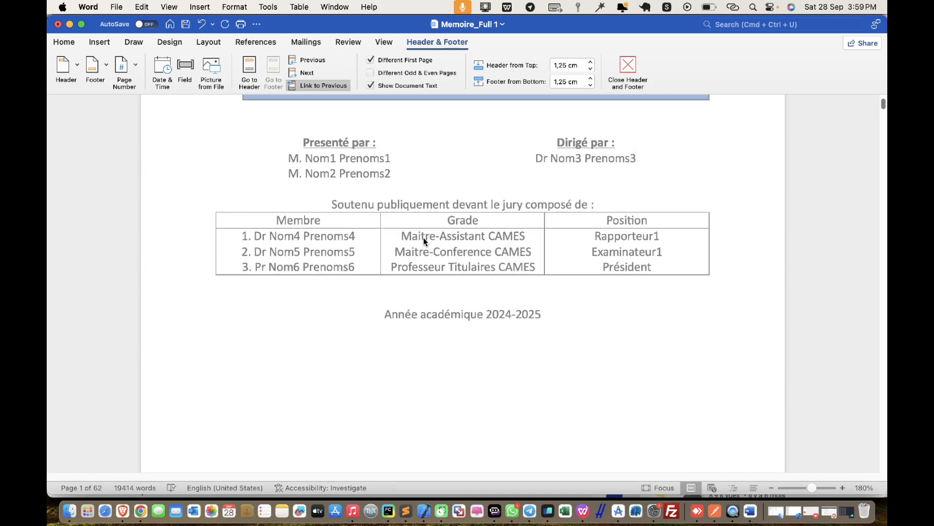
{"action": "scroll", "coordinate": [423, 238], "scroll_direction": "up", "scroll_amount": 5}
{"action": "scroll", "coordinate": [423, 237], "scroll_direction": "down", "scroll_amount": 5}
{"action": "scroll", "coordinate": [418, 240], "scroll_direction": "up", "scroll_amount": 4}
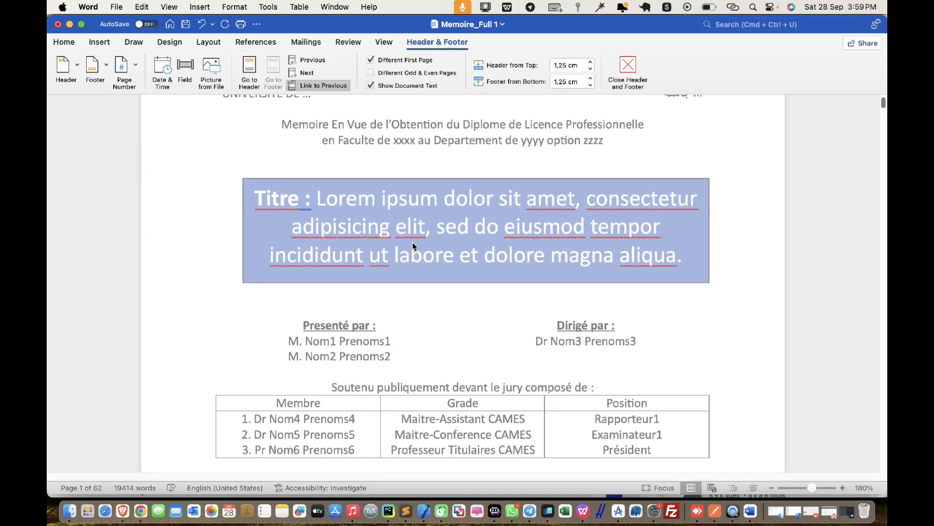
{"action": "scroll", "coordinate": [413, 242], "scroll_direction": "up", "scroll_amount": 3}
{"action": "scroll", "coordinate": [413, 243], "scroll_direction": "down", "scroll_amount": 9}
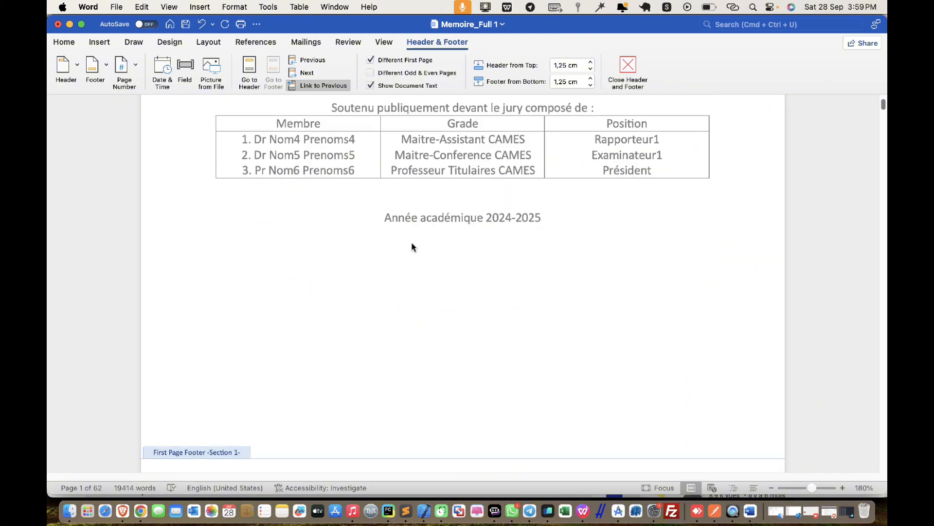
{"action": "scroll", "coordinate": [413, 247], "scroll_direction": "down", "scroll_amount": 15}
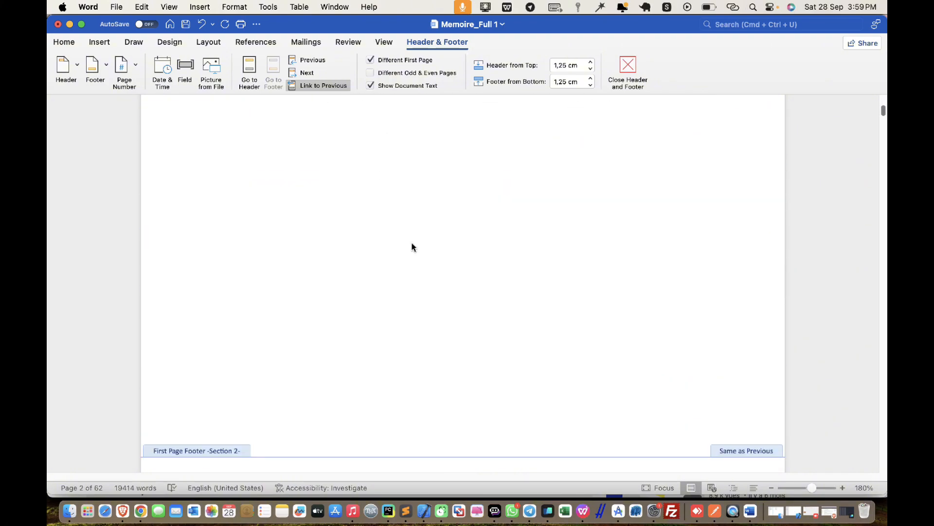
{"action": "scroll", "coordinate": [412, 246], "scroll_direction": "down", "scroll_amount": 8}
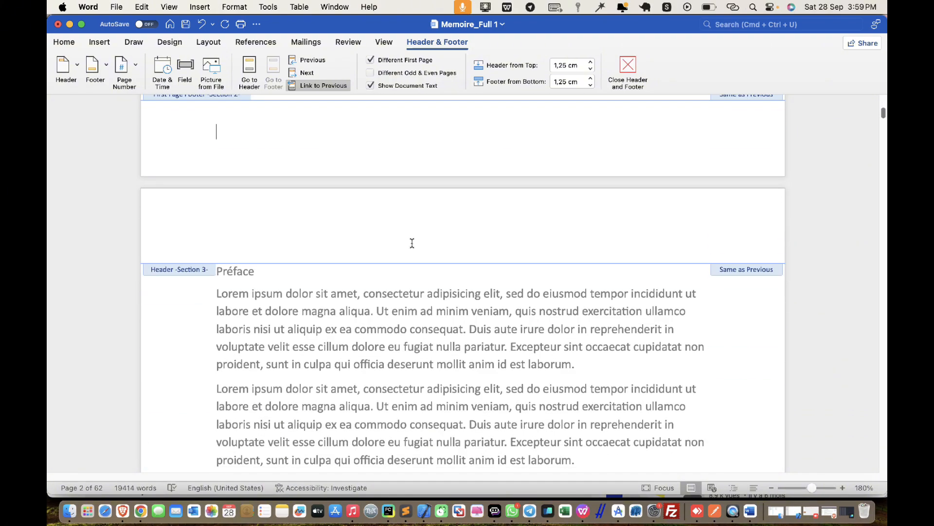
{"action": "scroll", "coordinate": [412, 244], "scroll_direction": "down", "scroll_amount": 5}
{"action": "scroll", "coordinate": [411, 245], "scroll_direction": "up", "scroll_amount": 2}
- Unlink the Section 3 footer on the "Préface" page from the previous section
{"action": "double_click", "coordinate": [221, 171]}
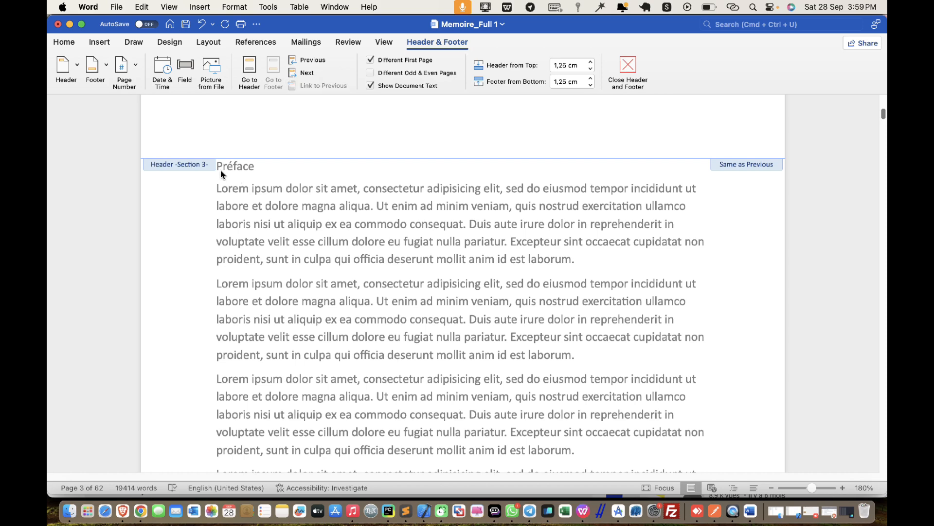
{"action": "scroll", "coordinate": [303, 258], "scroll_direction": "down", "scroll_amount": 10}
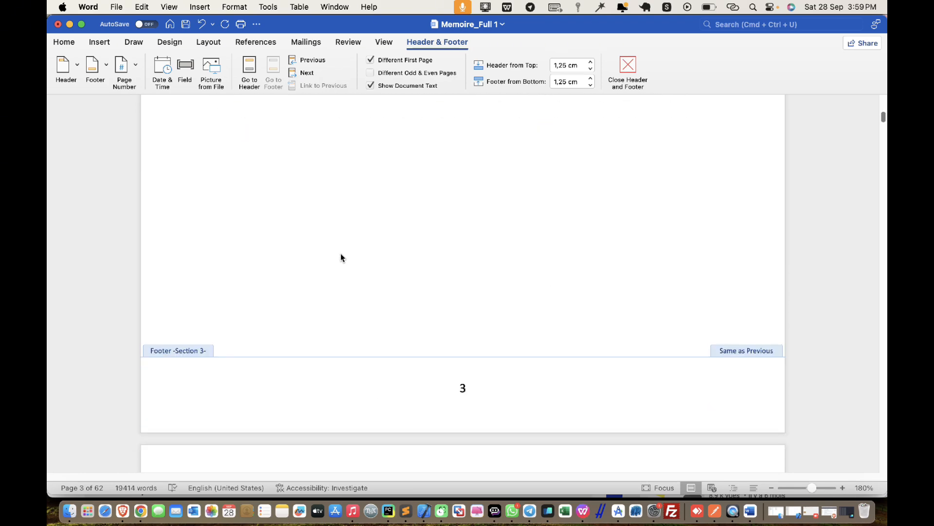
{"action": "scroll", "coordinate": [508, 327], "scroll_direction": "down", "scroll_amount": 3}
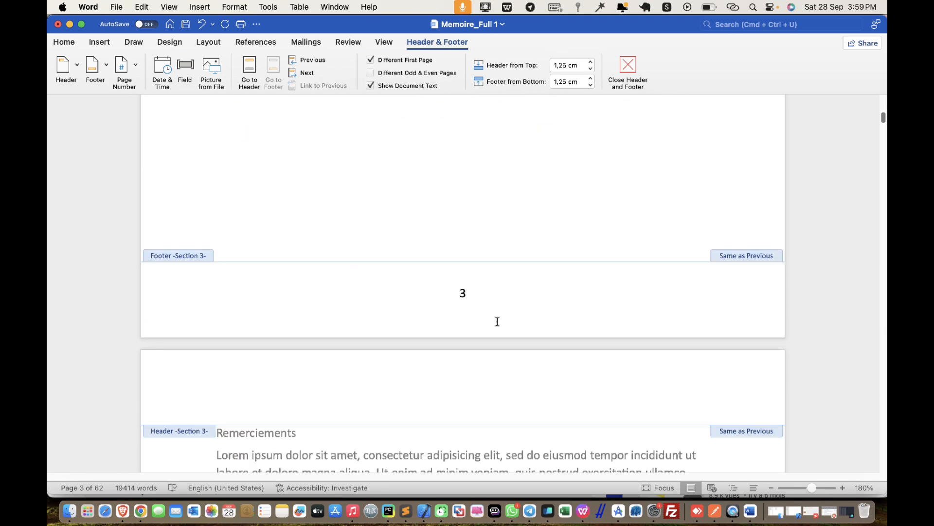
{"action": "left_click", "coordinate": [480, 297]}
{"action": "scroll", "coordinate": [477, 292], "scroll_direction": "up", "scroll_amount": 2}
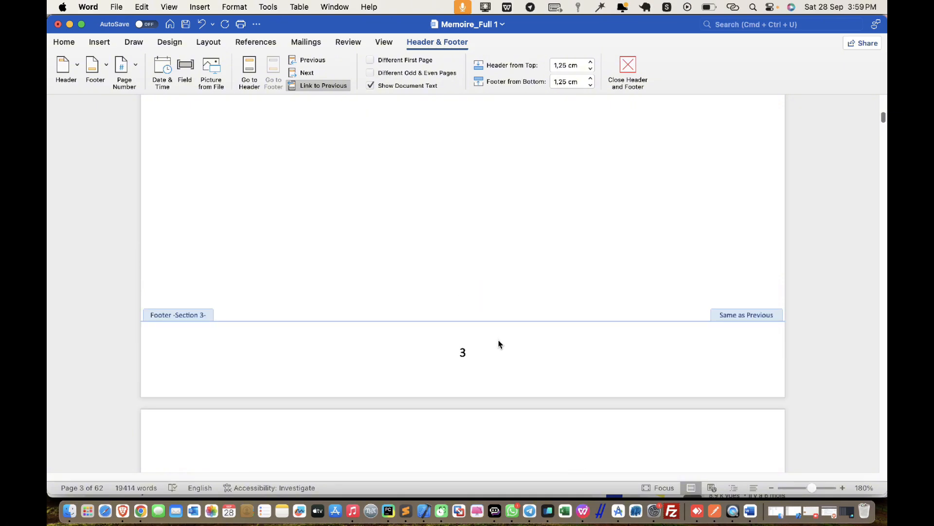
{"action": "left_click", "coordinate": [326, 86]}
- Insert centre-aligned page numbers in the Section 3 footer using the i, ii, iii format, starting at i
{"action": "scroll", "coordinate": [439, 293], "scroll_direction": "up", "scroll_amount": 10}
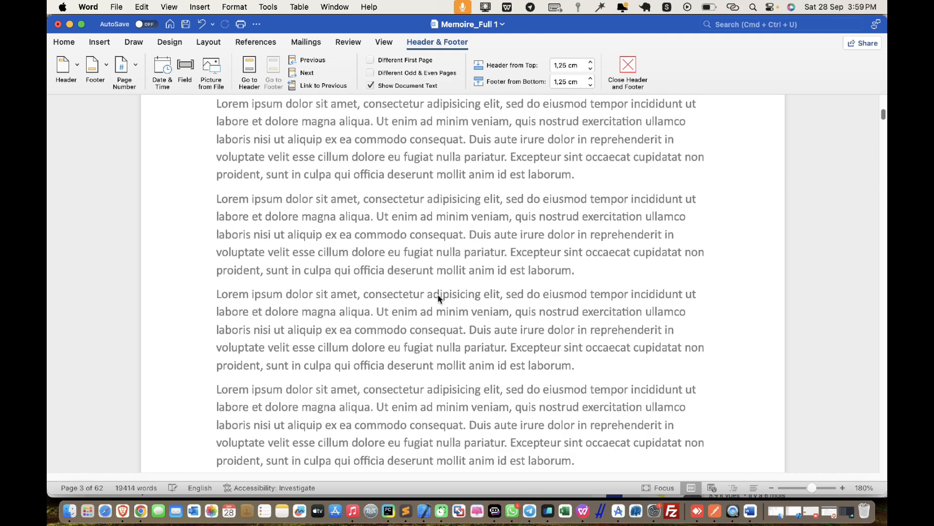
{"action": "scroll", "coordinate": [438, 294], "scroll_direction": "up", "scroll_amount": 6}
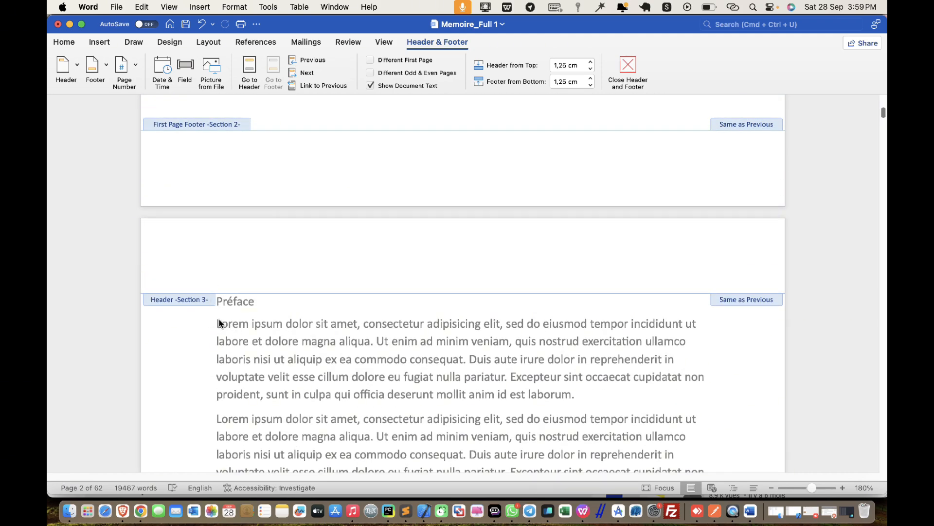
{"action": "scroll", "coordinate": [272, 308], "scroll_direction": "down", "scroll_amount": 15}
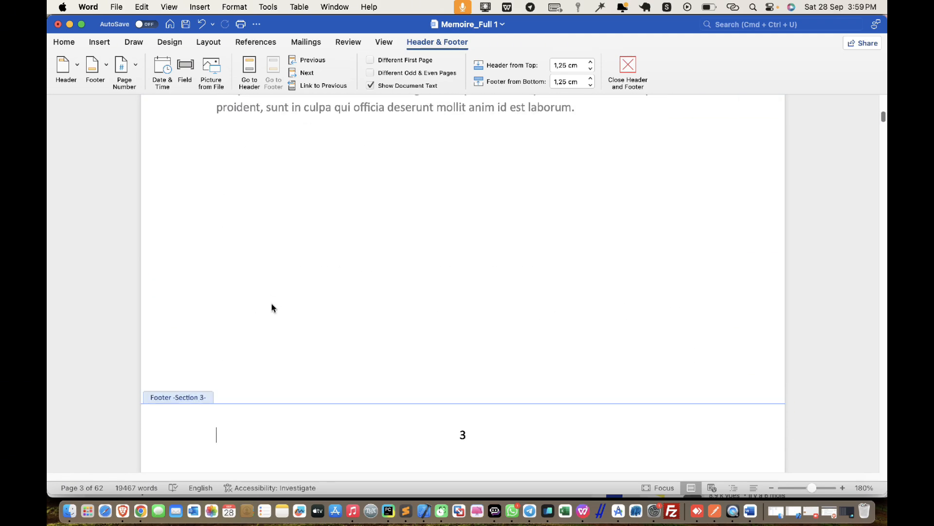
{"action": "scroll", "coordinate": [220, 278], "scroll_direction": "up", "scroll_amount": 3}
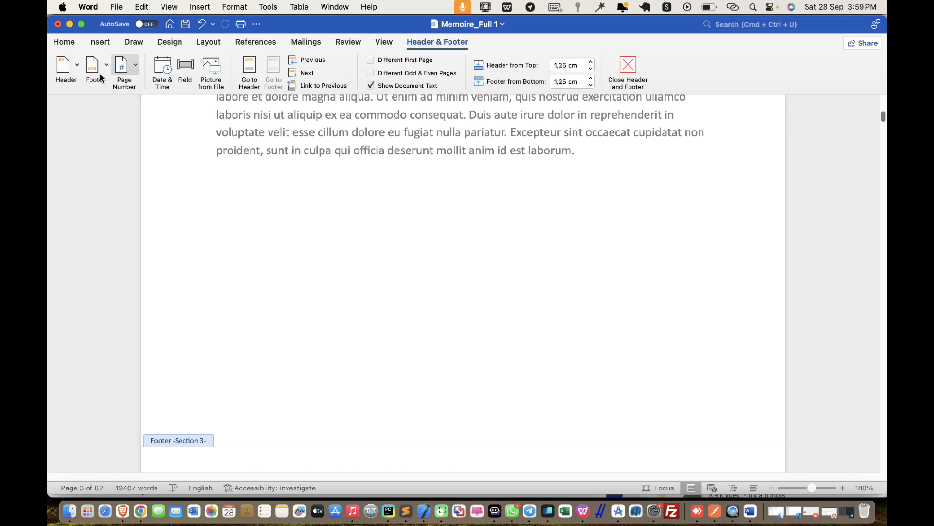
{"action": "left_click", "coordinate": [124, 71]}
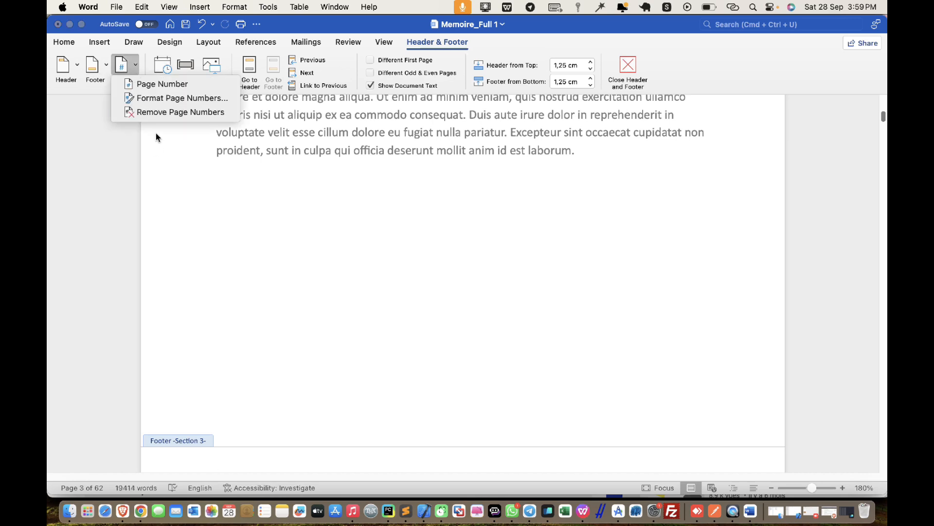
{"action": "left_click", "coordinate": [170, 85]}
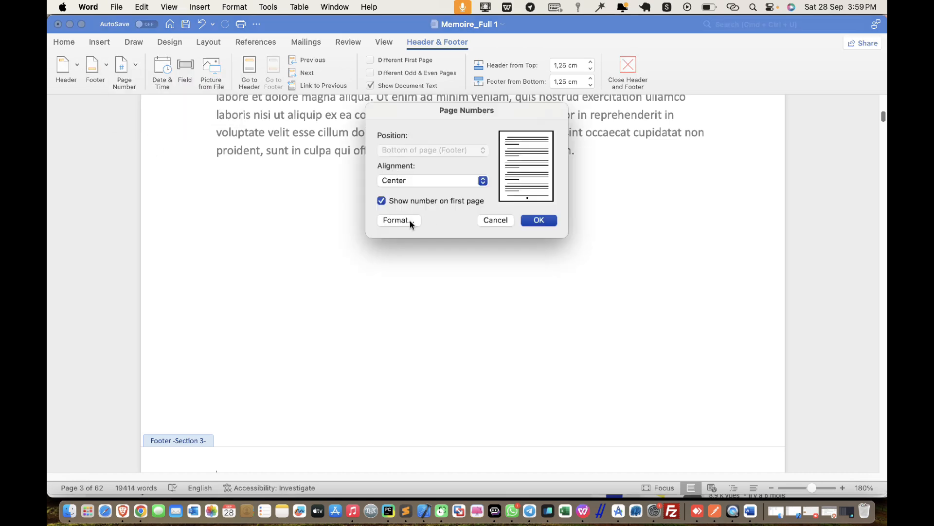
{"action": "left_click", "coordinate": [408, 221]}
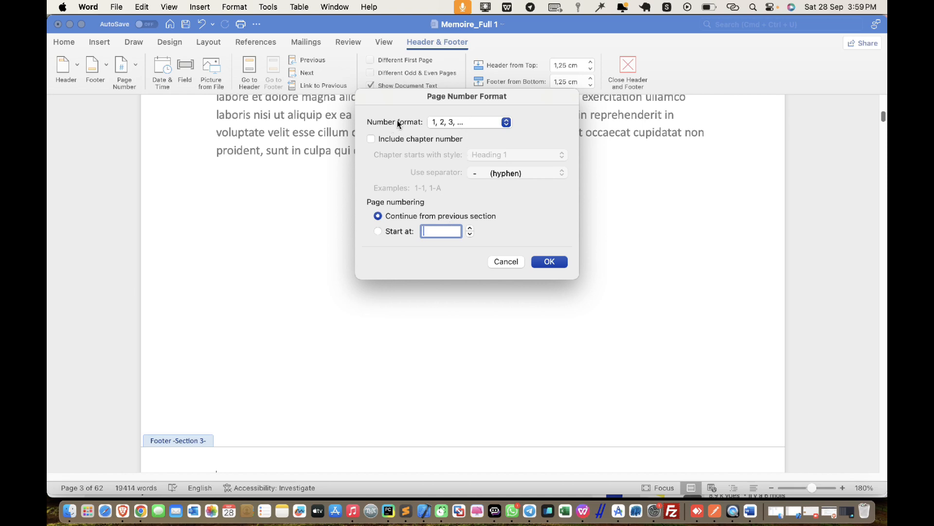
{"action": "left_click", "coordinate": [459, 126]}
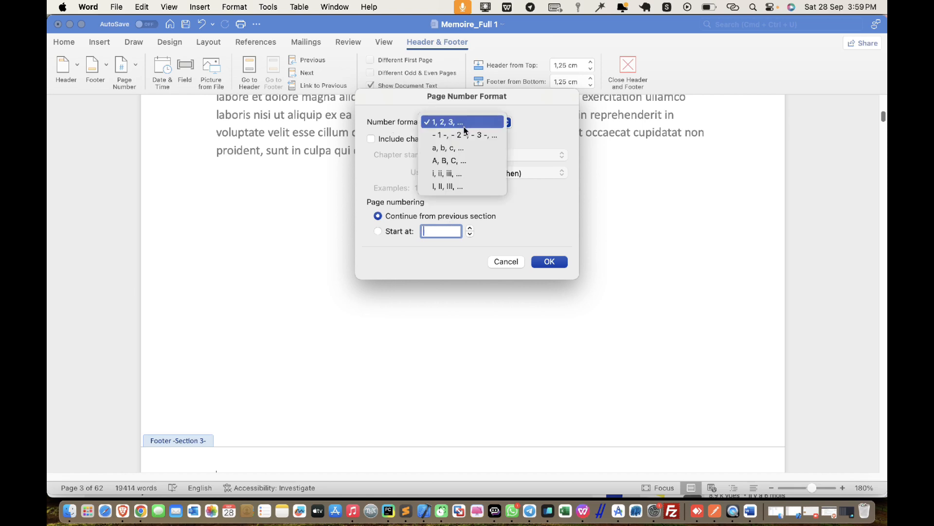
{"action": "left_click", "coordinate": [464, 174]}
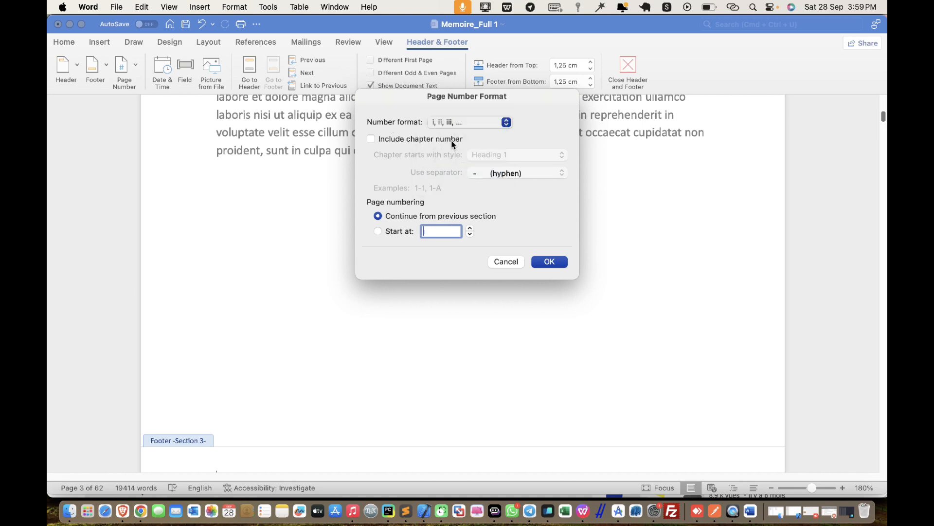
{"action": "left_click", "coordinate": [551, 262]}
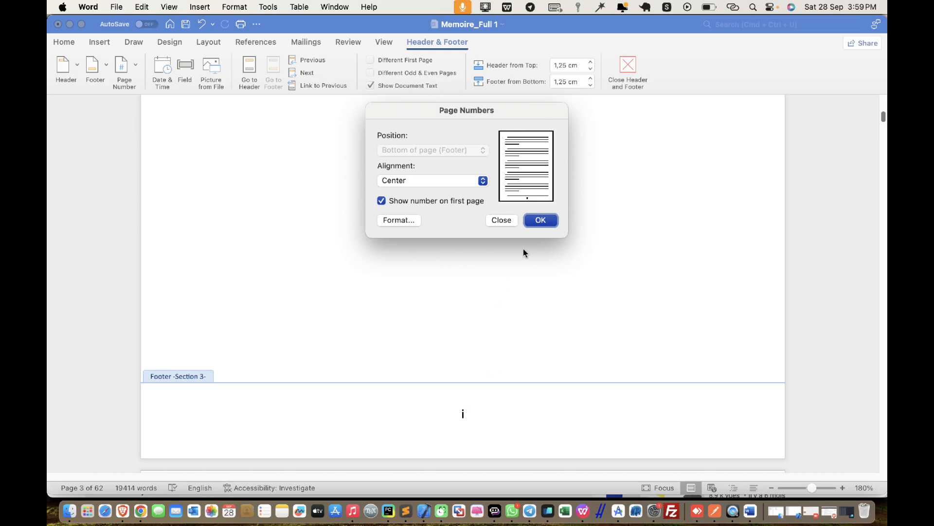
{"action": "left_click", "coordinate": [532, 223]}
- Check the page numbering from the blank Section 2 page through the front matter to the "Introduction générale" page
{"action": "scroll", "coordinate": [481, 297], "scroll_direction": "up", "scroll_amount": 10}
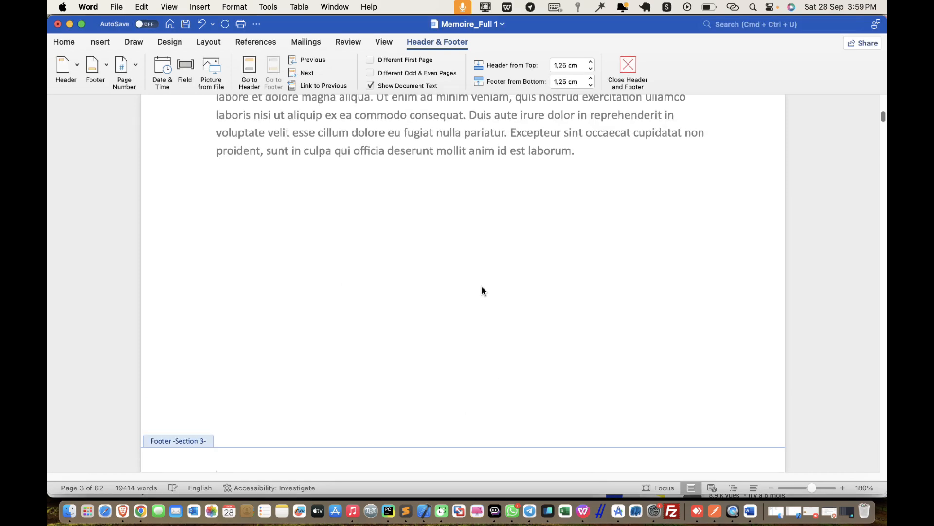
{"action": "scroll", "coordinate": [481, 302], "scroll_direction": "up", "scroll_amount": 10}
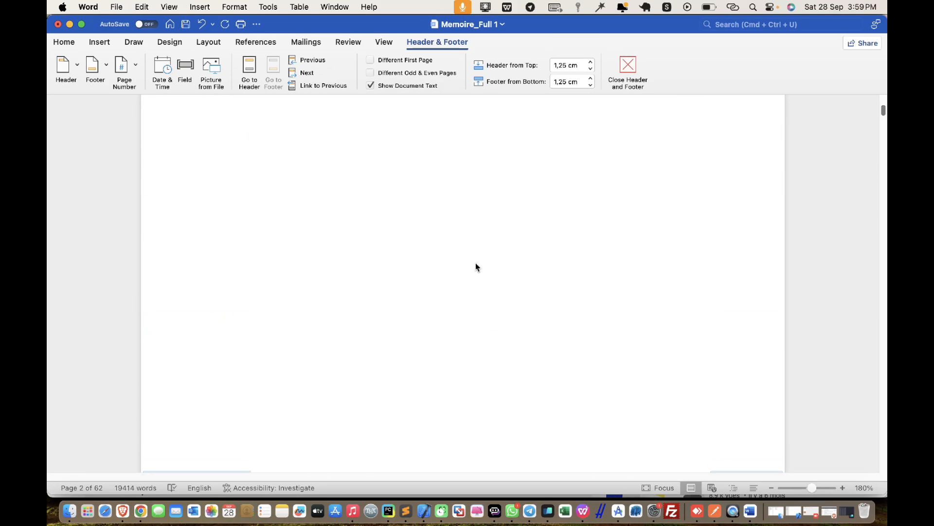
{"action": "scroll", "coordinate": [476, 272], "scroll_direction": "down", "scroll_amount": 10}
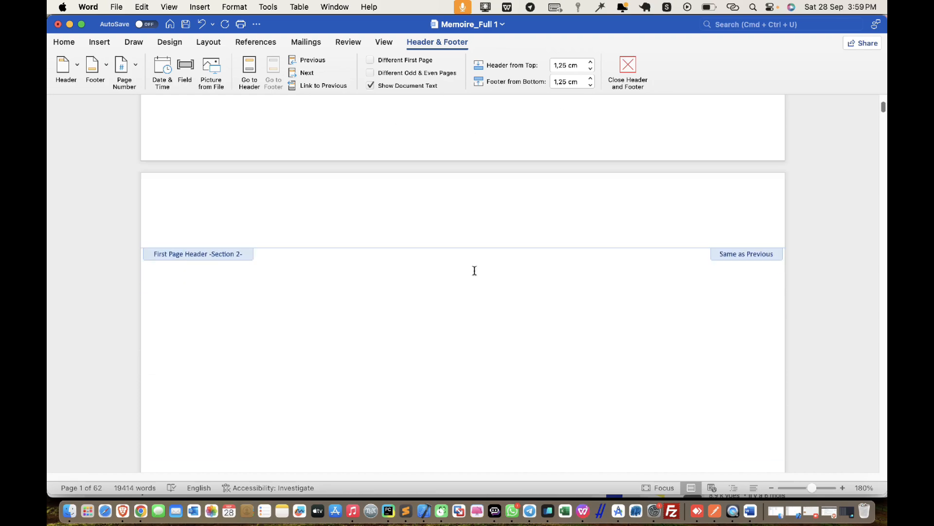
{"action": "scroll", "coordinate": [422, 369], "scroll_direction": "down", "scroll_amount": 5}
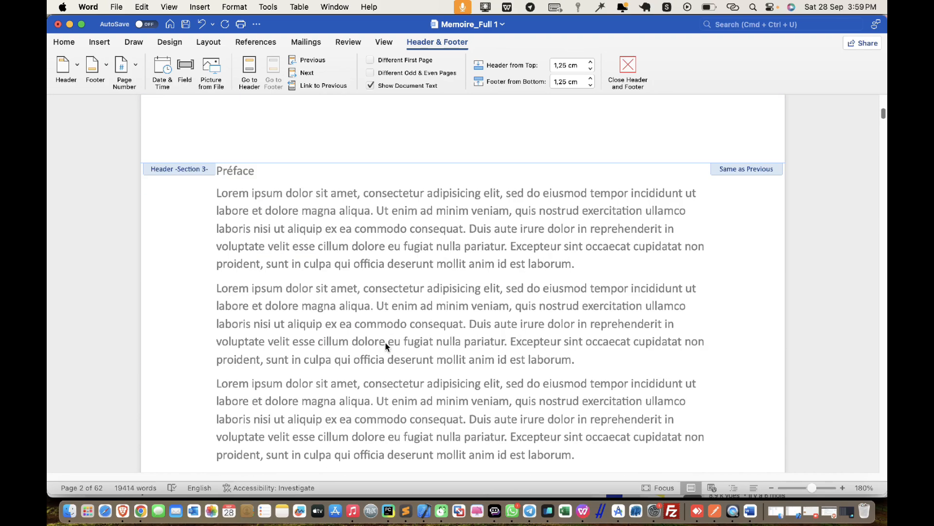
{"action": "scroll", "coordinate": [562, 355], "scroll_direction": "down", "scroll_amount": 10}
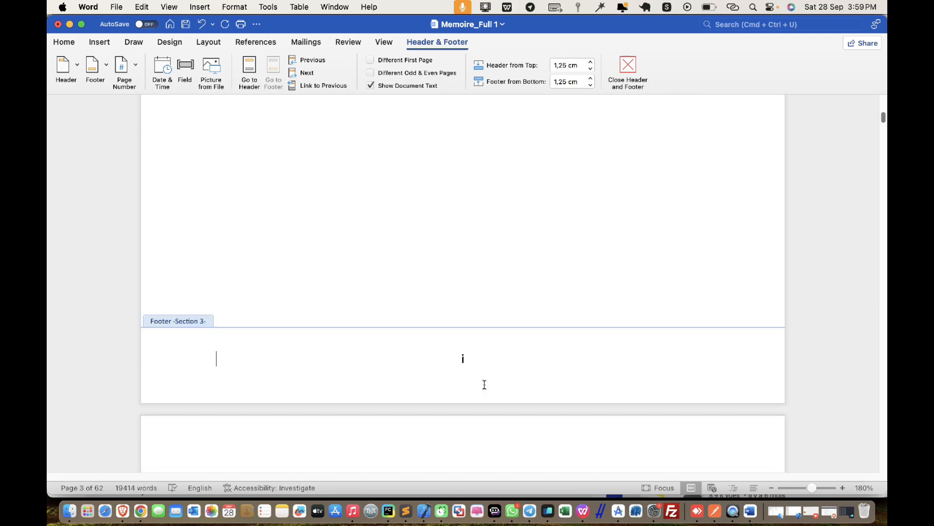
{"action": "scroll", "coordinate": [483, 384], "scroll_direction": "down", "scroll_amount": 10}
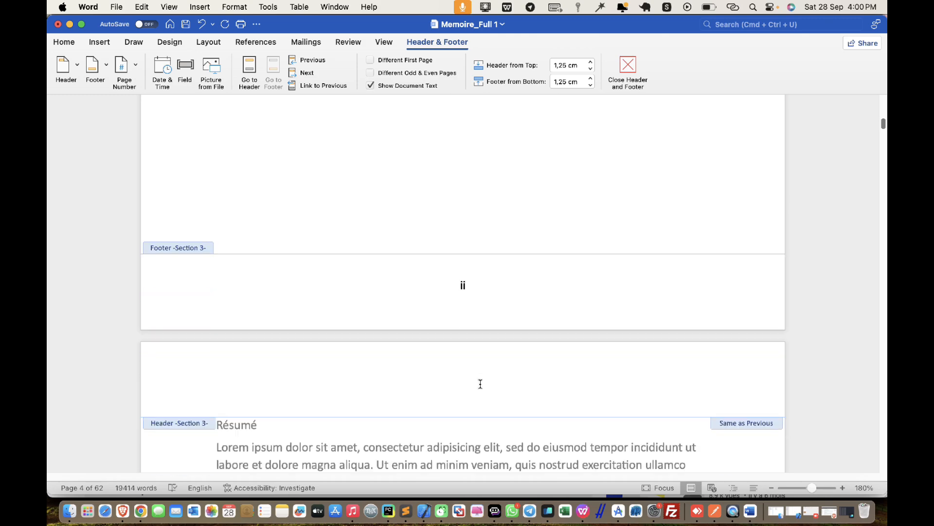
{"action": "scroll", "coordinate": [480, 387], "scroll_direction": "down", "scroll_amount": 15}
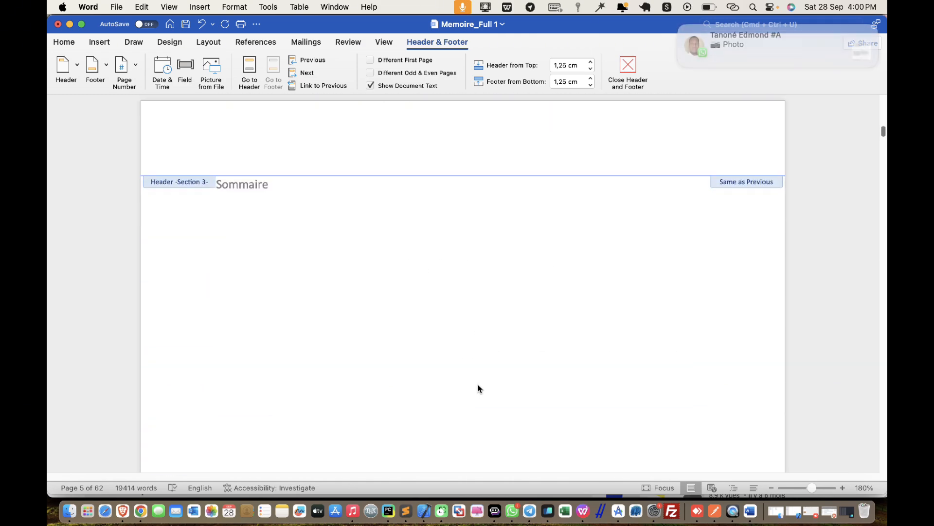
{"action": "scroll", "coordinate": [476, 387], "scroll_direction": "down", "scroll_amount": 5}
{"action": "scroll", "coordinate": [476, 390], "scroll_direction": "up", "scroll_amount": 6}
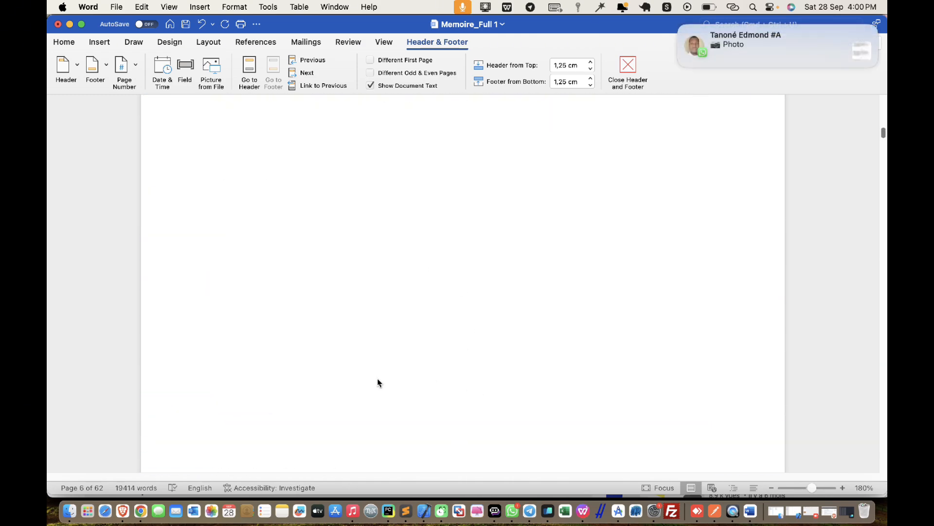
{"action": "scroll", "coordinate": [378, 377], "scroll_direction": "up", "scroll_amount": 3}
{"action": "scroll", "coordinate": [363, 311], "scroll_direction": "down", "scroll_amount": 10}
{"action": "scroll", "coordinate": [362, 314], "scroll_direction": "down", "scroll_amount": 15}
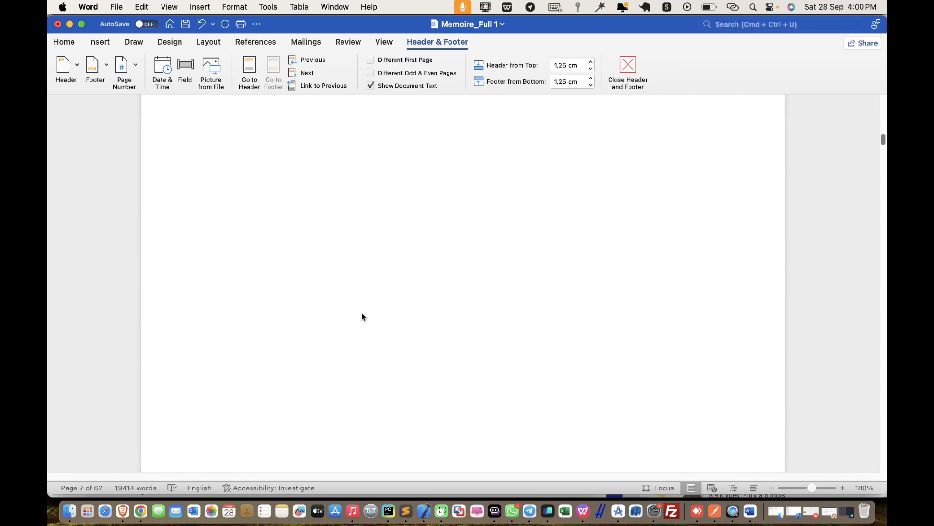
{"action": "scroll", "coordinate": [362, 312], "scroll_direction": "down", "scroll_amount": 15}
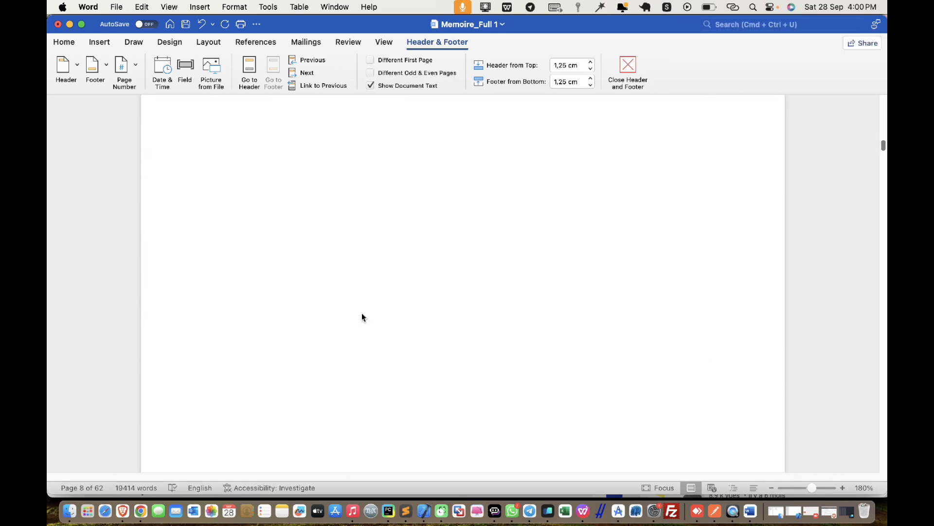
{"action": "scroll", "coordinate": [361, 317], "scroll_direction": "down", "scroll_amount": 15}
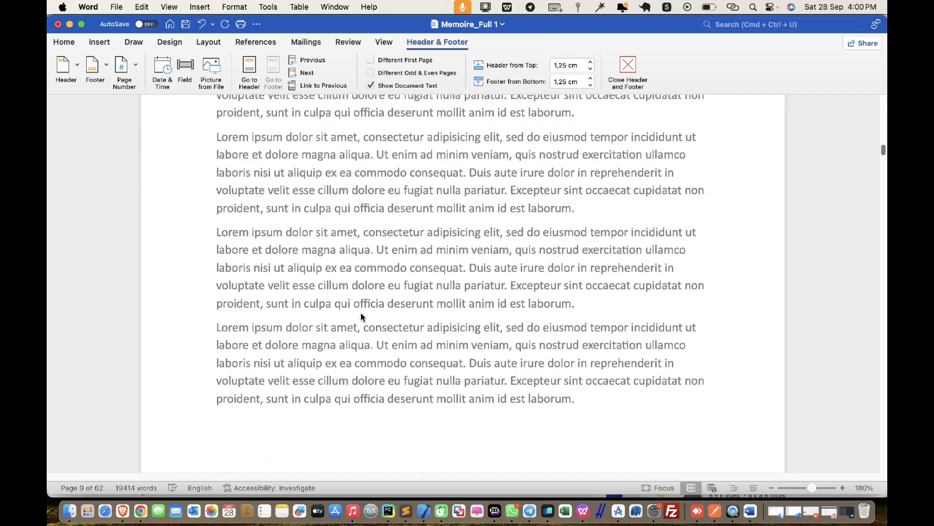
{"action": "scroll", "coordinate": [361, 317], "scroll_direction": "down", "scroll_amount": 15}
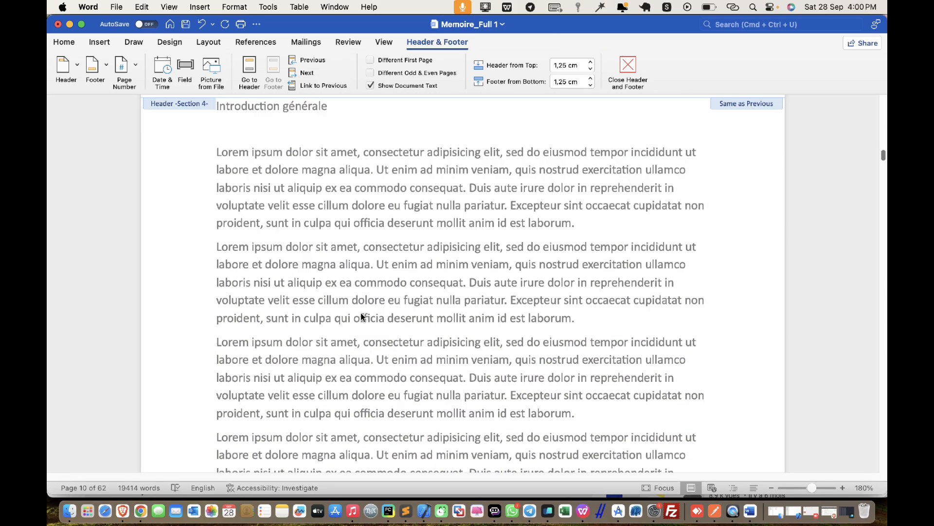
- Unlink the Section 4 footer from the previous section and set its page numbers to the 1, 2, 3 format, starting at 1
{"action": "scroll", "coordinate": [361, 316], "scroll_direction": "down", "scroll_amount": 8}
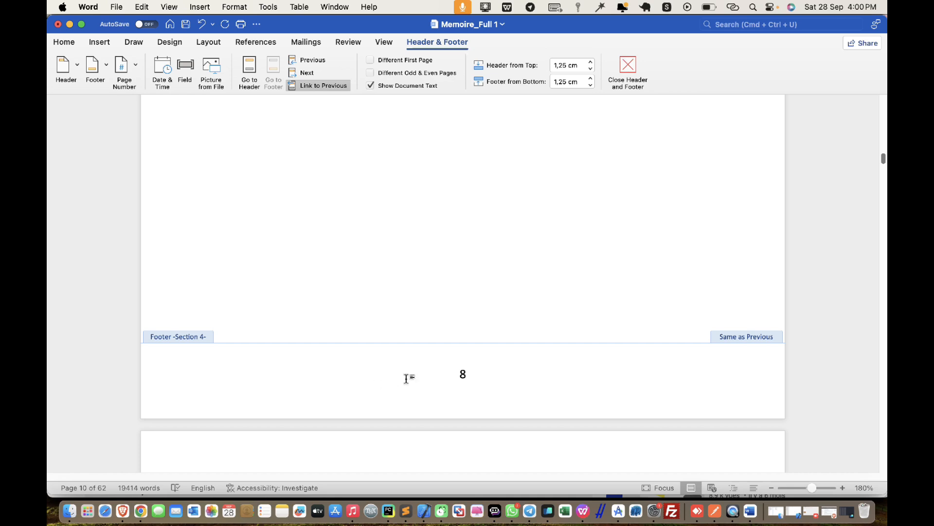
{"action": "left_click", "coordinate": [321, 88]}
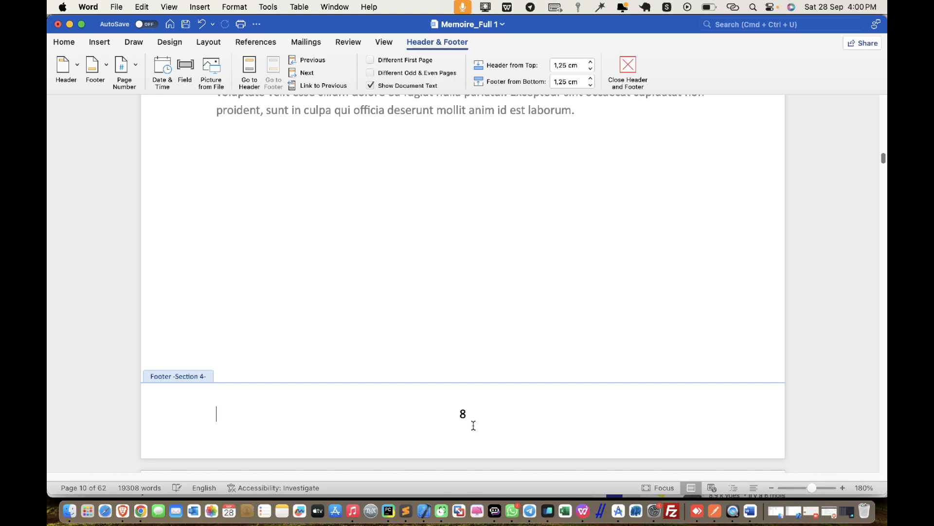
{"action": "left_click", "coordinate": [124, 68]}
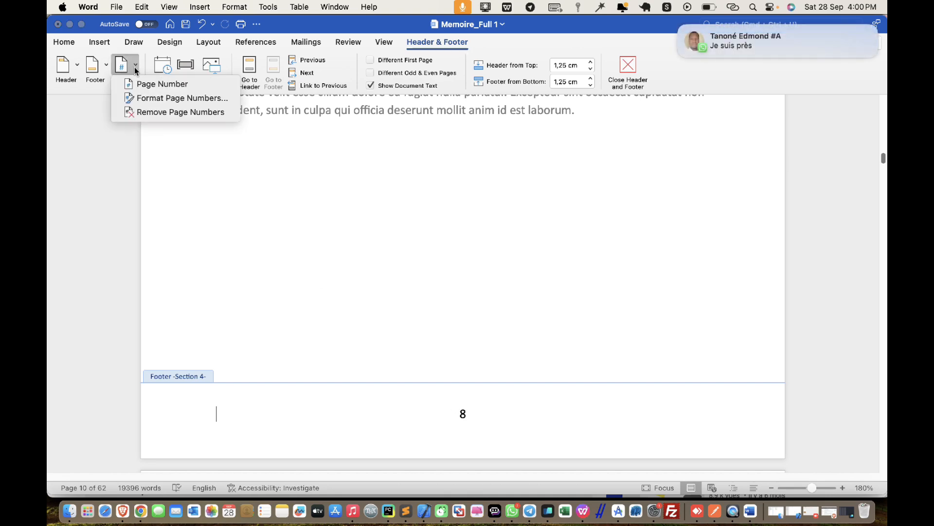
{"action": "left_click", "coordinate": [166, 86]}
{"action": "left_click", "coordinate": [398, 220]}
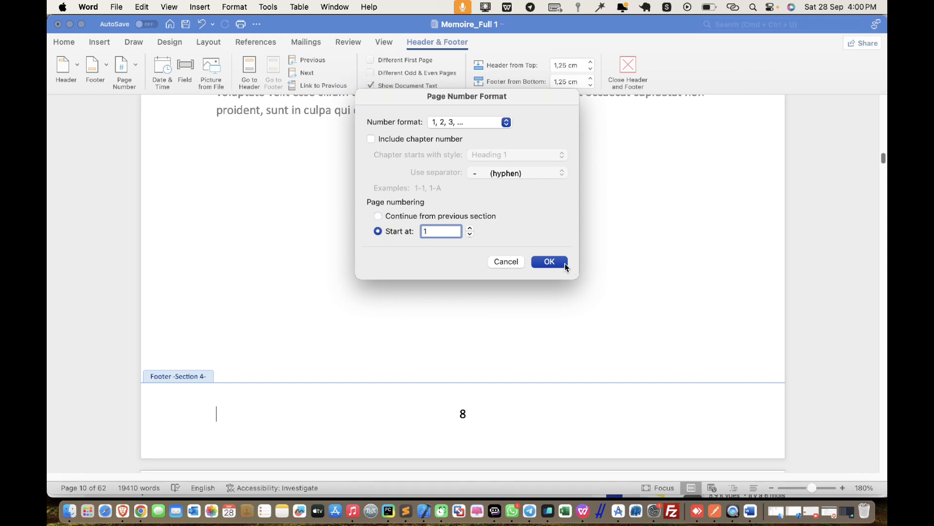
{"action": "left_click", "coordinate": [565, 264]}
{"action": "left_click", "coordinate": [535, 220]}
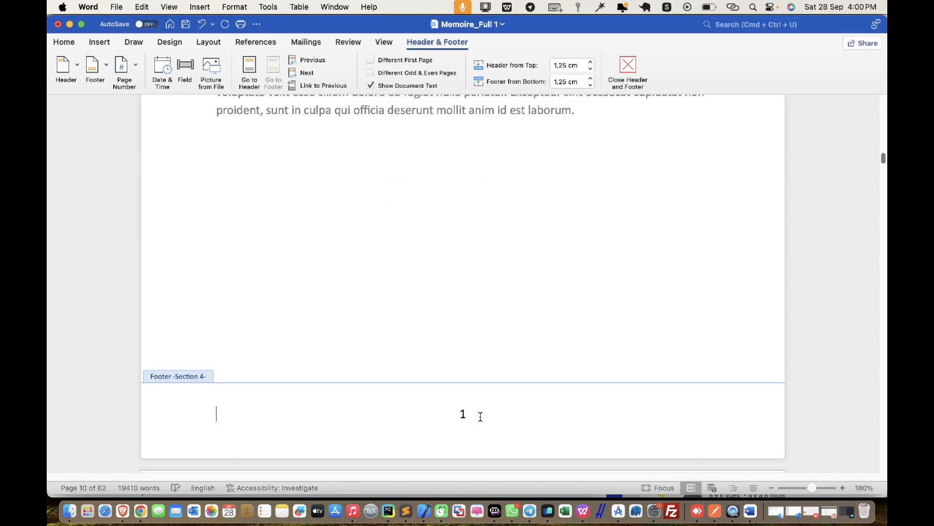
- Check the page numbering from the end of Section 3 through all of Section 4 to the "Annexes" page
{"action": "scroll", "coordinate": [511, 251], "scroll_direction": "up", "scroll_amount": 20}
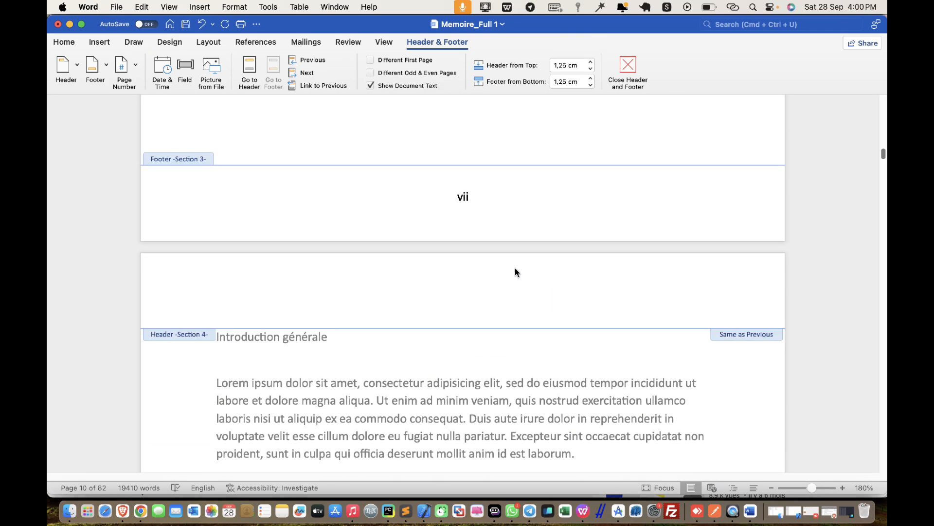
{"action": "scroll", "coordinate": [504, 268], "scroll_direction": "up", "scroll_amount": 1}
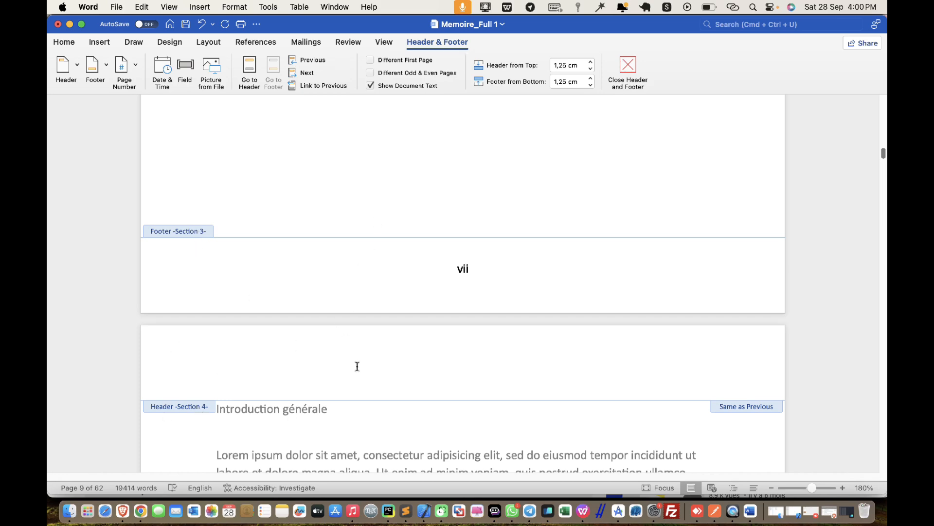
{"action": "scroll", "coordinate": [357, 366], "scroll_direction": "down", "scroll_amount": 20}
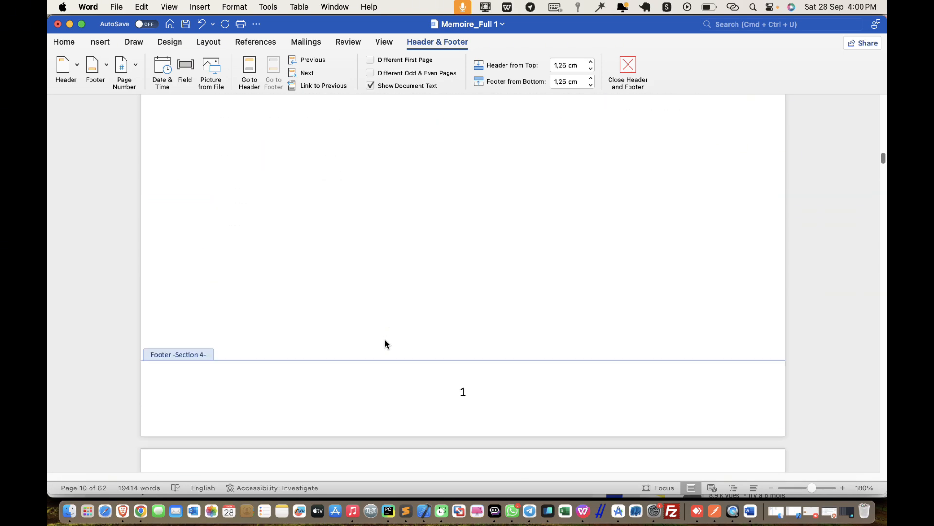
{"action": "scroll", "coordinate": [385, 341], "scroll_direction": "down", "scroll_amount": 20}
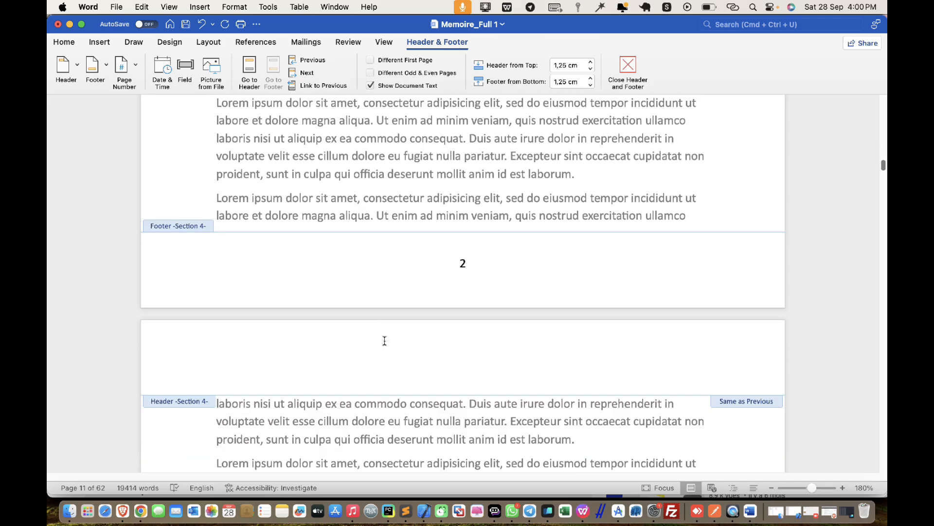
{"action": "scroll", "coordinate": [384, 341], "scroll_direction": "down", "scroll_amount": 20}
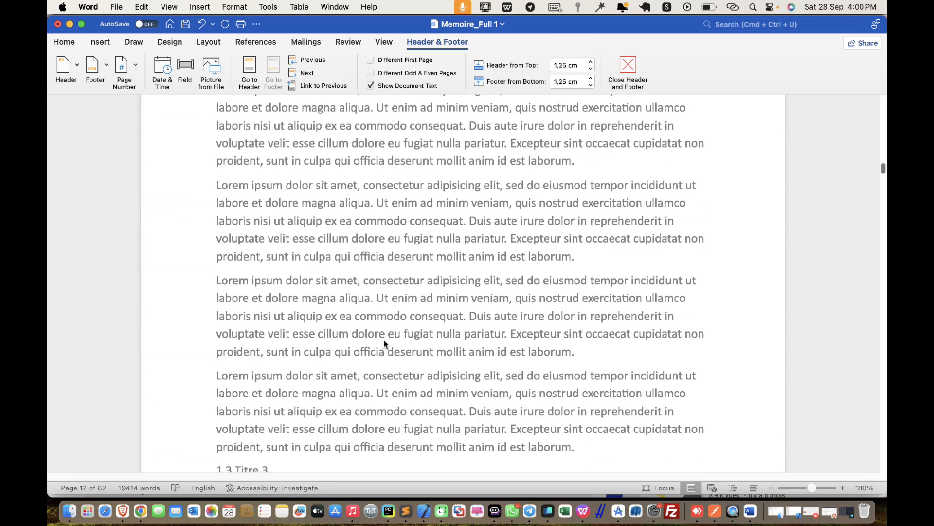
{"action": "scroll", "coordinate": [384, 343], "scroll_direction": "down", "scroll_amount": 20}
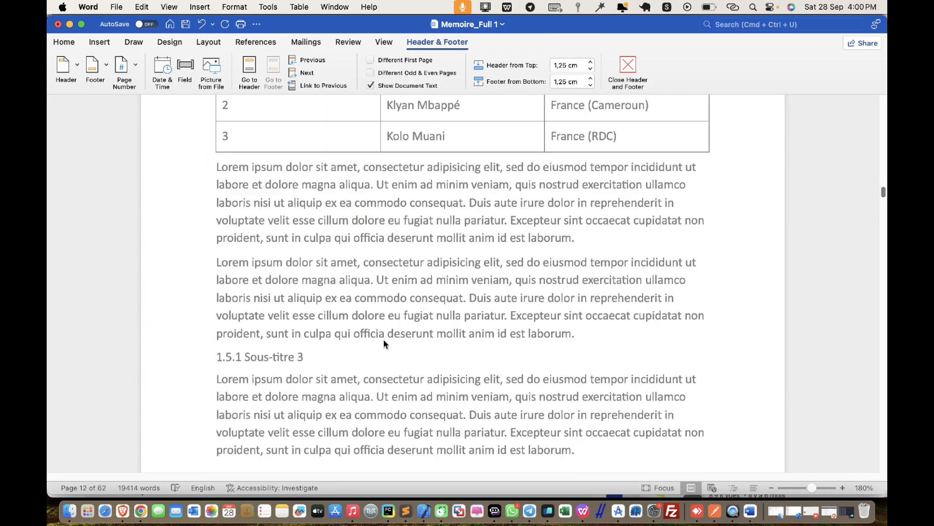
{"action": "scroll", "coordinate": [383, 344], "scroll_direction": "down", "scroll_amount": 20}
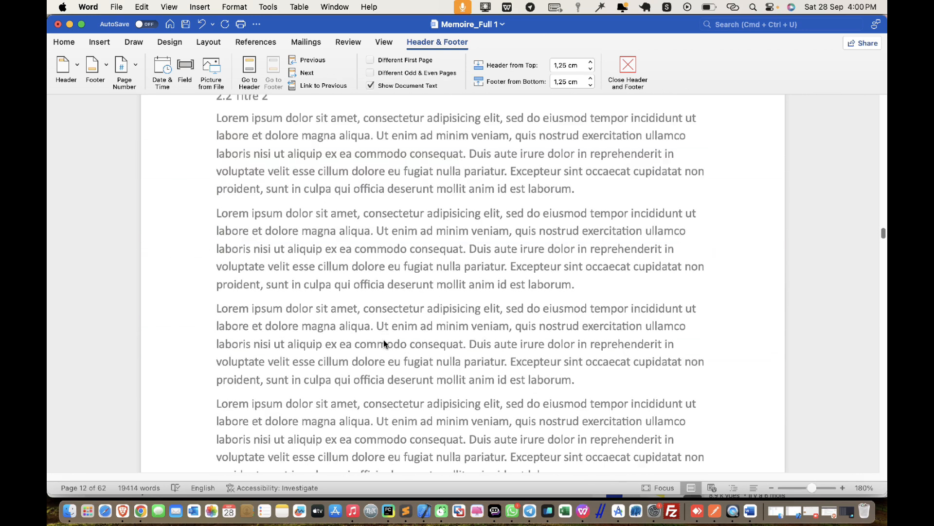
{"action": "scroll", "coordinate": [384, 343], "scroll_direction": "down", "scroll_amount": 20}
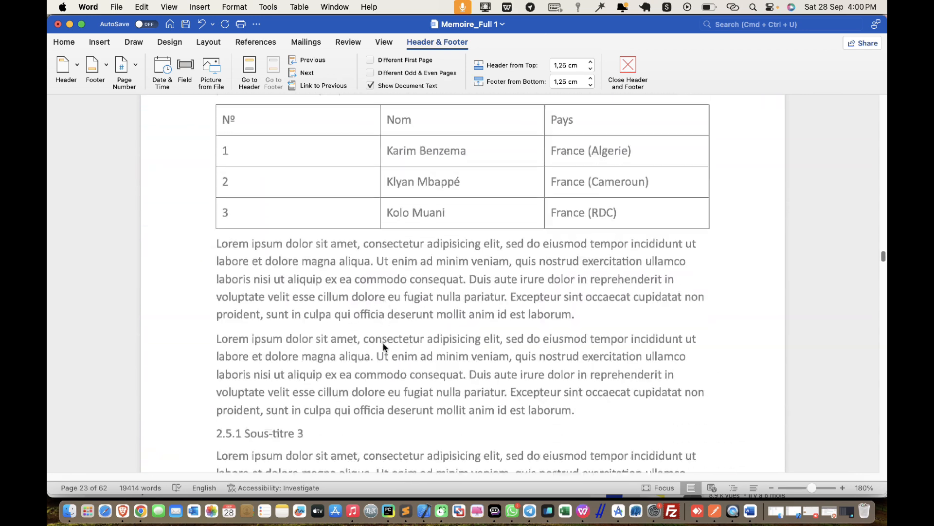
{"action": "scroll", "coordinate": [384, 343], "scroll_direction": "down", "scroll_amount": 20}
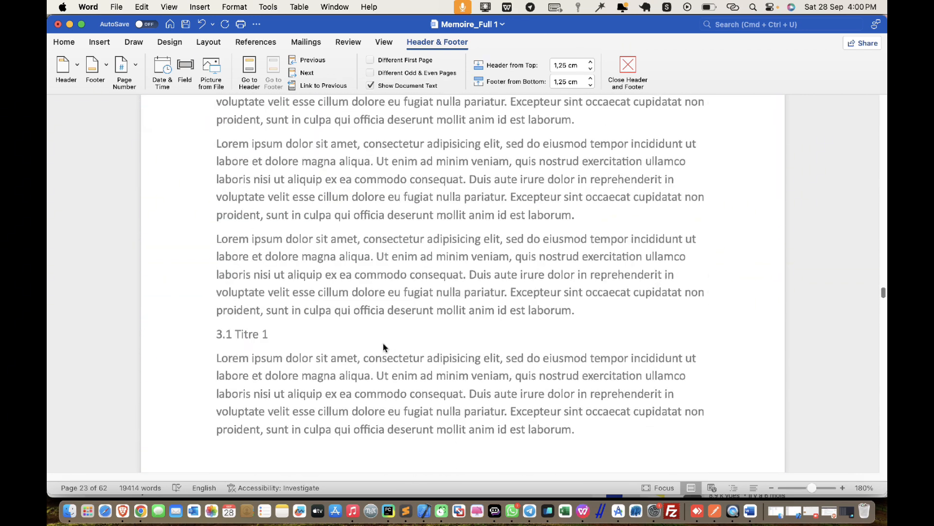
{"action": "scroll", "coordinate": [383, 344], "scroll_direction": "down", "scroll_amount": 20}
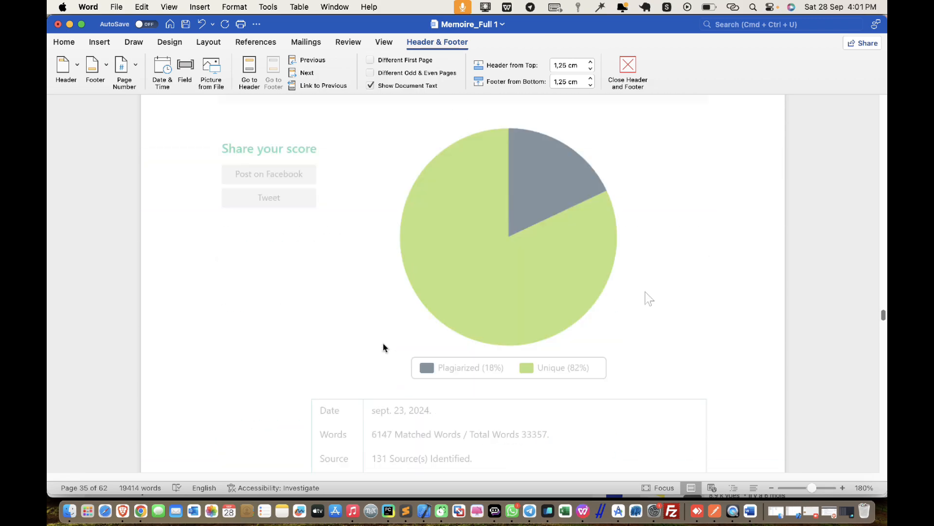
{"action": "scroll", "coordinate": [384, 343], "scroll_direction": "down", "scroll_amount": 20}
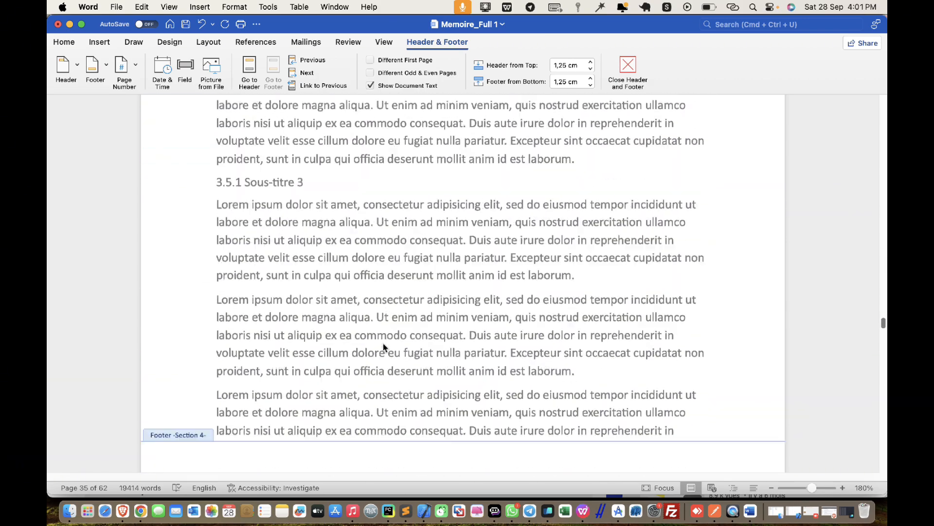
{"action": "scroll", "coordinate": [383, 343], "scroll_direction": "down", "scroll_amount": 20}
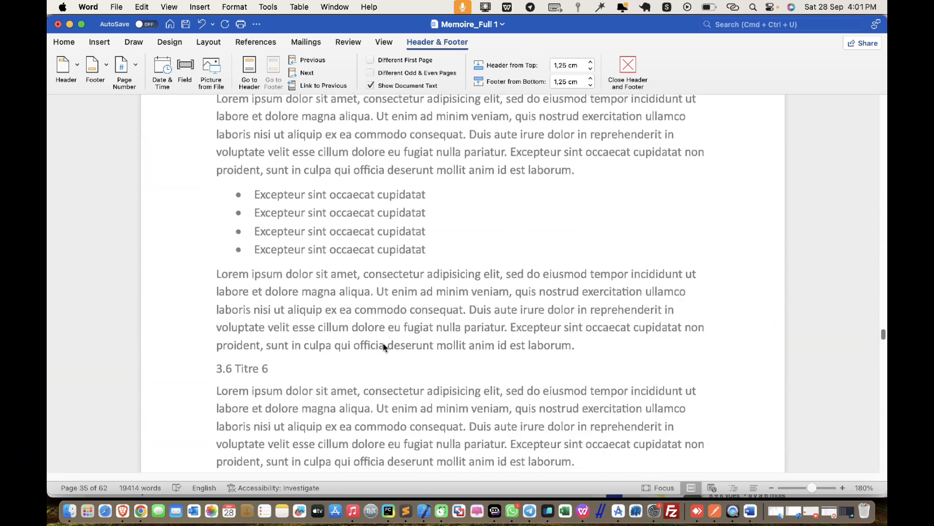
{"action": "scroll", "coordinate": [384, 346], "scroll_direction": "down", "scroll_amount": 20}
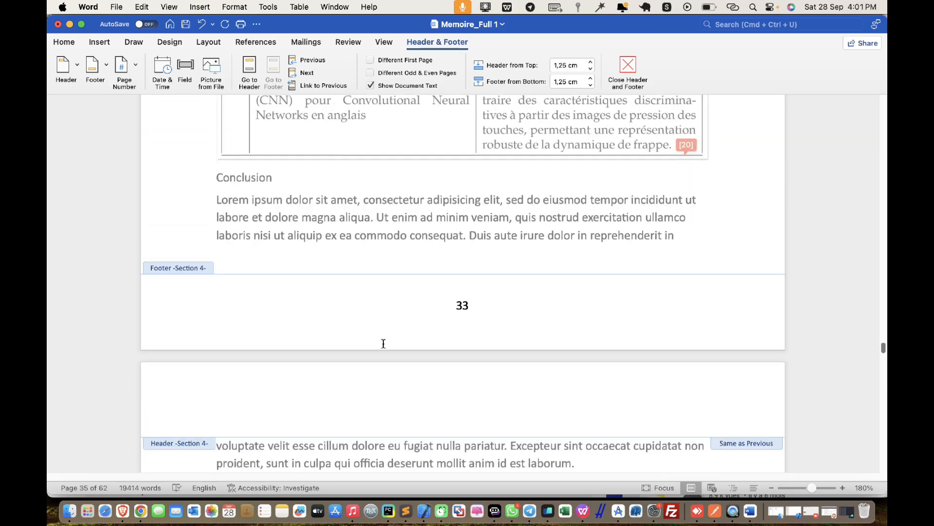
{"action": "scroll", "coordinate": [383, 343], "scroll_direction": "down", "scroll_amount": 20}
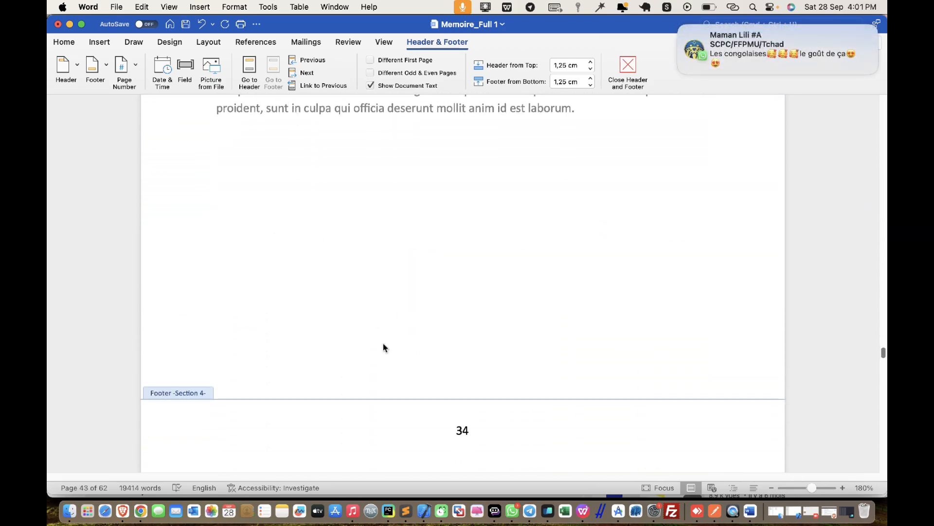
{"action": "scroll", "coordinate": [383, 343], "scroll_direction": "down", "scroll_amount": 20}
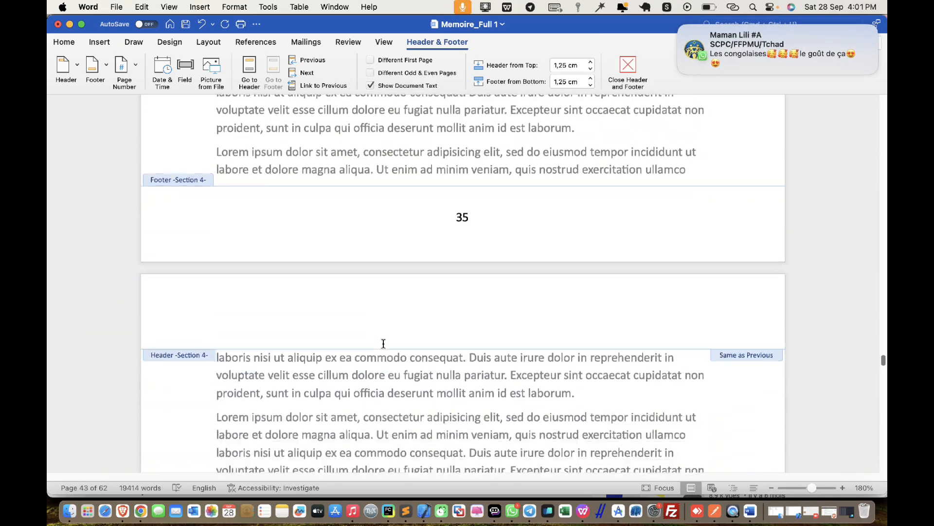
{"action": "scroll", "coordinate": [384, 343], "scroll_direction": "down", "scroll_amount": 20}
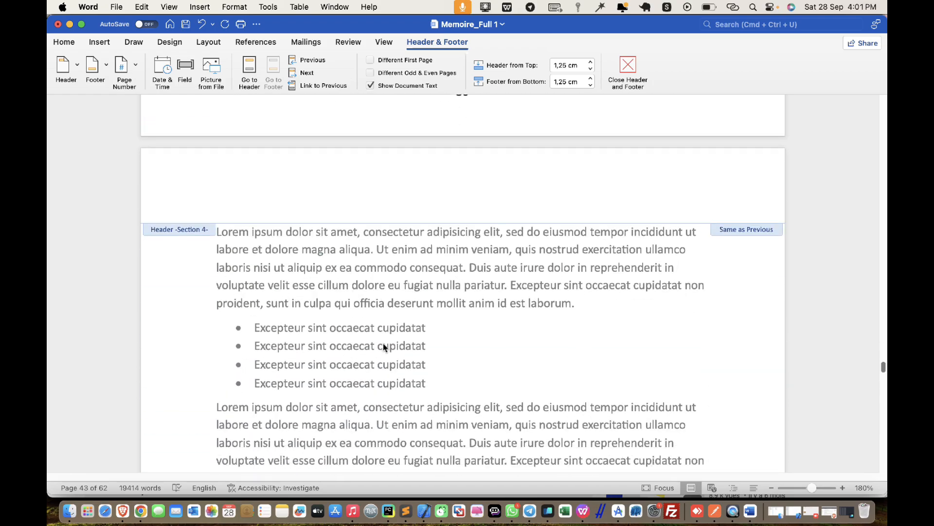
{"action": "scroll", "coordinate": [384, 343], "scroll_direction": "down", "scroll_amount": 20}
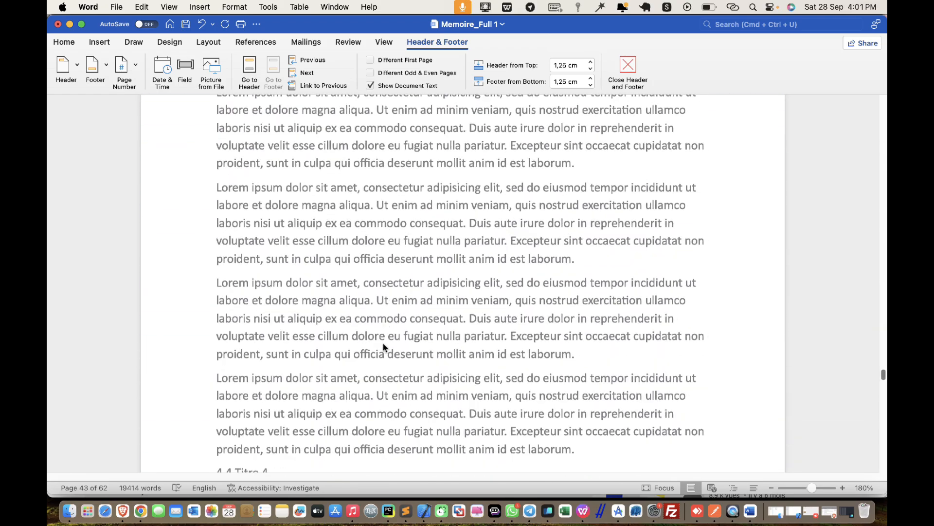
{"action": "scroll", "coordinate": [384, 346], "scroll_direction": "down", "scroll_amount": 20}
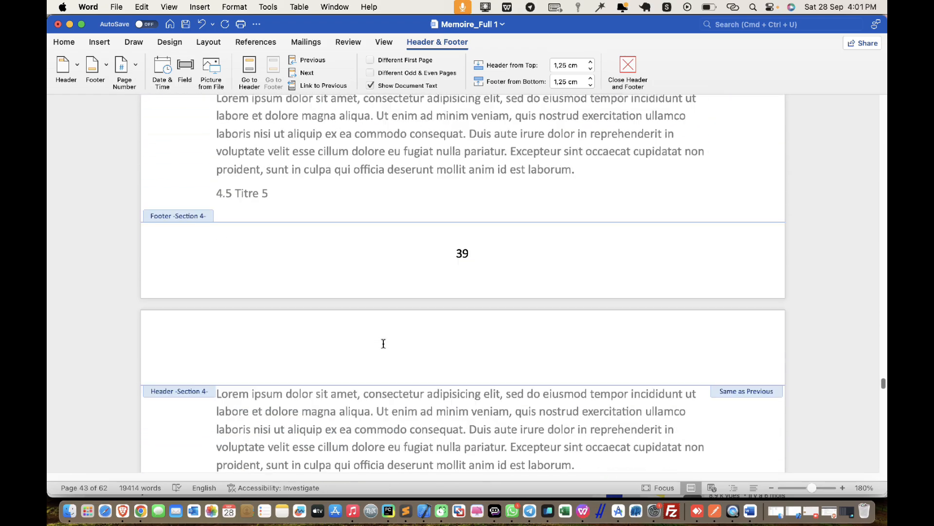
{"action": "scroll", "coordinate": [383, 343], "scroll_direction": "down", "scroll_amount": 20}
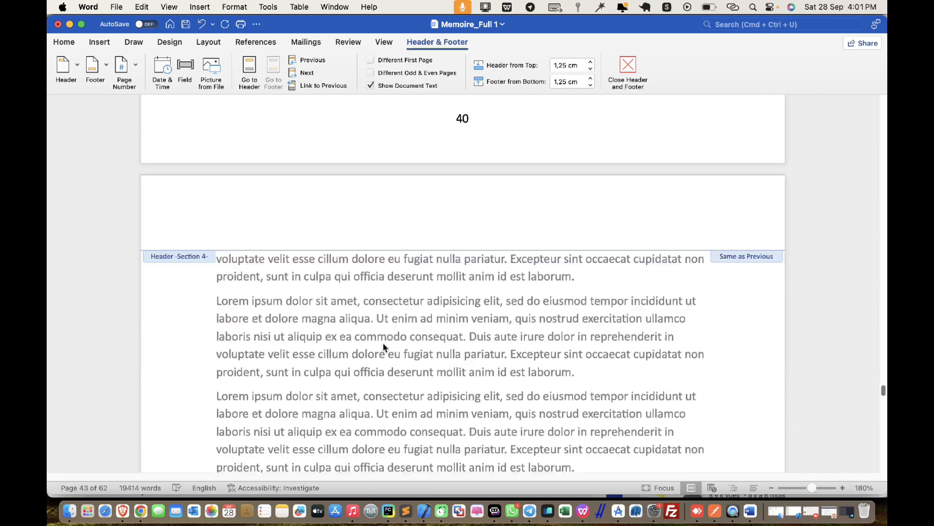
{"action": "scroll", "coordinate": [384, 347], "scroll_direction": "down", "scroll_amount": 20}
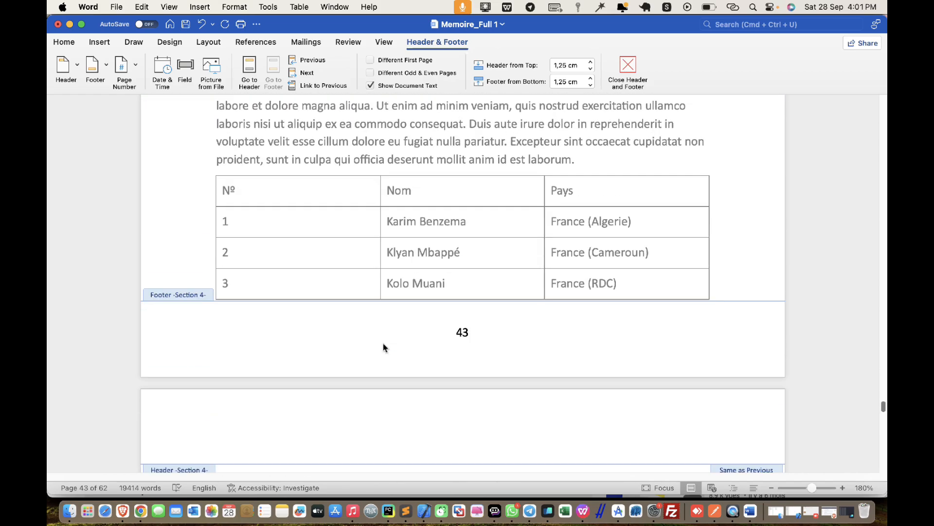
{"action": "scroll", "coordinate": [383, 345], "scroll_direction": "down", "scroll_amount": 20}
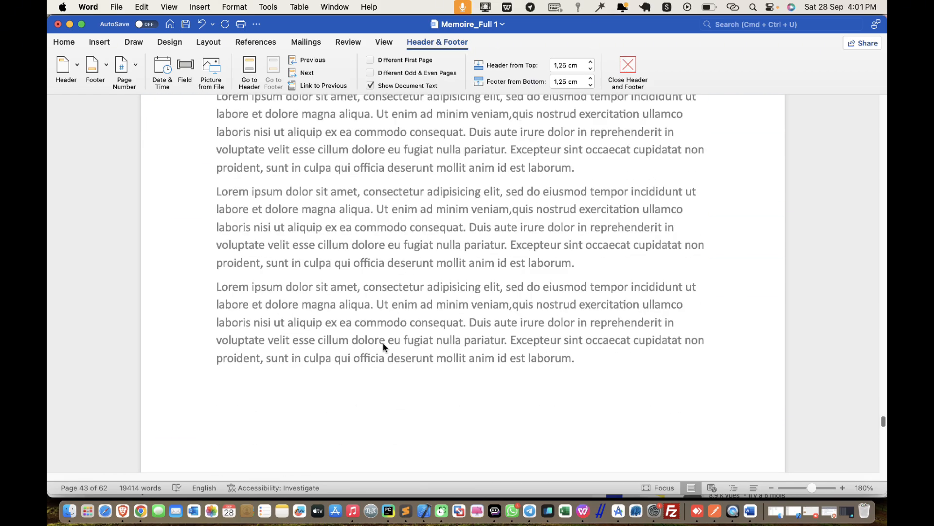
{"action": "scroll", "coordinate": [384, 346], "scroll_direction": "down", "scroll_amount": 20}
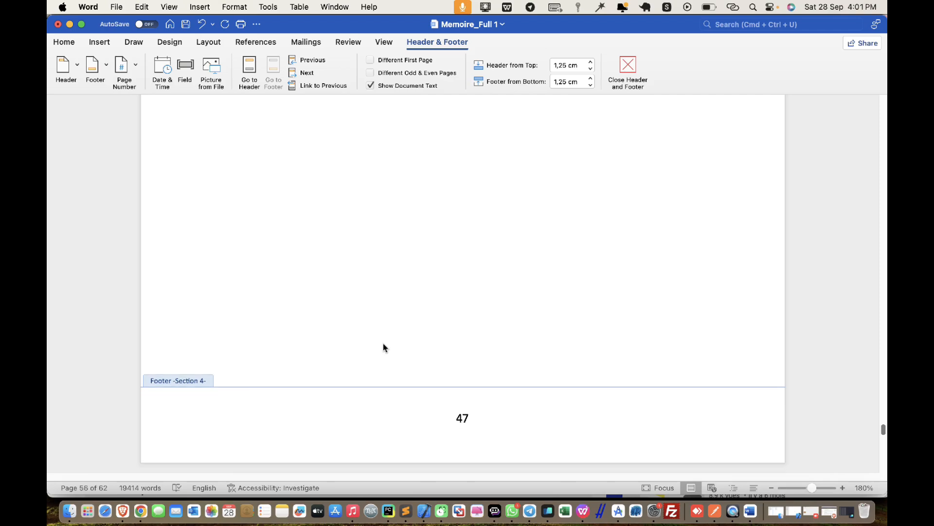
{"action": "scroll", "coordinate": [383, 346], "scroll_direction": "down", "scroll_amount": 20}
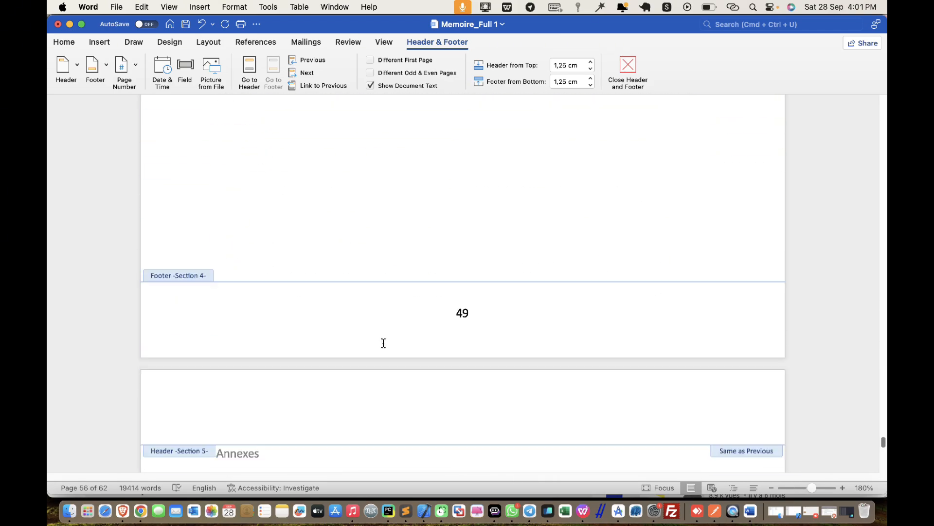
{"action": "scroll", "coordinate": [383, 343], "scroll_direction": "down", "scroll_amount": 10}
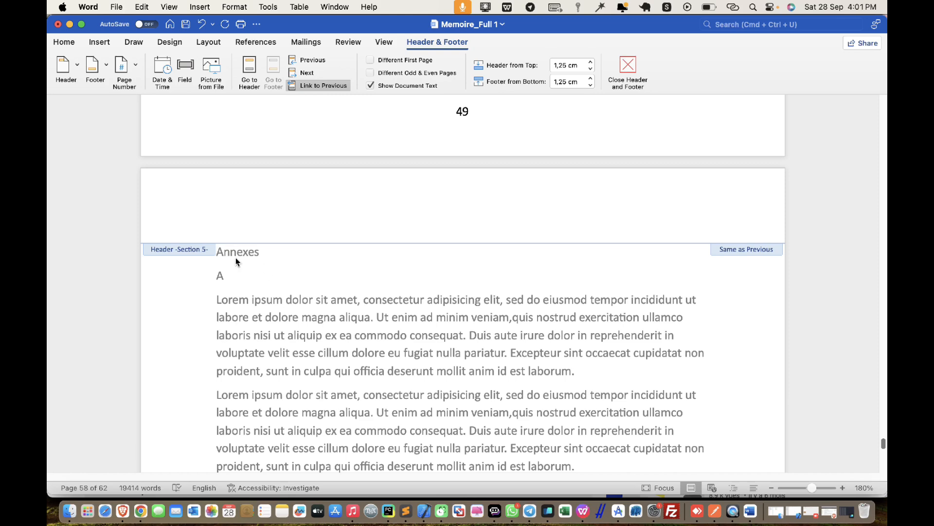
{"action": "scroll", "coordinate": [199, 251], "scroll_direction": "up", "scroll_amount": 5}
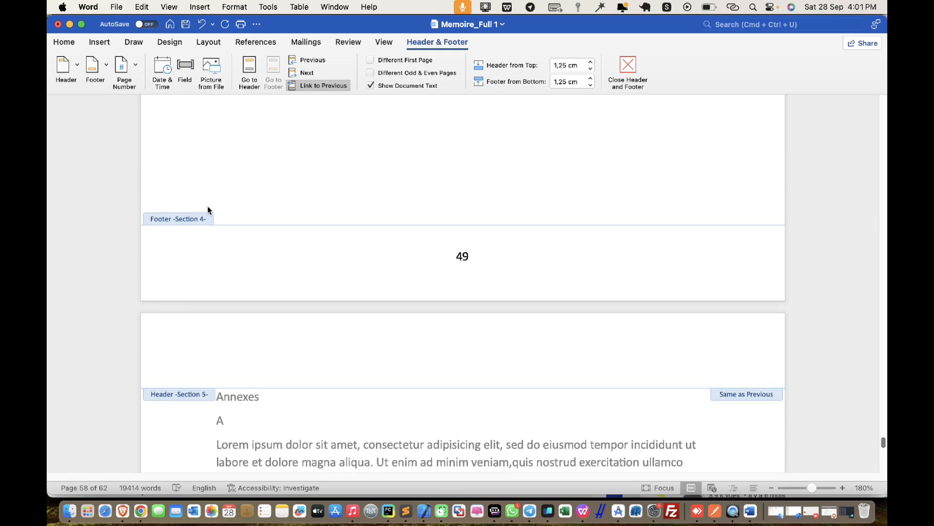
- Unlink the Section 5 footer on the Annexes page from the previous section and set its page numbers to the i, ii, iii format, starting at i
{"action": "scroll", "coordinate": [299, 338], "scroll_direction": "down", "scroll_amount": 20}
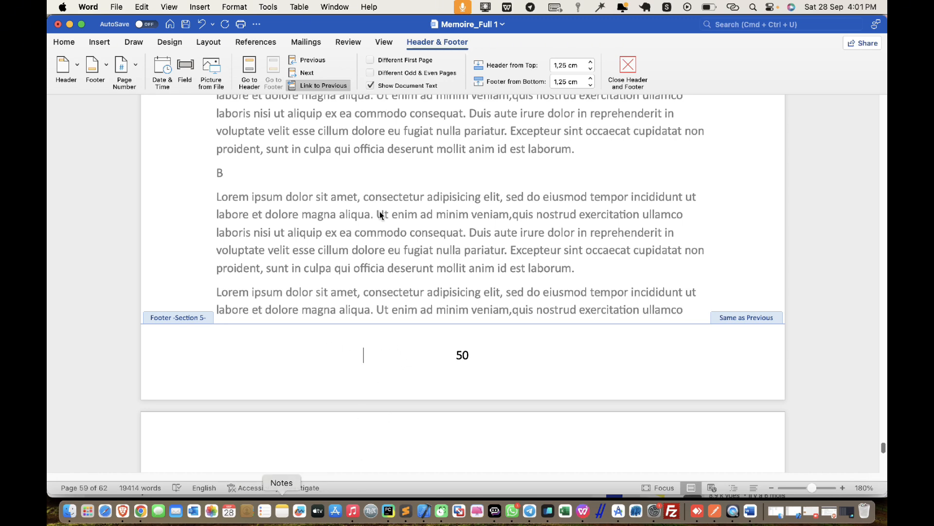
{"action": "left_click", "coordinate": [317, 86]}
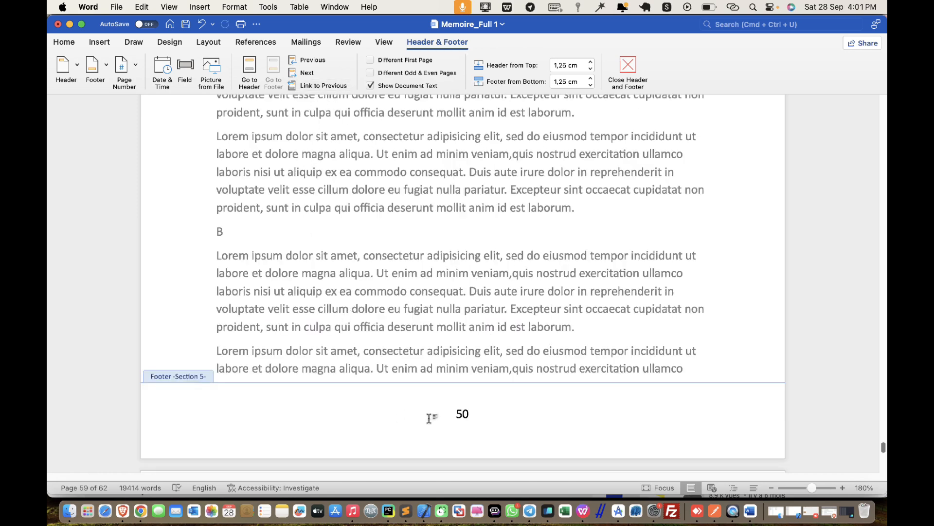
{"action": "left_click", "coordinate": [121, 64]}
{"action": "left_click", "coordinate": [152, 89]}
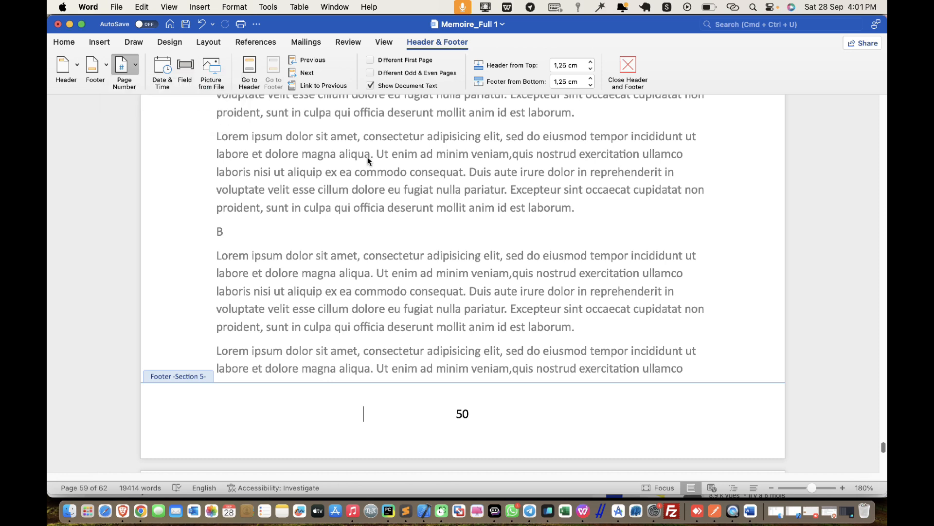
{"action": "left_click", "coordinate": [404, 222]}
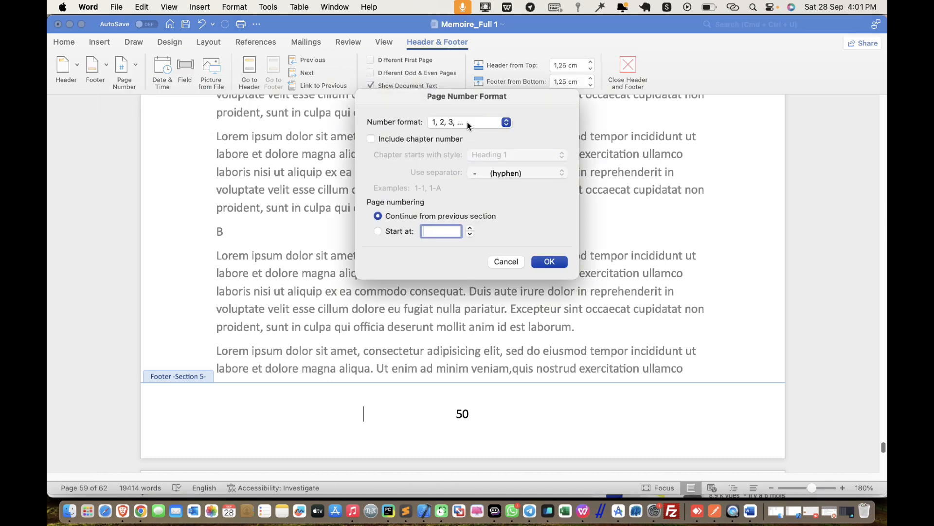
{"action": "left_click", "coordinate": [467, 121]}
{"action": "left_click", "coordinate": [459, 173]}
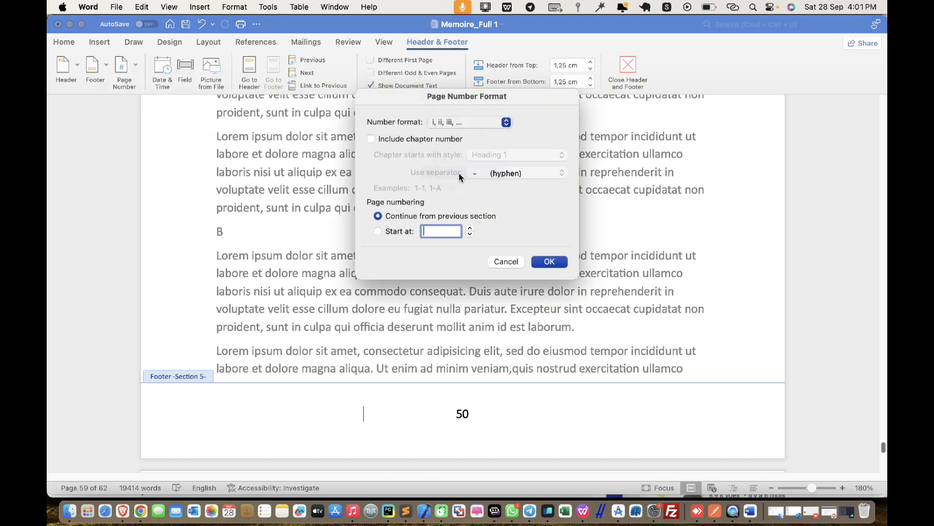
{"action": "left_click", "coordinate": [548, 262]}
{"action": "left_click", "coordinate": [540, 220]}
- Check the page numbering from the end of Section 4 through the Annexes to the last page
{"action": "scroll", "coordinate": [480, 276], "scroll_direction": "up", "scroll_amount": 8}
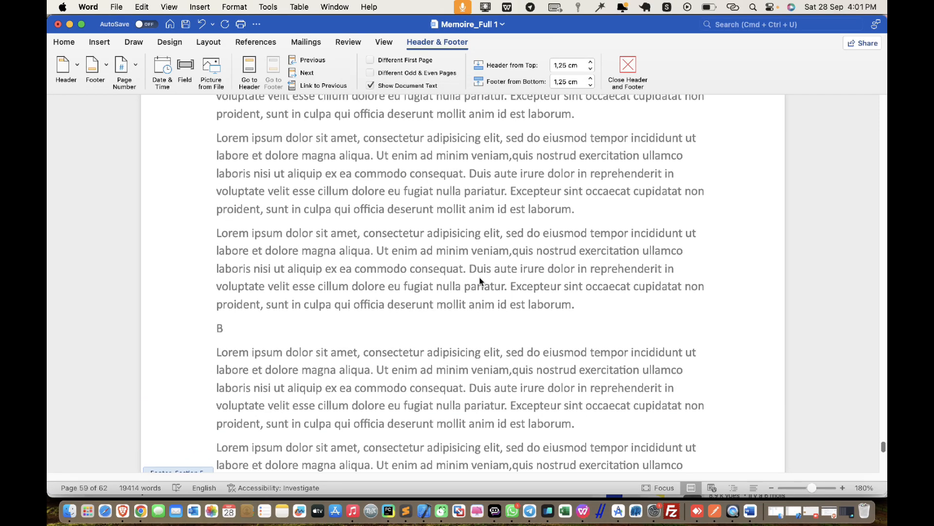
{"action": "scroll", "coordinate": [464, 257], "scroll_direction": "up", "scroll_amount": 3}
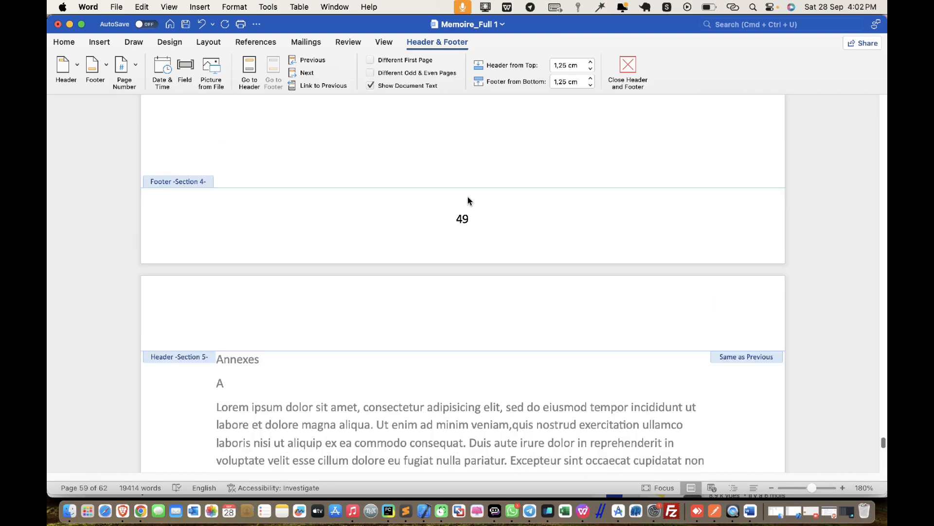
{"action": "scroll", "coordinate": [475, 231], "scroll_direction": "down", "scroll_amount": 3}
{"action": "scroll", "coordinate": [471, 235], "scroll_direction": "down", "scroll_amount": 20}
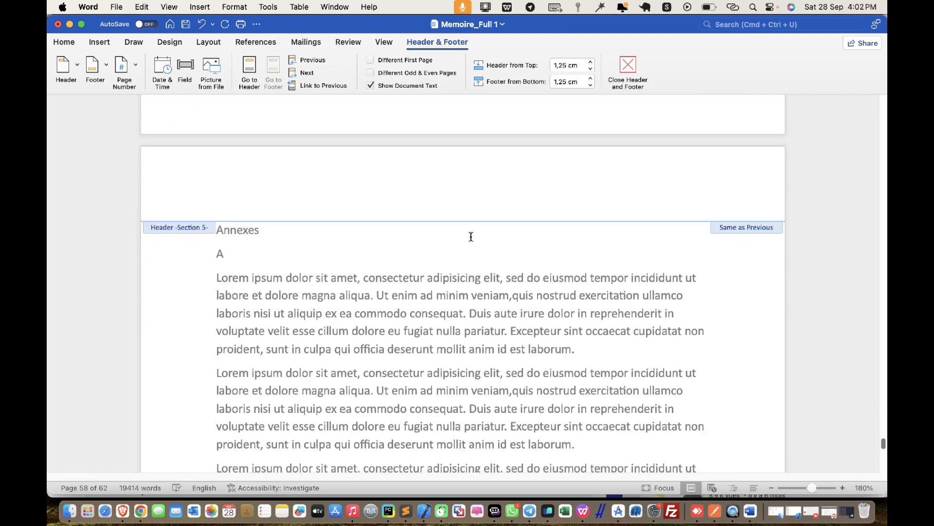
{"action": "scroll", "coordinate": [494, 325], "scroll_direction": "down", "scroll_amount": 20}
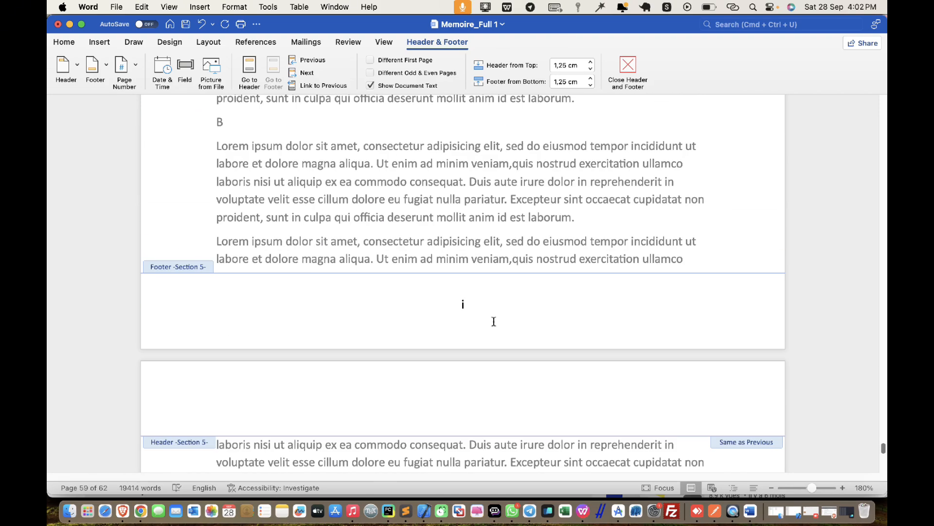
{"action": "scroll", "coordinate": [492, 325], "scroll_direction": "down", "scroll_amount": 20}
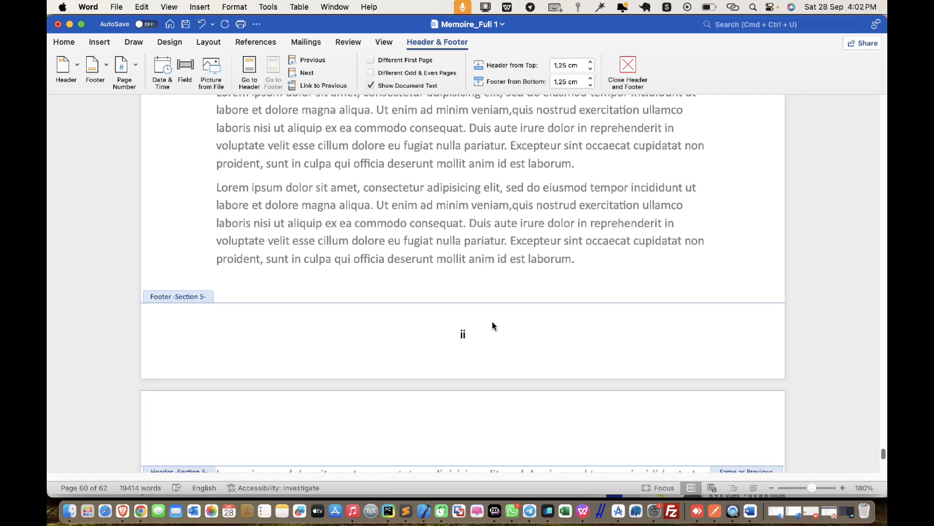
{"action": "scroll", "coordinate": [492, 326], "scroll_direction": "down", "scroll_amount": 20}
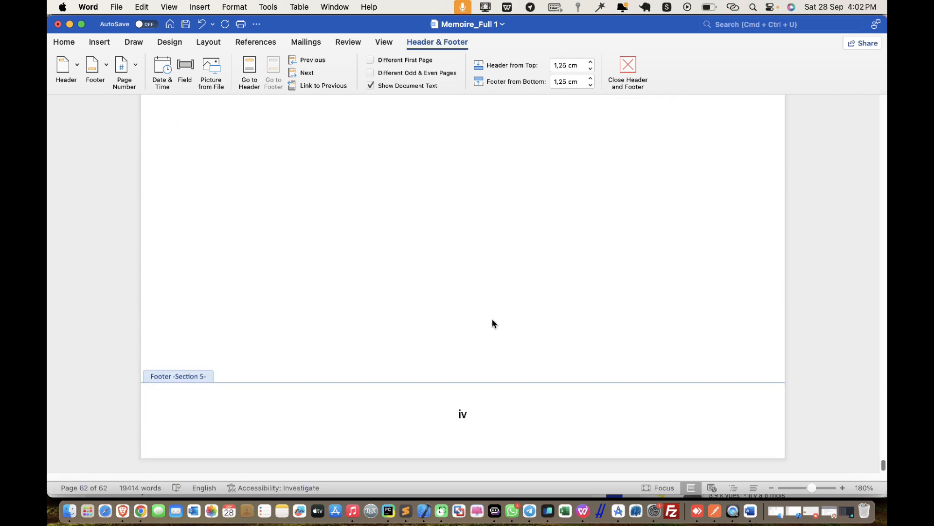
{"action": "scroll", "coordinate": [450, 316], "scroll_direction": "up", "scroll_amount": 15}
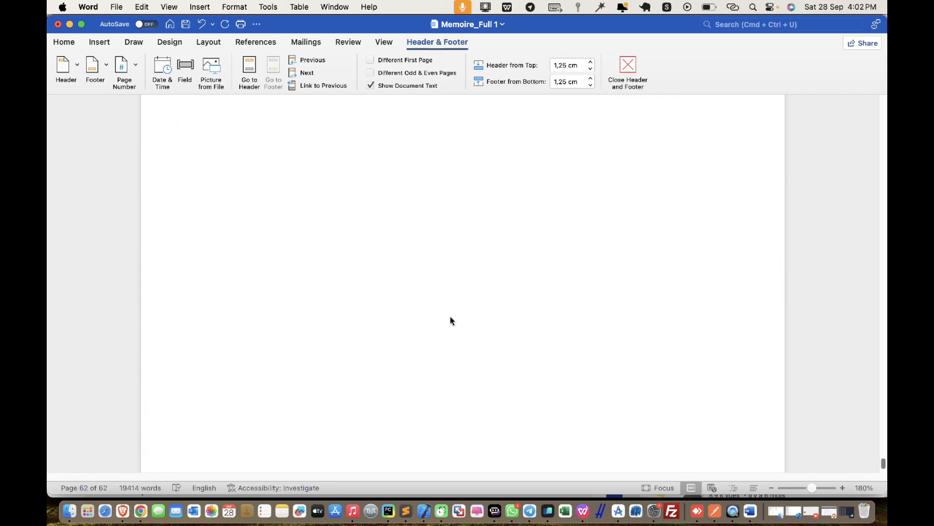
- Leave footer editing, save the document and return to the cover page
{"action": "double_click", "coordinate": [448, 190]}
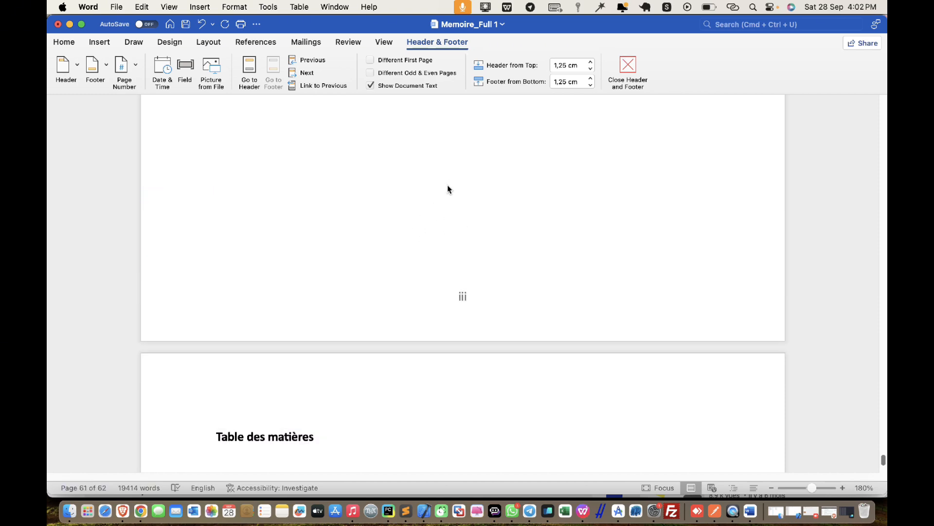
{"action": "left_click", "coordinate": [185, 27]}
{"action": "scroll", "coordinate": [696, 240], "scroll_direction": "up", "scroll_amount": 10}
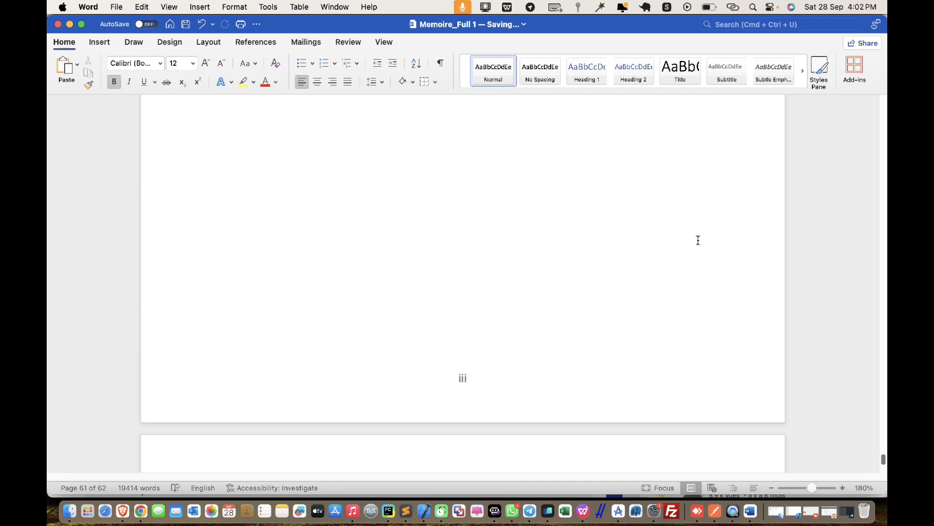
{"action": "scroll", "coordinate": [673, 292], "scroll_direction": "up", "scroll_amount": 6}
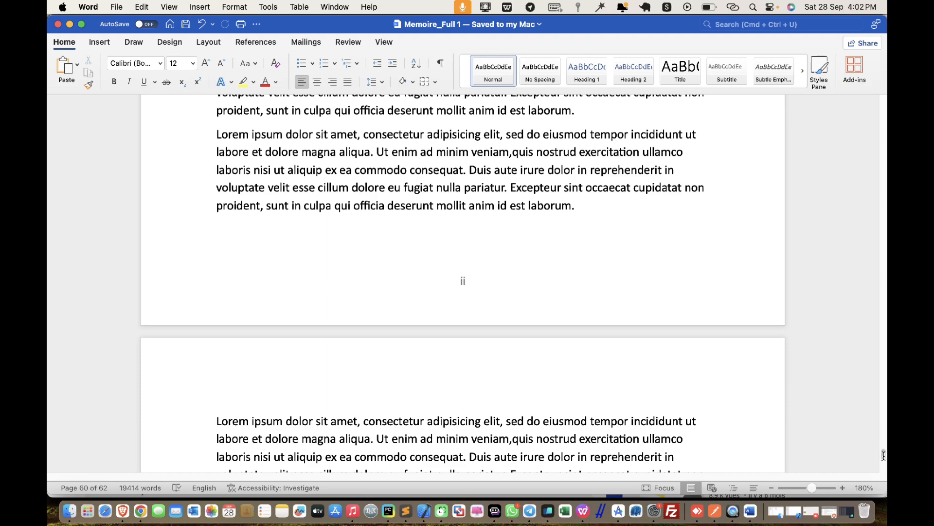
{"action": "left_click_drag", "start_coordinate": [883, 455], "coordinate": [882, 95]}
{"action": "scroll", "coordinate": [334, 273], "scroll_direction": "down", "scroll_amount": 5}
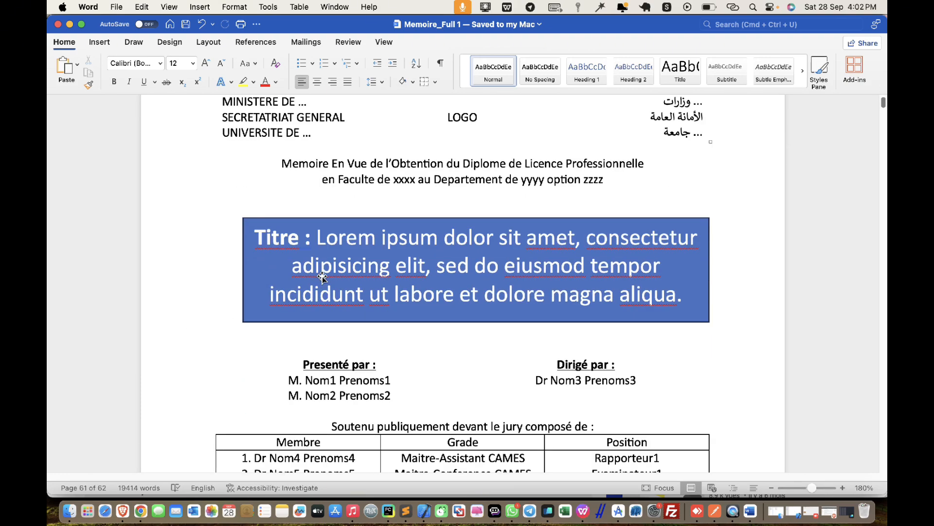
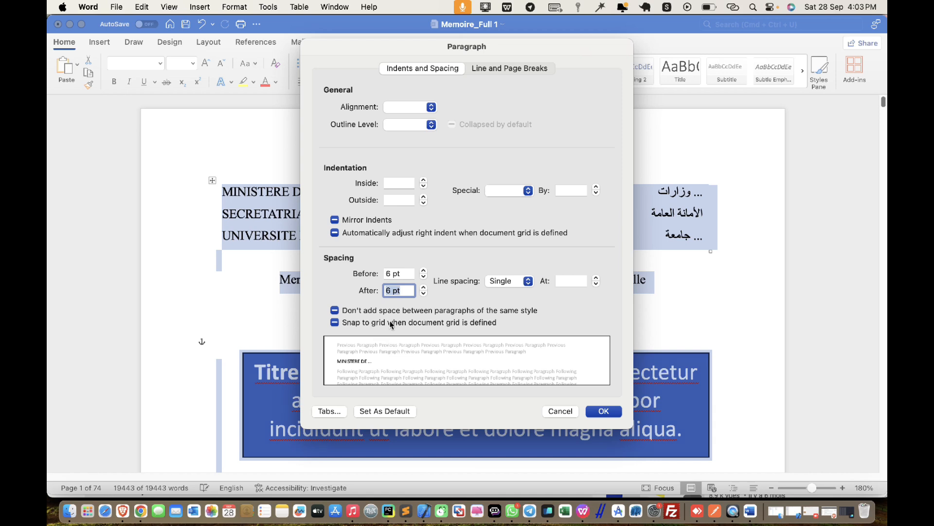
{"action": "left_click", "coordinate": [489, 311]}
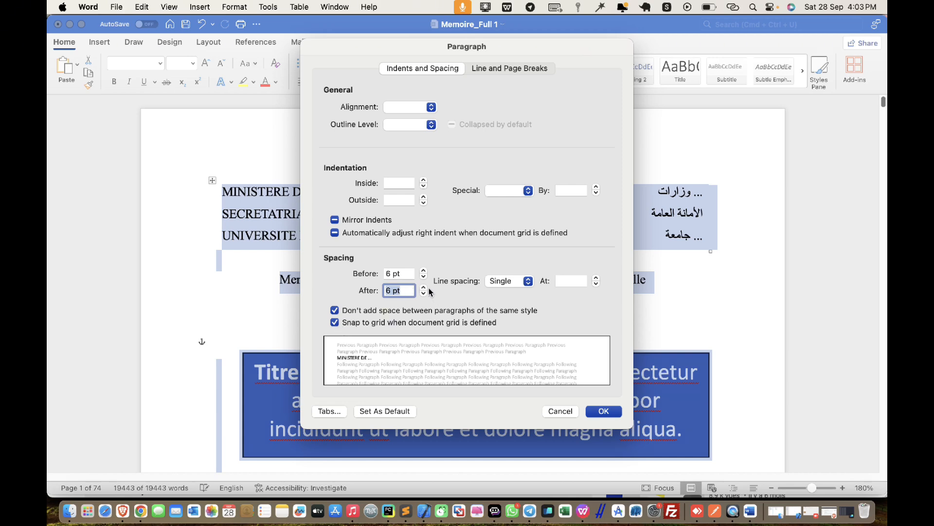
{"action": "left_click", "coordinate": [424, 272]}
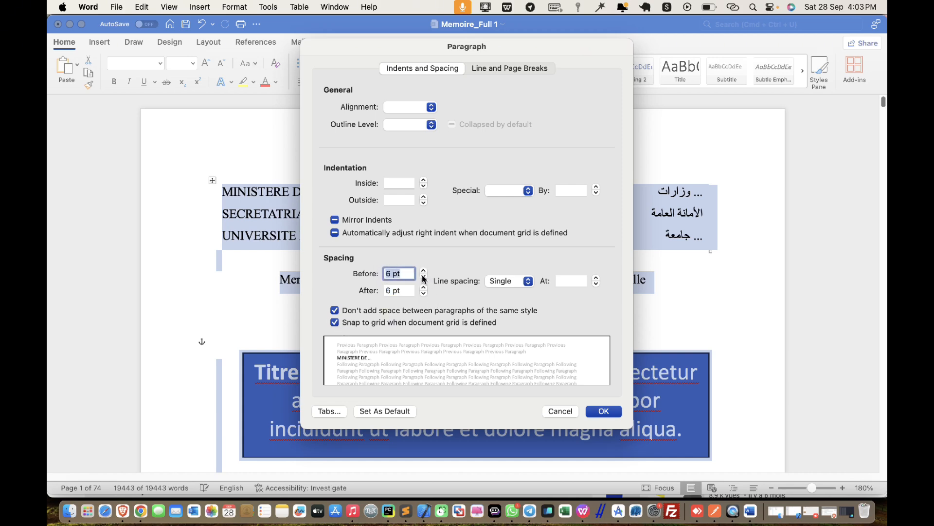
{"action": "left_click", "coordinate": [529, 281]}
{"action": "left_click", "coordinate": [520, 293]}
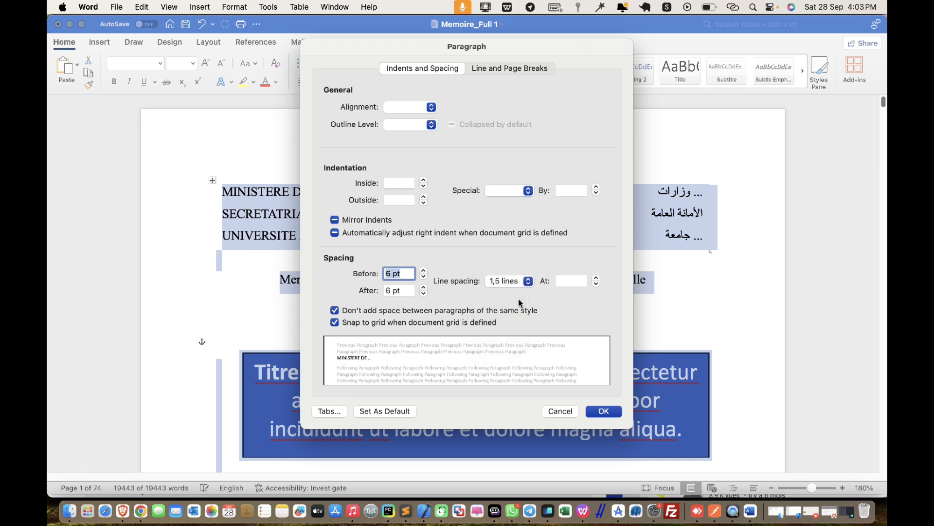
{"action": "left_click", "coordinate": [516, 284]}
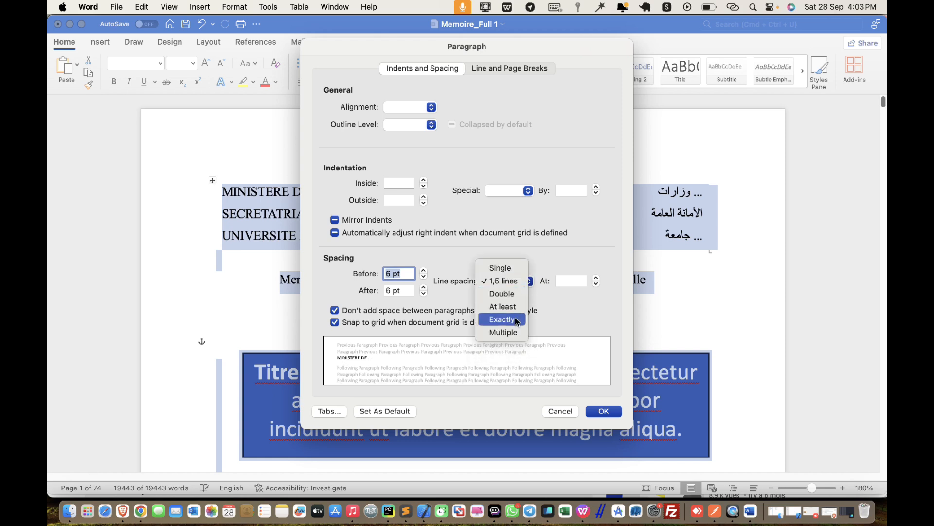
{"action": "left_click", "coordinate": [586, 361]}
{"action": "left_click", "coordinate": [573, 413]}
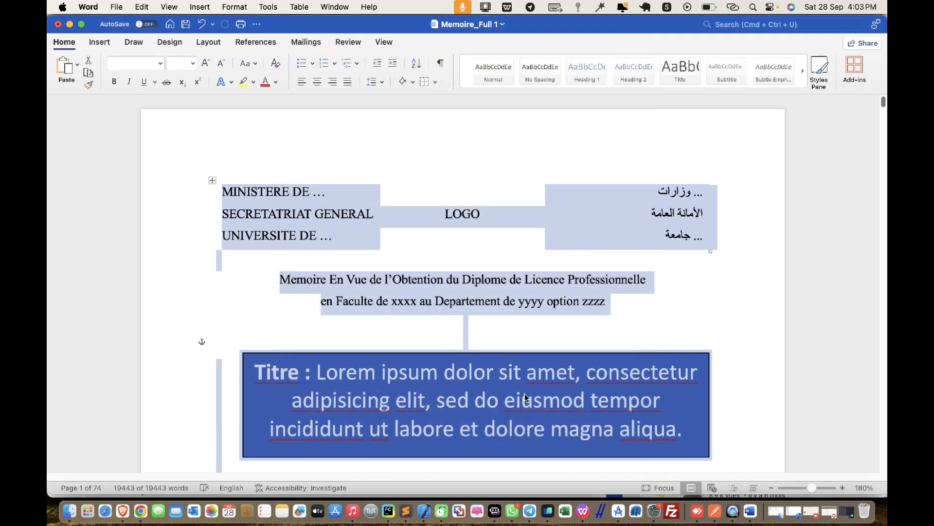
- Set the paragraph spacing of the whole selected document to 6 pt before and 6 pt after with single line spacing
{"action": "left_click", "coordinate": [375, 87]}
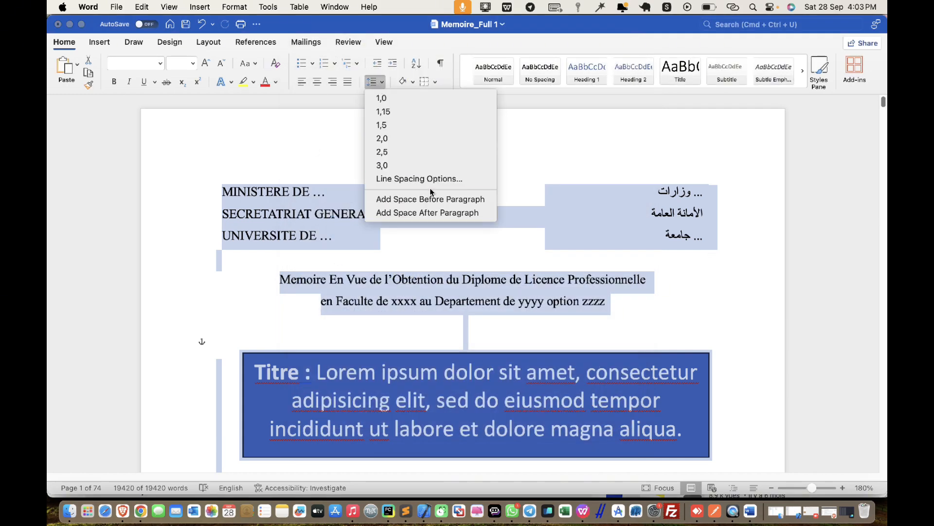
{"action": "left_click", "coordinate": [412, 177]}
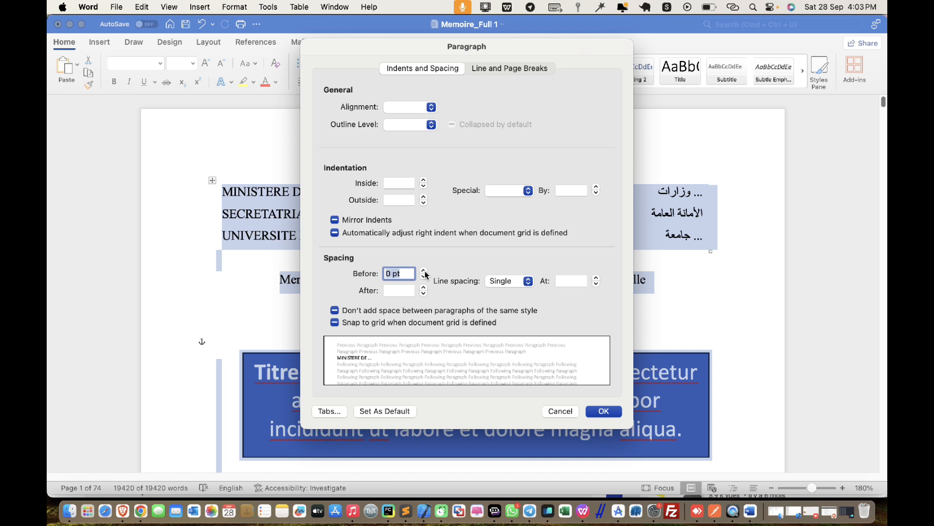
{"action": "left_click", "coordinate": [424, 271]}
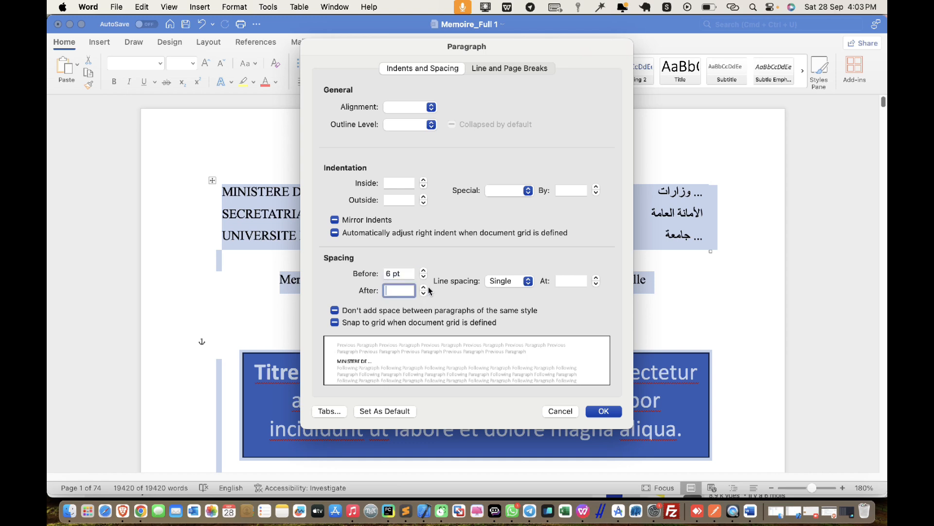
{"action": "left_click", "coordinate": [424, 287]}
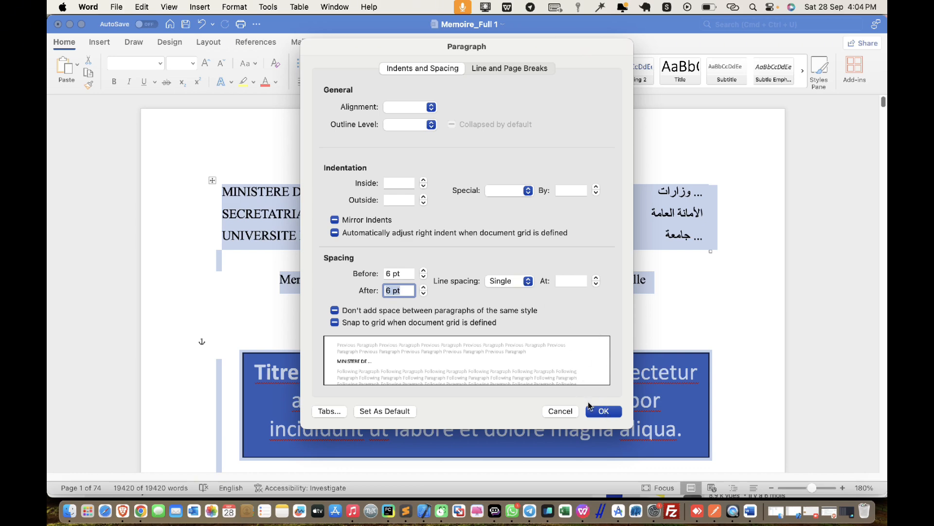
{"action": "left_click", "coordinate": [602, 411]}
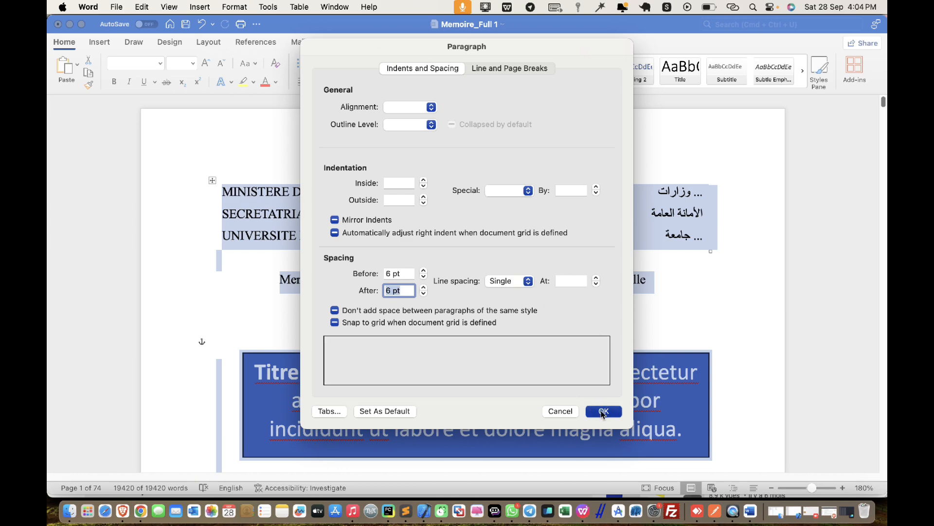
{"action": "left_click", "coordinate": [501, 329]}
- Examine the layout from the cover page through the blank page to the "Préface" text for the effect of the new spacing
{"action": "scroll", "coordinate": [495, 334], "scroll_direction": "down", "scroll_amount": 3}
{"action": "scroll", "coordinate": [496, 334], "scroll_direction": "down", "scroll_amount": 15}
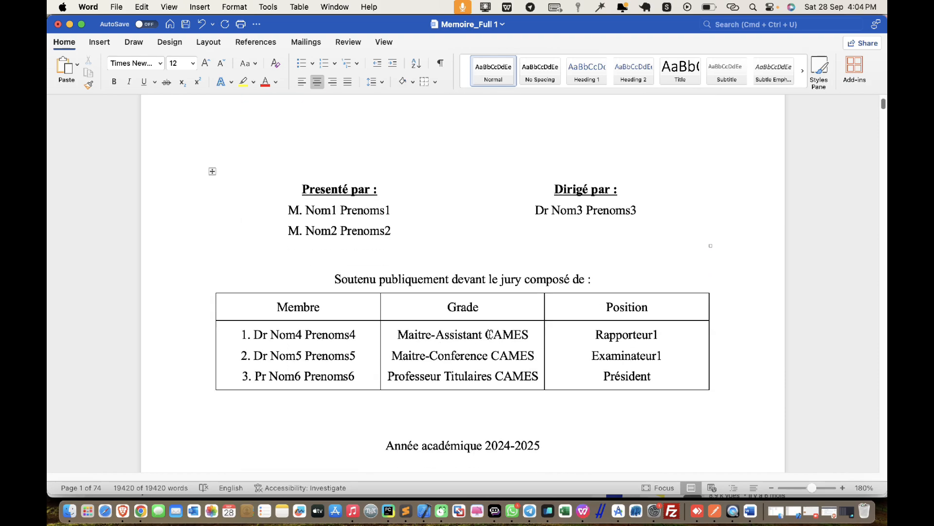
{"action": "scroll", "coordinate": [497, 292], "scroll_direction": "up", "scroll_amount": 4}
{"action": "scroll", "coordinate": [493, 280], "scroll_direction": "up", "scroll_amount": 10}
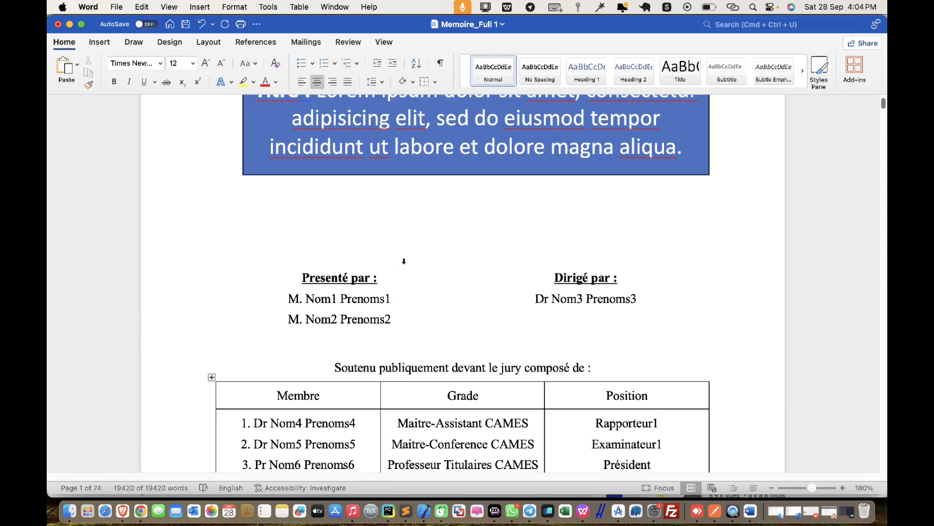
{"action": "scroll", "coordinate": [438, 327], "scroll_direction": "down", "scroll_amount": 10}
{"action": "scroll", "coordinate": [438, 333], "scroll_direction": "down", "scroll_amount": 15}
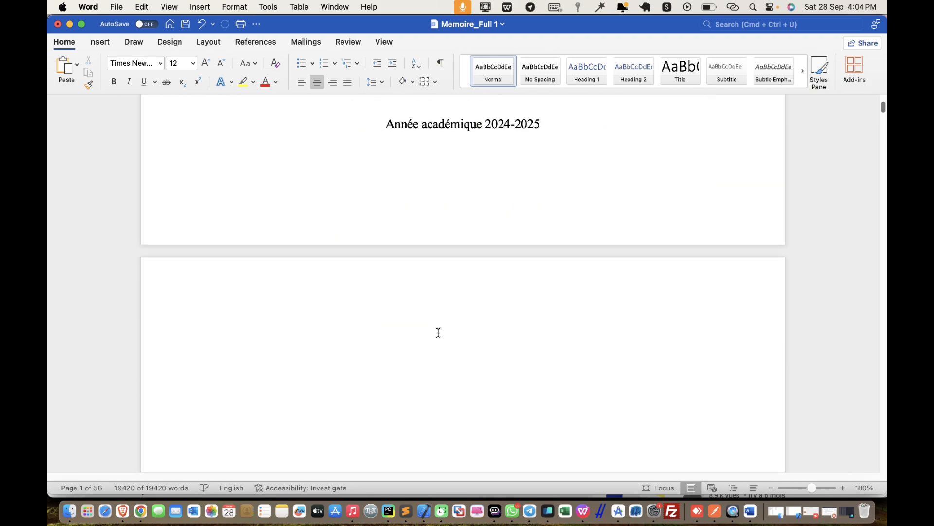
{"action": "scroll", "coordinate": [434, 331], "scroll_direction": "down", "scroll_amount": 10}
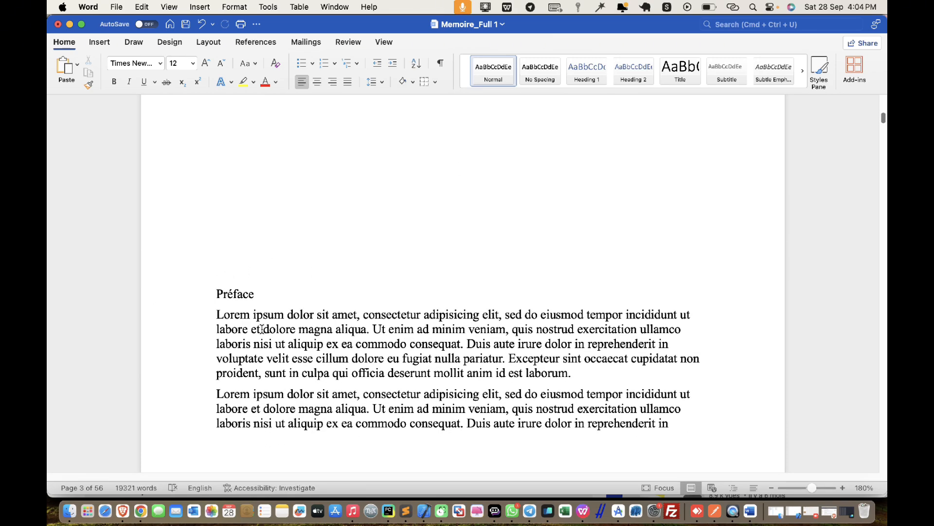
{"action": "scroll", "coordinate": [262, 329], "scroll_direction": "down", "scroll_amount": 4}
{"action": "scroll", "coordinate": [269, 368], "scroll_direction": "up", "scroll_amount": 3}
{"action": "scroll", "coordinate": [268, 369], "scroll_direction": "down", "scroll_amount": 6}
{"action": "scroll", "coordinate": [291, 435], "scroll_direction": "up", "scroll_amount": 6}
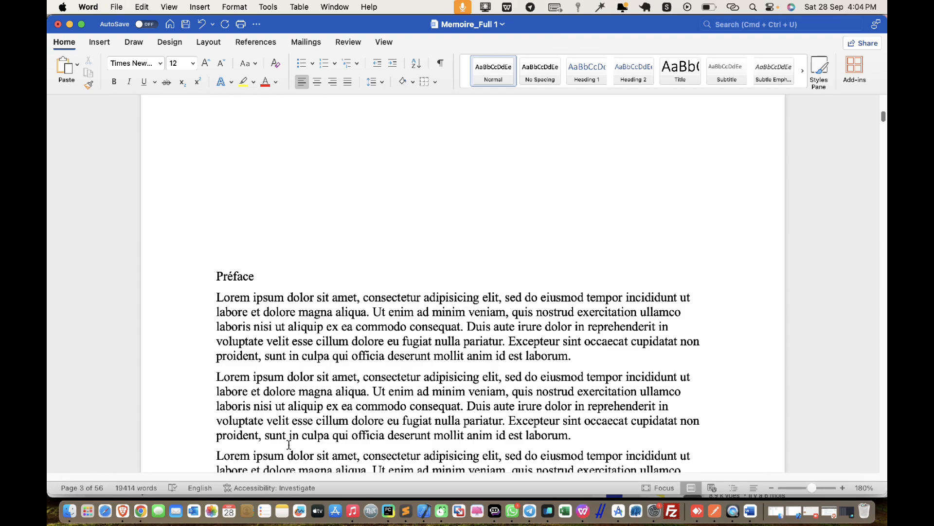
{"action": "scroll", "coordinate": [287, 445], "scroll_direction": "down", "scroll_amount": 7}
{"action": "scroll", "coordinate": [284, 457], "scroll_direction": "up", "scroll_amount": 2}
{"action": "scroll", "coordinate": [340, 458], "scroll_direction": "down", "scroll_amount": 4}
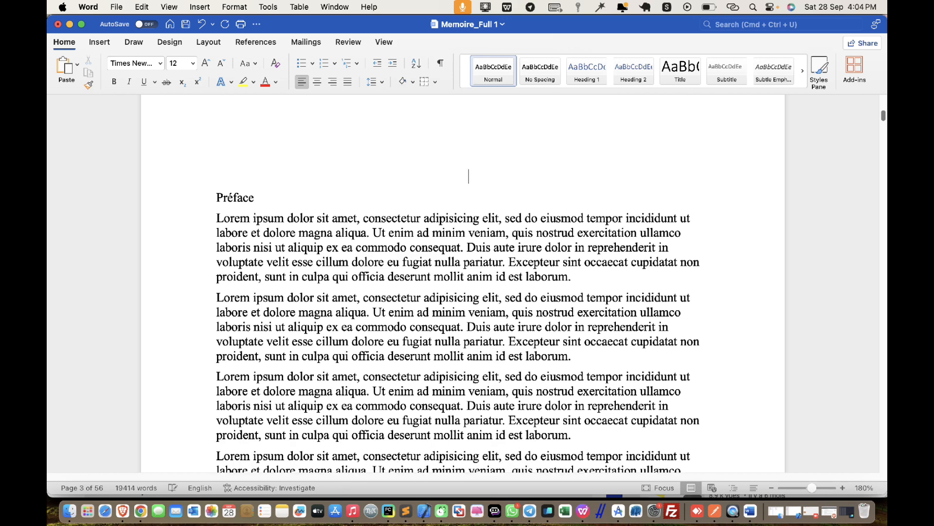
- Delete the surplus empty lines above the "Préface" heading and insert one line break before it
{"action": "scroll", "coordinate": [358, 292], "scroll_direction": "up", "scroll_amount": 5}
{"action": "scroll", "coordinate": [358, 292], "scroll_direction": "up", "scroll_amount": 5}
{"action": "key", "text": "BackSpace"}
{"action": "key", "text": "BackSpace"}
{"action": "key", "text": "BackSpace"}
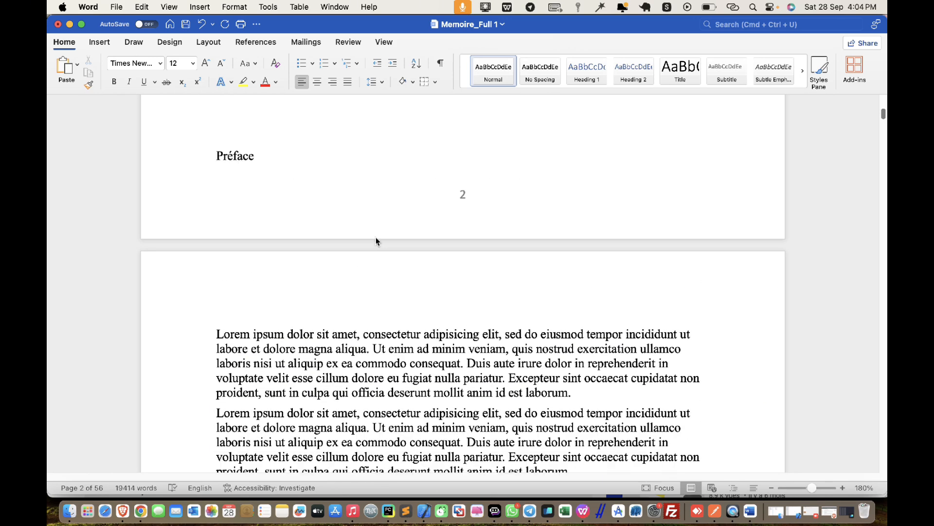
{"action": "key", "text": "Return"}
{"action": "scroll", "coordinate": [414, 265], "scroll_direction": "up", "scroll_amount": 10}
{"action": "scroll", "coordinate": [427, 301], "scroll_direction": "up", "scroll_amount": 15}
{"action": "scroll", "coordinate": [434, 304], "scroll_direction": "down", "scroll_amount": 10}
{"action": "scroll", "coordinate": [432, 304], "scroll_direction": "down", "scroll_amount": 8}
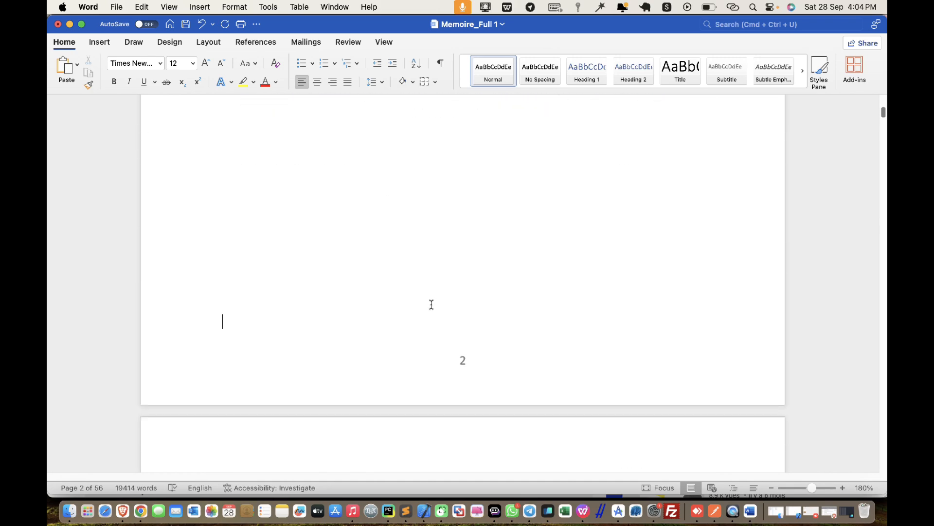
- Open the page 2 footer and examine the header and footer sections across the cover page and the blank page
{"action": "double_click", "coordinate": [393, 226]}
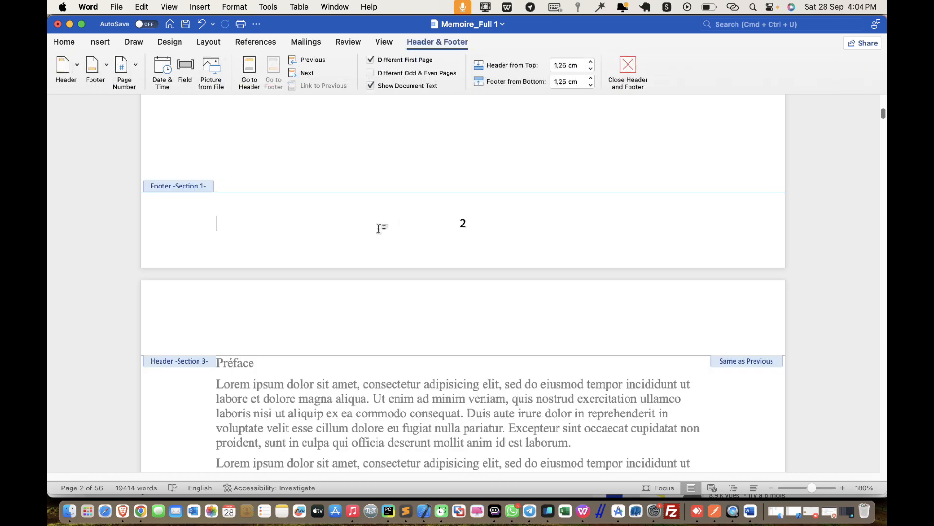
{"action": "scroll", "coordinate": [384, 171], "scroll_direction": "up", "scroll_amount": 5}
{"action": "scroll", "coordinate": [391, 193], "scroll_direction": "up", "scroll_amount": 10}
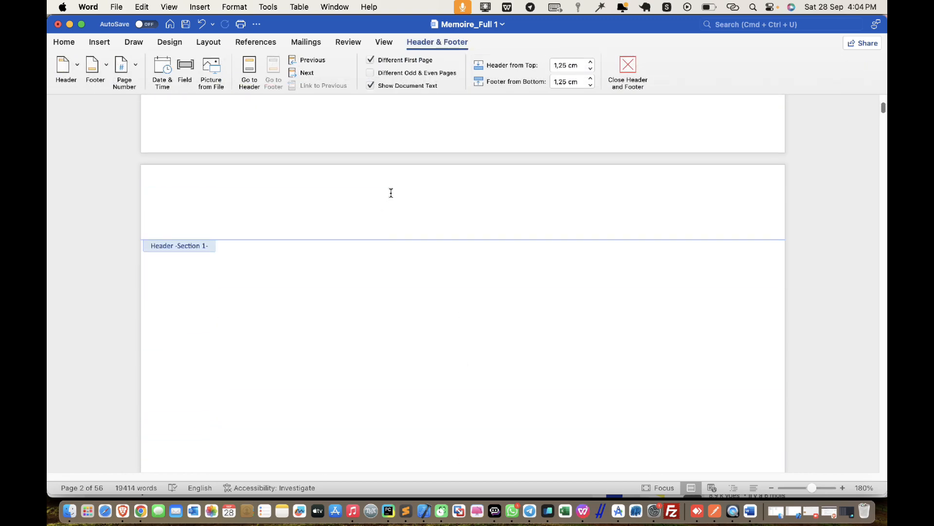
{"action": "scroll", "coordinate": [404, 200], "scroll_direction": "up", "scroll_amount": 8}
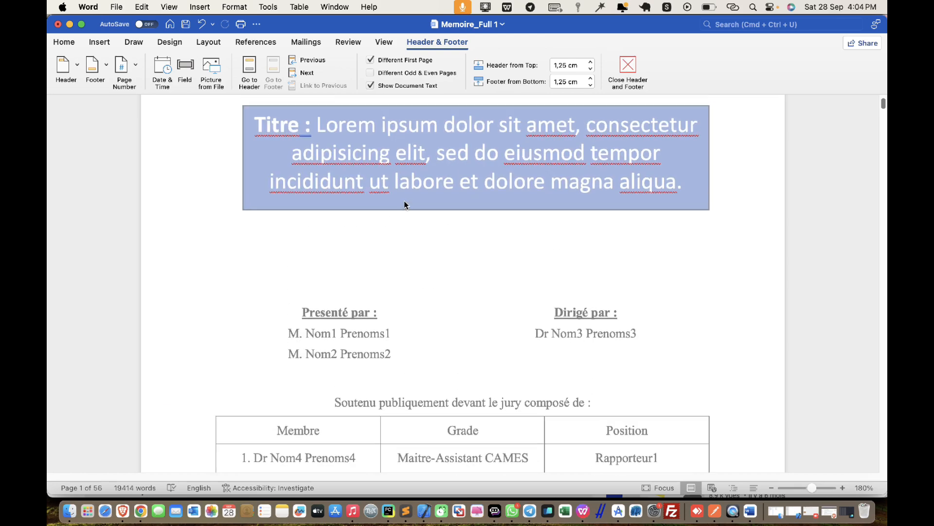
{"action": "scroll", "coordinate": [429, 228], "scroll_direction": "down", "scroll_amount": 10}
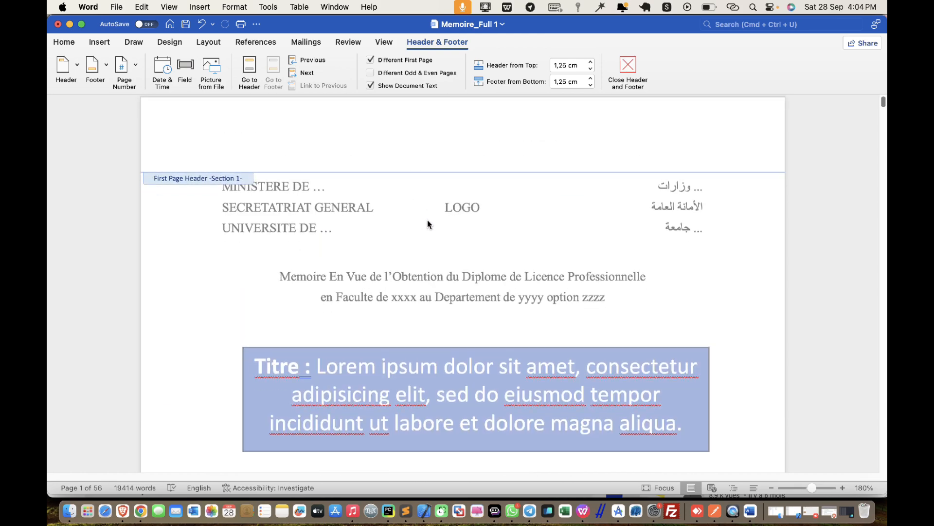
{"action": "scroll", "coordinate": [442, 278], "scroll_direction": "down", "scroll_amount": 5}
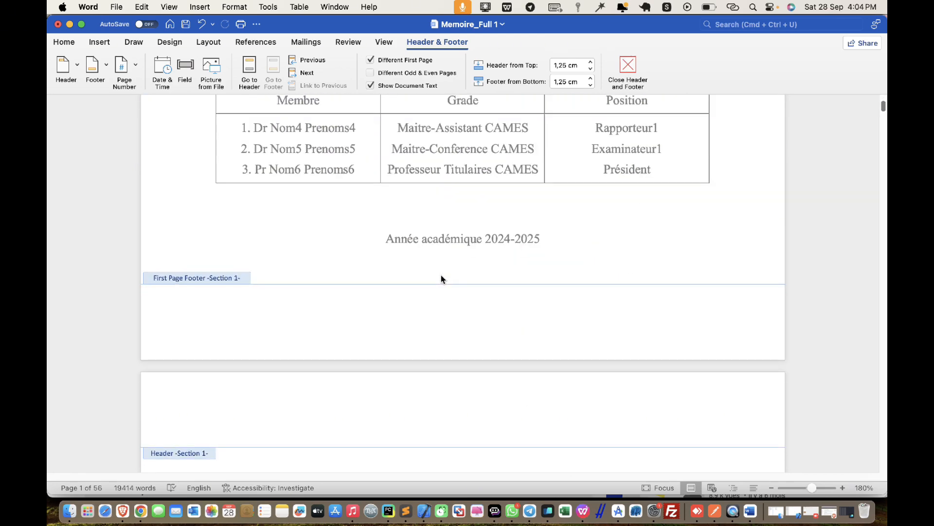
{"action": "scroll", "coordinate": [409, 185], "scroll_direction": "down", "scroll_amount": 5}
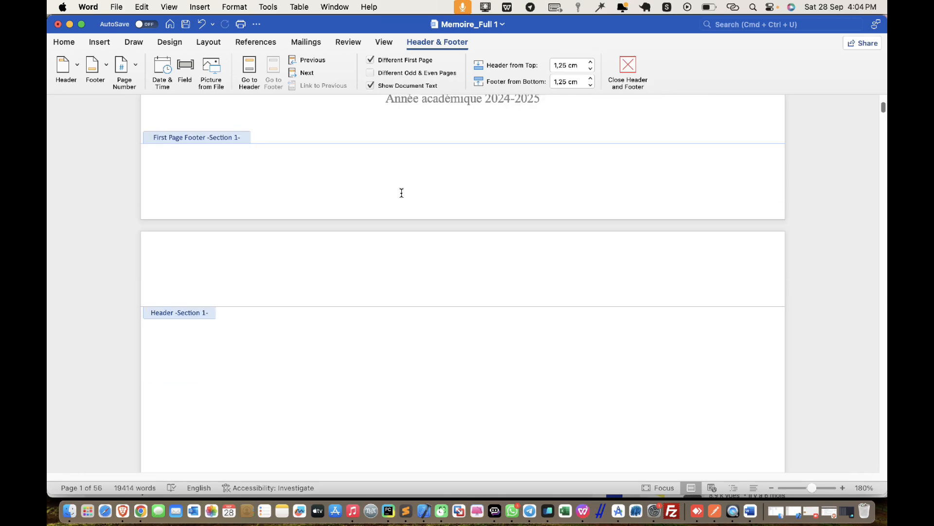
{"action": "scroll", "coordinate": [401, 197], "scroll_direction": "up", "scroll_amount": 4}
{"action": "scroll", "coordinate": [404, 196], "scroll_direction": "up", "scroll_amount": 1}
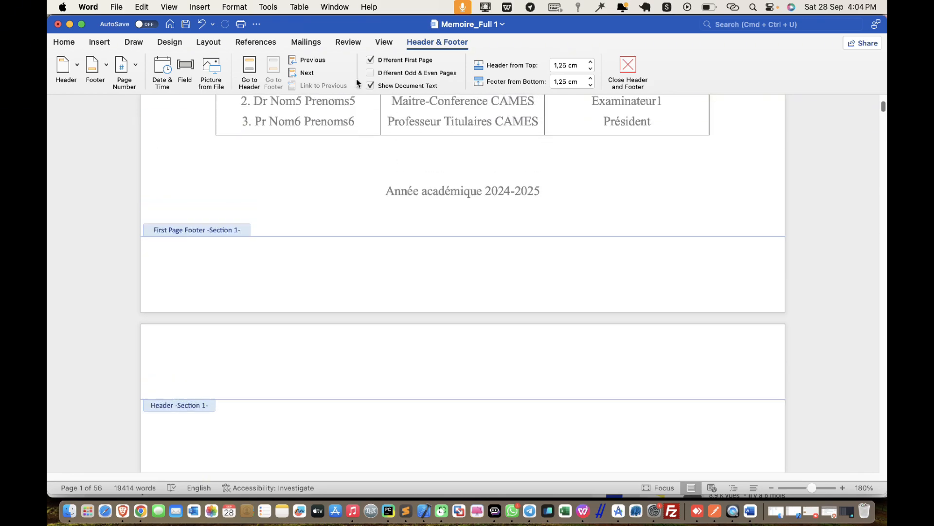
- Show the formatting marks and locate the section breaks between the cover page and the "Préface" heading
{"action": "left_click", "coordinate": [84, 38]}
{"action": "left_click", "coordinate": [440, 65]}
{"action": "scroll", "coordinate": [560, 234], "scroll_direction": "up", "scroll_amount": 7}
{"action": "scroll", "coordinate": [563, 210], "scroll_direction": "down", "scroll_amount": 5}
{"action": "scroll", "coordinate": [560, 210], "scroll_direction": "down", "scroll_amount": 15}
{"action": "scroll", "coordinate": [554, 208], "scroll_direction": "up", "scroll_amount": 3}
{"action": "scroll", "coordinate": [553, 207], "scroll_direction": "up", "scroll_amount": 6}
{"action": "scroll", "coordinate": [518, 344], "scroll_direction": "down", "scroll_amount": 8}
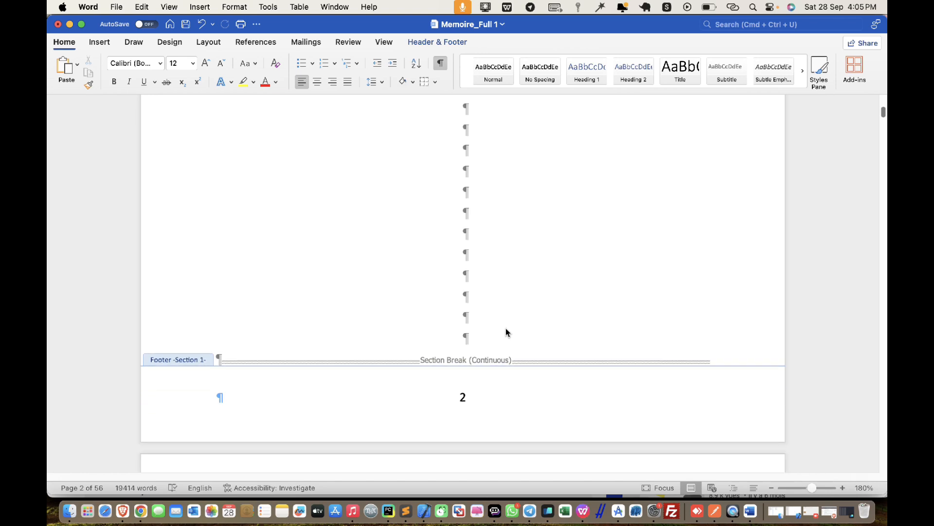
- Leave footer editing and delete the empty paragraphs before the first continuous section break so it sits directly below "Année académique 2024-2025"
{"action": "double_click", "coordinate": [507, 324]}
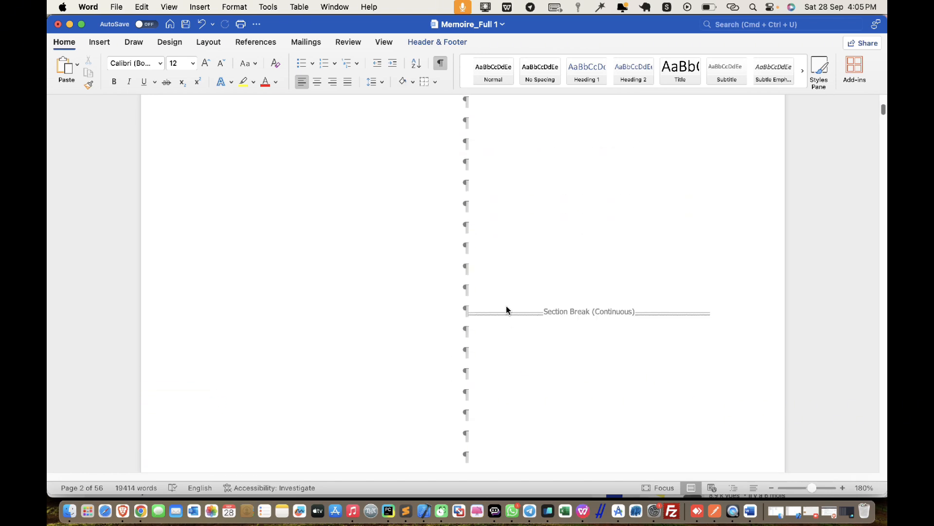
{"action": "double_click", "coordinate": [480, 314]}
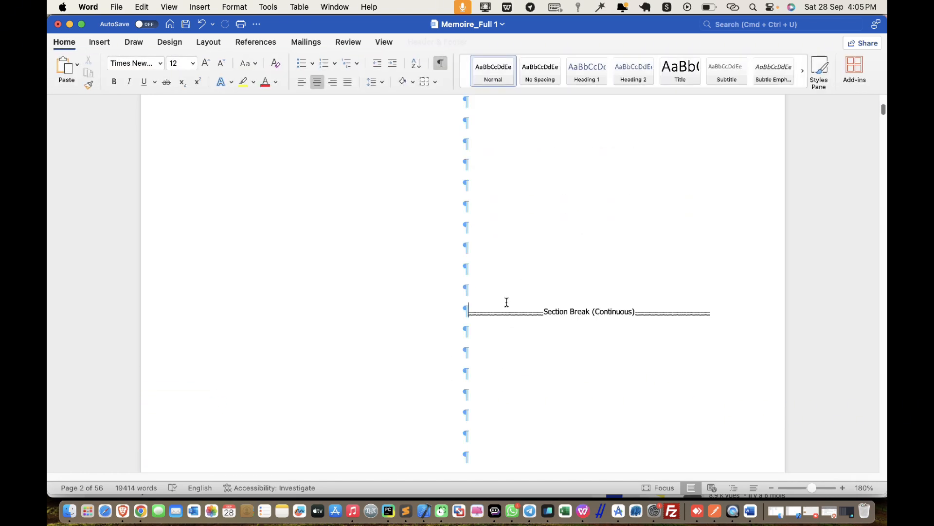
{"action": "key", "text": "BackSpace"}
{"action": "key", "text": "BackSpace"}
{"action": "key", "text": "BackSpace"}
{"action": "key", "text": "BackSpace"}
{"action": "key", "text": "BackSpace"}
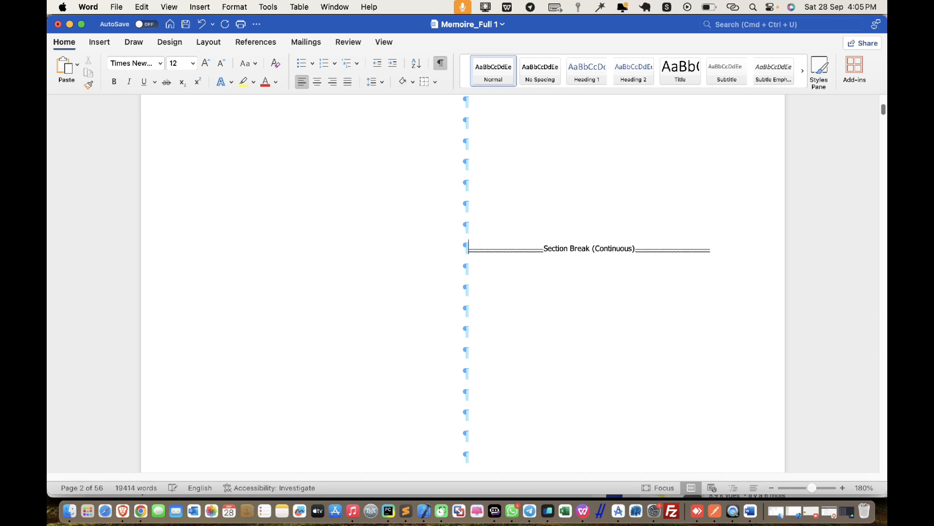
{"action": "scroll", "coordinate": [583, 303], "scroll_direction": "up", "scroll_amount": 3}
{"action": "key", "text": "BackSpace"}
{"action": "key", "text": "BackSpace"}
{"action": "key", "text": "BackSpace"}
{"action": "key", "text": "BackSpace"}
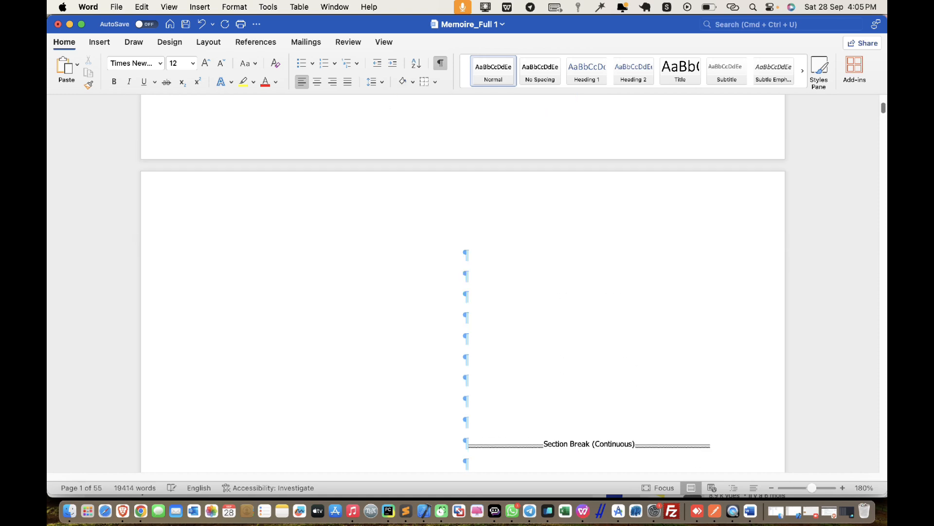
{"action": "scroll", "coordinate": [607, 290], "scroll_direction": "up", "scroll_amount": 3}
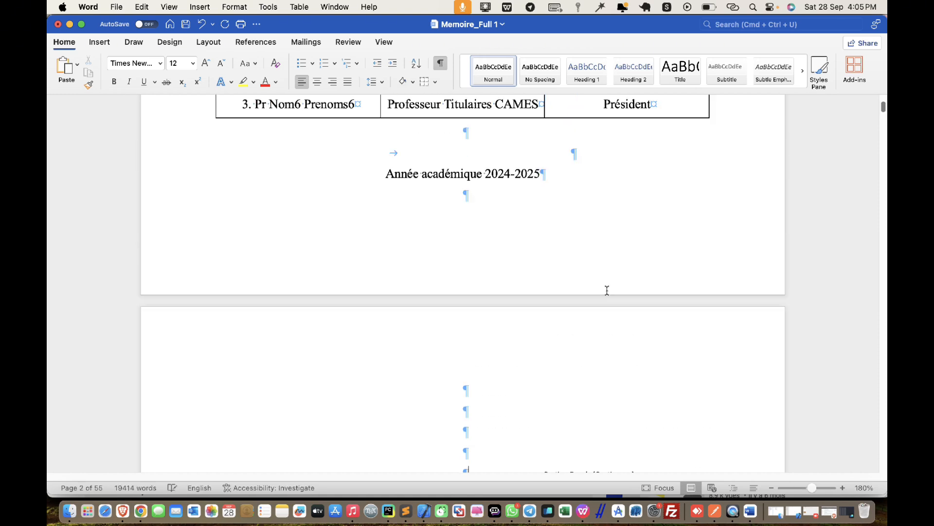
{"action": "scroll", "coordinate": [606, 288], "scroll_direction": "up", "scroll_amount": 1}
{"action": "key", "text": "BackSpace"}
{"action": "key", "text": "BackSpace"}
{"action": "key", "text": "BackSpace"}
{"action": "key", "text": "BackSpace"}
{"action": "key", "text": "BackSpace"}
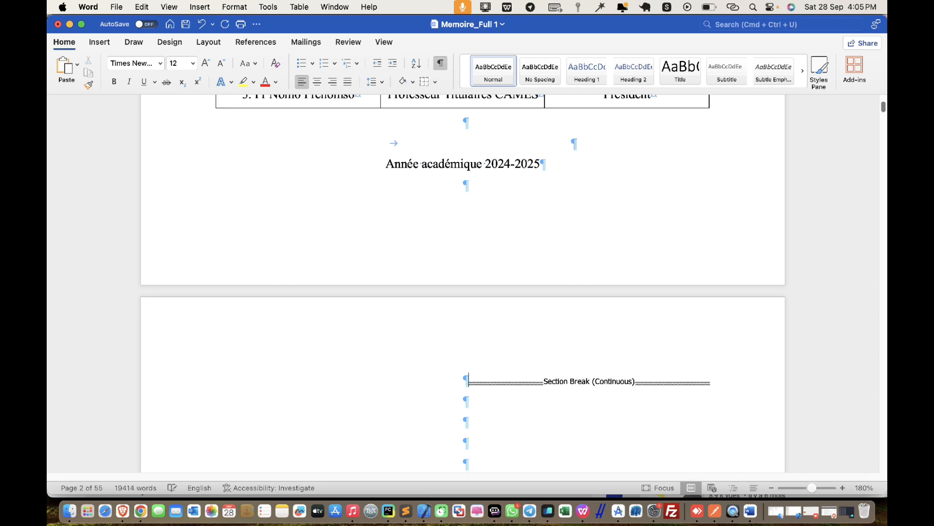
{"action": "scroll", "coordinate": [623, 212], "scroll_direction": "down", "scroll_amount": 5}
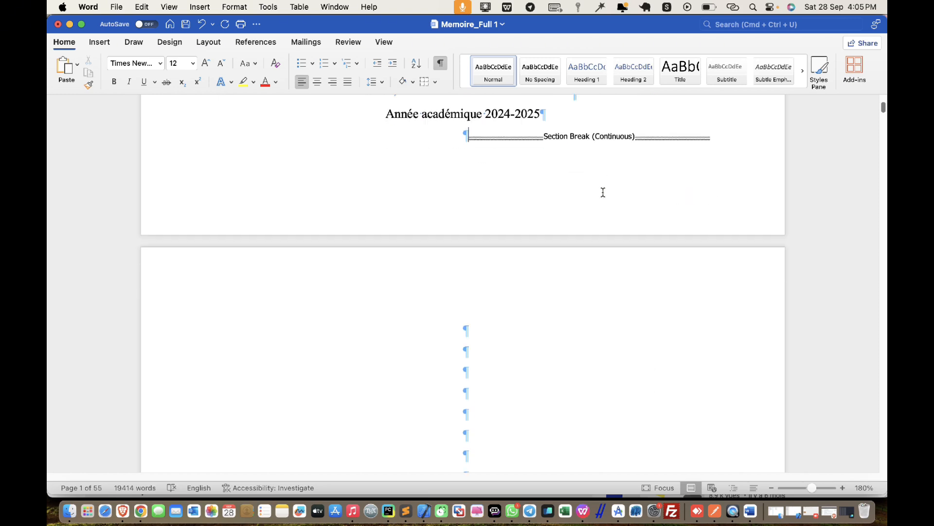
{"action": "scroll", "coordinate": [340, 258], "scroll_direction": "up", "scroll_amount": 5}
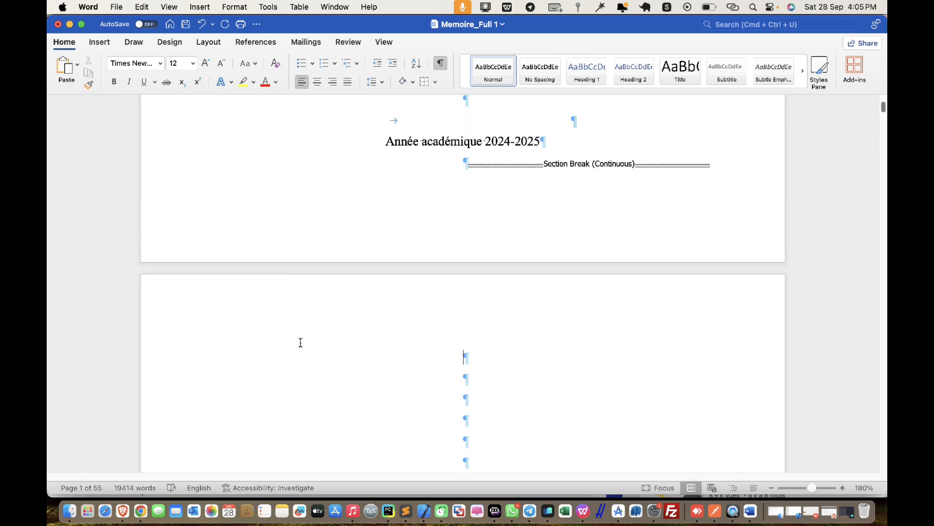
- Open the header of page 2 and check its section and the position of the section break above "Préface"
{"action": "double_click", "coordinate": [294, 320]}
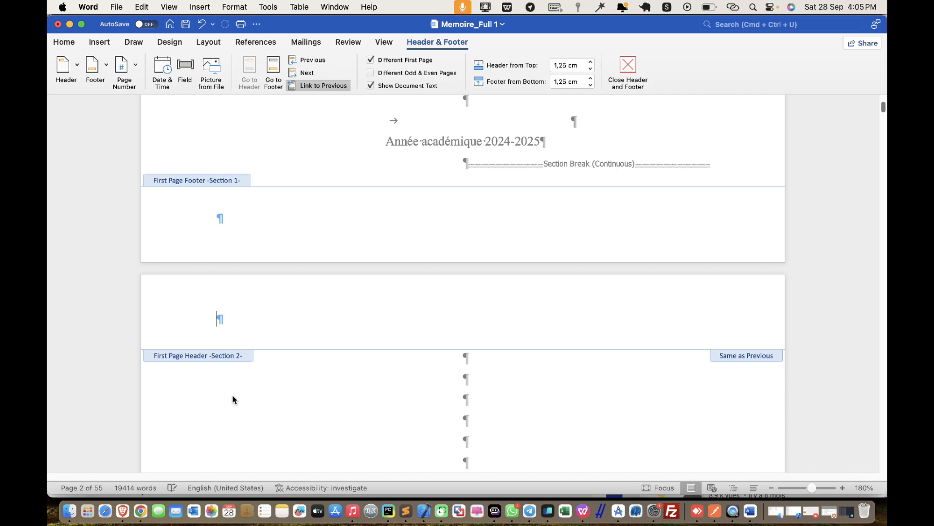
{"action": "scroll", "coordinate": [460, 392], "scroll_direction": "down", "scroll_amount": 10}
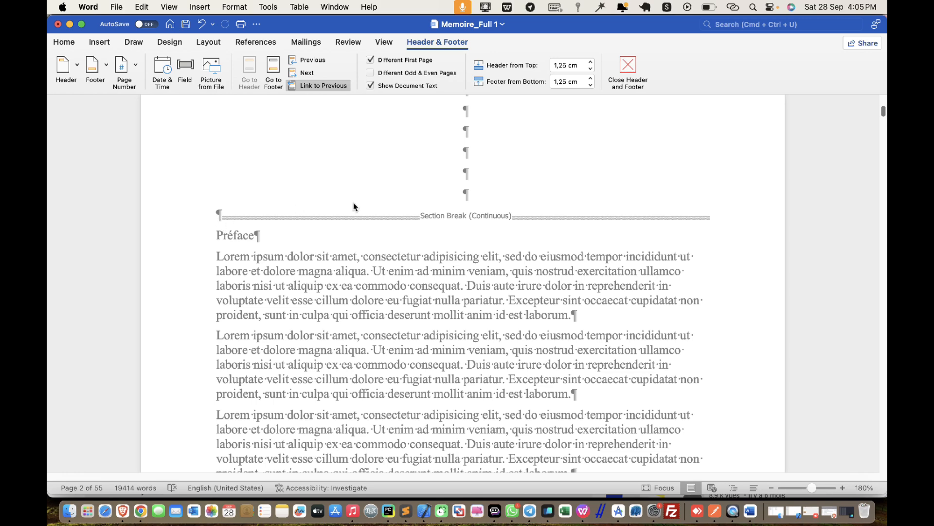
{"action": "scroll", "coordinate": [496, 203], "scroll_direction": "up", "scroll_amount": 5}
{"action": "scroll", "coordinate": [496, 242], "scroll_direction": "down", "scroll_amount": 4}
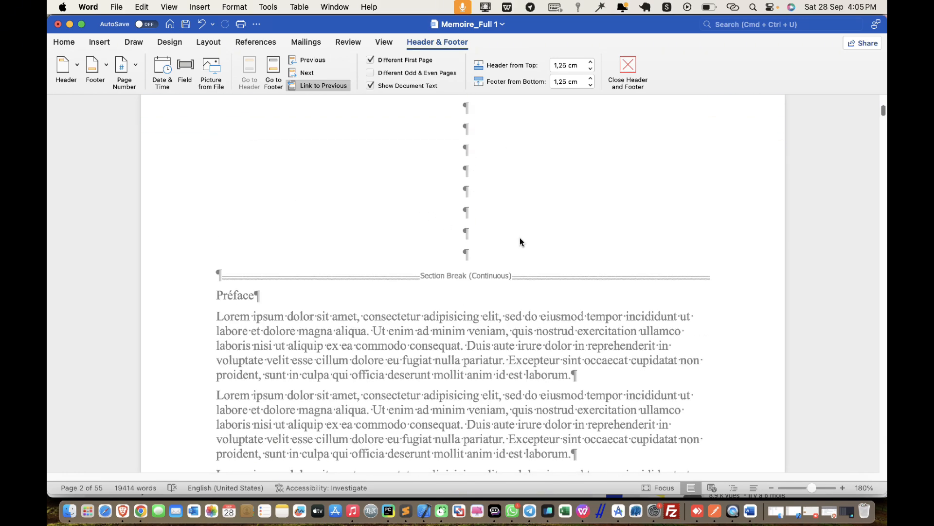
- Close header editing and insert empty lines above the second continuous section break until "Préface" starts on a new page
{"action": "double_click", "coordinate": [498, 260]}
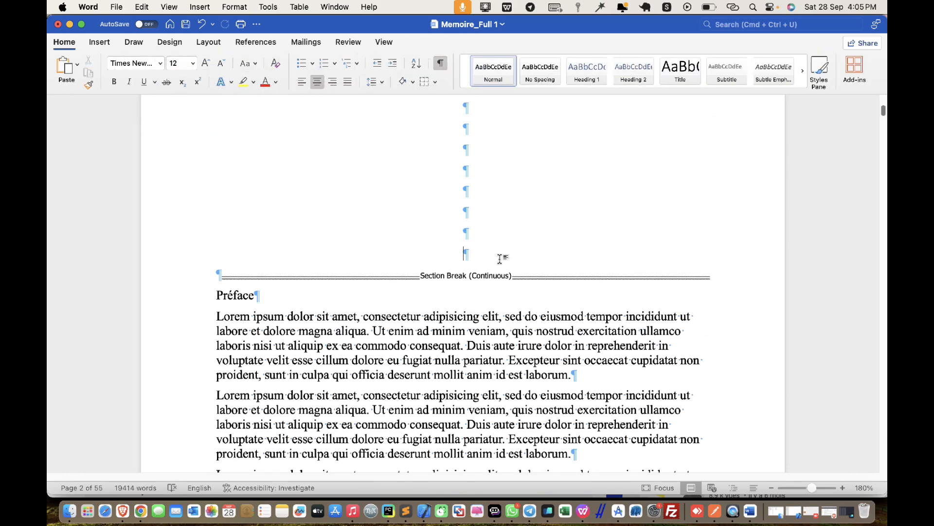
{"action": "scroll", "coordinate": [499, 259], "scroll_direction": "down", "scroll_amount": 5}
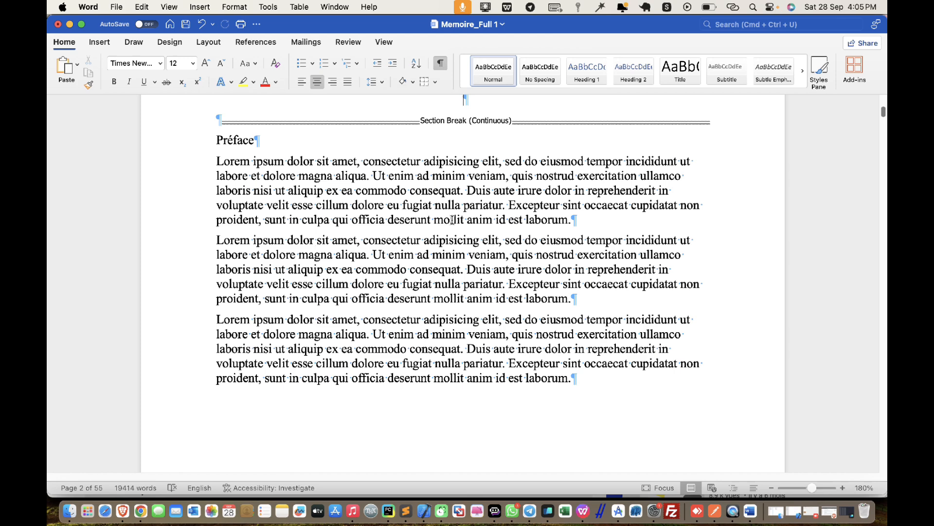
{"action": "key", "text": "Return"}
{"action": "key", "text": "Return"}
{"action": "key", "text": "Return"}
{"action": "key", "text": "Return"}
{"action": "key", "text": "Return"}
{"action": "key", "text": "Return"}
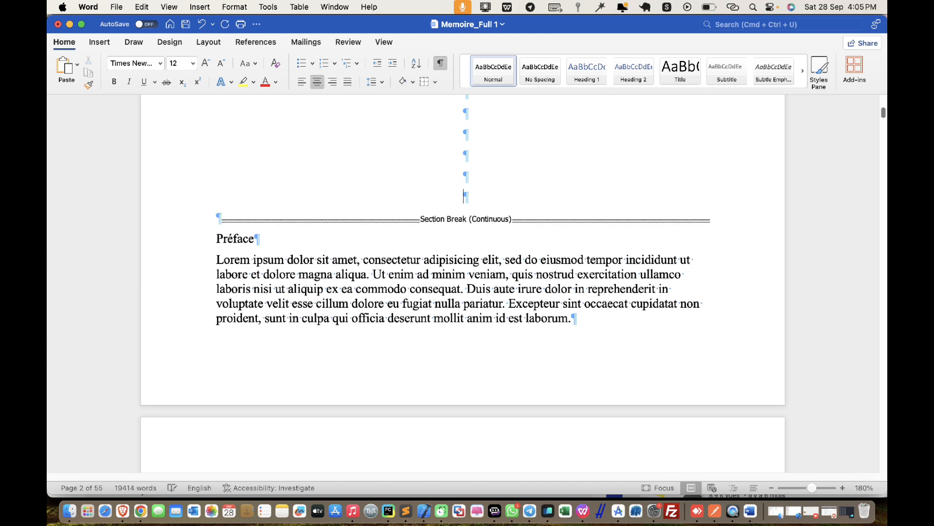
{"action": "key", "text": "Return"}
{"action": "key", "text": "Return"}
{"action": "key", "text": "Return"}
{"action": "key", "text": "Return"}
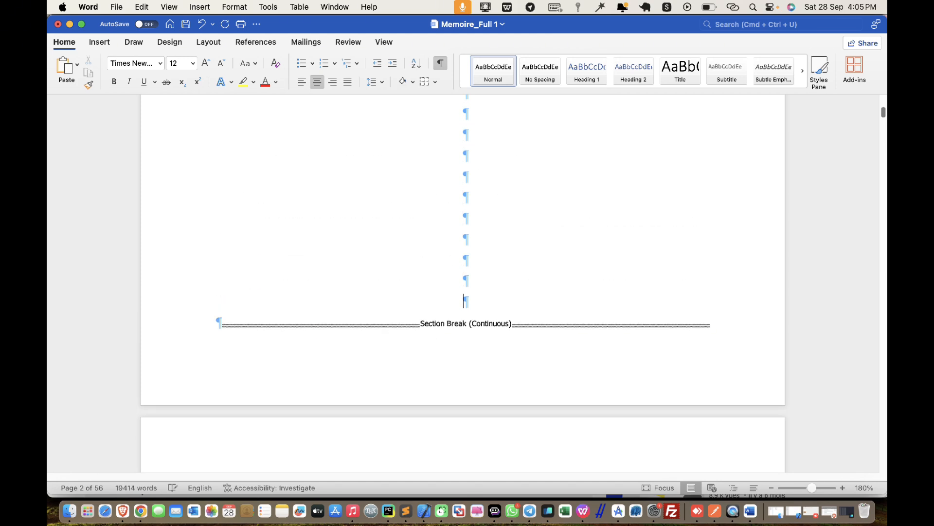
{"action": "scroll", "coordinate": [552, 140], "scroll_direction": "down", "scroll_amount": 3}
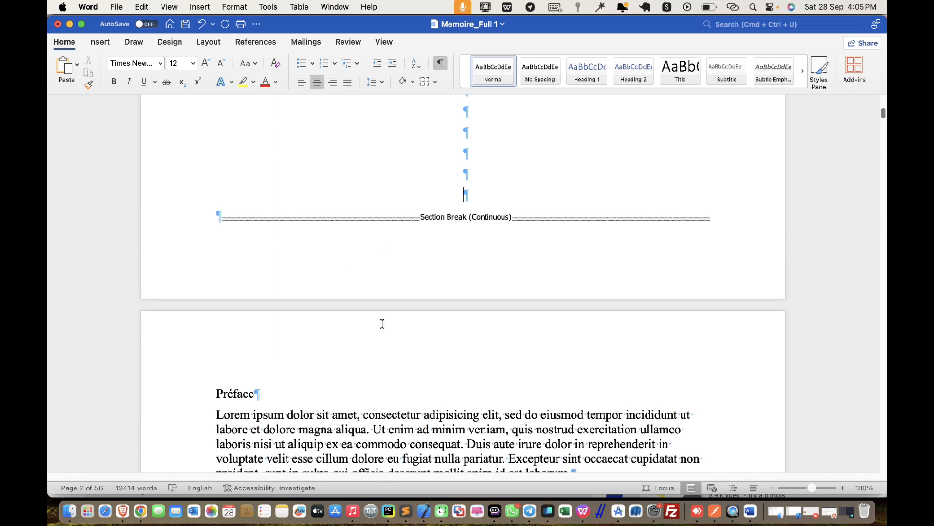
- Open the page 2 footer and check the footer sections and page numbering from there through the "Préface" page
{"action": "double_click", "coordinate": [415, 270]}
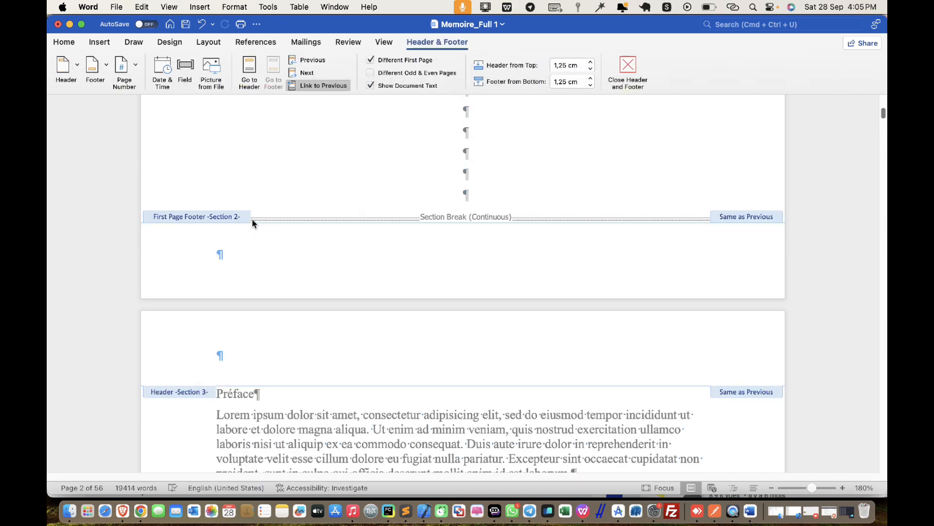
{"action": "scroll", "coordinate": [382, 401], "scroll_direction": "down", "scroll_amount": 3}
{"action": "scroll", "coordinate": [466, 169], "scroll_direction": "up", "scroll_amount": 3}
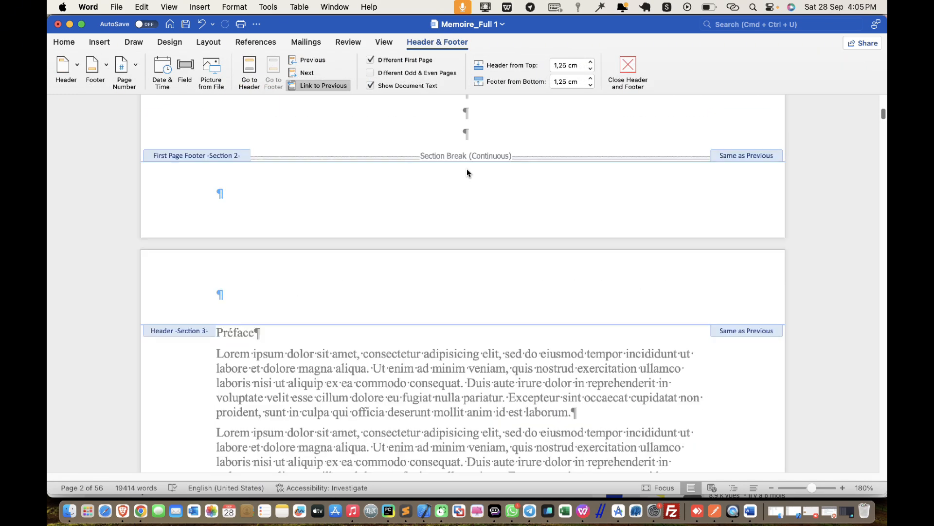
{"action": "scroll", "coordinate": [492, 235], "scroll_direction": "down", "scroll_amount": 3}
{"action": "scroll", "coordinate": [488, 314], "scroll_direction": "down", "scroll_amount": 10}
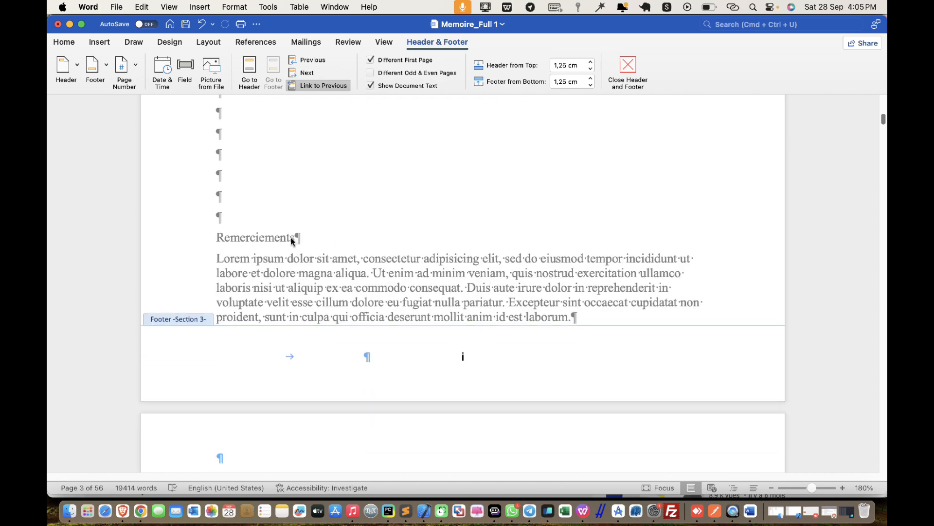
- Return to the body text and insert four empty lines before "Remerciements" to push the heading onto the next page
{"action": "double_click", "coordinate": [214, 240]}
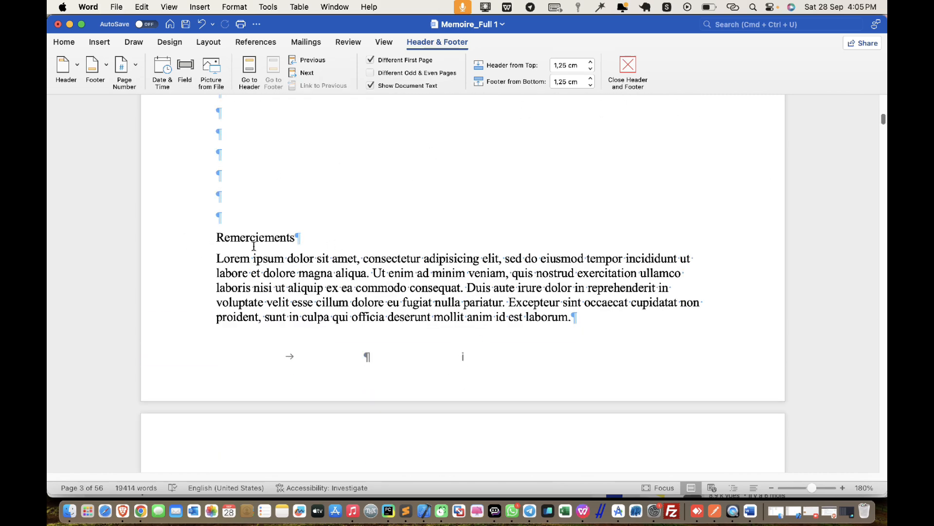
{"action": "key", "text": "Return"}
{"action": "key", "text": "Return"}
{"action": "key", "text": "Return"}
{"action": "key", "text": "Return"}
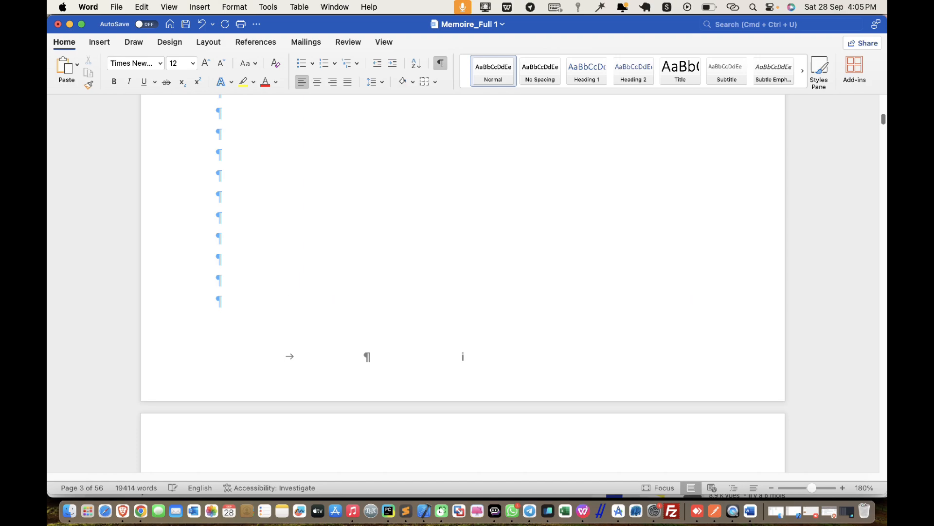
- Insert empty lines before the "Résumé" heading to move it to the top of the next page
{"action": "scroll", "coordinate": [301, 183], "scroll_direction": "down", "scroll_amount": 15}
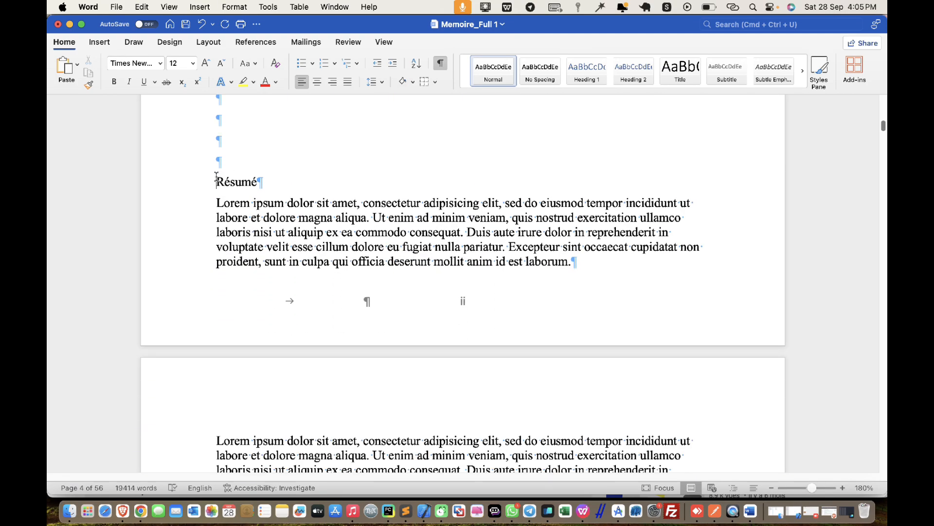
{"action": "key", "text": "Return"}
{"action": "key", "text": "Return"}
{"action": "key", "text": "Return"}
{"action": "key", "text": "Return"}
- Insert empty lines before the "Sommaire" heading to move it to the top of the next page
{"action": "scroll", "coordinate": [461, 261], "scroll_direction": "down", "scroll_amount": 15}
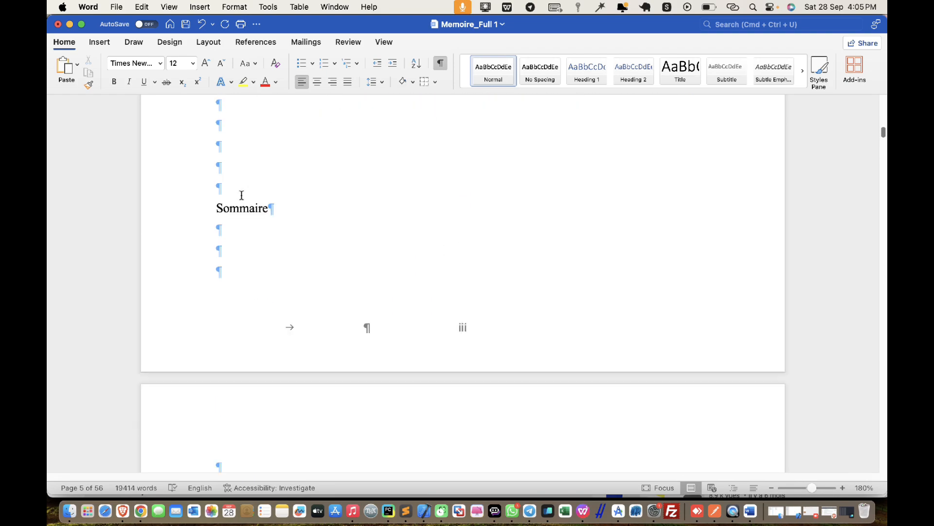
{"action": "key", "text": "Return"}
{"action": "key", "text": "Return"}
{"action": "key", "text": "Return"}
{"action": "key", "text": "Return"}
{"action": "key", "text": "Return"}
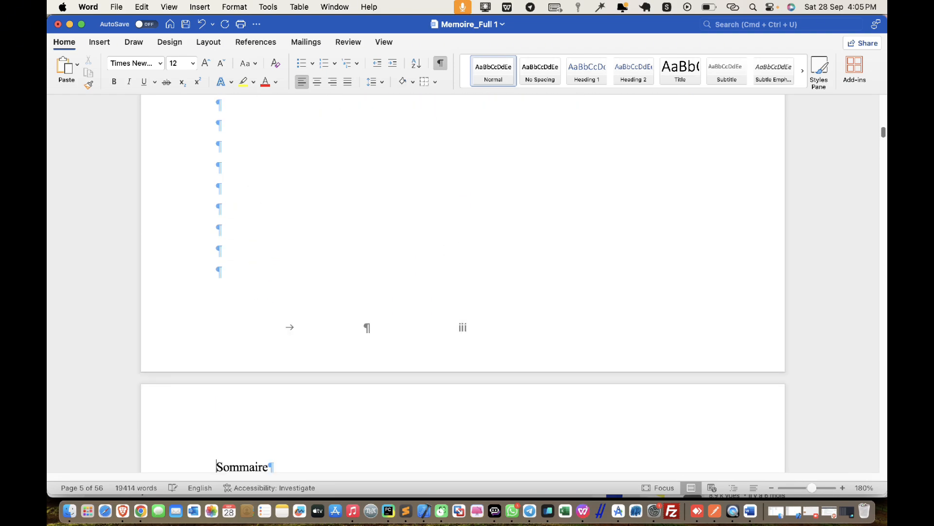
- Insert empty lines before "Liste des figures et tableaux" to move it to the top of the next page
{"action": "scroll", "coordinate": [343, 204], "scroll_direction": "down", "scroll_amount": 10}
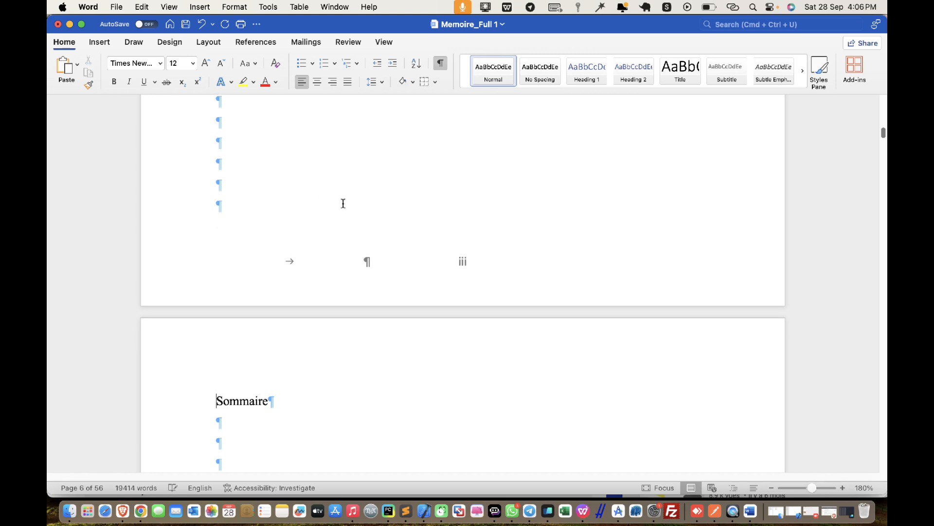
{"action": "scroll", "coordinate": [347, 267], "scroll_direction": "down", "scroll_amount": 8}
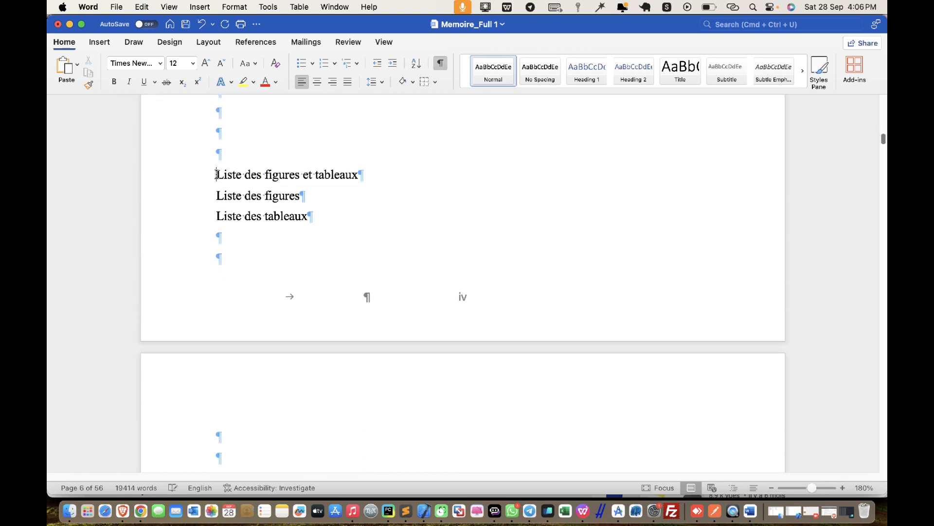
{"action": "key", "text": "Return"}
{"action": "key", "text": "Return"}
{"action": "key", "text": "Return"}
{"action": "key", "text": "Return"}
{"action": "key", "text": "Return"}
{"action": "scroll", "coordinate": [217, 174], "scroll_direction": "down", "scroll_amount": 15}
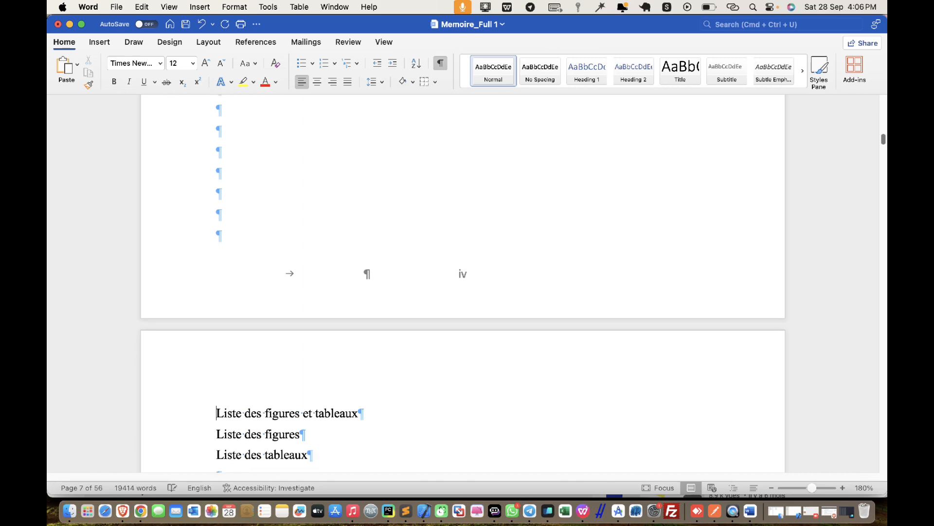
- Insert empty lines before the "Liste des abréviations" heading to move it to the top of the next page
{"action": "scroll", "coordinate": [217, 174], "scroll_direction": "up", "scroll_amount": 10}
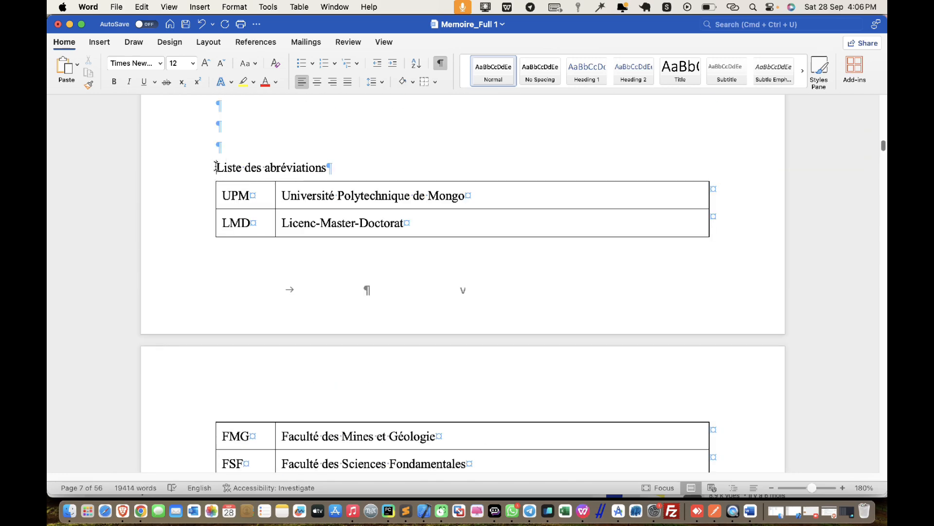
{"action": "left_click", "coordinate": [217, 167]}
{"action": "key", "text": "Return"}
{"action": "key", "text": "Return"}
{"action": "key", "text": "Return"}
{"action": "key", "text": "Return"}
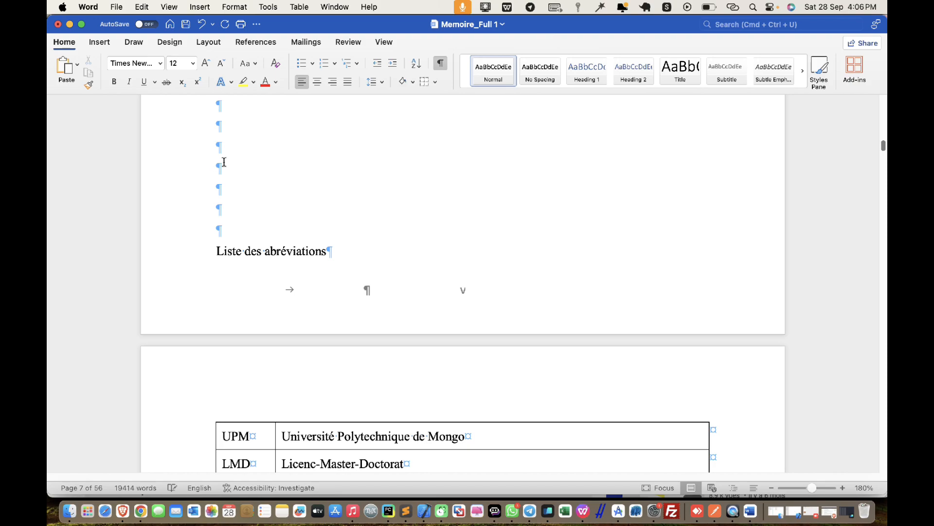
{"action": "key", "text": "Return"}
- Insert four empty lines between the continuous section break and "Introduction générale" to push the heading onto the next page
{"action": "scroll", "coordinate": [303, 166], "scroll_direction": "down", "scroll_amount": 10}
{"action": "scroll", "coordinate": [302, 165], "scroll_direction": "down", "scroll_amount": 8}
{"action": "scroll", "coordinate": [249, 191], "scroll_direction": "down", "scroll_amount": 10}
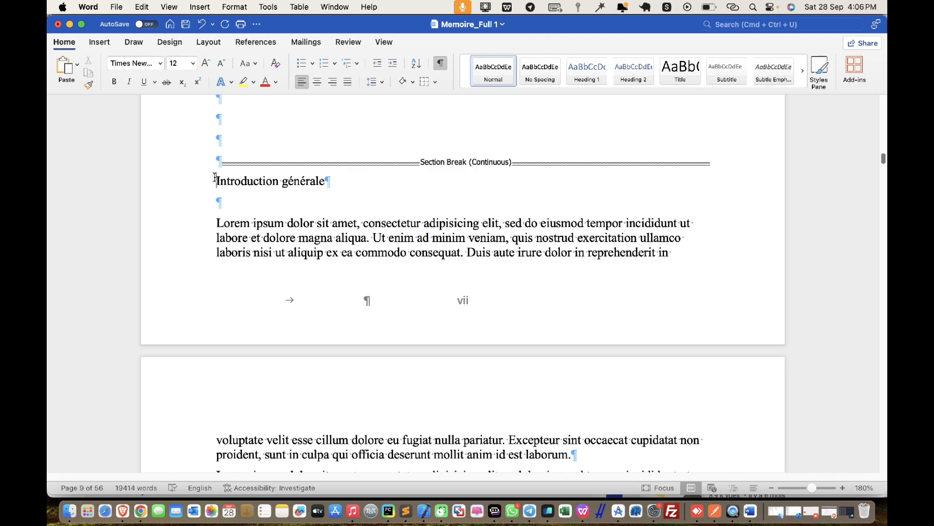
{"action": "key", "text": "Return"}
{"action": "key", "text": "Return"}
{"action": "key", "text": "Return"}
{"action": "key", "text": "Return"}
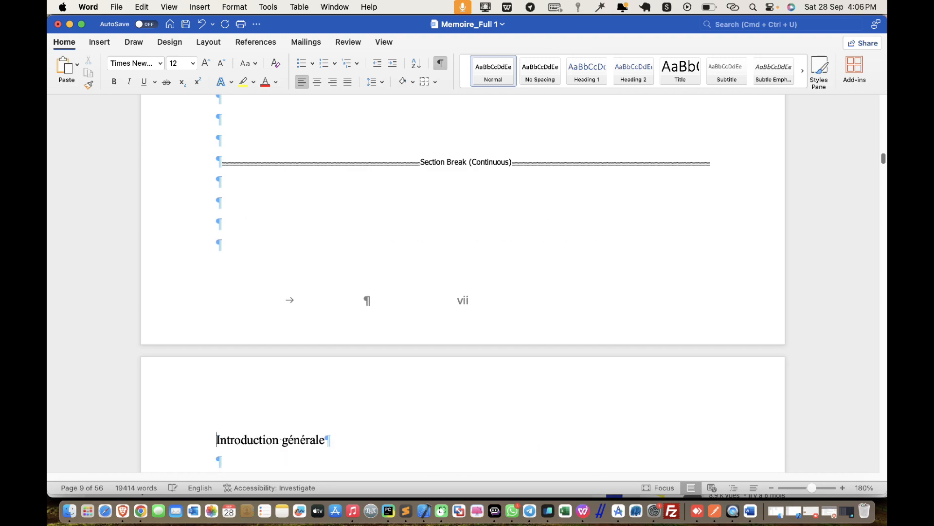
- Insert empty lines before "Chapitre 1 : Nom chapitre 1" to move the chapter heading to the top of the next page
{"action": "scroll", "coordinate": [238, 182], "scroll_direction": "down", "scroll_amount": 15}
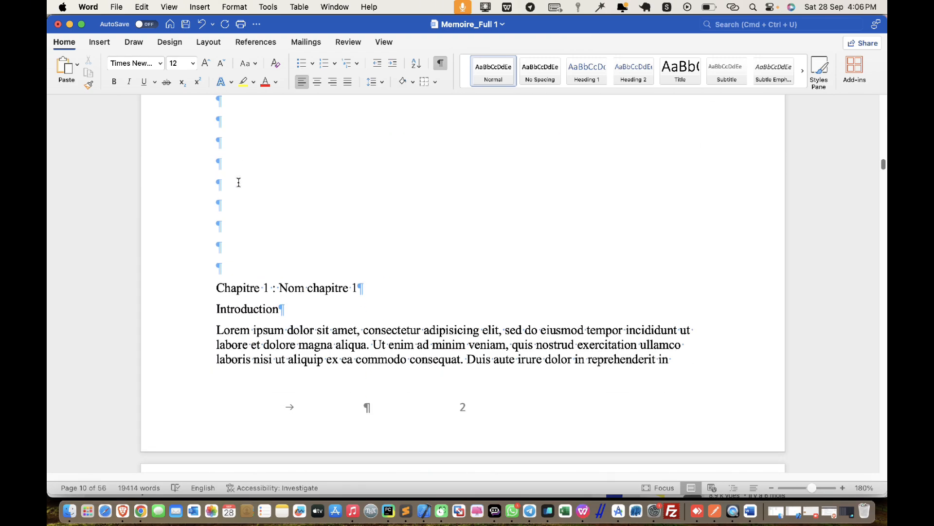
{"action": "scroll", "coordinate": [238, 182], "scroll_direction": "down", "scroll_amount": 3}
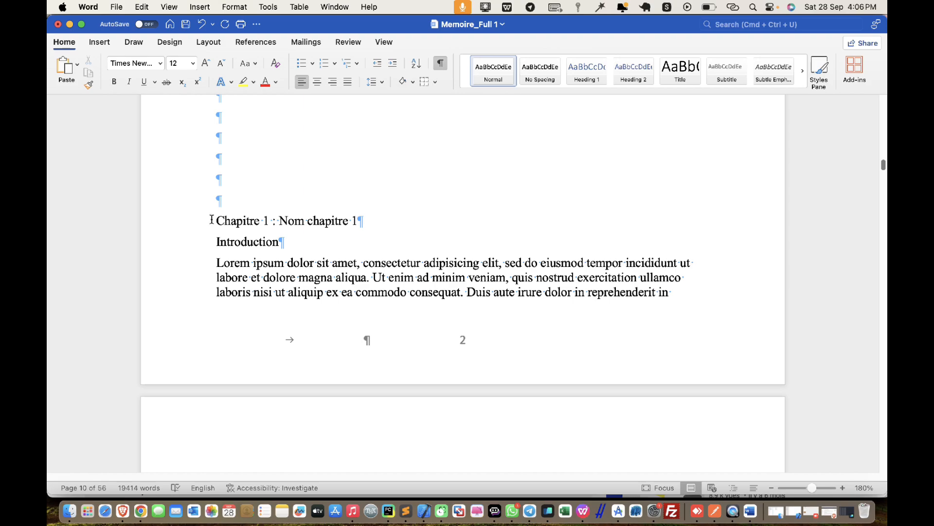
{"action": "key", "text": "Return"}
{"action": "key", "text": "Return"}
{"action": "key", "text": "Return"}
{"action": "key", "text": "Return"}
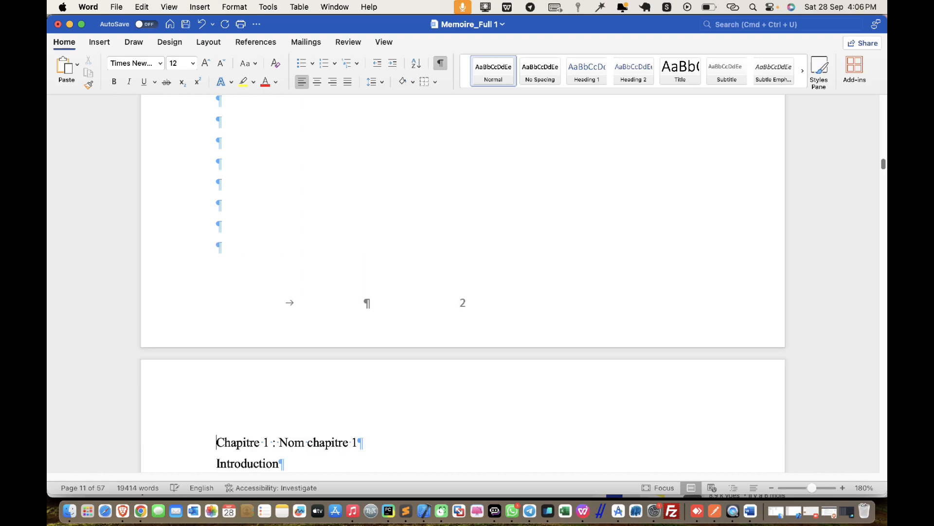
- Review the front-matter pages up to "Introduction générale", checking where each heading starts, the footer numbering and the section breaks
{"action": "scroll", "coordinate": [273, 278], "scroll_direction": "up", "scroll_amount": 20}
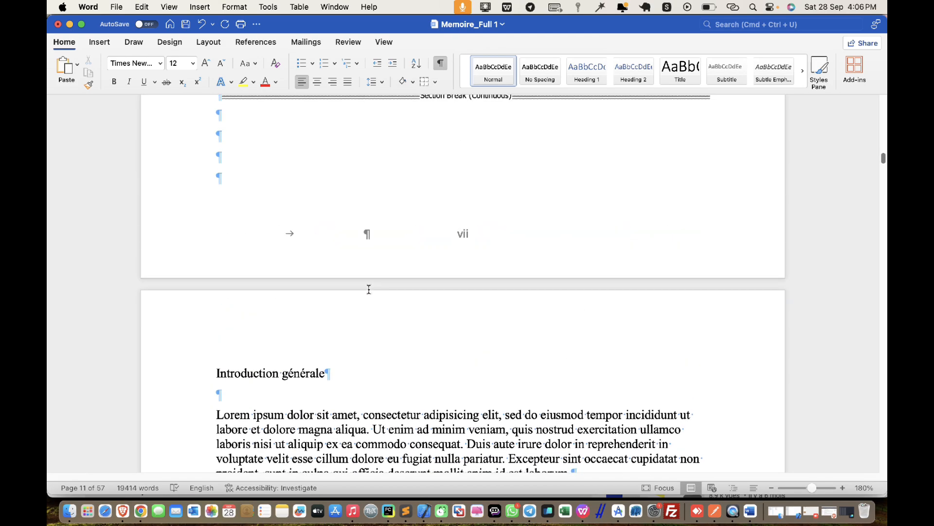
{"action": "scroll", "coordinate": [369, 290], "scroll_direction": "up", "scroll_amount": 1}
{"action": "scroll", "coordinate": [369, 301], "scroll_direction": "down", "scroll_amount": 4}
{"action": "scroll", "coordinate": [388, 288], "scroll_direction": "up", "scroll_amount": 15}
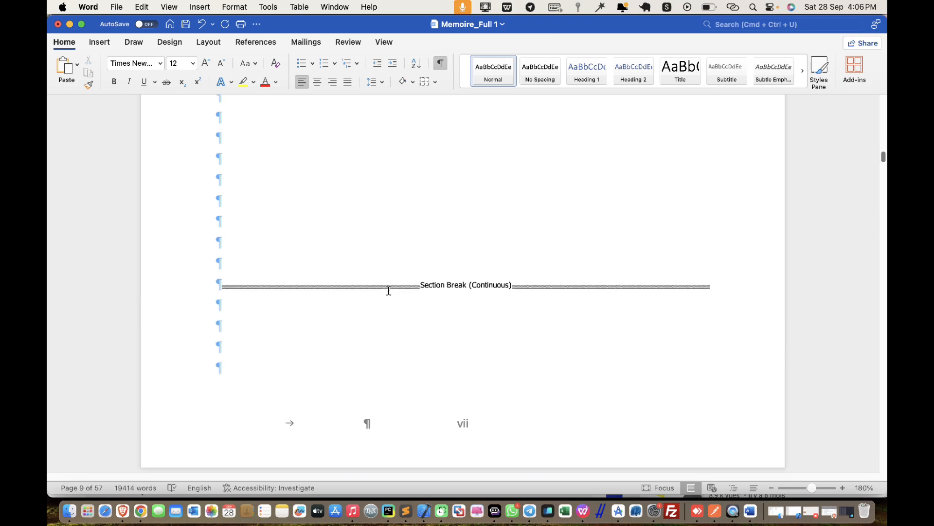
{"action": "scroll", "coordinate": [388, 291], "scroll_direction": "up", "scroll_amount": 10}
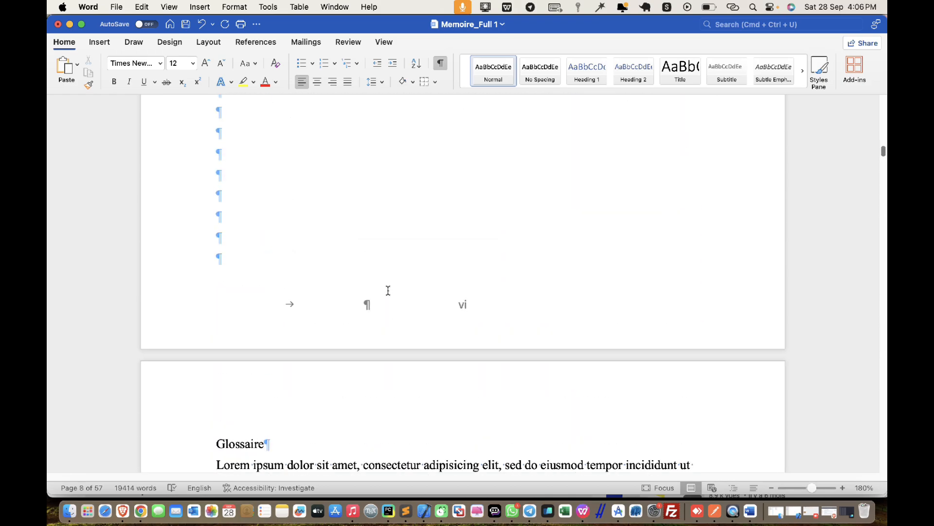
{"action": "scroll", "coordinate": [388, 290], "scroll_direction": "up", "scroll_amount": 20}
{"action": "scroll", "coordinate": [388, 290], "scroll_direction": "up", "scroll_amount": 15}
{"action": "scroll", "coordinate": [387, 290], "scroll_direction": "down", "scroll_amount": 8}
{"action": "scroll", "coordinate": [388, 290], "scroll_direction": "down", "scroll_amount": 6}
{"action": "scroll", "coordinate": [388, 290], "scroll_direction": "up", "scroll_amount": 5}
{"action": "scroll", "coordinate": [388, 290], "scroll_direction": "down", "scroll_amount": 6}
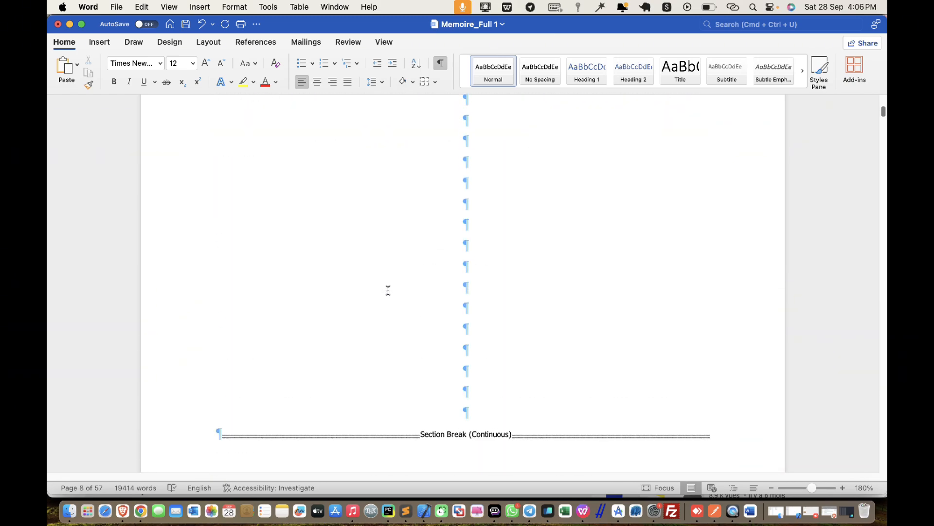
{"action": "scroll", "coordinate": [388, 290], "scroll_direction": "down", "scroll_amount": 2}
{"action": "scroll", "coordinate": [388, 290], "scroll_direction": "up", "scroll_amount": 4}
{"action": "scroll", "coordinate": [388, 290], "scroll_direction": "up", "scroll_amount": 8}
{"action": "scroll", "coordinate": [388, 290], "scroll_direction": "down", "scroll_amount": 9}
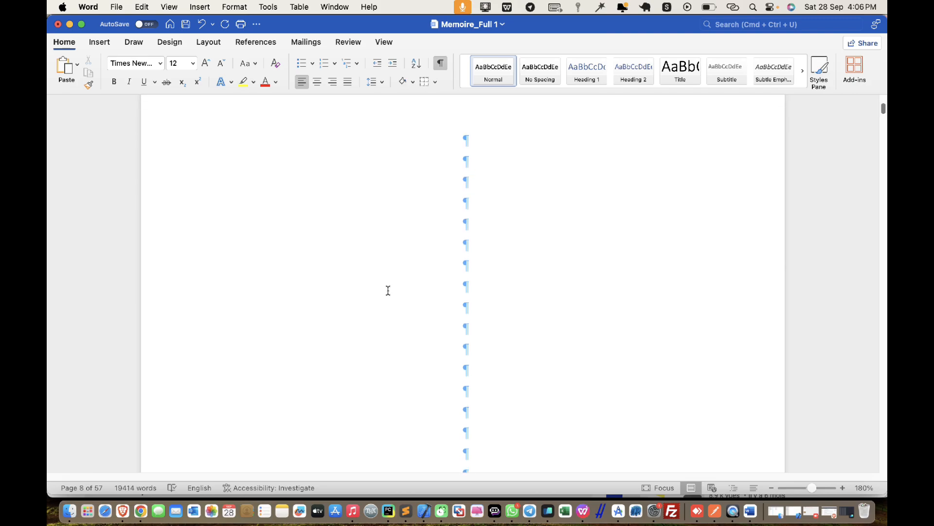
{"action": "scroll", "coordinate": [387, 290], "scroll_direction": "down", "scroll_amount": 10}
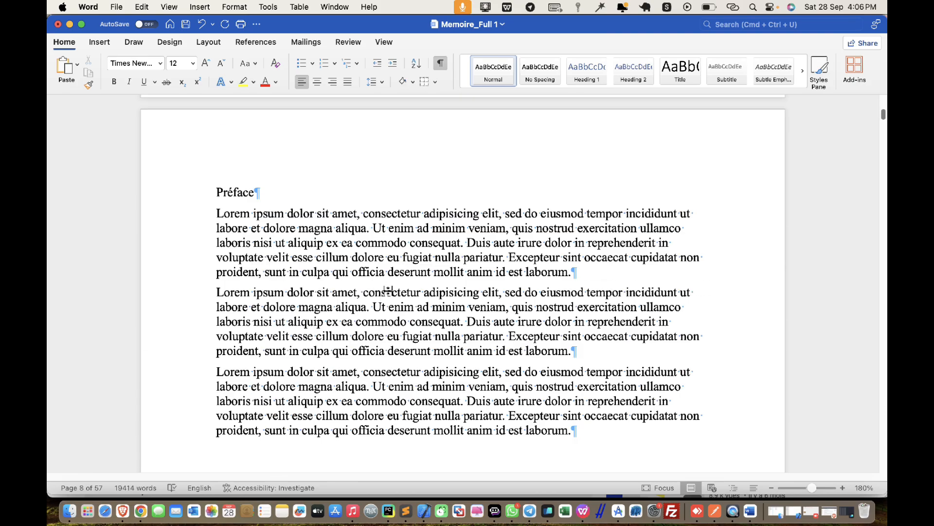
{"action": "scroll", "coordinate": [388, 290], "scroll_direction": "down", "scroll_amount": 15}
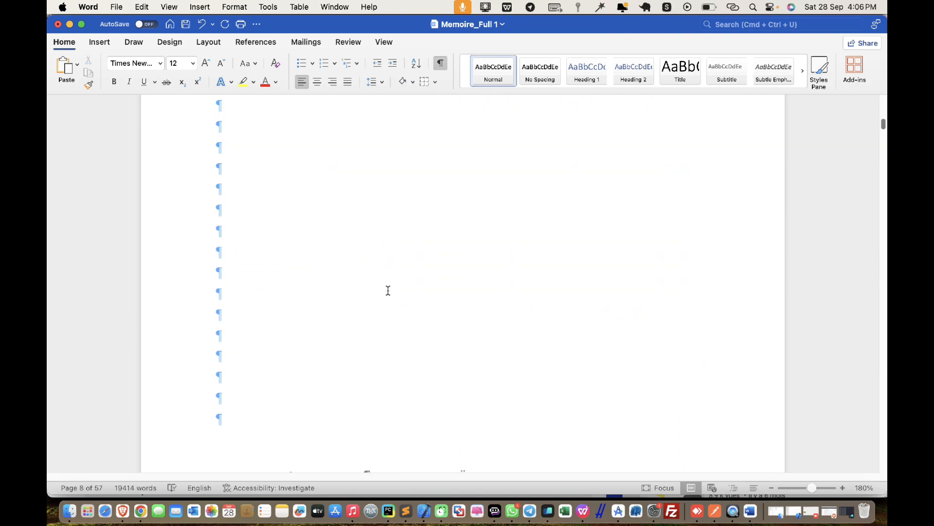
{"action": "scroll", "coordinate": [388, 290], "scroll_direction": "down", "scroll_amount": 12}
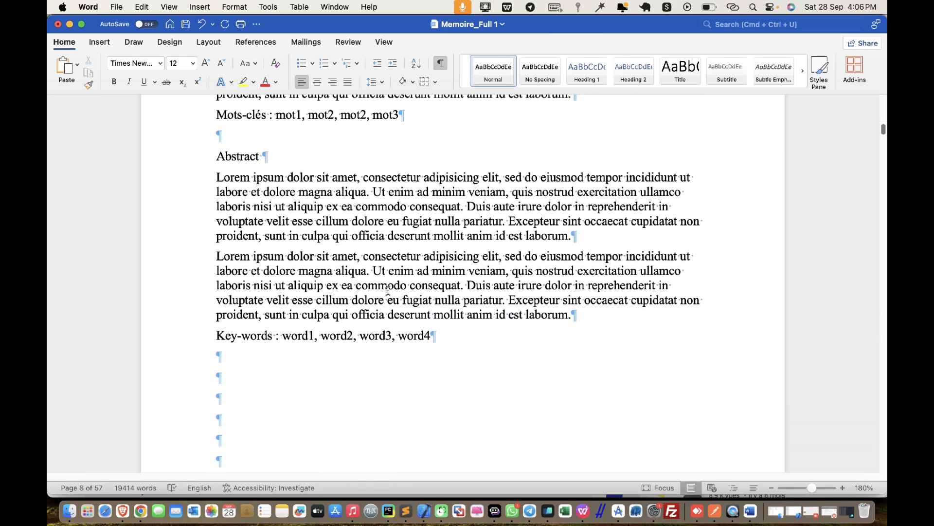
{"action": "scroll", "coordinate": [388, 291], "scroll_direction": "down", "scroll_amount": 15}
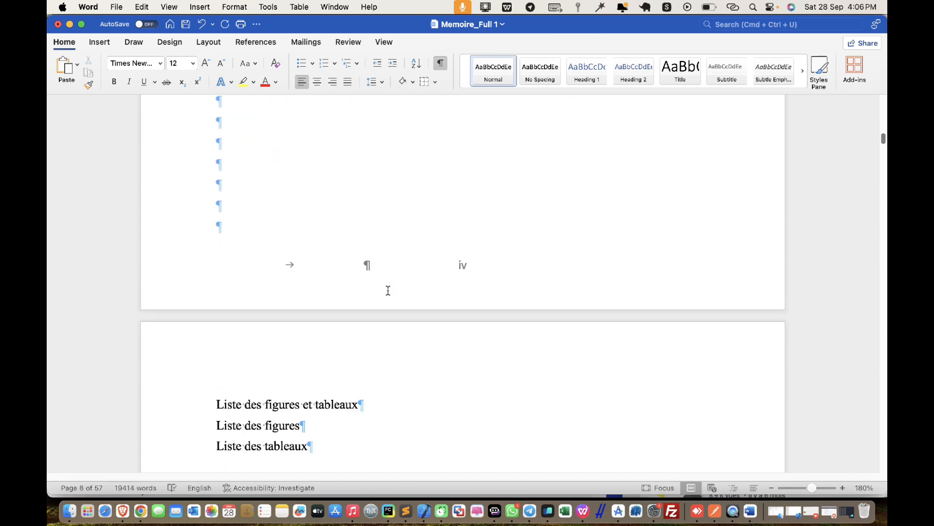
{"action": "scroll", "coordinate": [387, 291], "scroll_direction": "down", "scroll_amount": 15}
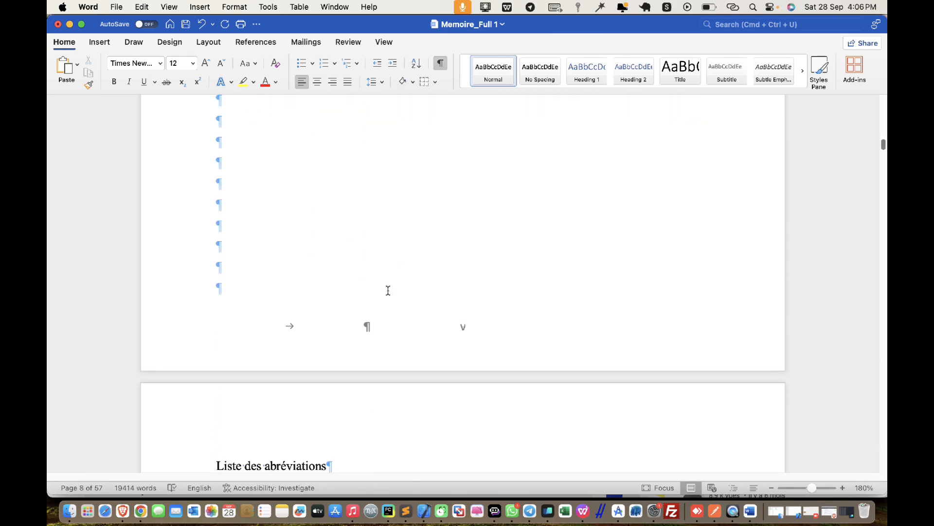
{"action": "scroll", "coordinate": [387, 291], "scroll_direction": "down", "scroll_amount": 15}
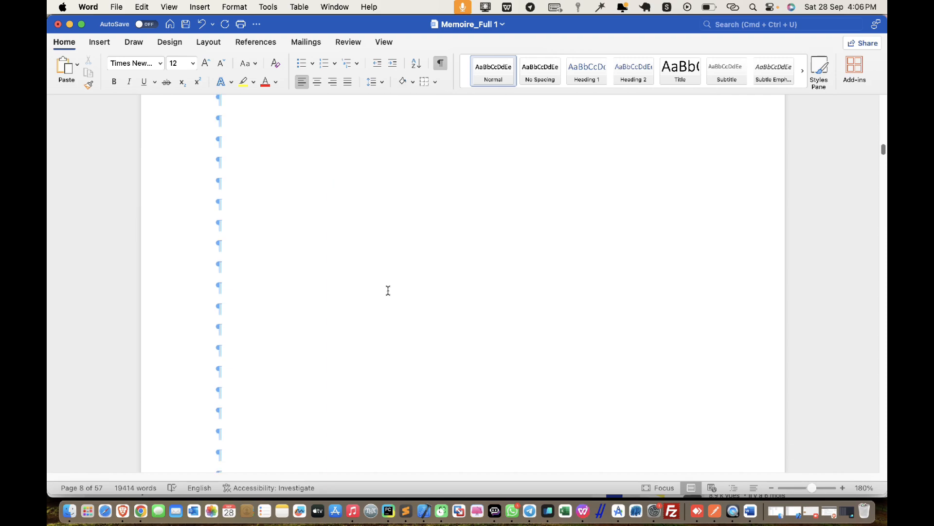
{"action": "scroll", "coordinate": [388, 290], "scroll_direction": "down", "scroll_amount": 15}
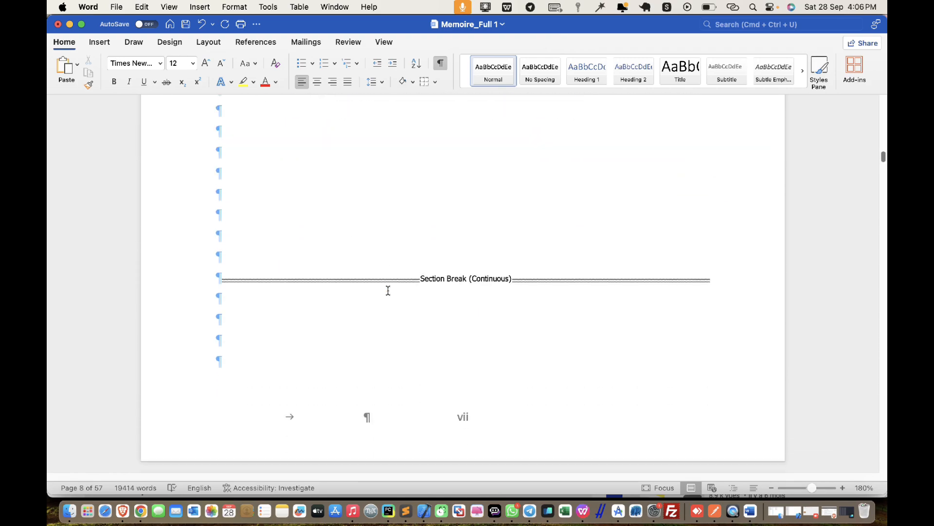
- Insert four empty lines before the continuous section break that precedes "Introduction générale"
{"action": "scroll", "coordinate": [387, 294], "scroll_direction": "up", "scroll_amount": 1}
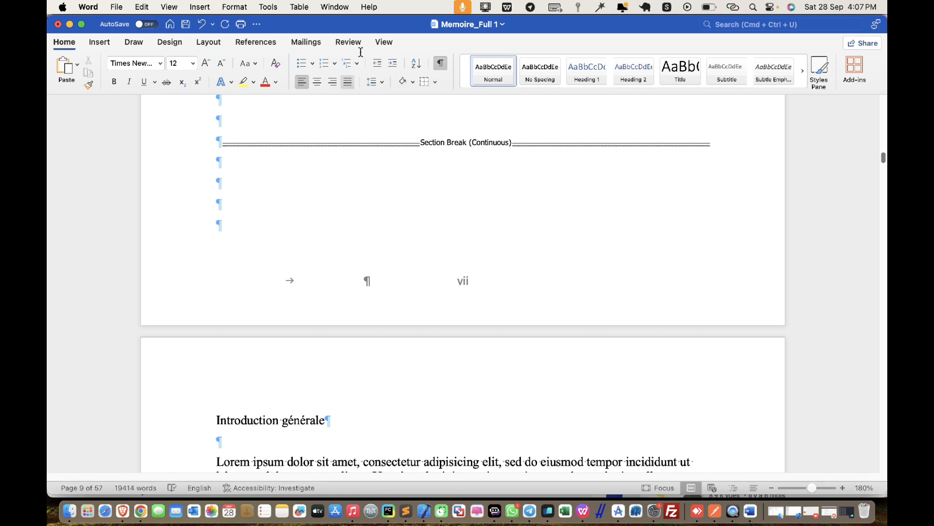
{"action": "key", "text": "Return"}
{"action": "key", "text": "Return"}
{"action": "key", "text": "Return"}
{"action": "key", "text": "Return"}
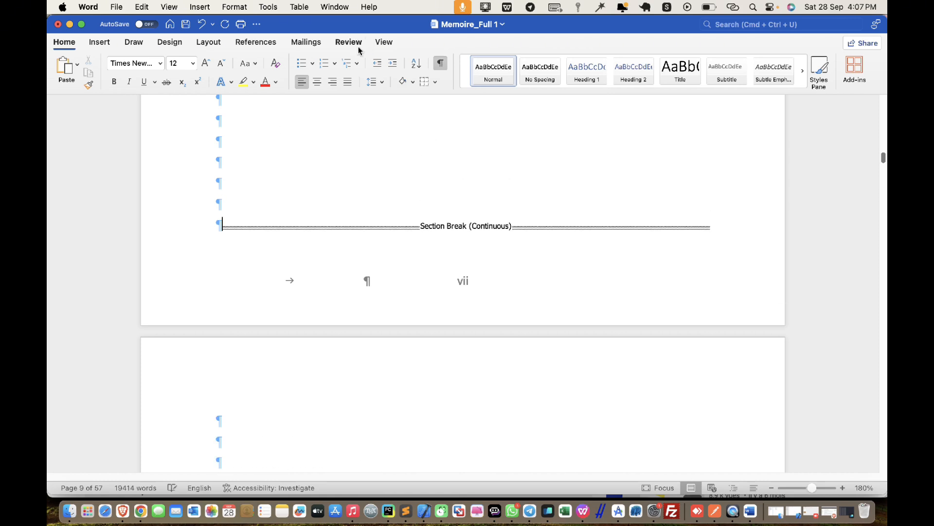
{"action": "key", "text": "Return"}
{"action": "key", "text": "BackSpace"}
- Delete the four empty lines above "Introduction générale" so it starts its page, keeping the heading's initial "I"
{"action": "double_click", "coordinate": [408, 295]}
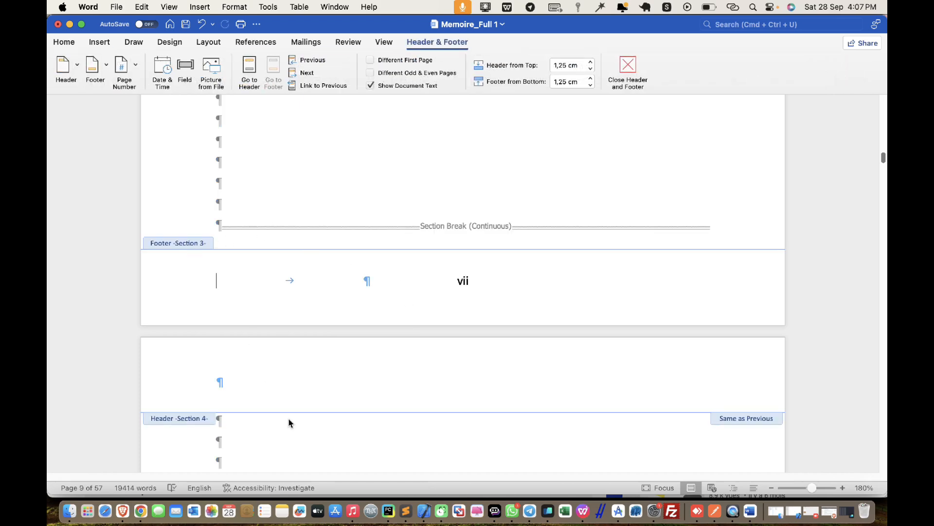
{"action": "scroll", "coordinate": [289, 423], "scroll_direction": "down", "scroll_amount": 4}
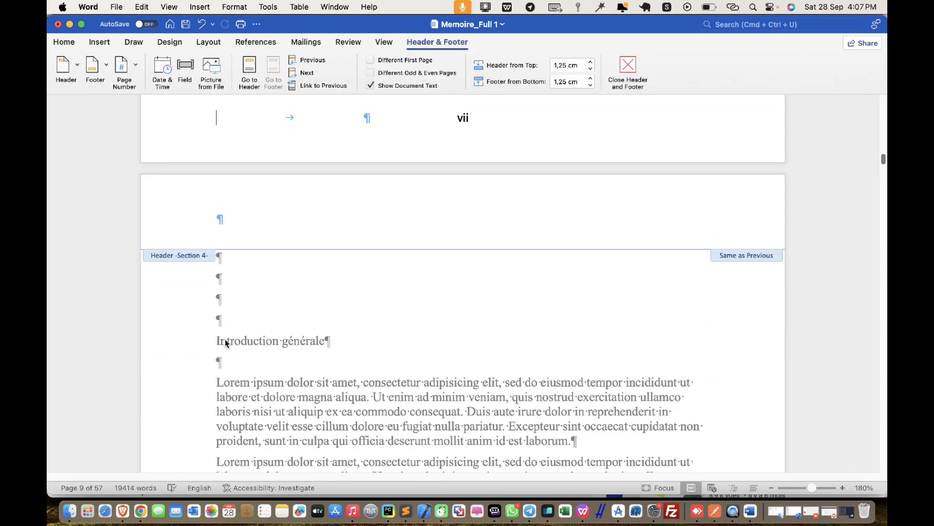
{"action": "double_click", "coordinate": [225, 339]}
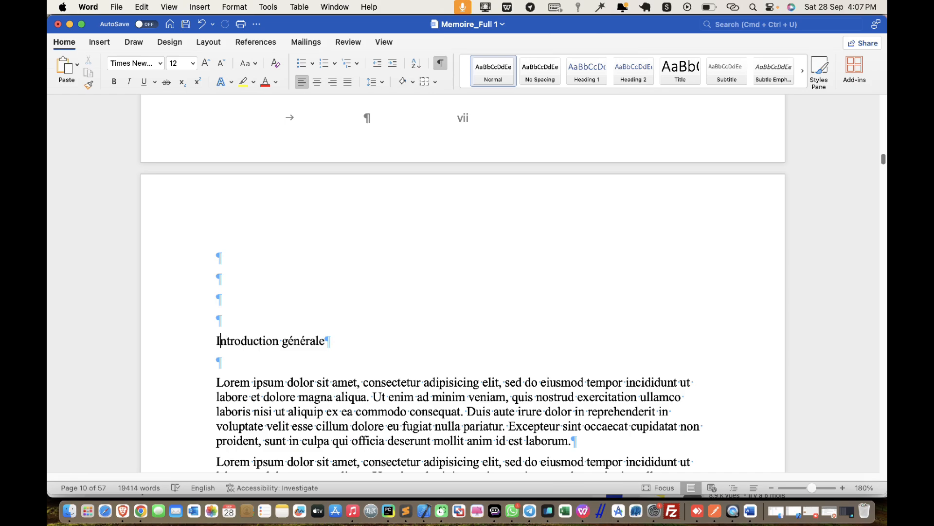
{"action": "key", "text": "BackSpace"}
{"action": "key", "text": "BackSpace"}
{"action": "key", "text": "BackSpace"}
{"action": "key", "text": "BackSpace"}
{"action": "key", "text": "BackSpace"}
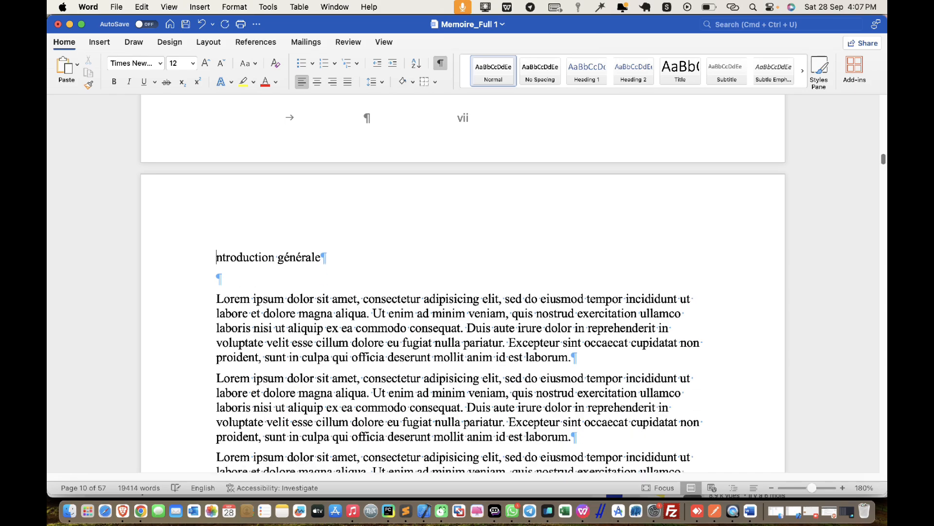
{"action": "type", "text": "I"}
- Select the entire document and justify all of its paragraphs
{"action": "scroll", "coordinate": [484, 387], "scroll_direction": "down", "scroll_amount": 20}
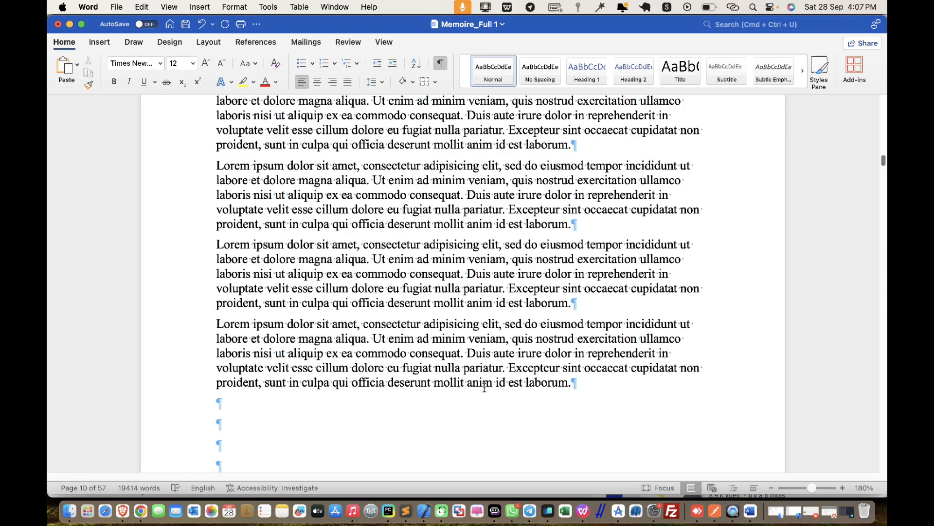
{"action": "scroll", "coordinate": [499, 312], "scroll_direction": "down", "scroll_amount": 15}
{"action": "scroll", "coordinate": [498, 278], "scroll_direction": "down", "scroll_amount": 15}
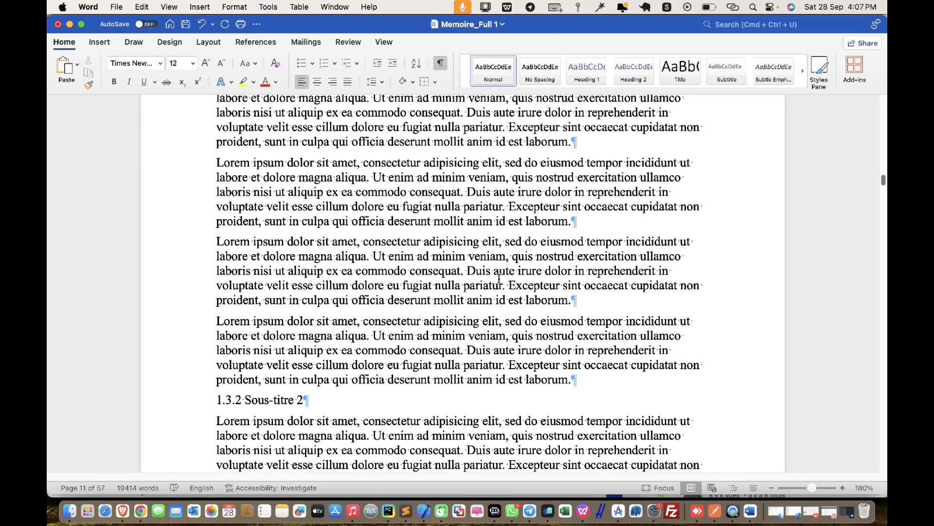
{"action": "scroll", "coordinate": [499, 278], "scroll_direction": "down", "scroll_amount": 12}
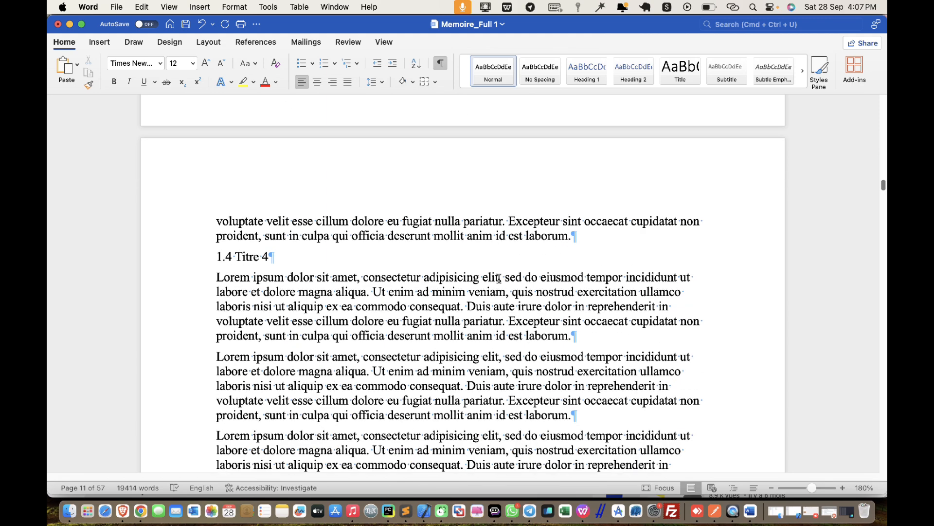
{"action": "key", "text": "super+a"}
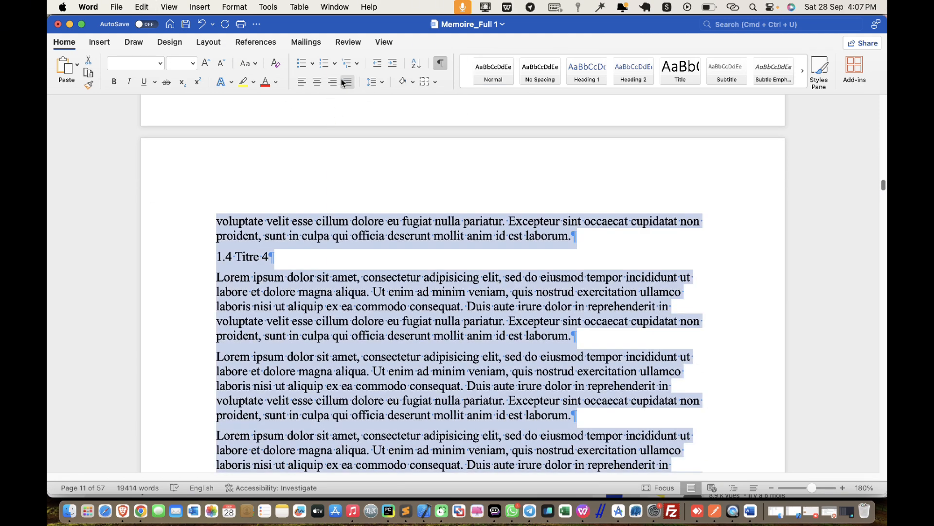
{"action": "left_click", "coordinate": [349, 84]}
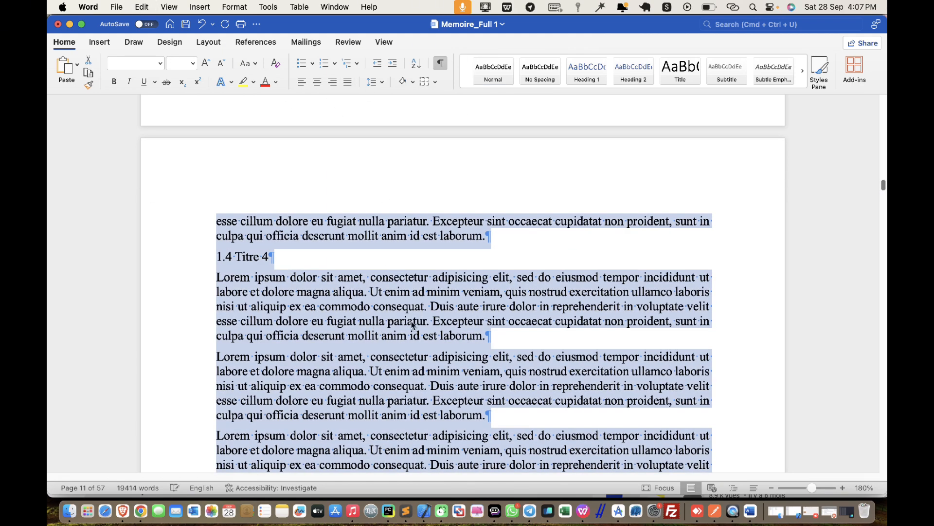
{"action": "left_click", "coordinate": [472, 323]}
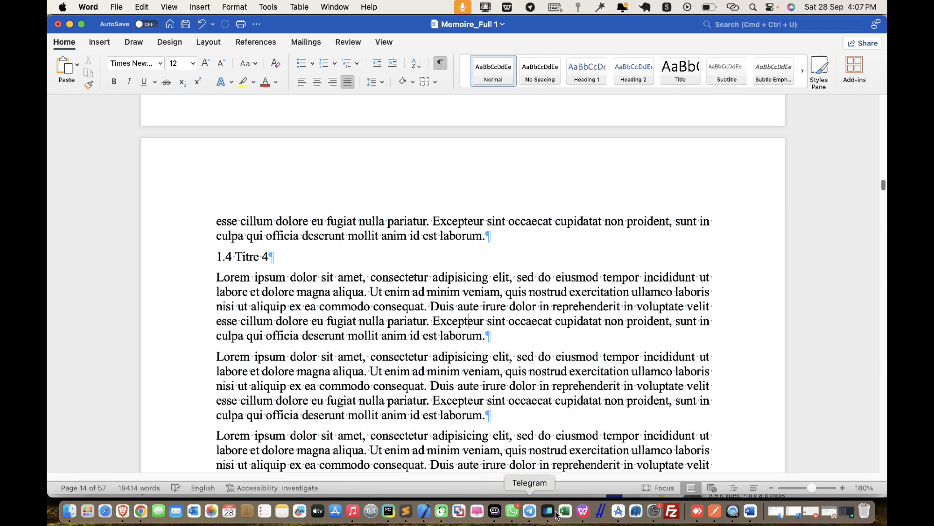
- Review the justified body pages from "1.4 Titre 4" to "Conclusion générale", checking the text alignment and where the headings start
{"action": "scroll", "coordinate": [536, 290], "scroll_direction": "down", "scroll_amount": 10}
{"action": "scroll", "coordinate": [535, 295], "scroll_direction": "down", "scroll_amount": 15}
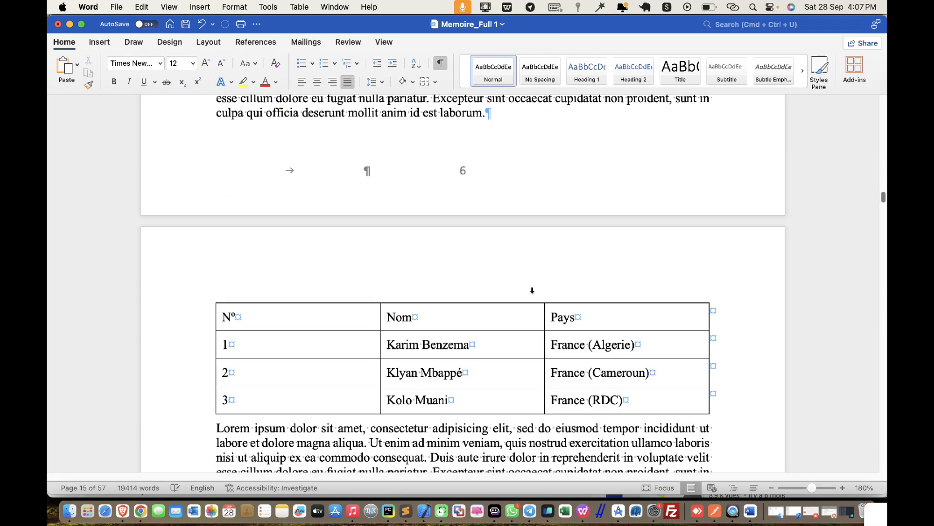
{"action": "scroll", "coordinate": [532, 297], "scroll_direction": "down", "scroll_amount": 15}
{"action": "scroll", "coordinate": [533, 296], "scroll_direction": "down", "scroll_amount": 15}
{"action": "scroll", "coordinate": [533, 294], "scroll_direction": "down", "scroll_amount": 20}
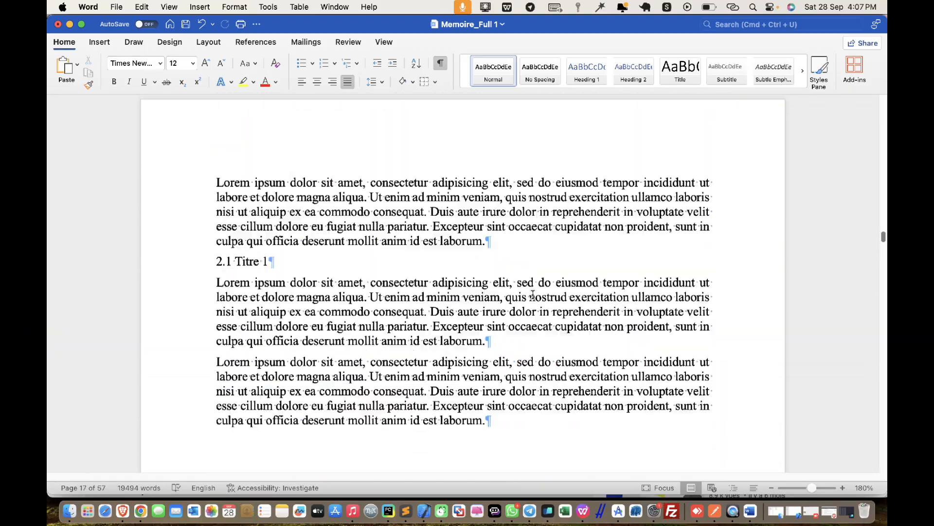
{"action": "scroll", "coordinate": [533, 294], "scroll_direction": "down", "scroll_amount": 20}
{"action": "scroll", "coordinate": [533, 294], "scroll_direction": "down", "scroll_amount": 20}
{"action": "scroll", "coordinate": [533, 294], "scroll_direction": "down", "scroll_amount": 20}
{"action": "scroll", "coordinate": [533, 295], "scroll_direction": "down", "scroll_amount": 20}
{"action": "scroll", "coordinate": [533, 295], "scroll_direction": "up", "scroll_amount": 10}
{"action": "scroll", "coordinate": [533, 295], "scroll_direction": "up", "scroll_amount": 5}
{"action": "scroll", "coordinate": [532, 292], "scroll_direction": "down", "scroll_amount": 10}
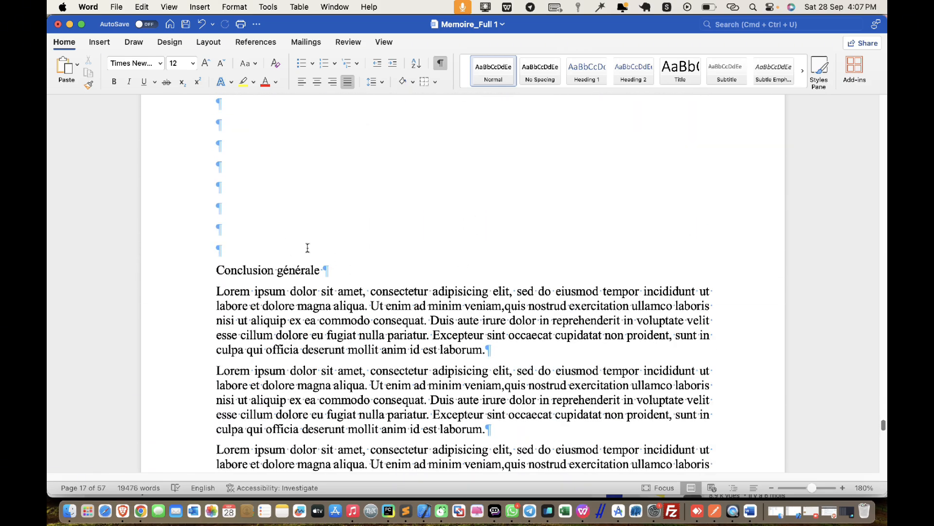
- Delete the empty lines above "Conclusion générale" so the heading moves up to the start of its page
{"action": "key", "text": "Return"}
{"action": "key", "text": "Return"}
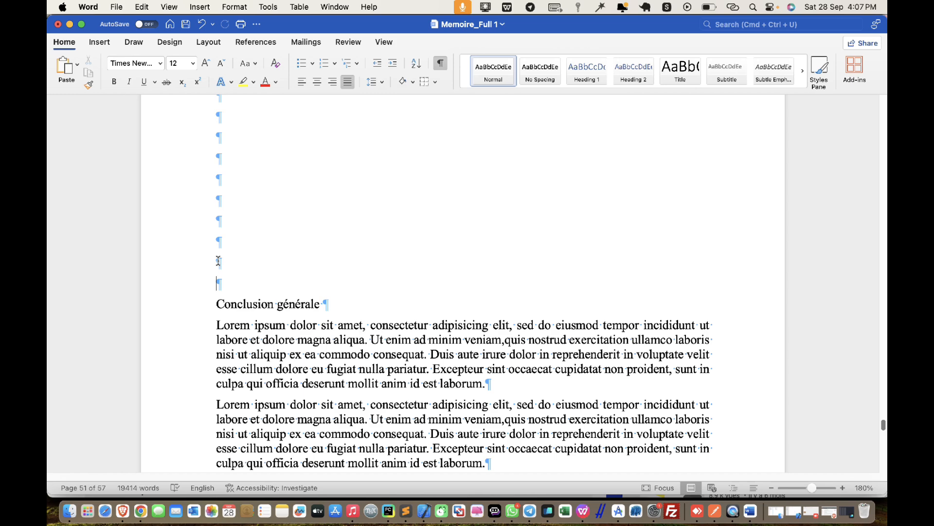
{"action": "scroll", "coordinate": [219, 262], "scroll_direction": "down", "scroll_amount": 4}
{"action": "scroll", "coordinate": [218, 262], "scroll_direction": "up", "scroll_amount": 8}
{"action": "key", "text": "BackSpace"}
{"action": "key", "text": "BackSpace"}
{"action": "key", "text": "BackSpace"}
{"action": "key", "text": "BackSpace"}
{"action": "key", "text": "BackSpace"}
{"action": "key", "text": "BackSpace"}
{"action": "key", "text": "BackSpace"}
{"action": "key", "text": "BackSpace"}
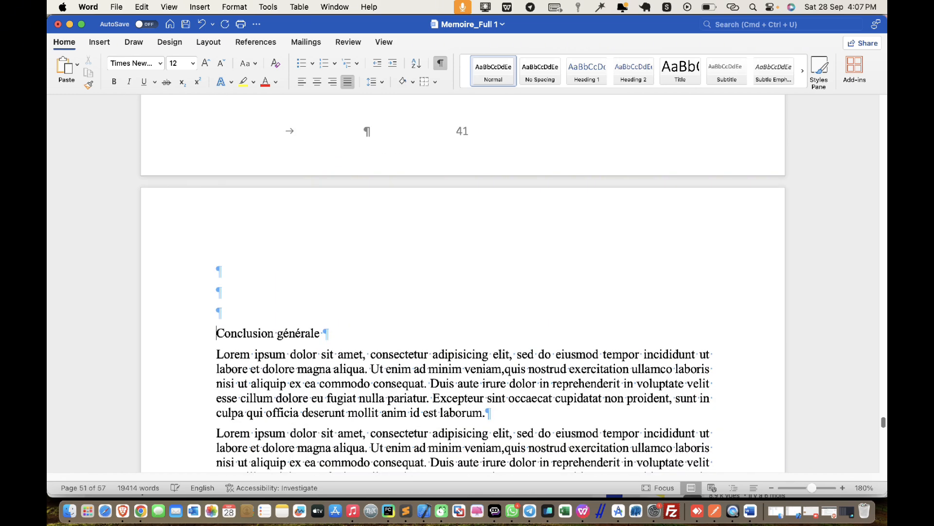
{"action": "key", "text": "BackSpace"}
{"action": "key", "text": "BackSpace"}
- Delete the five empty lines above "Postface" so the heading starts its page
{"action": "scroll", "coordinate": [462, 282], "scroll_direction": "down", "scroll_amount": 15}
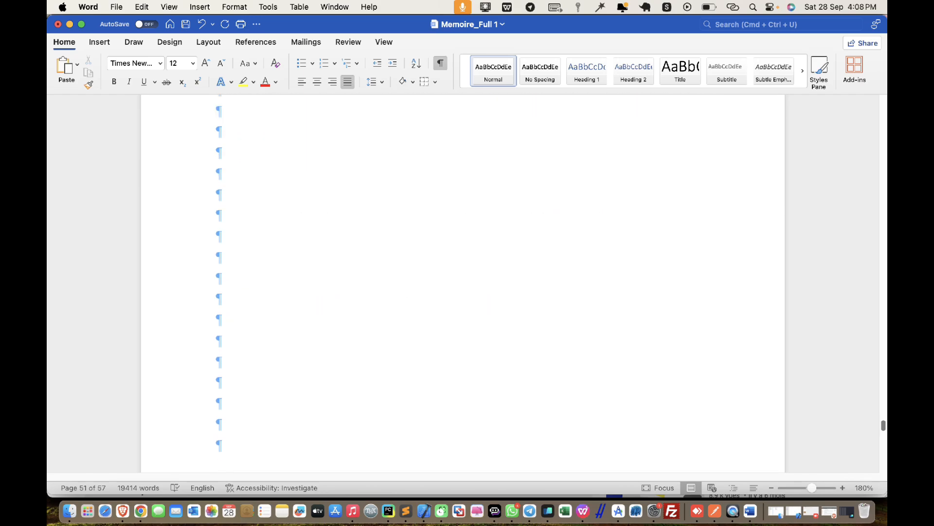
{"action": "scroll", "coordinate": [462, 283], "scroll_direction": "down", "scroll_amount": 18}
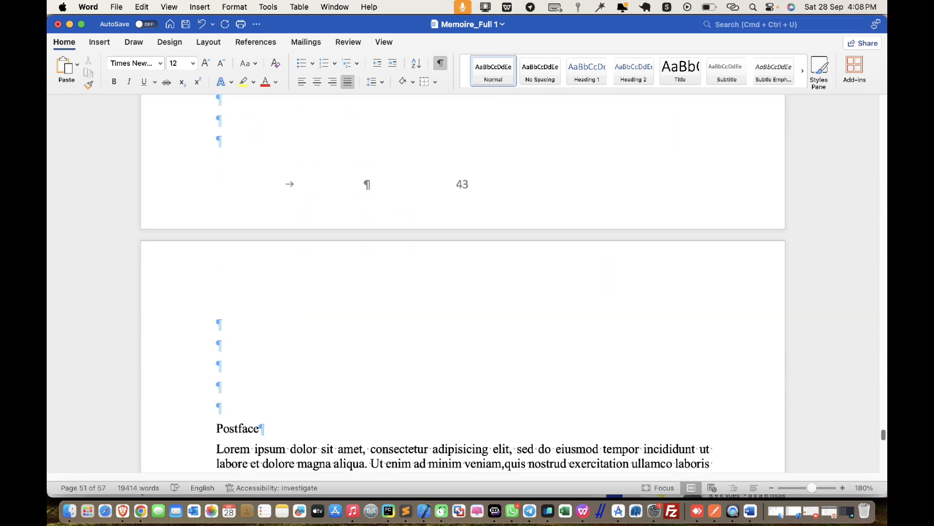
{"action": "scroll", "coordinate": [177, 305], "scroll_direction": "up", "scroll_amount": 3}
{"action": "left_click", "coordinate": [214, 333]}
{"action": "key", "text": "BackSpace"}
{"action": "key", "text": "BackSpace"}
{"action": "key", "text": "BackSpace"}
{"action": "key", "text": "BackSpace"}
{"action": "key", "text": "BackSpace"}
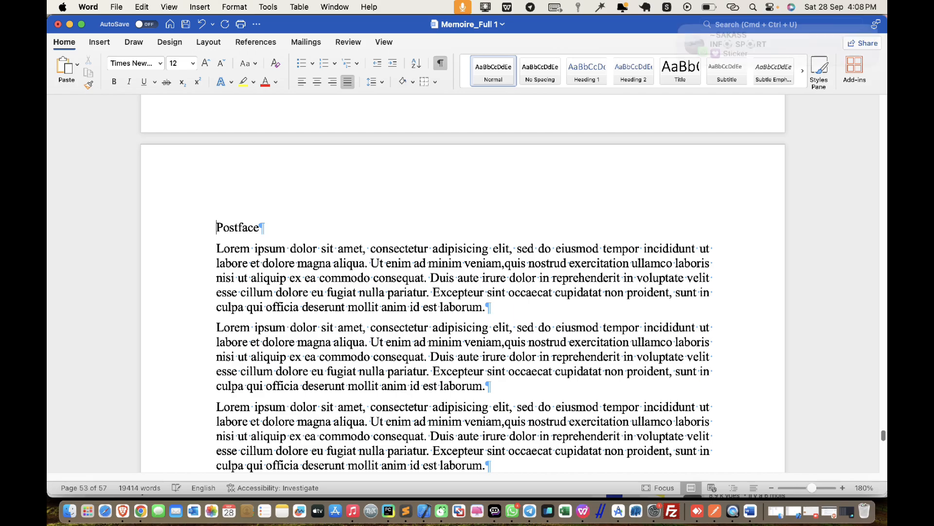
- Insert empty lines above "Bibliographie" to push the heading and its references onto a new page
{"action": "scroll", "coordinate": [462, 282], "scroll_direction": "down", "scroll_amount": 20}
{"action": "scroll", "coordinate": [102, 357], "scroll_direction": "up", "scroll_amount": 10}
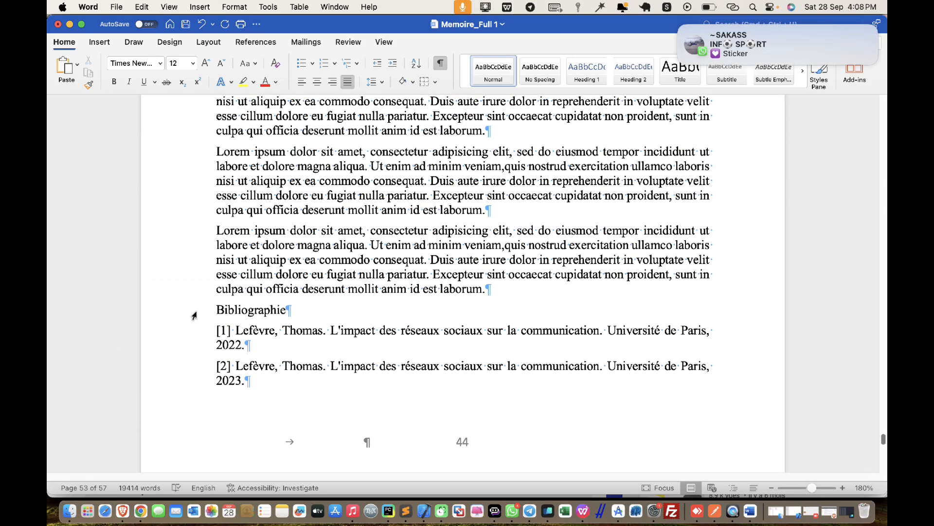
{"action": "left_click", "coordinate": [213, 309]}
{"action": "key", "text": "Return"}
{"action": "key", "text": "Return"}
{"action": "key", "text": "Return"}
{"action": "key", "text": "Return"}
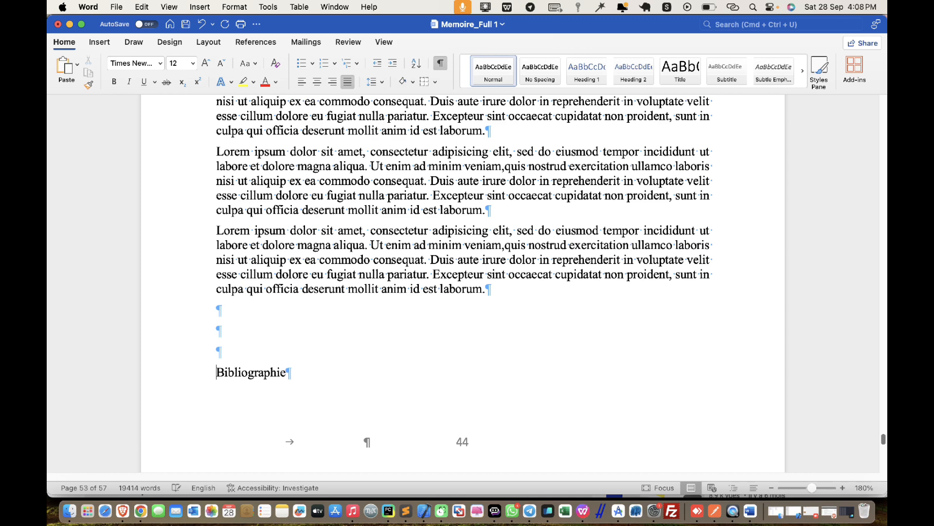
{"action": "key", "text": "Return"}
- Insert five empty lines before the continuous section break preceding "Annexes" so it starts a new page, and save the document
{"action": "scroll", "coordinate": [462, 283], "scroll_direction": "down", "scroll_amount": 15}
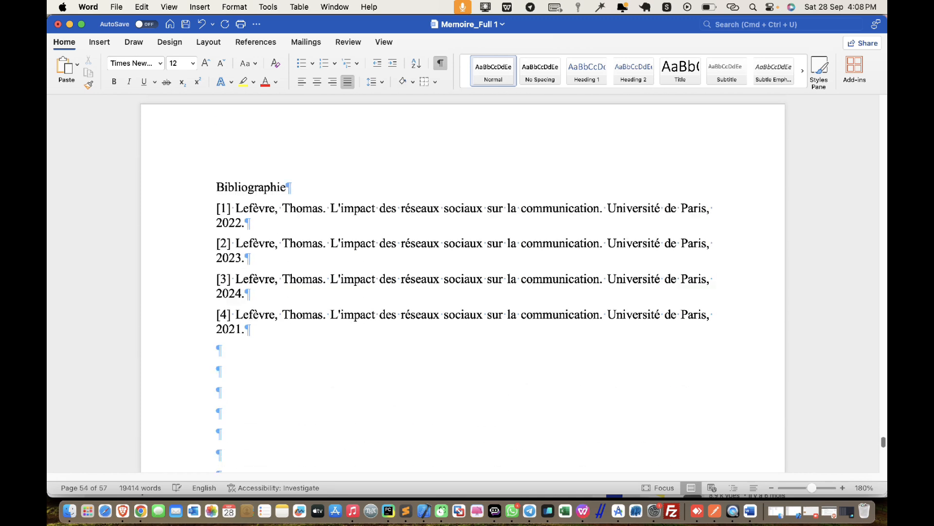
{"action": "scroll", "coordinate": [191, 294], "scroll_direction": "down", "scroll_amount": 1}
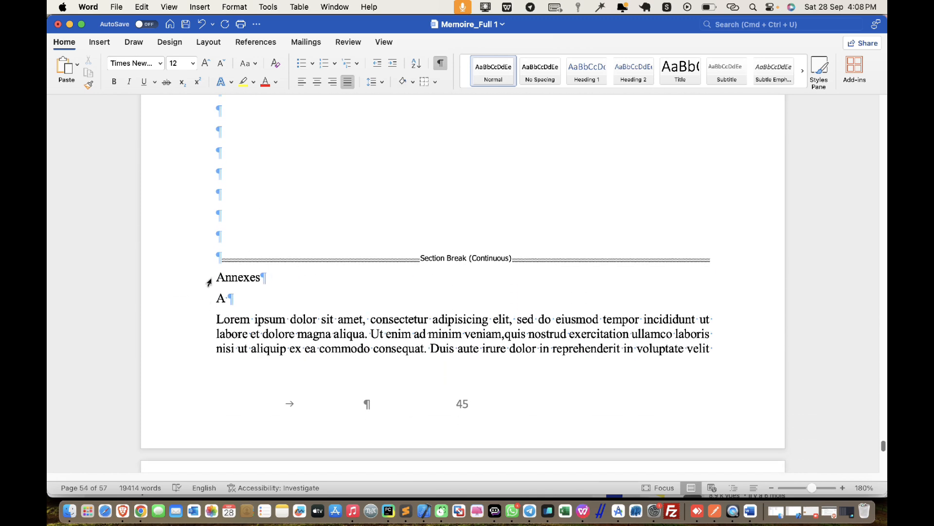
{"action": "left_click", "coordinate": [227, 256]}
{"action": "key", "text": "Return"}
{"action": "key", "text": "Return"}
{"action": "key", "text": "Return"}
{"action": "key", "text": "Return"}
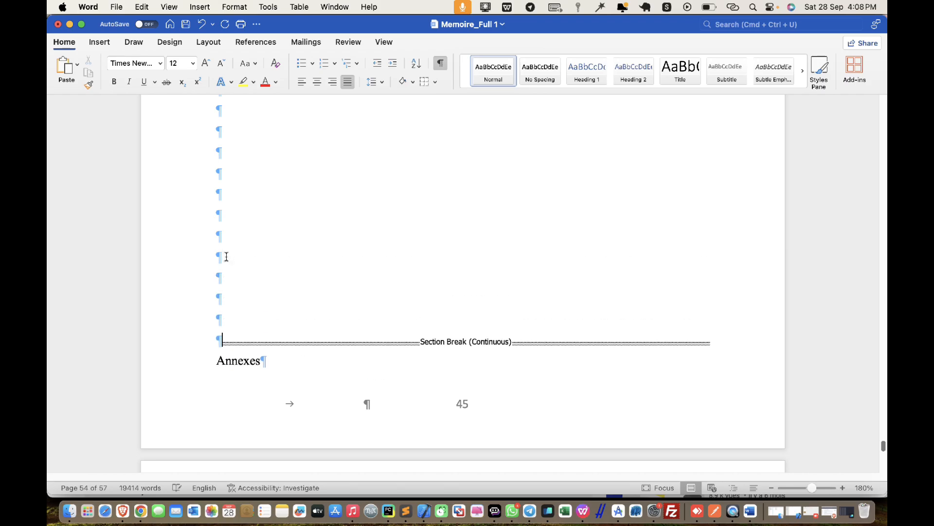
{"action": "key", "text": "Return"}
{"action": "scroll", "coordinate": [226, 257], "scroll_direction": "down", "scroll_amount": 15}
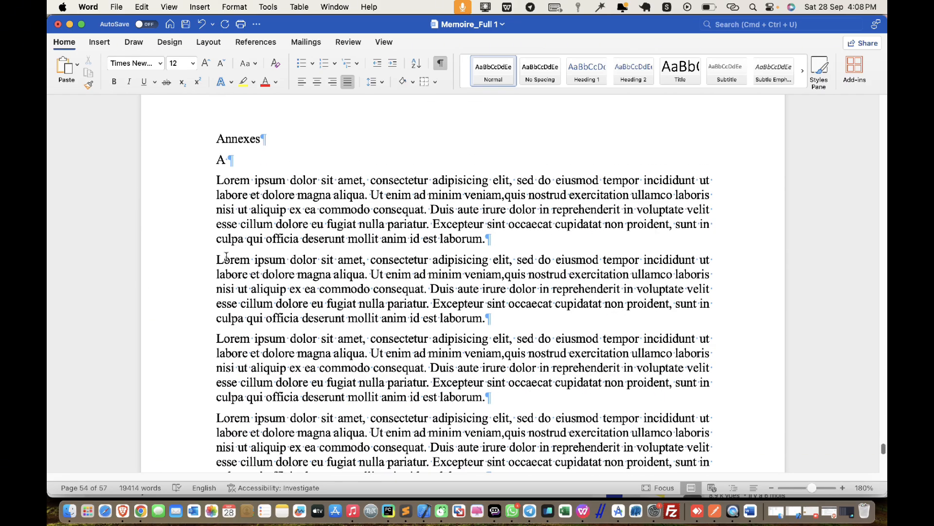
{"action": "scroll", "coordinate": [226, 256], "scroll_direction": "down", "scroll_amount": 10}
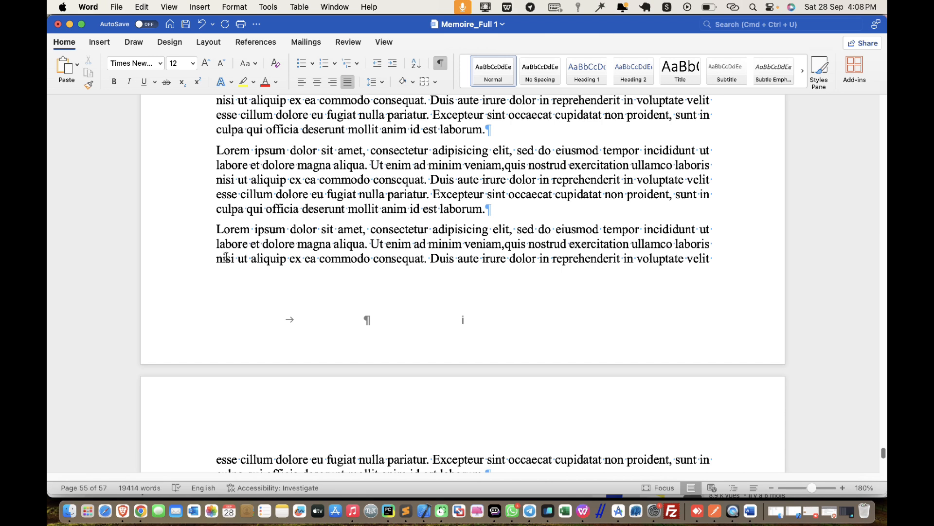
{"action": "key", "text": "super+s"}
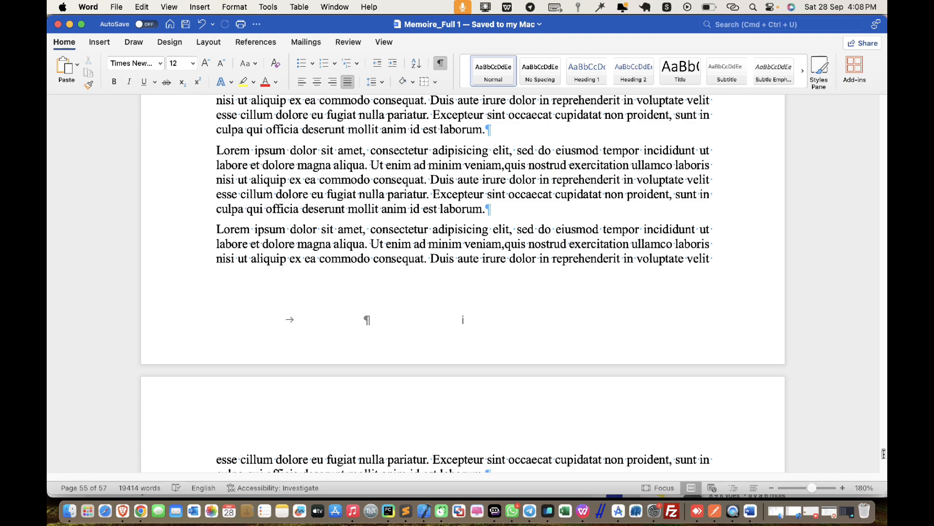
- Centre the contents of the cover page's "Presenté par" and "Dirigé par" table both horizontally and vertically in their cells
{"action": "scroll", "coordinate": [884, 454], "scroll_direction": "up", "scroll_amount": 20}
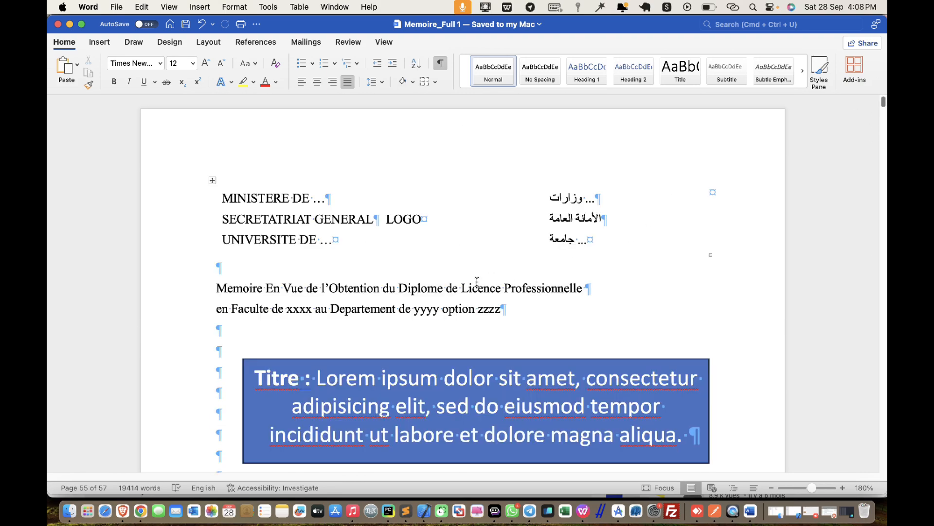
{"action": "scroll", "coordinate": [398, 263], "scroll_direction": "down", "scroll_amount": 10}
{"action": "left_click", "coordinate": [348, 198]}
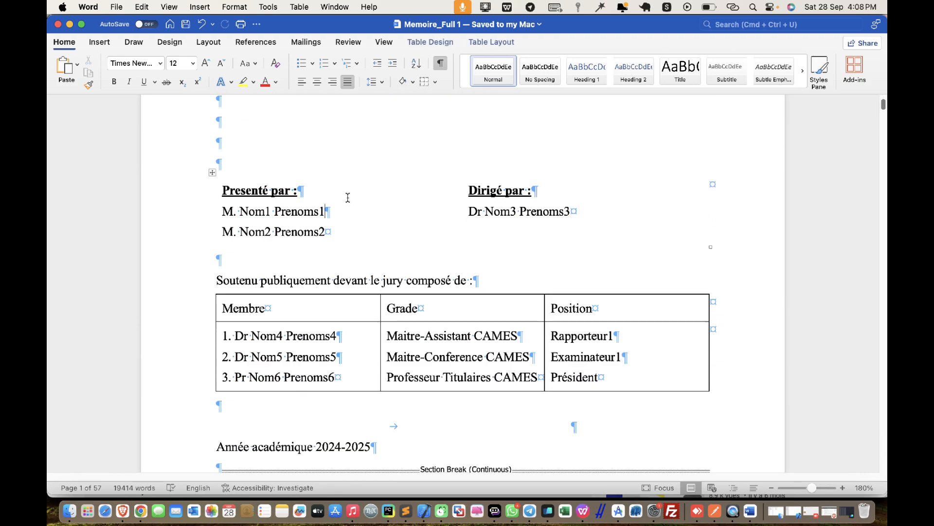
{"action": "left_click", "coordinate": [213, 173]}
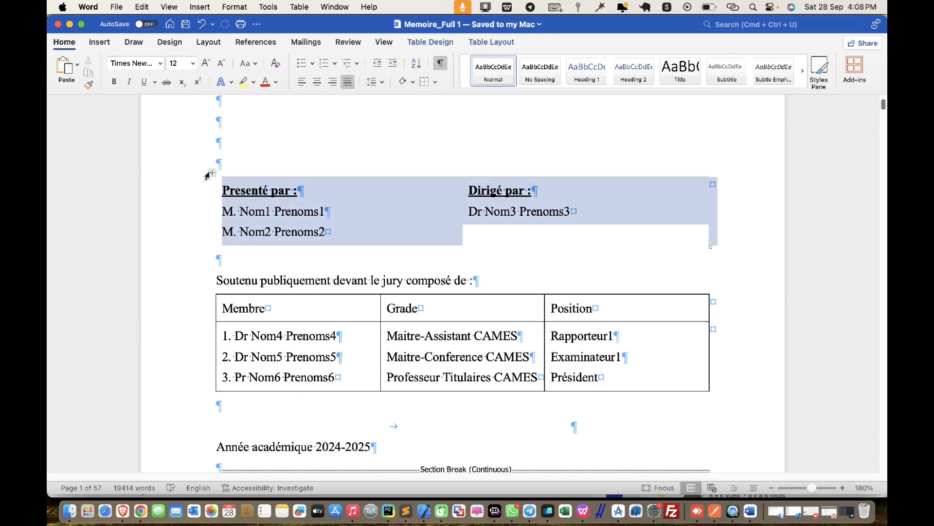
{"action": "left_click", "coordinate": [317, 82]}
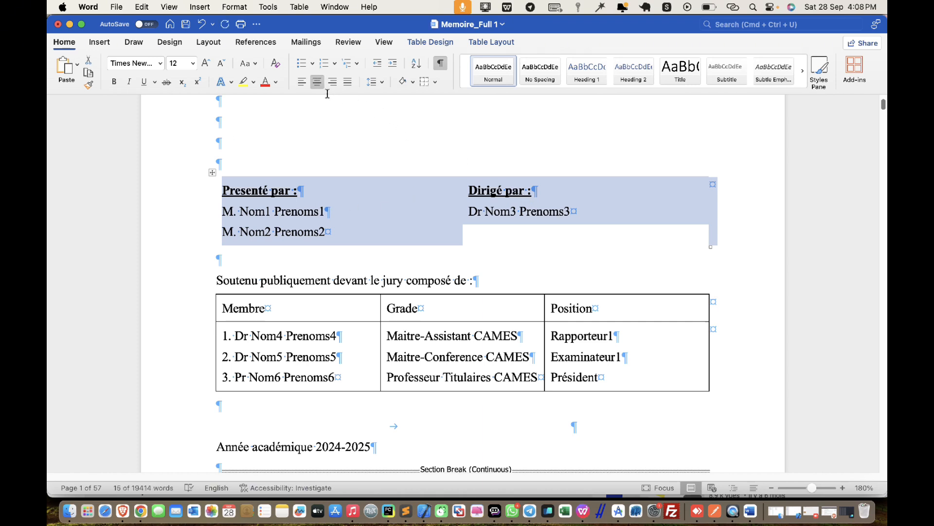
{"action": "left_click", "coordinate": [489, 43]}
{"action": "left_click", "coordinate": [671, 73]}
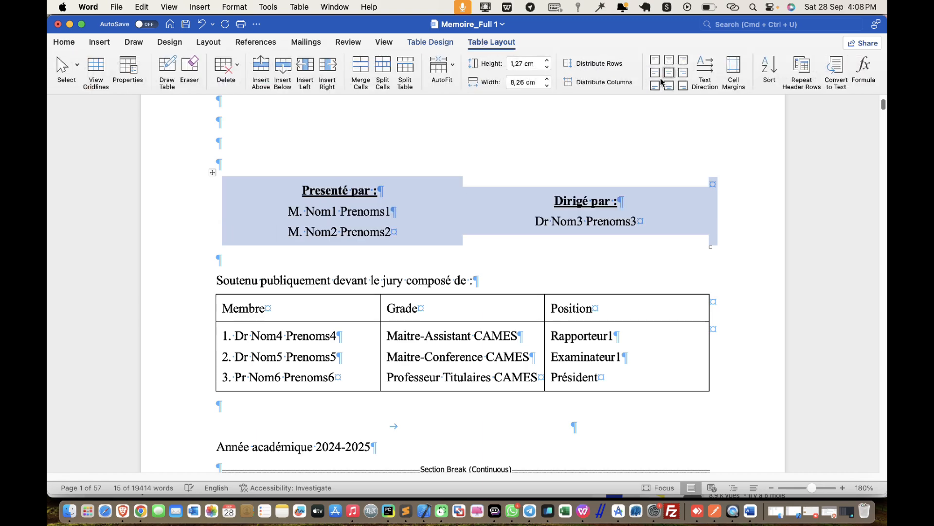
- Centre the contents of the whole jury table horizontally and vertically in their cells
{"action": "scroll", "coordinate": [466, 242], "scroll_direction": "down", "scroll_amount": 3}
{"action": "left_click", "coordinate": [286, 219]}
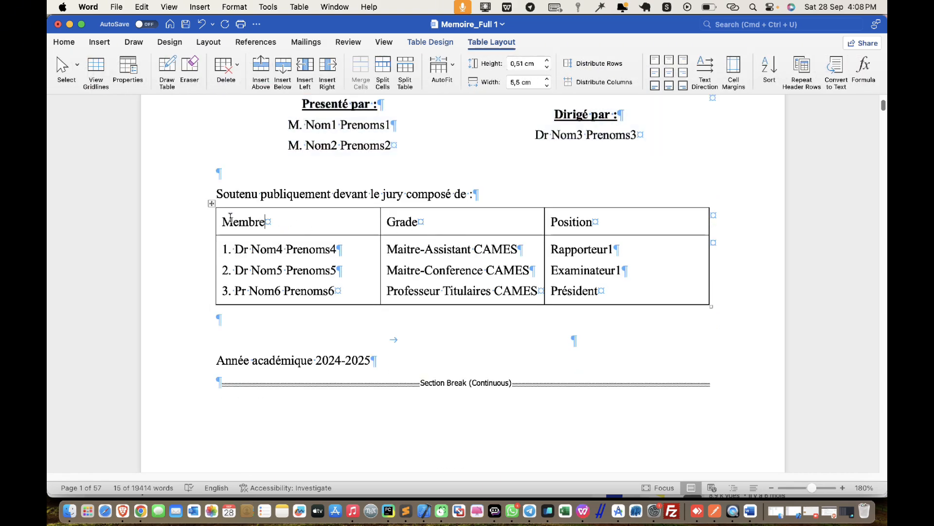
{"action": "left_click", "coordinate": [212, 205]}
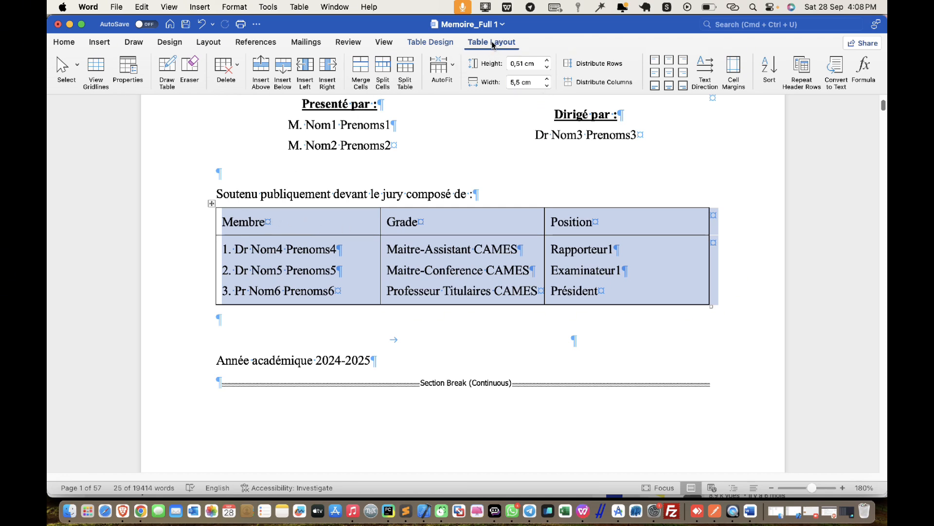
{"action": "left_click", "coordinate": [670, 74]}
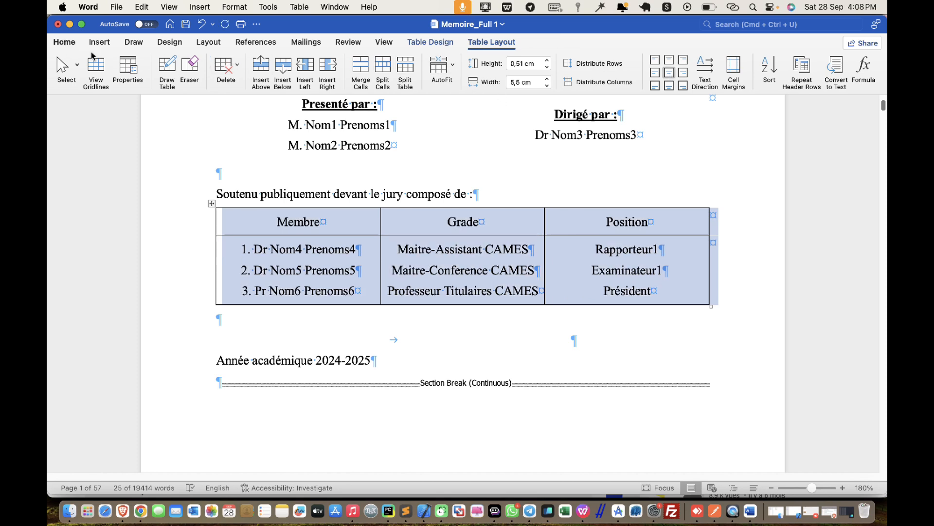
- Apply the No Spacing style to the whole jury table
{"action": "left_click", "coordinate": [64, 43]}
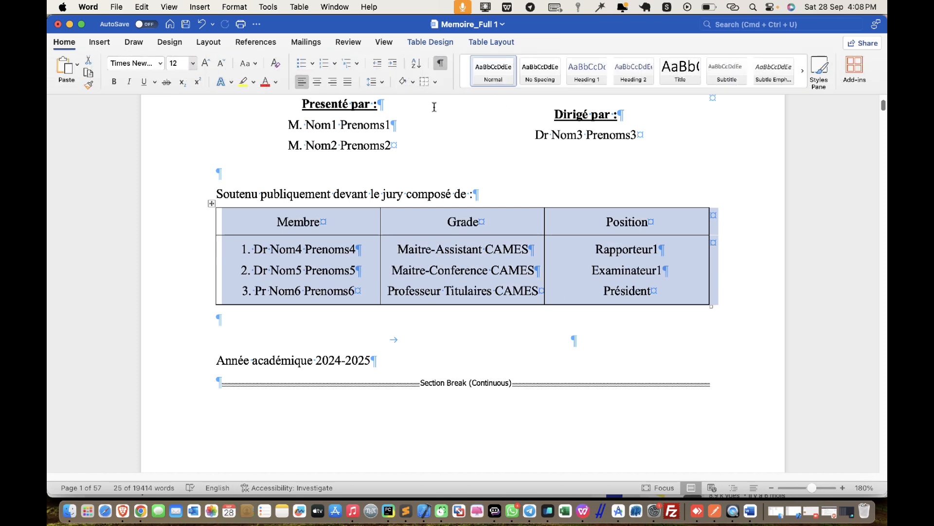
{"action": "left_click", "coordinate": [546, 79]}
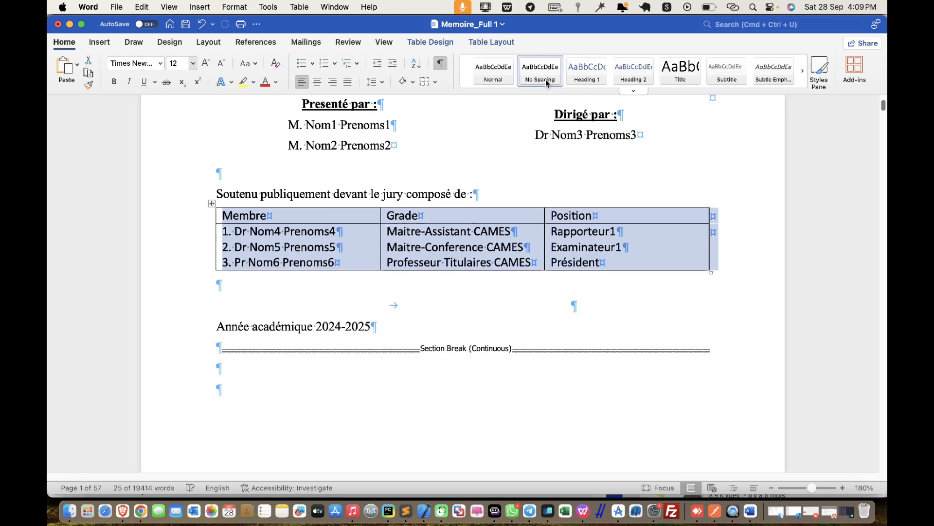
{"action": "scroll", "coordinate": [438, 266], "scroll_direction": "down", "scroll_amount": 1}
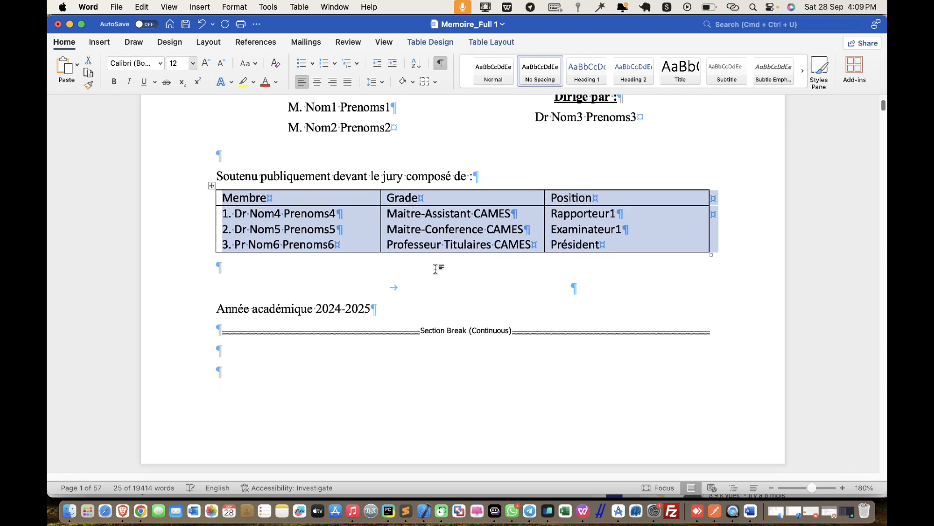
- Centre the line "Année académique 2024-2025" on the cover page
{"action": "left_click", "coordinate": [372, 149]}
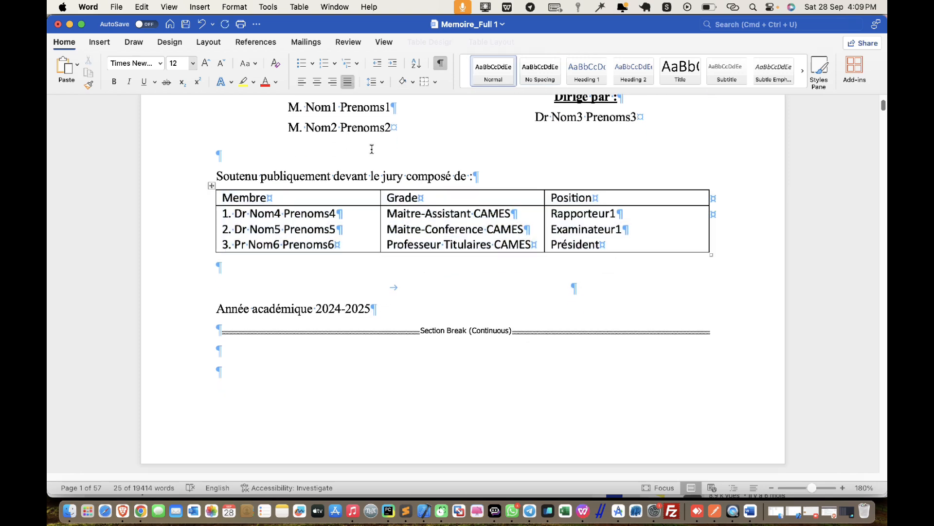
{"action": "left_click", "coordinate": [317, 81]}
- Insert two empty lines before the continuous section break preceding "Préface", and delete that section break
{"action": "scroll", "coordinate": [481, 241], "scroll_direction": "down", "scroll_amount": 5}
{"action": "scroll", "coordinate": [481, 242], "scroll_direction": "down", "scroll_amount": 10}
{"action": "scroll", "coordinate": [472, 236], "scroll_direction": "up", "scroll_amount": 2}
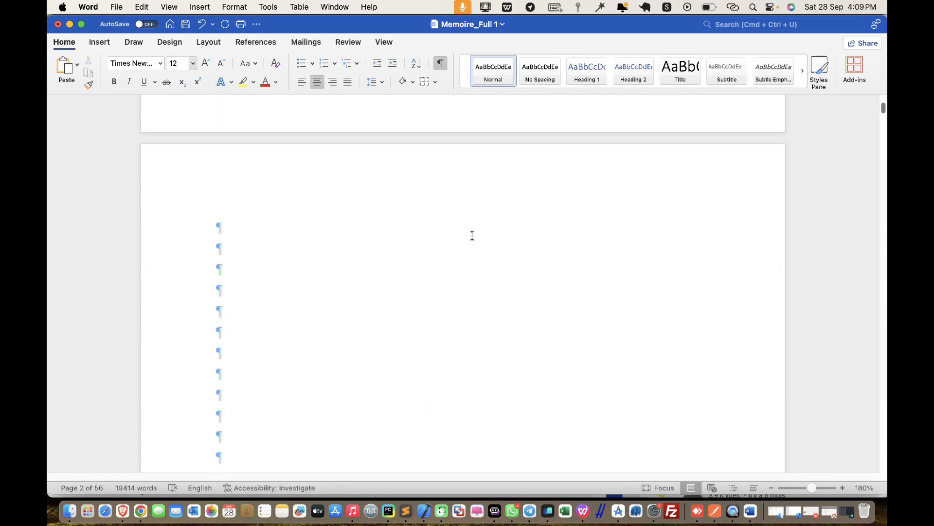
{"action": "scroll", "coordinate": [472, 236], "scroll_direction": "up", "scroll_amount": 3}
{"action": "double_click", "coordinate": [470, 214]}
{"action": "scroll", "coordinate": [470, 238], "scroll_direction": "down", "scroll_amount": 2}
{"action": "scroll", "coordinate": [470, 265], "scroll_direction": "down", "scroll_amount": 15}
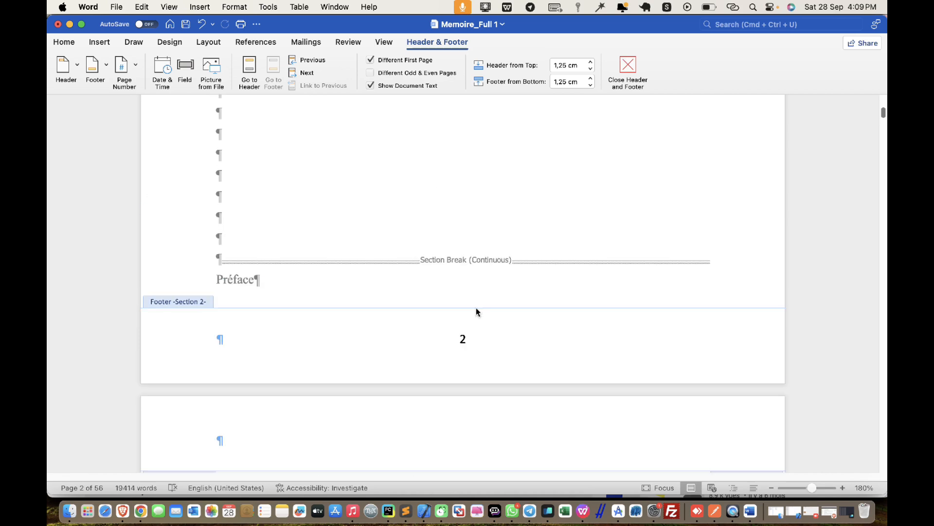
{"action": "double_click", "coordinate": [236, 263]}
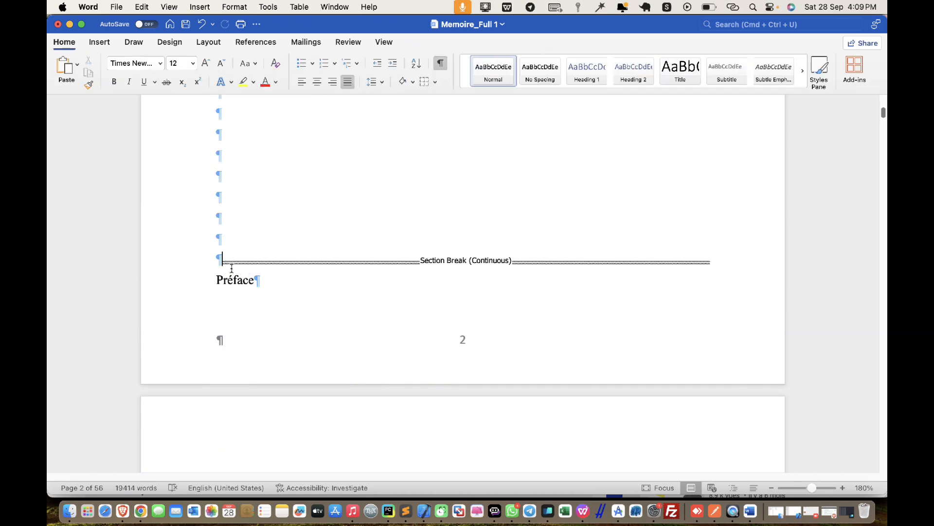
{"action": "key", "text": "Return"}
{"action": "key", "text": "Return"}
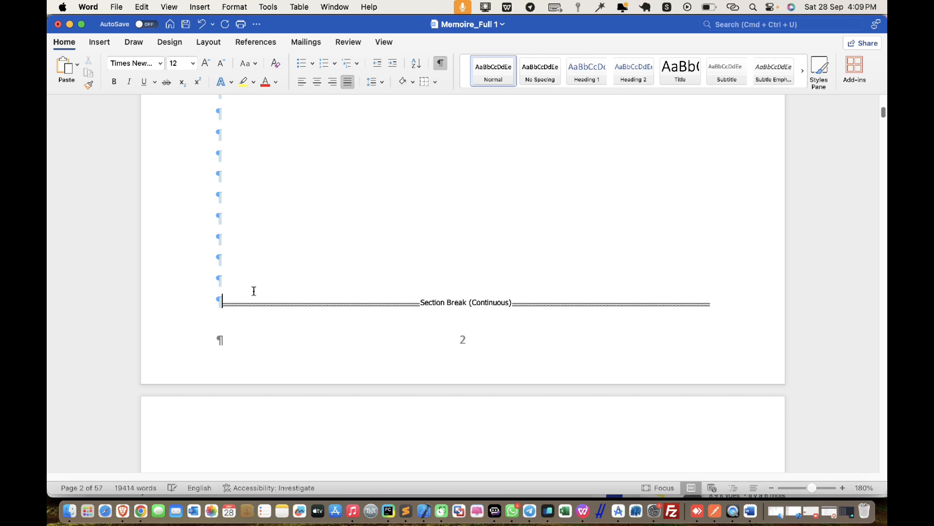
{"action": "key", "text": "Delete"}
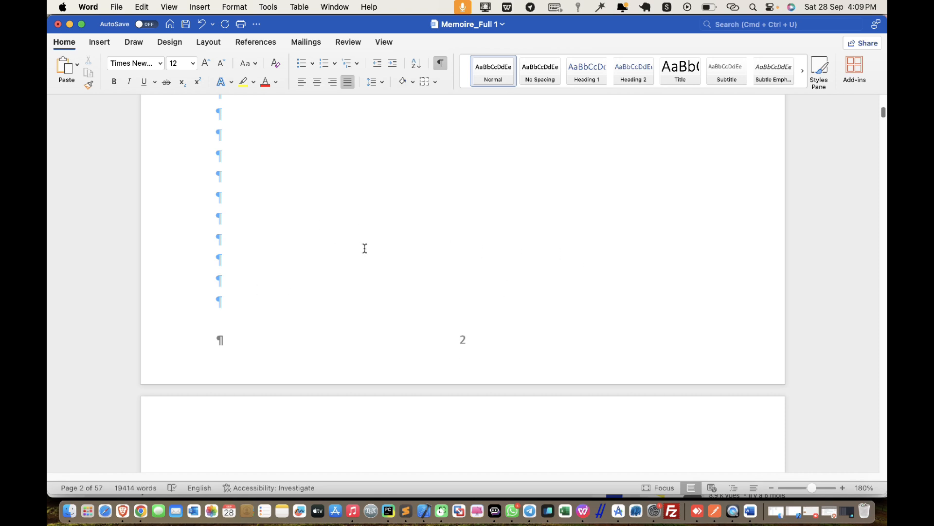
- Insert two empty lines before the continuous section break below "Année académique 2024-2025" on the cover page
{"action": "scroll", "coordinate": [462, 263], "scroll_direction": "up", "scroll_amount": 15}
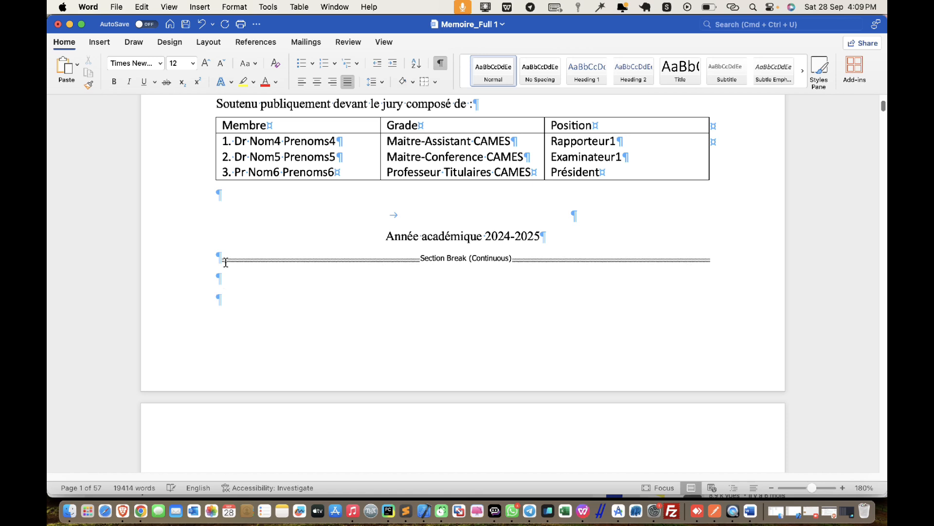
{"action": "key", "text": "Return"}
{"action": "key", "text": "Return"}
{"action": "key", "text": "Return"}
{"action": "key", "text": "BackSpace"}
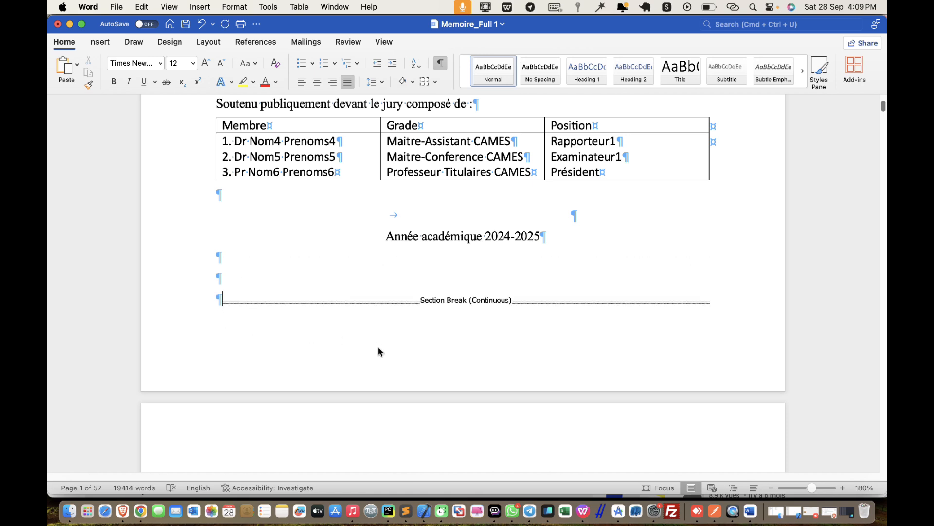
- Delete the empty lines before the continuous section break preceding "Préface" so the heading starts its page
{"action": "double_click", "coordinate": [378, 346]}
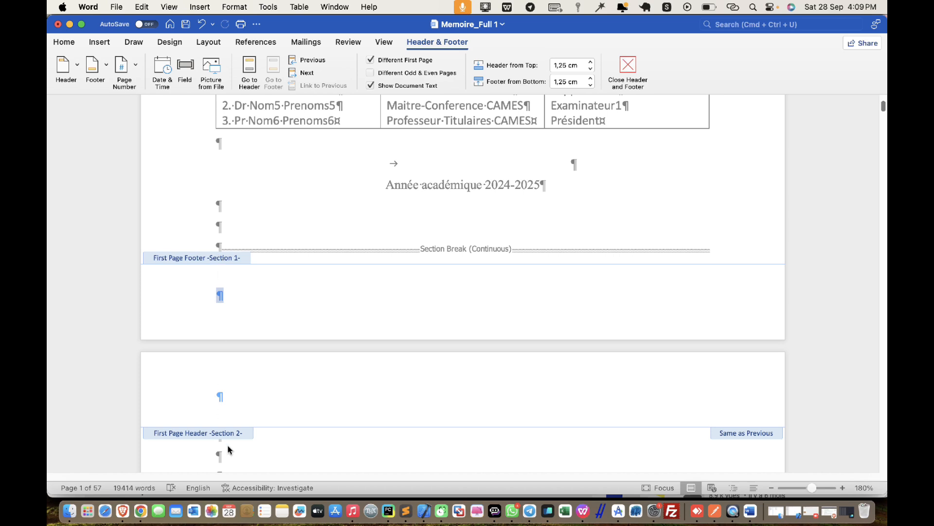
{"action": "scroll", "coordinate": [421, 372], "scroll_direction": "down", "scroll_amount": 15}
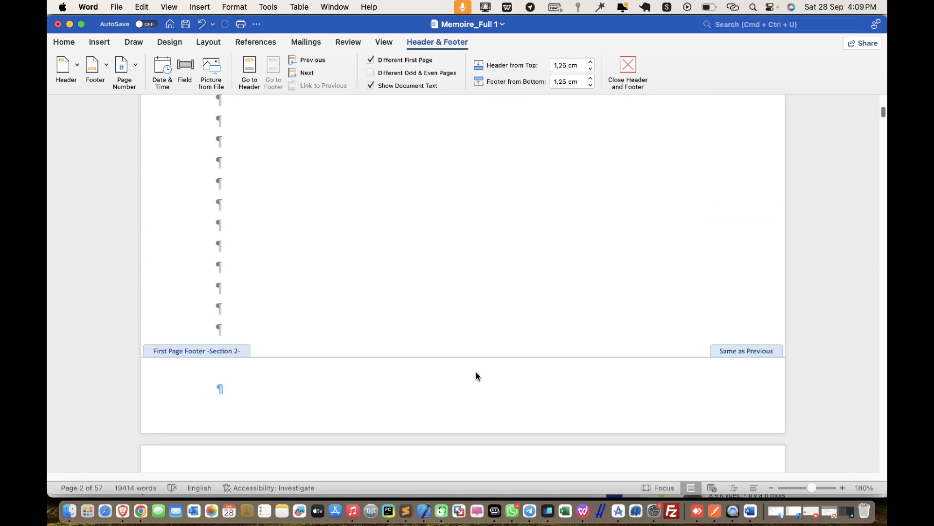
{"action": "left_click", "coordinate": [497, 239]}
{"action": "scroll", "coordinate": [465, 290], "scroll_direction": "down", "scroll_amount": 5}
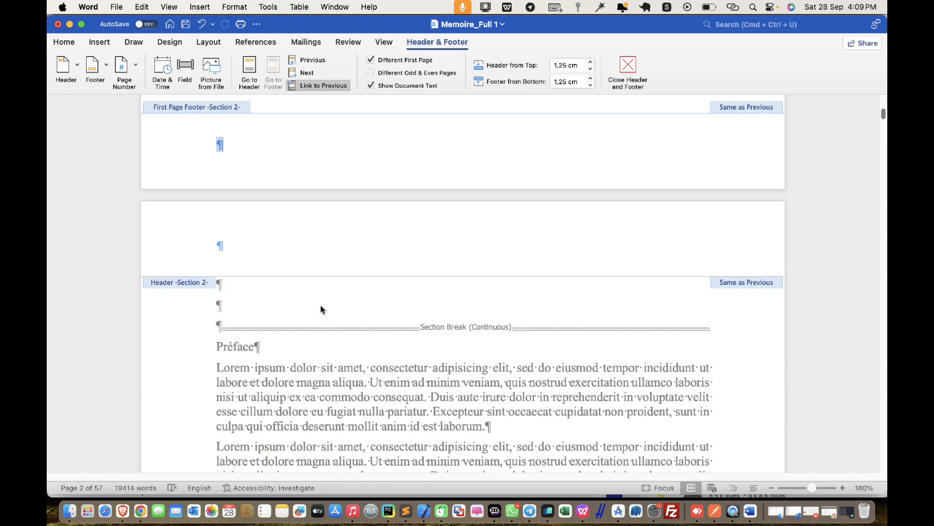
{"action": "double_click", "coordinate": [224, 329]}
{"action": "key", "text": "BackSpace"}
{"action": "key", "text": "BackSpace"}
{"action": "key", "text": "BackSpace"}
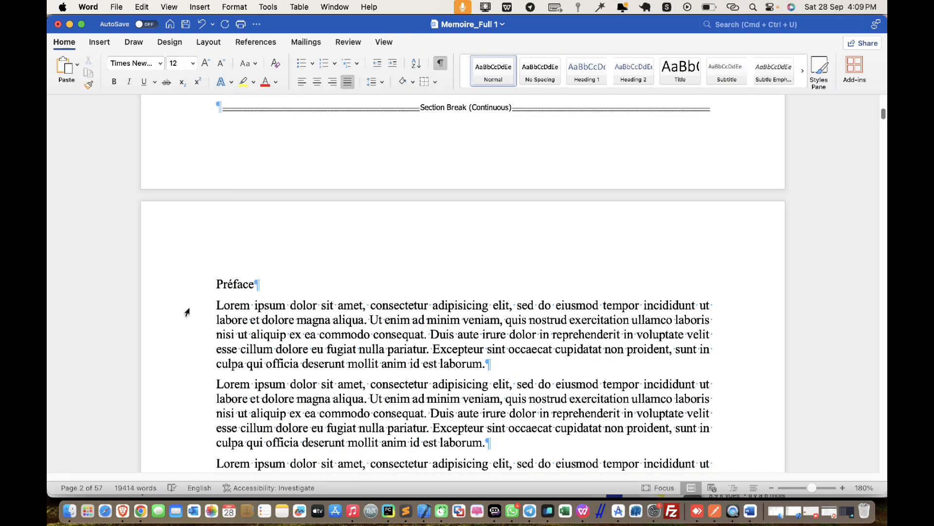
- Check the headers and footers of the sections around "Préface", and save the document
{"action": "double_click", "coordinate": [299, 155]}
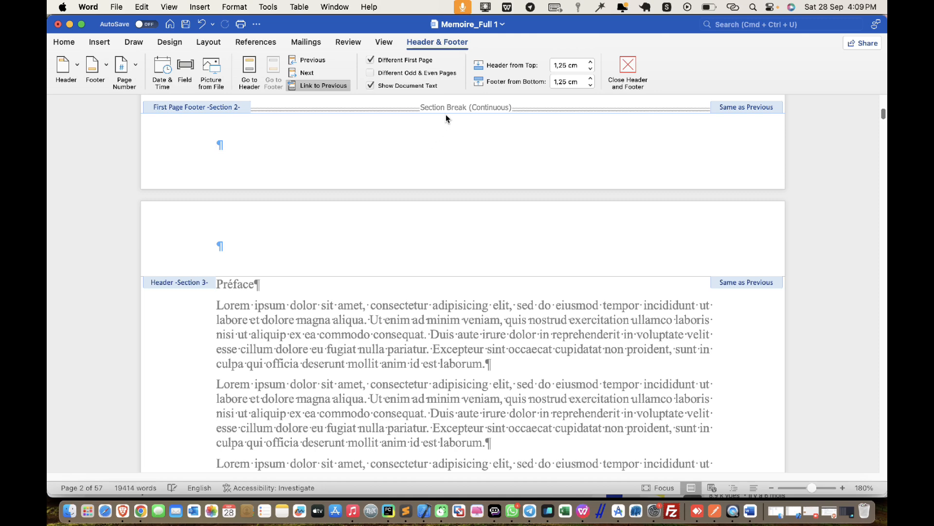
{"action": "scroll", "coordinate": [485, 331], "scroll_direction": "down", "scroll_amount": 15}
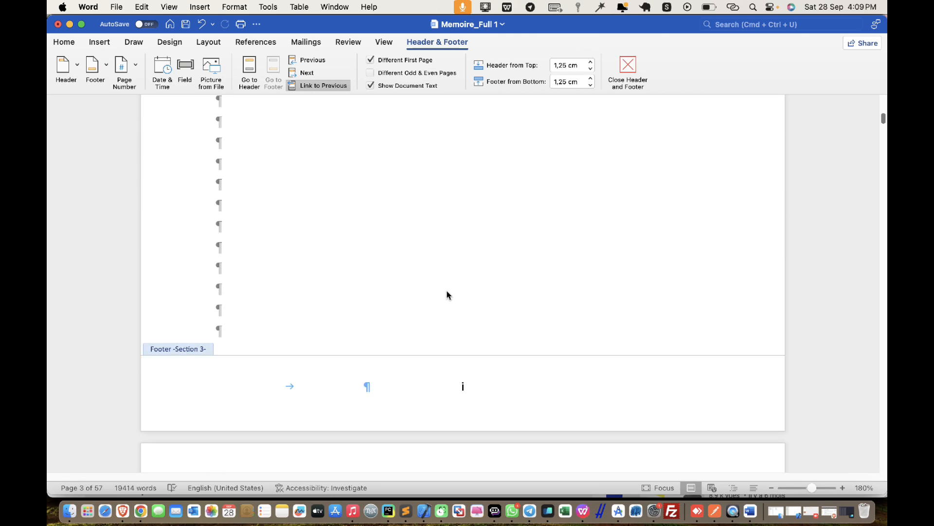
{"action": "scroll", "coordinate": [422, 186], "scroll_direction": "up", "scroll_amount": 15}
{"action": "double_click", "coordinate": [421, 186]}
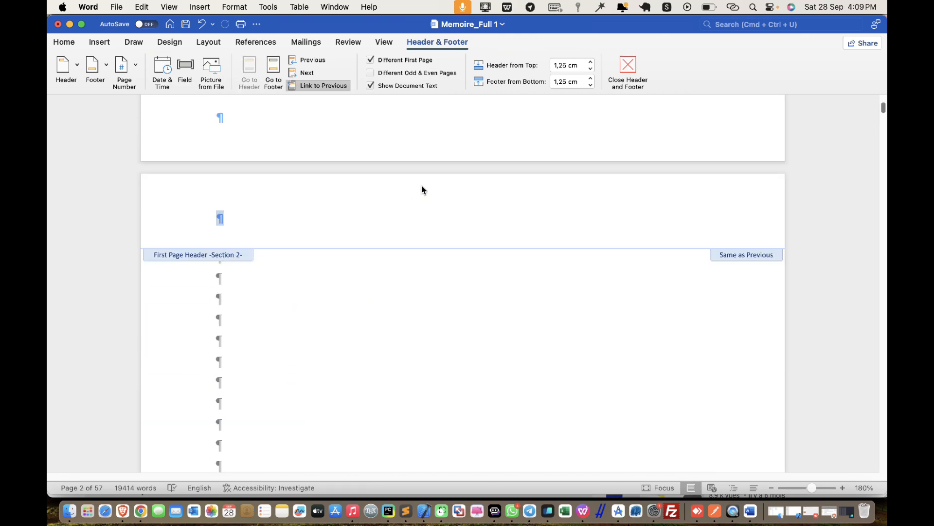
{"action": "key", "text": "super+s"}
- Leave header and footer editing and hide the formatting marks throughout the document
{"action": "scroll", "coordinate": [427, 228], "scroll_direction": "up", "scroll_amount": 10}
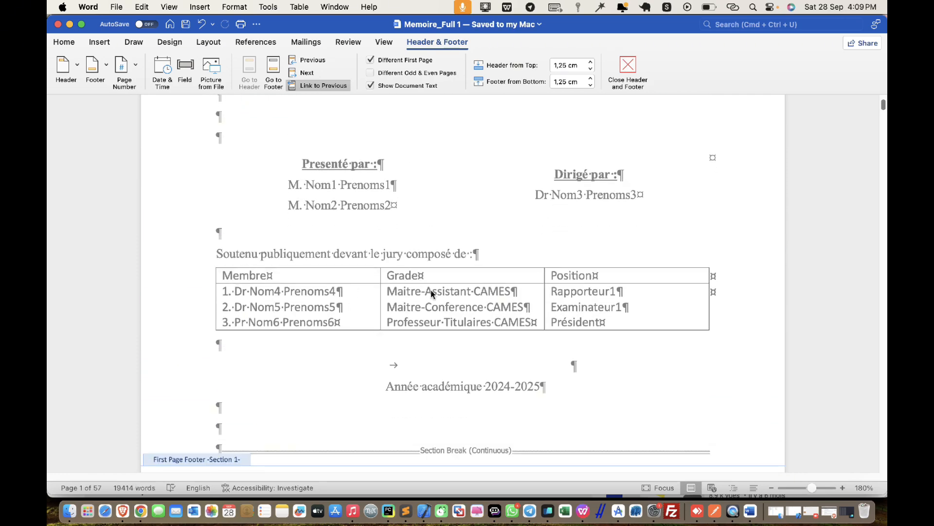
{"action": "left_click", "coordinate": [293, 276]}
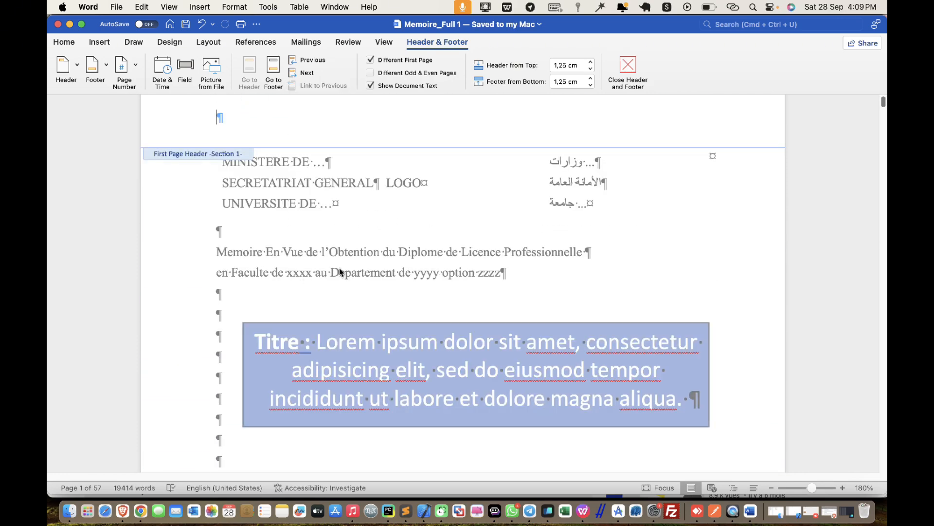
{"action": "key", "text": "Escape"}
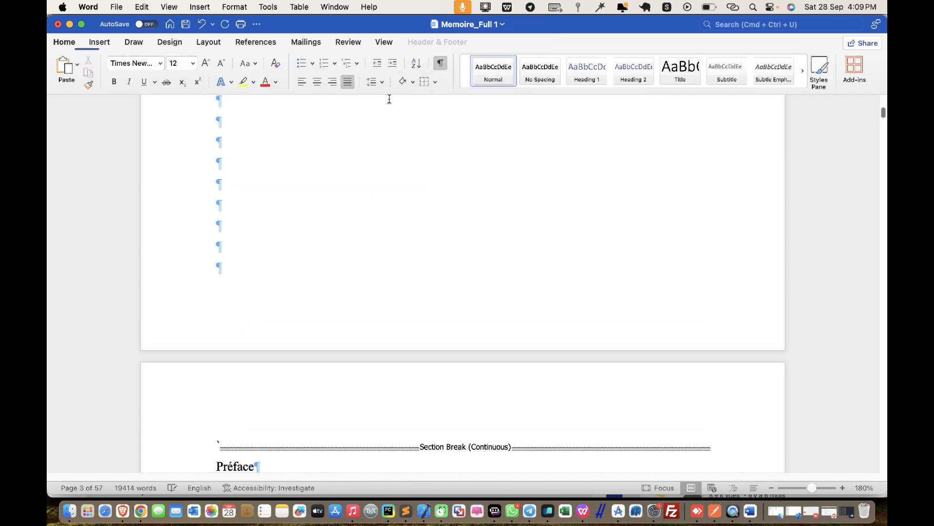
{"action": "left_click", "coordinate": [440, 62]}
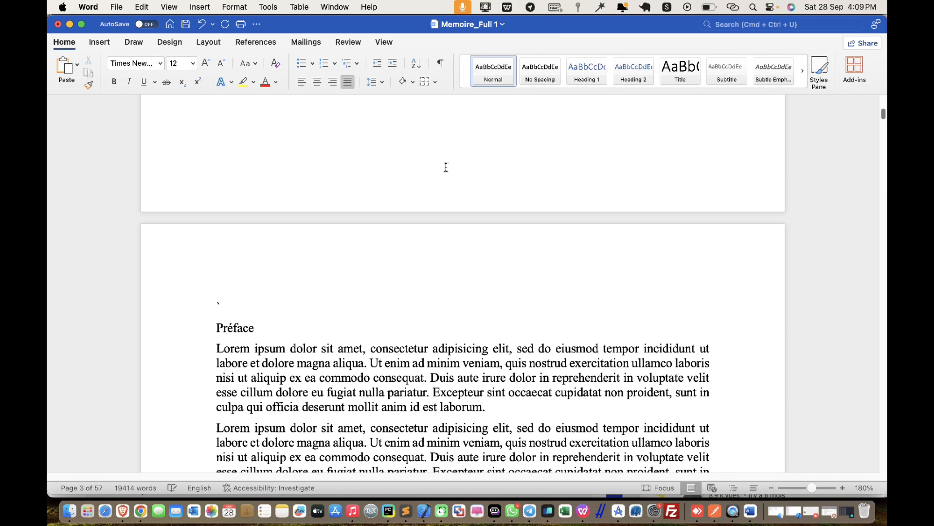
- Select the whole jury table on the cover page and bring up its table layout options
{"action": "scroll", "coordinate": [438, 222], "scroll_direction": "up", "scroll_amount": 5}
{"action": "scroll", "coordinate": [447, 231], "scroll_direction": "up", "scroll_amount": 10}
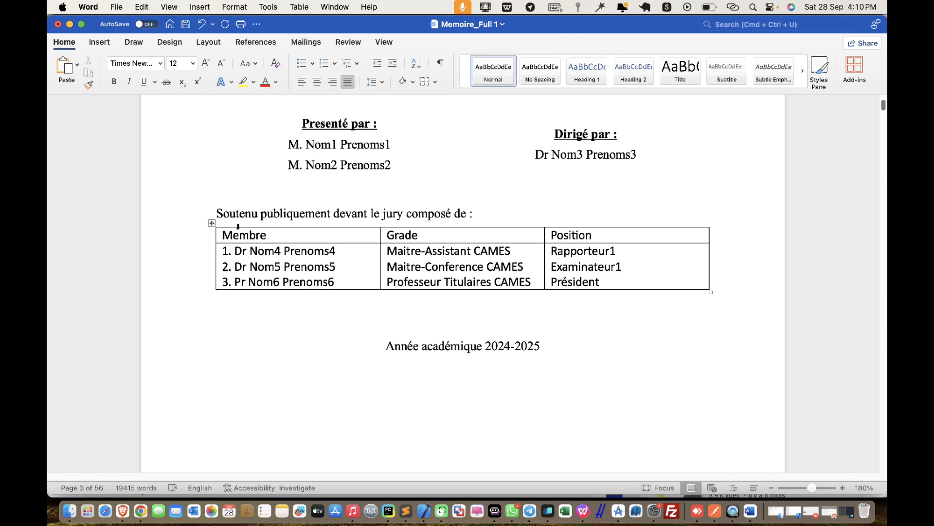
{"action": "left_click", "coordinate": [211, 224]}
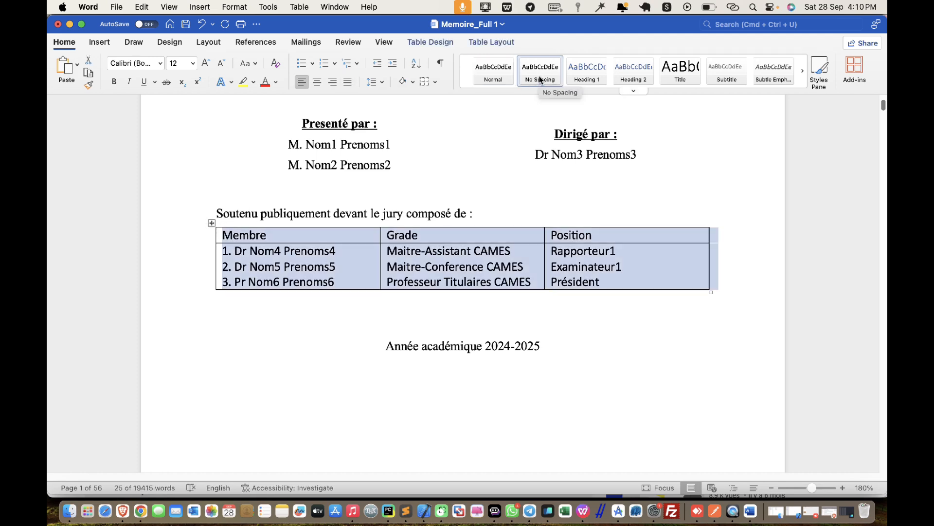
{"action": "left_click", "coordinate": [483, 43]}
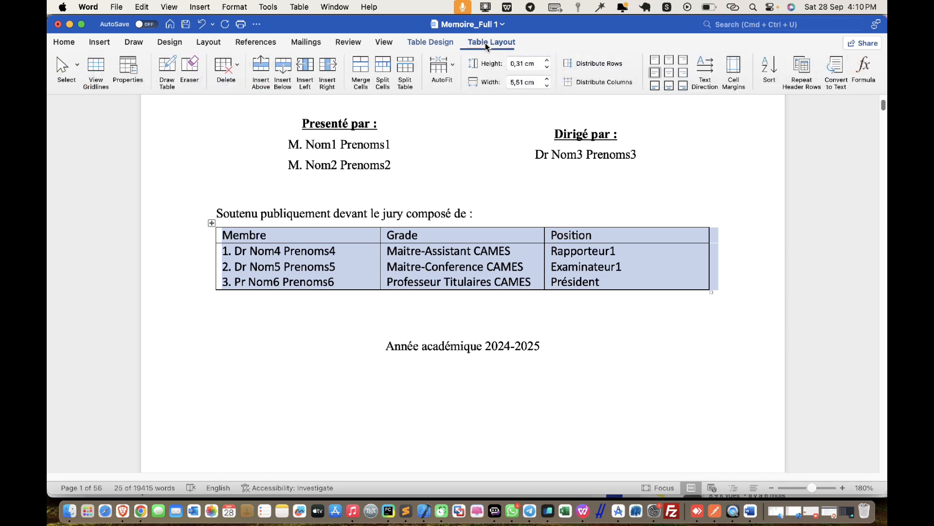
- Centre the text in all cells of the jury members table and save the document
{"action": "left_click", "coordinate": [670, 72]}
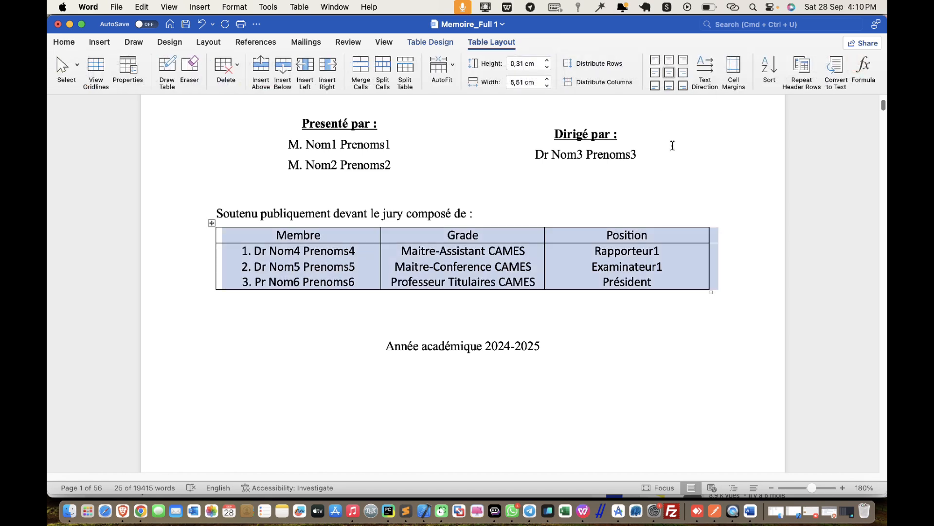
{"action": "left_click", "coordinate": [624, 331]}
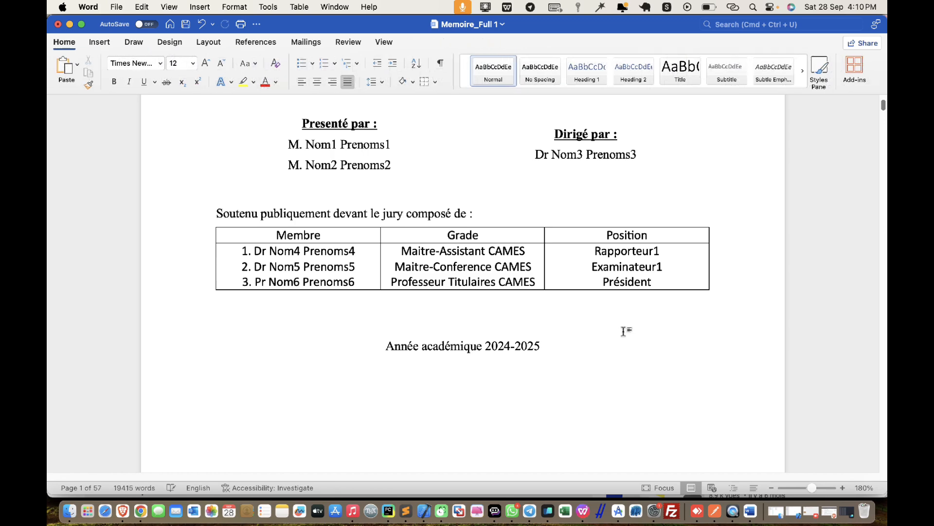
{"action": "key", "text": "super+s"}
- Mark the "Préface" heading as Level 1 for the table of contents
{"action": "scroll", "coordinate": [523, 347], "scroll_direction": "down", "scroll_amount": 3}
{"action": "scroll", "coordinate": [523, 347], "scroll_direction": "down", "scroll_amount": 15}
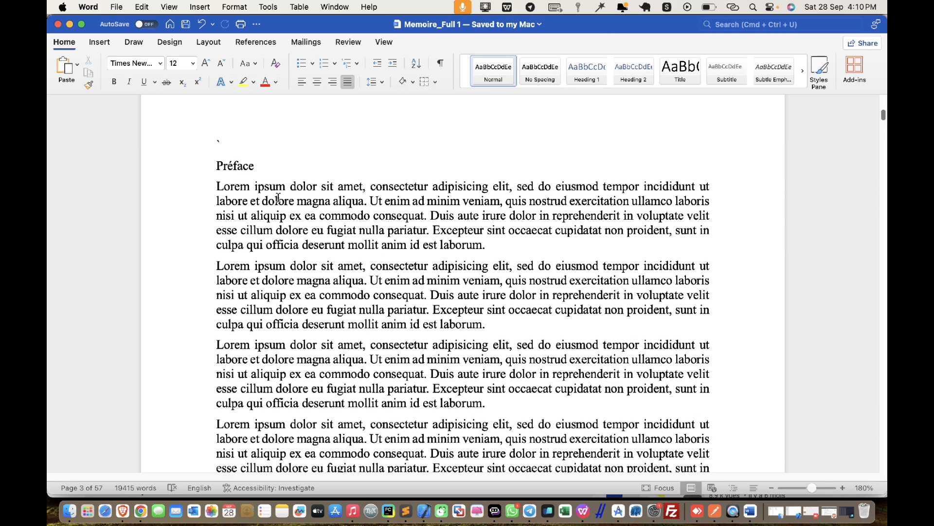
{"action": "scroll", "coordinate": [267, 180], "scroll_direction": "up", "scroll_amount": 3}
{"action": "left_click", "coordinate": [178, 264]}
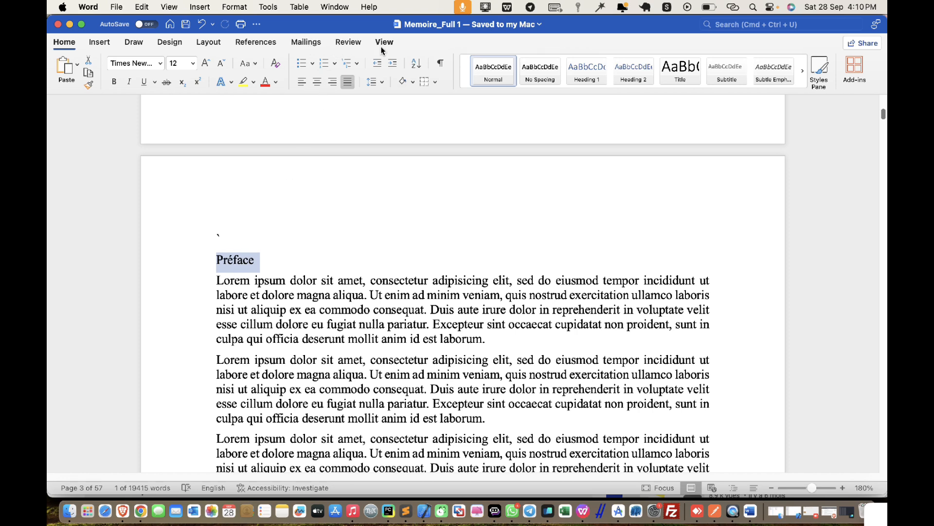
{"action": "left_click", "coordinate": [269, 45]}
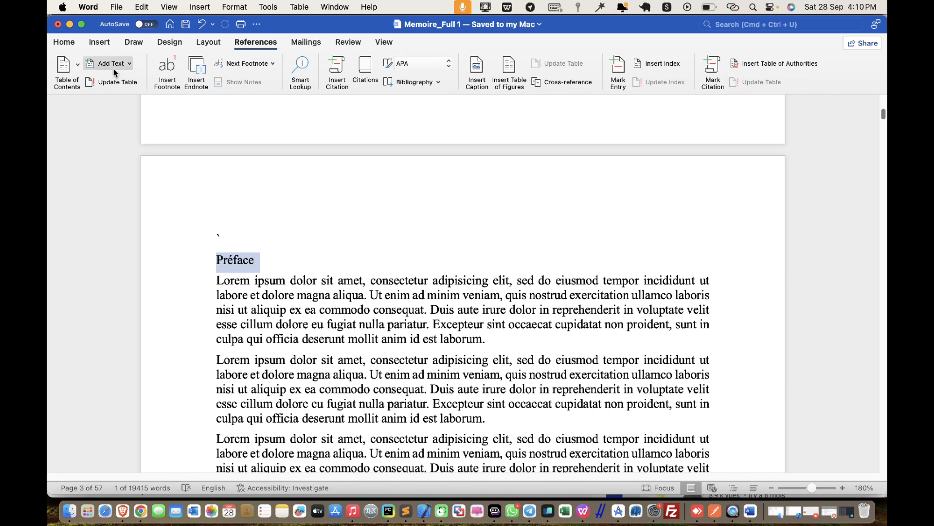
{"action": "left_click", "coordinate": [118, 68]}
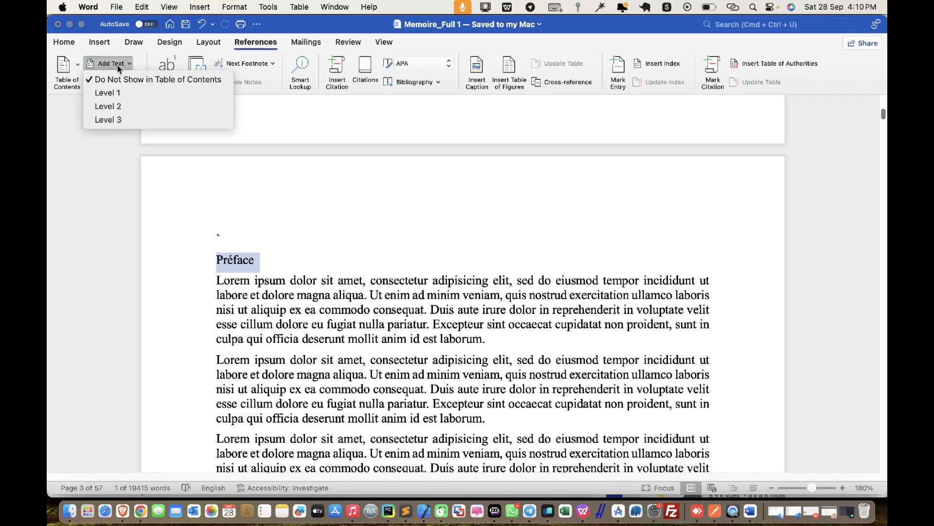
{"action": "left_click", "coordinate": [122, 94]}
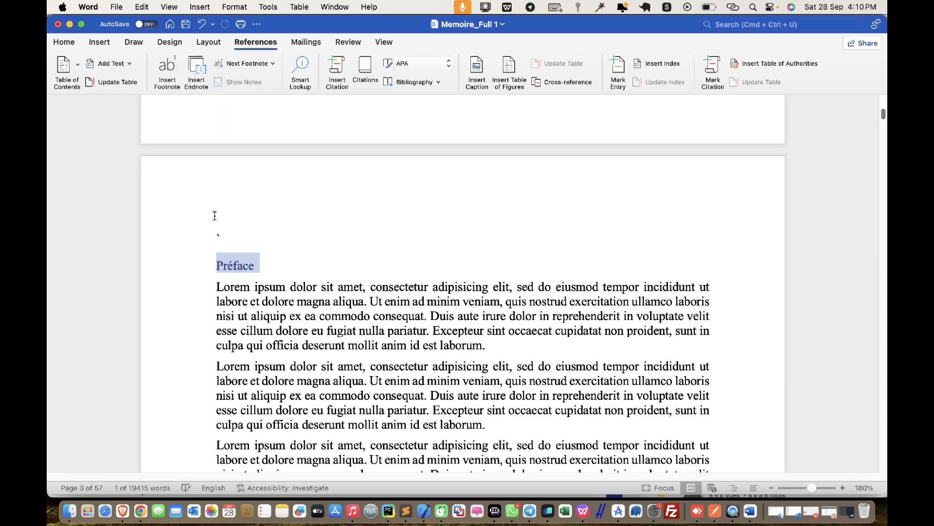
- Remove the empty line above "Remerciements" and mark that heading as Level 1 for the table of contents
{"action": "scroll", "coordinate": [261, 265], "scroll_direction": "down", "scroll_amount": 10}
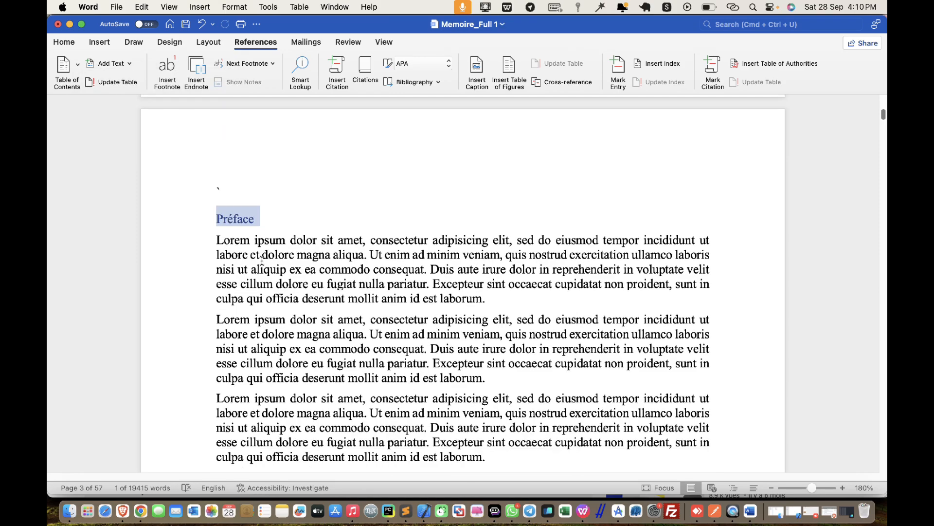
{"action": "scroll", "coordinate": [262, 260], "scroll_direction": "down", "scroll_amount": 5}
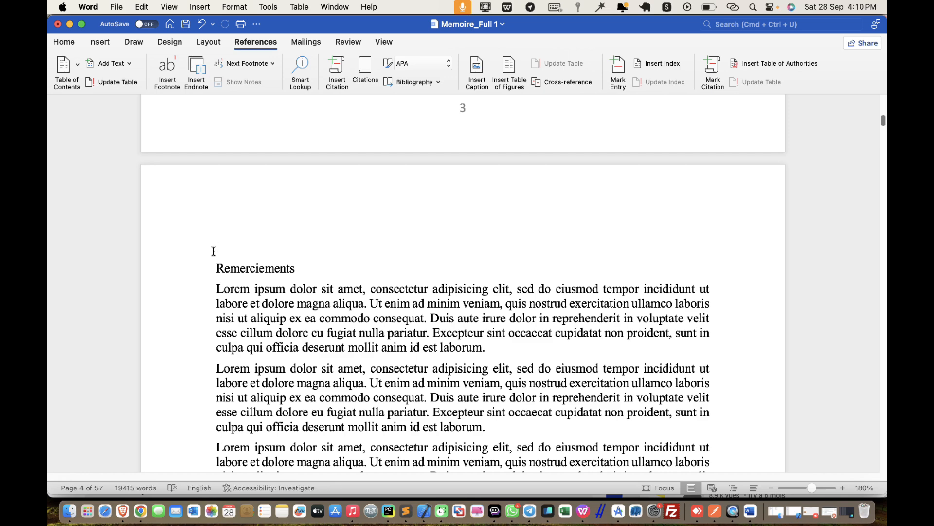
{"action": "key", "text": "super+z"}
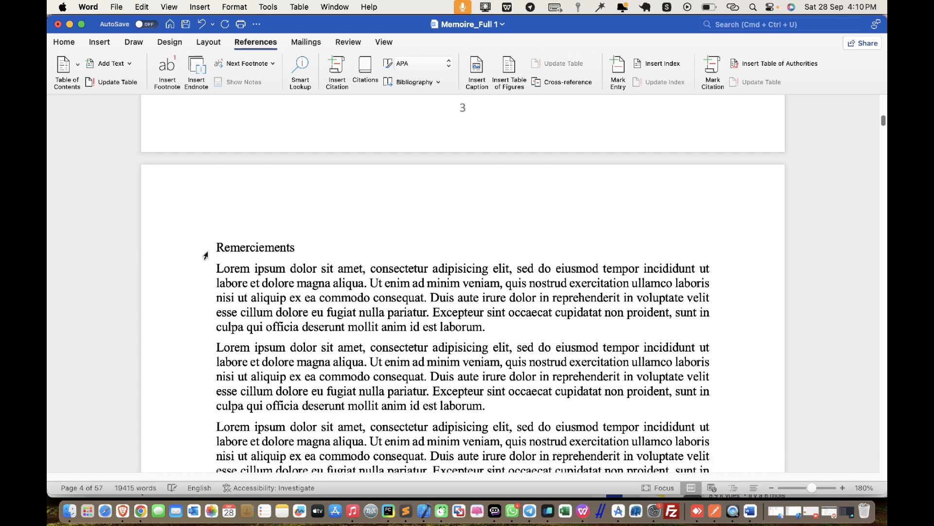
{"action": "left_click", "coordinate": [188, 250]}
{"action": "left_click", "coordinate": [114, 66]}
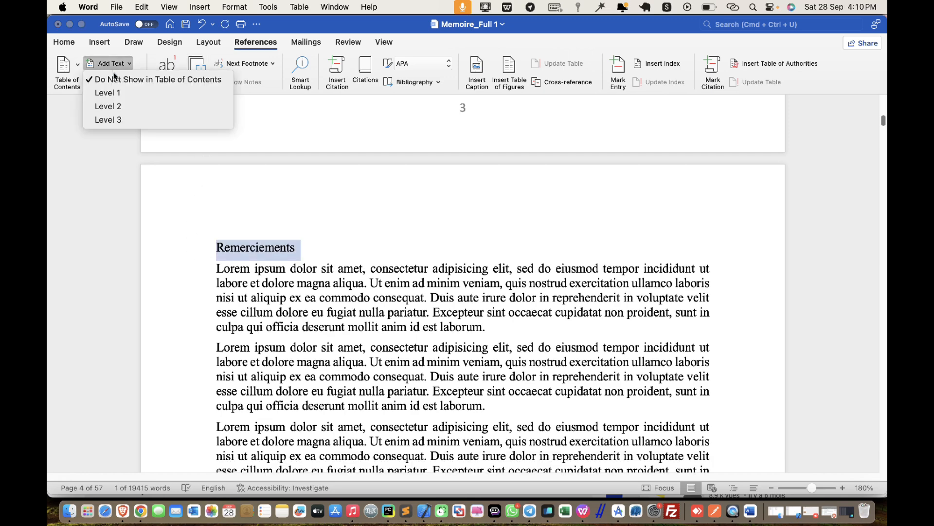
{"action": "left_click", "coordinate": [108, 93]}
- Mark the "Résumé" heading as Level 1 for the table of contents
{"action": "scroll", "coordinate": [282, 266], "scroll_direction": "down", "scroll_amount": 10}
{"action": "scroll", "coordinate": [281, 266], "scroll_direction": "down", "scroll_amount": 10}
{"action": "left_click", "coordinate": [161, 247]}
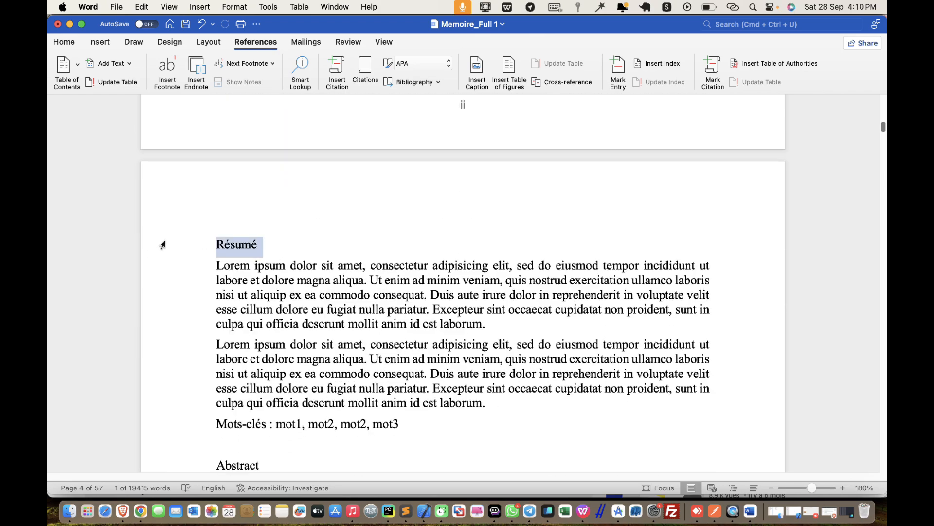
{"action": "left_click", "coordinate": [113, 63]}
{"action": "left_click", "coordinate": [116, 94]}
- Mark the "Abstract" heading as Level 1 for the table of contents
{"action": "scroll", "coordinate": [260, 255], "scroll_direction": "down", "scroll_amount": 8}
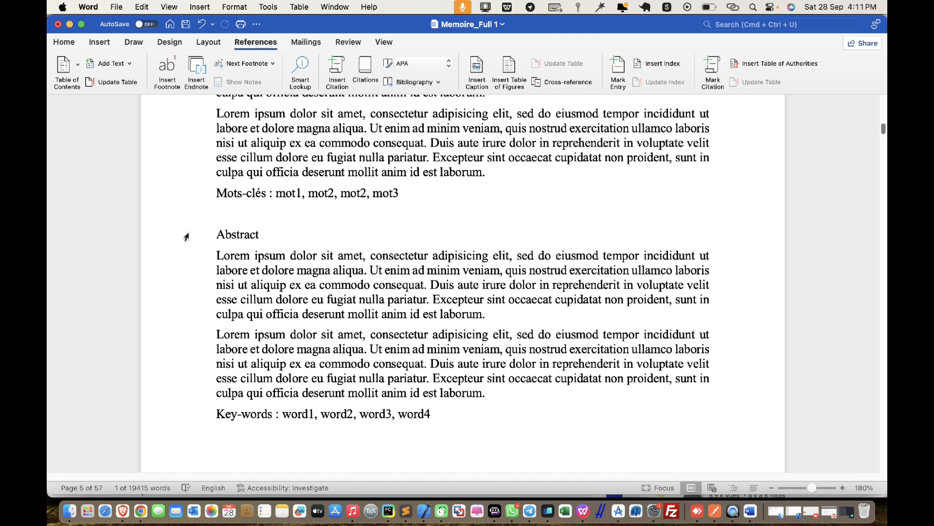
{"action": "left_click", "coordinate": [194, 240]}
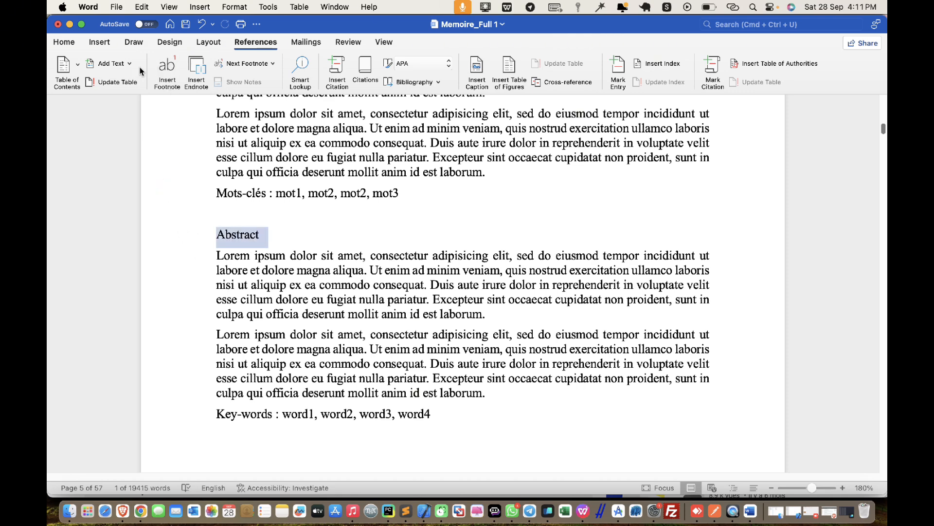
{"action": "left_click", "coordinate": [121, 63]}
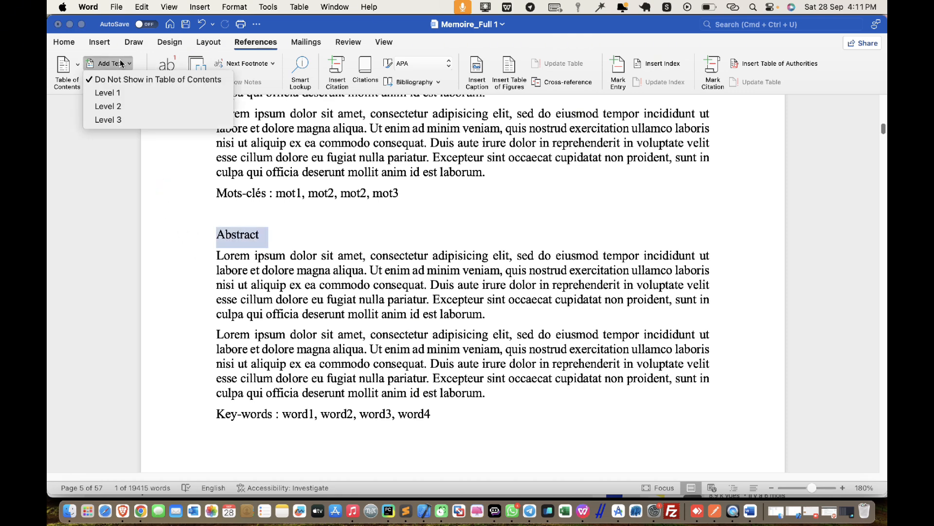
{"action": "left_click", "coordinate": [107, 93]}
- Mark the "Sommaire" heading as Level 1 for the table of contents
{"action": "scroll", "coordinate": [243, 207], "scroll_direction": "down", "scroll_amount": 3}
{"action": "scroll", "coordinate": [243, 207], "scroll_direction": "down", "scroll_amount": 8}
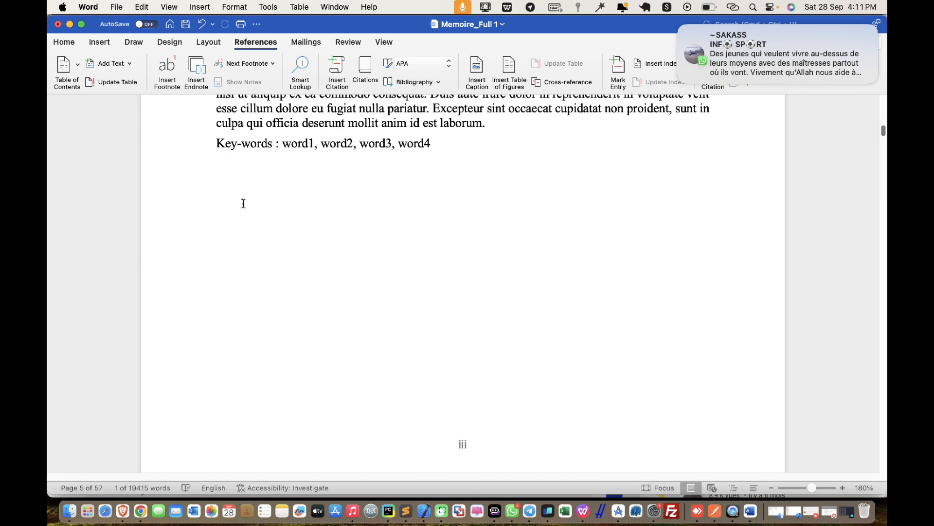
{"action": "key", "text": "Left"}
{"action": "key", "text": "Left"}
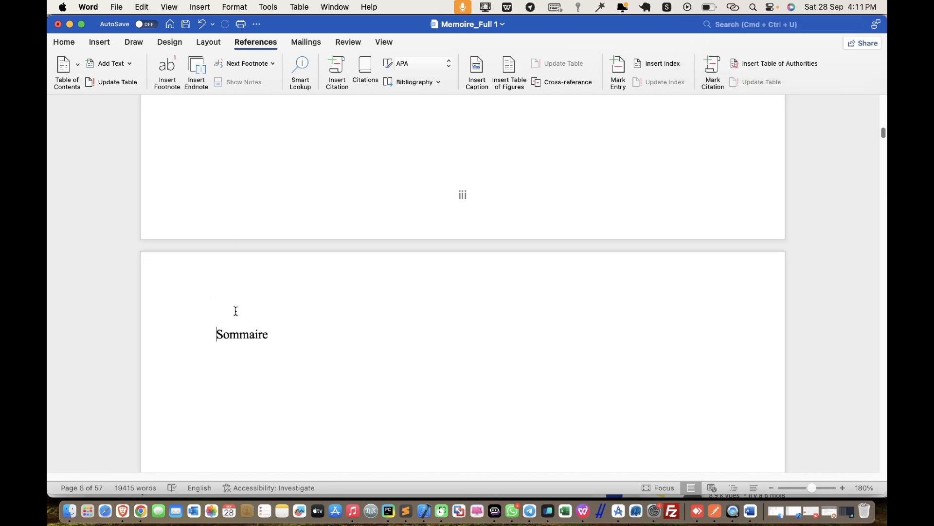
{"action": "scroll", "coordinate": [233, 313], "scroll_direction": "down", "scroll_amount": 1}
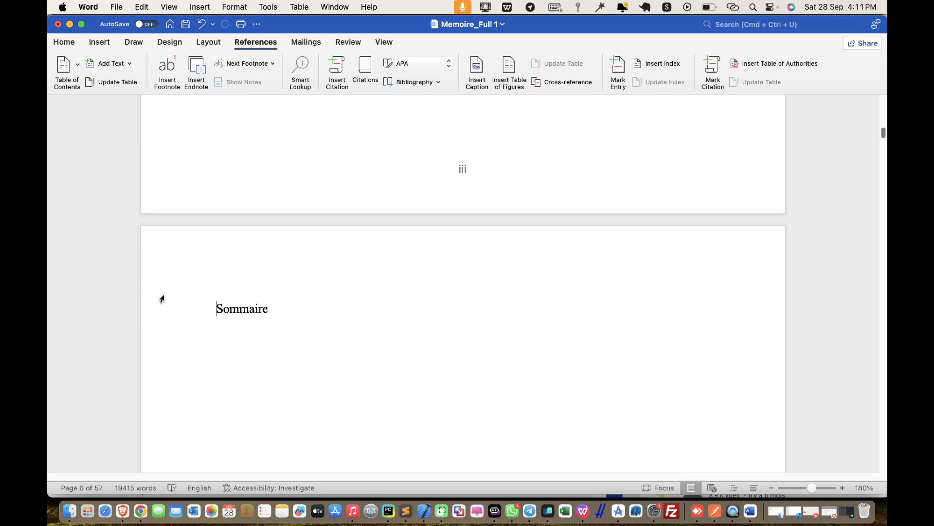
{"action": "left_click", "coordinate": [177, 309]}
{"action": "left_click", "coordinate": [111, 63]}
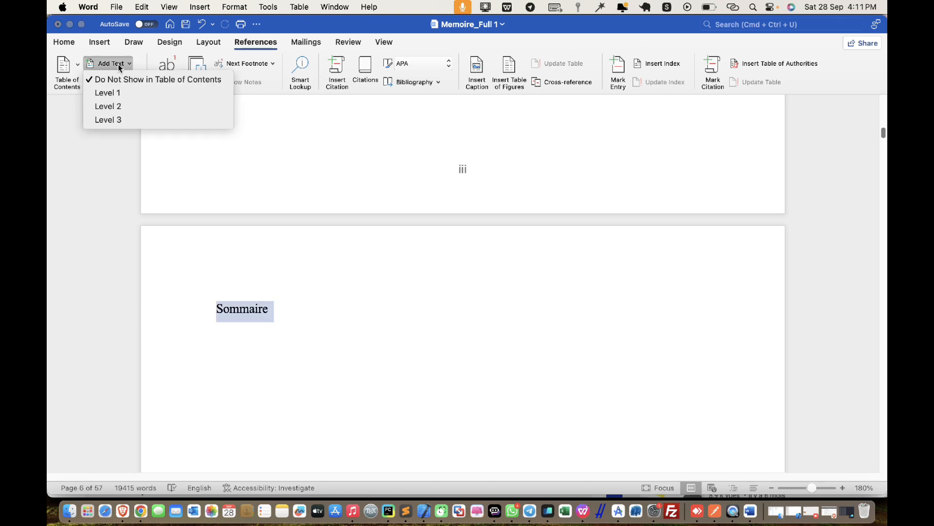
{"action": "left_click", "coordinate": [123, 92]}
- Mark the "Liste des figures et tableaux" heading as Level 1 for the table of contents
{"action": "scroll", "coordinate": [236, 321], "scroll_direction": "down", "scroll_amount": 6}
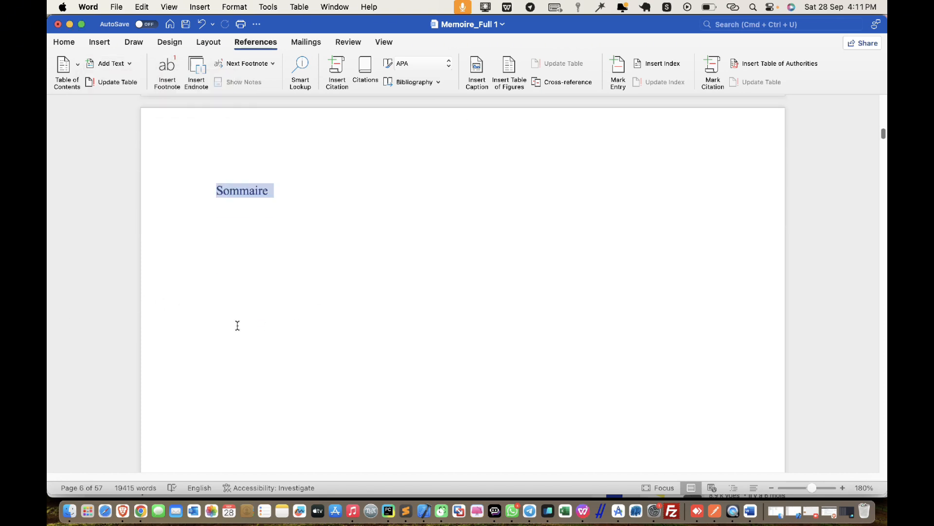
{"action": "scroll", "coordinate": [245, 313], "scroll_direction": "down", "scroll_amount": 5}
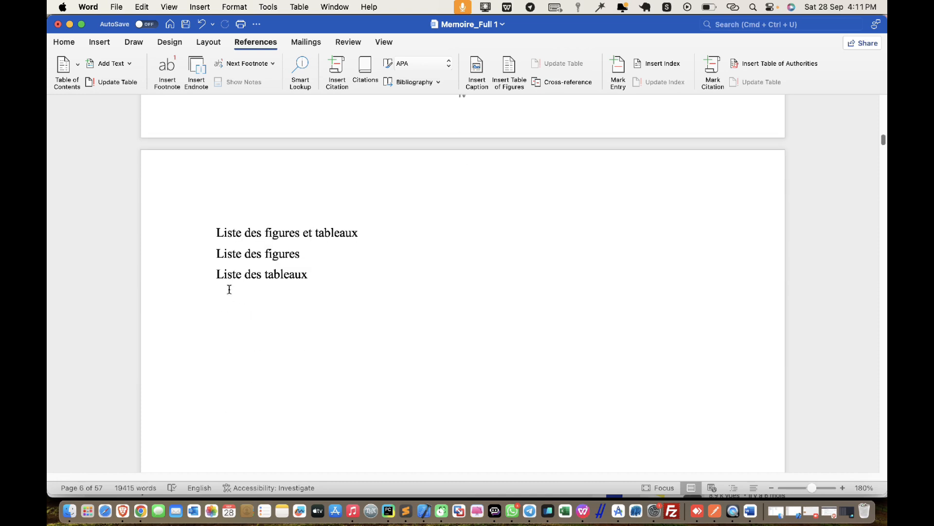
{"action": "left_click", "coordinate": [187, 235]}
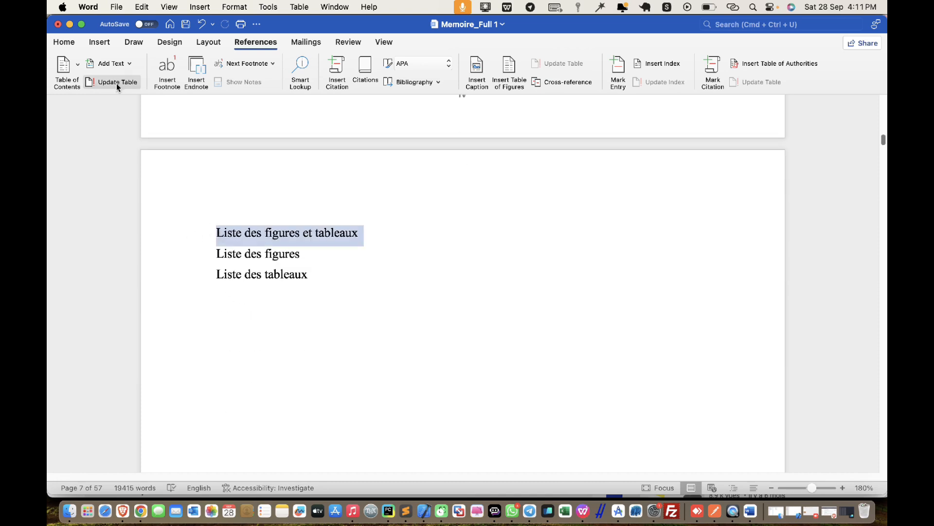
{"action": "left_click", "coordinate": [121, 63]}
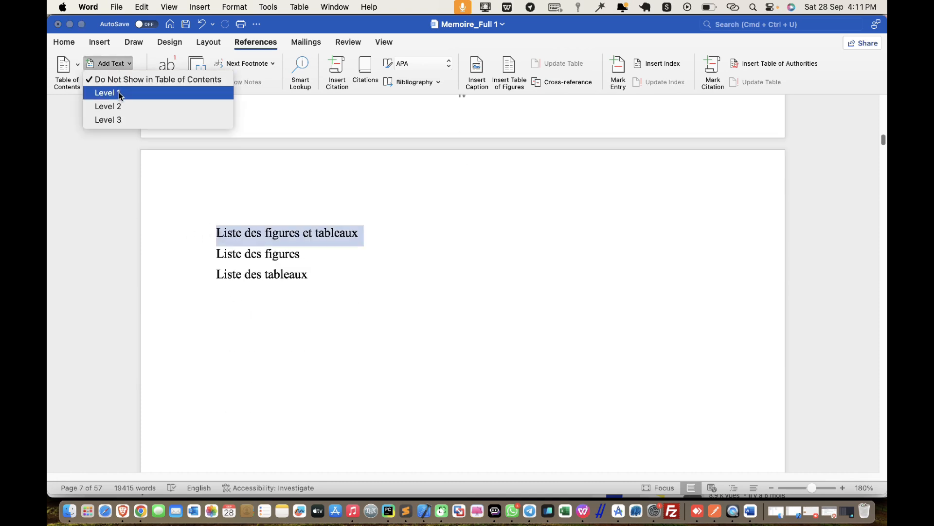
{"action": "left_click", "coordinate": [119, 92]}
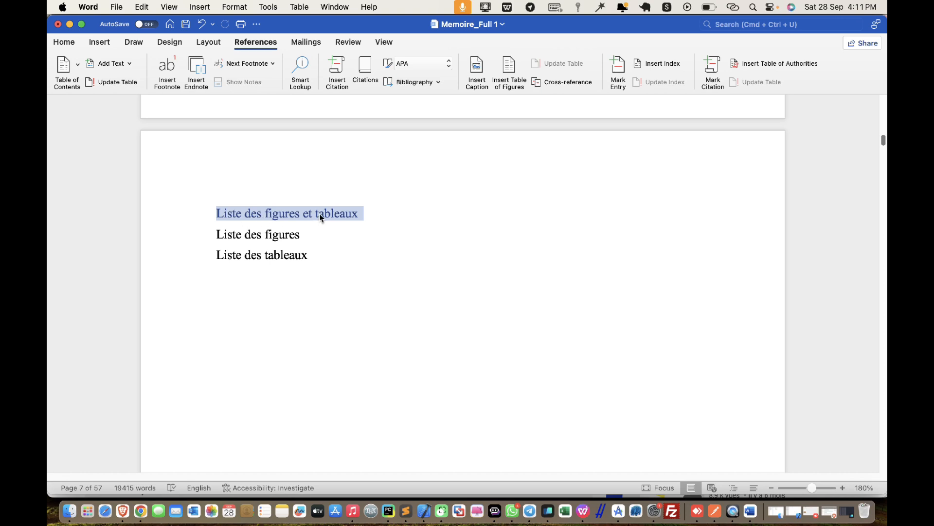
- Mark the "Liste des figures" line as Level 2 for the table of contents
{"action": "scroll", "coordinate": [218, 247], "scroll_direction": "down", "scroll_amount": 1}
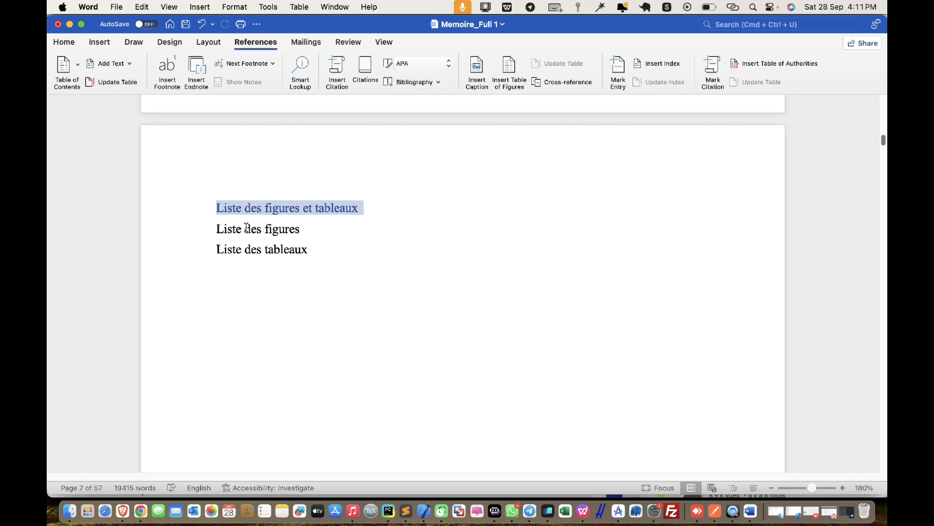
{"action": "left_click", "coordinate": [307, 230]}
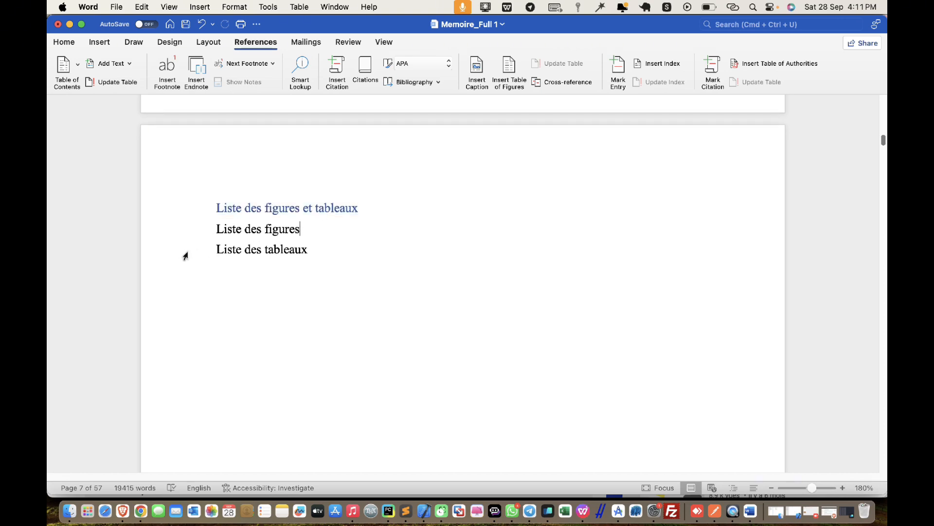
{"action": "scroll", "coordinate": [317, 251], "scroll_direction": "down", "scroll_amount": 5}
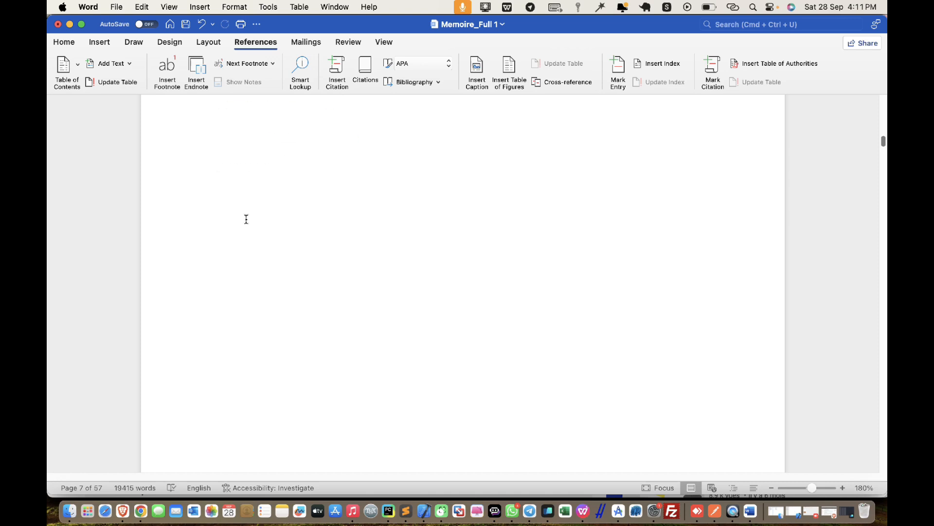
{"action": "scroll", "coordinate": [247, 221], "scroll_direction": "up", "scroll_amount": 1}
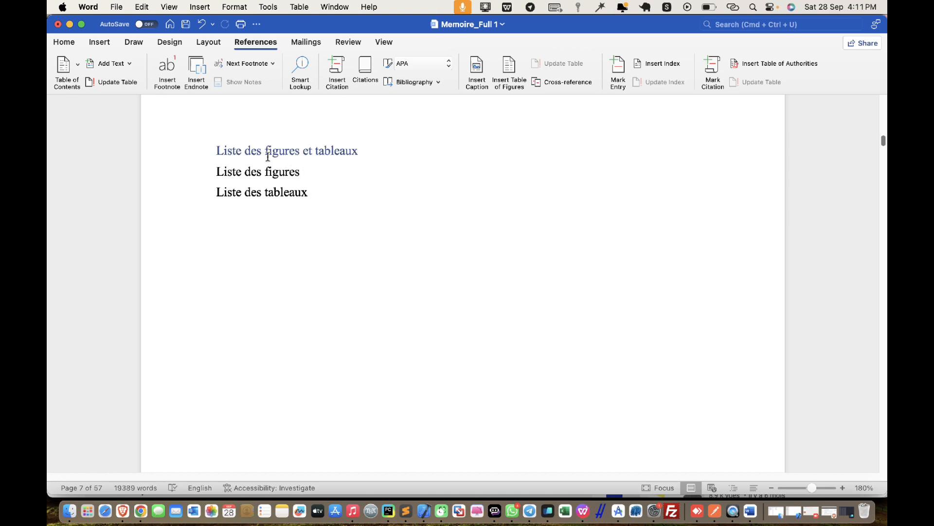
{"action": "scroll", "coordinate": [291, 256], "scroll_direction": "up", "scroll_amount": 2}
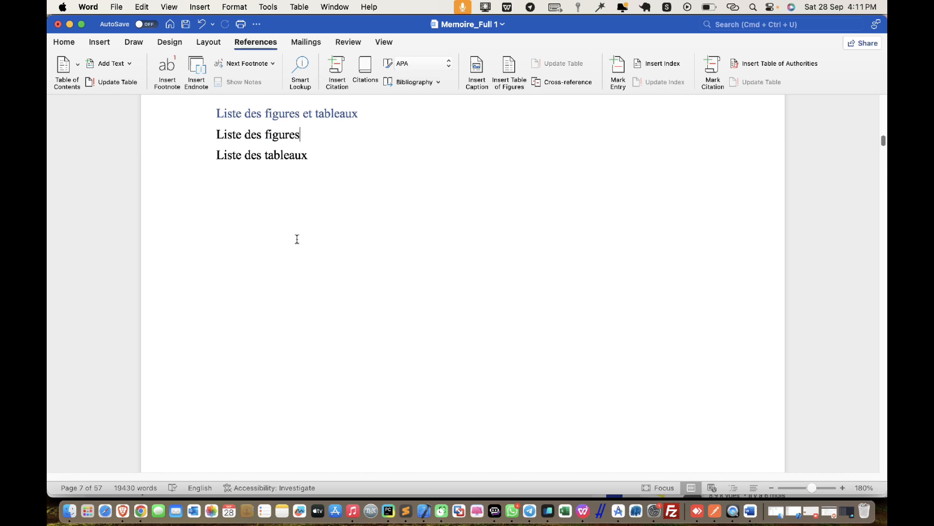
{"action": "left_click", "coordinate": [178, 207]}
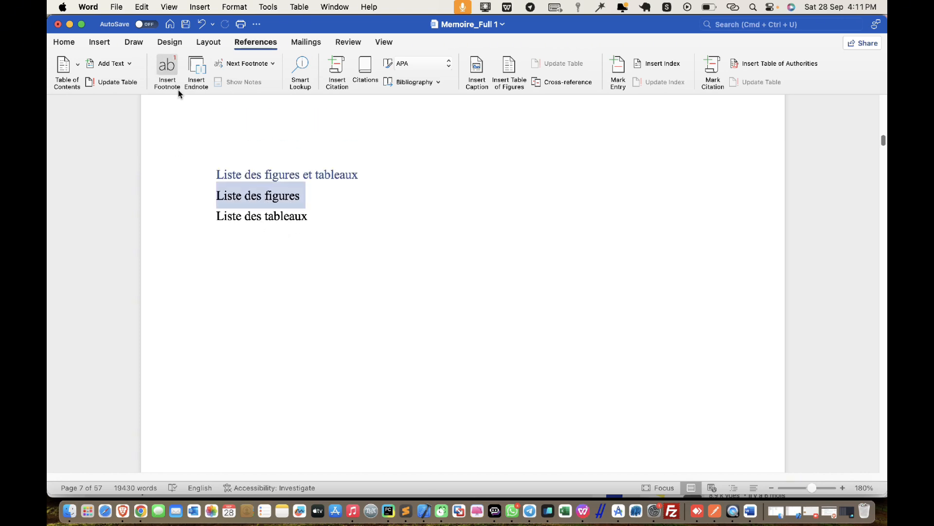
{"action": "left_click", "coordinate": [100, 65]}
{"action": "left_click", "coordinate": [120, 107]}
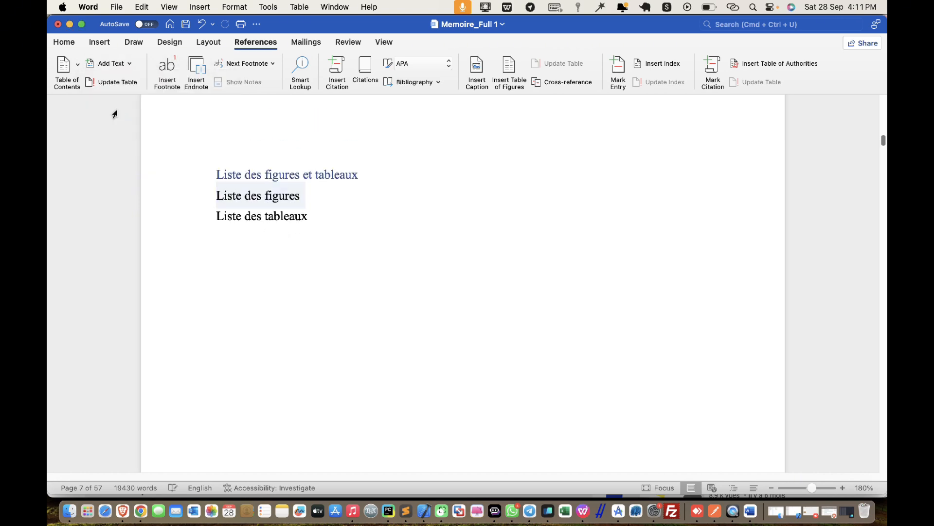
- Mark the "Liste des tableaux" line as Level 2 for the table of contents
{"action": "left_click", "coordinate": [183, 217]}
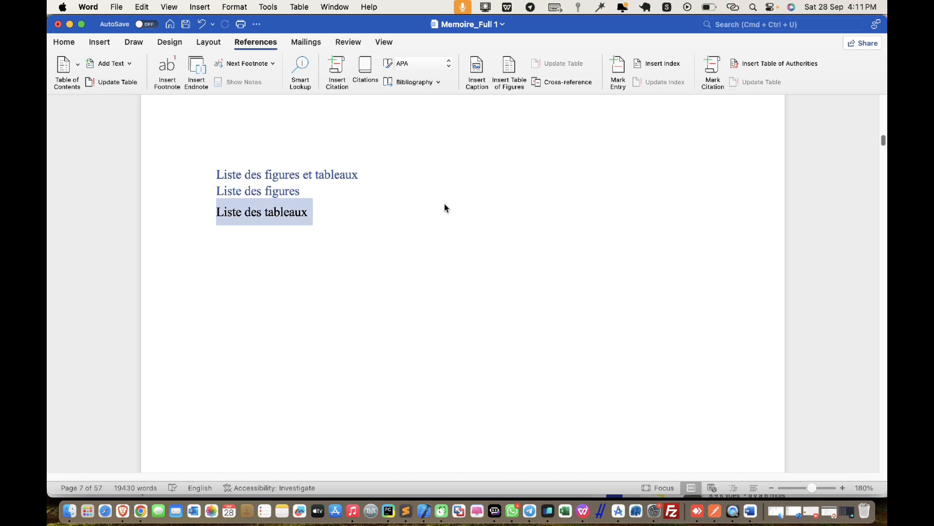
{"action": "left_click", "coordinate": [119, 64]}
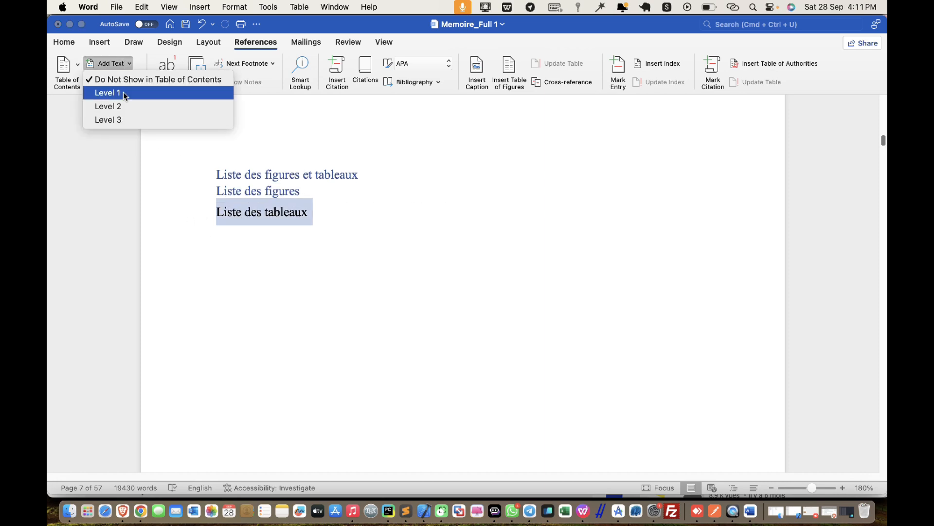
{"action": "left_click", "coordinate": [121, 110]}
{"action": "left_click", "coordinate": [319, 246]}
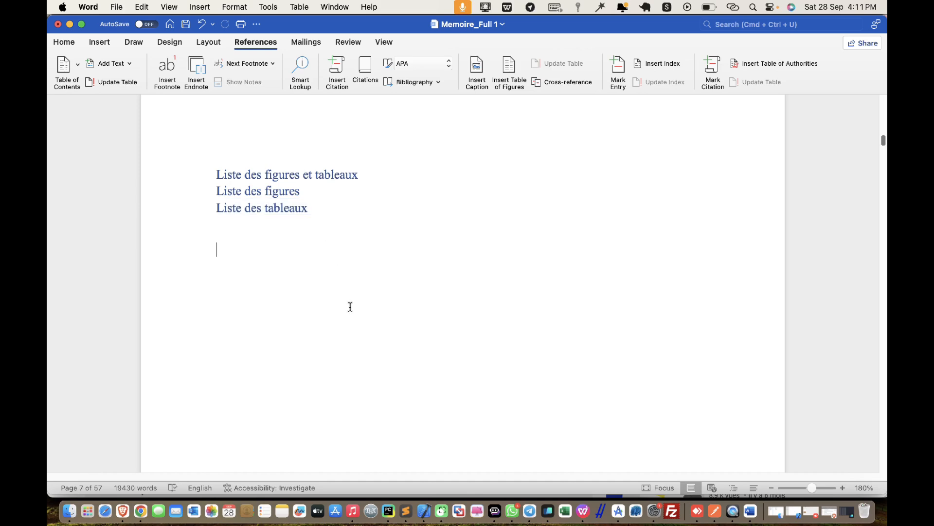
- Mark the "Liste des abréviations" heading as Level 1 for the table of contents
{"action": "scroll", "coordinate": [347, 305], "scroll_direction": "down", "scroll_amount": 10}
{"action": "scroll", "coordinate": [346, 305], "scroll_direction": "down", "scroll_amount": 5}
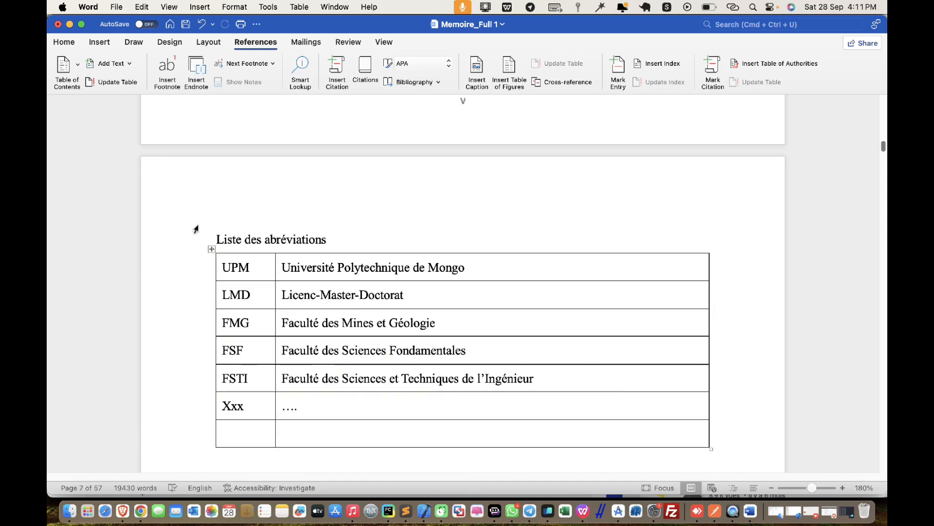
{"action": "left_click", "coordinate": [190, 243]}
{"action": "left_click", "coordinate": [112, 64]}
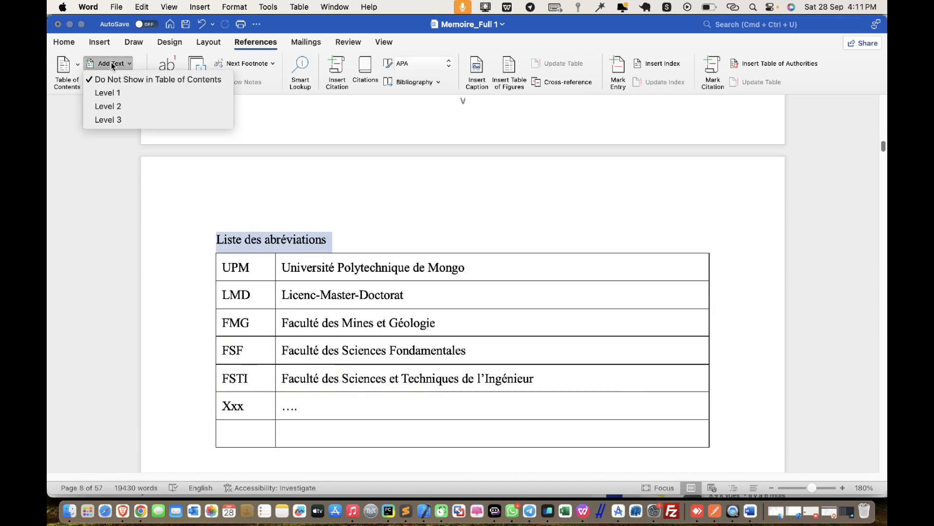
{"action": "left_click", "coordinate": [103, 91]}
- Align the text of the whole abbreviations table to the left and vertically centred in its cells
{"action": "scroll", "coordinate": [311, 208], "scroll_direction": "down", "scroll_amount": 5}
{"action": "scroll", "coordinate": [311, 208], "scroll_direction": "down", "scroll_amount": 10}
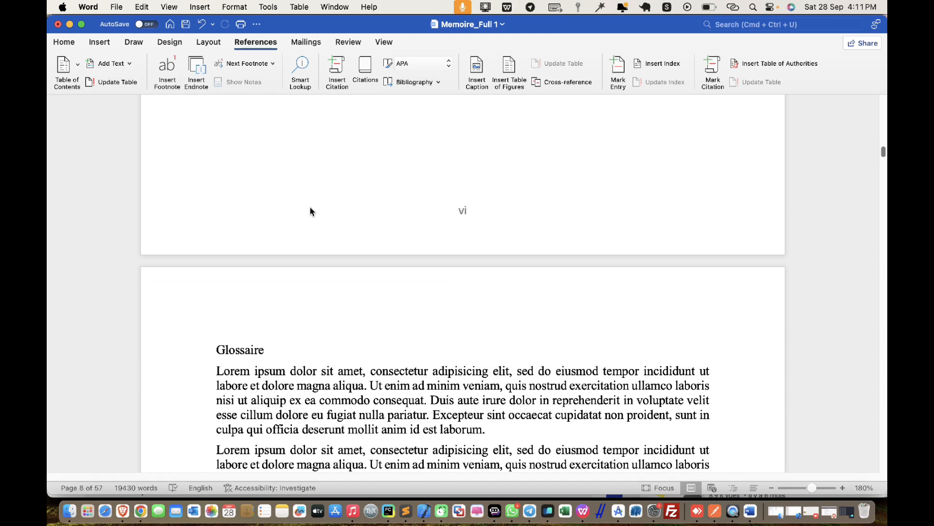
{"action": "scroll", "coordinate": [319, 208], "scroll_direction": "up", "scroll_amount": 10}
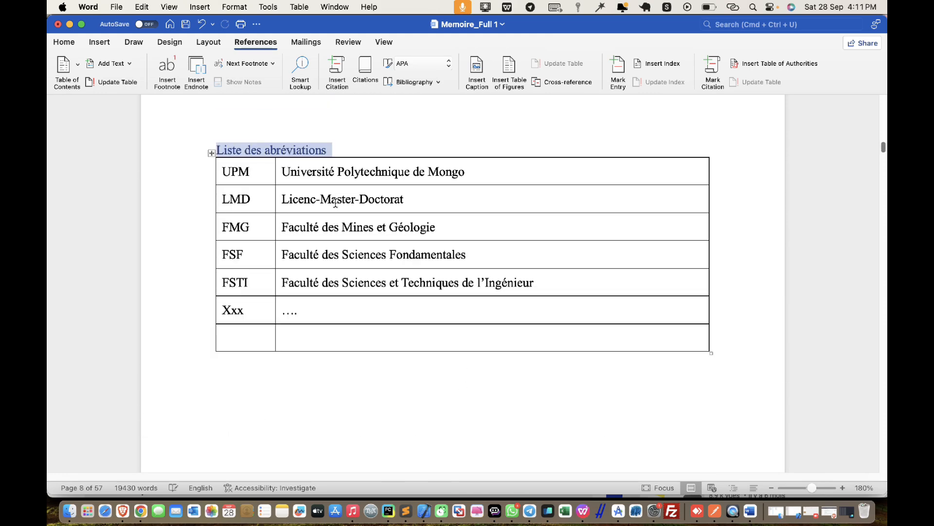
{"action": "left_click", "coordinate": [211, 173]}
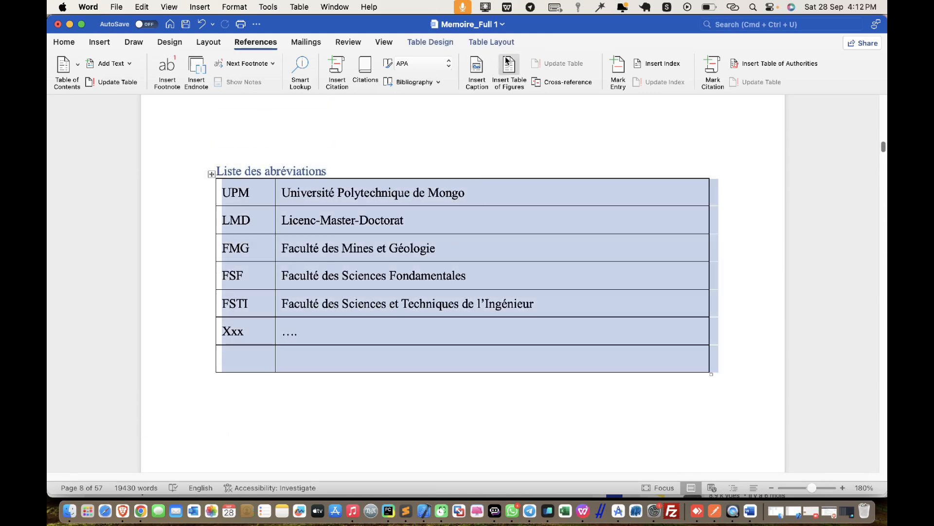
{"action": "left_click", "coordinate": [479, 42]}
{"action": "left_click", "coordinate": [669, 73]}
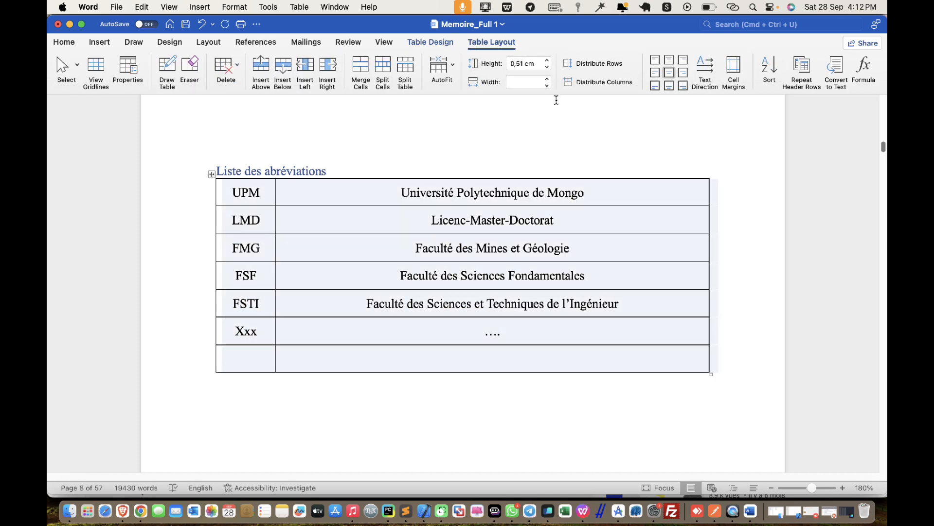
{"action": "left_click", "coordinate": [657, 74]}
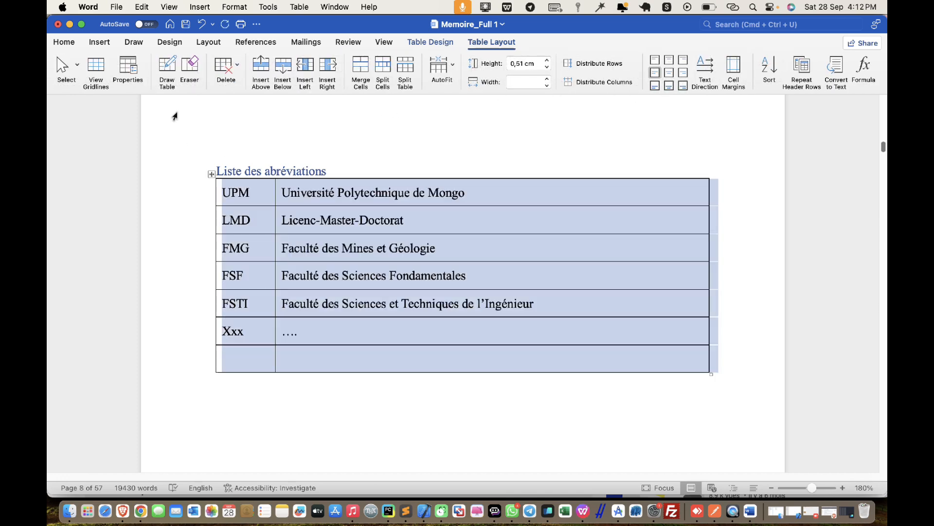
- Apply the No Spacing style to the whole abbreviations table
{"action": "left_click", "coordinate": [67, 44]}
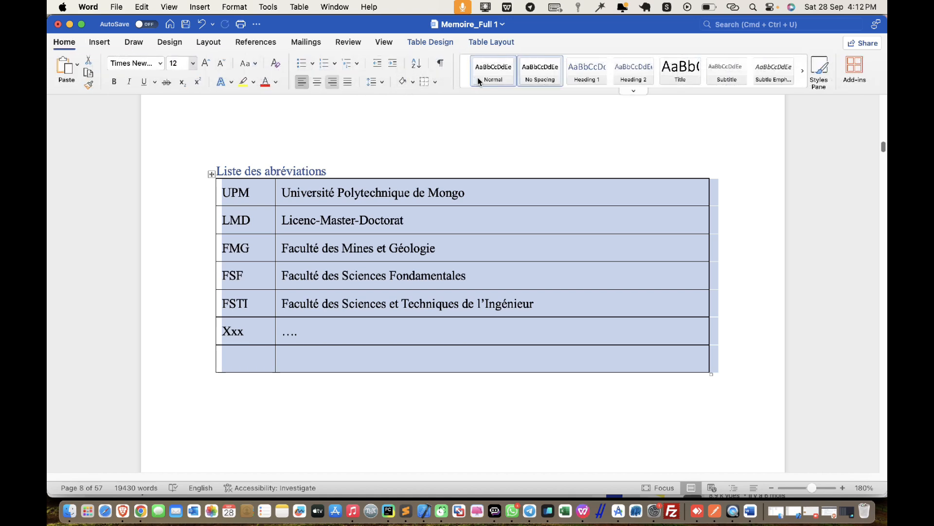
{"action": "left_click", "coordinate": [540, 73]}
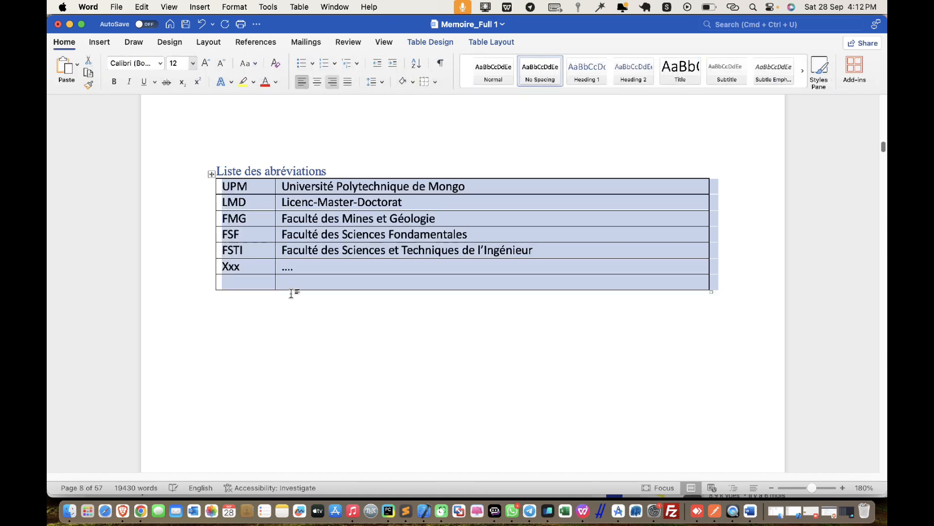
{"action": "left_click", "coordinate": [402, 270]}
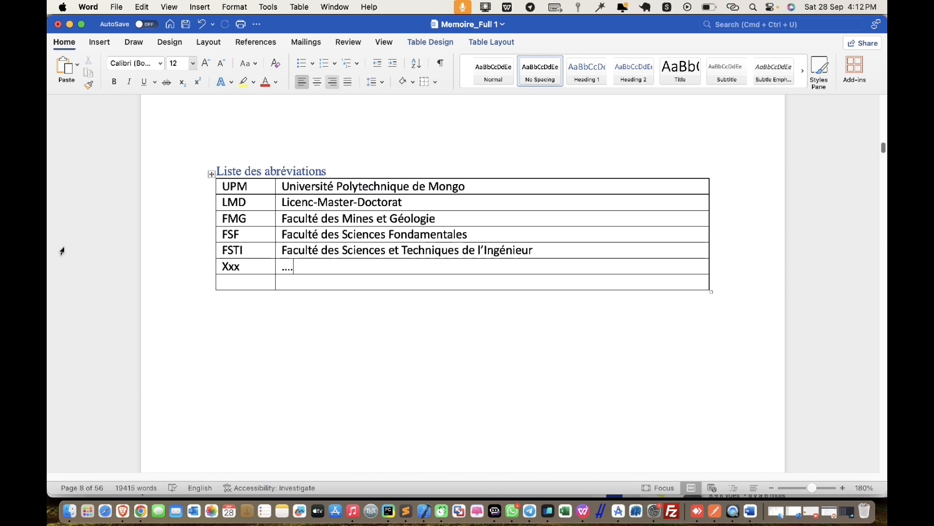
- Narrow the first column of the abbreviations table slightly and remove all of the table's borders
{"action": "left_click_drag", "start_coordinate": [273, 245], "coordinate": [261, 246]}
{"action": "left_click", "coordinate": [211, 174]}
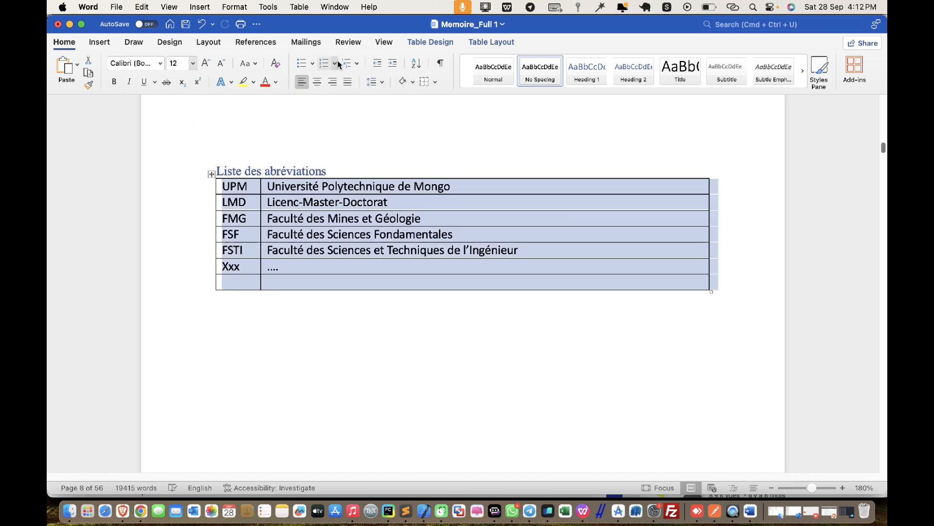
{"action": "left_click", "coordinate": [427, 83]}
{"action": "left_click", "coordinate": [423, 323]}
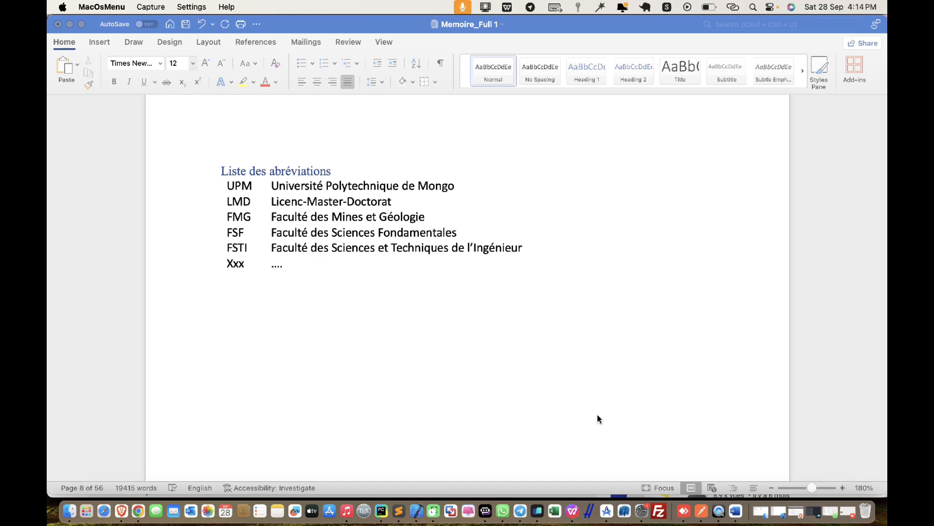
- Insert blank lines before the "Glossaire" heading so that it starts on the next page
{"action": "scroll", "coordinate": [447, 334], "scroll_direction": "down", "scroll_amount": 10}
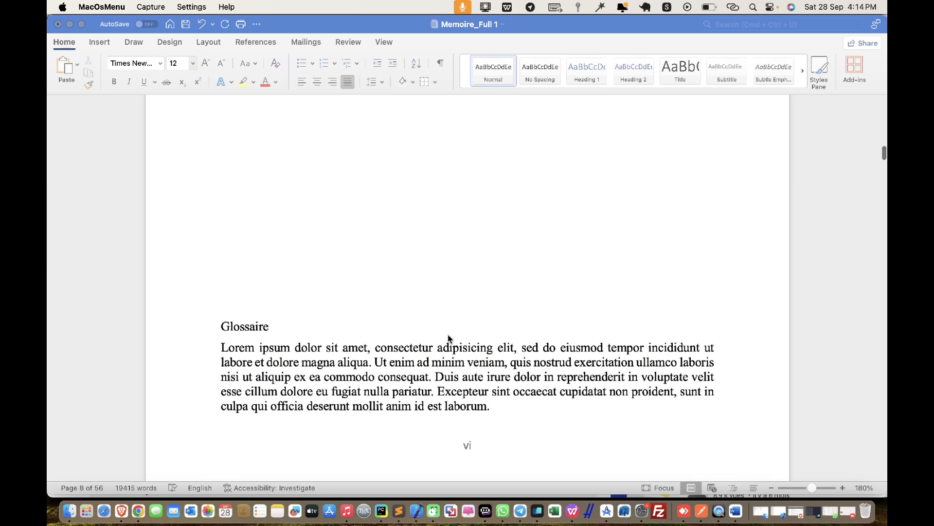
{"action": "left_click", "coordinate": [221, 216]}
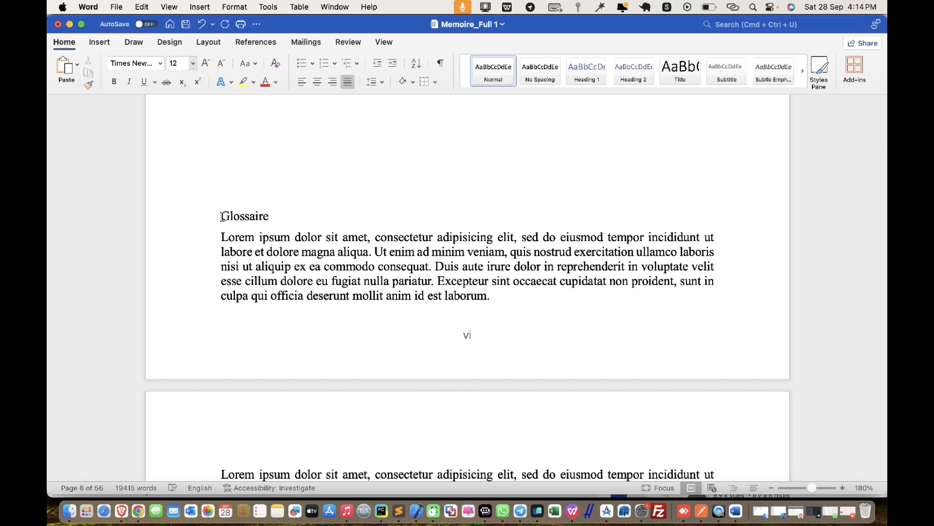
{"action": "key", "text": "Return"}
{"action": "key", "text": "Return"}
{"action": "key", "text": "Return"}
{"action": "key", "text": "Return"}
{"action": "key", "text": "Return"}
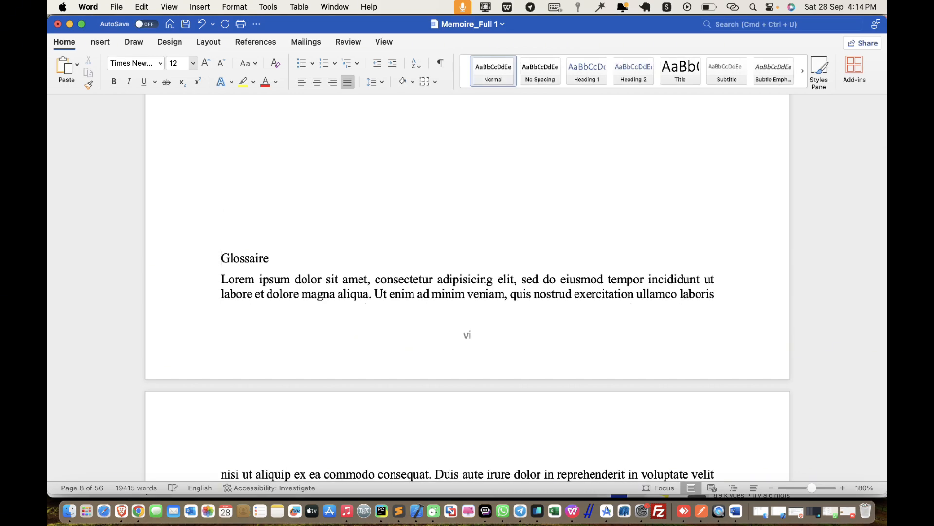
- Mark the "Glossaire" heading as Level 1 for the table of contents
{"action": "scroll", "coordinate": [467, 263], "scroll_direction": "down", "scroll_amount": 5}
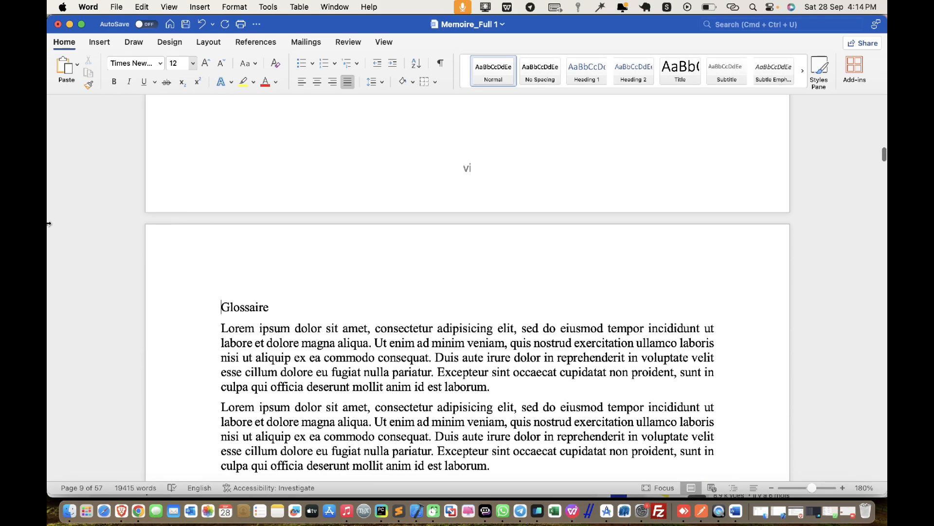
{"action": "left_click", "coordinate": [186, 315]}
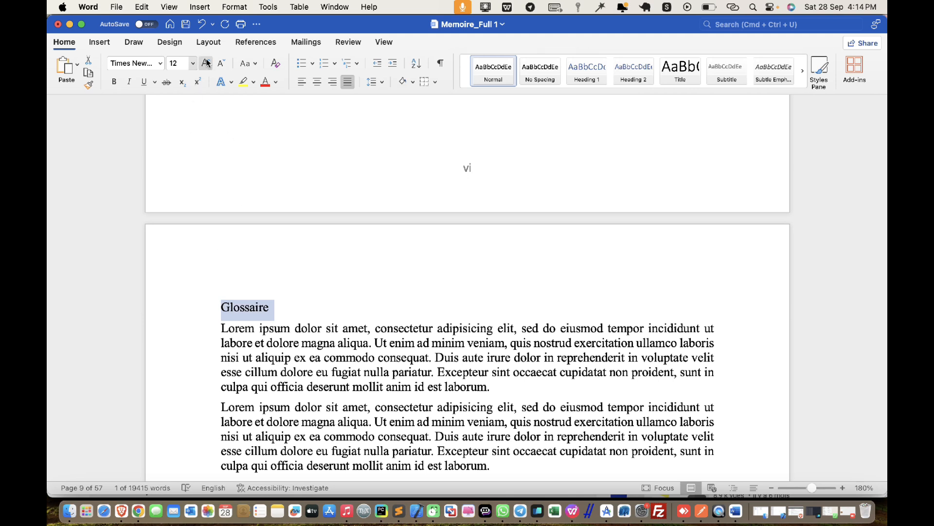
{"action": "left_click", "coordinate": [256, 43]}
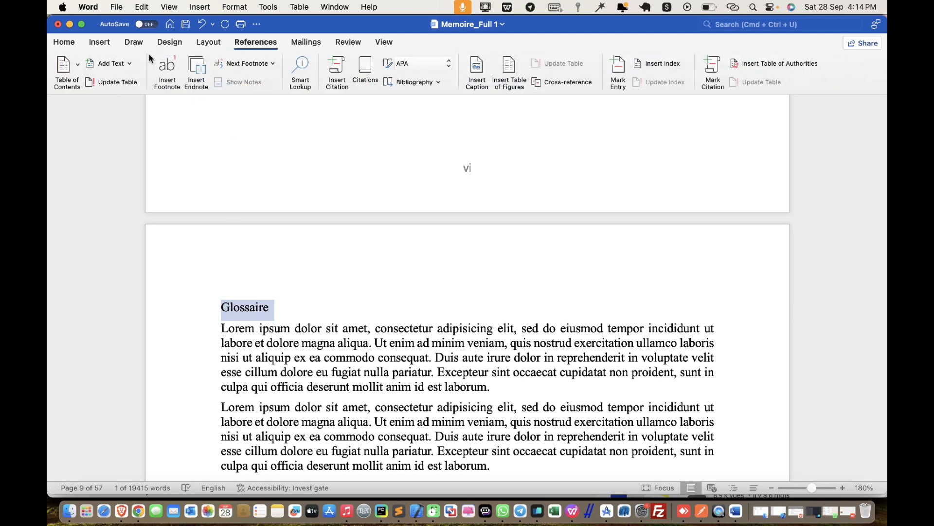
{"action": "left_click", "coordinate": [109, 63]}
{"action": "left_click", "coordinate": [125, 93]}
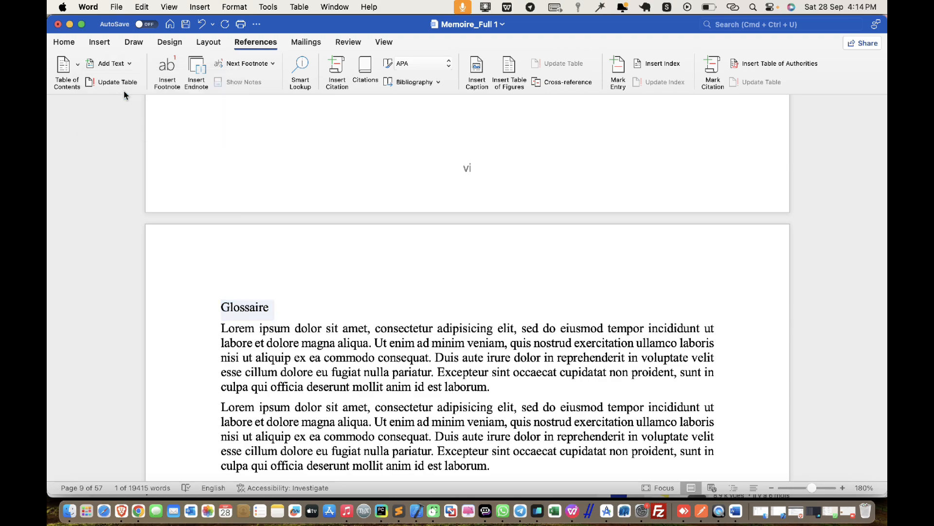
- Mark the "Introduction générale" heading as Level 1 for the table of contents and delete the blank line beneath it
{"action": "scroll", "coordinate": [297, 211], "scroll_direction": "down", "scroll_amount": 5}
{"action": "scroll", "coordinate": [297, 212], "scroll_direction": "down", "scroll_amount": 15}
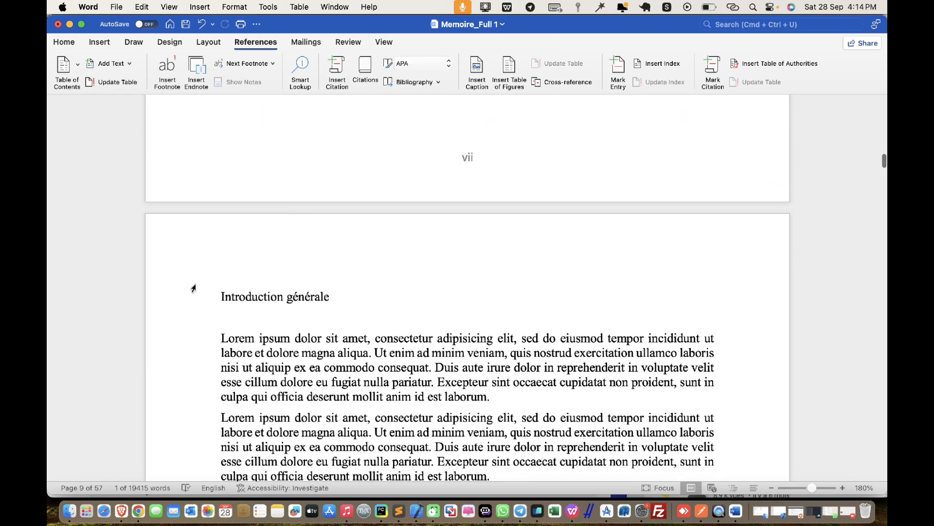
{"action": "left_click", "coordinate": [181, 300]}
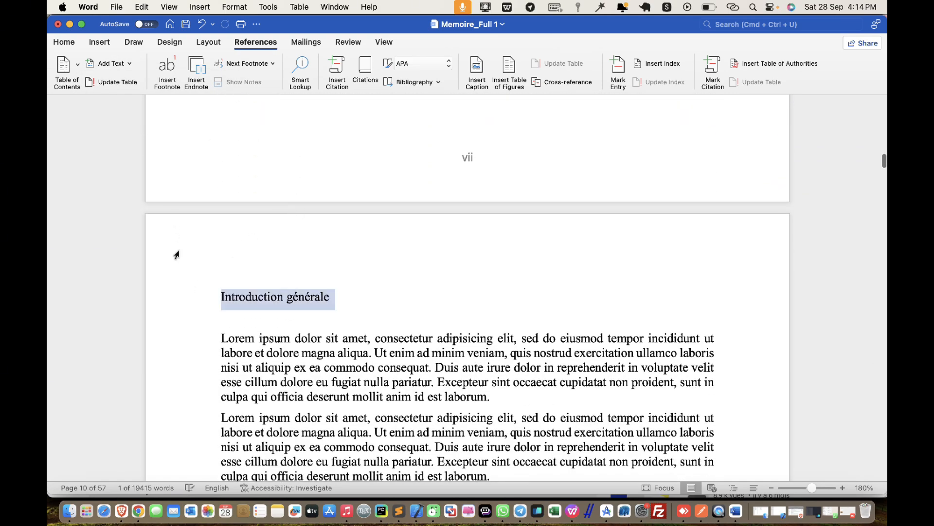
{"action": "left_click", "coordinate": [111, 64]}
{"action": "left_click", "coordinate": [124, 92]}
{"action": "left_click", "coordinate": [235, 336]}
{"action": "key", "text": "BackSpace"}
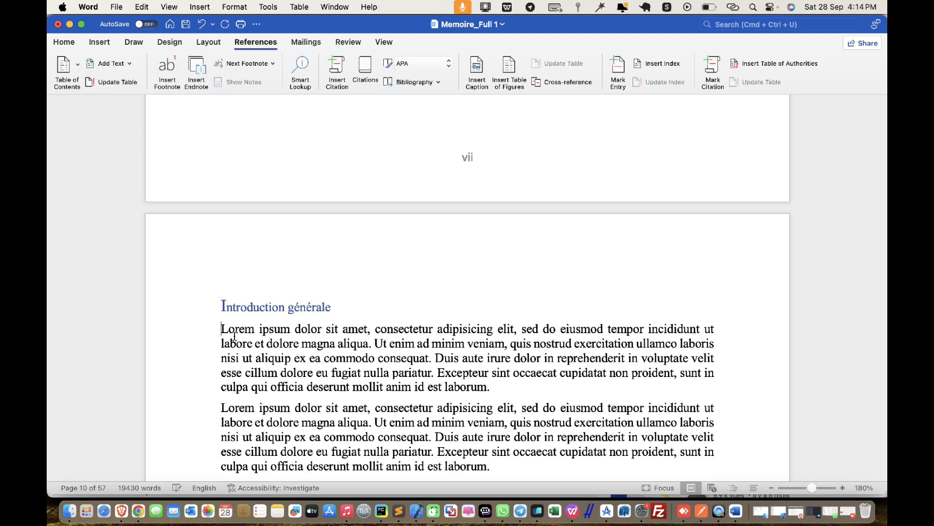
- Insert a page break before the "Chapitre 1 : Nom chapitre 1" heading so that it starts on a new page
{"action": "scroll", "coordinate": [234, 336], "scroll_direction": "down", "scroll_amount": 6}
{"action": "scroll", "coordinate": [234, 336], "scroll_direction": "down", "scroll_amount": 10}
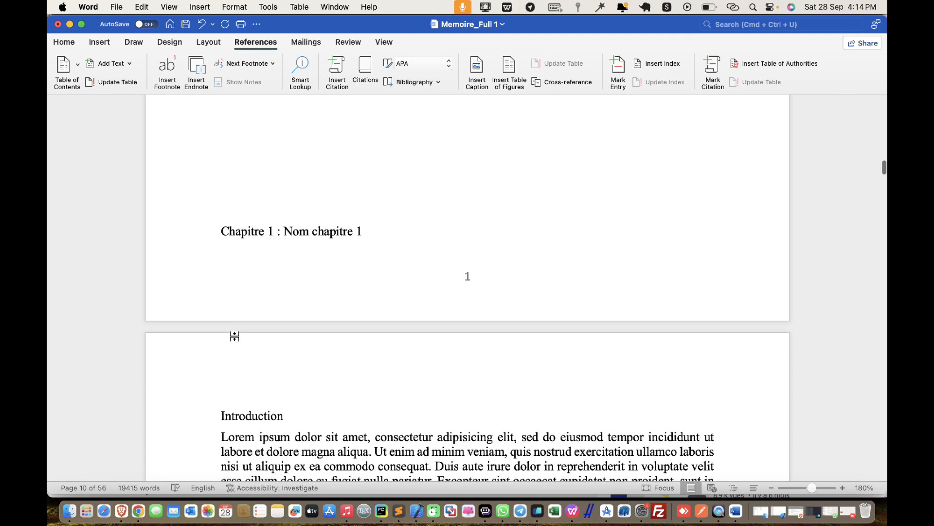
{"action": "key", "text": "super+Return"}
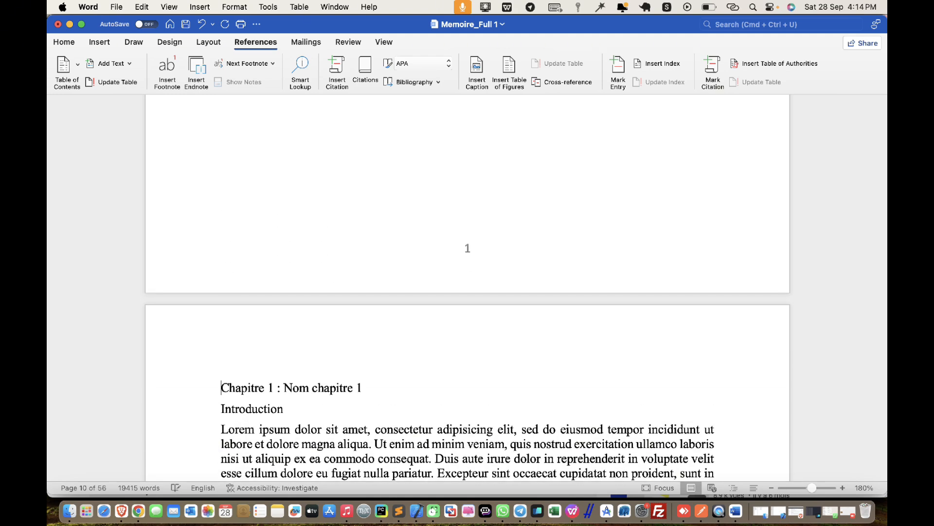
- Mark the "Chapitre 1 : Nom chapitre 1" heading as Level 1 for the table of contents
{"action": "left_click", "coordinate": [173, 398]}
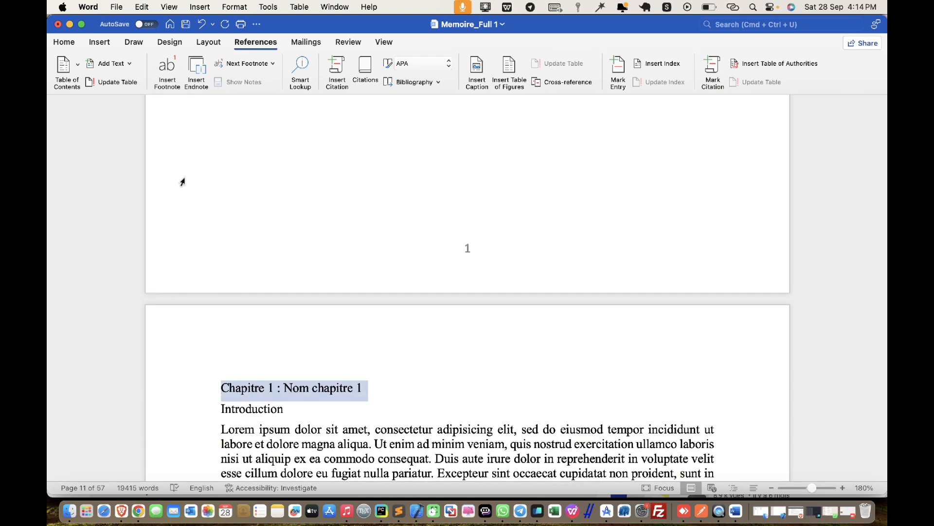
{"action": "left_click", "coordinate": [130, 63]}
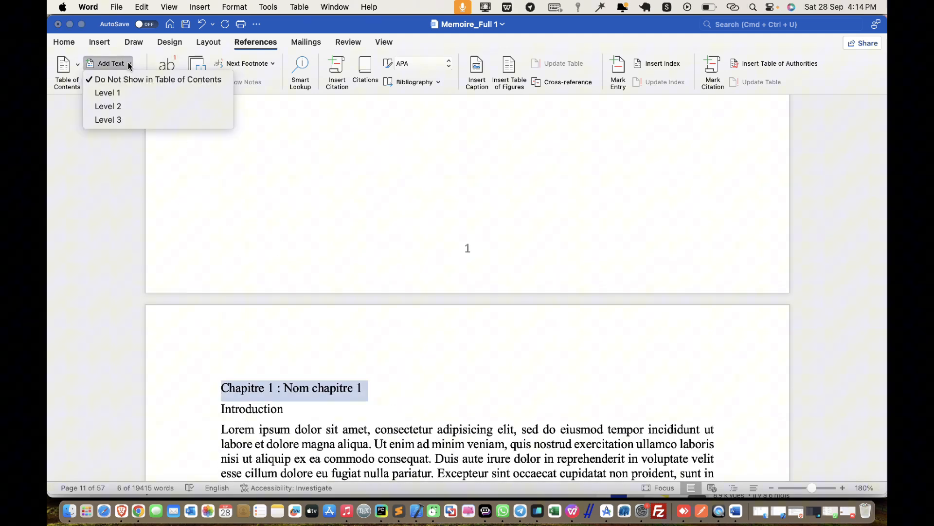
{"action": "left_click", "coordinate": [117, 93]}
- Mark the "Introduction" heading under Chapitre 1 as Level 2 for the table of contents
{"action": "scroll", "coordinate": [370, 254], "scroll_direction": "down", "scroll_amount": 3}
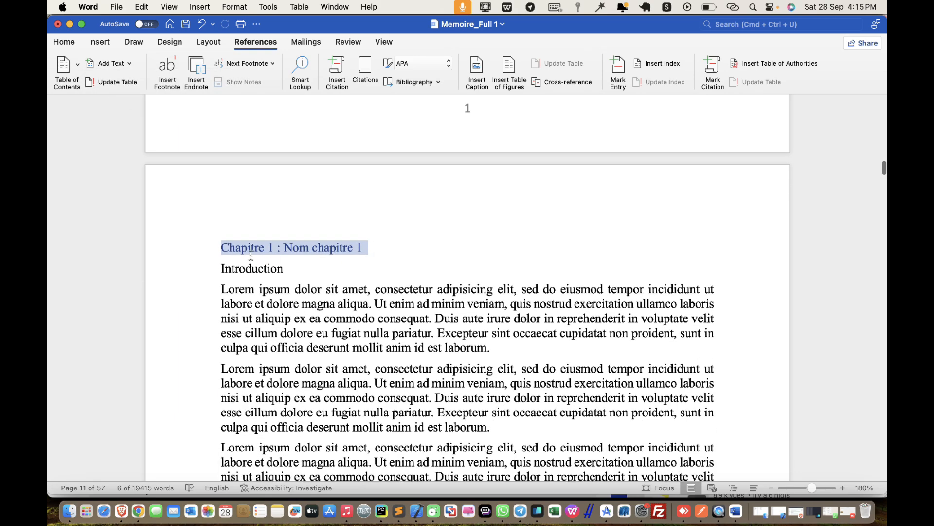
{"action": "left_click", "coordinate": [198, 274]}
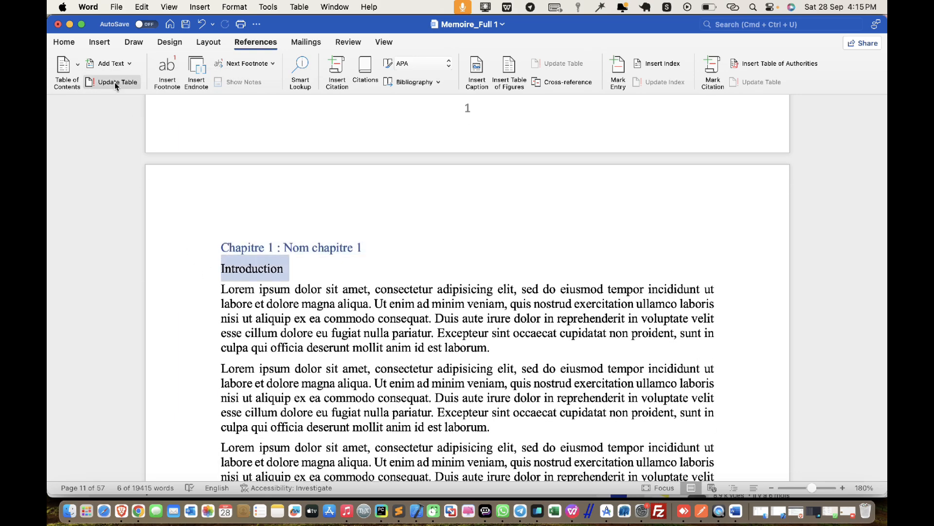
{"action": "left_click", "coordinate": [113, 66]}
{"action": "left_click", "coordinate": [114, 94]}
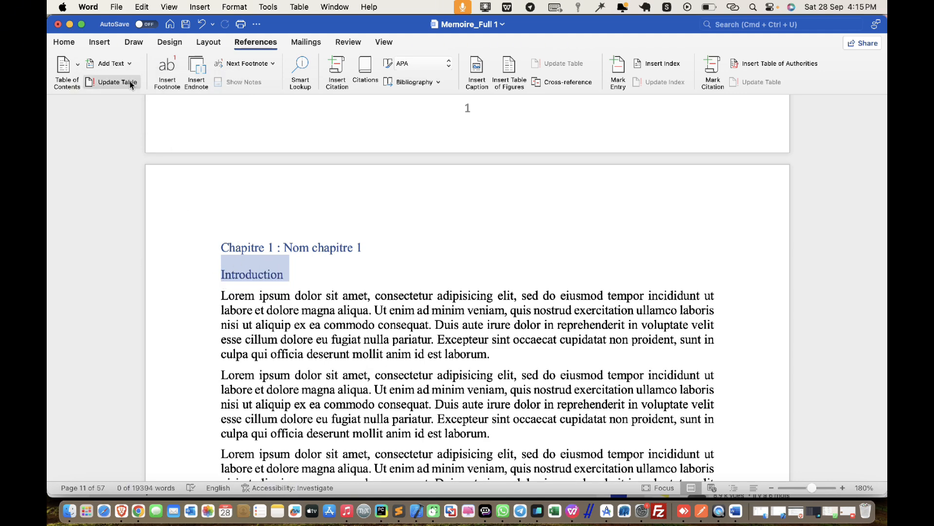
{"action": "left_click", "coordinate": [114, 65]}
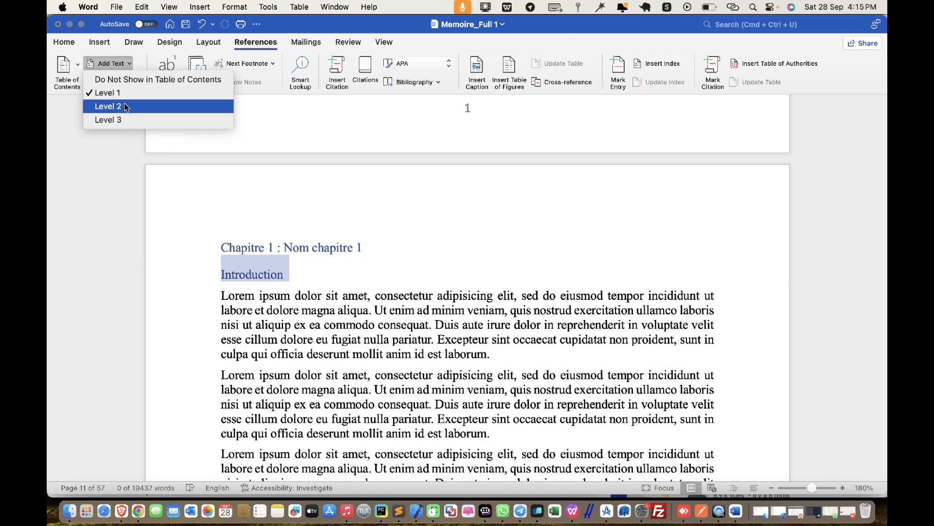
{"action": "left_click", "coordinate": [125, 105]}
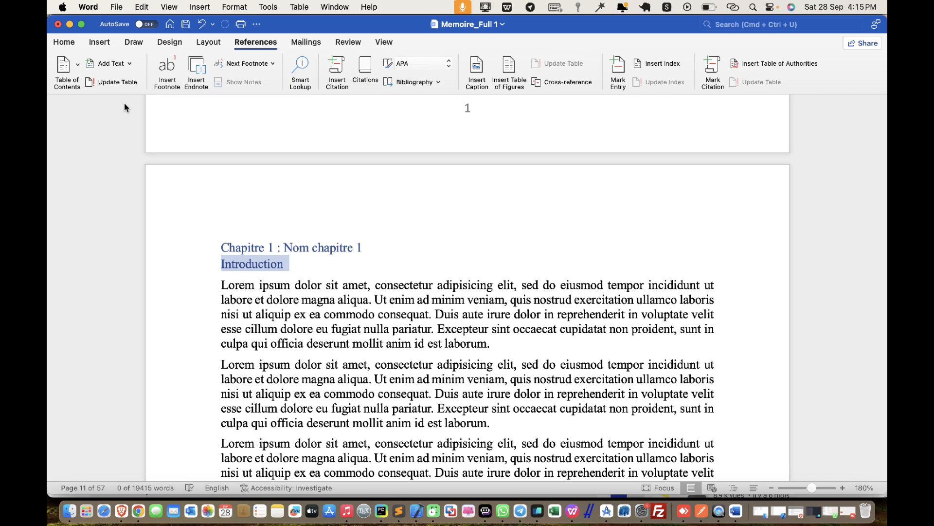
- Mark the "1.1 Titre 1" heading as Level 2 for the table of contents
{"action": "scroll", "coordinate": [200, 242], "scroll_direction": "down", "scroll_amount": 10}
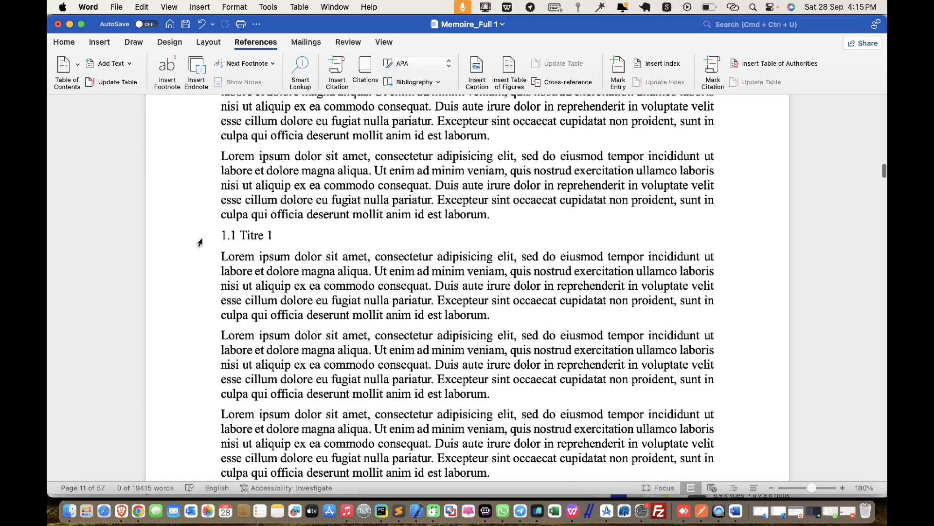
{"action": "left_click", "coordinate": [186, 241]}
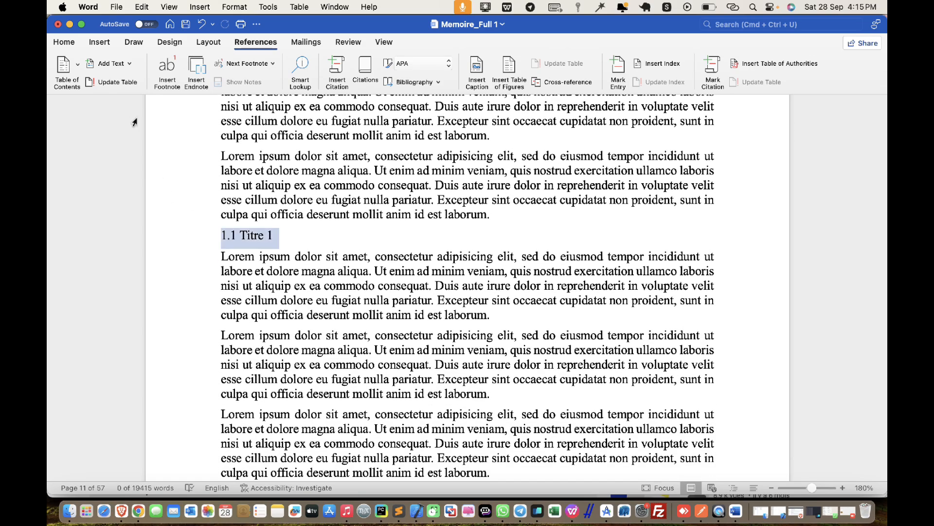
{"action": "left_click", "coordinate": [110, 64]}
{"action": "left_click", "coordinate": [112, 106]}
- Mark the "1.2 Titre 2" heading as Level 2 for the table of contents
{"action": "scroll", "coordinate": [231, 211], "scroll_direction": "down", "scroll_amount": 10}
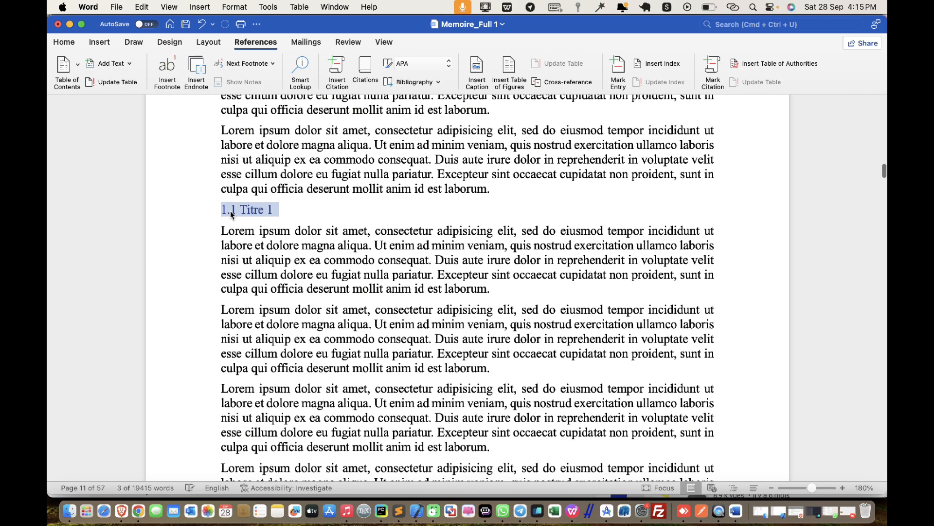
{"action": "scroll", "coordinate": [231, 211], "scroll_direction": "down", "scroll_amount": 5}
{"action": "left_click", "coordinate": [196, 263]}
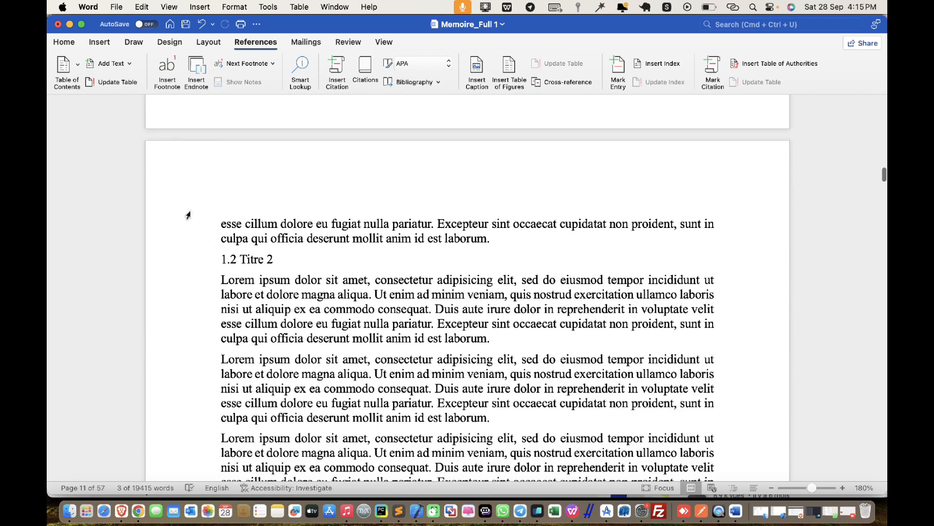
{"action": "left_click", "coordinate": [107, 64]}
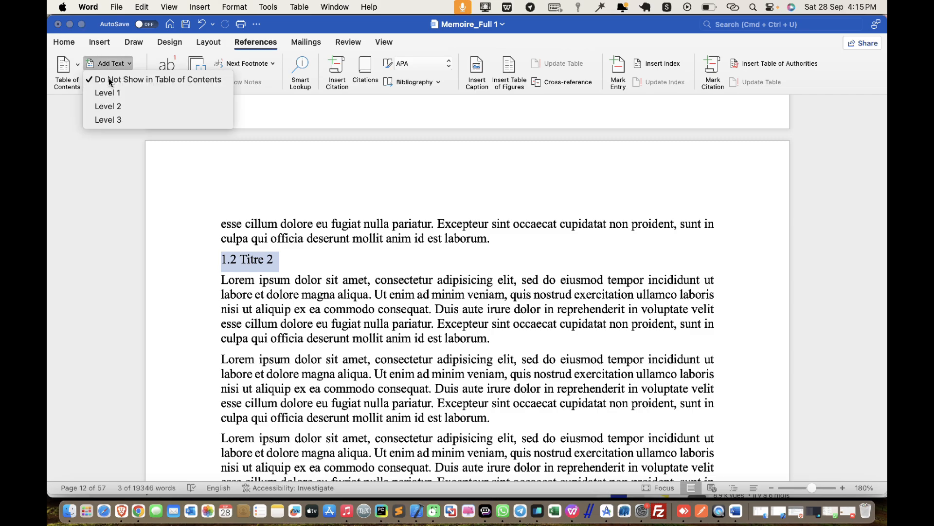
{"action": "left_click", "coordinate": [108, 106]}
{"action": "left_click", "coordinate": [274, 312]}
- Mark the "1.3 Titre 3" heading as Level 2 for the table of contents
{"action": "scroll", "coordinate": [274, 313], "scroll_direction": "down", "scroll_amount": 6}
{"action": "scroll", "coordinate": [274, 313], "scroll_direction": "down", "scroll_amount": 3}
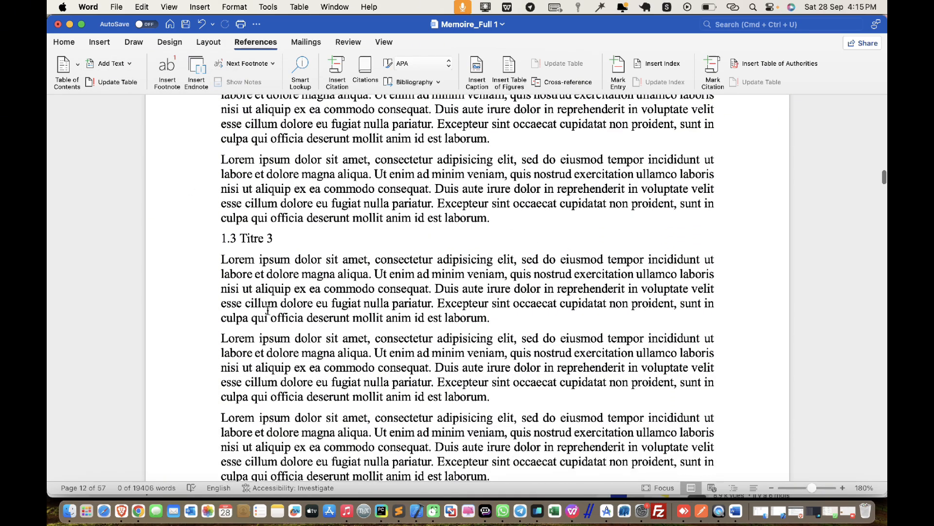
{"action": "left_click", "coordinate": [189, 244]}
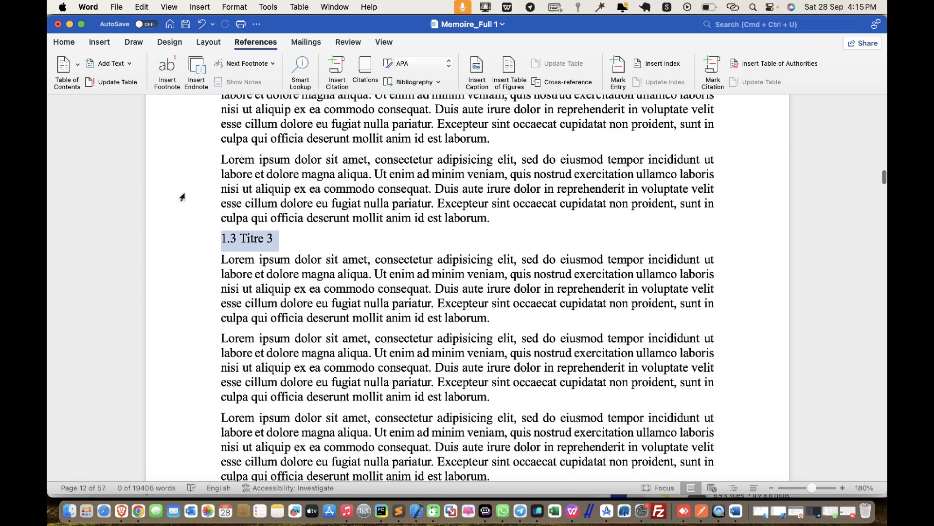
{"action": "left_click", "coordinate": [119, 65]}
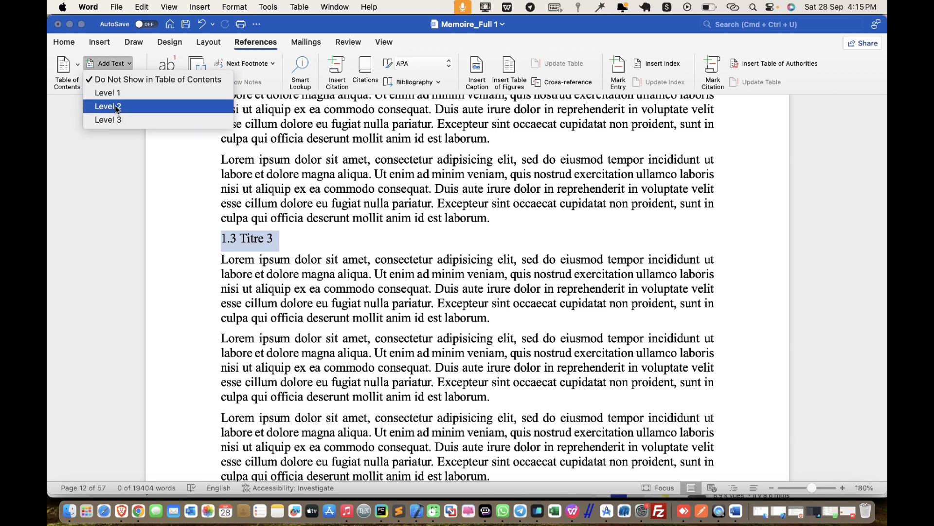
{"action": "left_click", "coordinate": [115, 94]}
- Mark the "1.3.1 Sous-titre 1" subheading as Level 3 for the table of contents
{"action": "scroll", "coordinate": [252, 255], "scroll_direction": "down", "scroll_amount": 7}
{"action": "scroll", "coordinate": [251, 255], "scroll_direction": "down", "scroll_amount": 15}
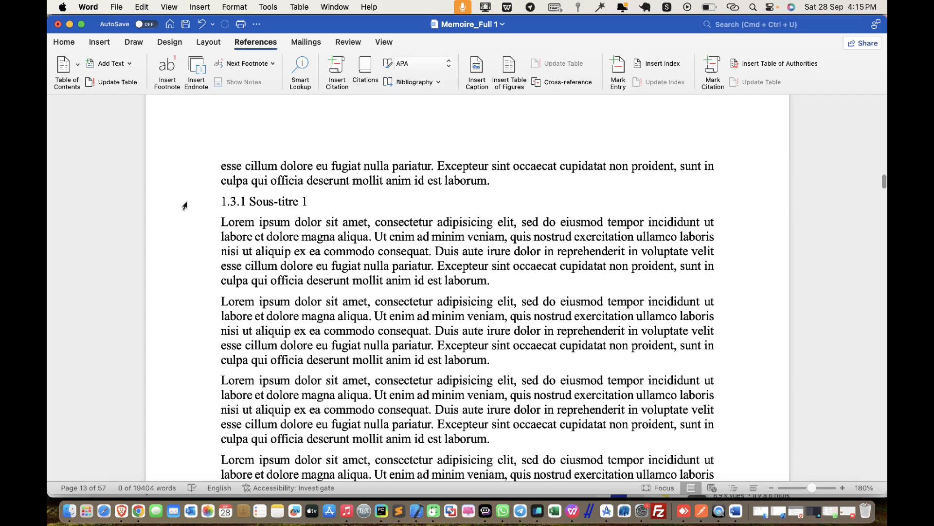
{"action": "left_click", "coordinate": [185, 204]}
{"action": "left_click", "coordinate": [113, 66]}
{"action": "left_click", "coordinate": [115, 119]}
- Mark the "1.3.2 Sous-titre 2" subheading as Level 3 for the table of contents
{"action": "scroll", "coordinate": [267, 272], "scroll_direction": "down", "scroll_amount": 10}
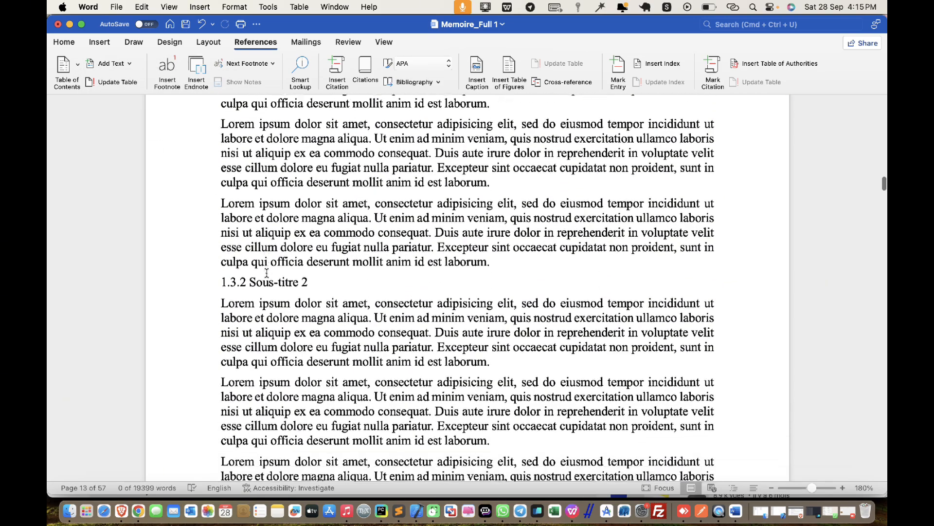
{"action": "left_click", "coordinate": [201, 256]}
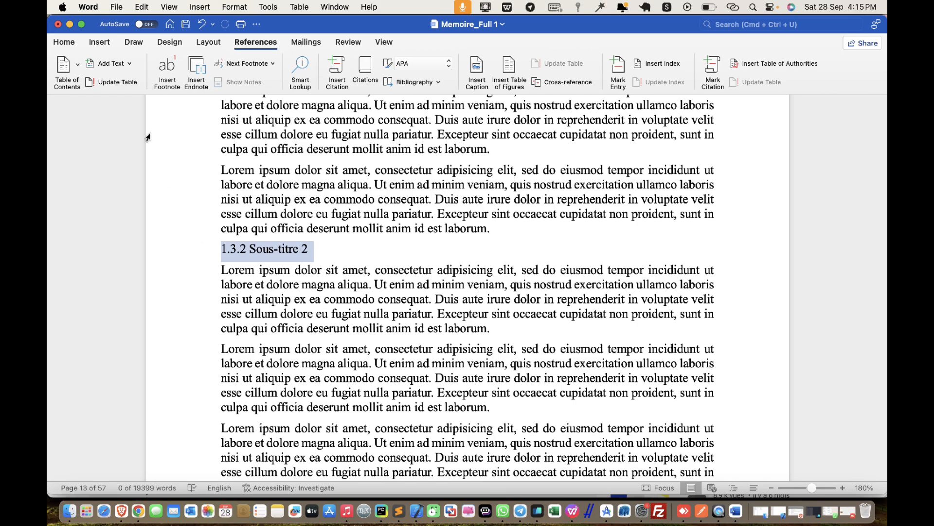
{"action": "left_click", "coordinate": [108, 64]}
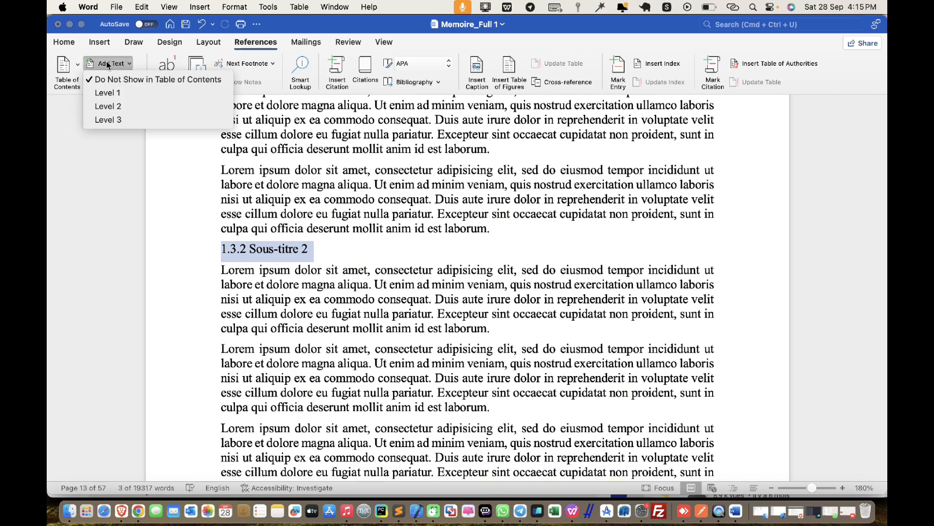
{"action": "left_click", "coordinate": [128, 122]}
- Mark the "1.4 Titre 4" heading as Level 2 for the table of contents
{"action": "scroll", "coordinate": [280, 228], "scroll_direction": "down", "scroll_amount": 3}
{"action": "scroll", "coordinate": [280, 227], "scroll_direction": "down", "scroll_amount": 10}
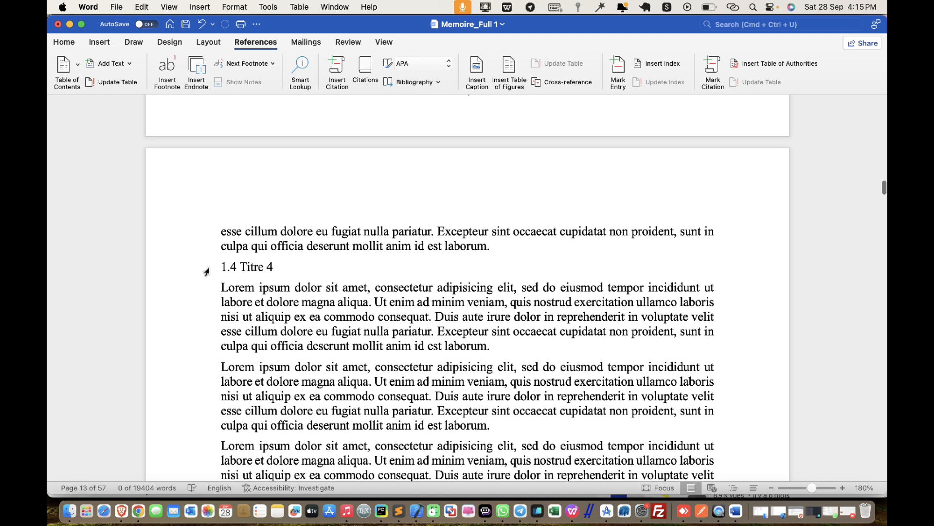
{"action": "left_click", "coordinate": [206, 271]}
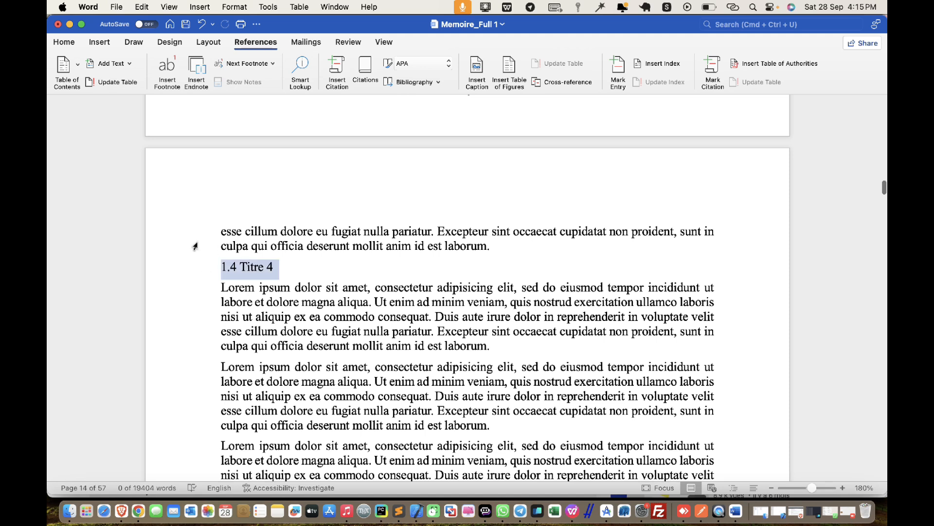
{"action": "left_click", "coordinate": [107, 64]}
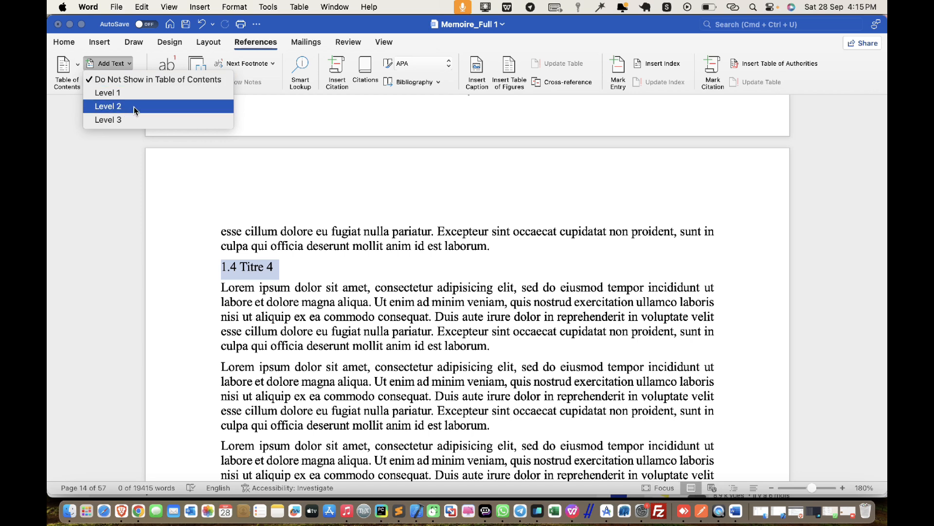
{"action": "left_click", "coordinate": [132, 106]}
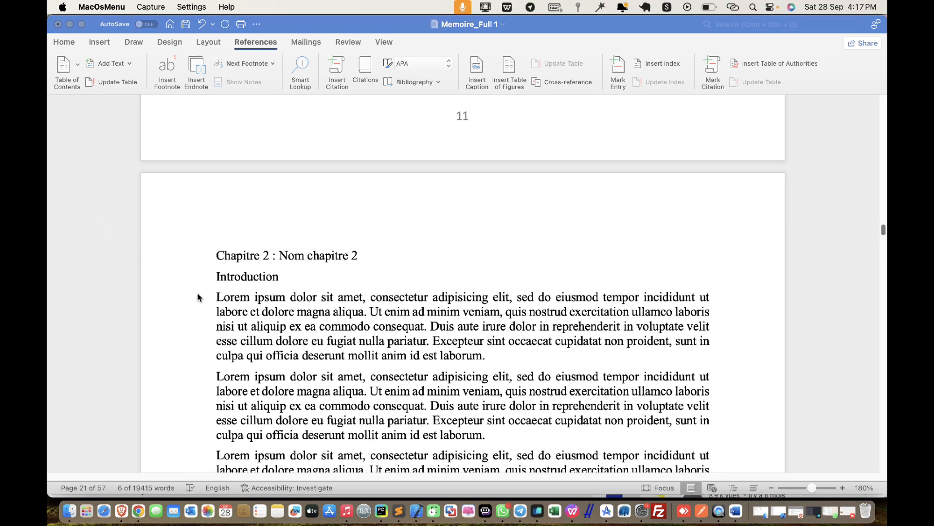
- Mark the "Chapitre 2 : Nom chapitre 2" heading as Level 1 for the table of contents
{"action": "left_click", "coordinate": [170, 253]}
{"action": "left_click", "coordinate": [110, 64]}
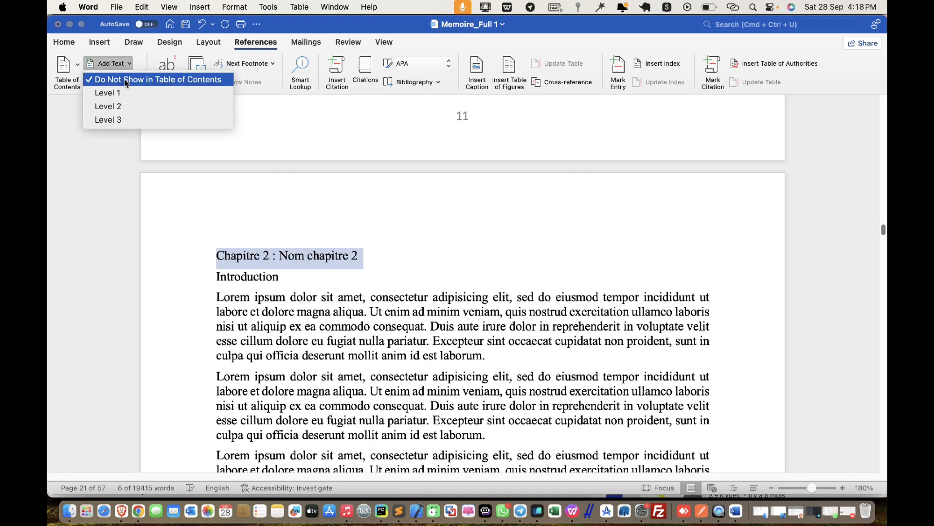
{"action": "left_click", "coordinate": [134, 93]}
- Mark the "Introduction" heading under Chapitre 2 as Level 2 for the table of contents
{"action": "scroll", "coordinate": [168, 239], "scroll_direction": "down", "scroll_amount": 3}
{"action": "left_click", "coordinate": [179, 194]}
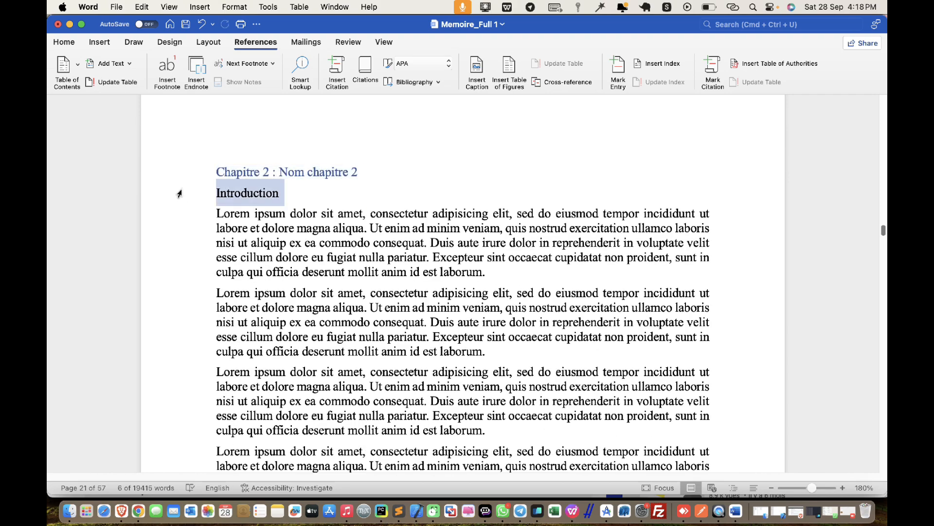
{"action": "left_click", "coordinate": [109, 64]}
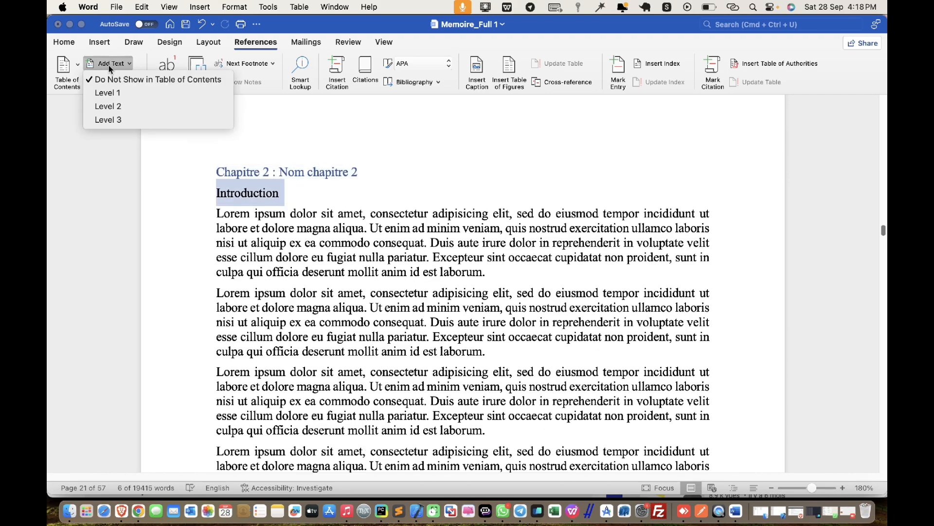
{"action": "left_click", "coordinate": [137, 108]}
- Mark the "2.1 Titre 1" heading as Level 2 for the table of contents
{"action": "scroll", "coordinate": [212, 233], "scroll_direction": "down", "scroll_amount": 5}
{"action": "scroll", "coordinate": [211, 221], "scroll_direction": "down", "scroll_amount": 3}
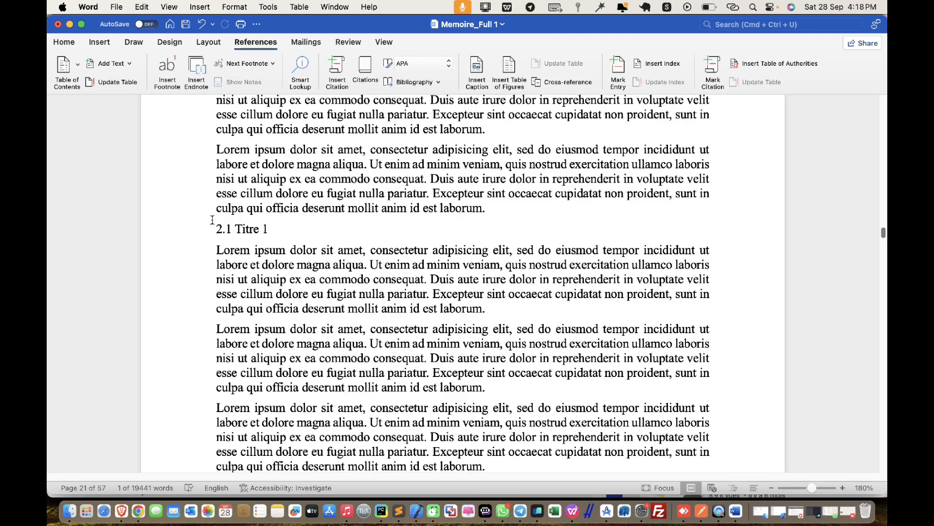
{"action": "left_click", "coordinate": [187, 236]}
{"action": "left_click", "coordinate": [128, 67]}
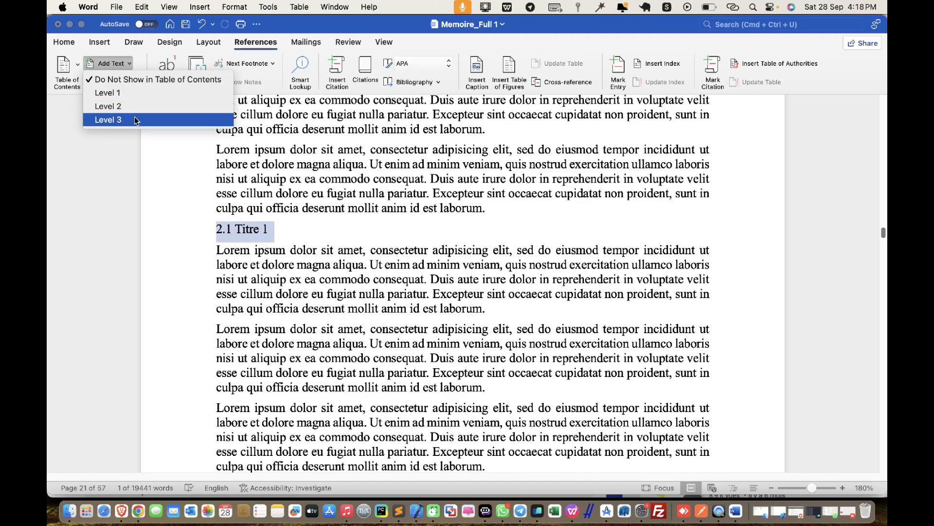
{"action": "left_click", "coordinate": [134, 107]}
- Mark the "2.2 Titre 2" heading as Level 2 for the table of contents
{"action": "scroll", "coordinate": [184, 230], "scroll_direction": "down", "scroll_amount": 5}
{"action": "scroll", "coordinate": [184, 230], "scroll_direction": "down", "scroll_amount": 6}
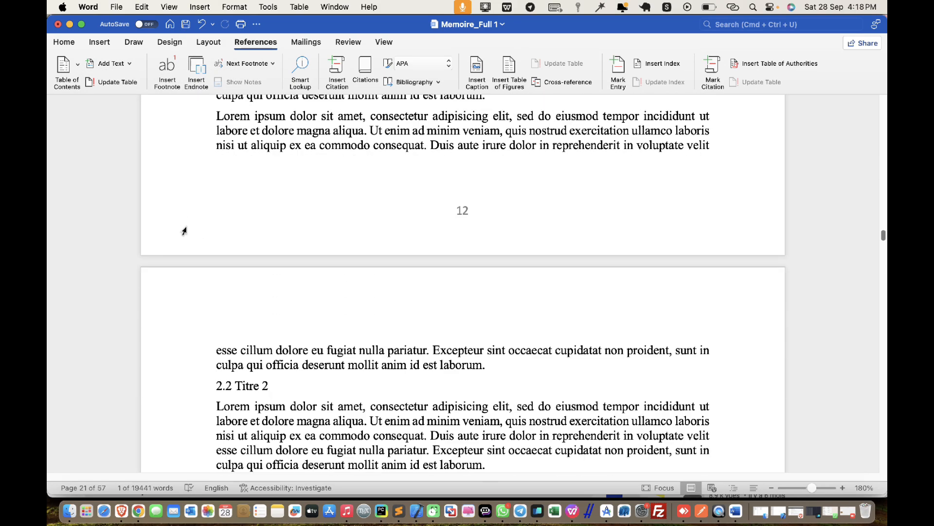
{"action": "left_click", "coordinate": [172, 218]}
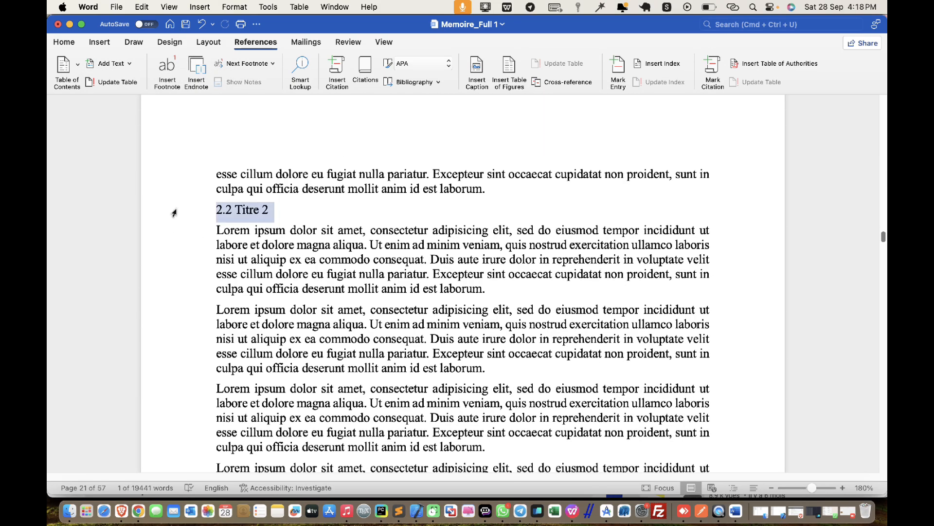
{"action": "left_click", "coordinate": [111, 63]}
{"action": "left_click", "coordinate": [123, 106]}
- Mark the "2.3 Titre 3" heading as Level 2 for the table of contents
{"action": "scroll", "coordinate": [173, 200], "scroll_direction": "down", "scroll_amount": 10}
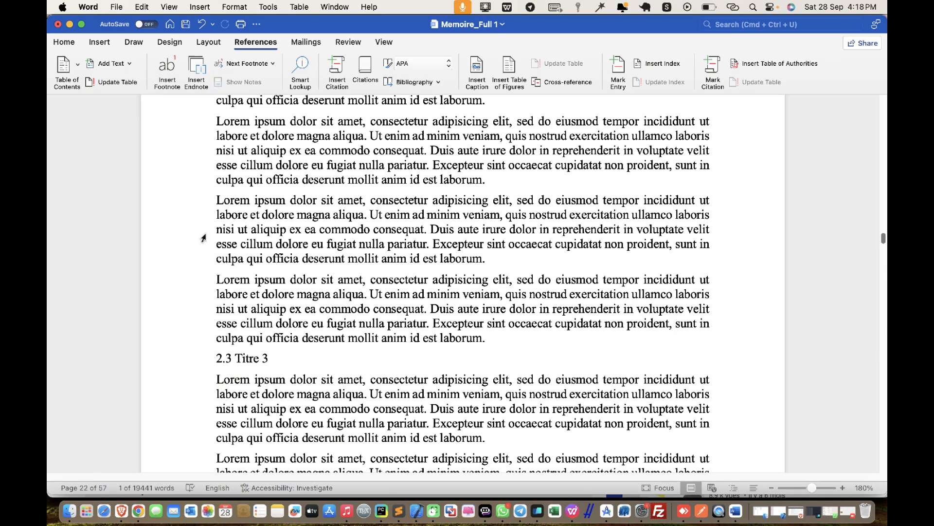
{"action": "left_click", "coordinate": [184, 241]}
{"action": "left_click", "coordinate": [118, 63]}
{"action": "left_click", "coordinate": [126, 106]}
- Mark the "2.3.1 Sous-titre 1" subheading as Level 3 for the table of contents
{"action": "scroll", "coordinate": [195, 243], "scroll_direction": "down", "scroll_amount": 6}
{"action": "scroll", "coordinate": [196, 222], "scroll_direction": "down", "scroll_amount": 5}
{"action": "left_click", "coordinate": [170, 278]}
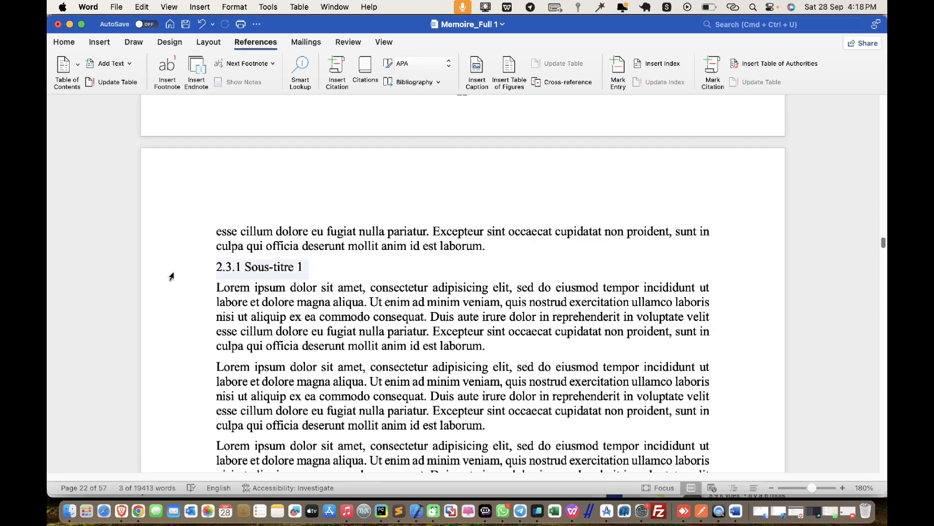
{"action": "left_click", "coordinate": [112, 63]}
{"action": "left_click", "coordinate": [132, 122]}
- Mark the "2.3.2 Sous-titre 2" subheading as Level 3 for the table of contents
{"action": "scroll", "coordinate": [200, 185], "scroll_direction": "down", "scroll_amount": 7}
{"action": "scroll", "coordinate": [199, 194], "scroll_direction": "down", "scroll_amount": 3}
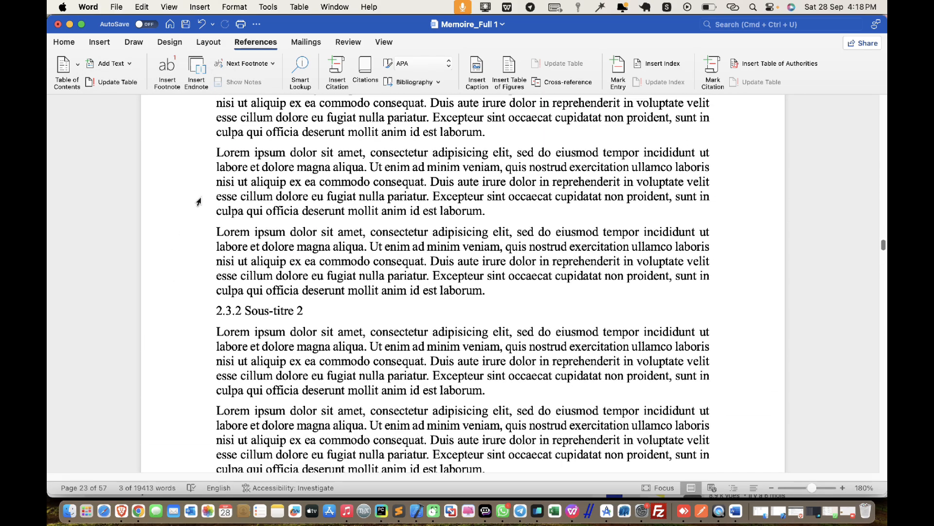
{"action": "left_click", "coordinate": [207, 314]}
{"action": "left_click", "coordinate": [112, 62]}
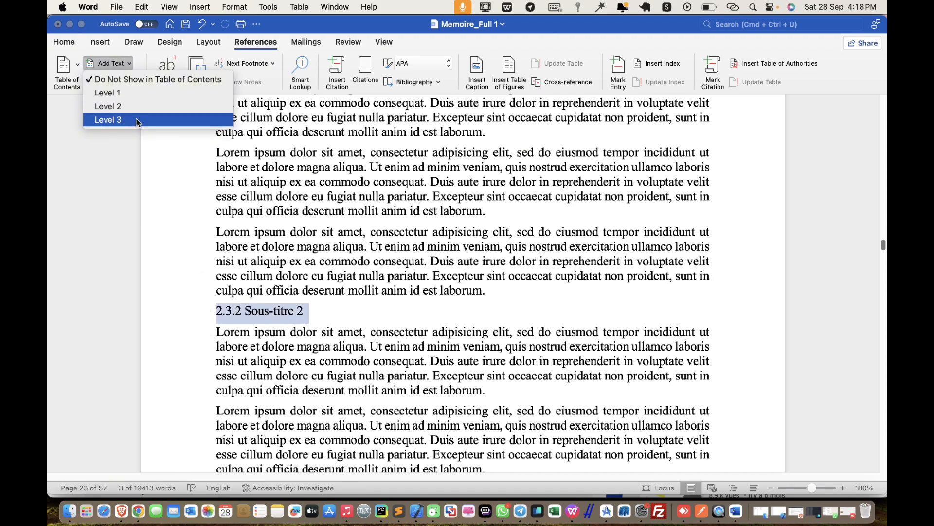
{"action": "left_click", "coordinate": [112, 120]}
- Mark the "2.4 Titre 4" heading as Level 2 for the table of contents
{"action": "scroll", "coordinate": [255, 280], "scroll_direction": "down", "scroll_amount": 3}
{"action": "scroll", "coordinate": [254, 281], "scroll_direction": "down", "scroll_amount": 10}
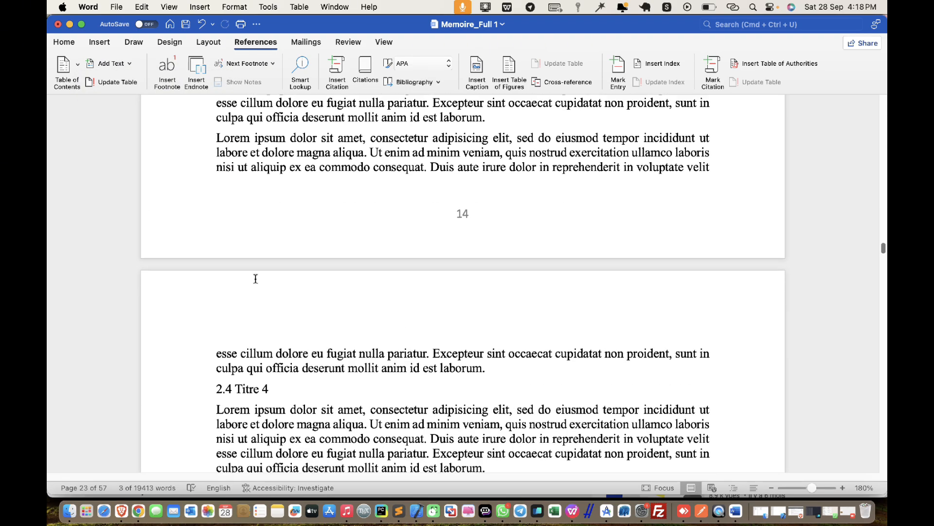
{"action": "left_click", "coordinate": [173, 190]}
{"action": "left_click", "coordinate": [172, 203]}
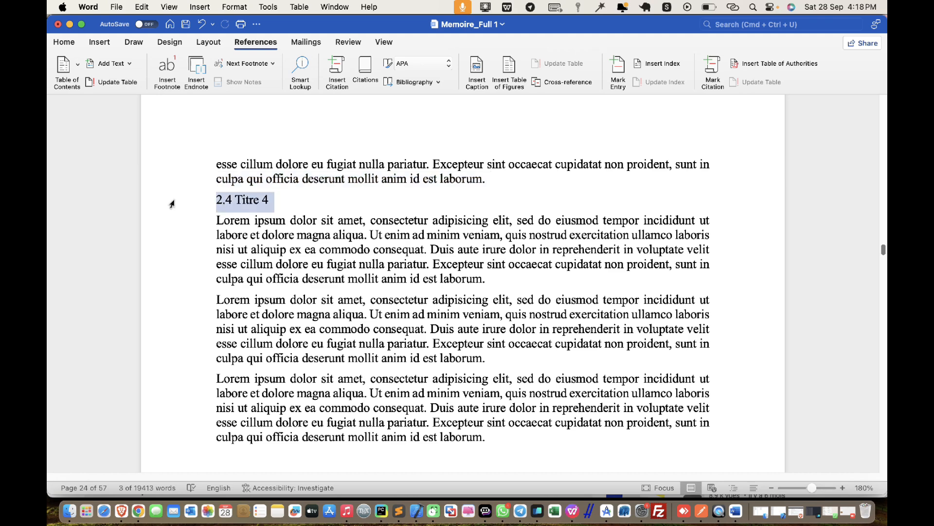
{"action": "left_click", "coordinate": [112, 63]}
{"action": "left_click", "coordinate": [112, 107]}
- Mark the "2.5 Titre 5" heading as Level 2 for the table of contents
{"action": "scroll", "coordinate": [249, 241], "scroll_direction": "down", "scroll_amount": 3}
{"action": "scroll", "coordinate": [250, 241], "scroll_direction": "down", "scroll_amount": 10}
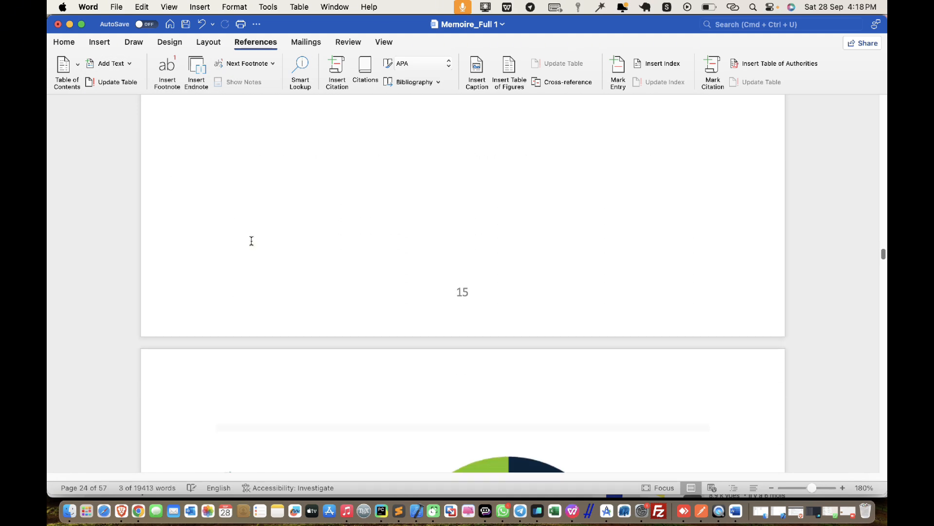
{"action": "scroll", "coordinate": [251, 240], "scroll_direction": "down", "scroll_amount": 10}
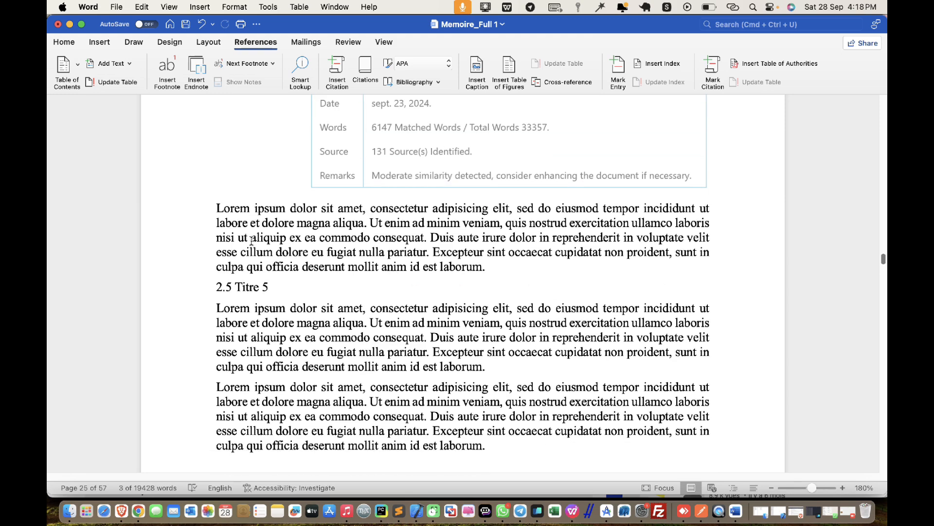
{"action": "left_click", "coordinate": [171, 207]}
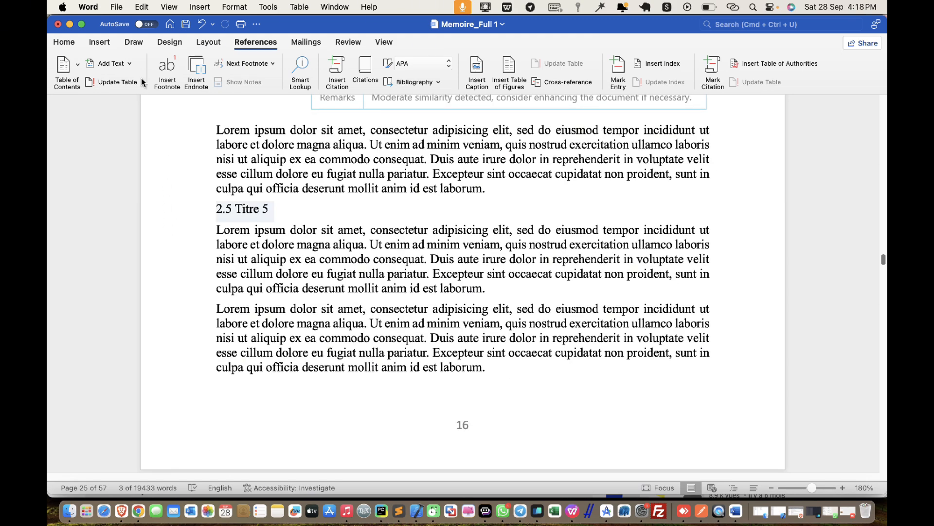
{"action": "left_click", "coordinate": [111, 64]}
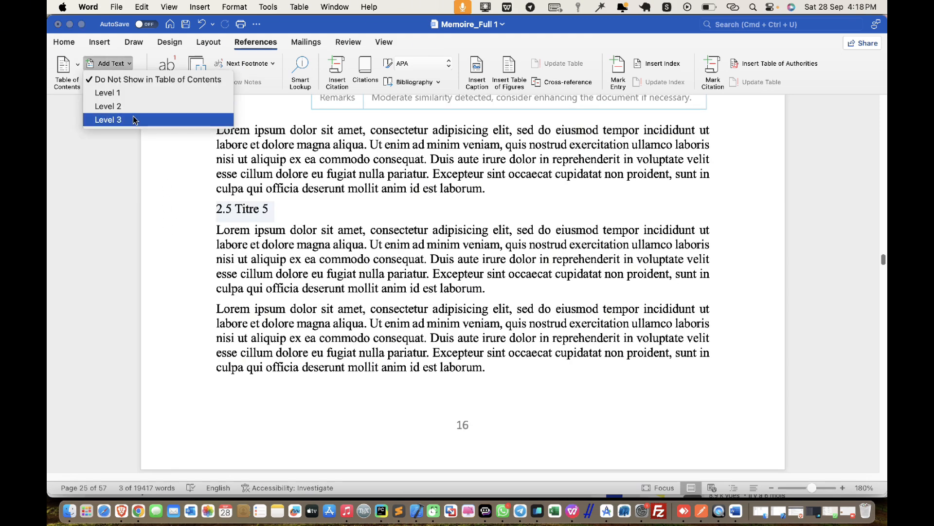
{"action": "left_click", "coordinate": [134, 105]}
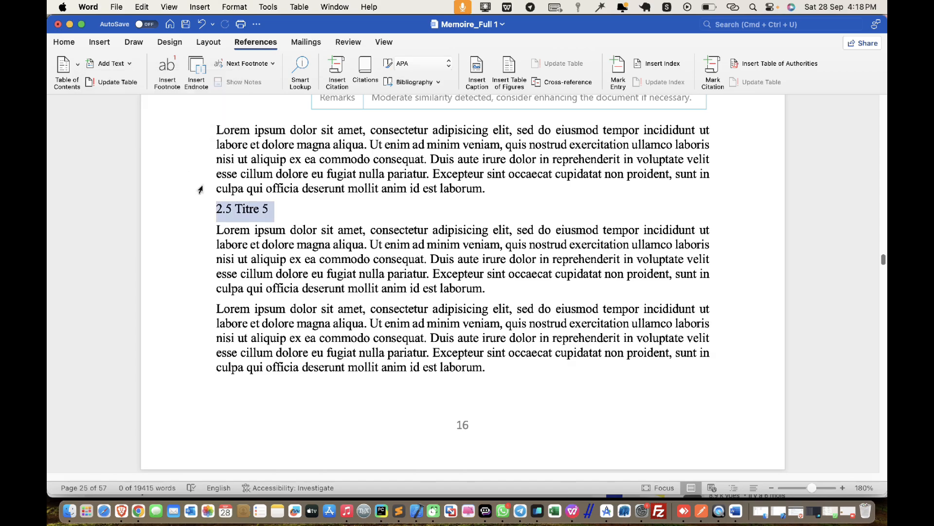
- Mark the "2.5.1 Sous-titre 3" subheading as Level 3 for the table of contents
{"action": "scroll", "coordinate": [198, 182], "scroll_direction": "down", "scroll_amount": 7}
{"action": "scroll", "coordinate": [199, 181], "scroll_direction": "down", "scroll_amount": 6}
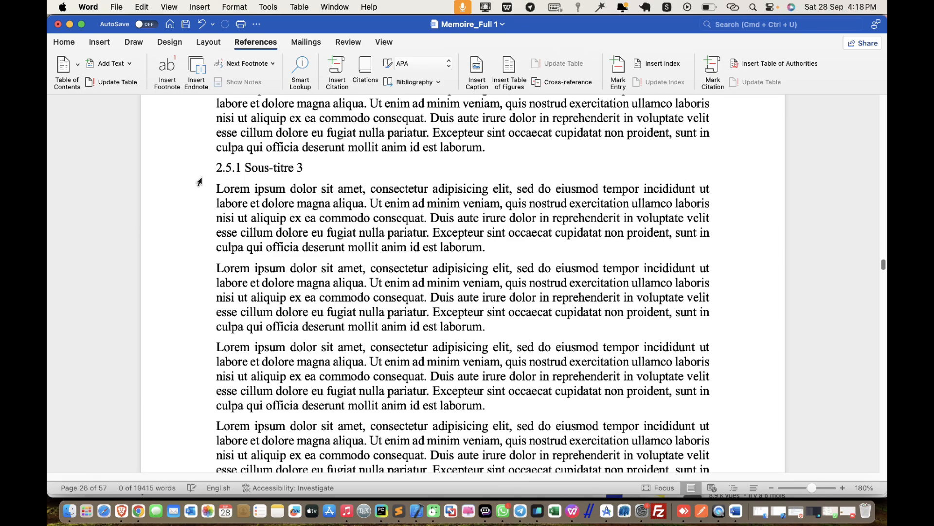
{"action": "left_click", "coordinate": [176, 169]}
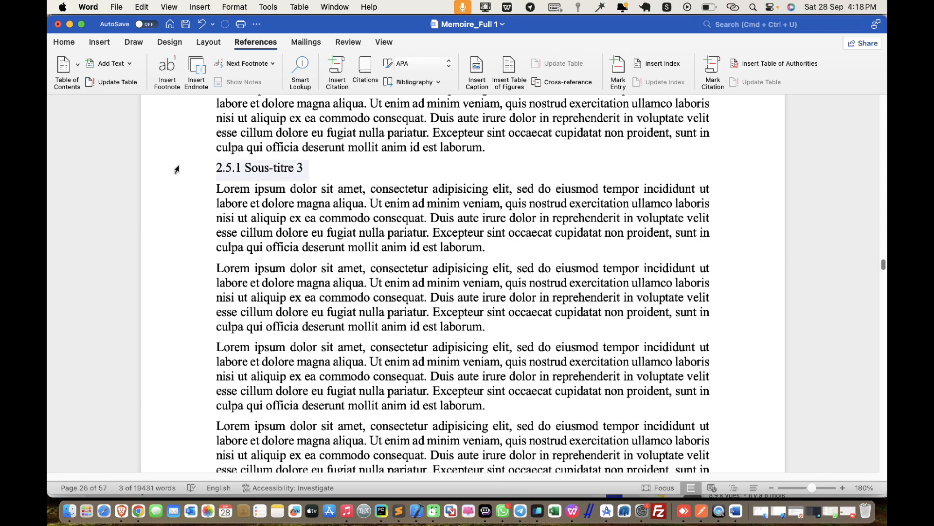
{"action": "left_click", "coordinate": [110, 63]}
{"action": "left_click", "coordinate": [121, 119]}
{"action": "scroll", "coordinate": [257, 196], "scroll_direction": "down", "scroll_amount": 10}
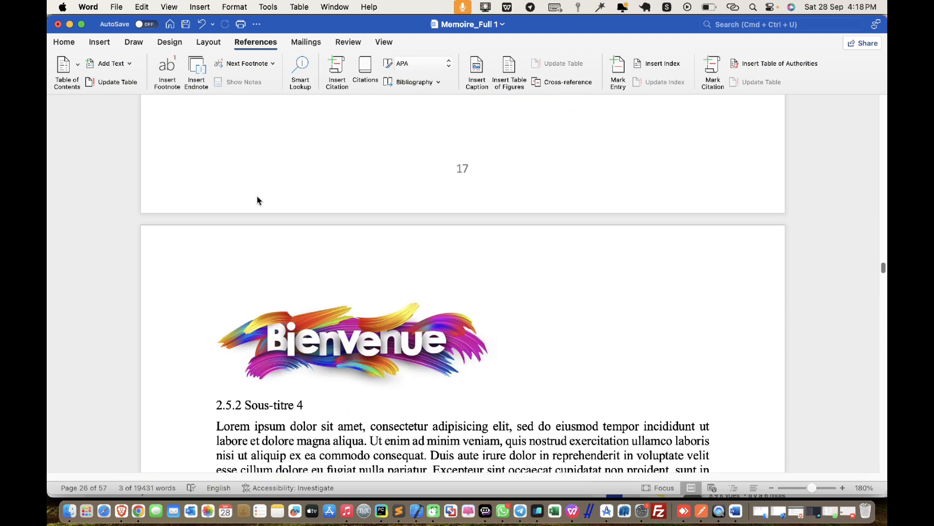
- Mark the "2.5.2 Sous-titre 4" subheading as Level 3 for the table of contents
{"action": "scroll", "coordinate": [257, 197], "scroll_direction": "down", "scroll_amount": 5}
{"action": "left_click", "coordinate": [166, 223]}
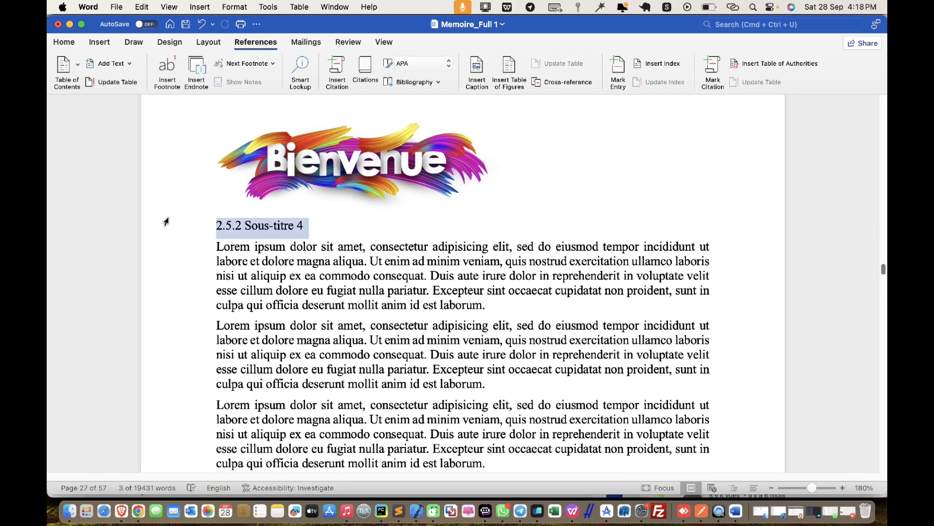
{"action": "left_click", "coordinate": [111, 63]}
{"action": "left_click", "coordinate": [121, 118]}
{"action": "left_click", "coordinate": [218, 220]}
- Mark the "2.5.3 Sous-titre 5" subheading as Level 3 for the table of contents
{"action": "scroll", "coordinate": [222, 224], "scroll_direction": "down", "scroll_amount": 10}
{"action": "left_click", "coordinate": [175, 283]}
{"action": "left_click", "coordinate": [171, 285]}
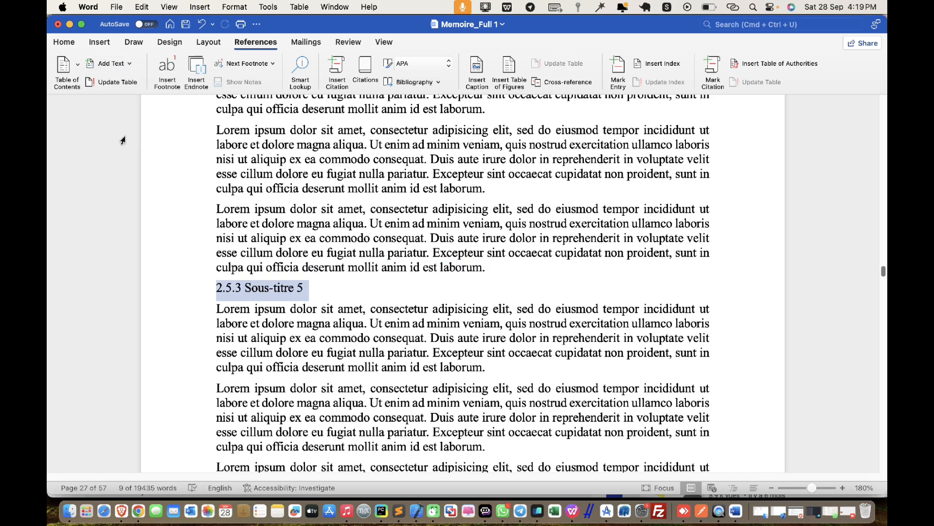
{"action": "left_click", "coordinate": [126, 63]}
{"action": "left_click", "coordinate": [122, 118]}
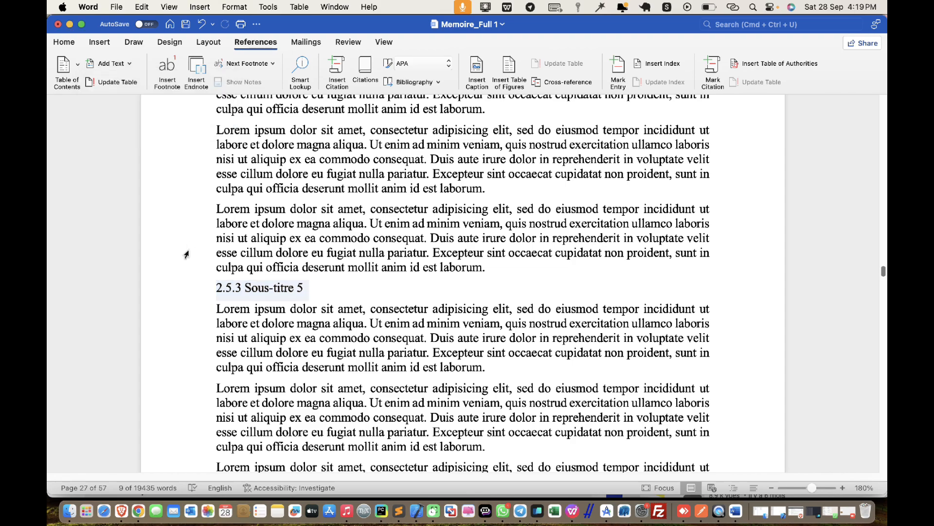
- Mark the "2.6 Titre 6" heading as Level 2 for the table of contents
{"action": "scroll", "coordinate": [186, 254], "scroll_direction": "down", "scroll_amount": 3}
{"action": "scroll", "coordinate": [186, 254], "scroll_direction": "down", "scroll_amount": 8}
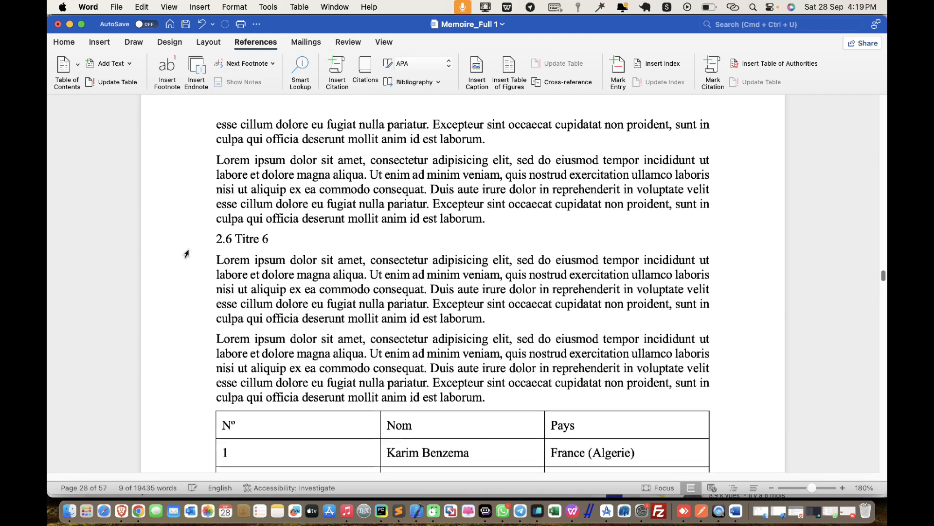
{"action": "left_click", "coordinate": [162, 234]}
{"action": "left_click", "coordinate": [169, 249]}
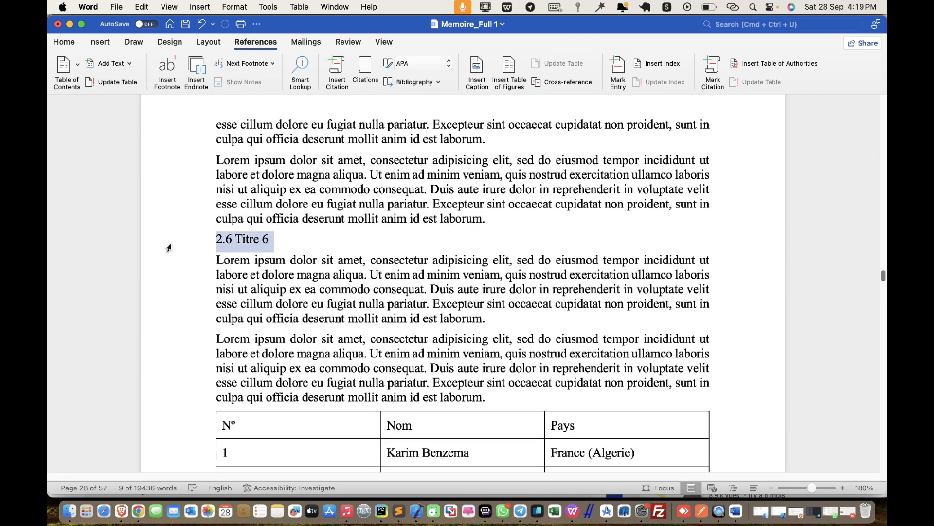
{"action": "left_click", "coordinate": [114, 71]}
{"action": "left_click", "coordinate": [122, 104]}
- Mark the "2.7 Titre 7" heading as Level 3 for the table of contents
{"action": "scroll", "coordinate": [234, 239], "scroll_direction": "down", "scroll_amount": 4}
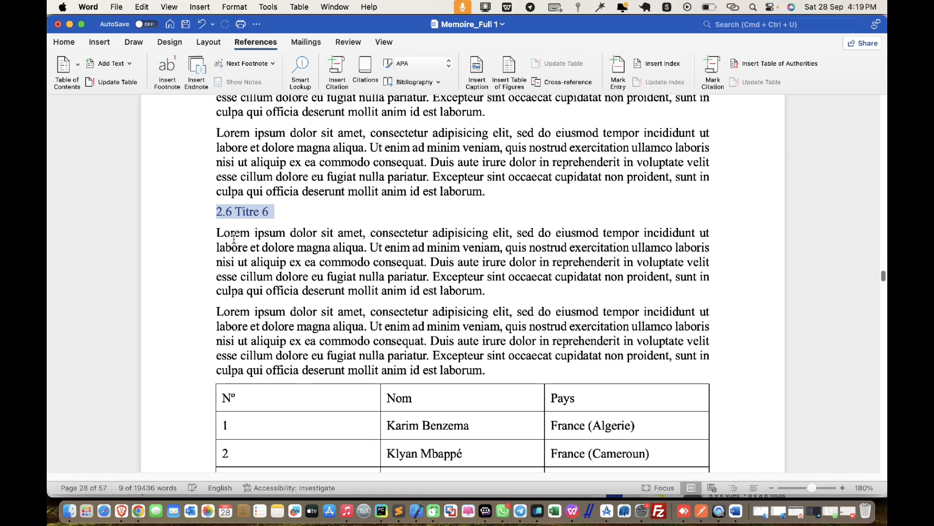
{"action": "scroll", "coordinate": [234, 240], "scroll_direction": "down", "scroll_amount": 8}
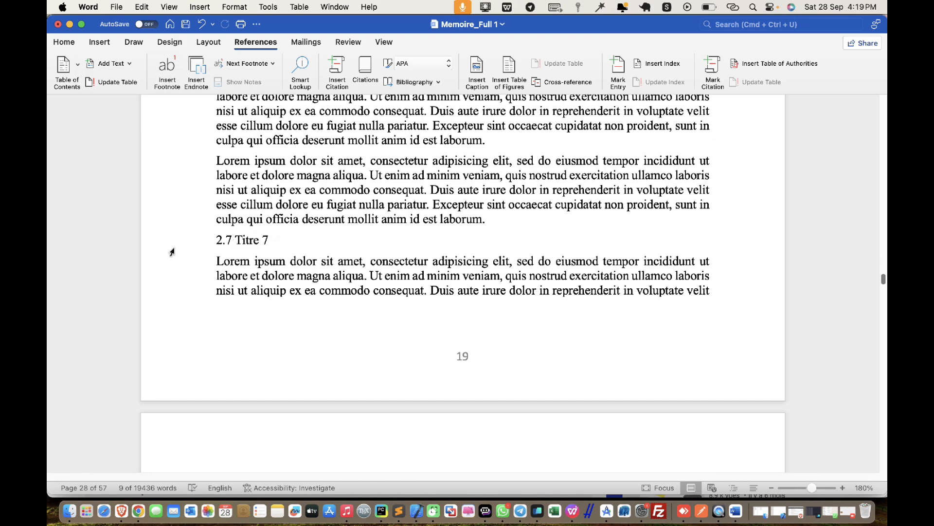
{"action": "left_click", "coordinate": [172, 252]}
{"action": "left_click", "coordinate": [111, 63]}
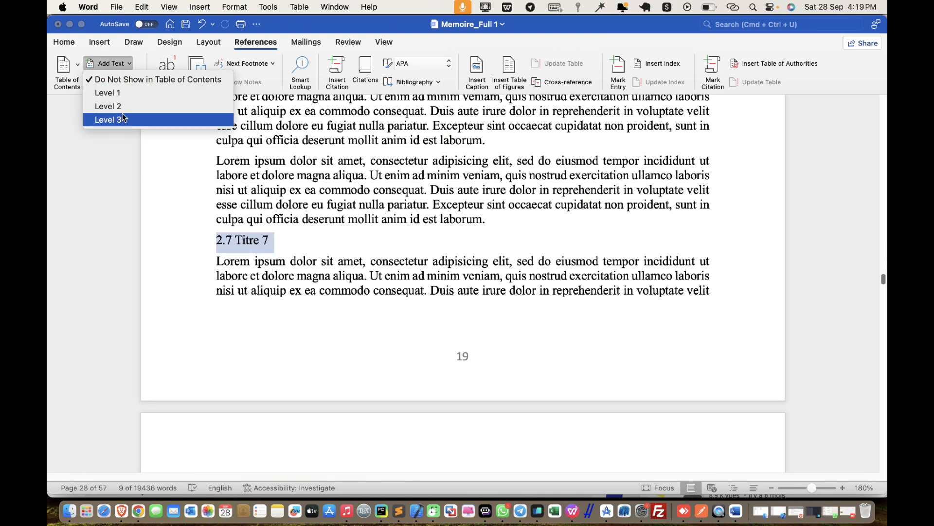
{"action": "left_click", "coordinate": [122, 120]}
- Delete the empty paragraph directly below the Nº, Nom, Pays table in section 2.7
{"action": "scroll", "coordinate": [228, 231], "scroll_direction": "down", "scroll_amount": 10}
{"action": "scroll", "coordinate": [228, 230], "scroll_direction": "down", "scroll_amount": 5}
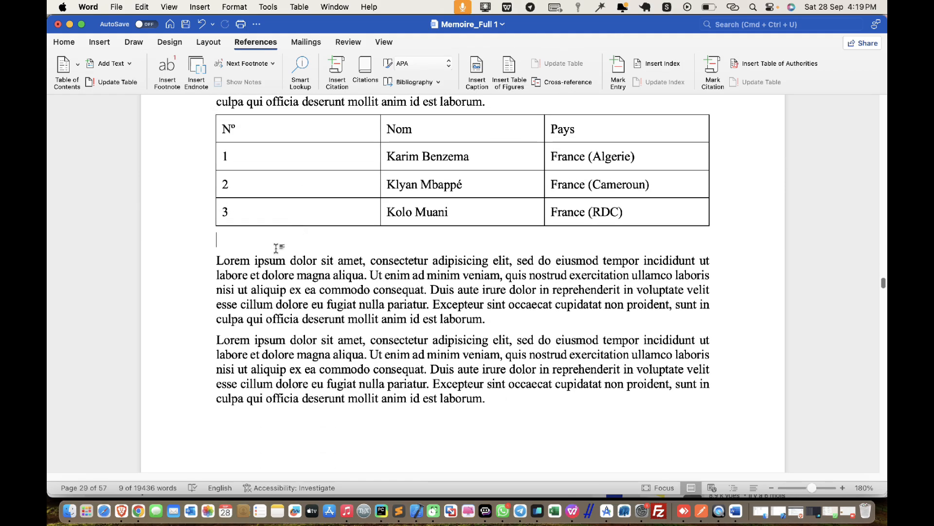
{"action": "key", "text": "Delete"}
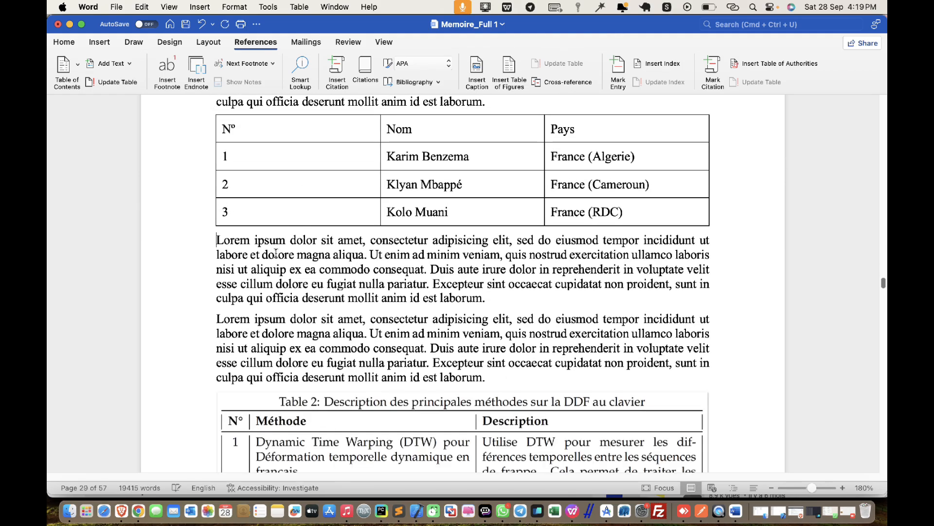
- Mark the "Conclusion" heading of chapter 2 as Level 2 for the table of contents
{"action": "scroll", "coordinate": [276, 253], "scroll_direction": "down", "scroll_amount": 20}
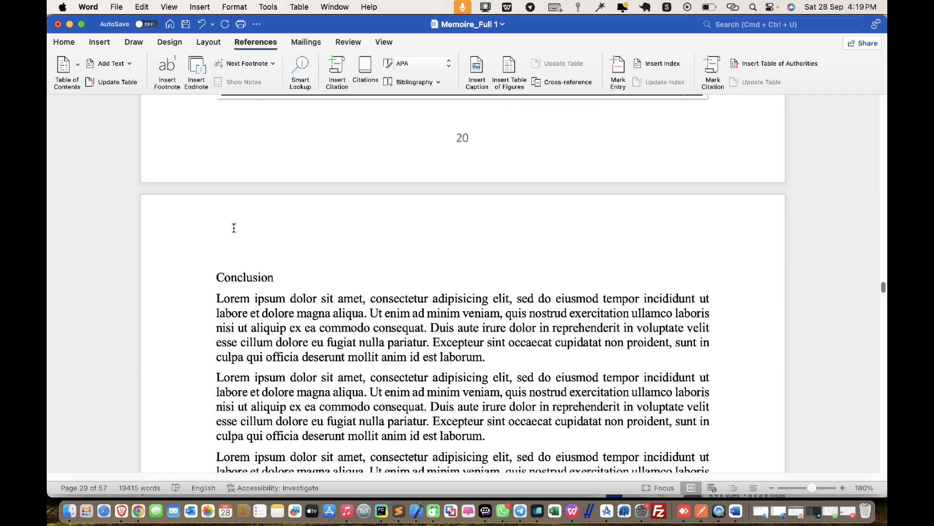
{"action": "scroll", "coordinate": [234, 229], "scroll_direction": "down", "scroll_amount": 2}
{"action": "left_click", "coordinate": [176, 254]}
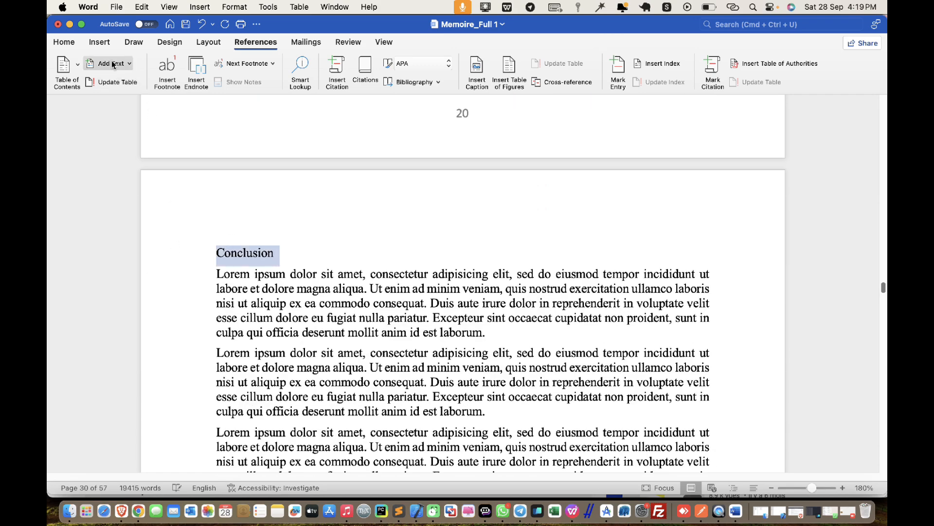
{"action": "left_click", "coordinate": [112, 65]}
{"action": "left_click", "coordinate": [125, 104]}
- Remove the surplus blank lines above the "Chapitre 3 : Nom chapitre 3" title, keeping it at the start of its own page
{"action": "scroll", "coordinate": [303, 229], "scroll_direction": "down", "scroll_amount": 10}
{"action": "scroll", "coordinate": [303, 228], "scroll_direction": "down", "scroll_amount": 10}
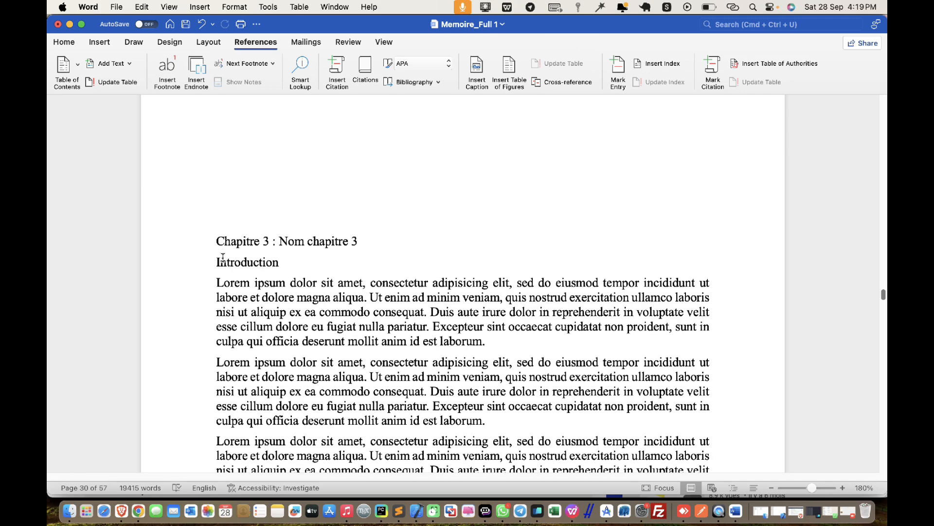
{"action": "key", "text": "BackSpace"}
{"action": "key", "text": "BackSpace"}
{"action": "key", "text": "BackSpace"}
{"action": "key", "text": "BackSpace"}
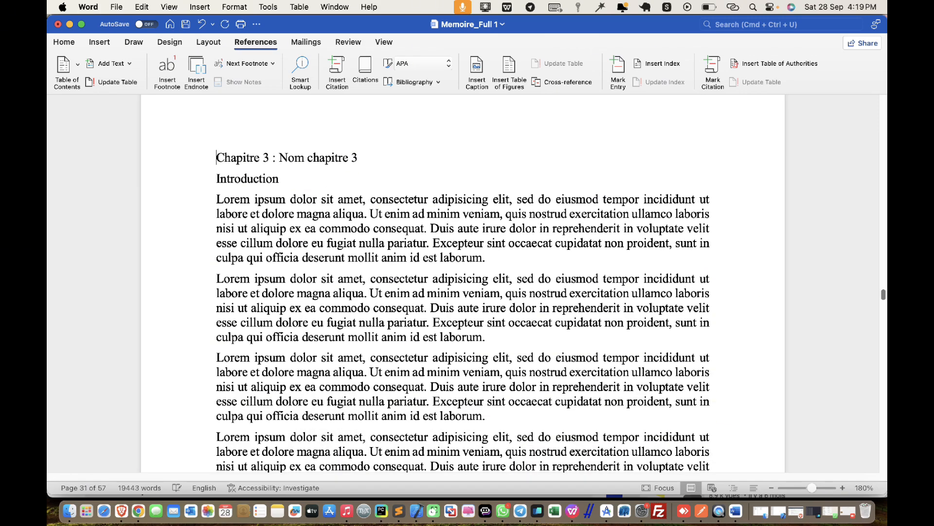
{"action": "scroll", "coordinate": [227, 253], "scroll_direction": "up", "scroll_amount": 2}
{"action": "key", "text": "BackSpace"}
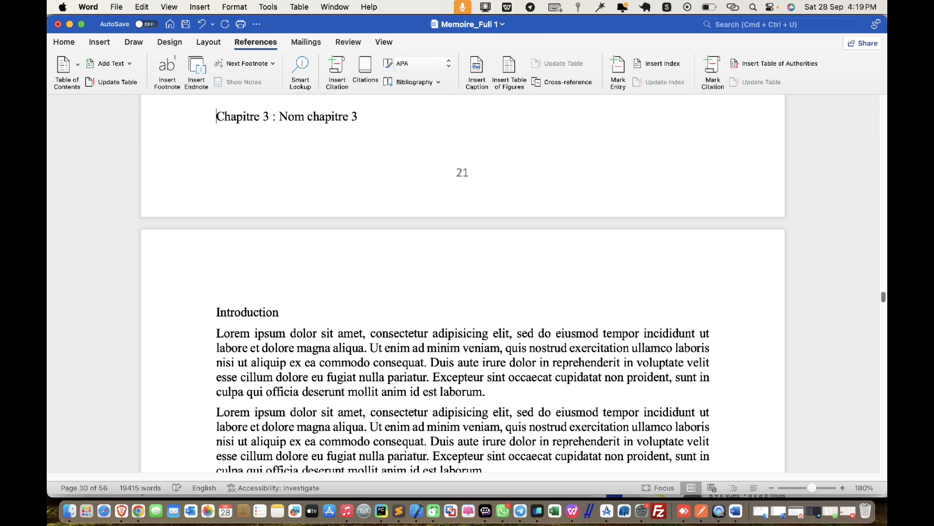
{"action": "key", "text": "Return"}
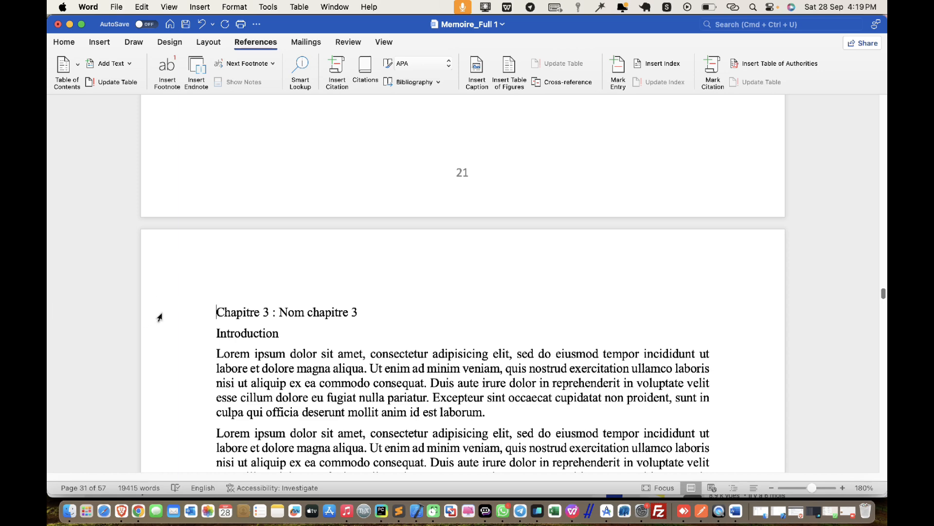
- Mark the "Chapitre 3 : Nom chapitre 3" title as Level 2 for the table of contents
{"action": "left_click", "coordinate": [190, 313]}
{"action": "left_click", "coordinate": [119, 63]}
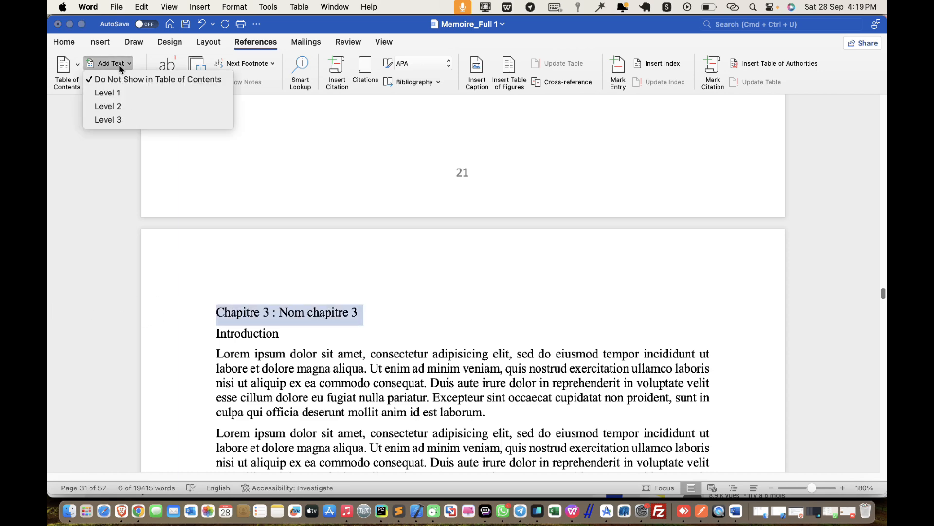
{"action": "left_click", "coordinate": [117, 105]}
- Mark the "Introduction" heading of chapter 3 as Level 2 for the table of contents
{"action": "left_click", "coordinate": [173, 273]}
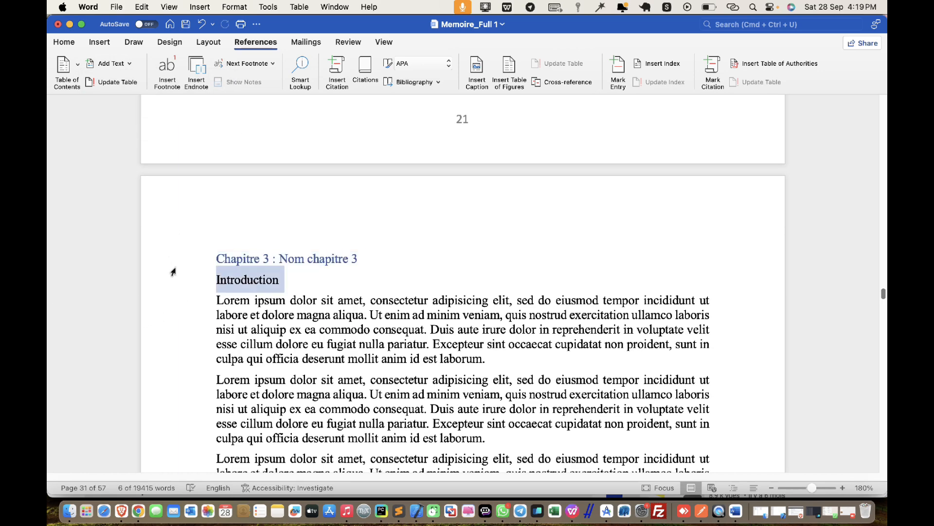
{"action": "left_click", "coordinate": [118, 63]}
{"action": "left_click", "coordinate": [122, 104]}
- Mark the "3.1 Titre 1" heading as Level 3 for the table of contents
{"action": "scroll", "coordinate": [242, 211], "scroll_direction": "down", "scroll_amount": 5}
{"action": "scroll", "coordinate": [242, 211], "scroll_direction": "down", "scroll_amount": 4}
{"action": "left_click", "coordinate": [178, 246]}
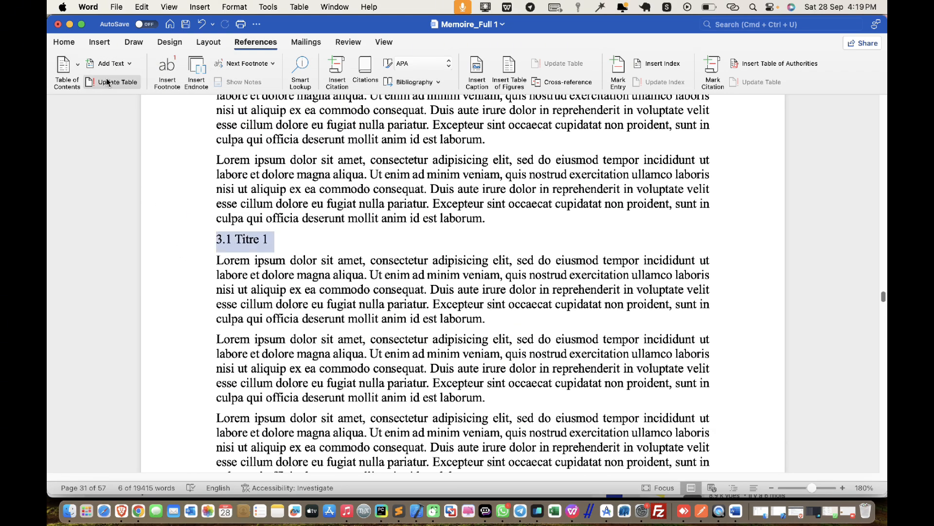
{"action": "left_click", "coordinate": [111, 64]}
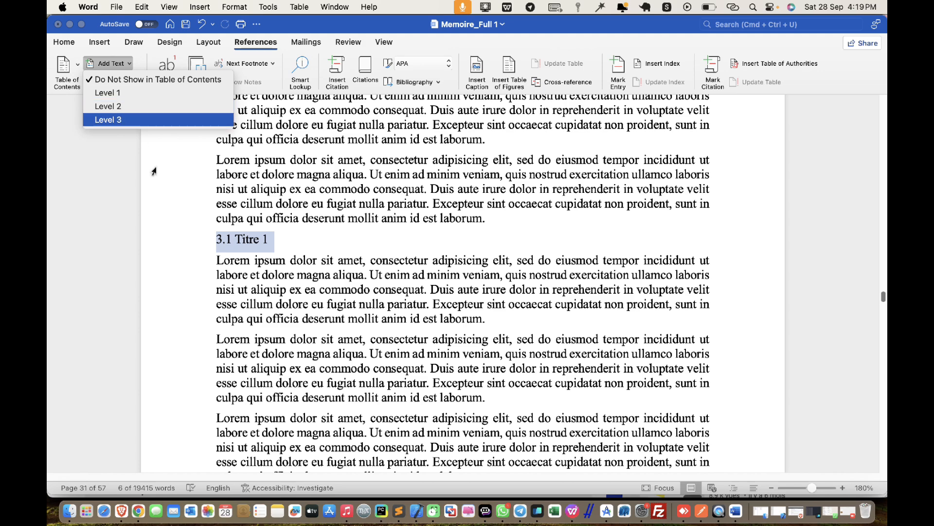
{"action": "left_click", "coordinate": [121, 117]}
- Mark the "3.2 Titre 2" heading as Level 2 for the table of contents
{"action": "scroll", "coordinate": [246, 275], "scroll_direction": "down", "scroll_amount": 10}
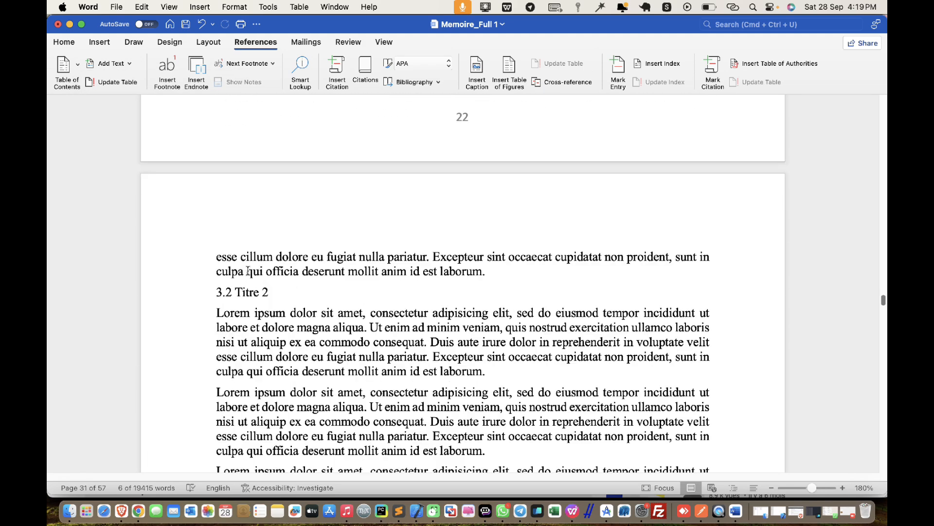
{"action": "left_click", "coordinate": [111, 64]}
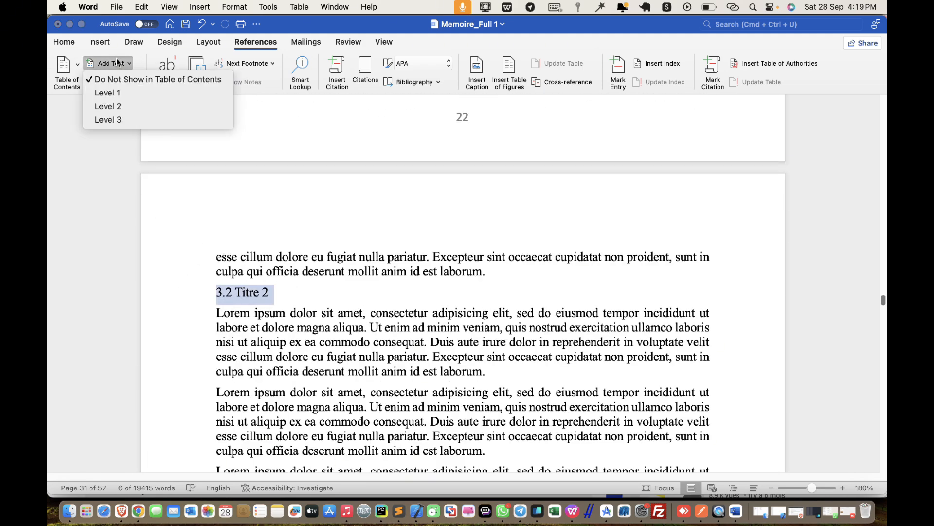
{"action": "left_click", "coordinate": [122, 106]}
- Mark the "3.3 Titre 3" heading as Level 3 for the table of contents
{"action": "scroll", "coordinate": [184, 265], "scroll_direction": "down", "scroll_amount": 8}
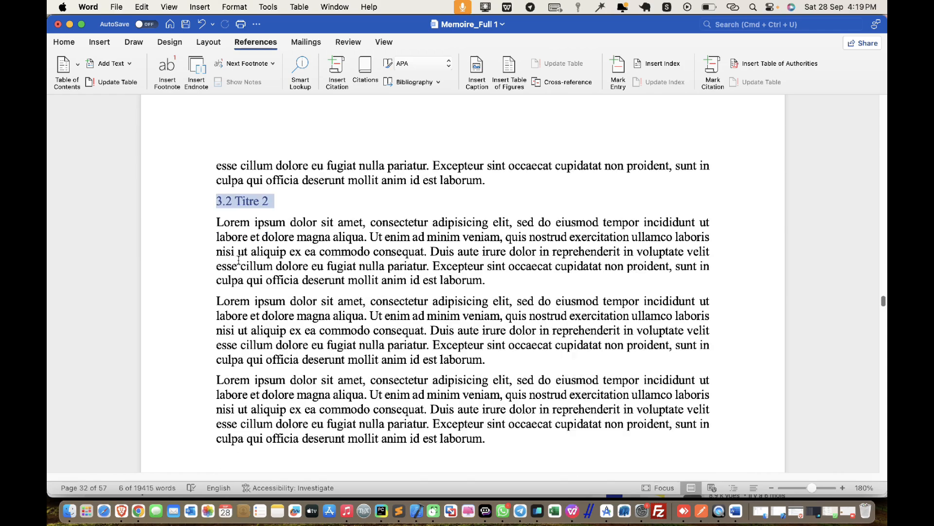
{"action": "left_click", "coordinate": [160, 253]}
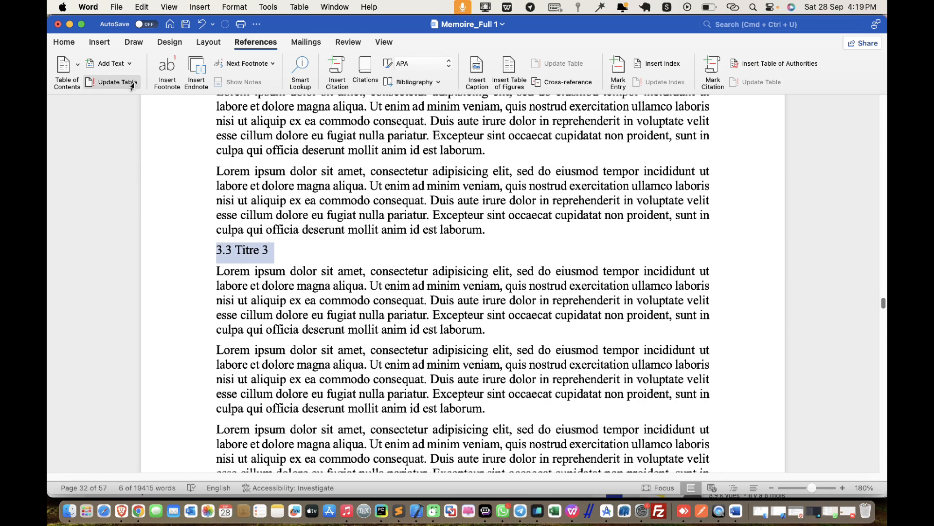
{"action": "left_click", "coordinate": [112, 64]}
{"action": "left_click", "coordinate": [121, 119]}
- Mark the "3.3.1 Sous-titre 1" subheading as Level 3 for the table of contents
{"action": "scroll", "coordinate": [264, 286], "scroll_direction": "down", "scroll_amount": 10}
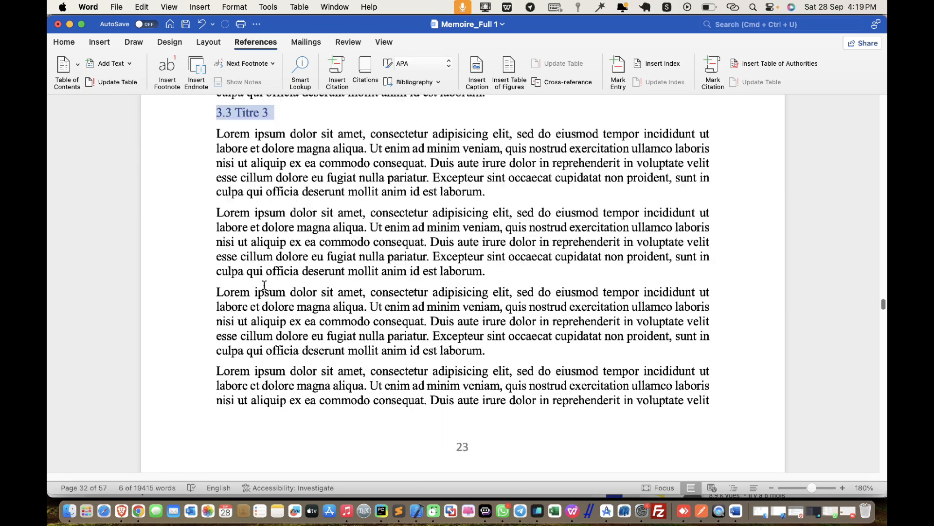
{"action": "left_click", "coordinate": [172, 275]}
{"action": "left_click", "coordinate": [105, 64]}
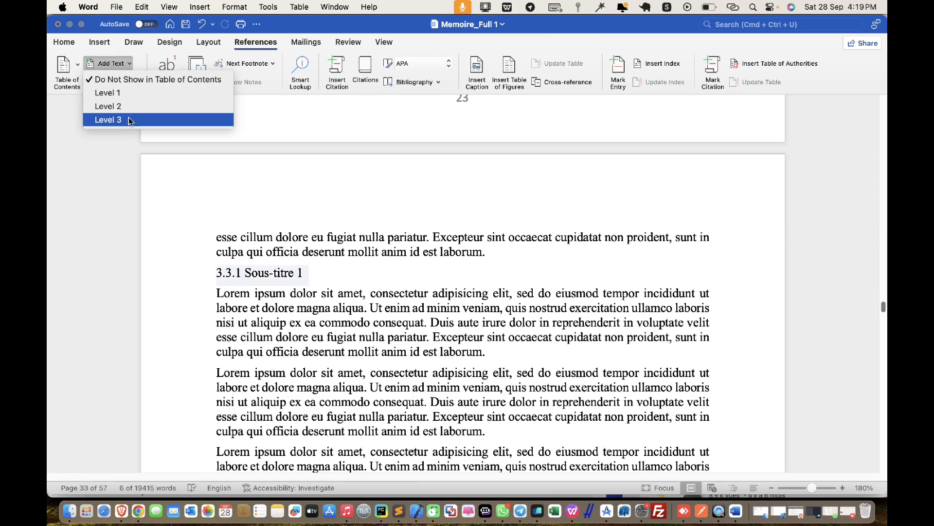
{"action": "left_click", "coordinate": [104, 119]}
- Mark the "3.3.2 Sous-titre 2" subheading as Level 3 for the table of contents
{"action": "scroll", "coordinate": [248, 259], "scroll_direction": "down", "scroll_amount": 2}
{"action": "scroll", "coordinate": [248, 259], "scroll_direction": "down", "scroll_amount": 6}
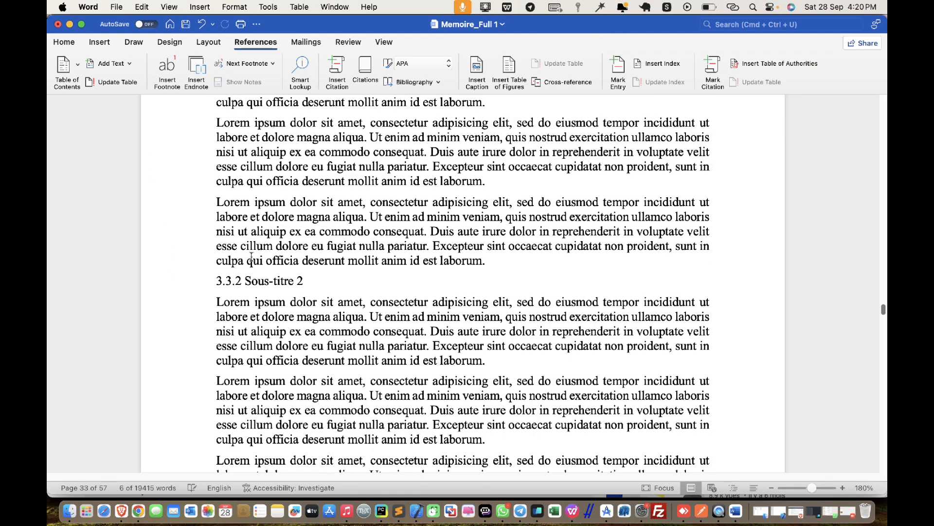
{"action": "left_click", "coordinate": [168, 246]}
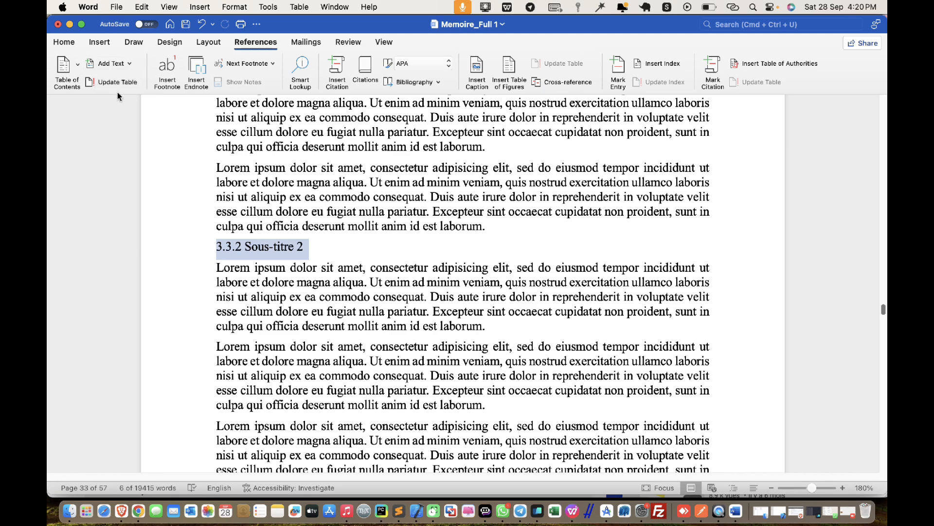
{"action": "left_click", "coordinate": [110, 64]}
{"action": "left_click", "coordinate": [108, 119]}
- Mark the "3.4 Titre 4" heading for the table of contents, first as Level 3 and finally as Level 2
{"action": "scroll", "coordinate": [276, 282], "scroll_direction": "down", "scroll_amount": 8}
{"action": "scroll", "coordinate": [276, 281], "scroll_direction": "down", "scroll_amount": 4}
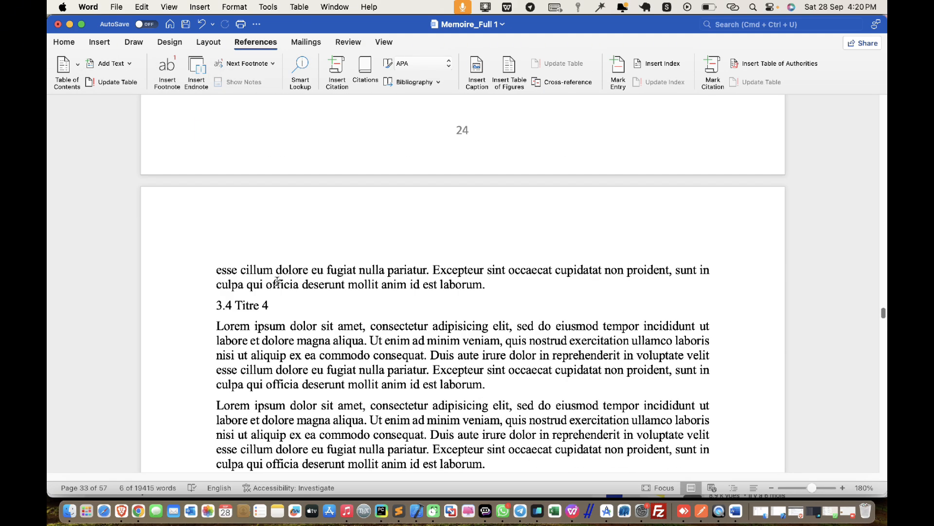
{"action": "left_click", "coordinate": [181, 285]}
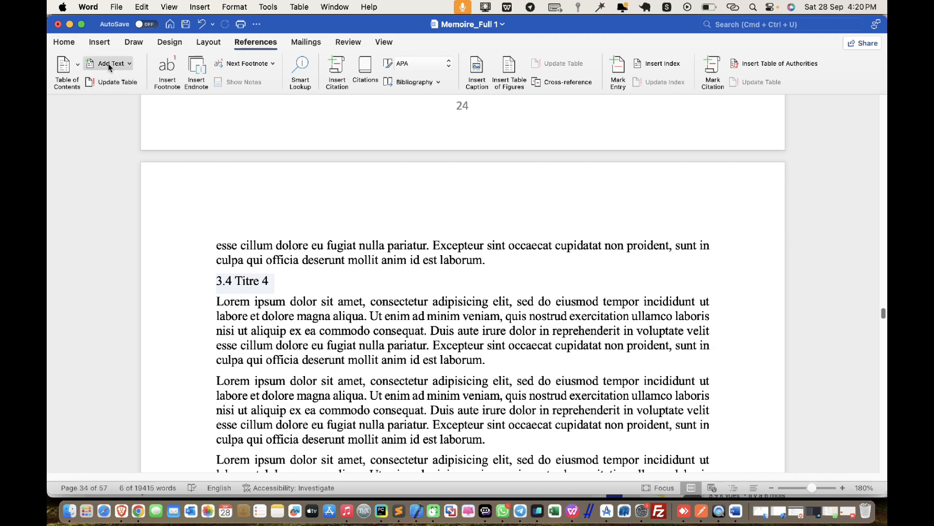
{"action": "left_click", "coordinate": [109, 63]}
{"action": "left_click", "coordinate": [110, 119]}
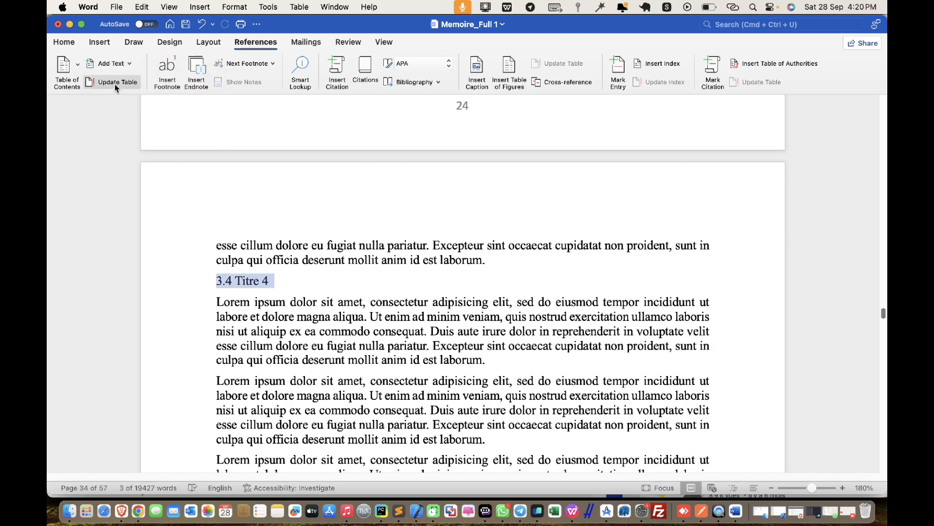
{"action": "left_click", "coordinate": [109, 63]}
{"action": "left_click", "coordinate": [110, 105]}
- Mark the "3.5 Titre 5" heading as Level 2 for the table of contents
{"action": "scroll", "coordinate": [305, 268], "scroll_direction": "down", "scroll_amount": 2}
{"action": "scroll", "coordinate": [256, 259], "scroll_direction": "down", "scroll_amount": 8}
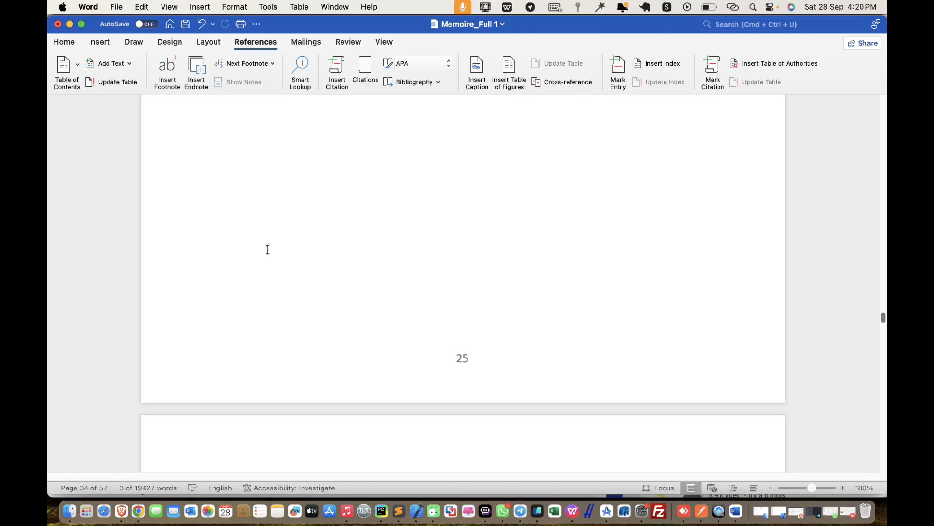
{"action": "scroll", "coordinate": [267, 249], "scroll_direction": "down", "scroll_amount": 10}
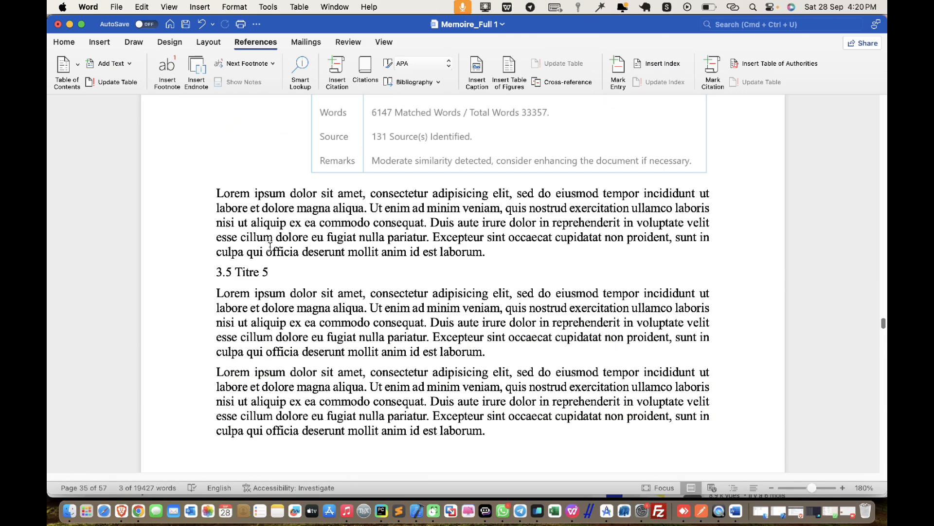
{"action": "scroll", "coordinate": [271, 247], "scroll_direction": "down", "scroll_amount": 2}
{"action": "left_click", "coordinate": [191, 248]}
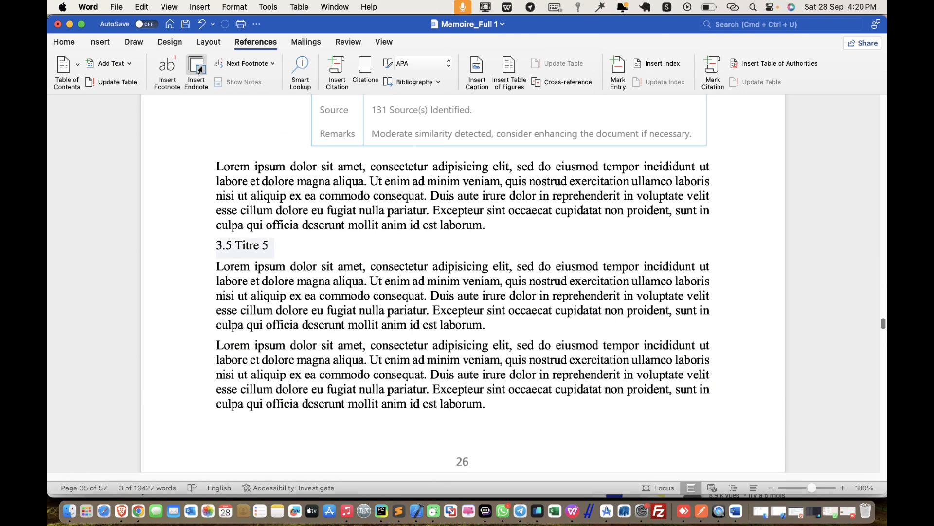
{"action": "left_click", "coordinate": [122, 61]}
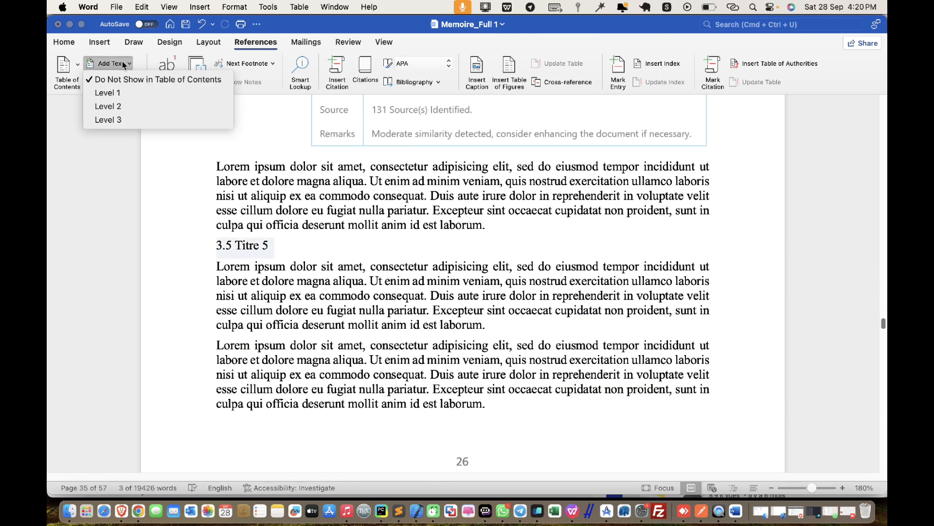
{"action": "left_click", "coordinate": [122, 106]}
- Mark the "3.5.1 Sous-titre 3" subheading as Level 3 for the table of contents
{"action": "scroll", "coordinate": [251, 205], "scroll_direction": "down", "scroll_amount": 15}
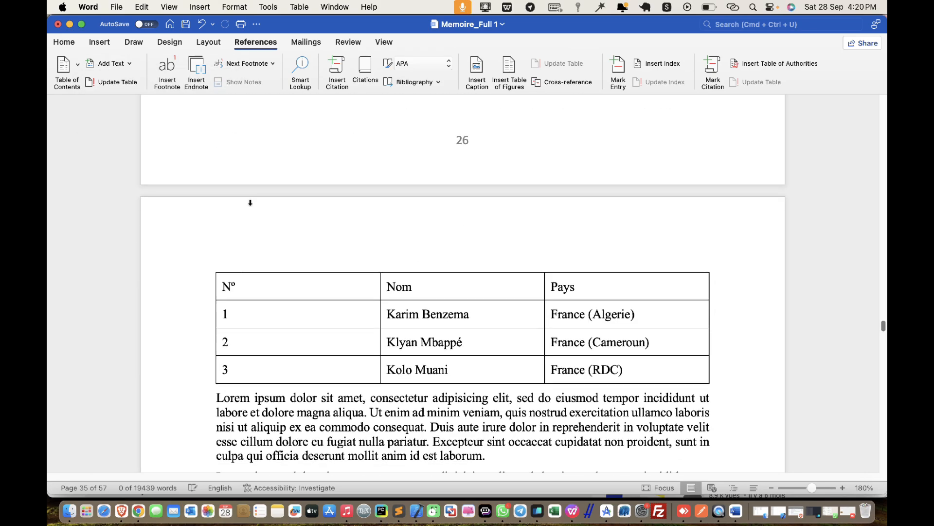
{"action": "scroll", "coordinate": [251, 205], "scroll_direction": "down", "scroll_amount": 5}
{"action": "left_click", "coordinate": [179, 240]}
{"action": "left_click", "coordinate": [129, 64]}
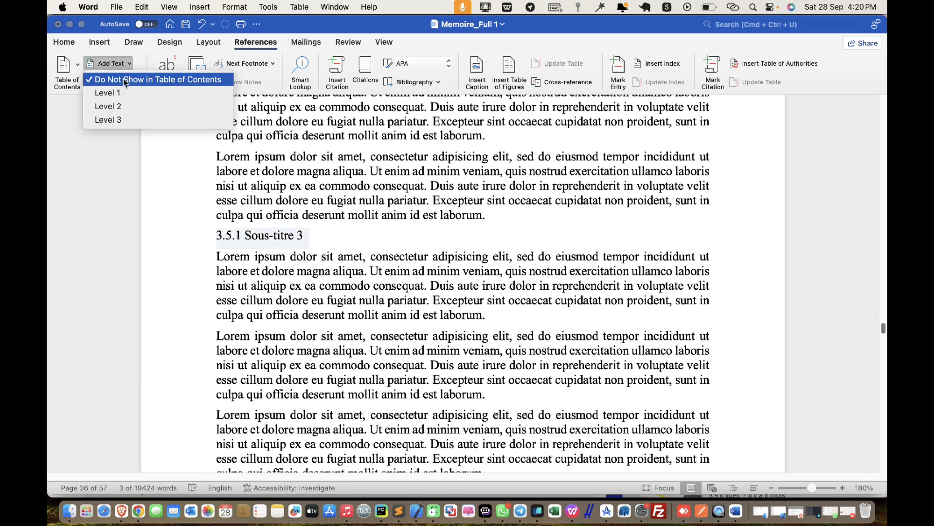
{"action": "left_click", "coordinate": [122, 120]}
- Mark the "3.5.2 Sous-titre 4" subheading as Level 3 for the table of contents
{"action": "scroll", "coordinate": [280, 226], "scroll_direction": "down", "scroll_amount": 4}
{"action": "scroll", "coordinate": [279, 226], "scroll_direction": "down", "scroll_amount": 20}
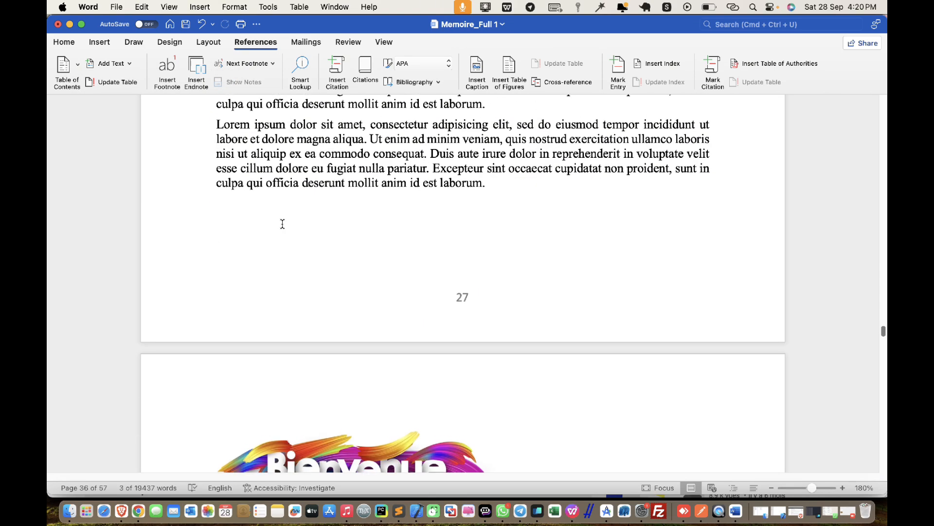
{"action": "left_click", "coordinate": [158, 190]}
{"action": "left_click", "coordinate": [169, 201]}
{"action": "left_click", "coordinate": [122, 63]}
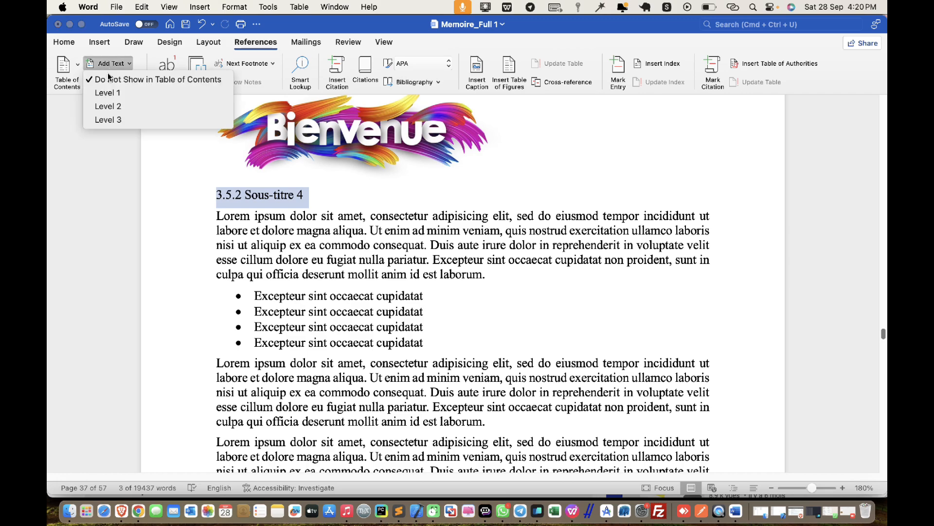
{"action": "left_click", "coordinate": [121, 120]}
- Mark the "3.5.3 Sous-titre 5" subheading as Level 3 for the table of contents
{"action": "scroll", "coordinate": [224, 224], "scroll_direction": "down", "scroll_amount": 15}
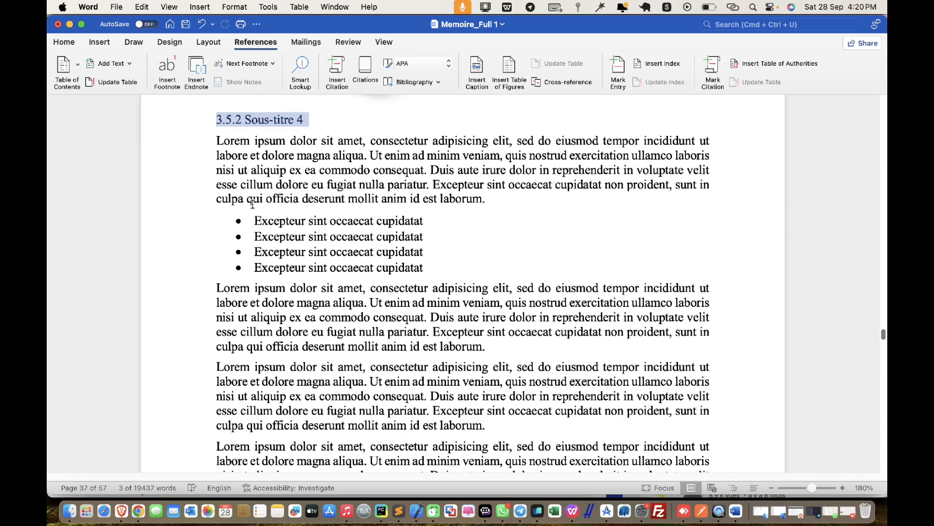
{"action": "left_click", "coordinate": [166, 261]}
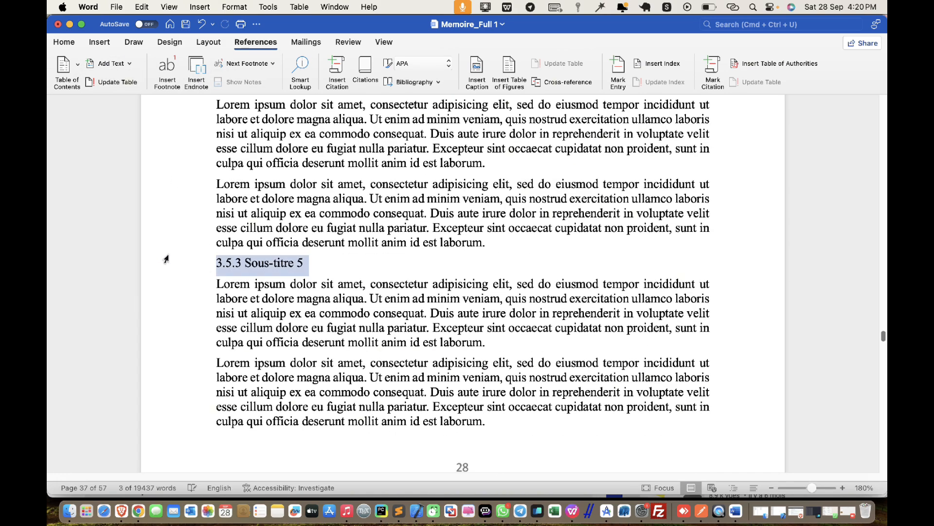
{"action": "left_click", "coordinate": [106, 65]}
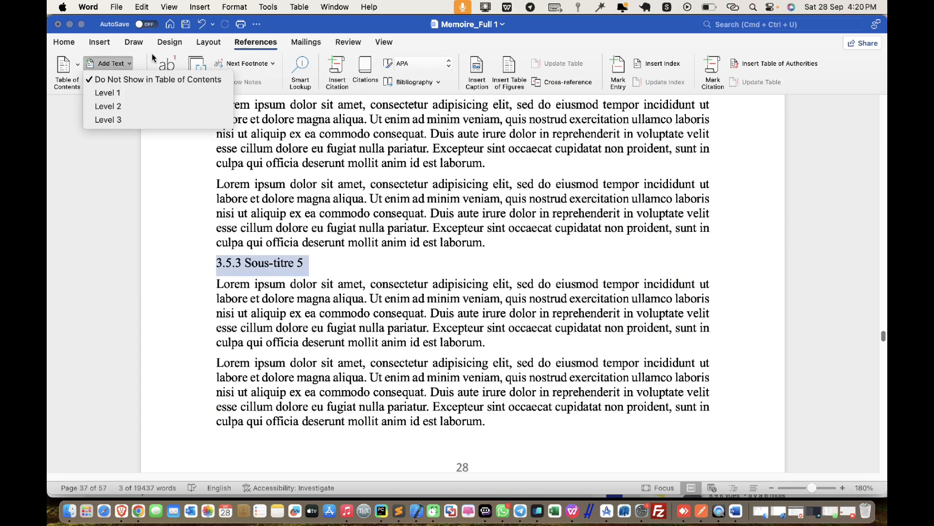
{"action": "left_click", "coordinate": [140, 121]}
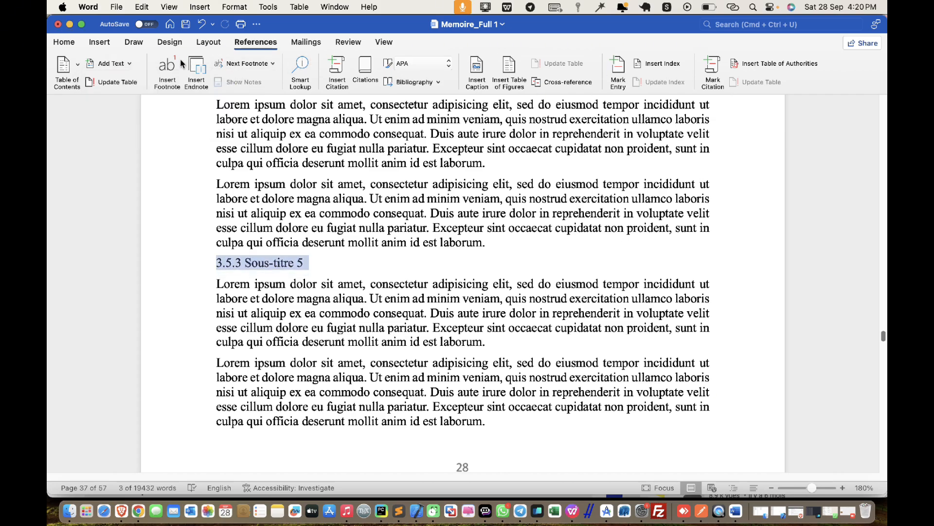
- Mark the "3.6 Titre 6" heading as Level 2 for the table of contents
{"action": "scroll", "coordinate": [201, 225], "scroll_direction": "down", "scroll_amount": 10}
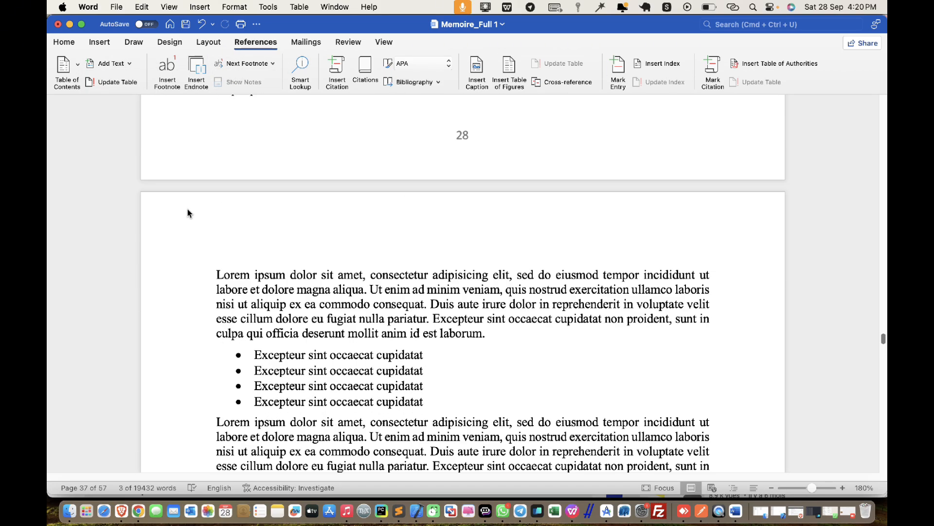
{"action": "scroll", "coordinate": [187, 212], "scroll_direction": "down", "scroll_amount": 5}
{"action": "left_click", "coordinate": [194, 265]}
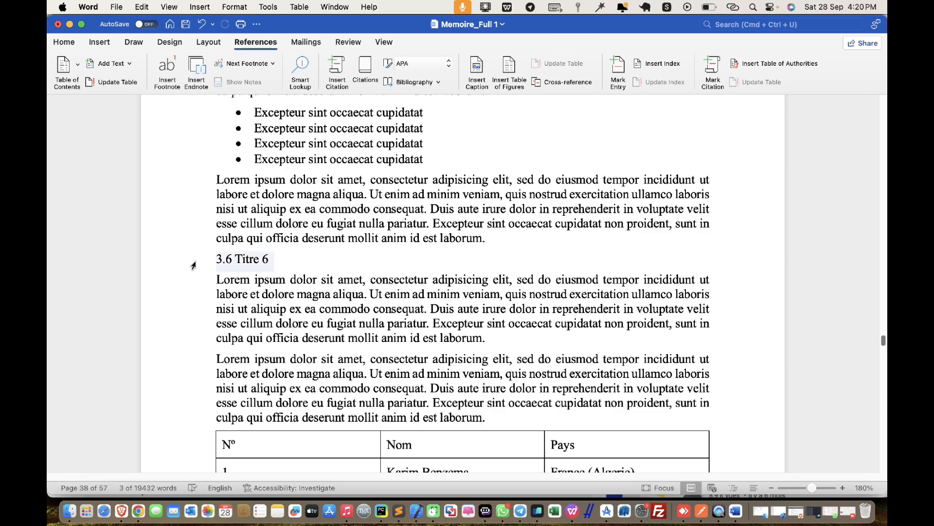
{"action": "left_click", "coordinate": [117, 72]}
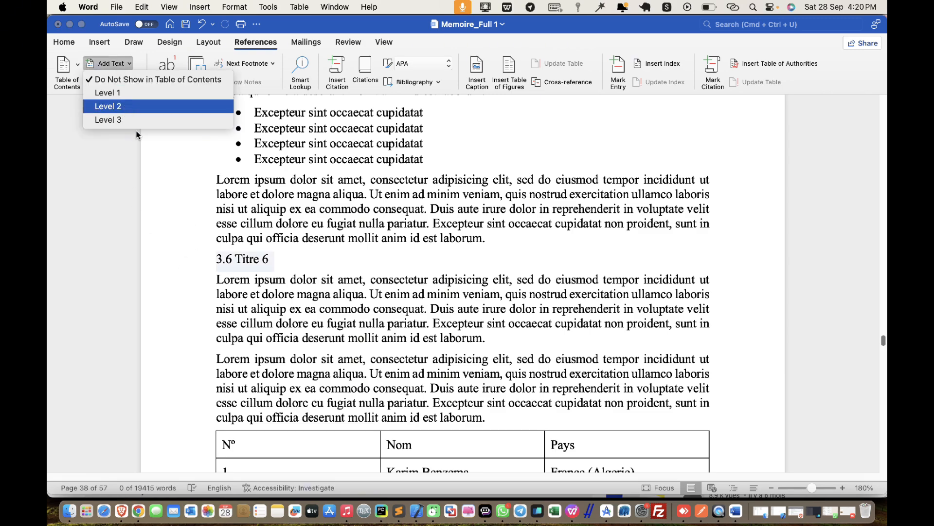
{"action": "left_click", "coordinate": [124, 106]}
- Mark the "3.7 Titre 7" heading as Level 2 for the table of contents
{"action": "scroll", "coordinate": [260, 229], "scroll_direction": "down", "scroll_amount": 2}
{"action": "scroll", "coordinate": [260, 229], "scroll_direction": "down", "scroll_amount": 10}
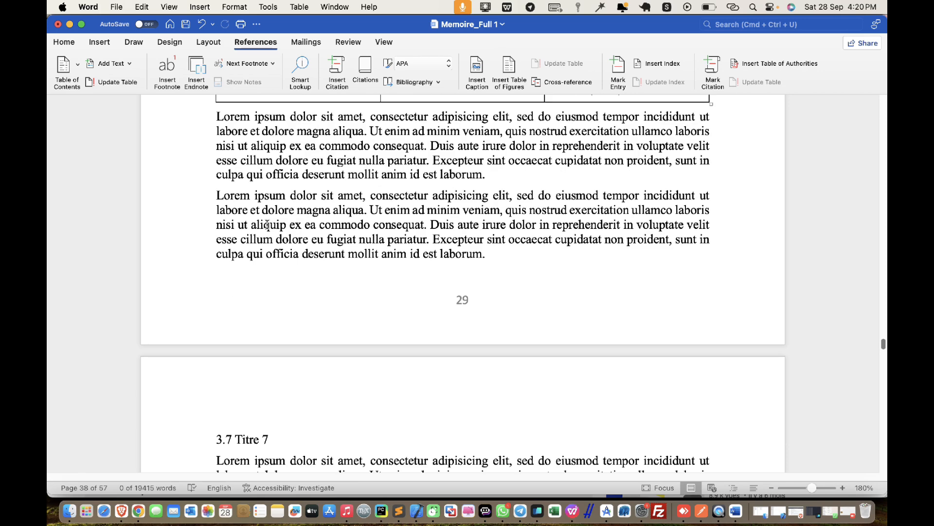
{"action": "scroll", "coordinate": [268, 224], "scroll_direction": "down", "scroll_amount": 7}
{"action": "left_click", "coordinate": [185, 295]}
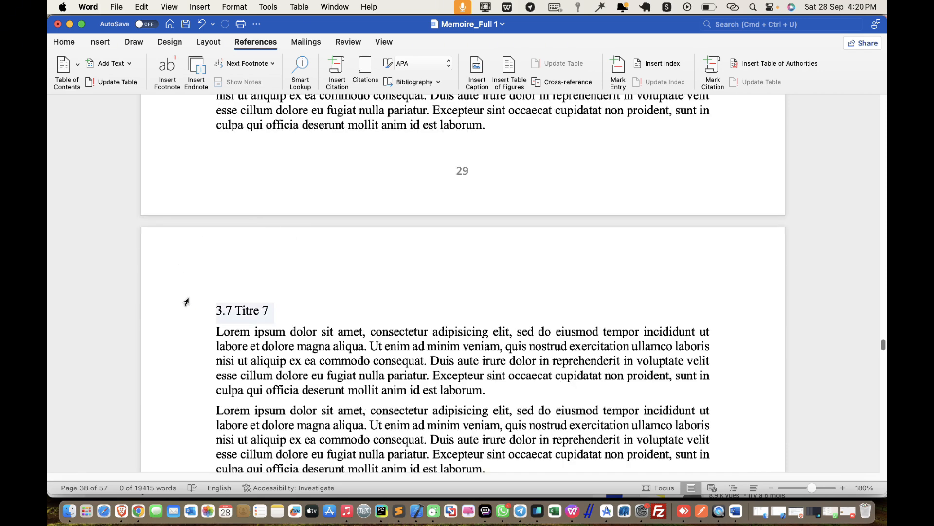
{"action": "left_click", "coordinate": [112, 62]}
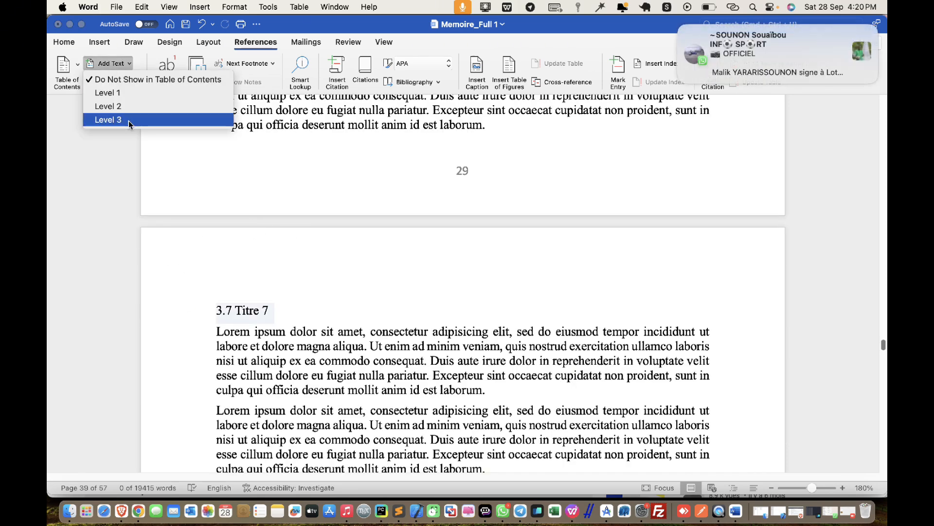
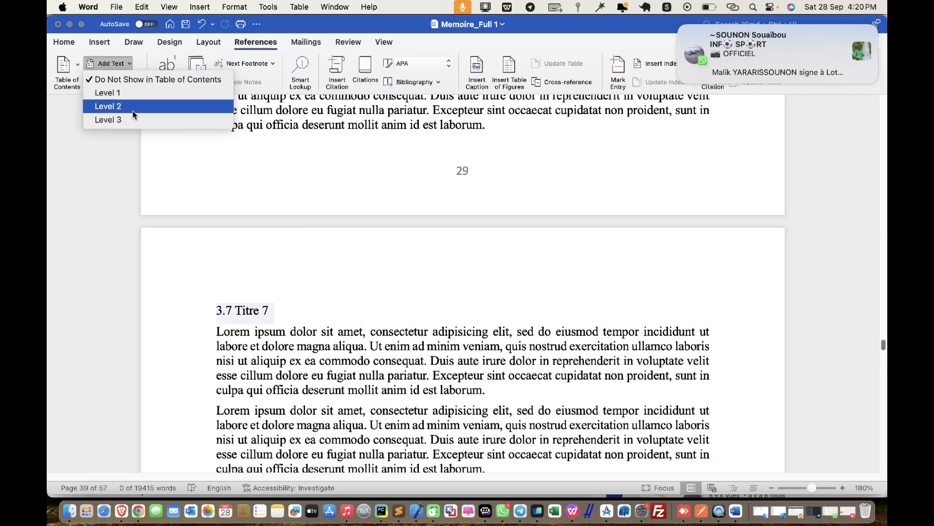
{"action": "left_click", "coordinate": [133, 106]}
- Mark the "Conclusion" heading of chapter 3 as Level 2 for the table of contents
{"action": "scroll", "coordinate": [178, 238], "scroll_direction": "down", "scroll_amount": 6}
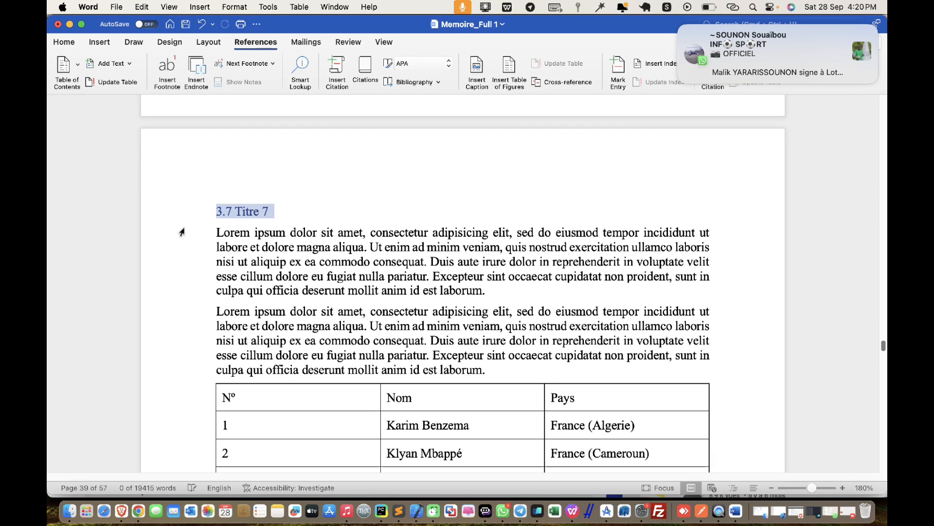
{"action": "scroll", "coordinate": [184, 230], "scroll_direction": "down", "scroll_amount": 10}
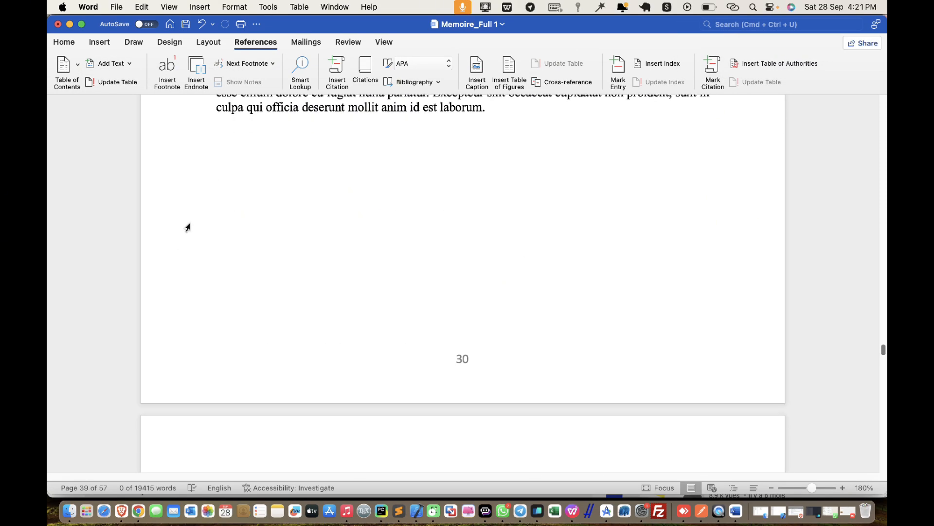
{"action": "scroll", "coordinate": [188, 232], "scroll_direction": "down", "scroll_amount": 10}
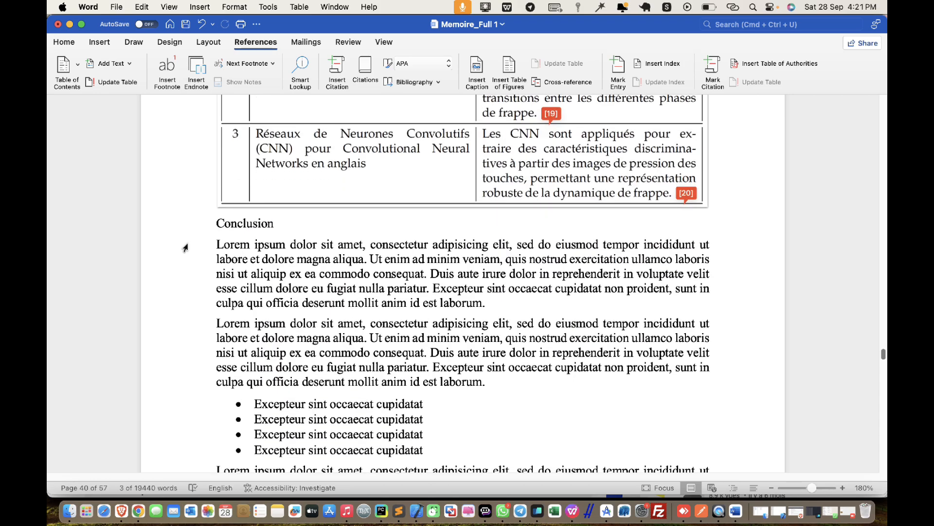
{"action": "left_click", "coordinate": [179, 228]}
{"action": "left_click", "coordinate": [102, 65]}
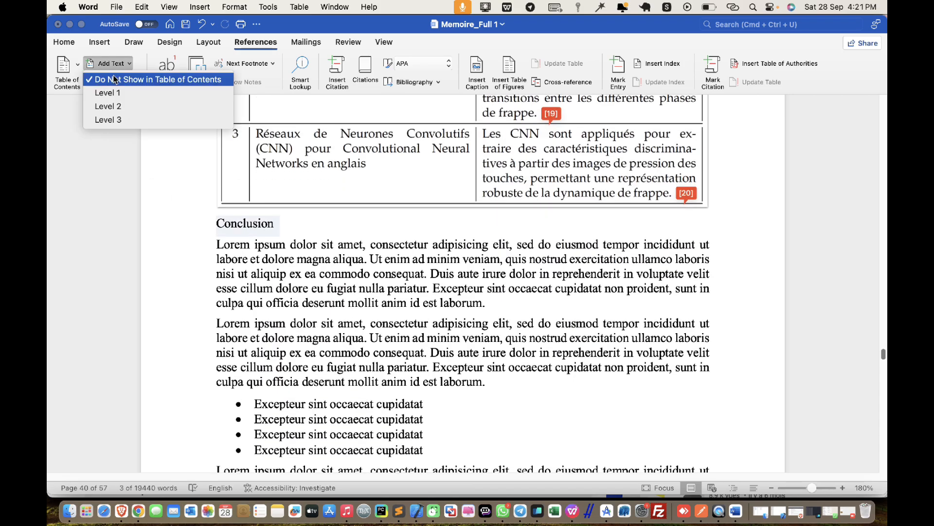
{"action": "left_click", "coordinate": [127, 106]}
- Delete the last paragraph of chapter 3's conclusion, which spills over from page 31 onto the following page
{"action": "scroll", "coordinate": [345, 269], "scroll_direction": "down", "scroll_amount": 10}
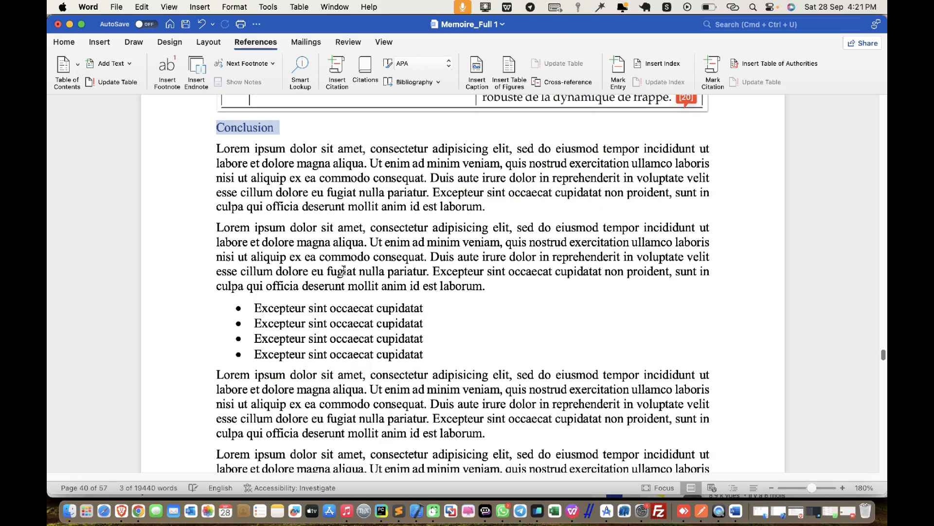
{"action": "scroll", "coordinate": [347, 268], "scroll_direction": "down", "scroll_amount": 3}
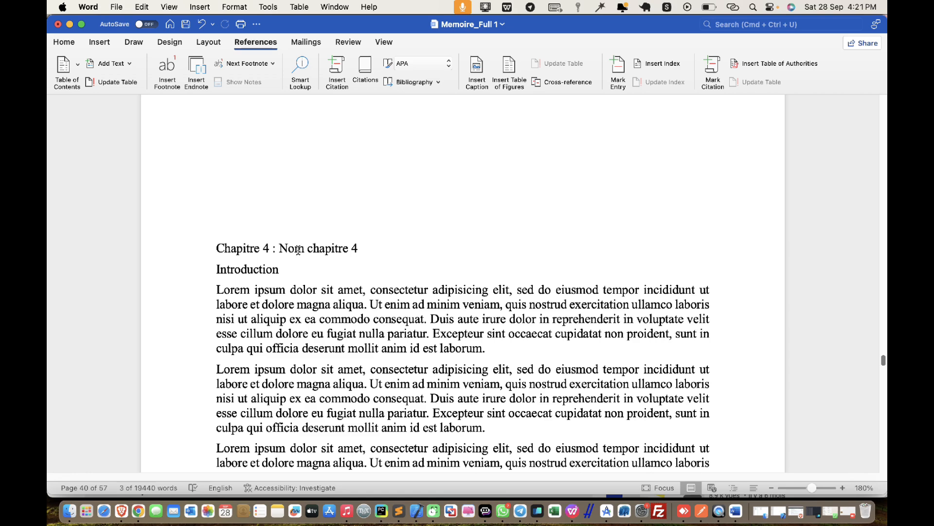
{"action": "scroll", "coordinate": [298, 250], "scroll_direction": "up", "scroll_amount": 5}
{"action": "scroll", "coordinate": [298, 249], "scroll_direction": "up", "scroll_amount": 5}
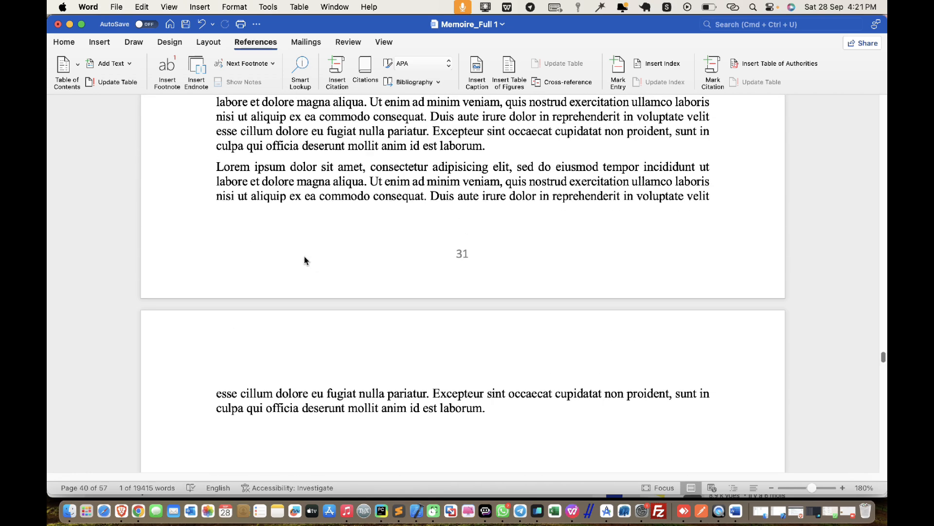
{"action": "triple_click", "coordinate": [496, 422]}
{"action": "key", "text": "BackSpace"}
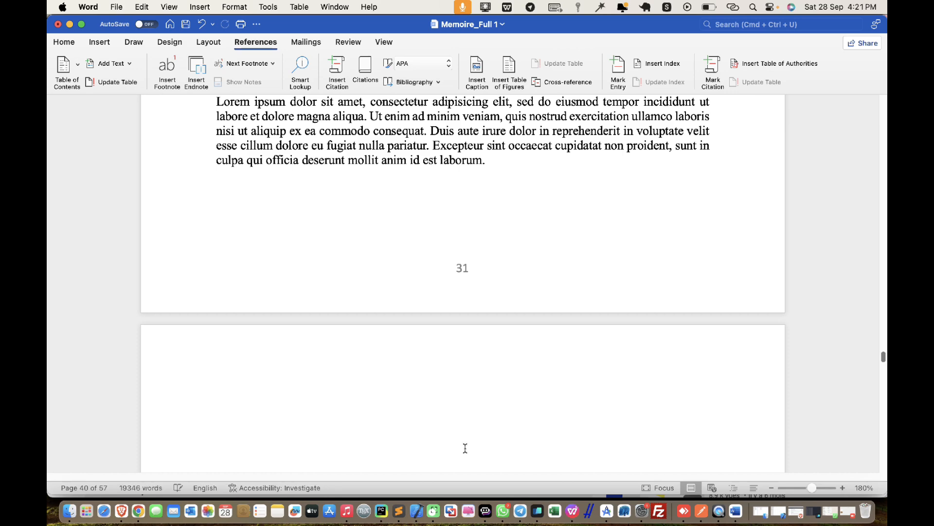
- Adjust the spacing before "Chapitre 4 : Nom chapitre 4" so the chapter title starts at the top of its own page
{"action": "scroll", "coordinate": [363, 405], "scroll_direction": "down", "scroll_amount": 5}
{"action": "scroll", "coordinate": [289, 417], "scroll_direction": "down", "scroll_amount": 5}
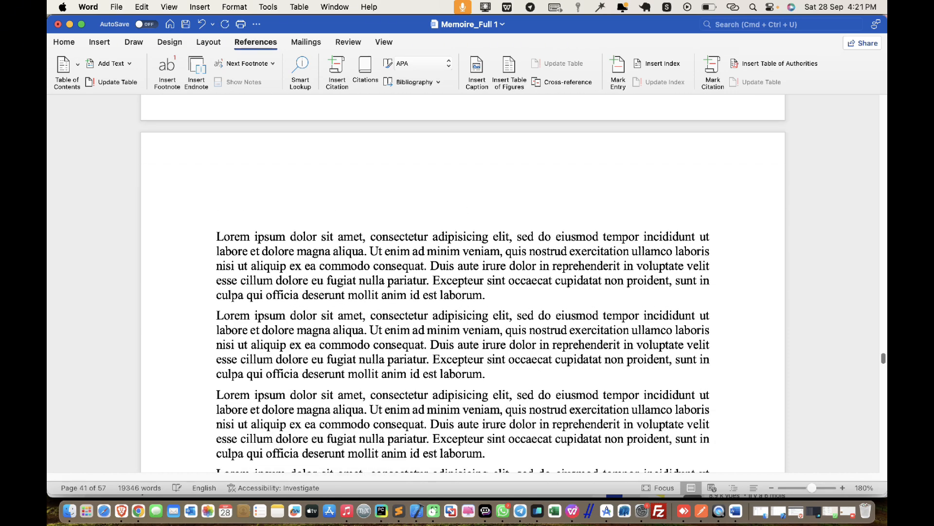
{"action": "key", "text": "Return"}
{"action": "key", "text": "Return"}
{"action": "scroll", "coordinate": [309, 378], "scroll_direction": "down", "scroll_amount": 3}
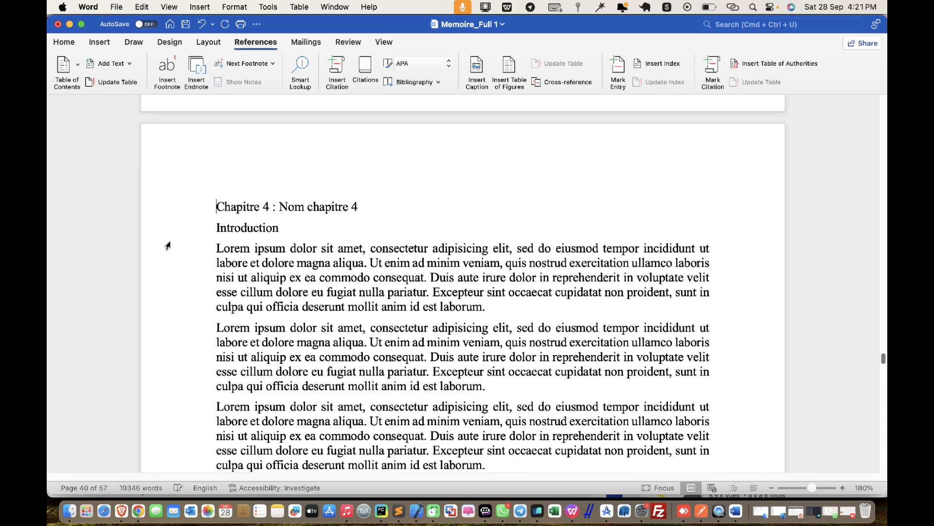
- Mark the "Chapitre 4 : Nom chapitre 4" title as Level 1 for the table of contents
{"action": "left_click", "coordinate": [143, 202]}
{"action": "left_click", "coordinate": [114, 67]}
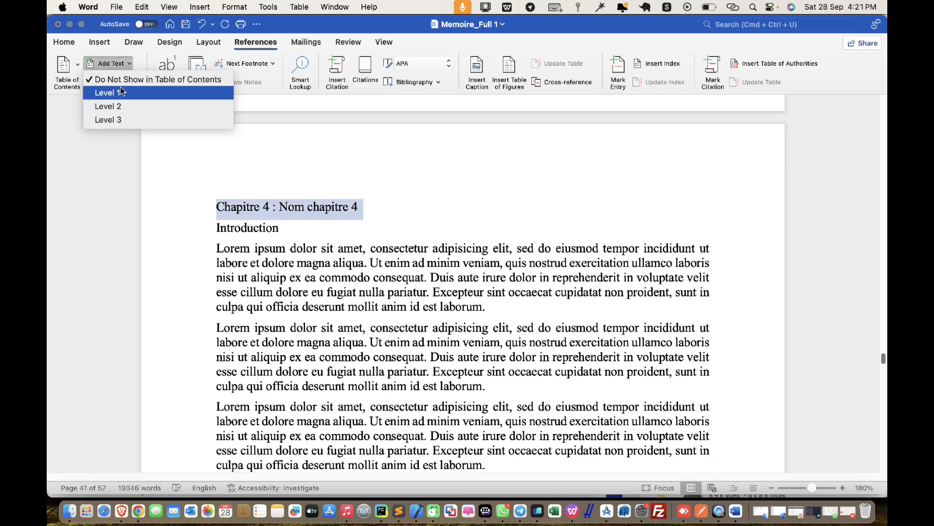
{"action": "left_click", "coordinate": [127, 92]}
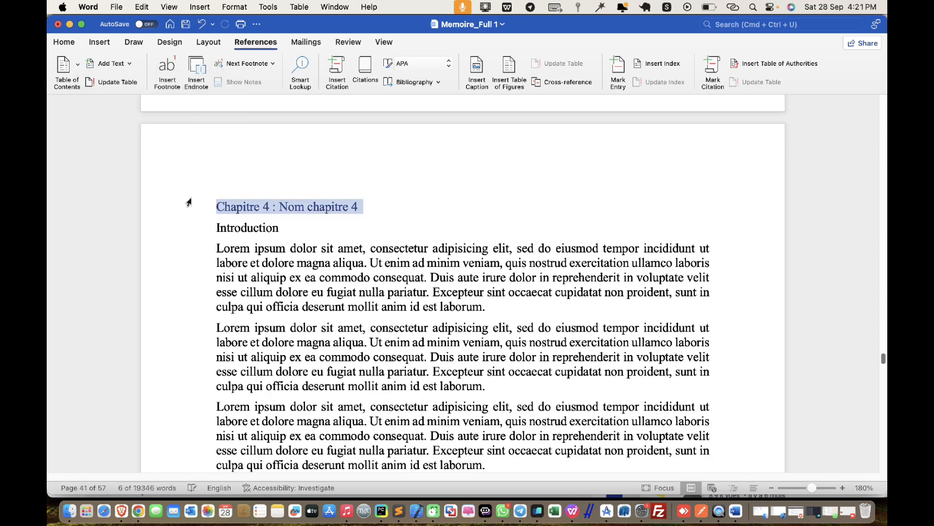
- Mark the "Introduction" heading of chapter 4 for the table of contents, first as Level 1 and finally as Level 2
{"action": "left_click", "coordinate": [175, 214]}
{"action": "left_click", "coordinate": [103, 67]}
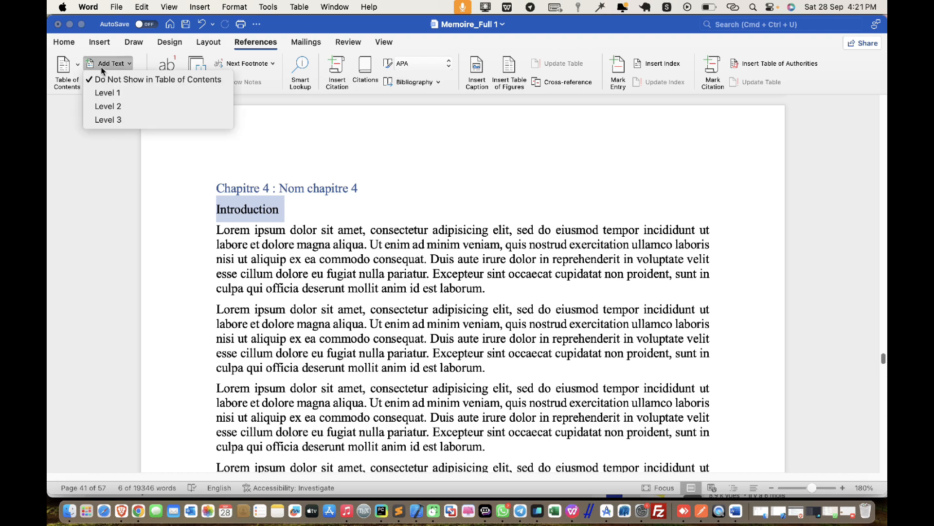
{"action": "left_click", "coordinate": [113, 92]}
{"action": "left_click", "coordinate": [109, 64]}
{"action": "left_click", "coordinate": [119, 108]}
- Mark the "4.1 Titre 1" heading as Level 2 for the table of contents
{"action": "scroll", "coordinate": [176, 202], "scroll_direction": "down", "scroll_amount": 10}
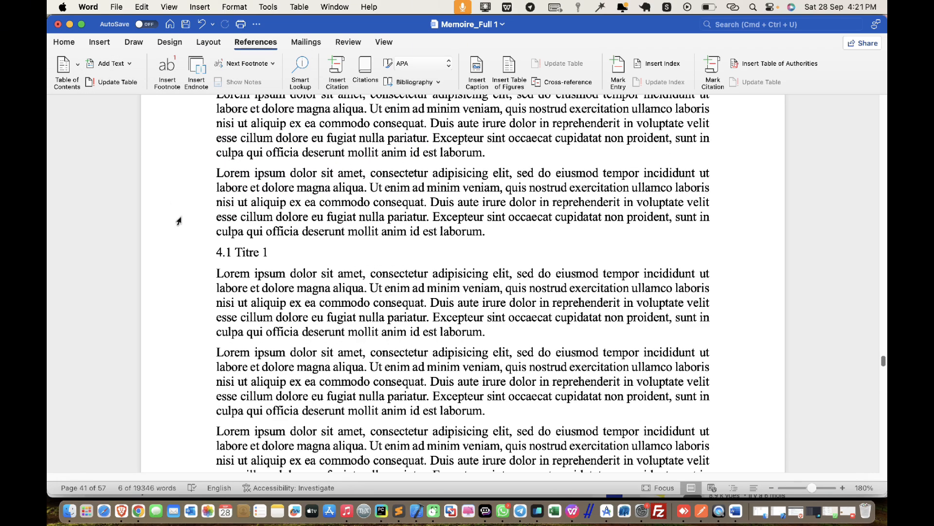
{"action": "left_click", "coordinate": [179, 257]}
{"action": "left_click", "coordinate": [118, 64]}
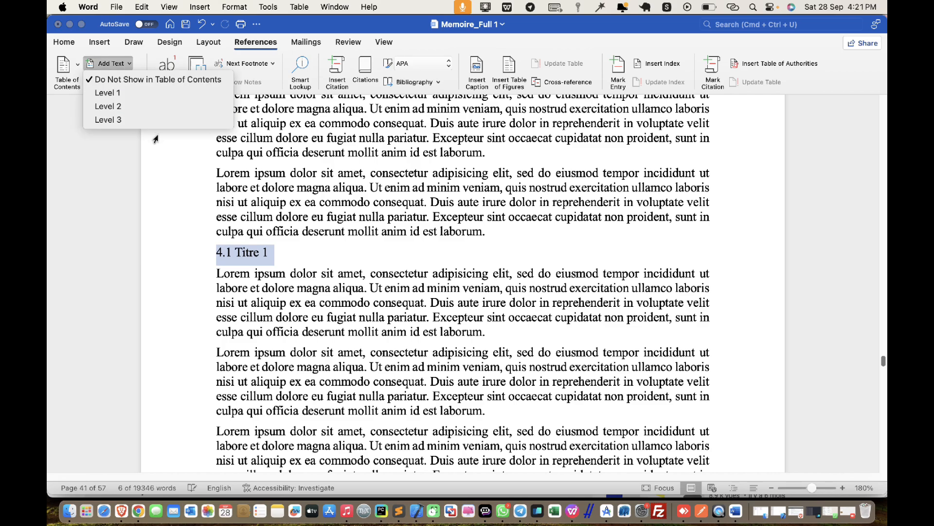
{"action": "left_click", "coordinate": [155, 107]}
{"action": "scroll", "coordinate": [151, 232], "scroll_direction": "down", "scroll_amount": 10}
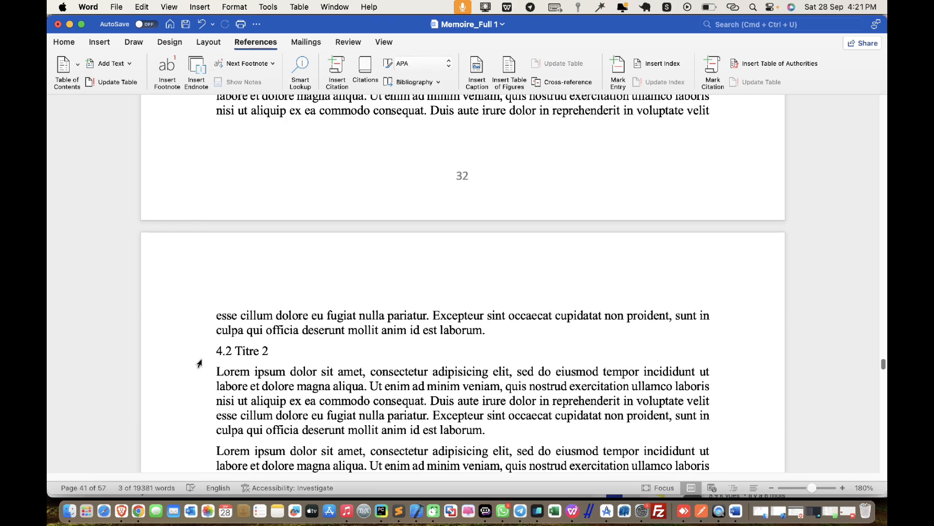
- Mark the "4.2 Titre 2" and "4.3 Titre 3" headings as Level 2 for the table of contents
{"action": "left_click", "coordinate": [122, 69]}
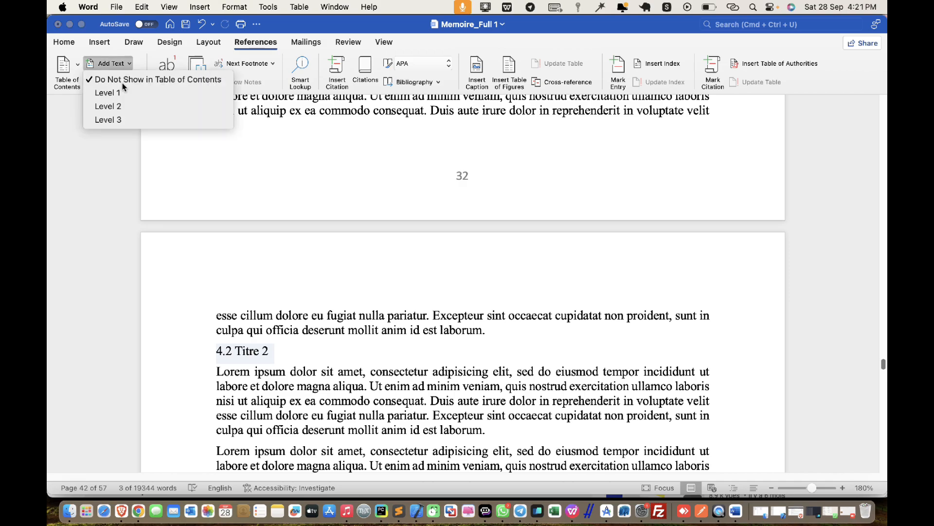
{"action": "left_click", "coordinate": [131, 107]}
{"action": "scroll", "coordinate": [342, 281], "scroll_direction": "down", "scroll_amount": 6}
{"action": "scroll", "coordinate": [342, 281], "scroll_direction": "down", "scroll_amount": 8}
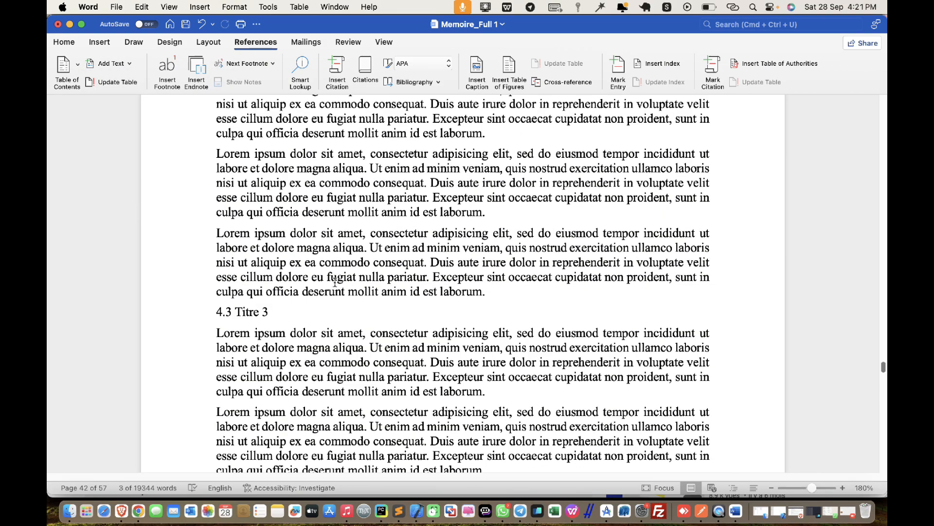
{"action": "left_click", "coordinate": [198, 264]}
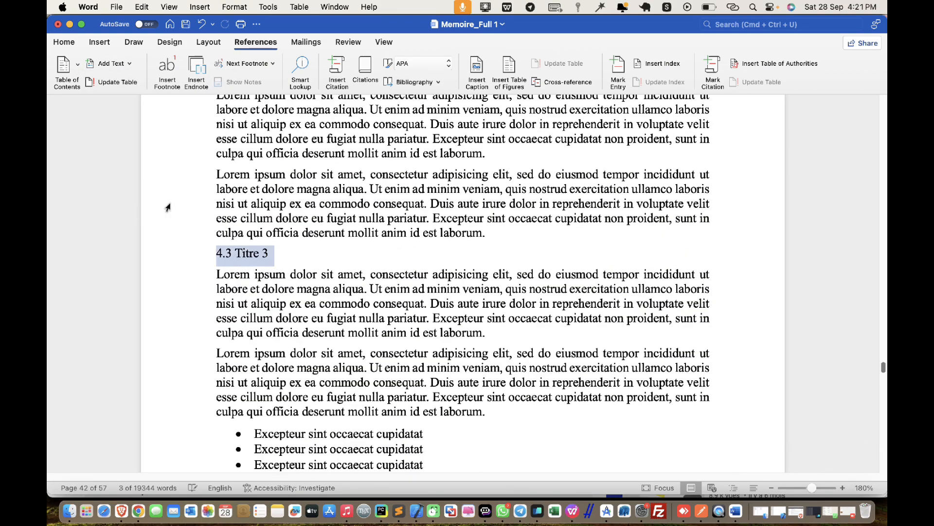
{"action": "left_click", "coordinate": [111, 64]}
{"action": "left_click", "coordinate": [116, 107]}
- Mark the "4.3.1 Sous-titre 1" subheading for the table of contents, first as Level 2, and revisit its level choice
{"action": "scroll", "coordinate": [224, 277], "scroll_direction": "down", "scroll_amount": 2}
{"action": "scroll", "coordinate": [225, 277], "scroll_direction": "down", "scroll_amount": 10}
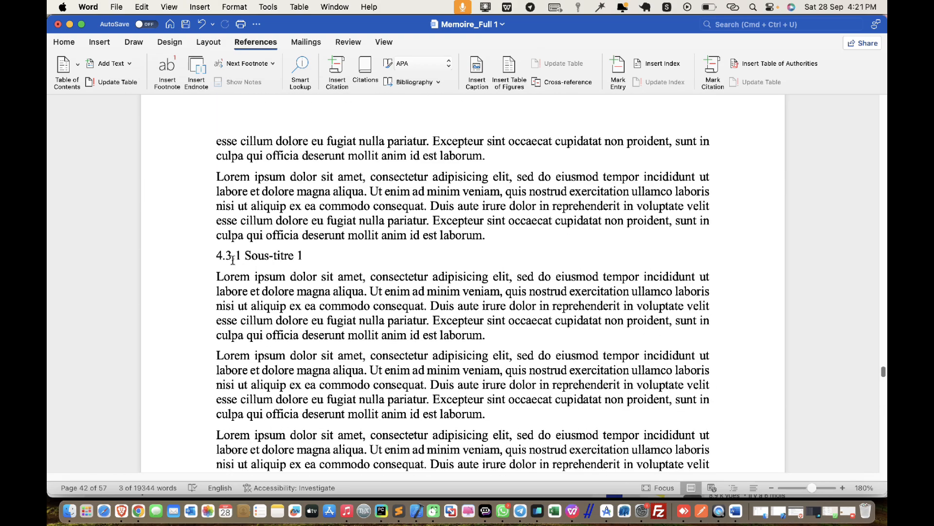
{"action": "left_click", "coordinate": [186, 252]}
{"action": "left_click", "coordinate": [110, 63]}
{"action": "left_click", "coordinate": [120, 109]}
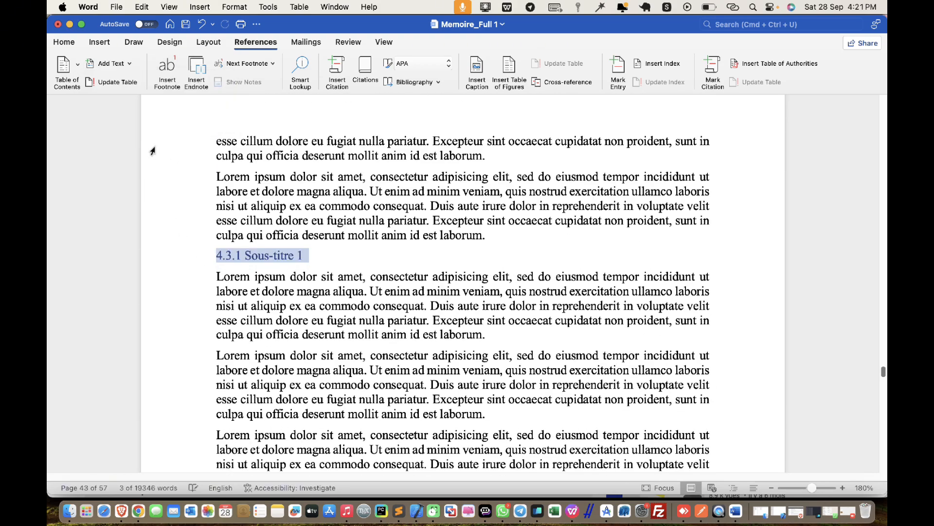
{"action": "left_click", "coordinate": [122, 64]}
{"action": "left_click", "coordinate": [200, 261]}
- Mark the "4.3.2 Sous-titre 2" subheading for the table of contents, first as Level 2 and finally as Level 3
{"action": "scroll", "coordinate": [200, 263], "scroll_direction": "down", "scroll_amount": 5}
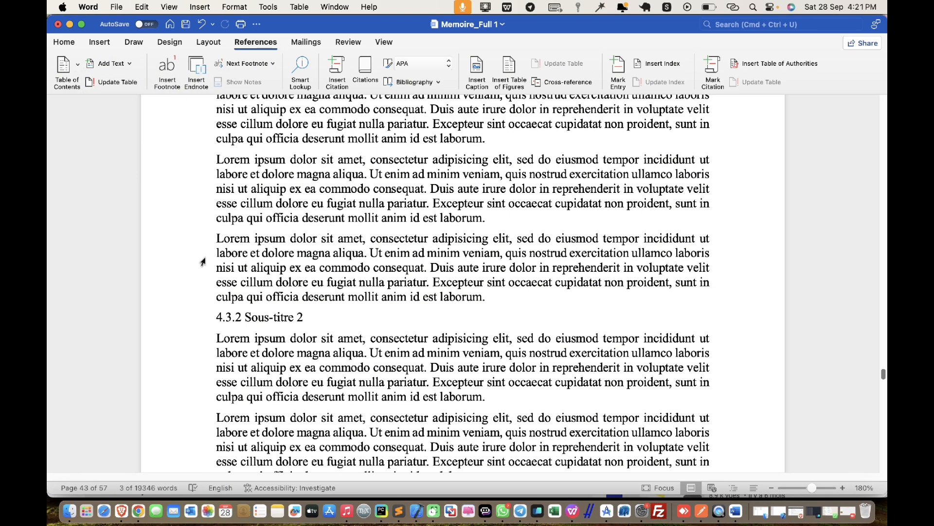
{"action": "left_click", "coordinate": [176, 304]}
{"action": "left_click", "coordinate": [109, 64]}
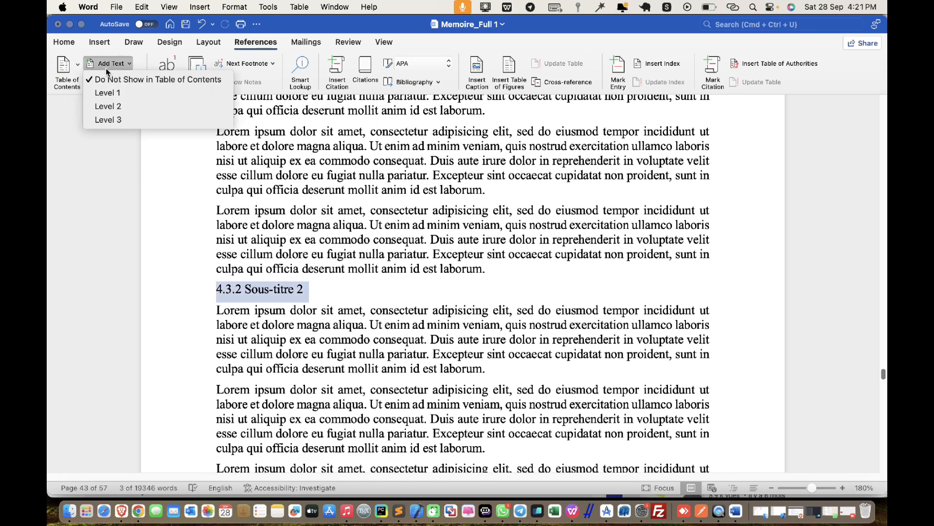
{"action": "left_click", "coordinate": [129, 110]}
{"action": "left_click", "coordinate": [107, 64]}
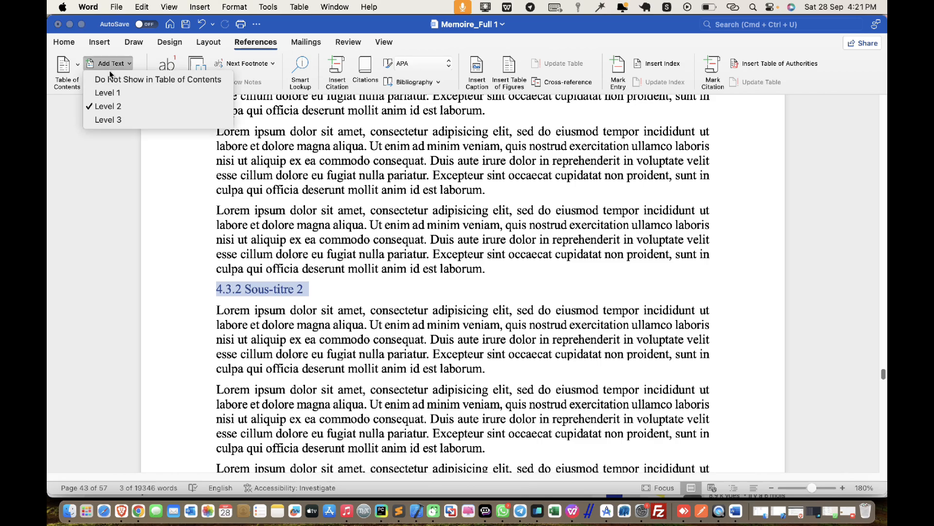
{"action": "left_click", "coordinate": [130, 123]}
- Mark the "4.4 Titre 4" heading as Level 2 for the table of contents
{"action": "scroll", "coordinate": [233, 222], "scroll_direction": "down", "scroll_amount": 4}
{"action": "scroll", "coordinate": [254, 225], "scroll_direction": "down", "scroll_amount": 8}
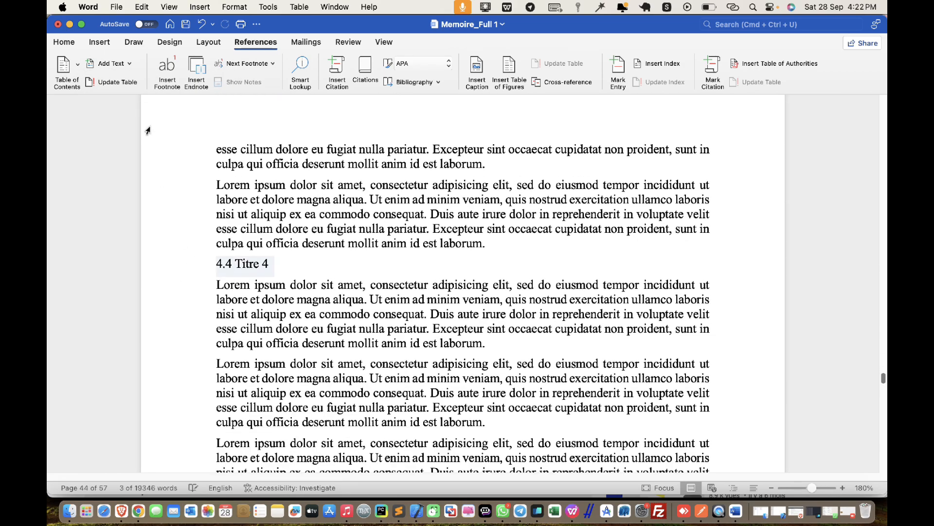
{"action": "left_click", "coordinate": [109, 64]}
{"action": "left_click", "coordinate": [129, 110]}
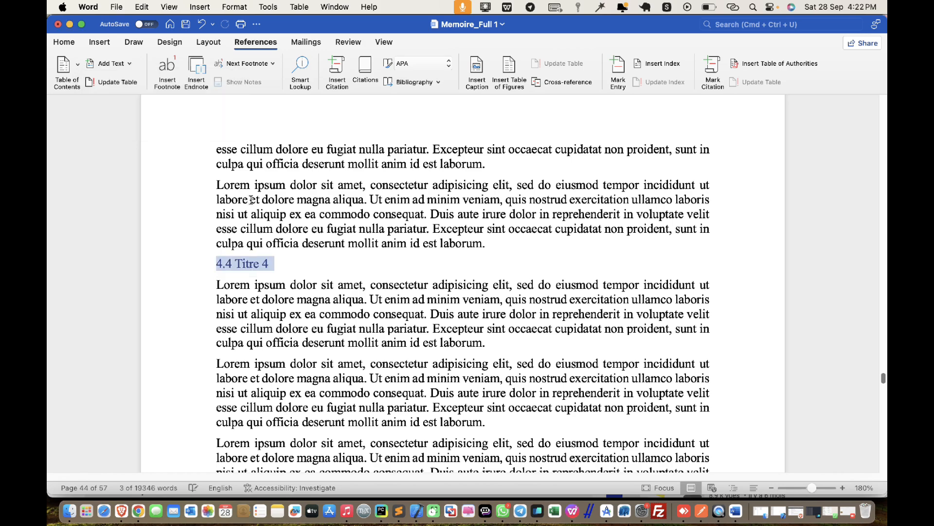
- Mark the "4.5 Titre 5" heading as Level 2 for the table of contents
{"action": "scroll", "coordinate": [253, 199], "scroll_direction": "down", "scroll_amount": 4}
{"action": "scroll", "coordinate": [253, 199], "scroll_direction": "down", "scroll_amount": 15}
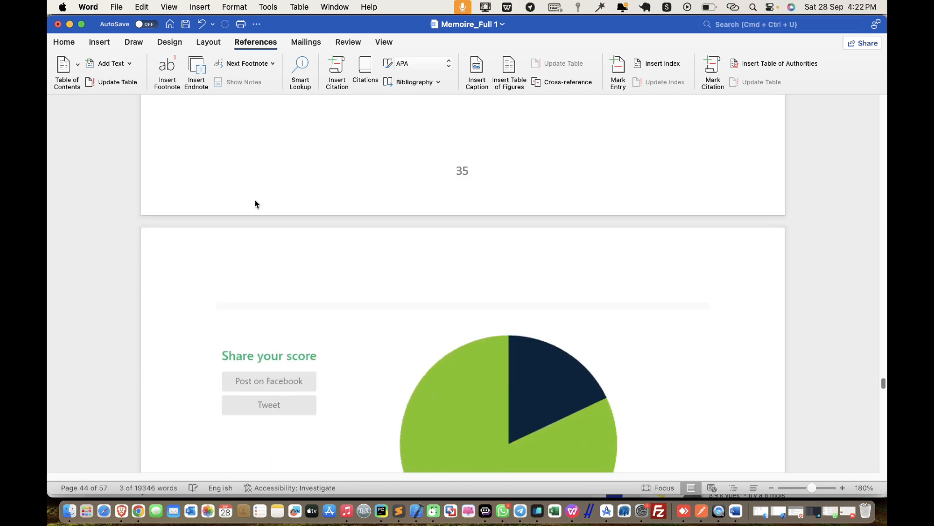
{"action": "scroll", "coordinate": [257, 201], "scroll_direction": "down", "scroll_amount": 10}
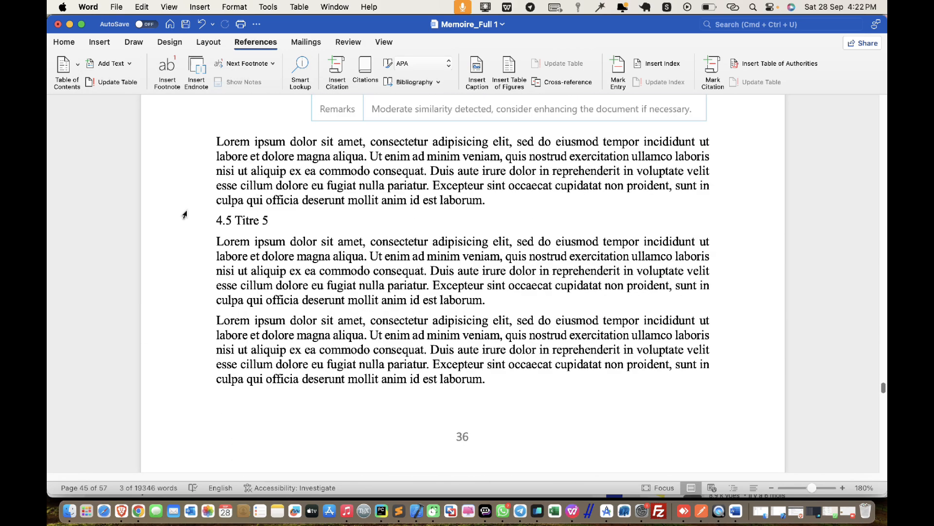
{"action": "left_click", "coordinate": [175, 218]}
{"action": "left_click", "coordinate": [116, 63]}
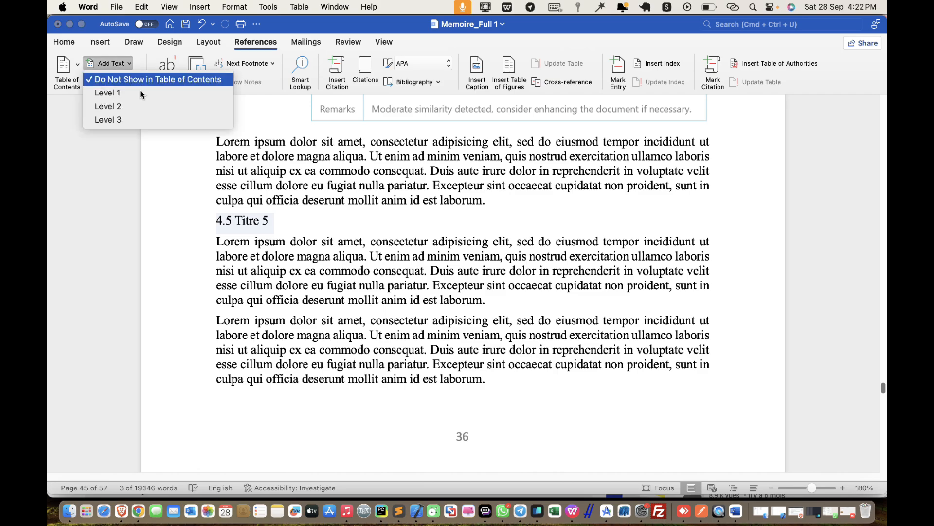
{"action": "left_click", "coordinate": [158, 112]}
- Mark the "4.5.1 Sous-titre 3" subheading as Level 3 for the table of contents
{"action": "scroll", "coordinate": [231, 229], "scroll_direction": "down", "scroll_amount": 12}
{"action": "scroll", "coordinate": [233, 229], "scroll_direction": "down", "scroll_amount": 5}
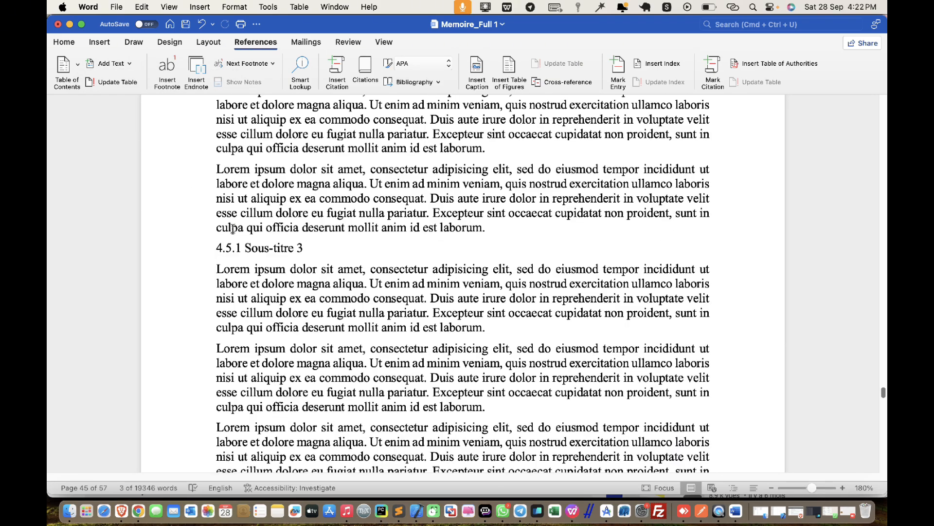
{"action": "left_click", "coordinate": [171, 219]}
{"action": "left_click", "coordinate": [116, 64]}
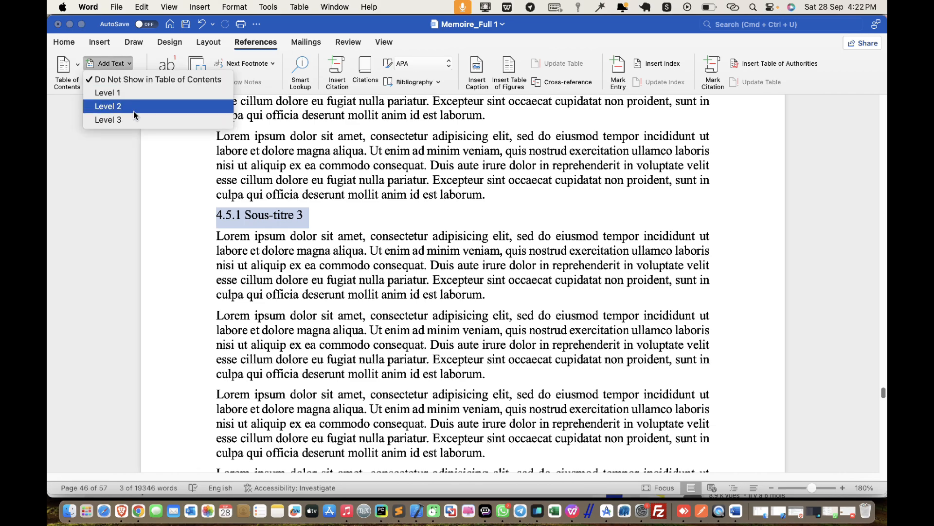
{"action": "left_click", "coordinate": [133, 120]}
- Mark the "4.5.2 Sous-titre 4" subheading below the Bienvenue image as Level 3 for the table of contents
{"action": "scroll", "coordinate": [217, 171], "scroll_direction": "down", "scroll_amount": 4}
{"action": "scroll", "coordinate": [217, 171], "scroll_direction": "down", "scroll_amount": 11}
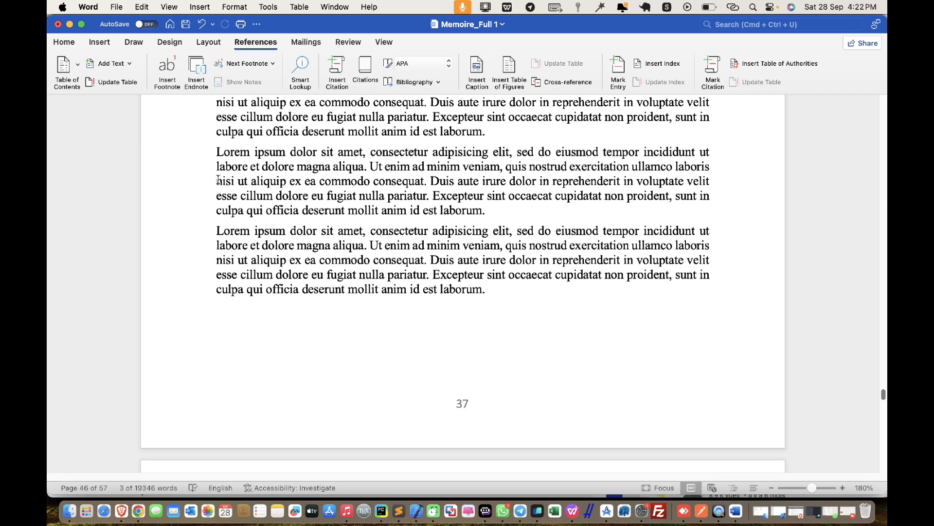
{"action": "left_click", "coordinate": [176, 248]}
{"action": "left_click", "coordinate": [111, 63]}
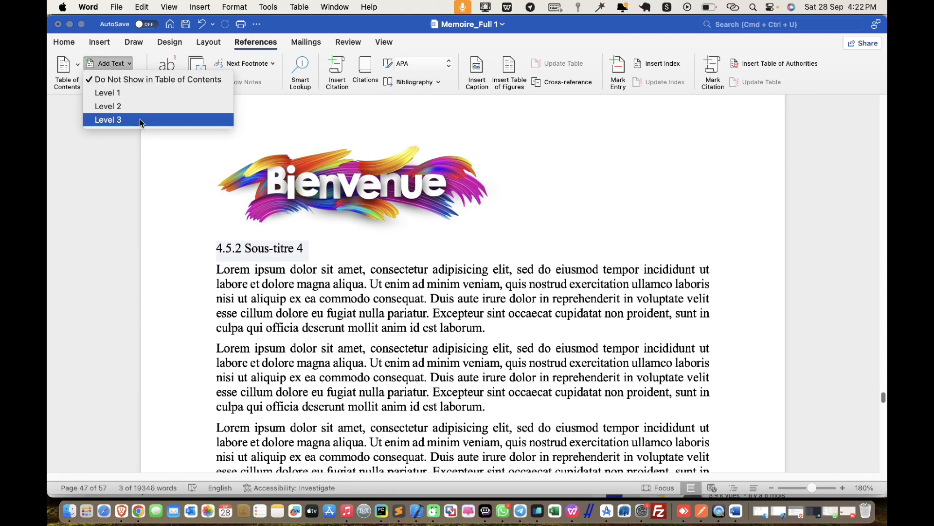
{"action": "left_click", "coordinate": [141, 120]}
- Mark the "4.5.3 Sous-titre 5" subheading as Level 3 for the table of contents
{"action": "scroll", "coordinate": [203, 217], "scroll_direction": "down", "scroll_amount": 8}
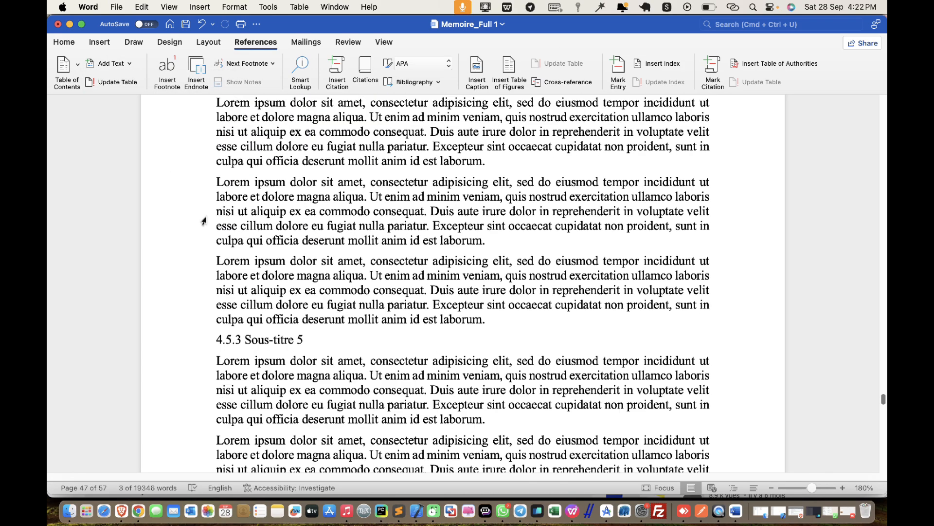
{"action": "left_click", "coordinate": [189, 277]}
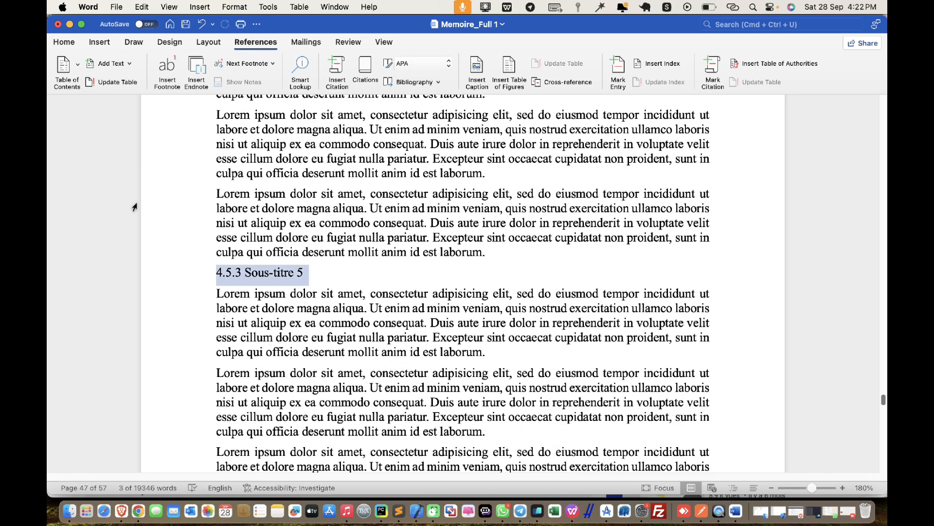
{"action": "left_click", "coordinate": [90, 64]}
{"action": "left_click", "coordinate": [142, 124]}
- Mark the "4.6 Titre 6" heading as Level 2 for the table of contents
{"action": "scroll", "coordinate": [218, 254], "scroll_direction": "down", "scroll_amount": 3}
{"action": "scroll", "coordinate": [218, 254], "scroll_direction": "down", "scroll_amount": 10}
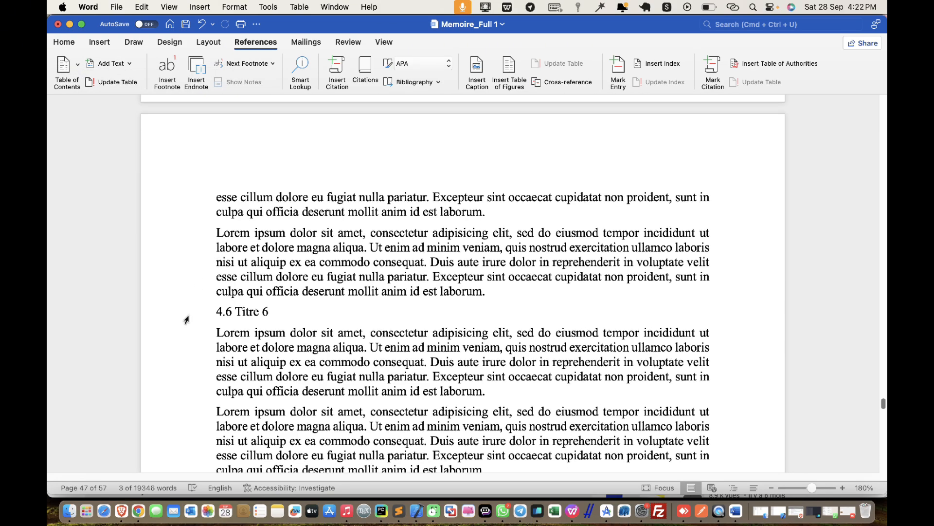
{"action": "left_click", "coordinate": [188, 315]}
{"action": "left_click", "coordinate": [111, 63]}
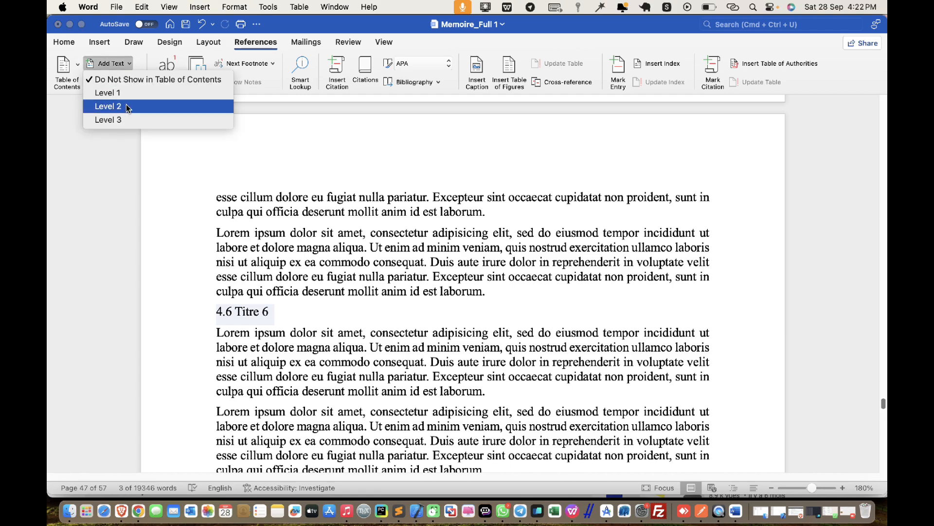
{"action": "left_click", "coordinate": [117, 106]}
- Delete the empty paragraph directly below the players table in section 4.6
{"action": "scroll", "coordinate": [254, 202], "scroll_direction": "down", "scroll_amount": 3}
{"action": "scroll", "coordinate": [254, 202], "scroll_direction": "down", "scroll_amount": 5}
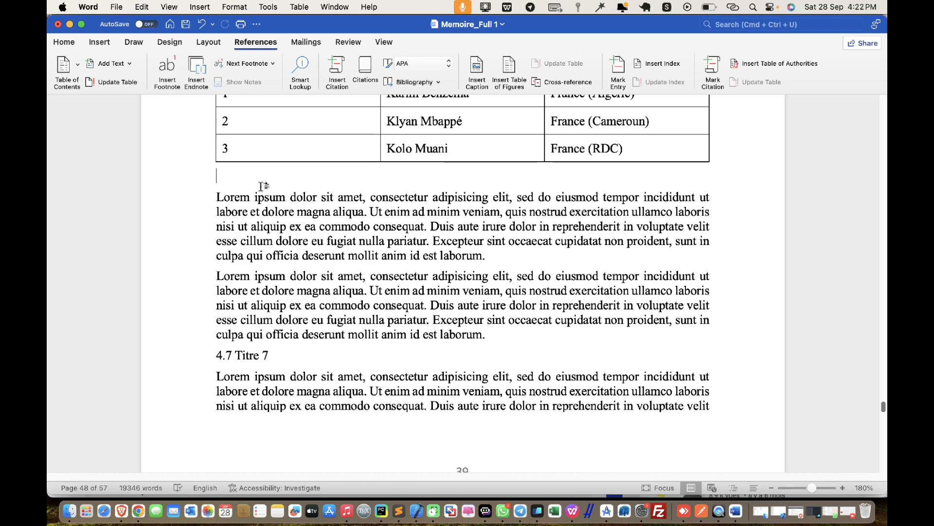
{"action": "key", "text": "BackSpace"}
- Mark the "4.7 Titre 7" heading as Level 2 for the table of contents
{"action": "scroll", "coordinate": [201, 246], "scroll_direction": "down", "scroll_amount": 3}
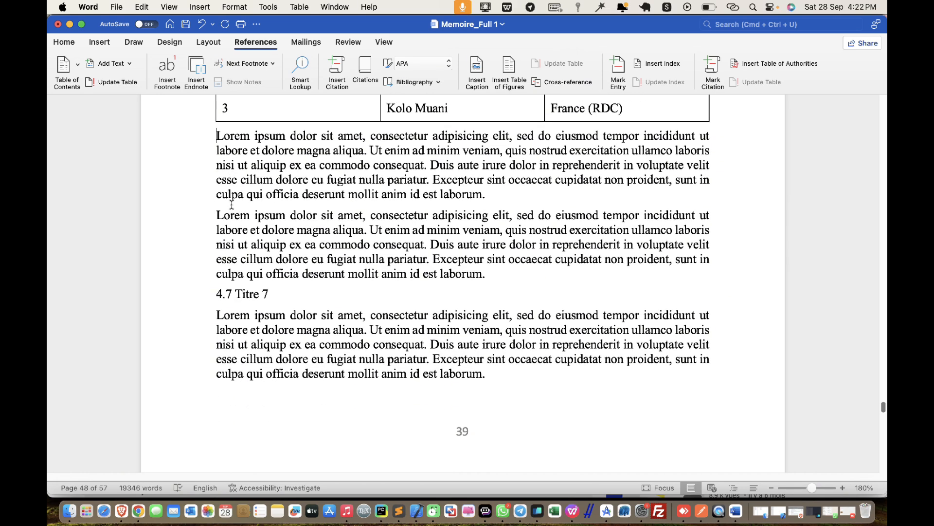
{"action": "left_click", "coordinate": [187, 276]}
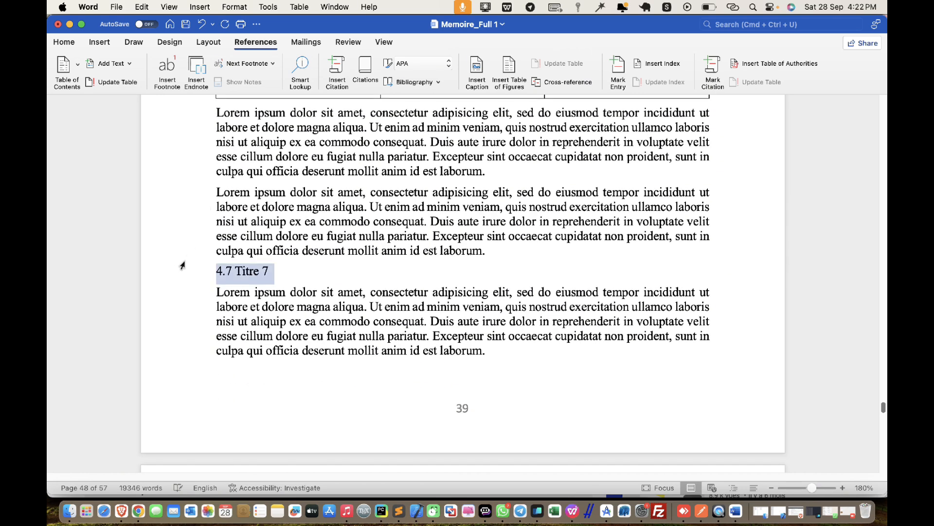
{"action": "left_click", "coordinate": [111, 68]}
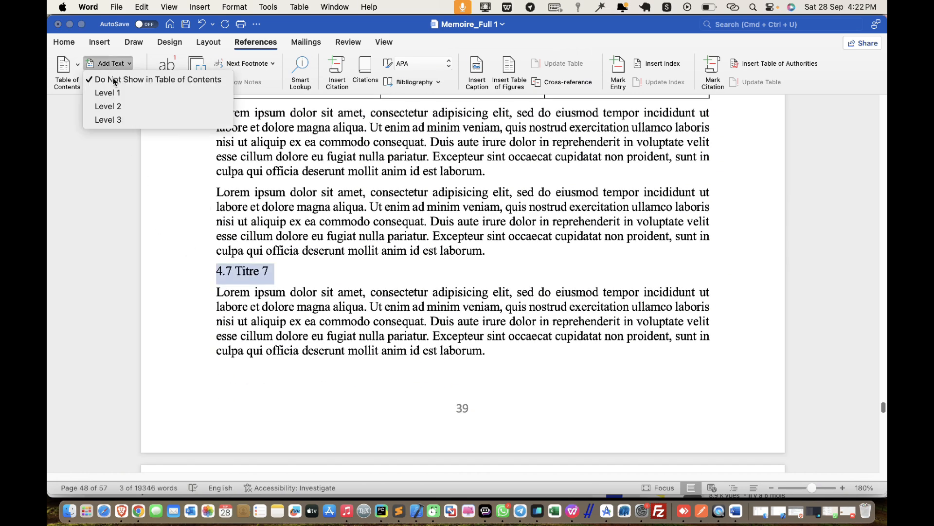
{"action": "left_click", "coordinate": [116, 106]}
- Mark the "Conclusion" heading of chapter 4 as Level 2 for the table of contents
{"action": "scroll", "coordinate": [213, 230], "scroll_direction": "down", "scroll_amount": 10}
{"action": "scroll", "coordinate": [212, 229], "scroll_direction": "down", "scroll_amount": 15}
{"action": "scroll", "coordinate": [213, 223], "scroll_direction": "down", "scroll_amount": 2}
{"action": "left_click", "coordinate": [178, 303]}
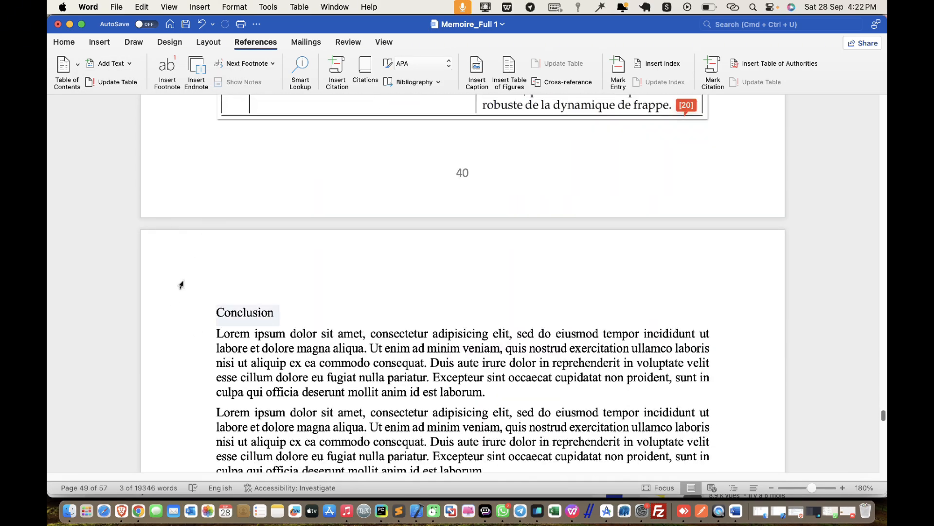
{"action": "left_click", "coordinate": [105, 63]}
{"action": "left_click", "coordinate": [118, 113]}
- Insert empty paragraphs before "Conclusion générale" so the heading starts at the top of a new page
{"action": "scroll", "coordinate": [367, 282], "scroll_direction": "down", "scroll_amount": 6}
{"action": "scroll", "coordinate": [367, 282], "scroll_direction": "down", "scroll_amount": 7}
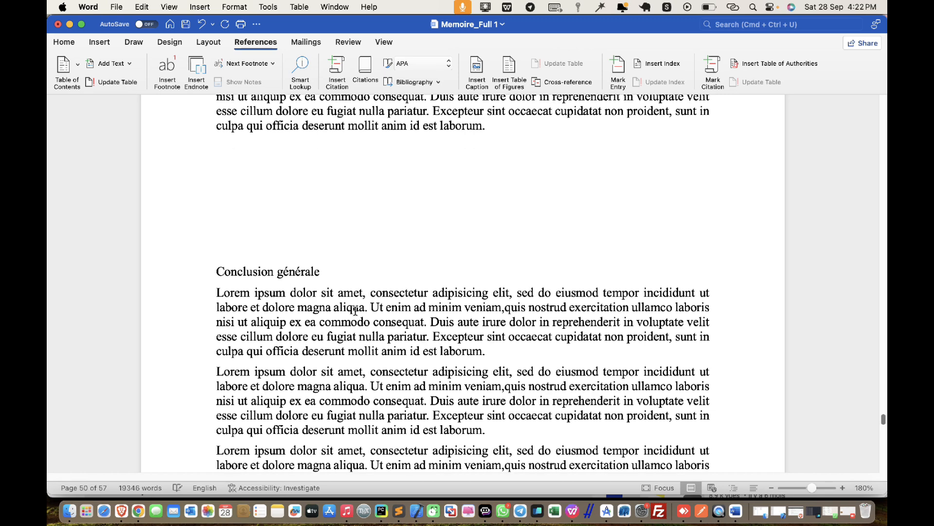
{"action": "scroll", "coordinate": [341, 305], "scroll_direction": "down", "scroll_amount": 7}
{"action": "key", "text": "Return"}
{"action": "key", "text": "Return"}
{"action": "key", "text": "Return"}
{"action": "key", "text": "Return"}
{"action": "key", "text": "Return"}
{"action": "key", "text": "Return"}
{"action": "key", "text": "Return"}
{"action": "key", "text": "Return"}
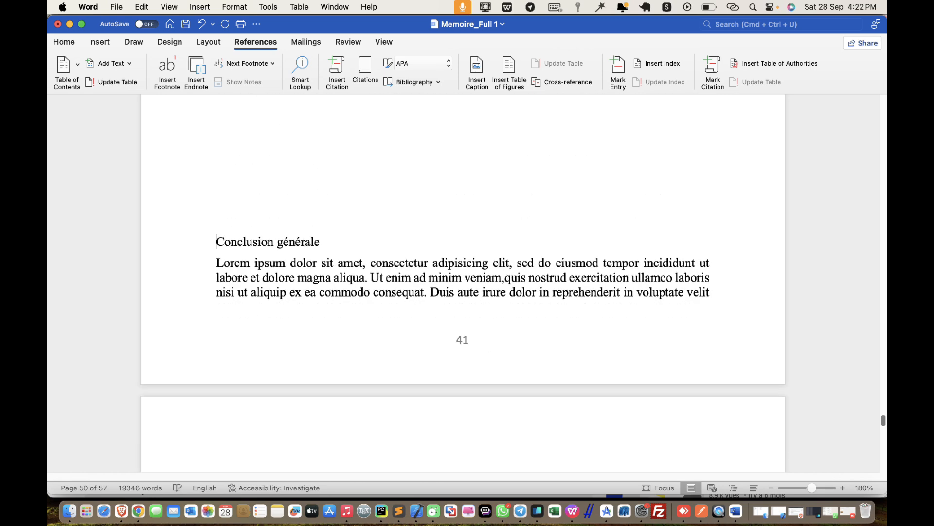
{"action": "key", "text": "Return"}
{"action": "key", "text": "Return"}
{"action": "key", "text": "Return"}
- Mark the "Conclusion générale" heading for the table of contents, first as Level 2 and finally as Level 1
{"action": "scroll", "coordinate": [364, 292], "scroll_direction": "down", "scroll_amount": 3}
{"action": "left_click", "coordinate": [197, 349]}
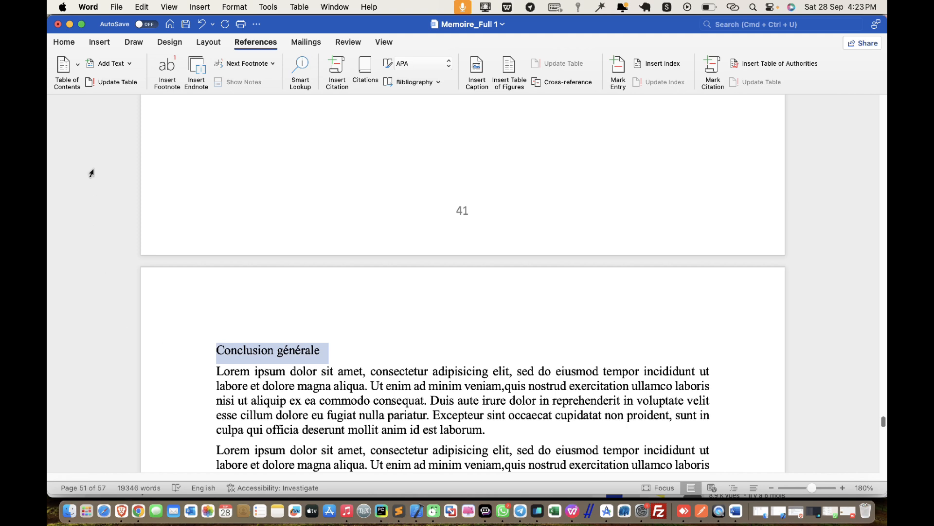
{"action": "left_click", "coordinate": [109, 63]}
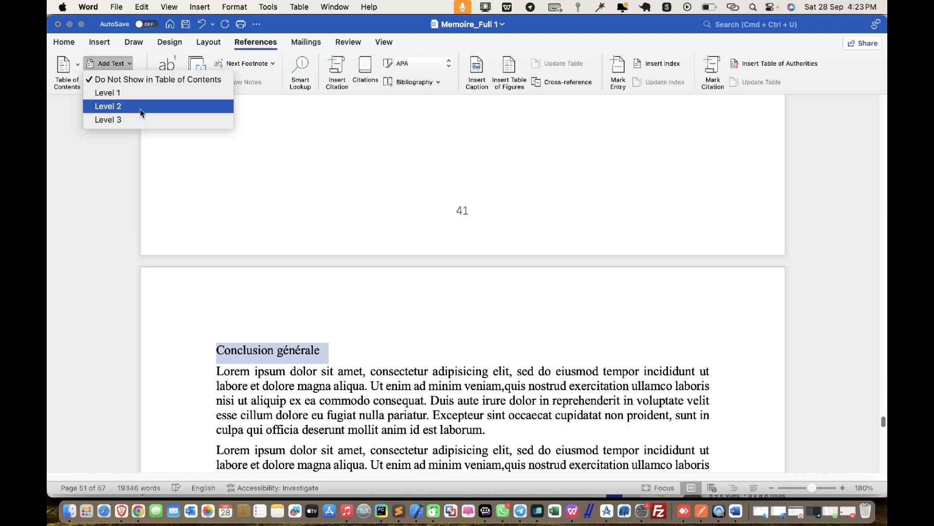
{"action": "left_click", "coordinate": [139, 106]}
{"action": "left_click", "coordinate": [99, 64]}
{"action": "left_click", "coordinate": [108, 93]}
- Delete the empty paragraph above the "Recommandations" heading so it starts at the top of its page
{"action": "scroll", "coordinate": [326, 343], "scroll_direction": "down", "scroll_amount": 8}
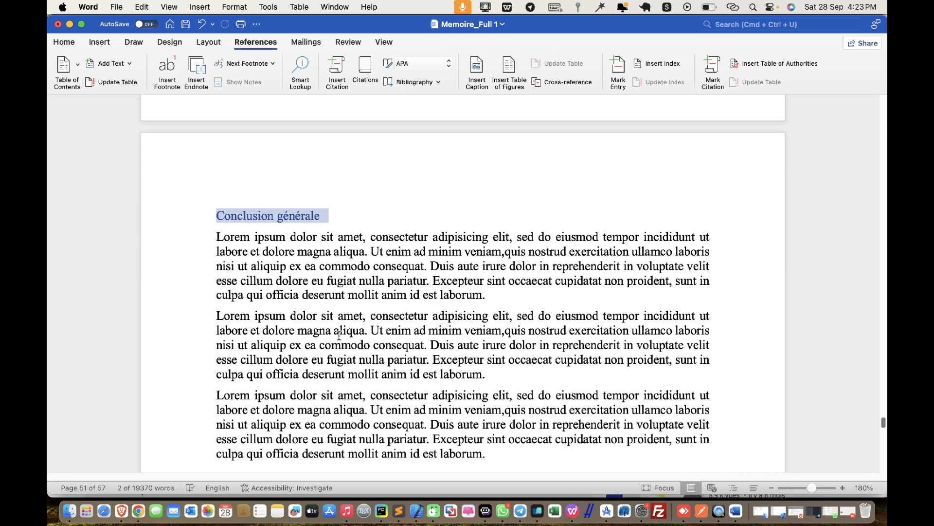
{"action": "scroll", "coordinate": [340, 337], "scroll_direction": "down", "scroll_amount": 10}
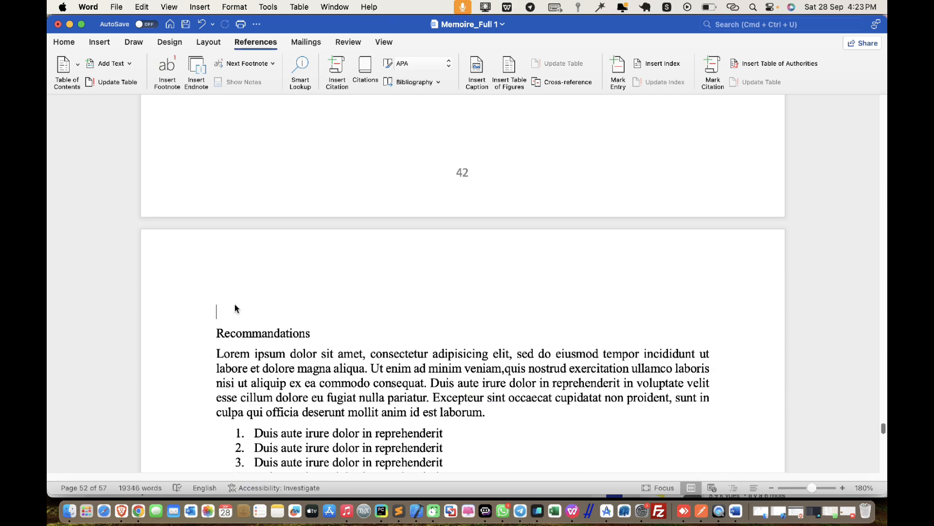
{"action": "key", "text": "BackSpace"}
- Mark the "Recommandations" heading as Level 2 for the table of contents
{"action": "left_click", "coordinate": [194, 320]}
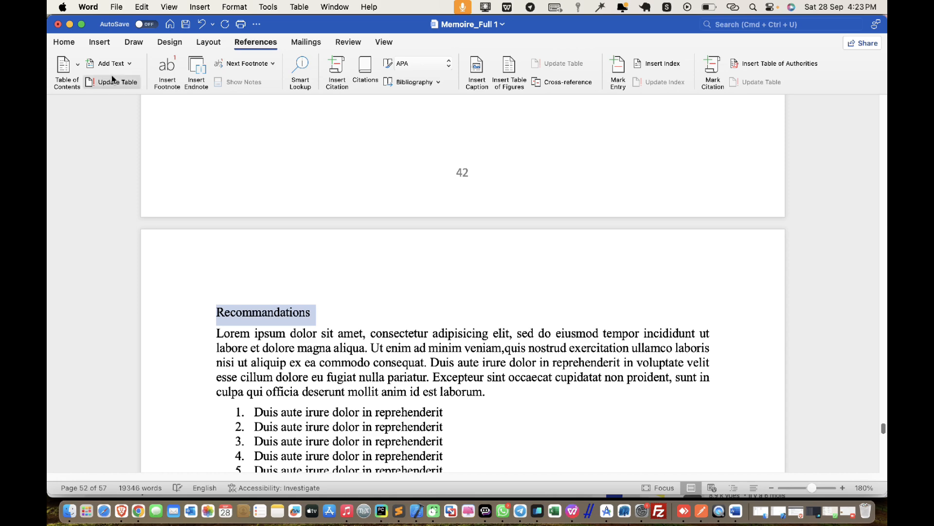
{"action": "left_click", "coordinate": [121, 63]}
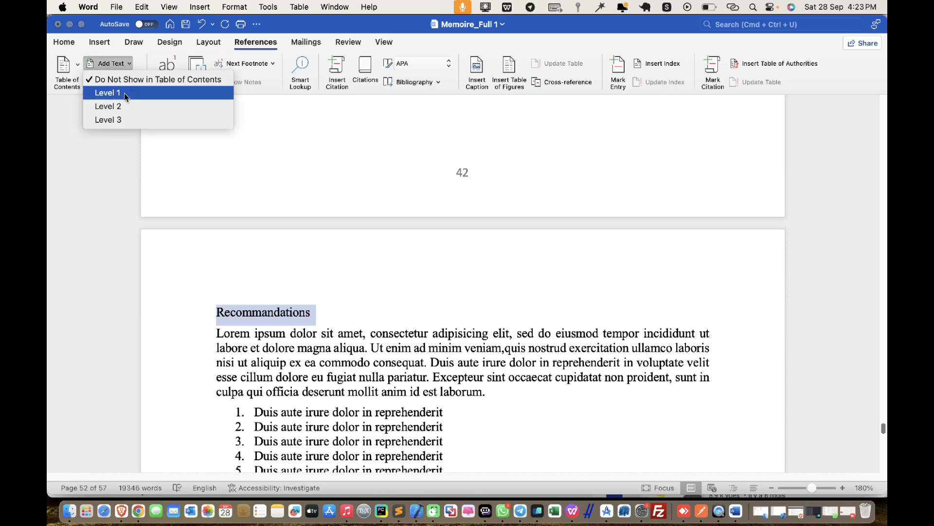
{"action": "left_click", "coordinate": [127, 108]}
{"action": "scroll", "coordinate": [298, 224], "scroll_direction": "down", "scroll_amount": 15}
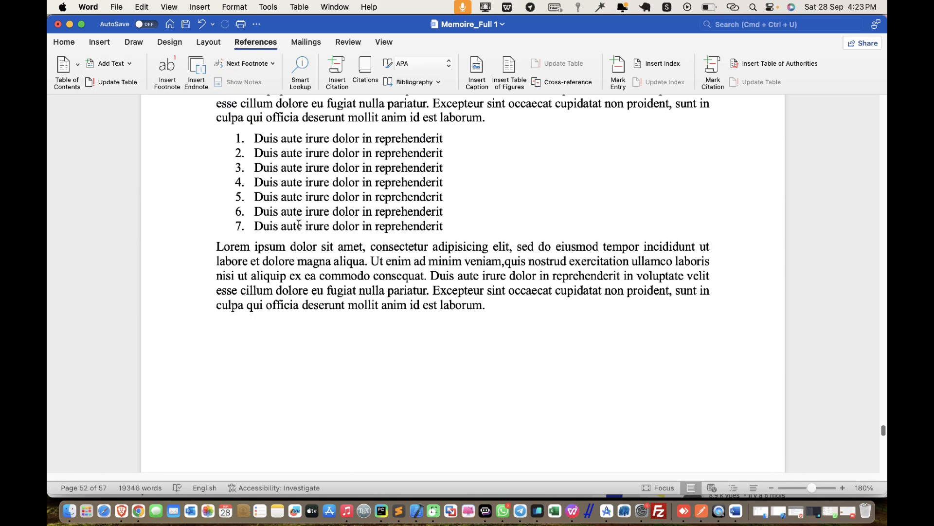
- Insert an empty paragraph before "Postface" so it starts on a new page, and mark the heading as Level 1 for the table of contents
{"action": "left_click", "coordinate": [204, 214]}
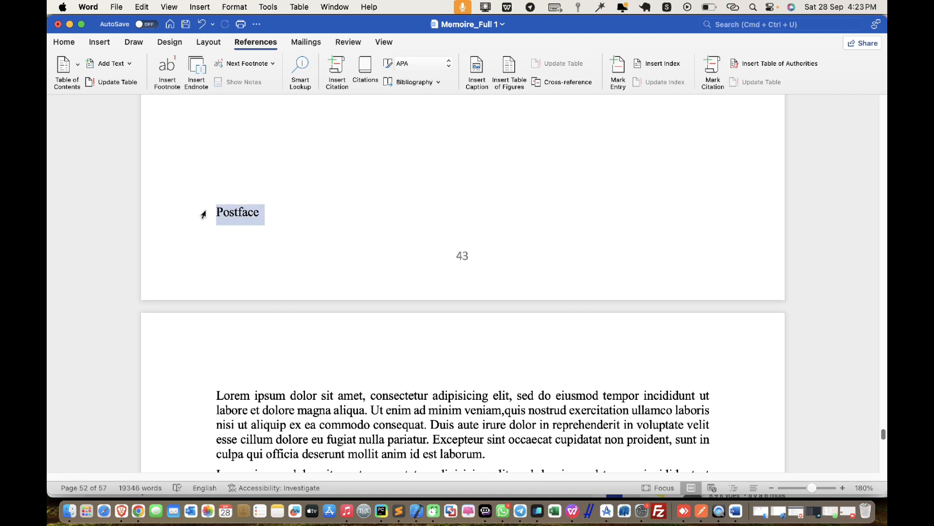
{"action": "key", "text": "Left"}
{"action": "key", "text": "Return"}
{"action": "scroll", "coordinate": [275, 127], "scroll_direction": "down", "scroll_amount": 2}
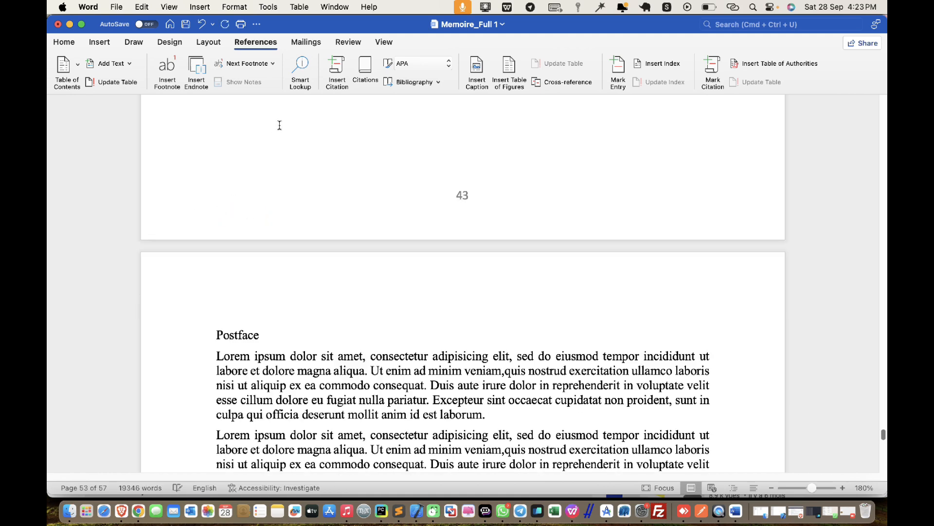
{"action": "left_click", "coordinate": [186, 335]}
{"action": "left_click", "coordinate": [109, 64]}
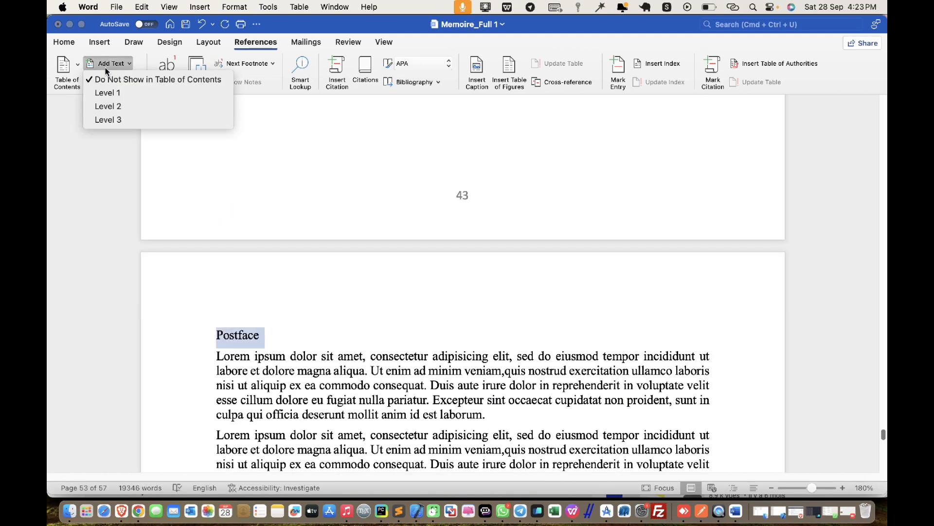
{"action": "left_click", "coordinate": [108, 92]}
- Mark the "Bibliographie" heading as Level 2 for the table of contents
{"action": "scroll", "coordinate": [258, 242], "scroll_direction": "down", "scroll_amount": 10}
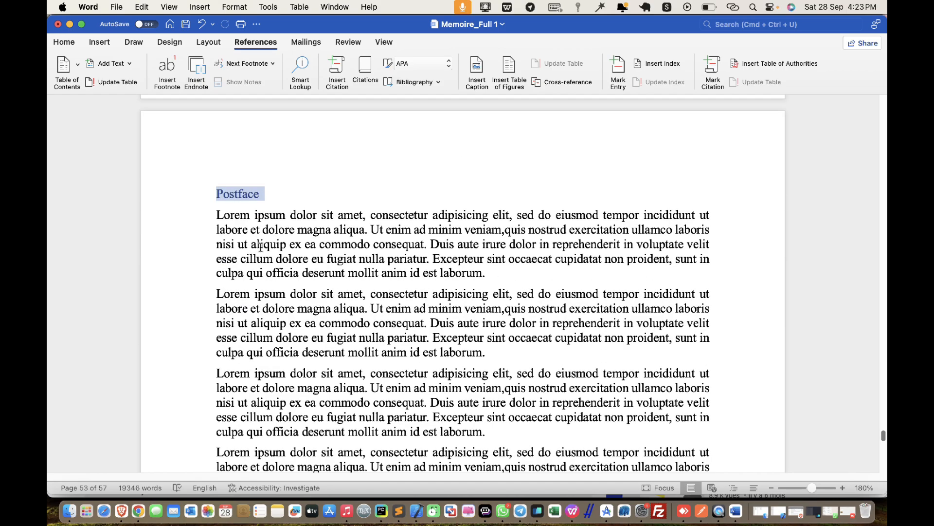
{"action": "scroll", "coordinate": [261, 244], "scroll_direction": "down", "scroll_amount": 10}
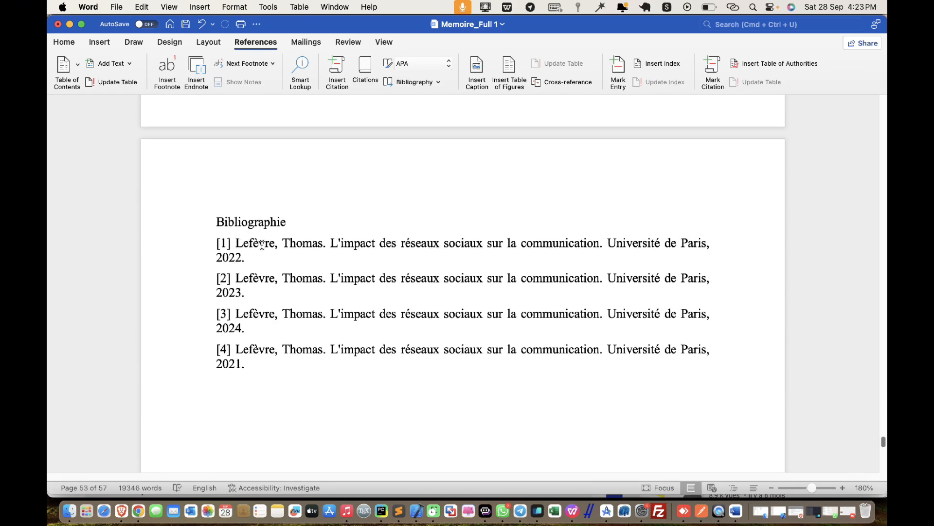
{"action": "left_click", "coordinate": [172, 172]}
{"action": "left_click", "coordinate": [125, 64]}
{"action": "left_click", "coordinate": [138, 107]}
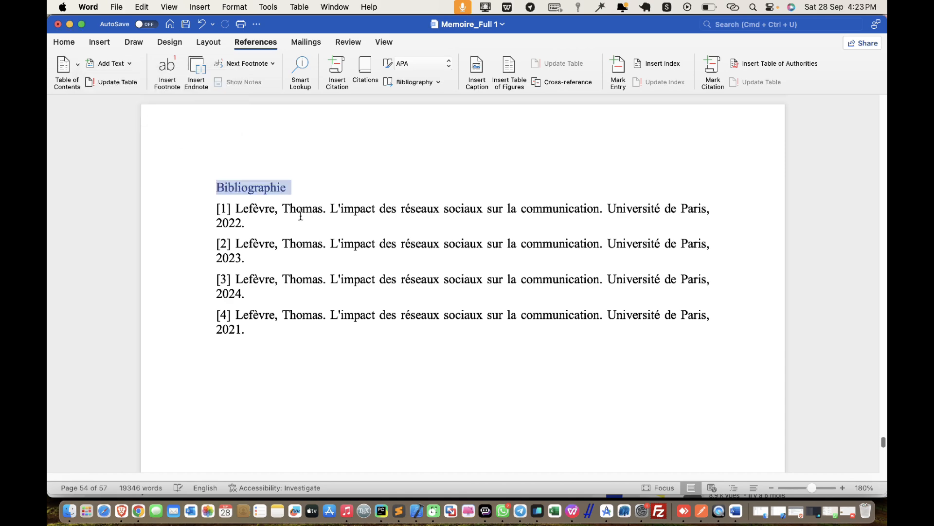
- Mark the "Annexes" heading as Level 1 for the table of contents
{"action": "scroll", "coordinate": [316, 272], "scroll_direction": "down", "scroll_amount": 3}
{"action": "scroll", "coordinate": [320, 273], "scroll_direction": "up", "scroll_amount": 2}
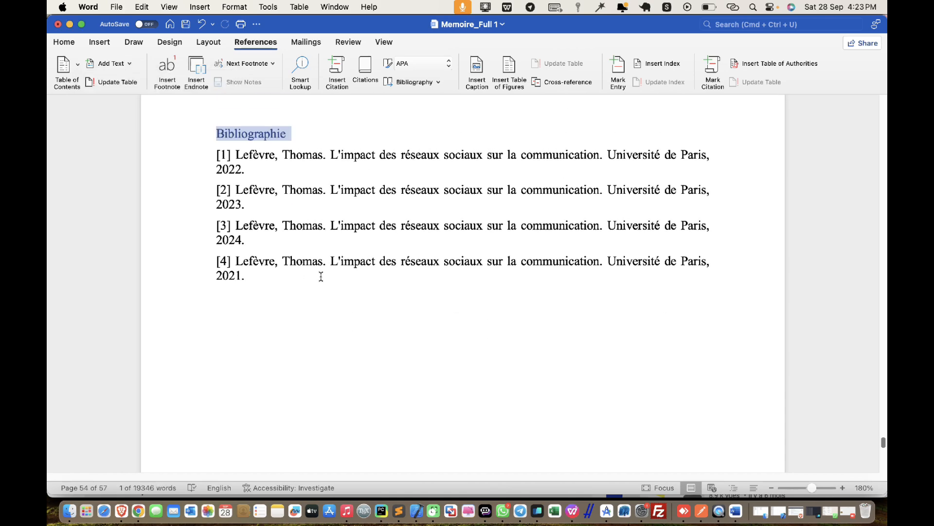
{"action": "scroll", "coordinate": [322, 276], "scroll_direction": "down", "scroll_amount": 12}
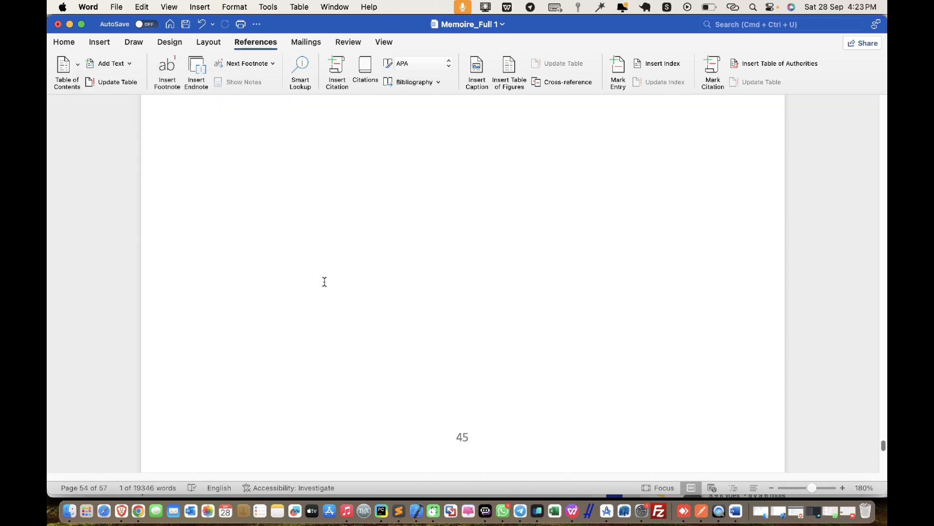
{"action": "scroll", "coordinate": [326, 284], "scroll_direction": "down", "scroll_amount": 4}
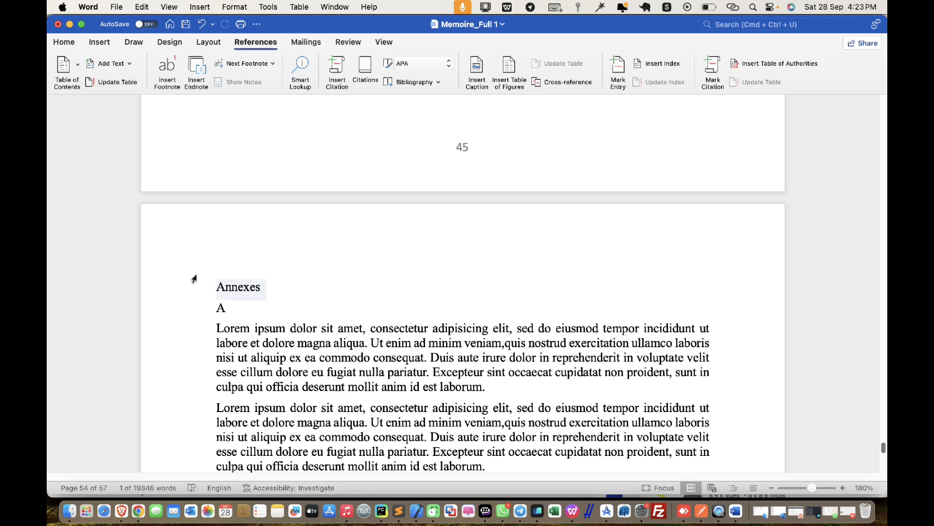
{"action": "left_click", "coordinate": [113, 66]}
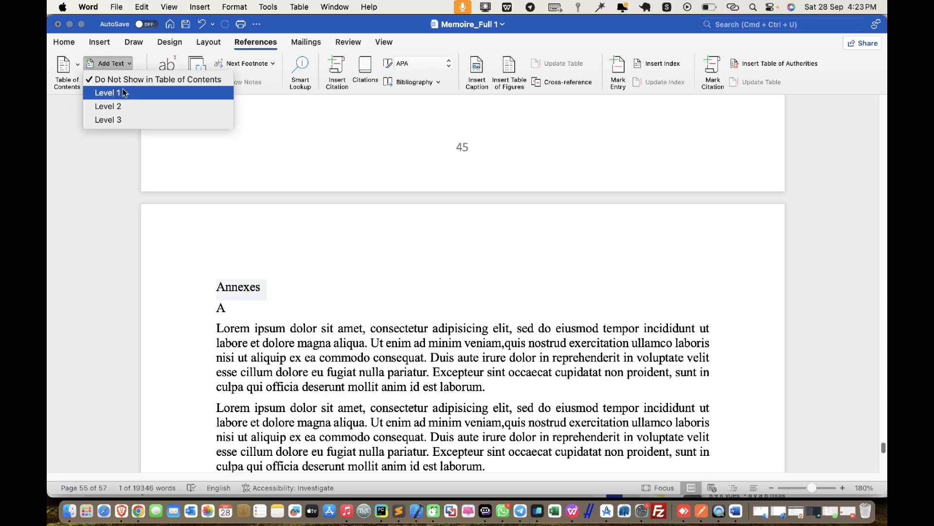
{"action": "left_click", "coordinate": [122, 89]}
- Mark subheading "A" directly under "Annexes" as Level 2 for the table of contents
{"action": "scroll", "coordinate": [265, 240], "scroll_direction": "down", "scroll_amount": 3}
{"action": "left_click", "coordinate": [205, 227]}
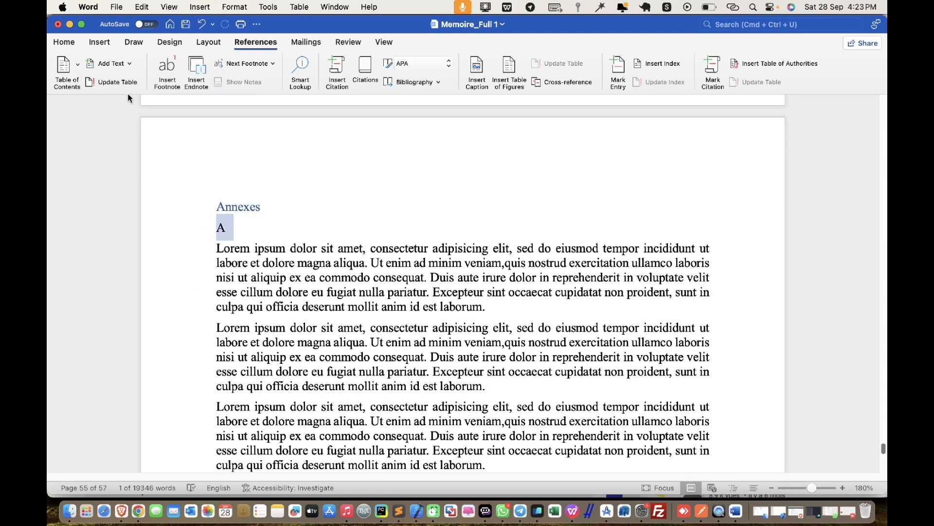
{"action": "left_click", "coordinate": [127, 73]}
{"action": "left_click", "coordinate": [130, 102]}
- Assign a table-of-contents level to annex subheading "B"
{"action": "scroll", "coordinate": [231, 196], "scroll_direction": "down", "scroll_amount": 10}
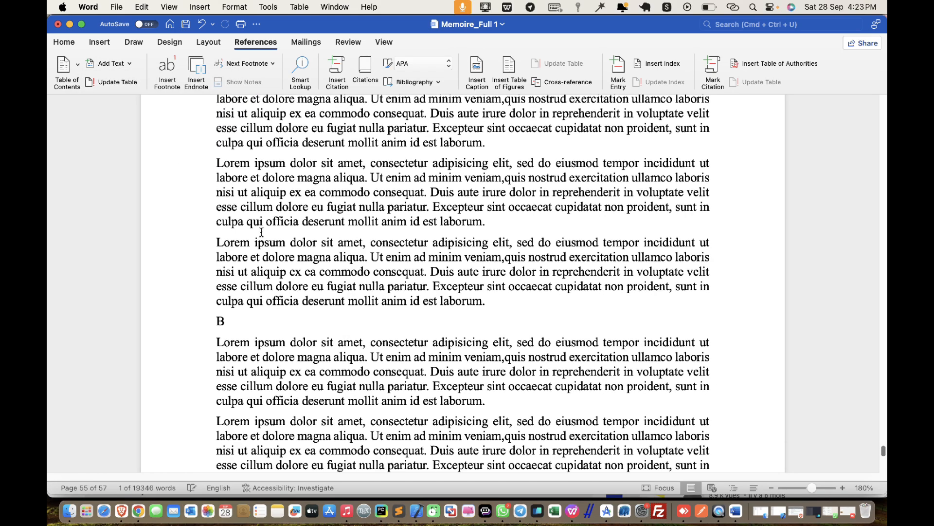
{"action": "left_click", "coordinate": [128, 63]}
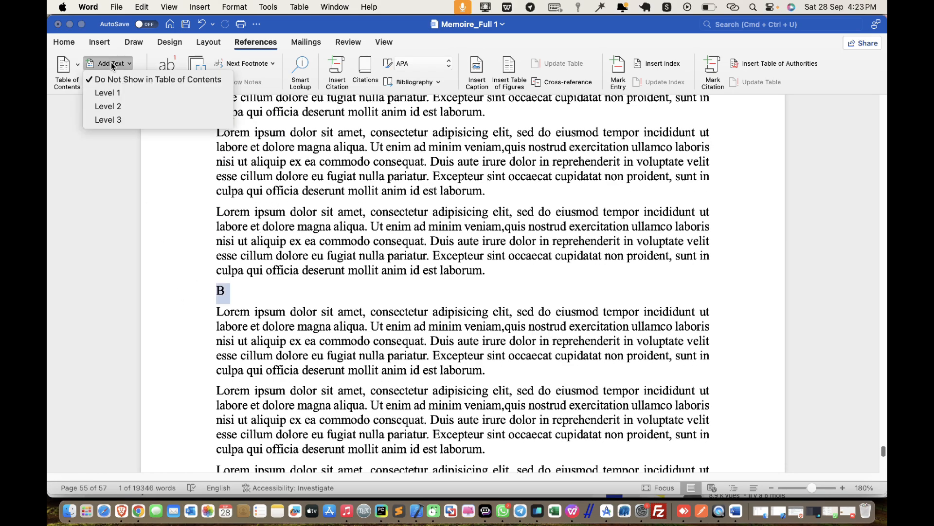
{"action": "left_click", "coordinate": [155, 94]}
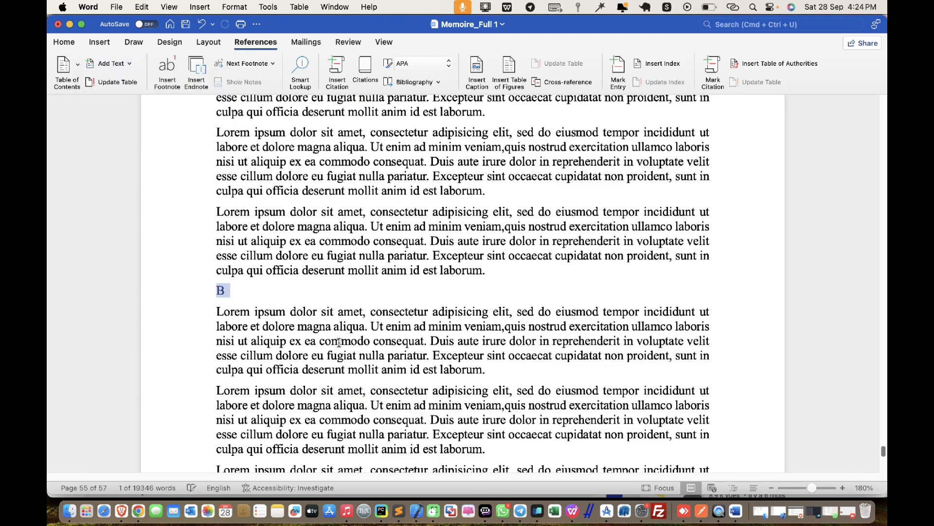
- Assign a table-of-contents level to annex subheading "C"
{"action": "scroll", "coordinate": [347, 347], "scroll_direction": "down", "scroll_amount": 5}
{"action": "scroll", "coordinate": [347, 347], "scroll_direction": "down", "scroll_amount": 12}
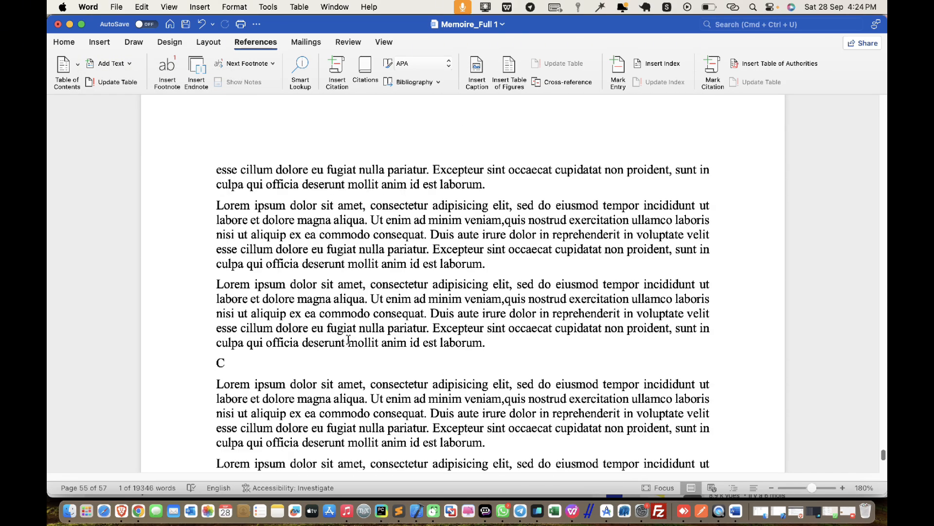
{"action": "left_click", "coordinate": [182, 355]}
{"action": "left_click", "coordinate": [183, 362]}
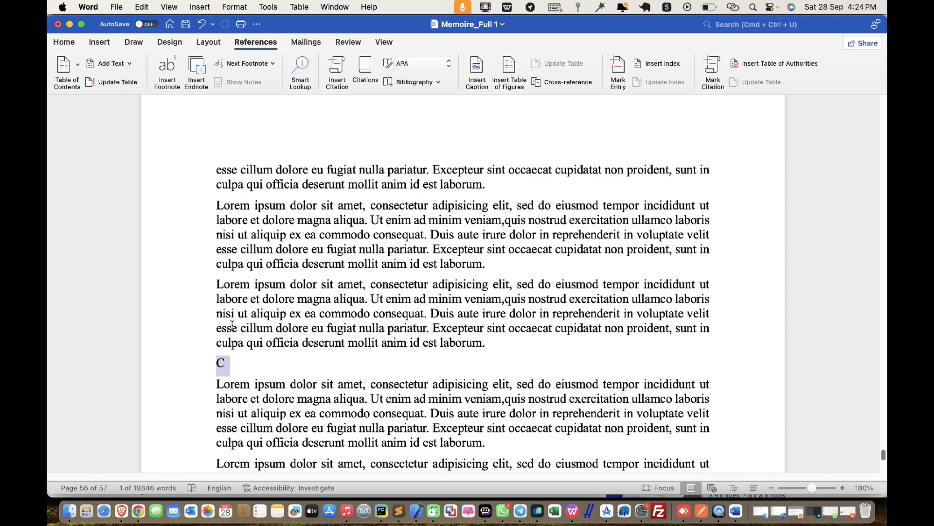
{"action": "left_click", "coordinate": [121, 64]}
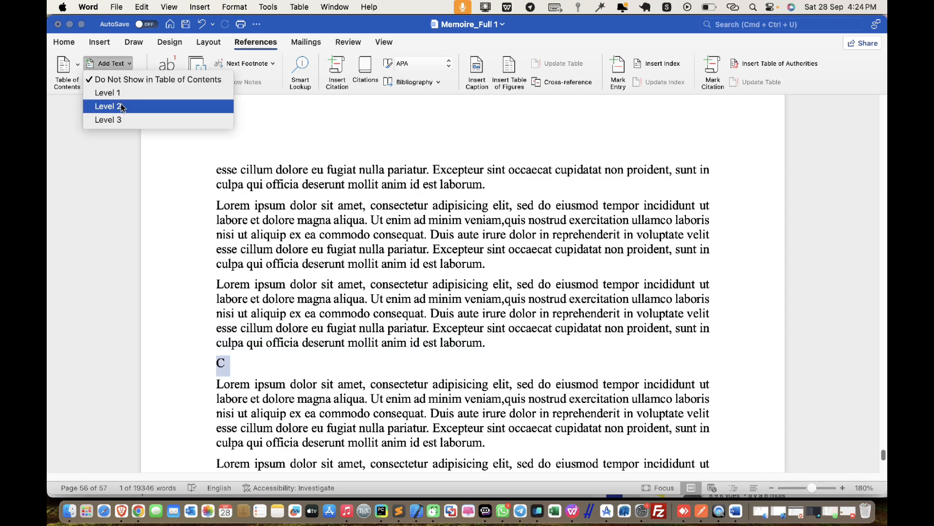
{"action": "left_click", "coordinate": [108, 120]}
- Adjust the empty paragraphs above "Table des matières" so the heading starts at the top of the last page
{"action": "scroll", "coordinate": [277, 263], "scroll_direction": "down", "scroll_amount": 6}
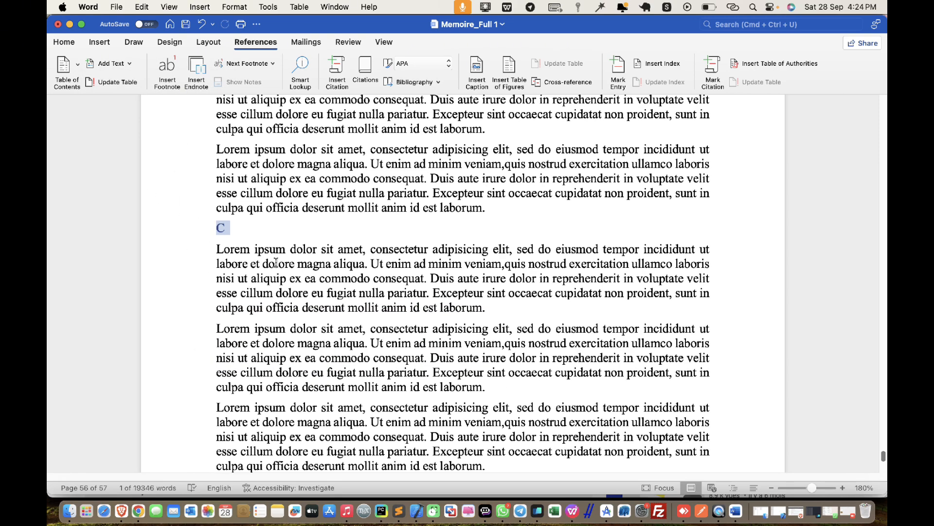
{"action": "scroll", "coordinate": [276, 262], "scroll_direction": "down", "scroll_amount": 10}
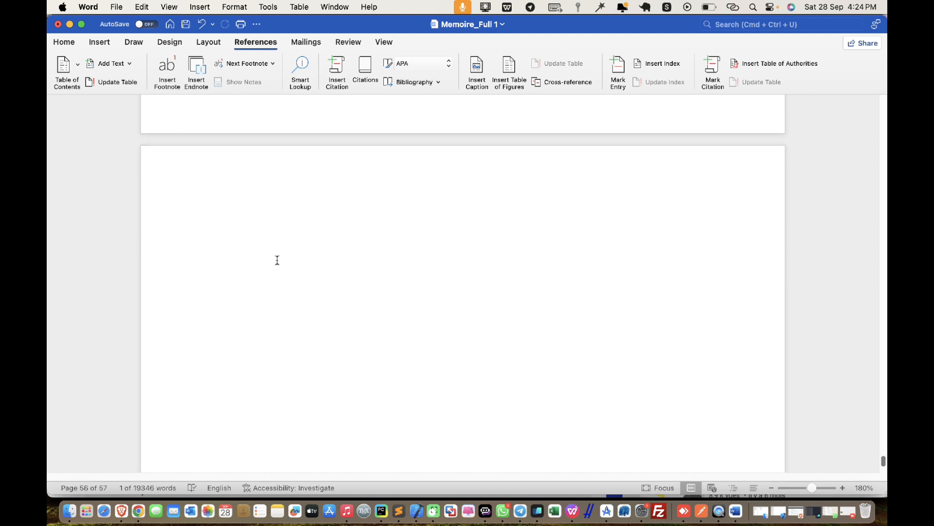
{"action": "scroll", "coordinate": [276, 261], "scroll_direction": "down", "scroll_amount": 4}
{"action": "scroll", "coordinate": [275, 261], "scroll_direction": "up", "scroll_amount": 1}
{"action": "left_click", "coordinate": [240, 250]}
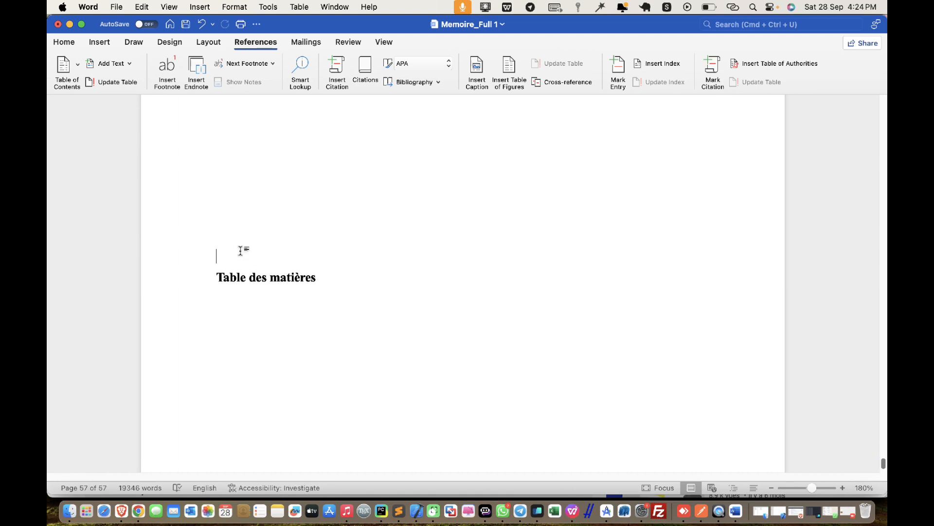
{"action": "scroll", "coordinate": [239, 251], "scroll_direction": "down", "scroll_amount": 3}
{"action": "scroll", "coordinate": [244, 254], "scroll_direction": "down", "scroll_amount": 2}
{"action": "scroll", "coordinate": [261, 269], "scroll_direction": "up", "scroll_amount": 6}
{"action": "scroll", "coordinate": [262, 256], "scroll_direction": "down", "scroll_amount": 1}
{"action": "scroll", "coordinate": [280, 282], "scroll_direction": "down", "scroll_amount": 6}
{"action": "scroll", "coordinate": [279, 282], "scroll_direction": "up", "scroll_amount": 5}
{"action": "key", "text": "BackSpace"}
{"action": "key", "text": "BackSpace"}
{"action": "key", "text": "BackSpace"}
{"action": "key", "text": "BackSpace"}
{"action": "key", "text": "BackSpace"}
{"action": "key", "text": "BackSpace"}
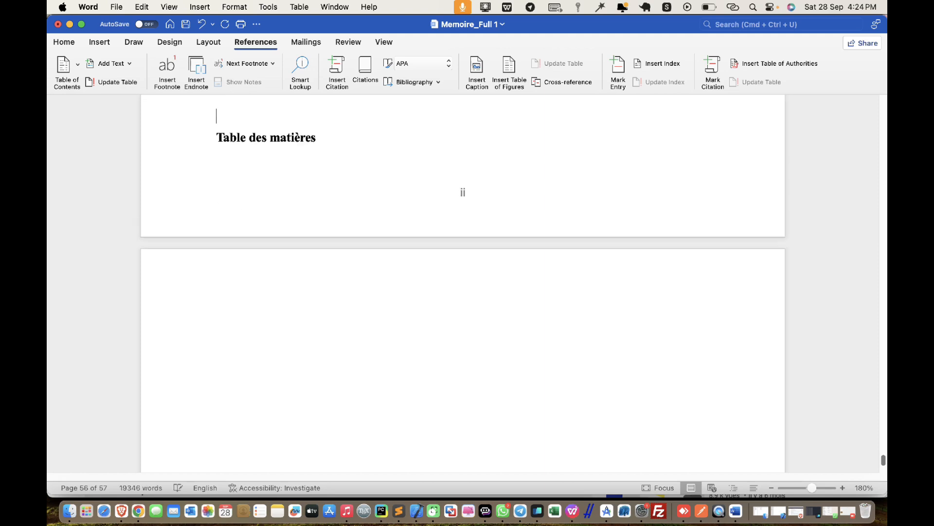
{"action": "key", "text": "Return"}
- Mark the "Table des matières" heading as Level 1 for the table of contents and save the document
{"action": "left_click", "coordinate": [191, 336]}
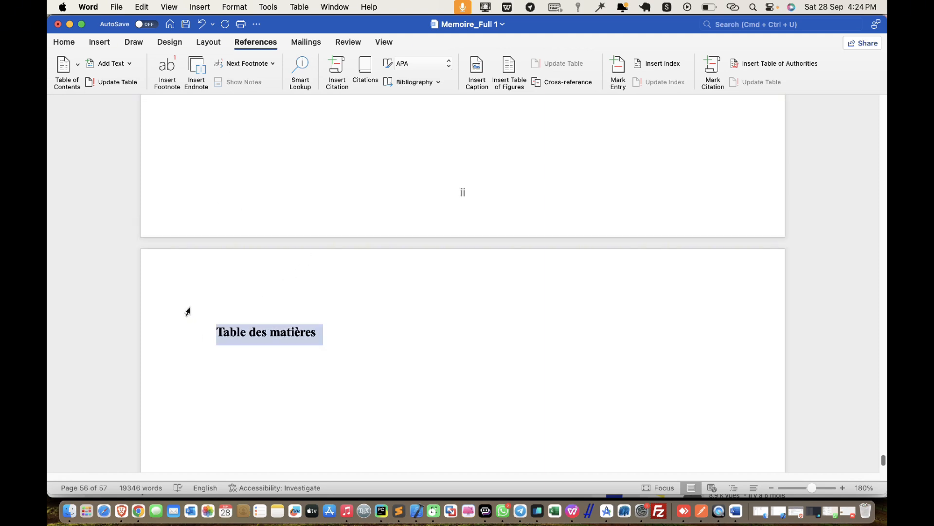
{"action": "left_click", "coordinate": [110, 63]}
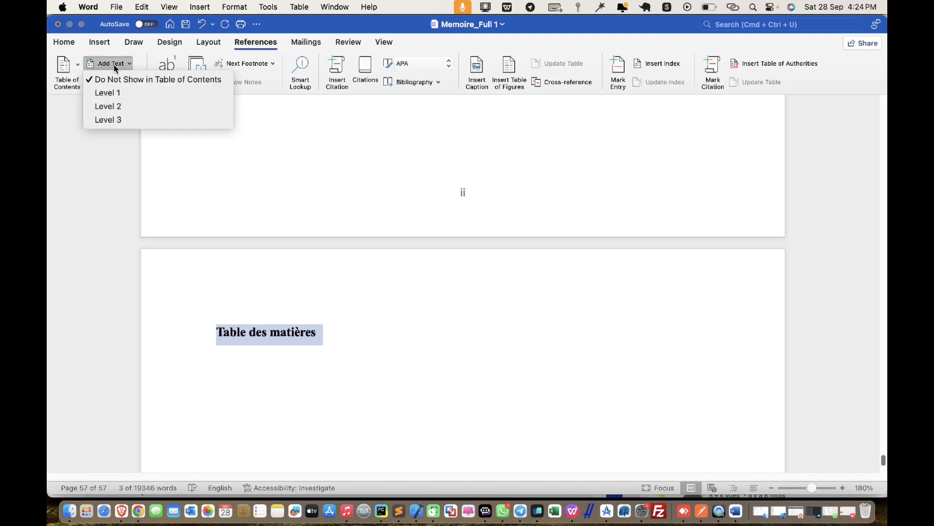
{"action": "left_click", "coordinate": [125, 93]}
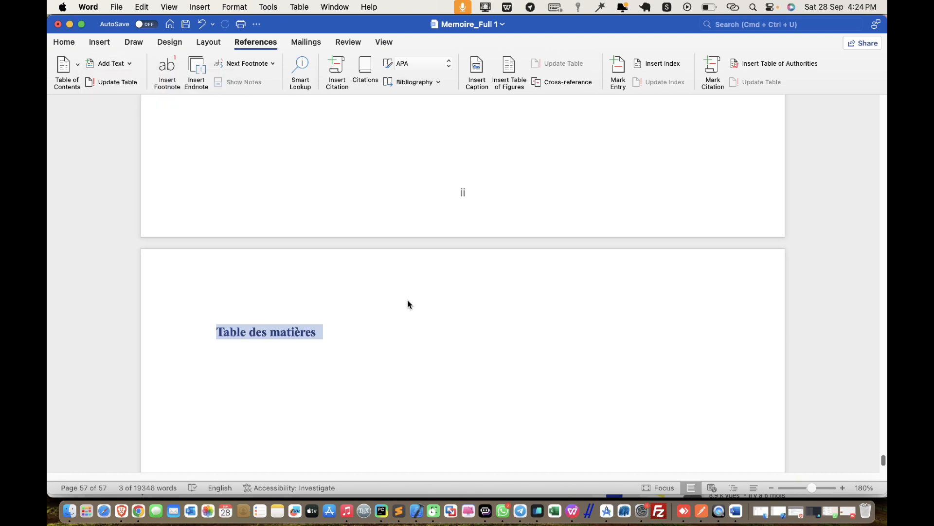
{"action": "left_click", "coordinate": [284, 364]}
{"action": "key", "text": "super+s"}
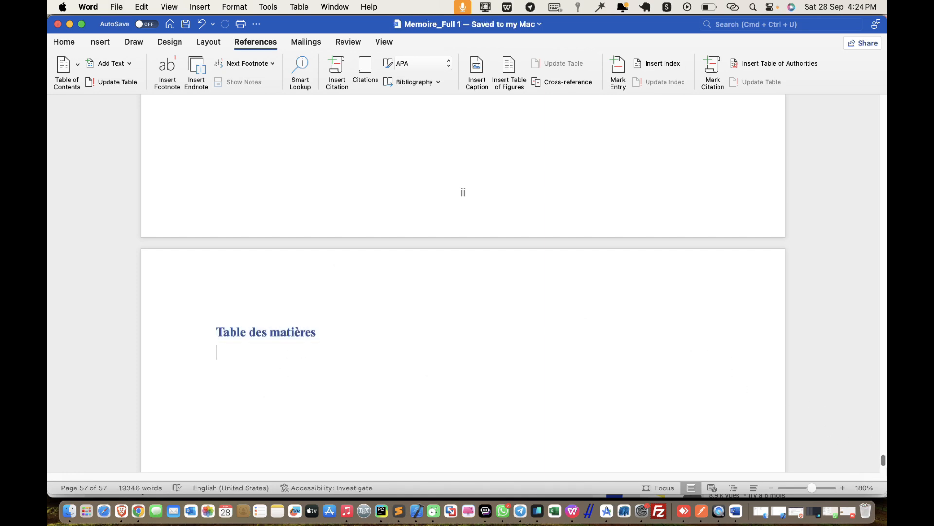
- Open the custom table of contents settings with the insertion point on the empty line below the "Sommaire" heading
{"action": "scroll", "coordinate": [884, 460], "scroll_direction": "up", "scroll_amount": 20}
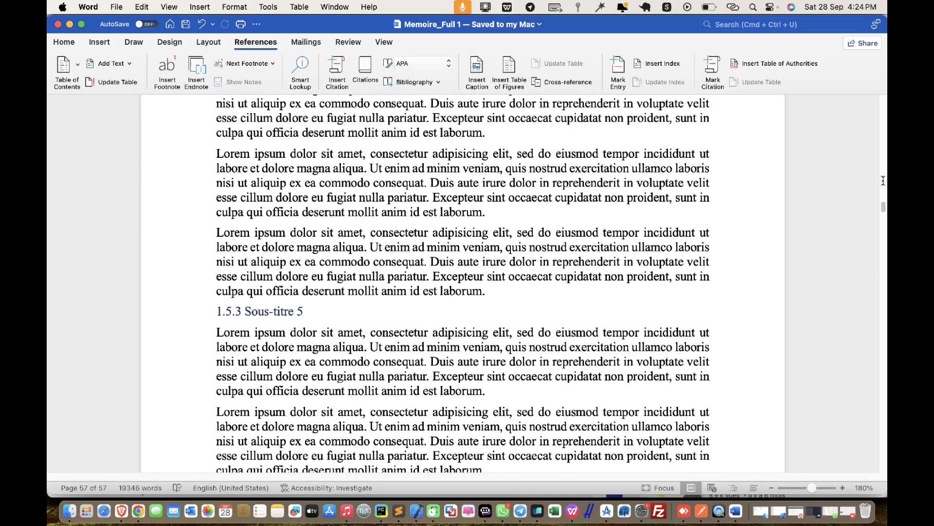
{"action": "scroll", "coordinate": [436, 279], "scroll_direction": "down", "scroll_amount": 15}
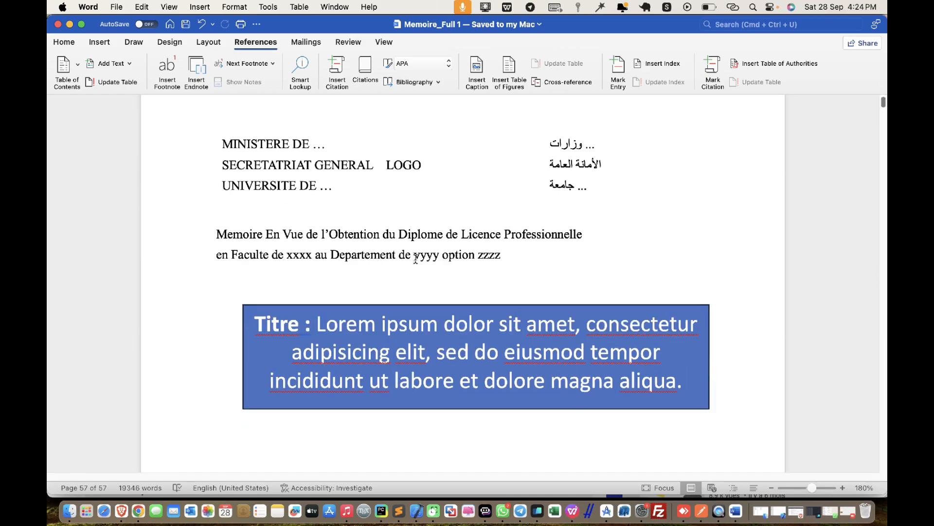
{"action": "scroll", "coordinate": [419, 256], "scroll_direction": "down", "scroll_amount": 2}
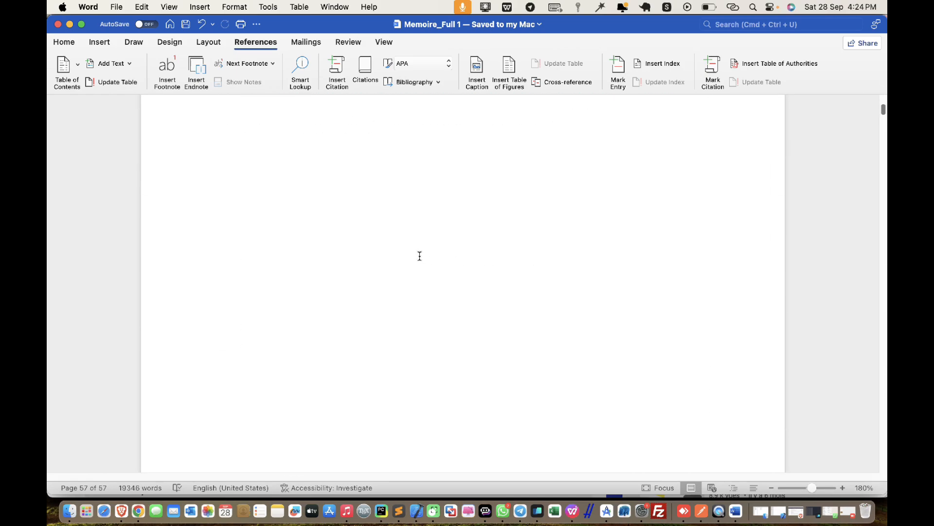
{"action": "scroll", "coordinate": [421, 256], "scroll_direction": "down", "scroll_amount": 20}
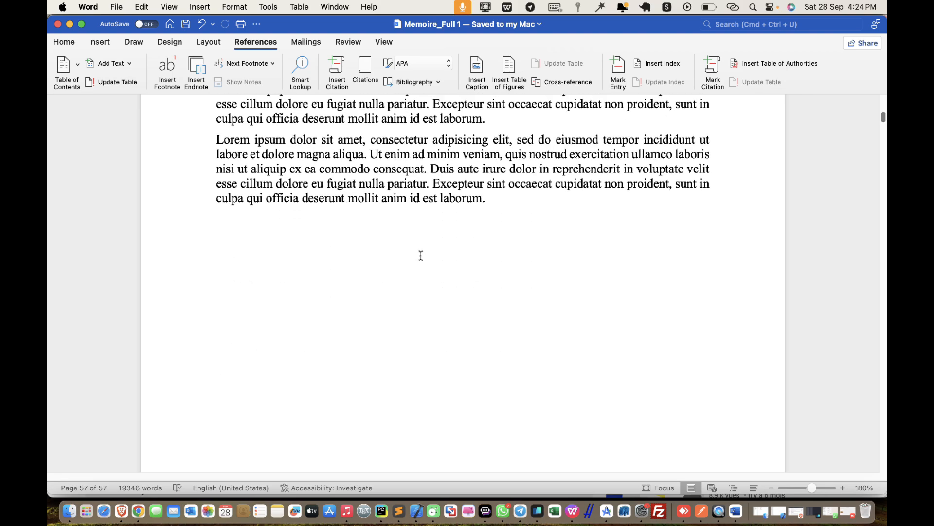
{"action": "scroll", "coordinate": [421, 255], "scroll_direction": "down", "scroll_amount": 20}
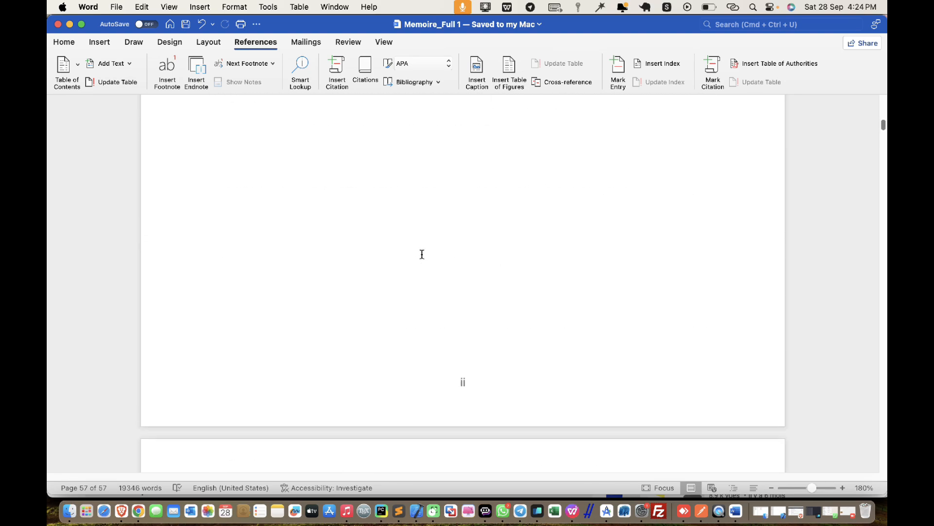
{"action": "scroll", "coordinate": [422, 254], "scroll_direction": "down", "scroll_amount": 20}
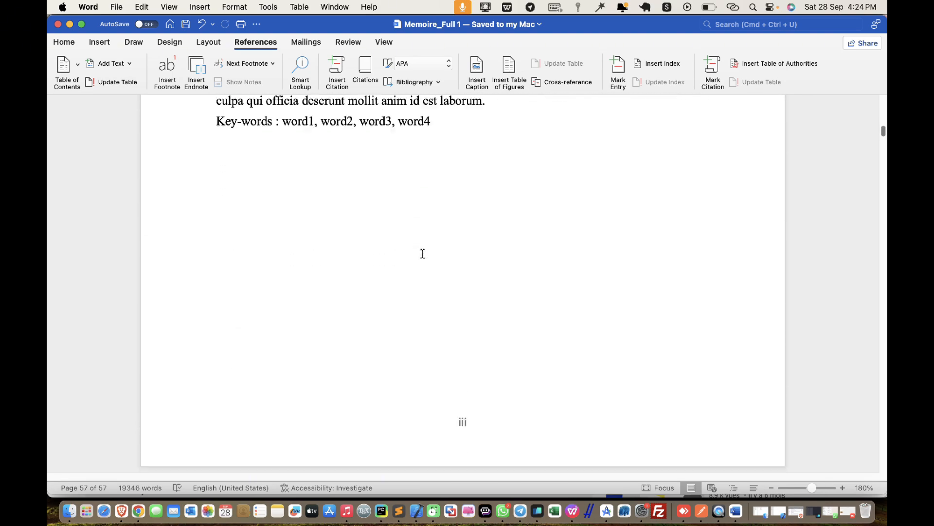
{"action": "scroll", "coordinate": [422, 255], "scroll_direction": "down", "scroll_amount": 6}
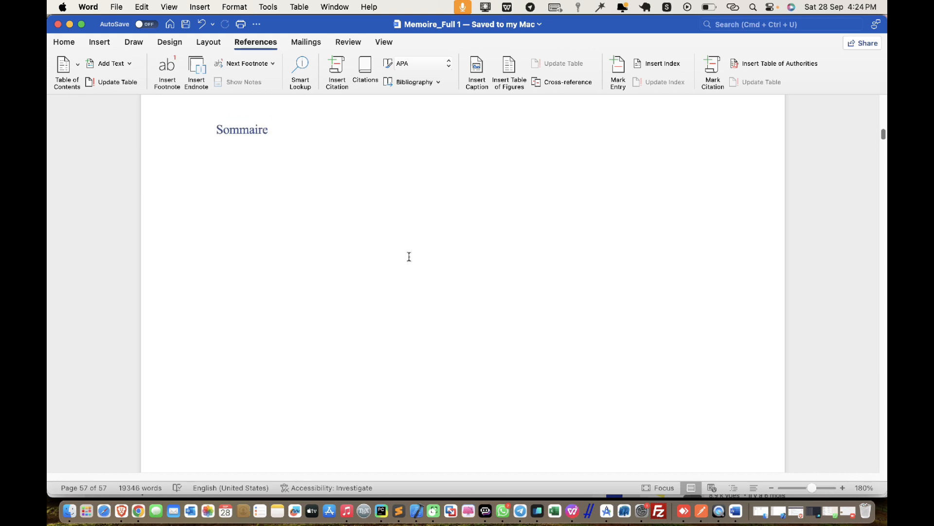
{"action": "left_click", "coordinate": [259, 161]}
{"action": "scroll", "coordinate": [377, 255], "scroll_direction": "up", "scroll_amount": 3}
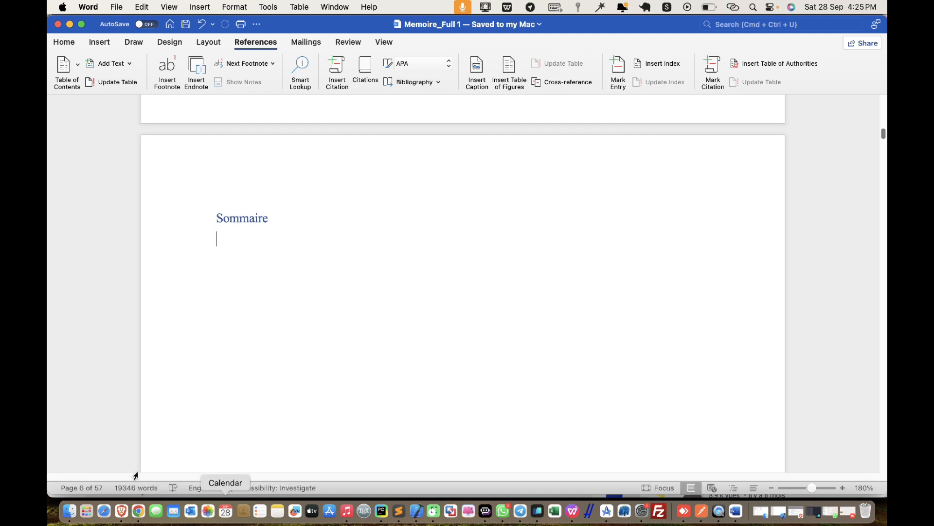
{"action": "left_click", "coordinate": [264, 44]}
{"action": "left_click", "coordinate": [237, 48]}
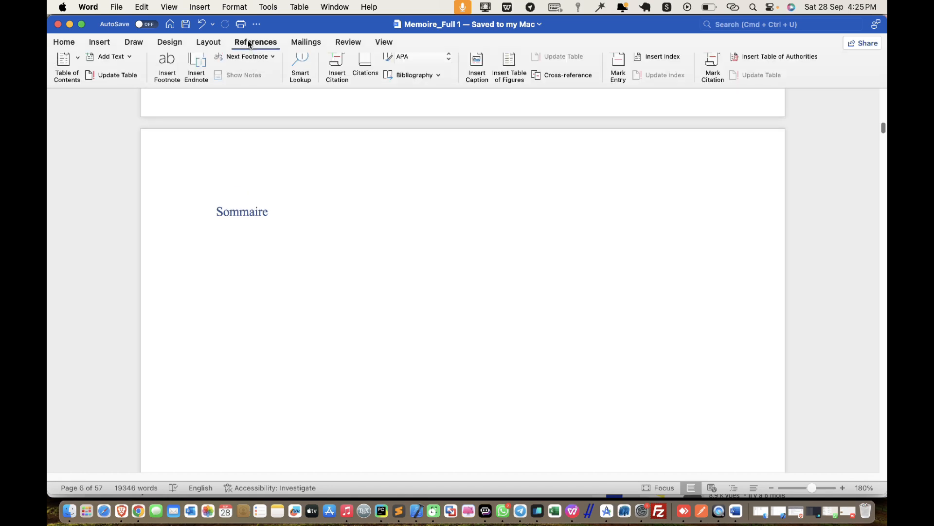
{"action": "left_click", "coordinate": [78, 66]}
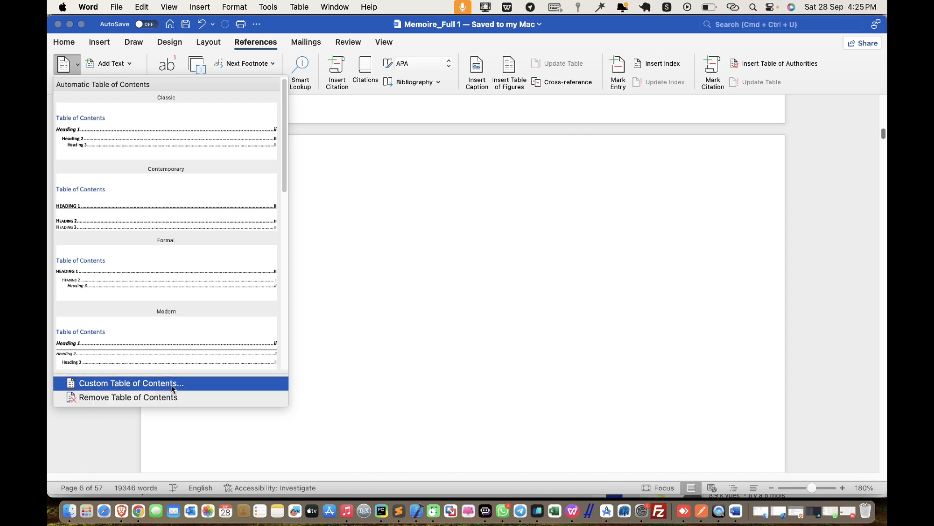
{"action": "left_click", "coordinate": [199, 382]}
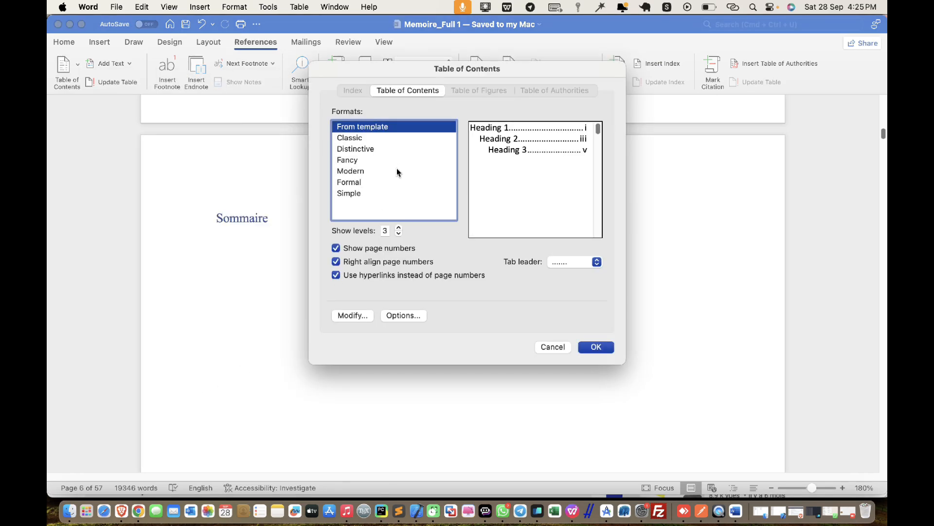
- Preview the available table of contents formats, from Classic to Simple, and choose Formal
{"action": "left_click", "coordinate": [362, 138]}
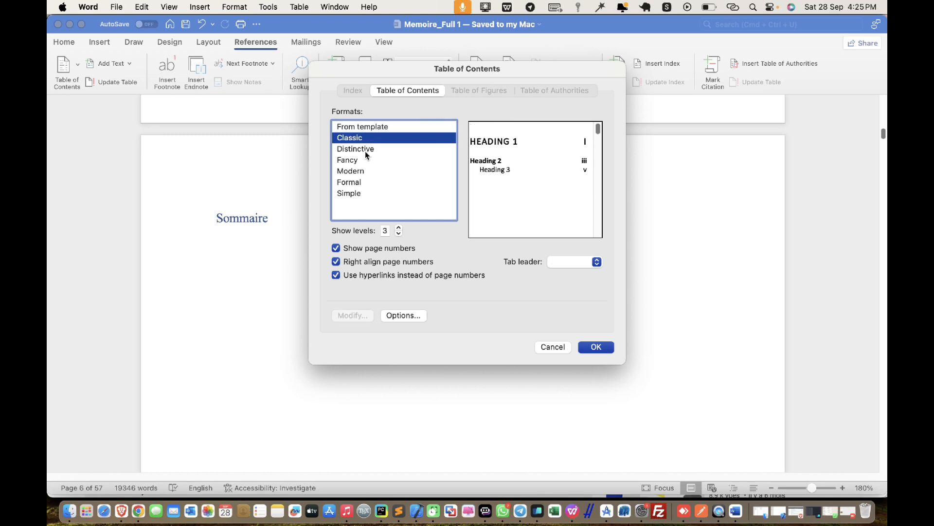
{"action": "left_click", "coordinate": [366, 149]}
{"action": "left_click", "coordinate": [361, 161]}
{"action": "left_click", "coordinate": [368, 170]}
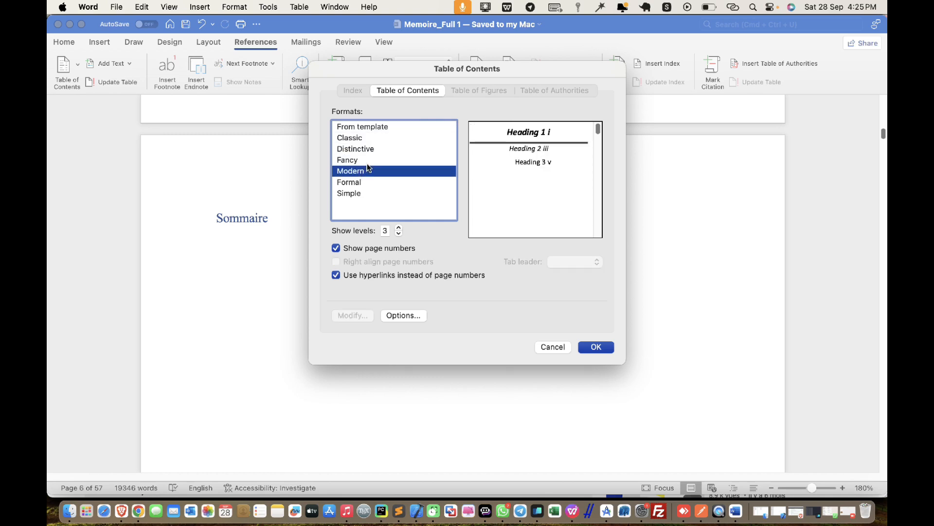
{"action": "left_click", "coordinate": [360, 182]}
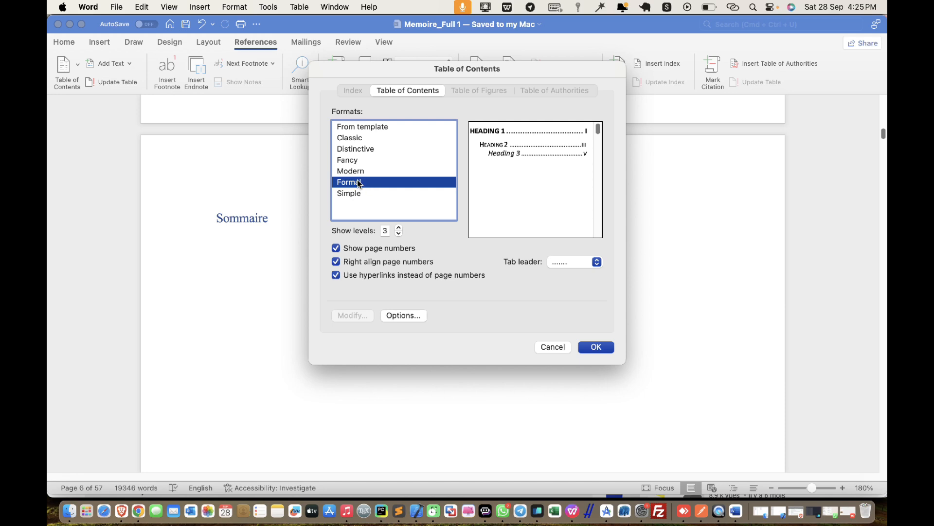
{"action": "left_click", "coordinate": [362, 194]}
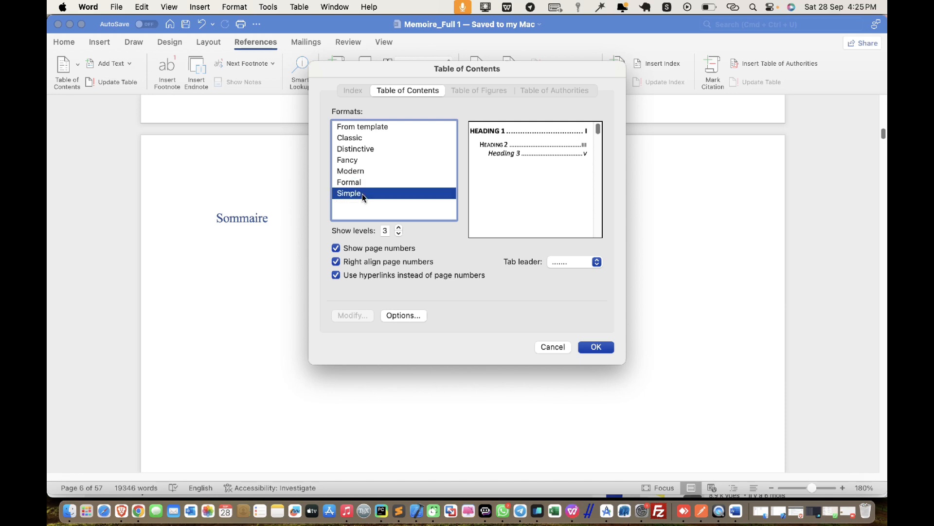
{"action": "left_click", "coordinate": [366, 184]}
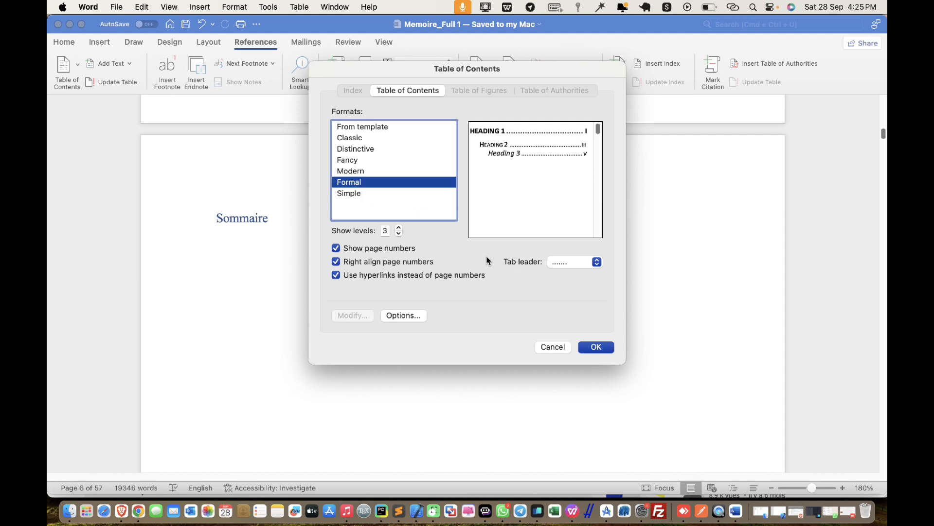
- Limit the table of contents to 1 level, keep the dotted tab leader, and insert it below "Sommaire"
{"action": "left_click", "coordinate": [391, 250]}
{"action": "left_click", "coordinate": [391, 250]}
{"action": "left_click", "coordinate": [386, 231]}
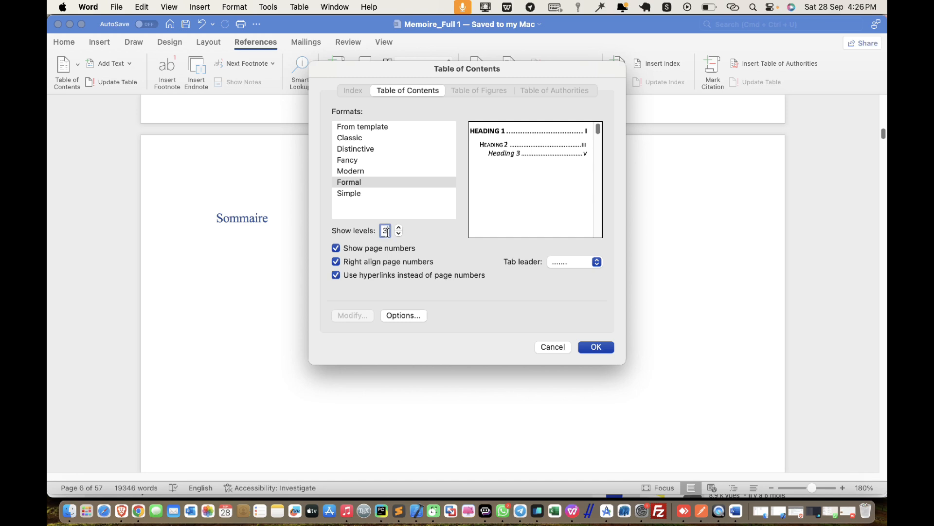
{"action": "type", "text": "1"}
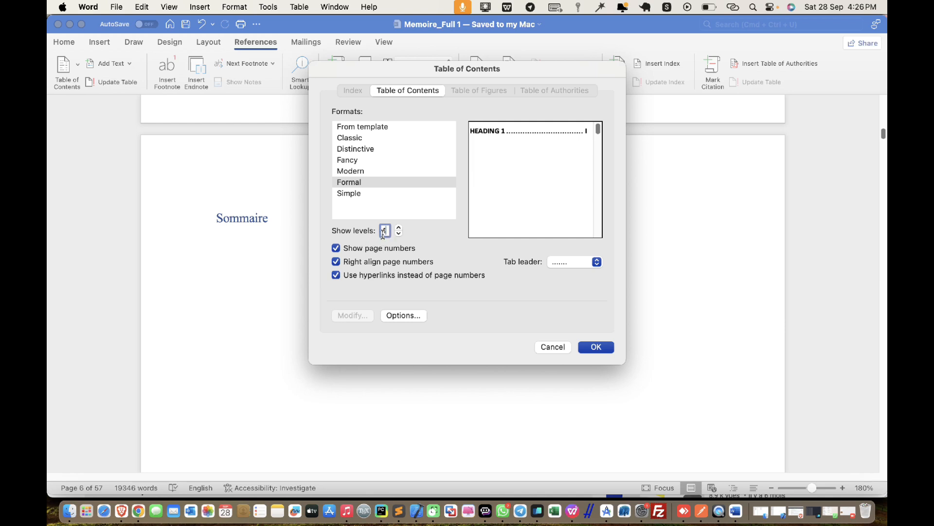
{"action": "left_click", "coordinate": [584, 262]}
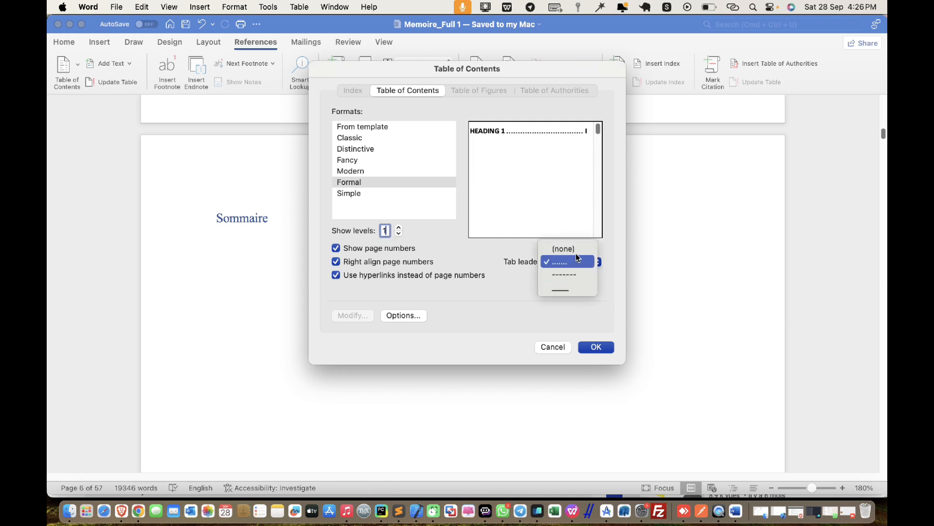
{"action": "left_click", "coordinate": [537, 265]}
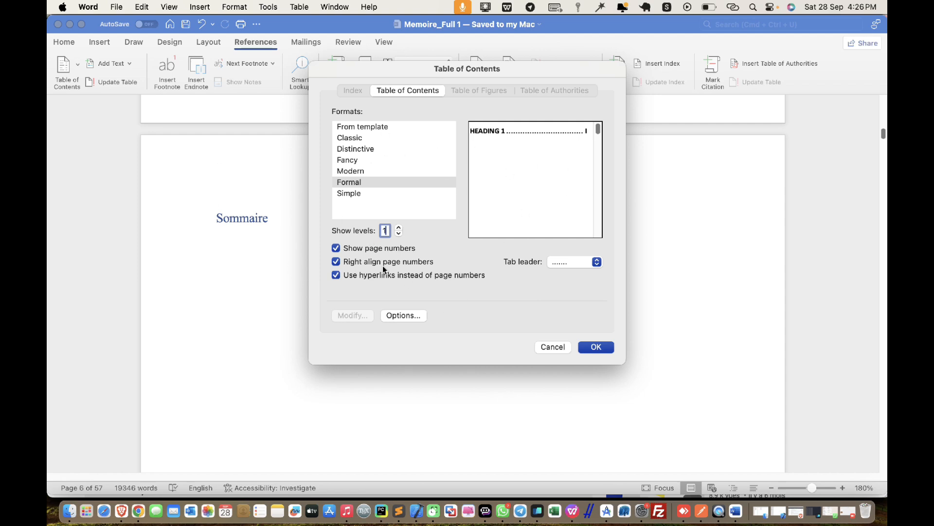
{"action": "left_click", "coordinate": [601, 350]}
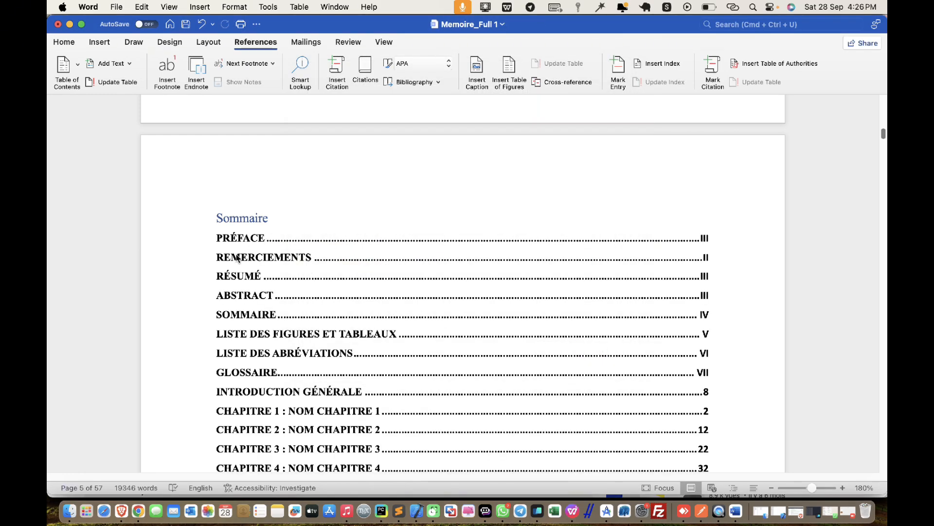
- Review the inserted table of contents under "Sommaire", checking its main headings and page numbers from first to last entry
{"action": "scroll", "coordinate": [254, 270], "scroll_direction": "down", "scroll_amount": 1}
{"action": "scroll", "coordinate": [254, 271], "scroll_direction": "down", "scroll_amount": 5}
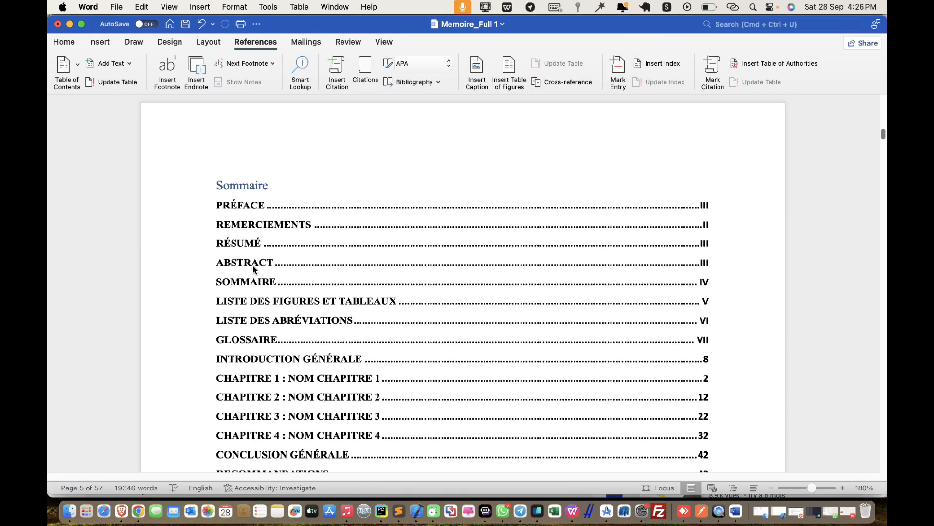
{"action": "scroll", "coordinate": [254, 268], "scroll_direction": "down", "scroll_amount": 5}
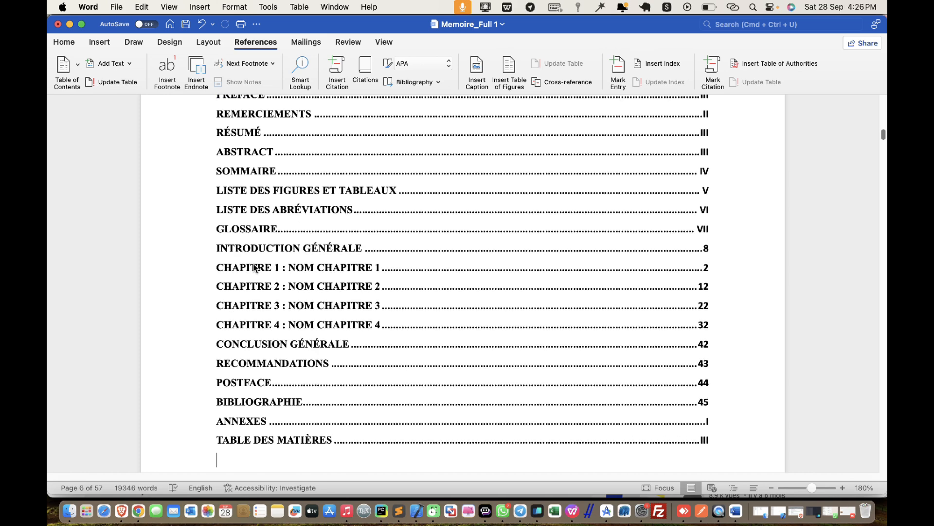
{"action": "scroll", "coordinate": [254, 269], "scroll_direction": "up", "scroll_amount": 7}
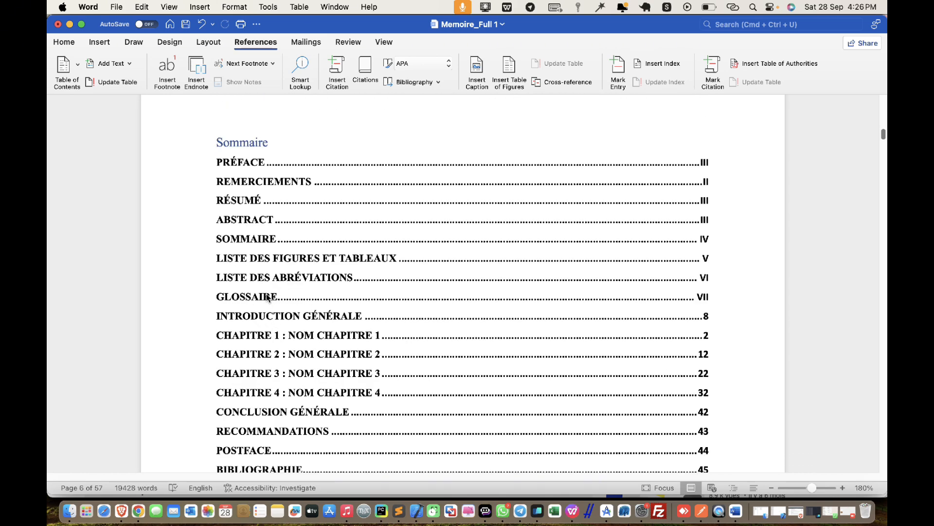
{"action": "scroll", "coordinate": [239, 276], "scroll_direction": "down", "scroll_amount": 1}
{"action": "scroll", "coordinate": [238, 277], "scroll_direction": "down", "scroll_amount": 2}
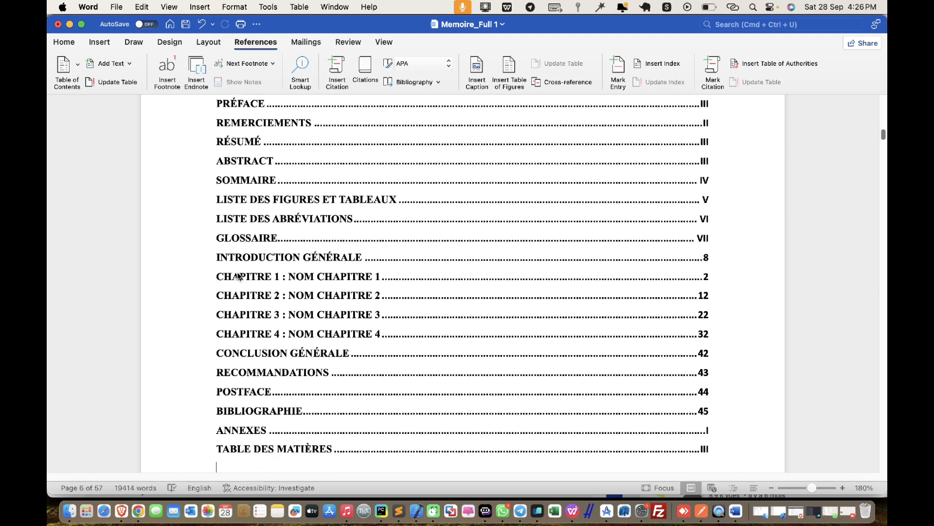
{"action": "scroll", "coordinate": [239, 276], "scroll_direction": "up", "scroll_amount": 2}
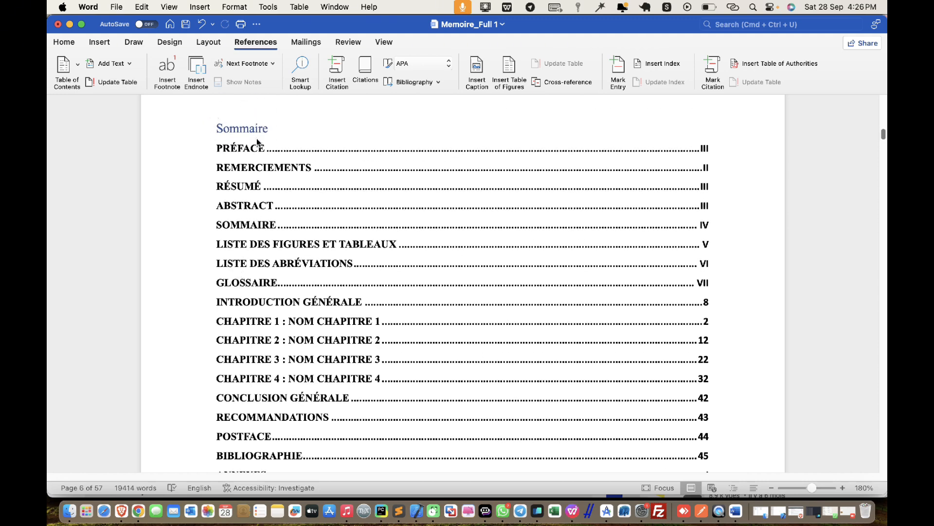
{"action": "scroll", "coordinate": [267, 245], "scroll_direction": "down", "scroll_amount": 10}
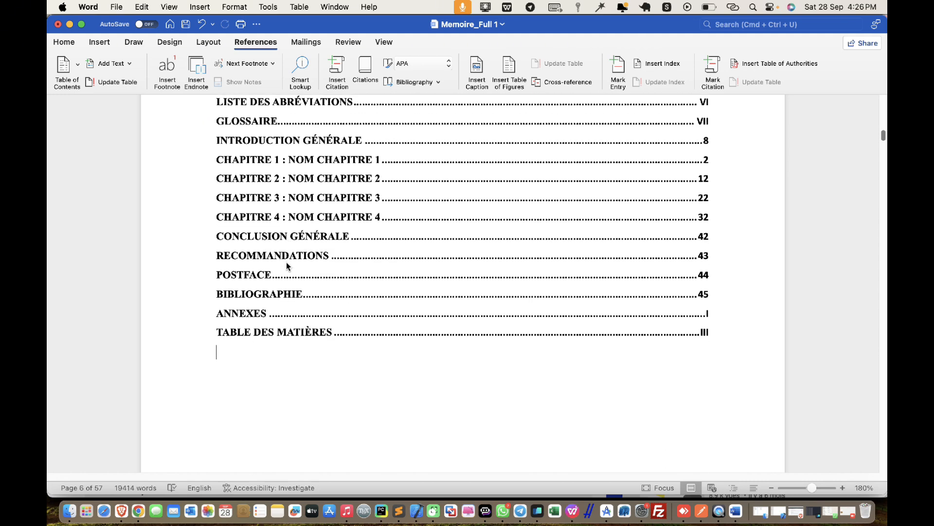
{"action": "scroll", "coordinate": [287, 262], "scroll_direction": "down", "scroll_amount": 5}
{"action": "scroll", "coordinate": [286, 262], "scroll_direction": "up", "scroll_amount": 15}
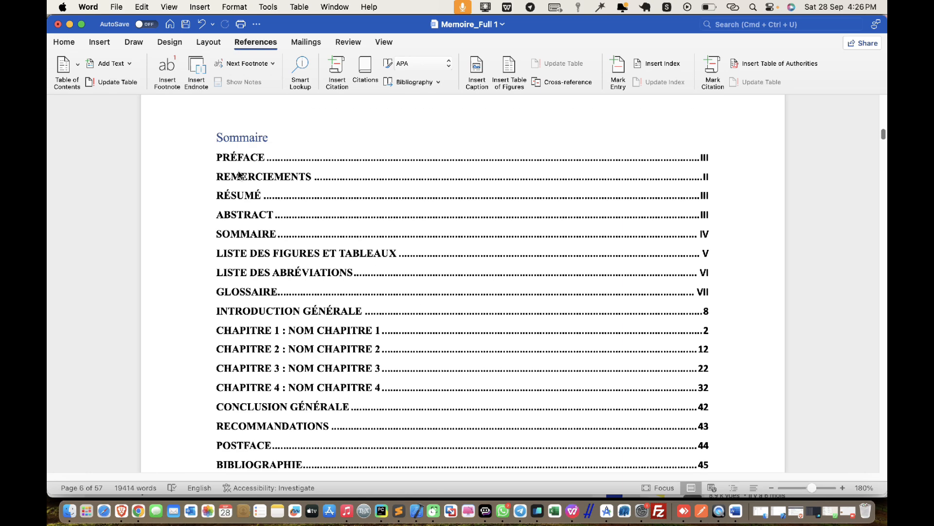
{"action": "scroll", "coordinate": [236, 173], "scroll_direction": "down", "scroll_amount": 5}
{"action": "scroll", "coordinate": [234, 269], "scroll_direction": "up", "scroll_amount": 5}
{"action": "scroll", "coordinate": [246, 241], "scroll_direction": "down", "scroll_amount": 2}
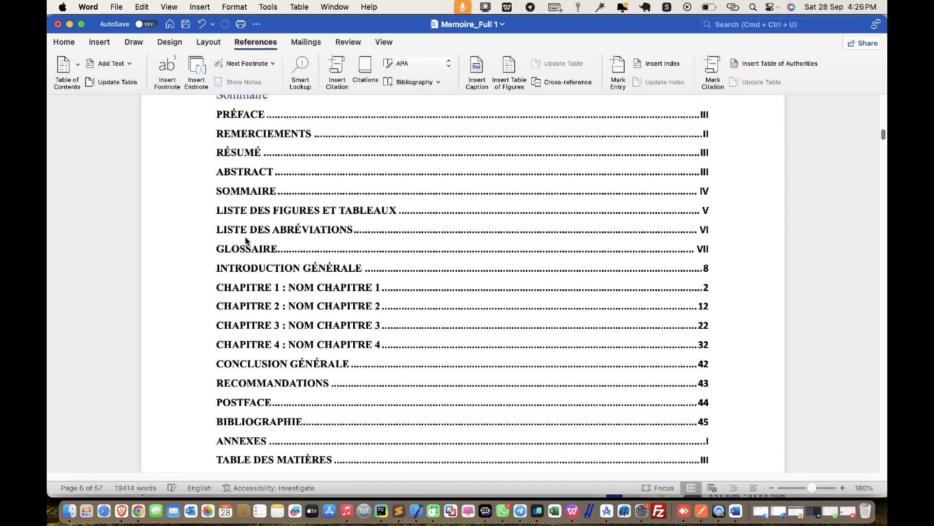
{"action": "scroll", "coordinate": [204, 185], "scroll_direction": "up", "scroll_amount": 1}
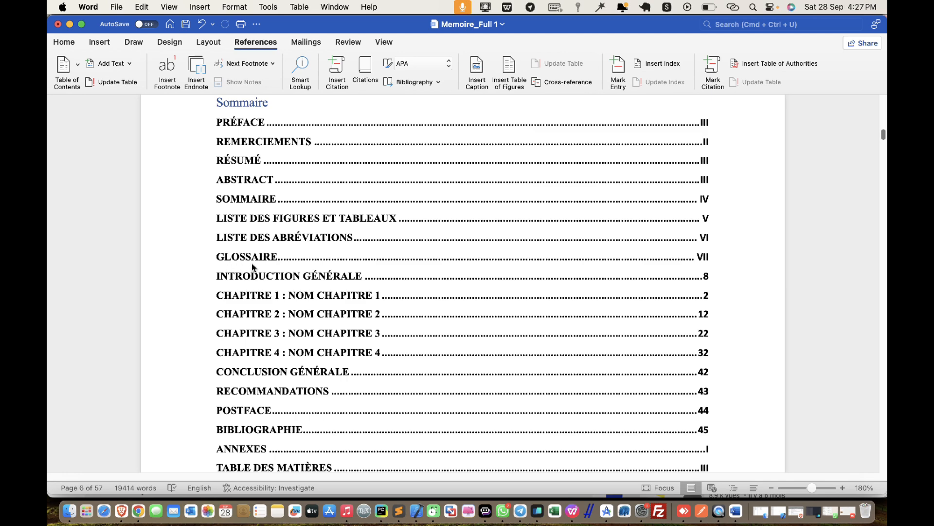
{"action": "scroll", "coordinate": [292, 341], "scroll_direction": "down", "scroll_amount": 3}
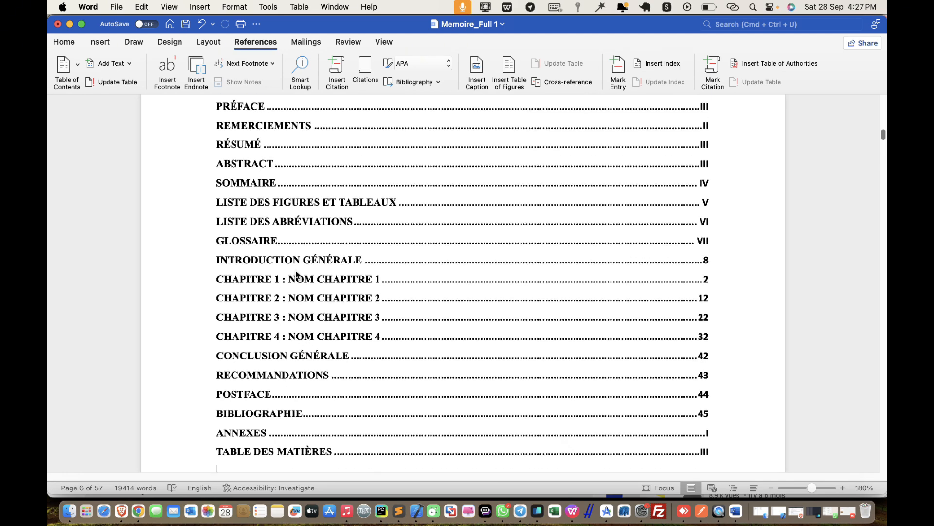
{"action": "scroll", "coordinate": [272, 360], "scroll_direction": "up", "scroll_amount": 2}
{"action": "scroll", "coordinate": [258, 384], "scroll_direction": "down", "scroll_amount": 3}
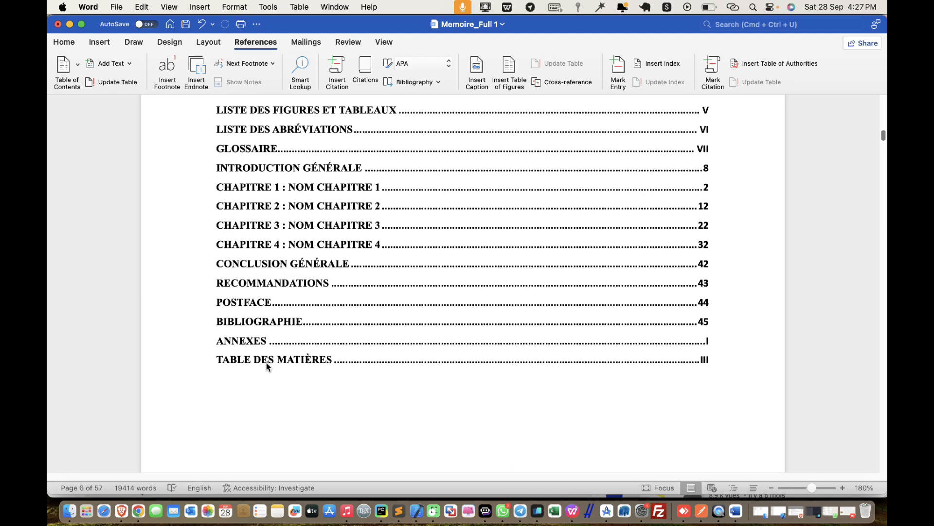
{"action": "scroll", "coordinate": [269, 368], "scroll_direction": "up", "scroll_amount": 3}
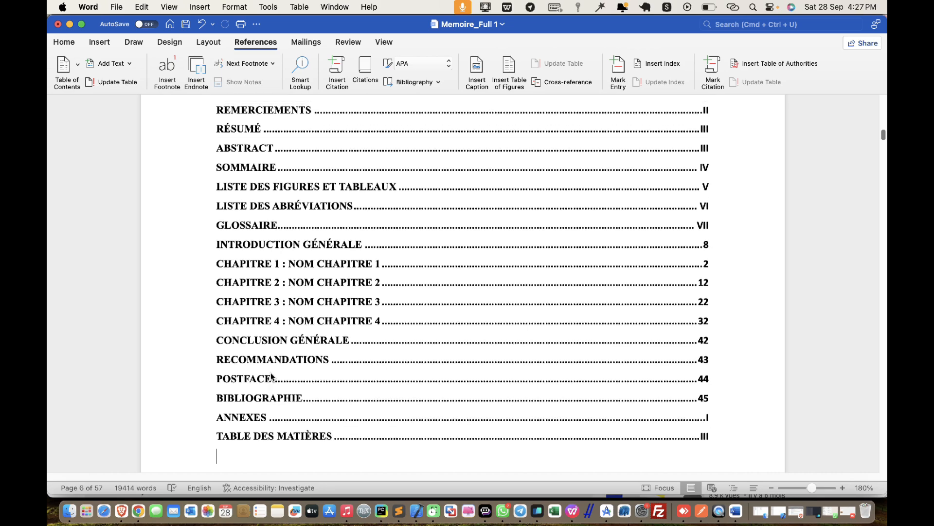
{"action": "scroll", "coordinate": [273, 379], "scroll_direction": "up", "scroll_amount": 1}
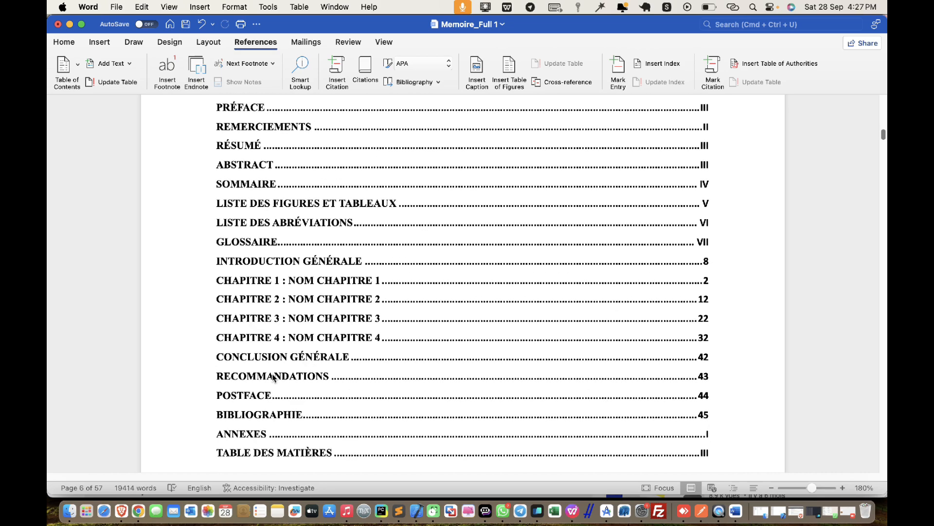
{"action": "scroll", "coordinate": [274, 378], "scroll_direction": "up", "scroll_amount": 1}
{"action": "scroll", "coordinate": [273, 375], "scroll_direction": "down", "scroll_amount": 2}
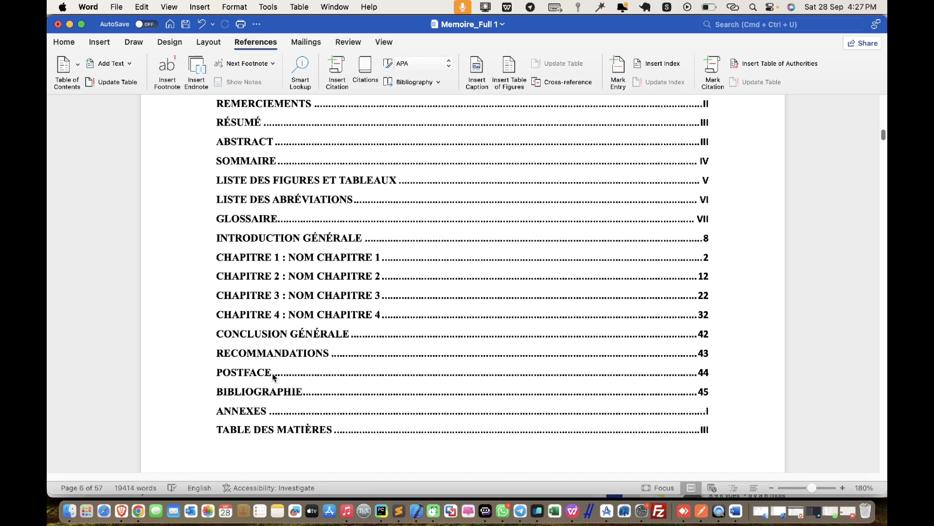
- Delete the empty lines above the "Liste des figures et tableaux" heading so that it begins the page following "Sommaire"
{"action": "scroll", "coordinate": [267, 365], "scroll_direction": "down", "scroll_amount": 4}
{"action": "scroll", "coordinate": [265, 360], "scroll_direction": "down", "scroll_amount": 10}
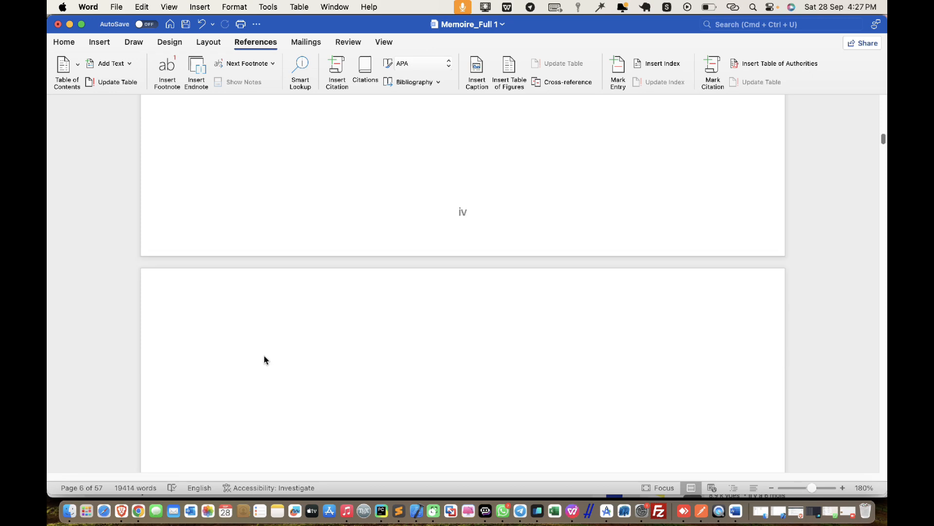
{"action": "scroll", "coordinate": [264, 358], "scroll_direction": "down", "scroll_amount": 15}
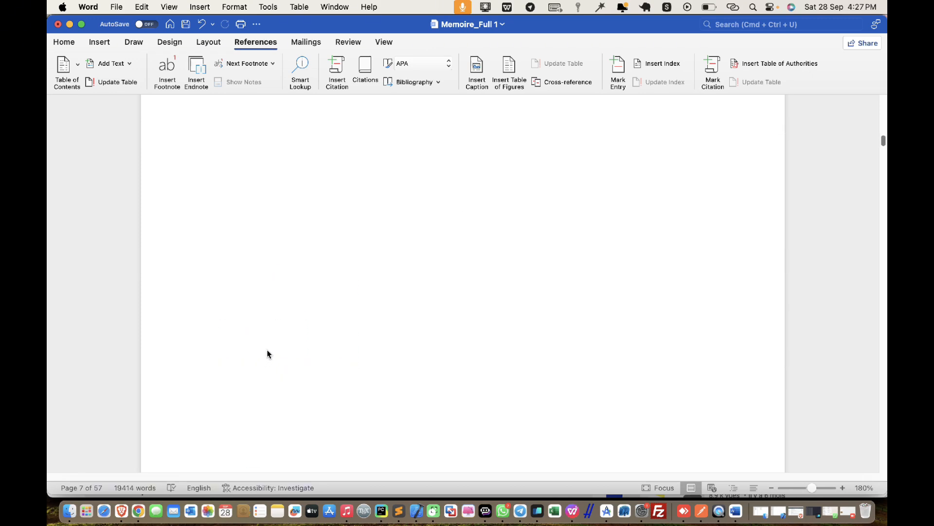
{"action": "scroll", "coordinate": [291, 292], "scroll_direction": "up", "scroll_amount": 20}
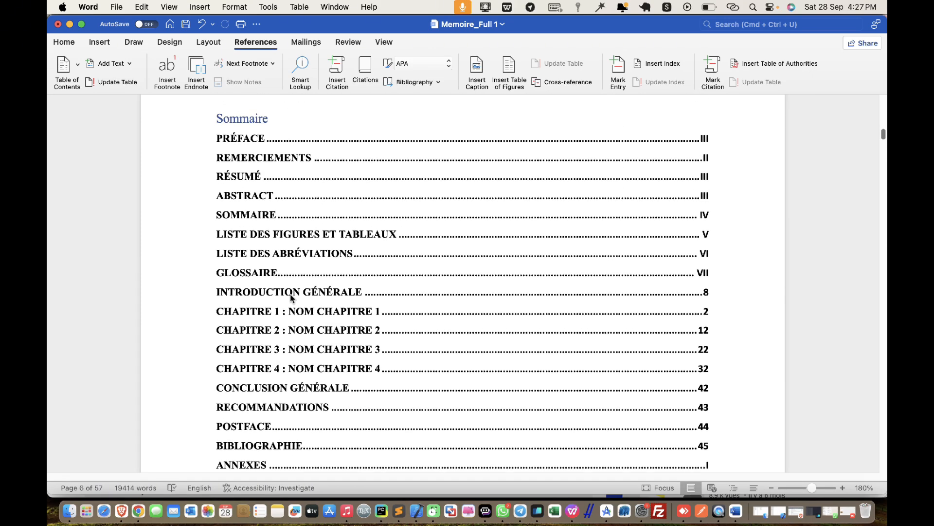
{"action": "scroll", "coordinate": [291, 298], "scroll_direction": "up", "scroll_amount": 2}
{"action": "scroll", "coordinate": [292, 298], "scroll_direction": "down", "scroll_amount": 15}
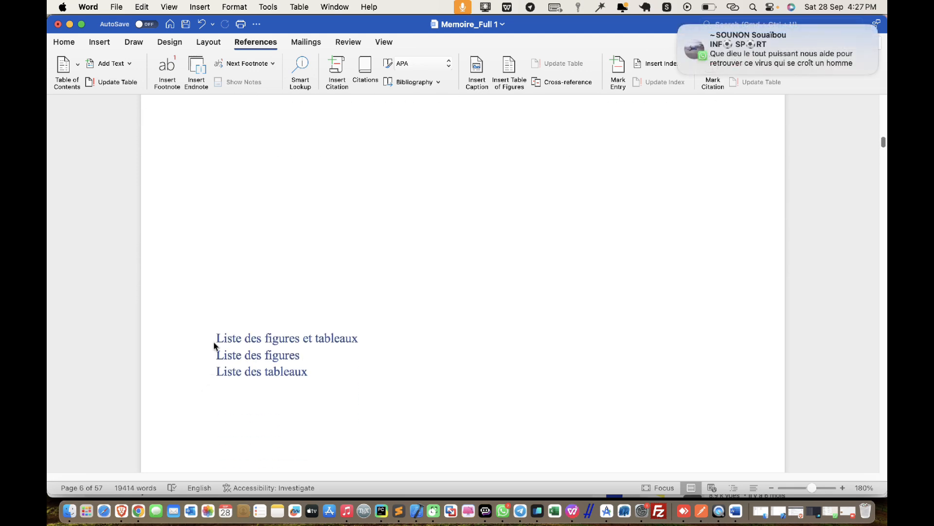
{"action": "scroll", "coordinate": [221, 363], "scroll_direction": "down", "scroll_amount": 5}
{"action": "scroll", "coordinate": [223, 367], "scroll_direction": "up", "scroll_amount": 5}
{"action": "key", "text": "BackSpace"}
{"action": "key", "text": "BackSpace"}
{"action": "key", "text": "BackSpace"}
{"action": "key", "text": "BackSpace"}
{"action": "key", "text": "BackSpace"}
{"action": "key", "text": "BackSpace"}
{"action": "key", "text": "BackSpace"}
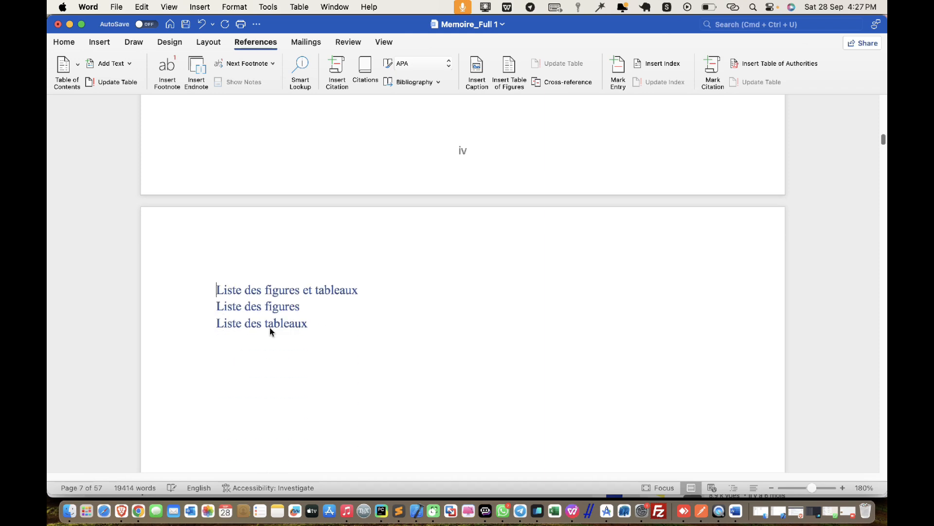
- Check the pages from the lists through "Introduction générale" and save the document
{"action": "scroll", "coordinate": [272, 322], "scroll_direction": "down", "scroll_amount": 15}
{"action": "scroll", "coordinate": [303, 275], "scroll_direction": "down", "scroll_amount": 20}
{"action": "scroll", "coordinate": [308, 272], "scroll_direction": "down", "scroll_amount": 20}
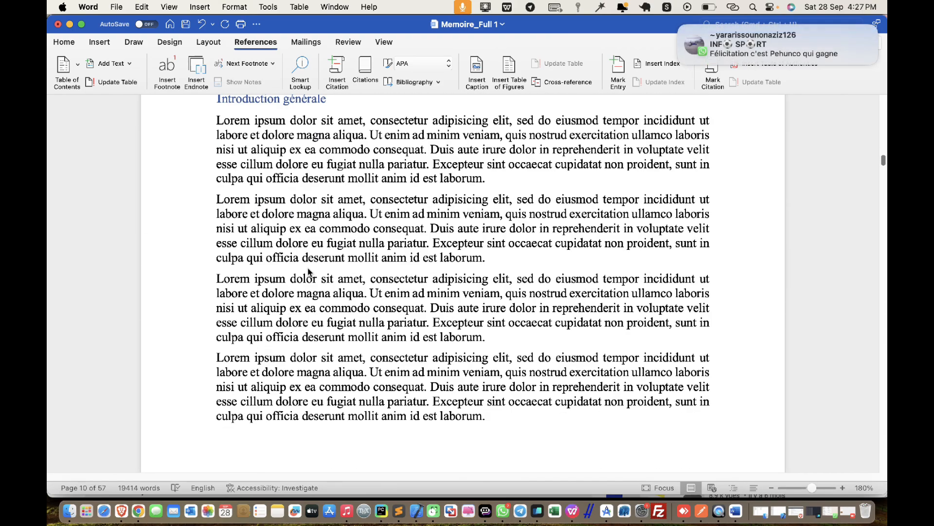
{"action": "key", "text": "super+s"}
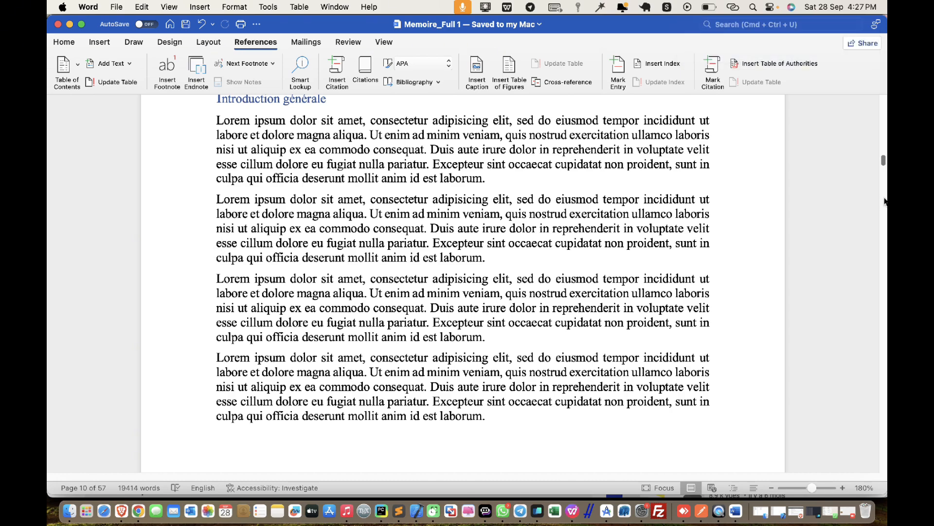
- Open the custom table of contents settings with the insertion point on the empty line below "Table des matières"
{"action": "left_click_drag", "start_coordinate": [885, 175], "coordinate": [842, 448]}
{"action": "scroll", "coordinate": [268, 215], "scroll_direction": "up", "scroll_amount": 3}
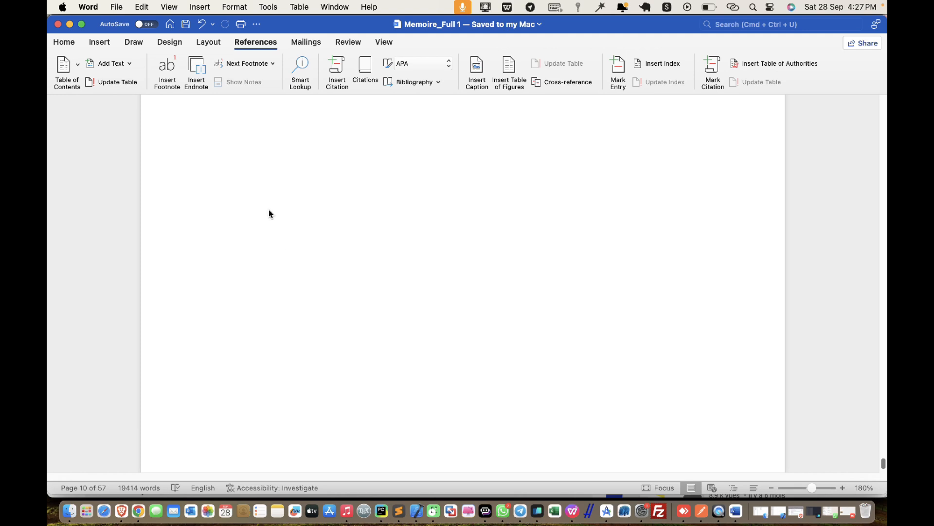
{"action": "scroll", "coordinate": [302, 217], "scroll_direction": "up", "scroll_amount": 3}
{"action": "left_click", "coordinate": [271, 287]}
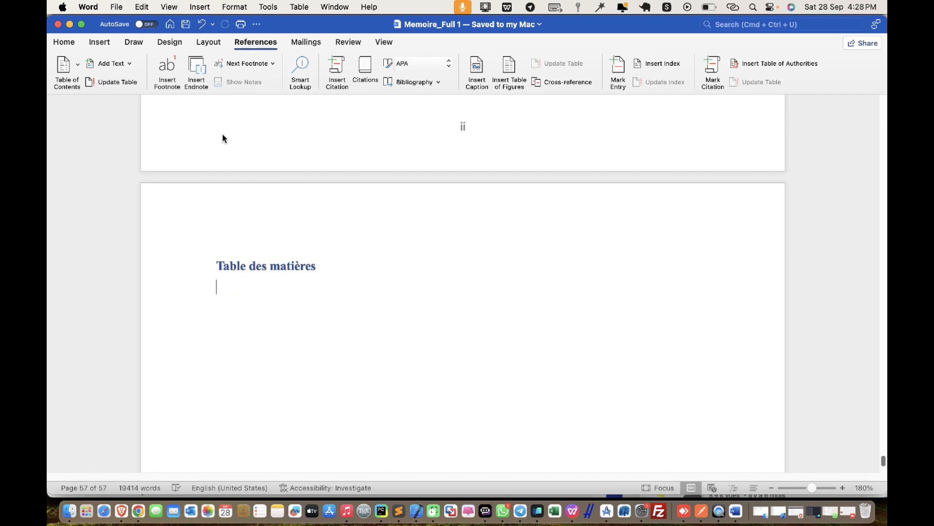
{"action": "left_click", "coordinate": [251, 44]}
{"action": "left_click", "coordinate": [273, 42]}
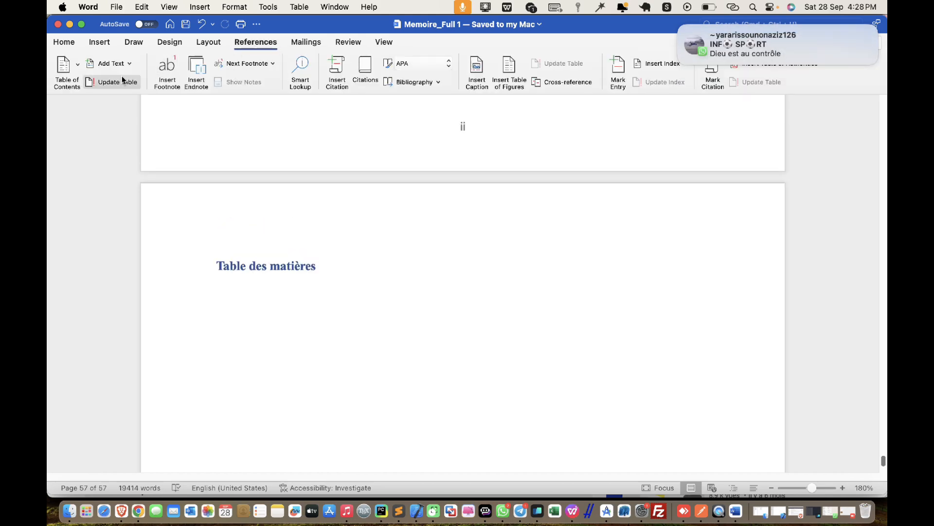
{"action": "left_click", "coordinate": [81, 75]}
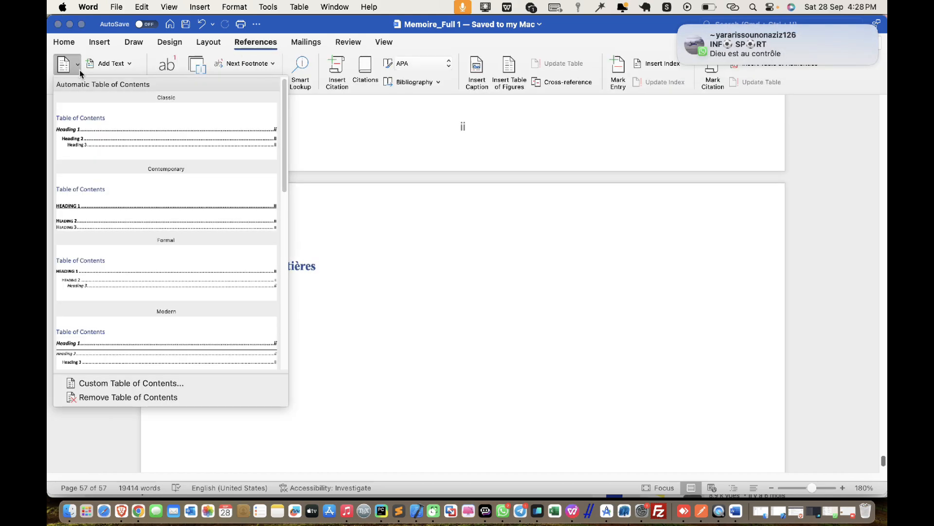
{"action": "left_click", "coordinate": [173, 384]}
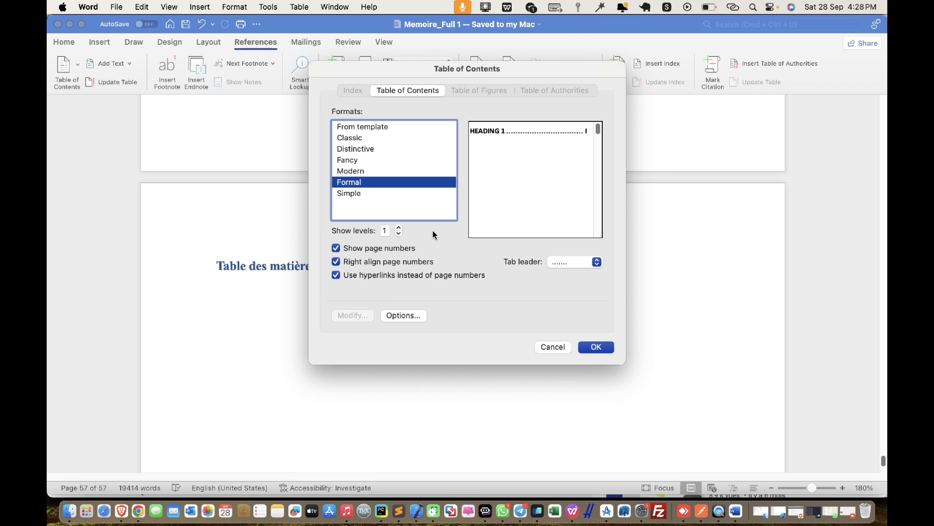
- Set the table of contents to 3 levels and insert it below "Table des matières" without replacing the "Sommaire" table
{"action": "left_click", "coordinate": [399, 228]}
{"action": "left_click", "coordinate": [399, 228]}
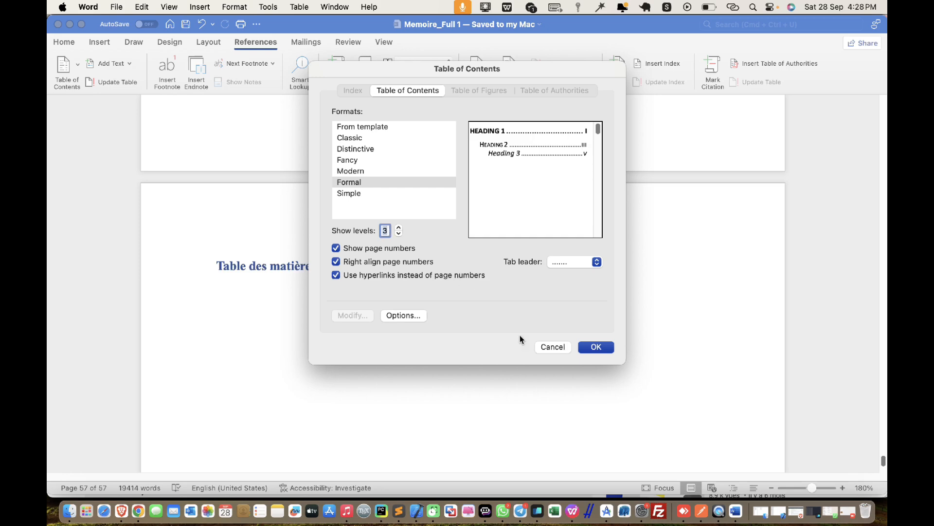
{"action": "left_click", "coordinate": [601, 348]}
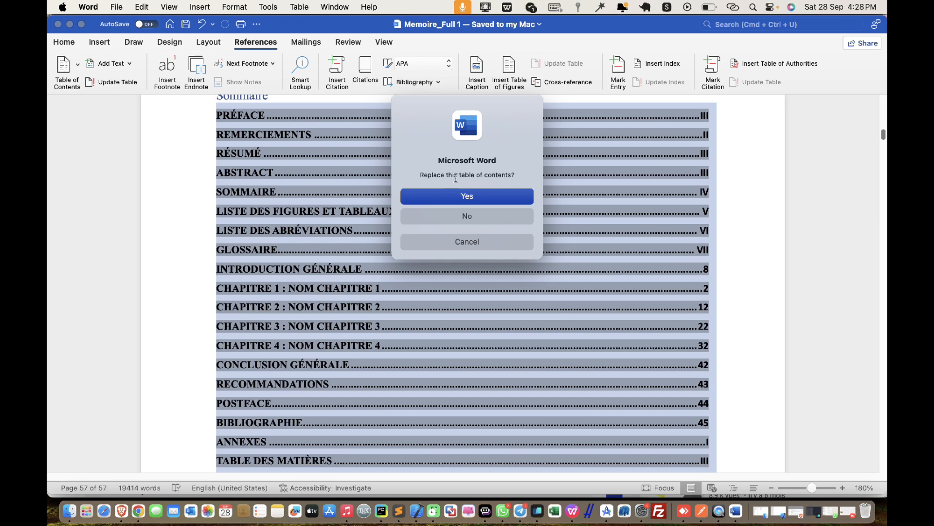
{"action": "left_click", "coordinate": [476, 215]}
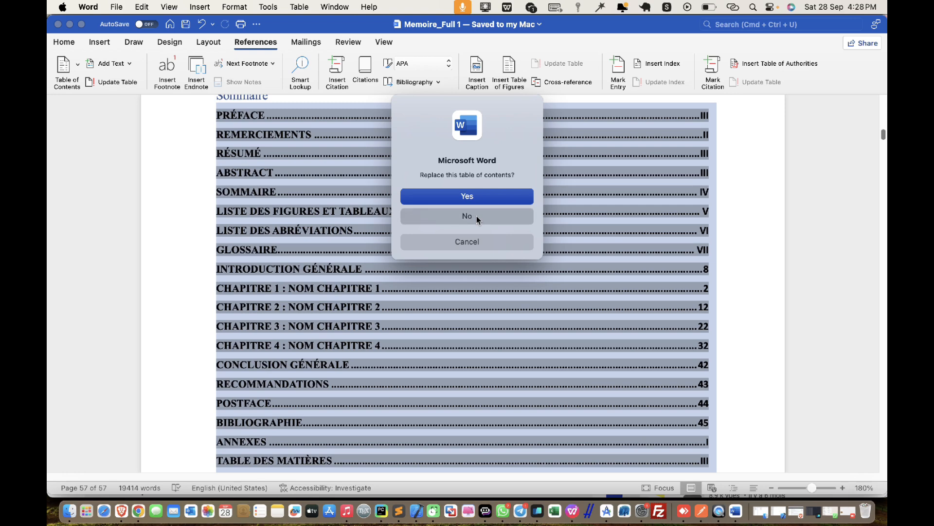
- Review the three-level table under "Table des matières" from first to last entry and save the document
{"action": "scroll", "coordinate": [429, 245], "scroll_direction": "down", "scroll_amount": 5}
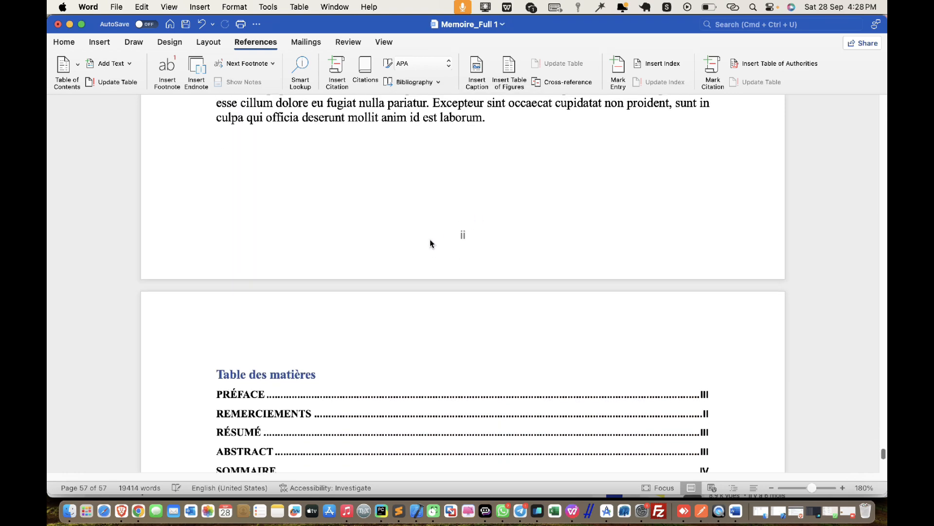
{"action": "scroll", "coordinate": [250, 294], "scroll_direction": "down", "scroll_amount": 1}
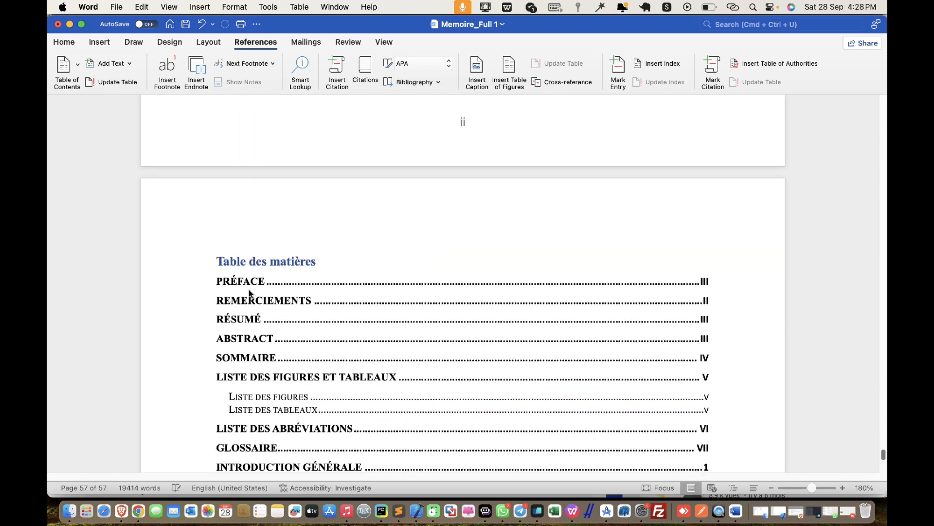
{"action": "scroll", "coordinate": [256, 389], "scroll_direction": "down", "scroll_amount": 1}
{"action": "scroll", "coordinate": [271, 380], "scroll_direction": "down", "scroll_amount": 8}
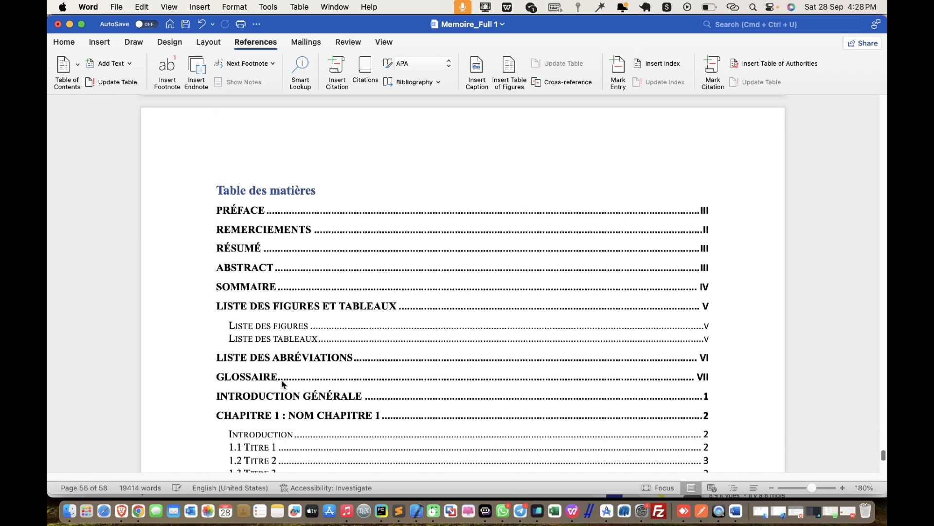
{"action": "scroll", "coordinate": [287, 362], "scroll_direction": "down", "scroll_amount": 20}
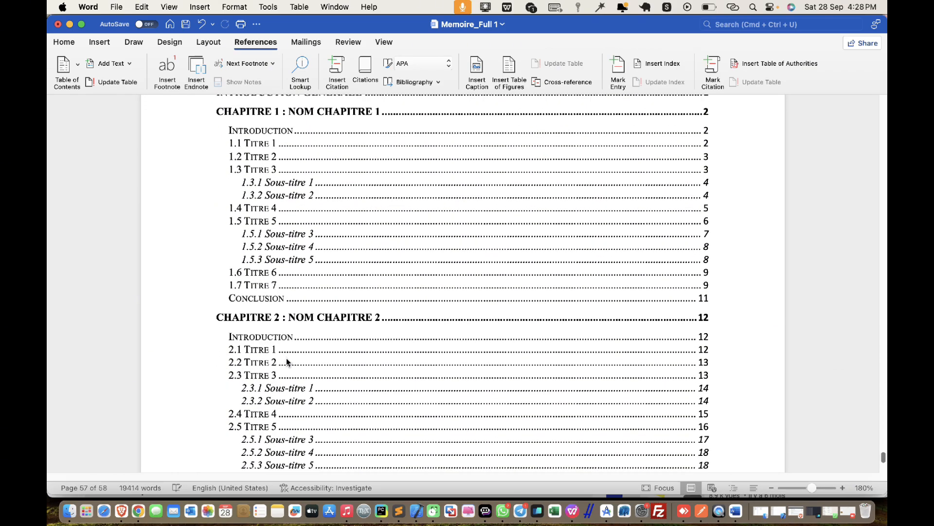
{"action": "scroll", "coordinate": [287, 361], "scroll_direction": "down", "scroll_amount": 20}
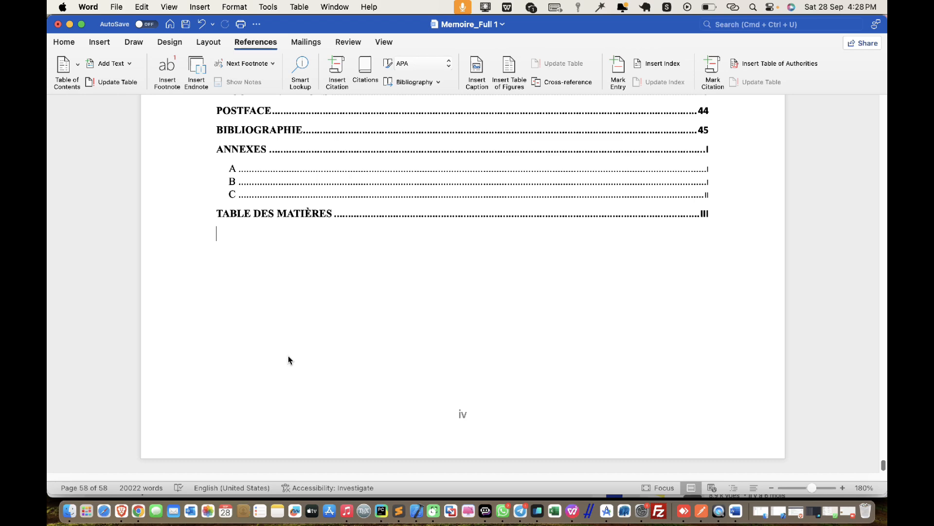
{"action": "key", "text": "super+s"}
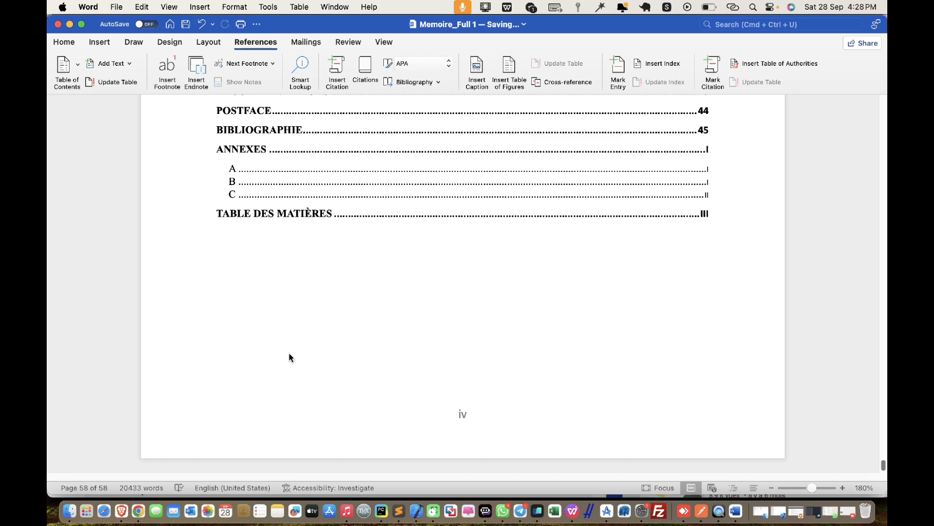
- Center both lines of the "Memoire En Vue de l'Obtention du Diplome" text on the cover page
{"action": "scroll", "coordinate": [341, 183], "scroll_direction": "up", "scroll_amount": 4}
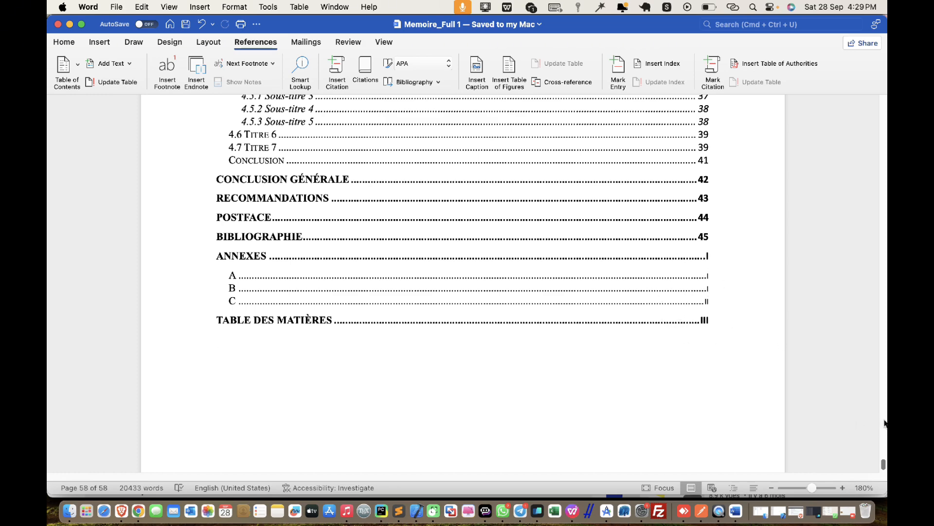
{"action": "left_click_drag", "start_coordinate": [883, 464], "coordinate": [813, 92]}
{"action": "scroll", "coordinate": [433, 271], "scroll_direction": "down", "scroll_amount": 1}
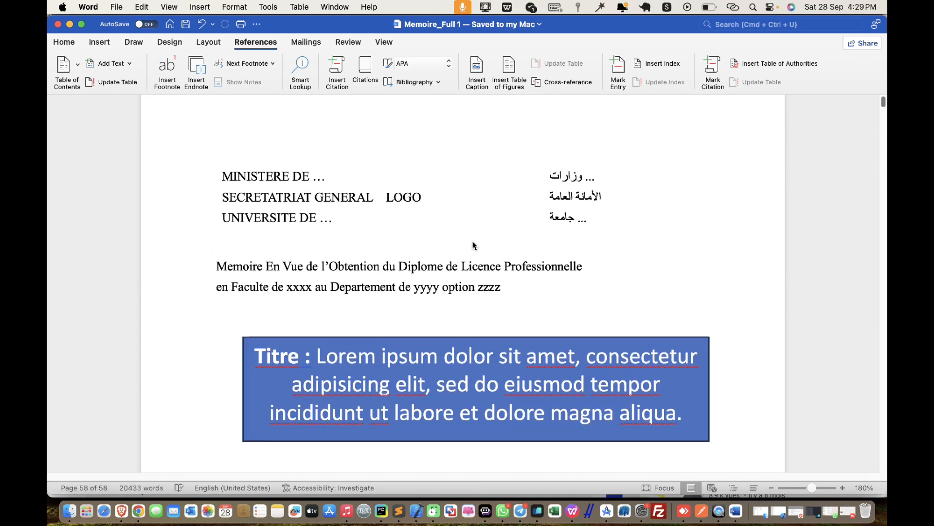
{"action": "double_click", "coordinate": [443, 269]}
{"action": "left_click", "coordinate": [449, 288]}
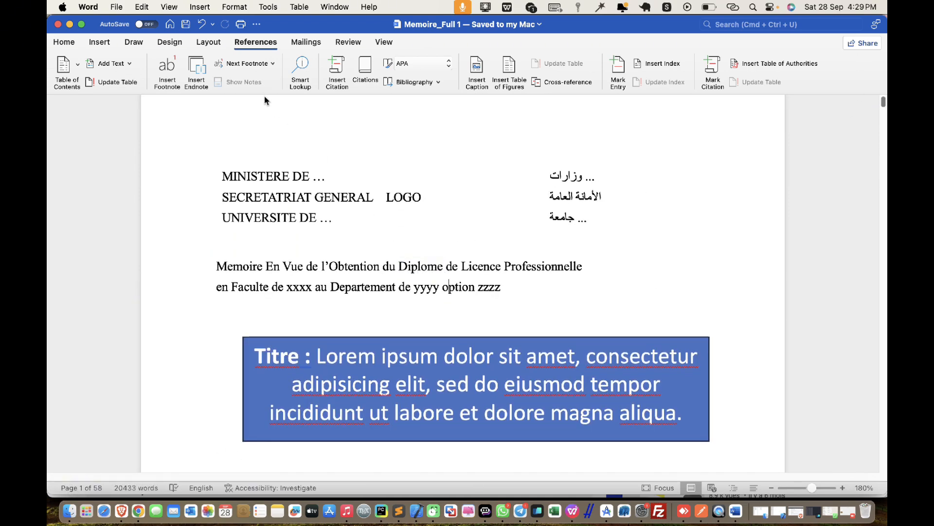
{"action": "left_click", "coordinate": [65, 42]}
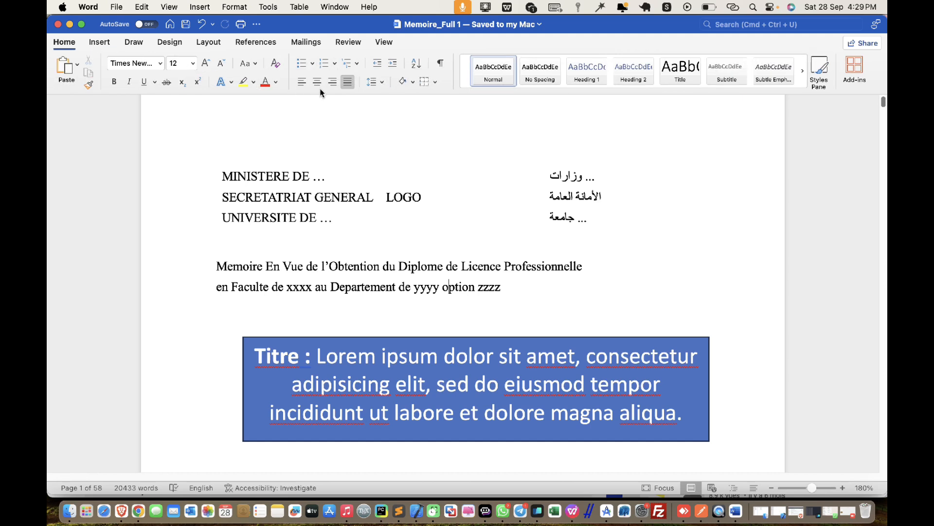
{"action": "left_click", "coordinate": [318, 82]}
{"action": "left_click", "coordinate": [469, 267]}
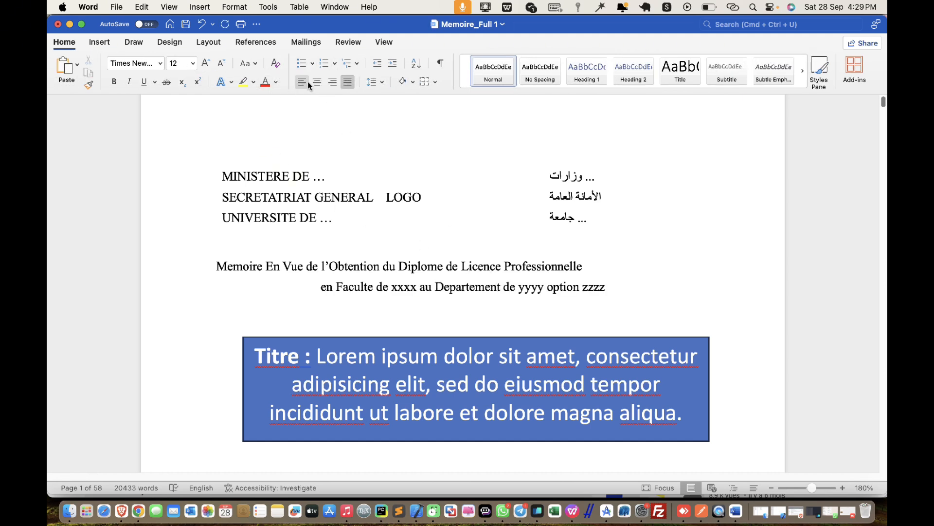
{"action": "left_click", "coordinate": [318, 80]}
- Center the contents of all cells in the cover page's ministry and logo table both ways, and save the document
{"action": "left_click", "coordinate": [457, 193]}
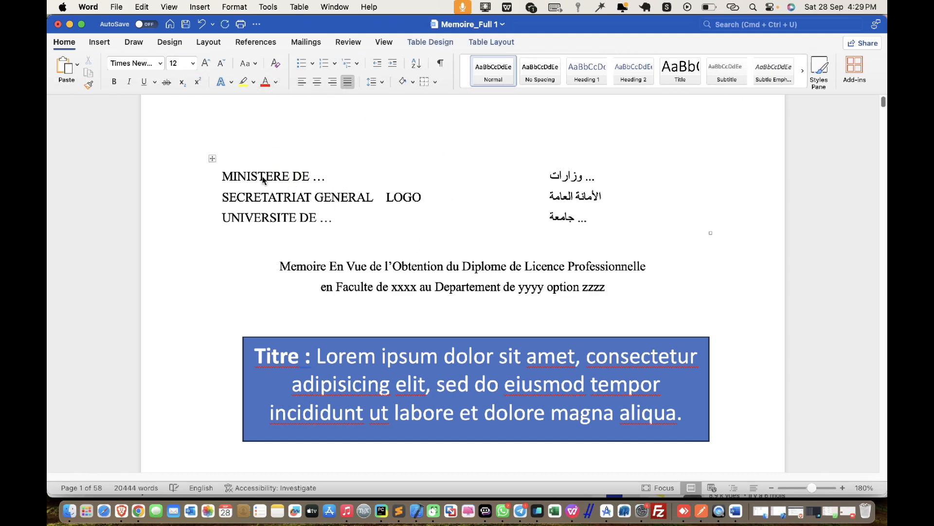
{"action": "left_click", "coordinate": [212, 158]}
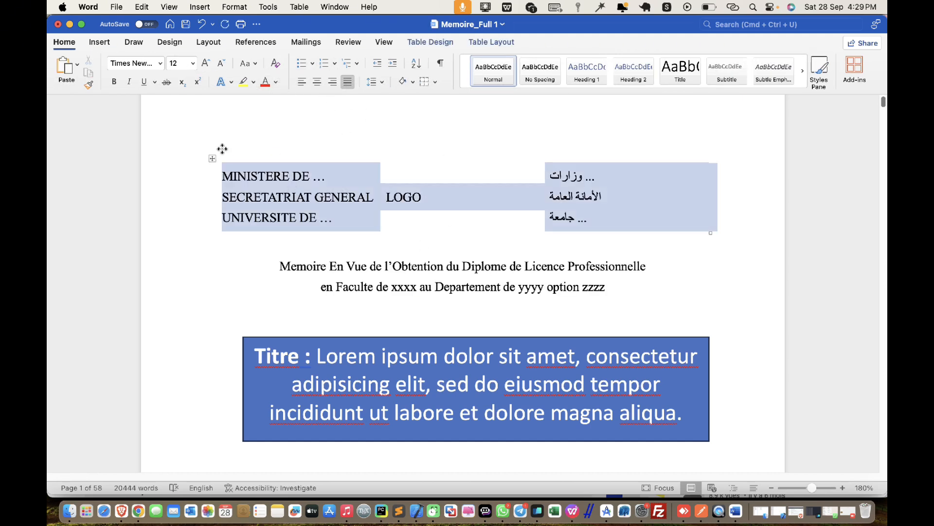
{"action": "left_click", "coordinate": [489, 42]}
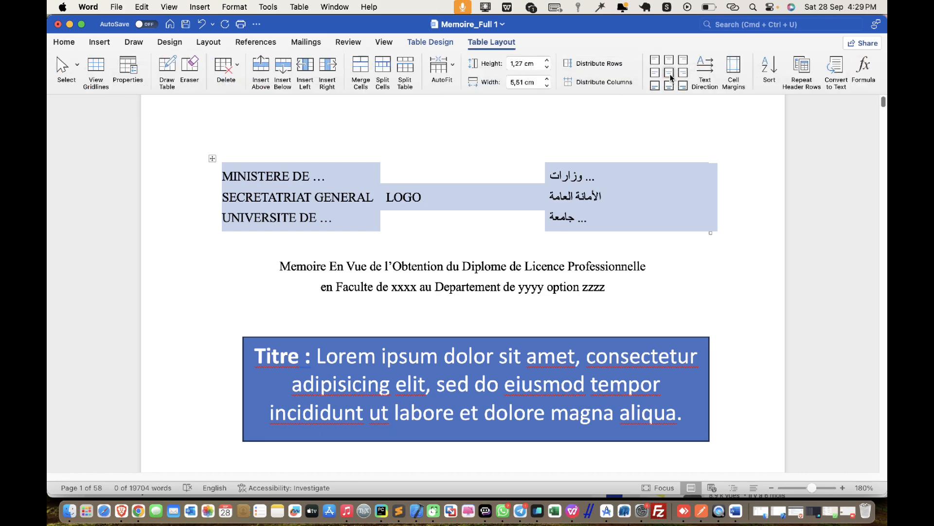
{"action": "left_click", "coordinate": [670, 74]}
{"action": "left_click", "coordinate": [465, 247]}
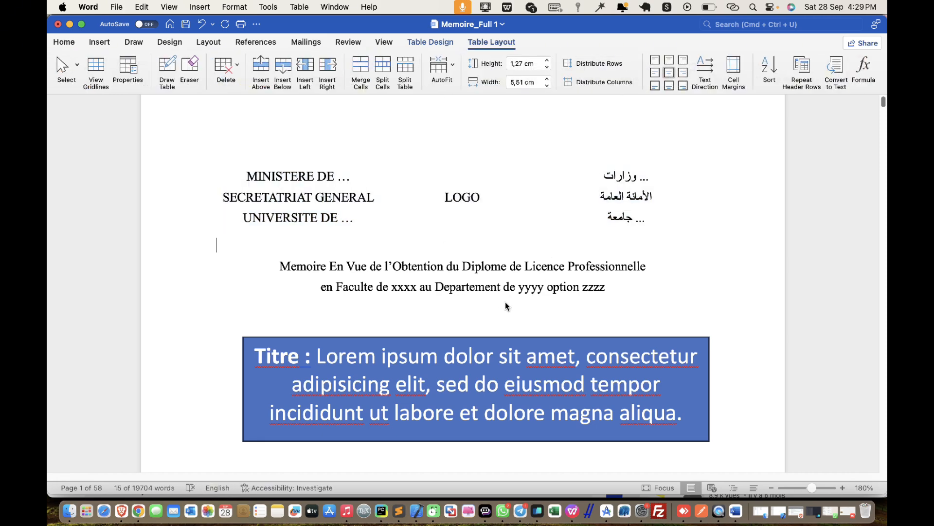
{"action": "key", "text": "super+s"}
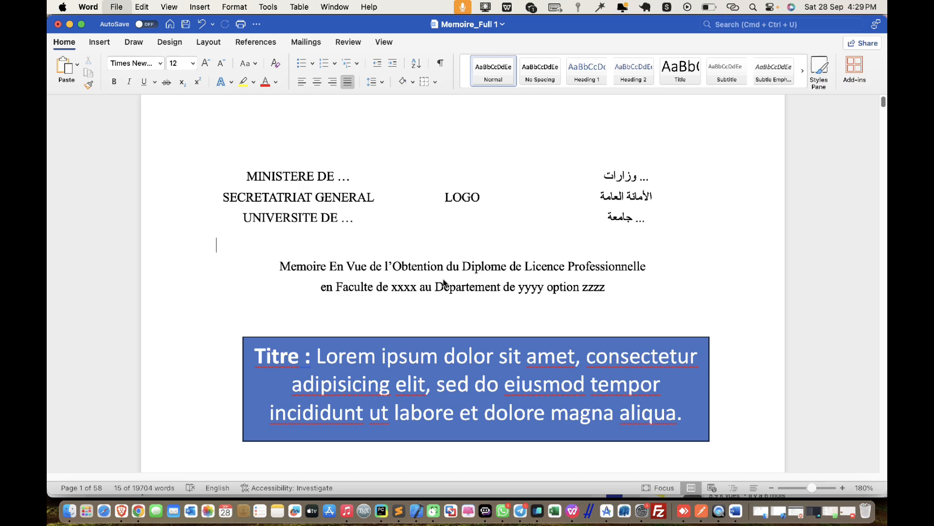
- Check the rest of the cover page, the blank page after it, and the "Préface" page with its page number
{"action": "scroll", "coordinate": [444, 279], "scroll_direction": "down", "scroll_amount": 5}
{"action": "scroll", "coordinate": [444, 279], "scroll_direction": "down", "scroll_amount": 10}
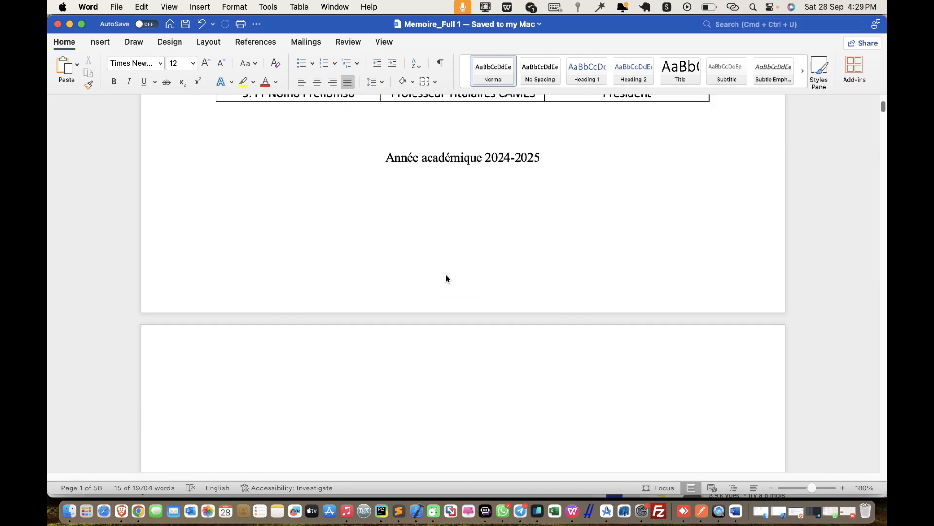
{"action": "scroll", "coordinate": [447, 278], "scroll_direction": "down", "scroll_amount": 10}
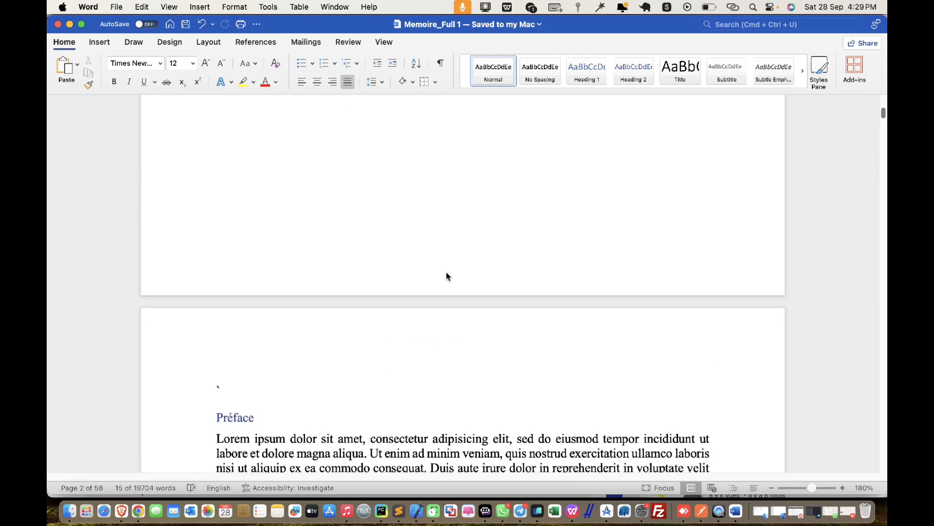
{"action": "scroll", "coordinate": [447, 273], "scroll_direction": "down", "scroll_amount": 8}
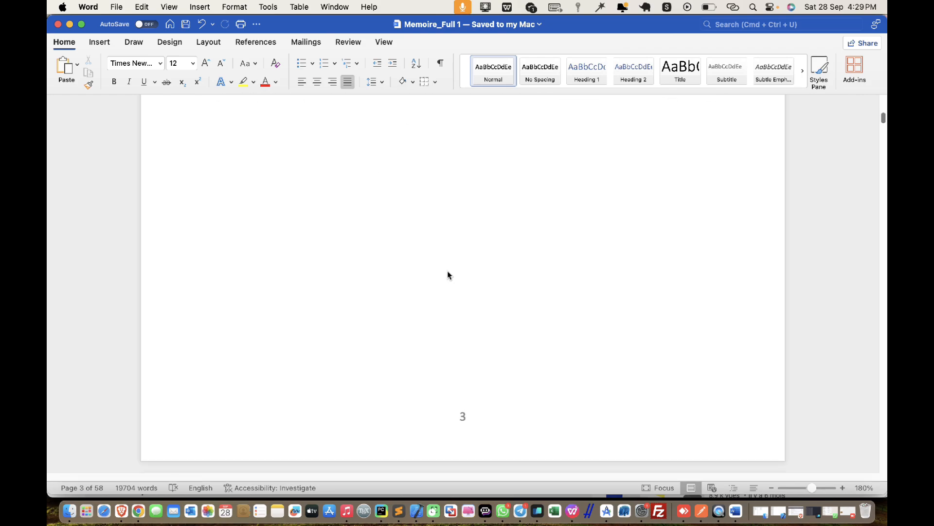
{"action": "scroll", "coordinate": [515, 279], "scroll_direction": "up", "scroll_amount": 3}
{"action": "scroll", "coordinate": [515, 280], "scroll_direction": "up", "scroll_amount": 10}
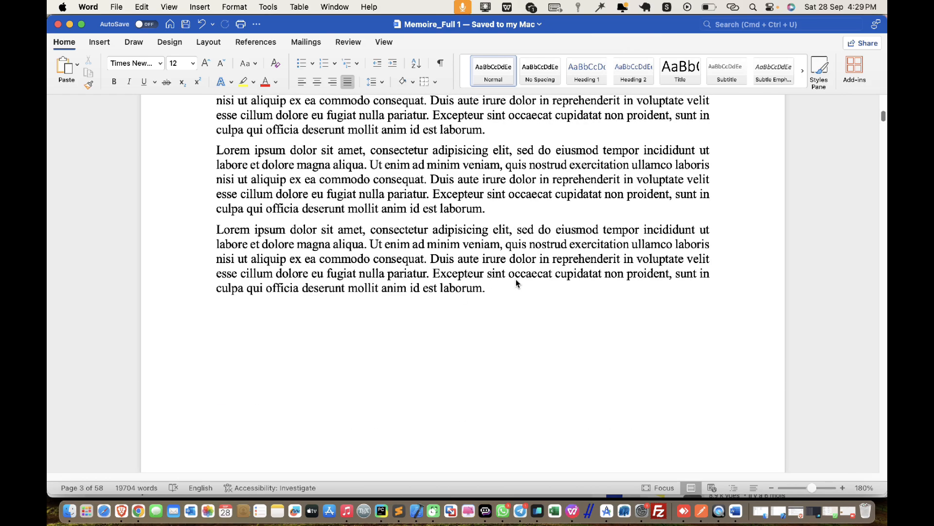
- Show the formatting marks and examine the empty paragraphs at the end of the "Préface" page
{"action": "scroll", "coordinate": [517, 279], "scroll_direction": "down", "scroll_amount": 5}
{"action": "scroll", "coordinate": [518, 282], "scroll_direction": "down", "scroll_amount": 4}
{"action": "scroll", "coordinate": [519, 281], "scroll_direction": "up", "scroll_amount": 8}
{"action": "scroll", "coordinate": [520, 279], "scroll_direction": "down", "scroll_amount": 6}
{"action": "scroll", "coordinate": [516, 279], "scroll_direction": "down", "scroll_amount": 4}
{"action": "scroll", "coordinate": [506, 270], "scroll_direction": "up", "scroll_amount": 3}
{"action": "left_click", "coordinate": [439, 64]}
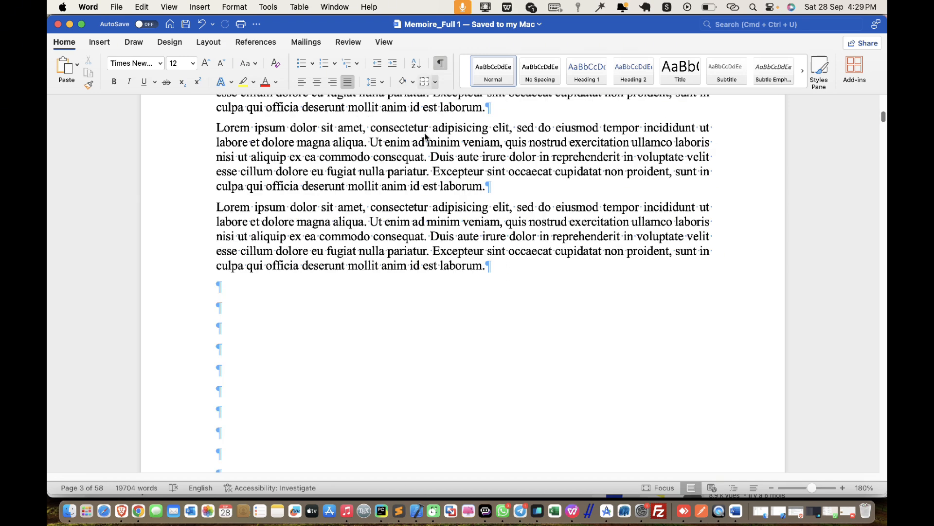
{"action": "scroll", "coordinate": [364, 270], "scroll_direction": "down", "scroll_amount": 10}
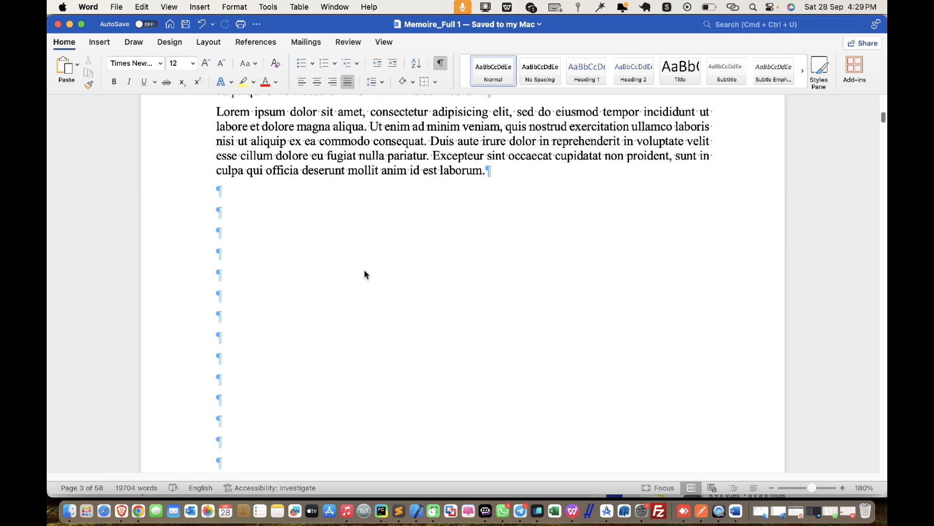
- Open the "Préface" page's footer and examine the header and footer section labels back to the preceding blank page
{"action": "double_click", "coordinate": [380, 402]}
{"action": "scroll", "coordinate": [371, 348], "scroll_direction": "down", "scroll_amount": 5}
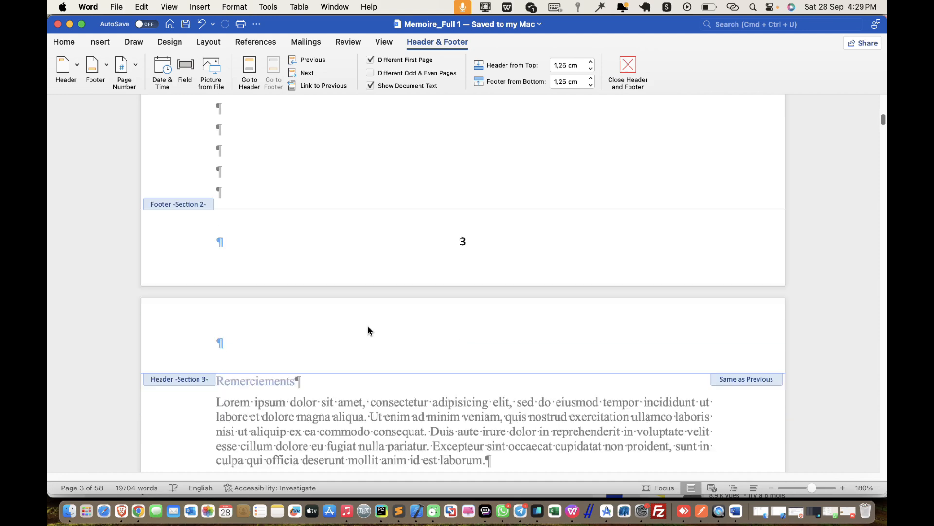
{"action": "scroll", "coordinate": [430, 324], "scroll_direction": "down", "scroll_amount": 2}
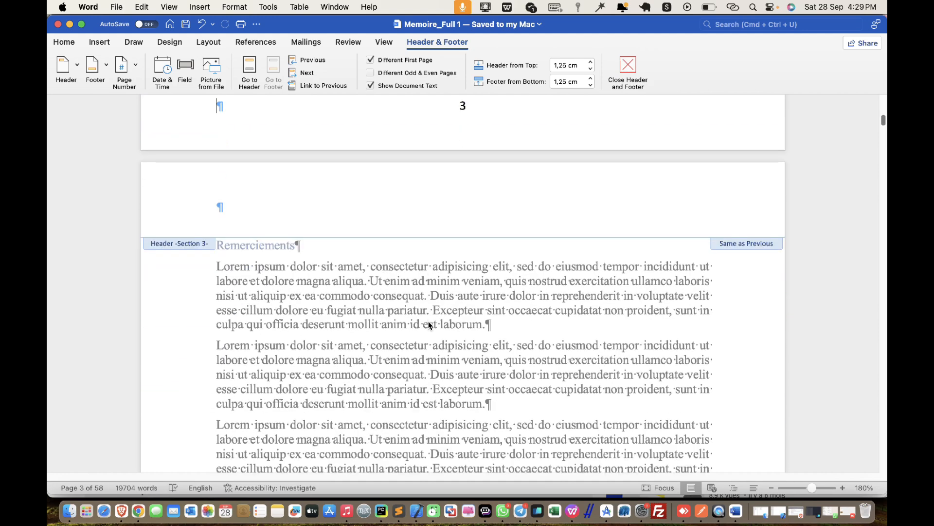
{"action": "scroll", "coordinate": [430, 324], "scroll_direction": "up", "scroll_amount": 12}
{"action": "scroll", "coordinate": [429, 322], "scroll_direction": "up", "scroll_amount": 10}
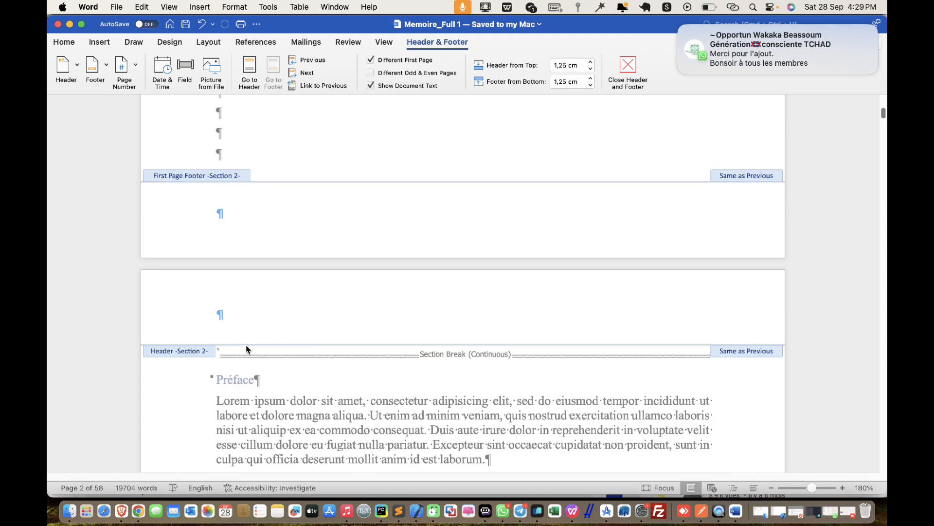
{"action": "scroll", "coordinate": [273, 239], "scroll_direction": "up", "scroll_amount": 3}
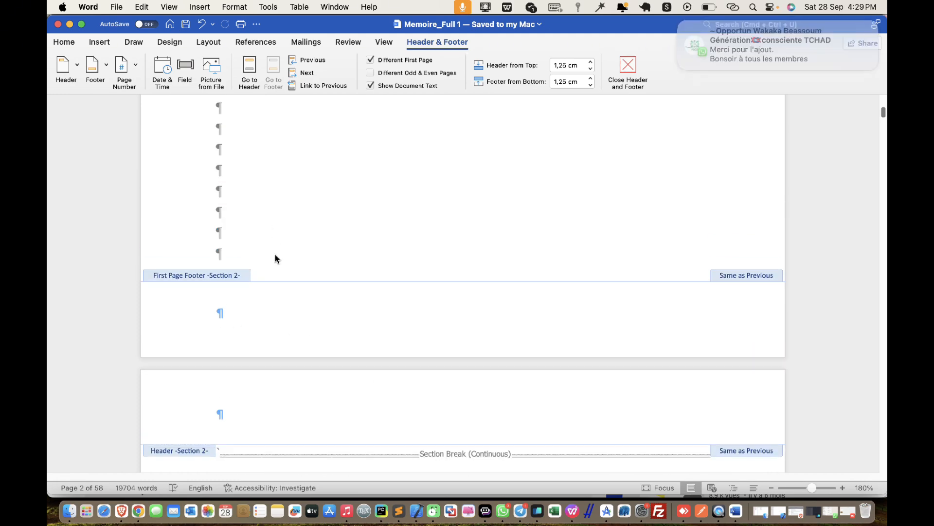
- Delete an empty paragraph on the blank page to pull the continuous section break off the "Préface" page
{"action": "double_click", "coordinate": [286, 256]}
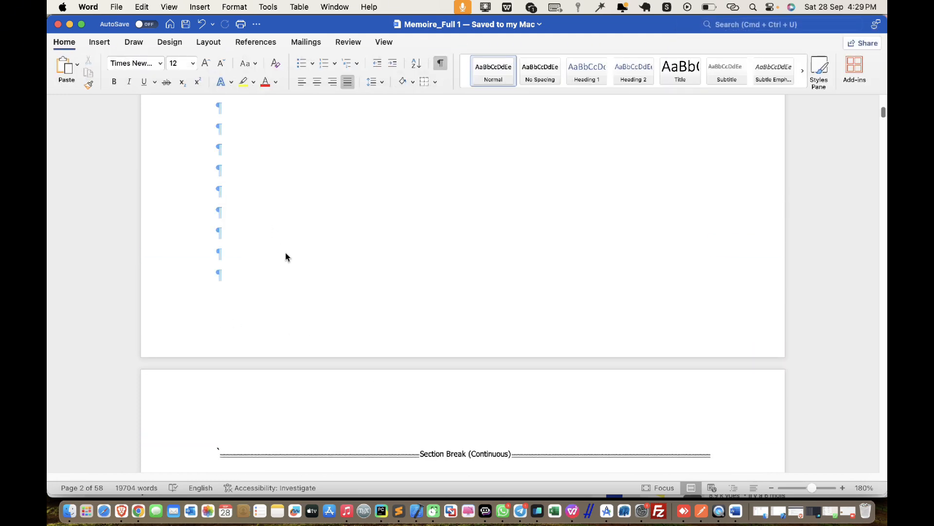
{"action": "key", "text": "BackSpace"}
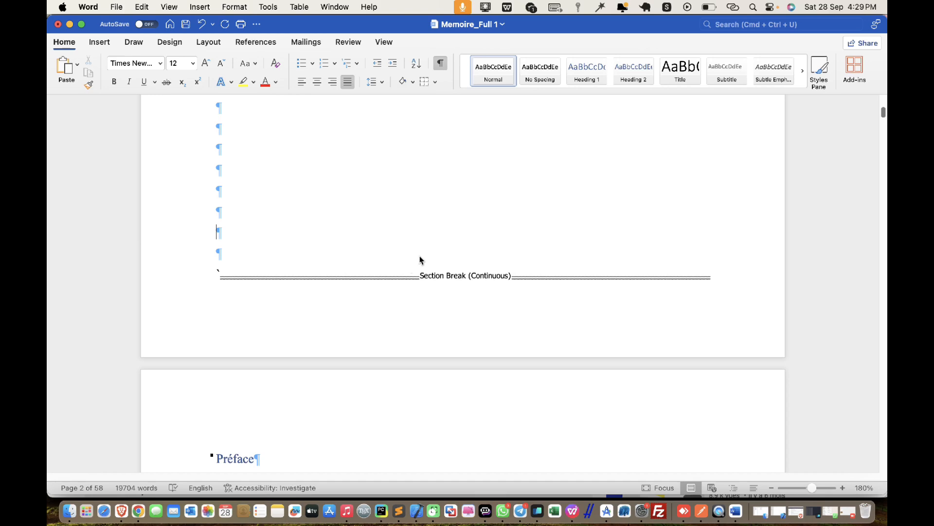
{"action": "scroll", "coordinate": [417, 277], "scroll_direction": "down", "scroll_amount": 1}
{"action": "double_click", "coordinate": [411, 297]}
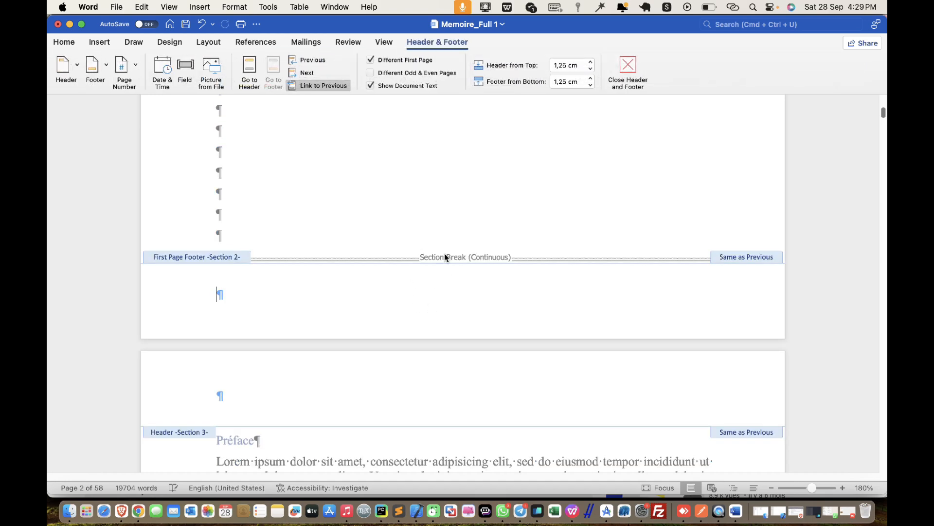
{"action": "double_click", "coordinate": [449, 214]}
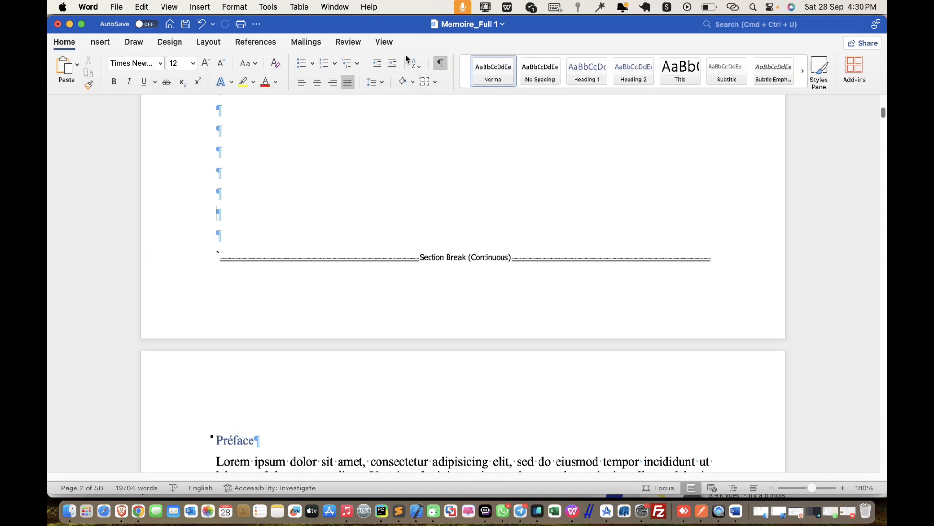
- Hide the formatting marks, check the page number at the foot of the "Préface" page, and save the document
{"action": "left_click", "coordinate": [442, 66]}
{"action": "scroll", "coordinate": [489, 319], "scroll_direction": "down", "scroll_amount": 10}
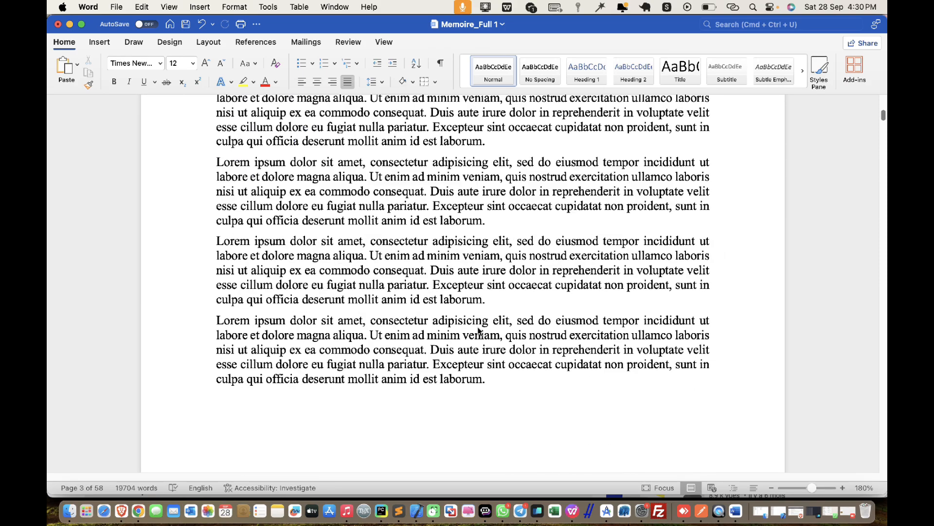
{"action": "scroll", "coordinate": [478, 329], "scroll_direction": "down", "scroll_amount": 10}
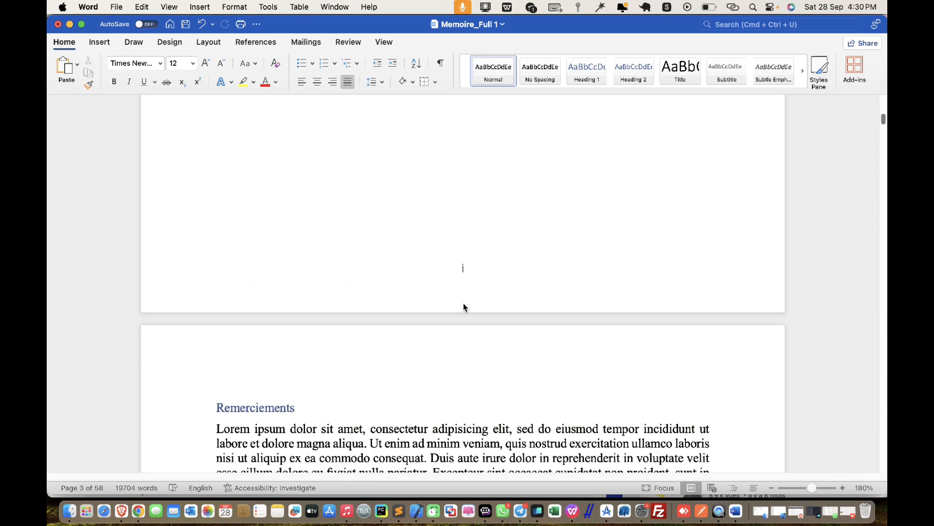
{"action": "scroll", "coordinate": [465, 308], "scroll_direction": "down", "scroll_amount": 5}
{"action": "key", "text": "cmd+s"}
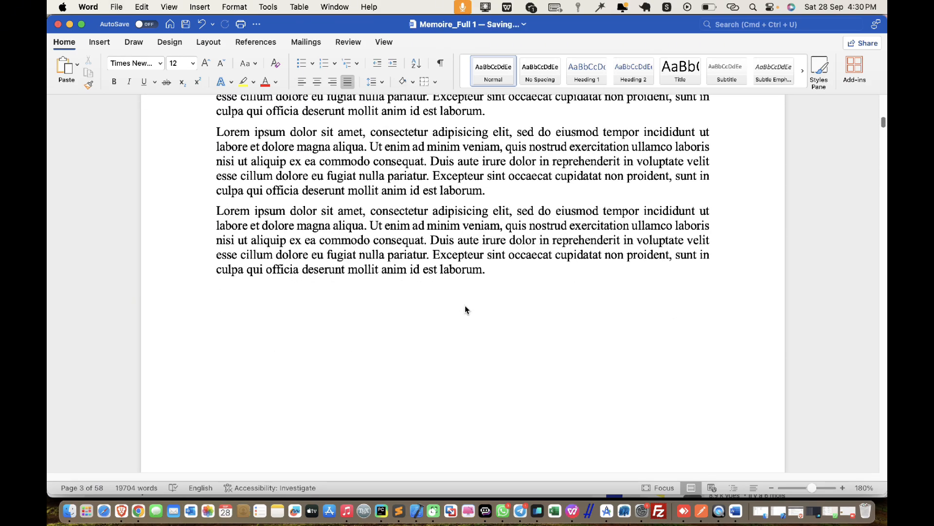
- Review the pages and page numbers from "Remerciements" through "Sommaire" to the "Liste des figures" heading
{"action": "scroll", "coordinate": [465, 306], "scroll_direction": "down", "scroll_amount": 3}
{"action": "scroll", "coordinate": [465, 310], "scroll_direction": "down", "scroll_amount": 10}
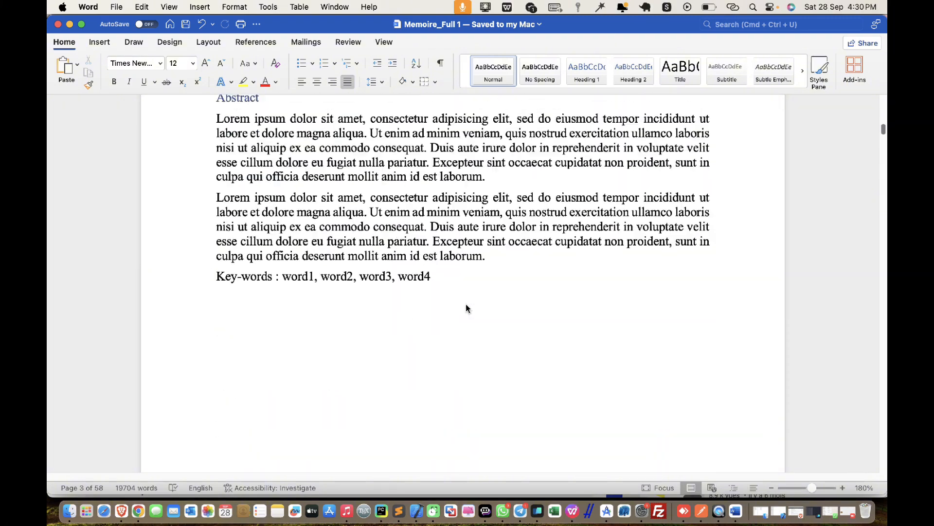
{"action": "scroll", "coordinate": [466, 308], "scroll_direction": "down", "scroll_amount": 15}
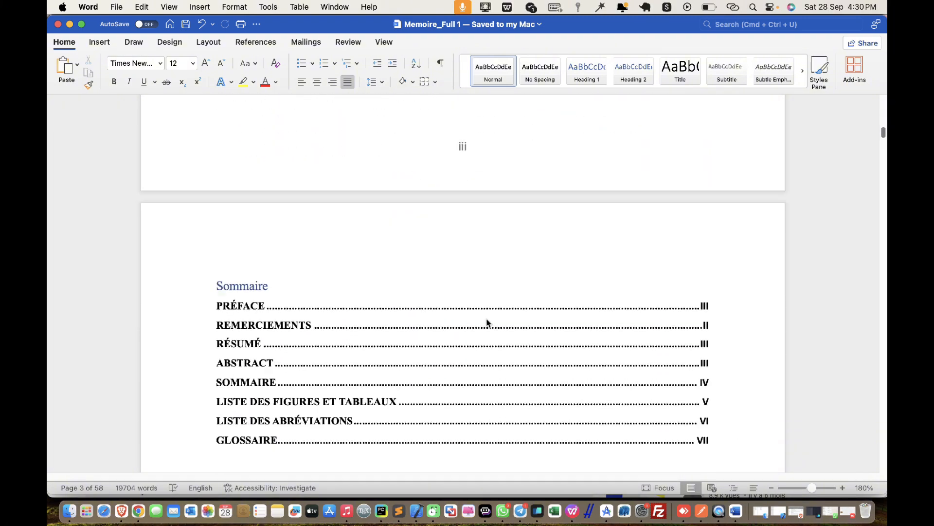
{"action": "scroll", "coordinate": [493, 326], "scroll_direction": "down", "scroll_amount": 12}
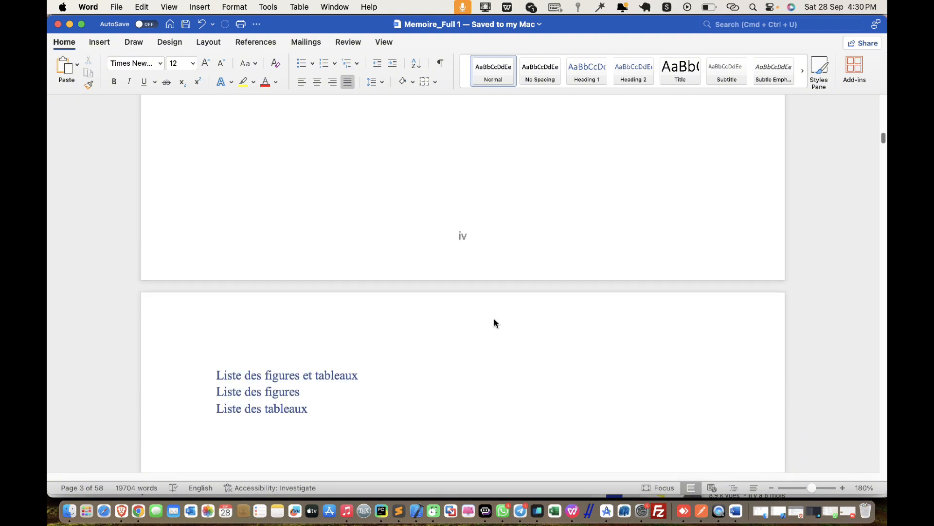
{"action": "scroll", "coordinate": [494, 318], "scroll_direction": "down", "scroll_amount": 3}
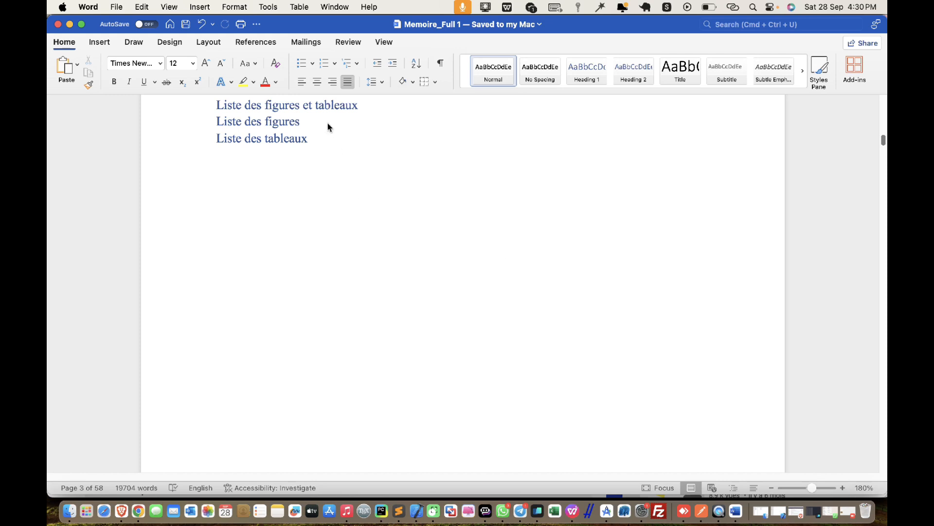
{"action": "scroll", "coordinate": [350, 136], "scroll_direction": "up", "scroll_amount": 2}
{"action": "left_click", "coordinate": [310, 196]}
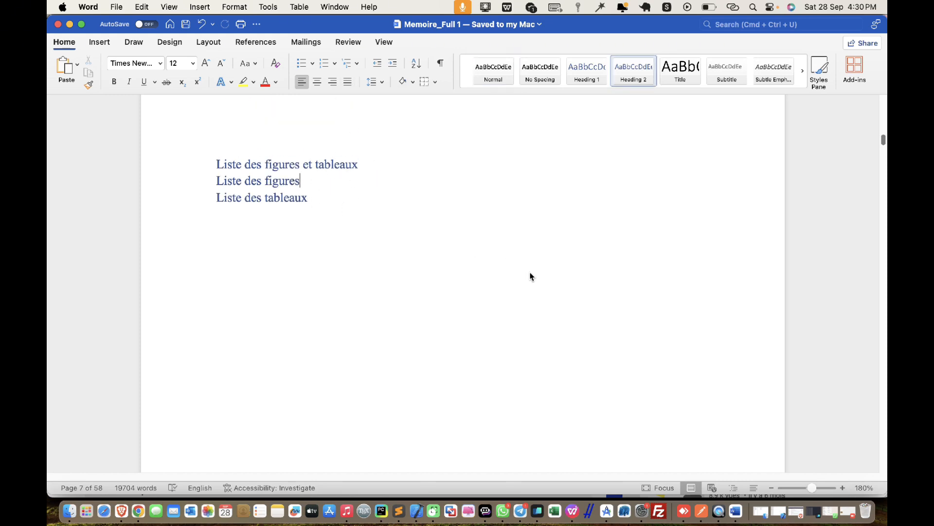
- Review "Liste des abréviations", "Glossaire" and the body pages up to "1.3.1 Sous-titre 1" with their page numbers
{"action": "scroll", "coordinate": [533, 263], "scroll_direction": "down", "scroll_amount": 15}
{"action": "scroll", "coordinate": [489, 233], "scroll_direction": "down", "scroll_amount": 15}
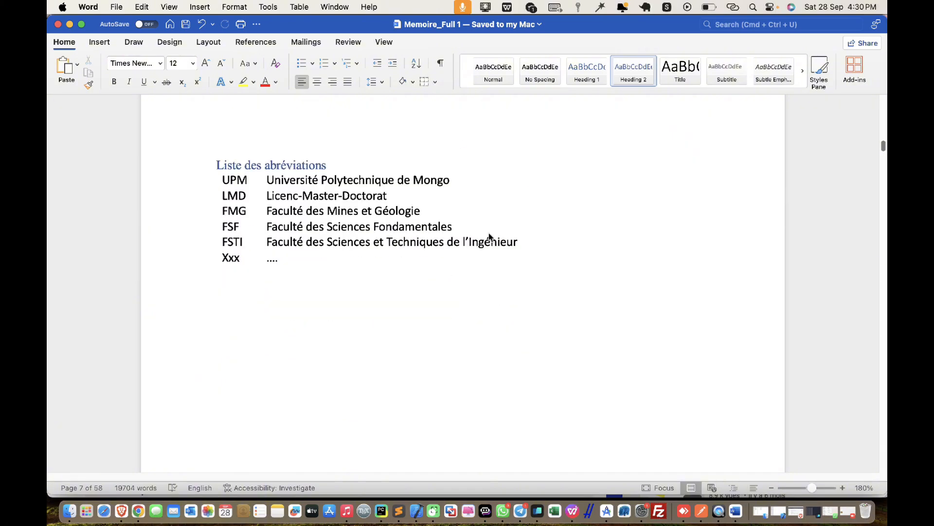
{"action": "scroll", "coordinate": [498, 234], "scroll_direction": "down", "scroll_amount": 15}
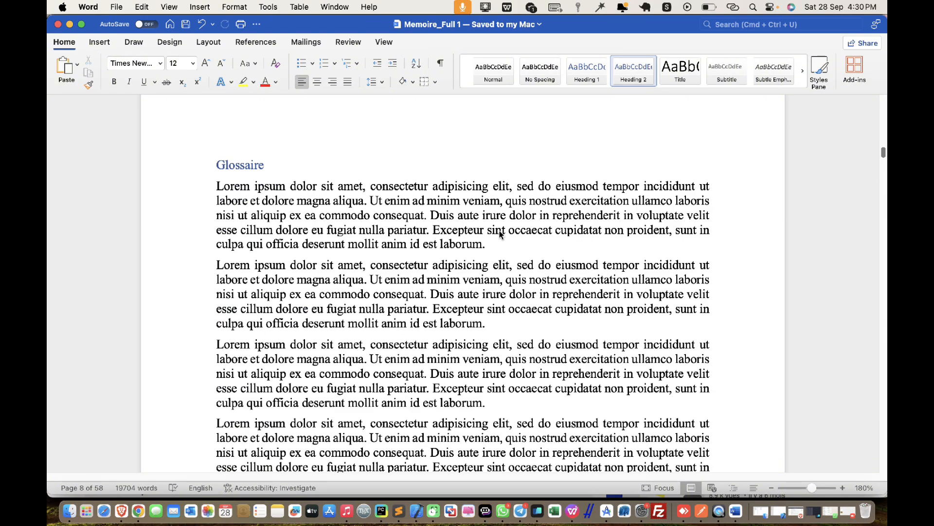
{"action": "scroll", "coordinate": [501, 233], "scroll_direction": "down", "scroll_amount": 15}
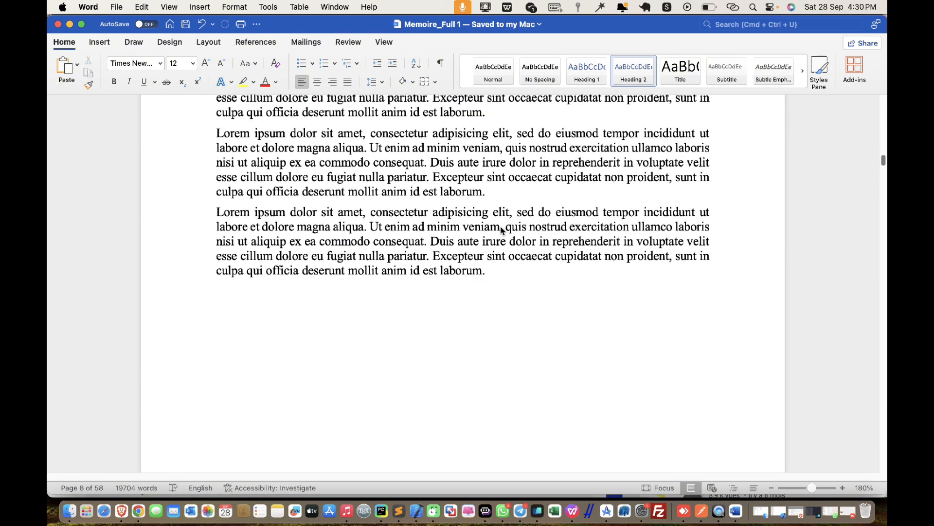
{"action": "scroll", "coordinate": [501, 227], "scroll_direction": "down", "scroll_amount": 15}
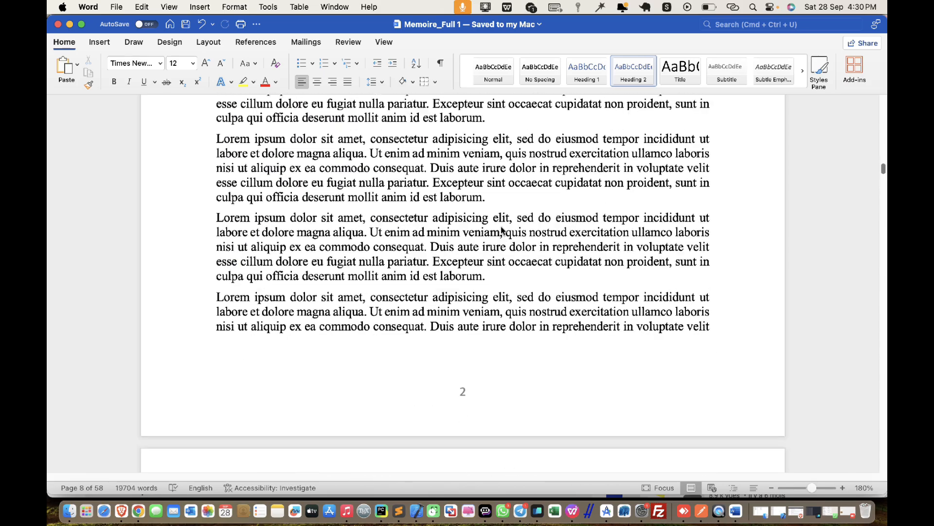
{"action": "scroll", "coordinate": [503, 230], "scroll_direction": "down", "scroll_amount": 15}
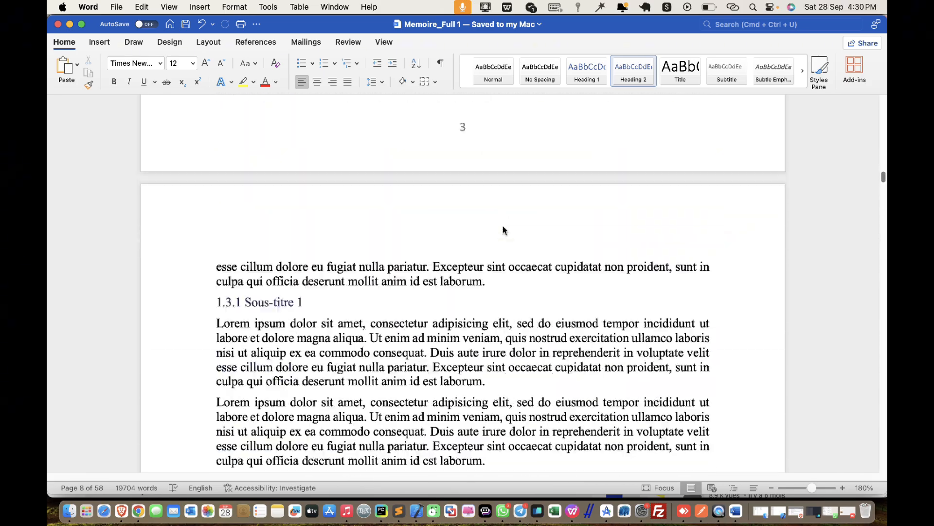
- Center the plagiarism pie chart picture located in section 1.4 horizontally on the page
{"action": "scroll", "coordinate": [504, 229], "scroll_direction": "down", "scroll_amount": 15}
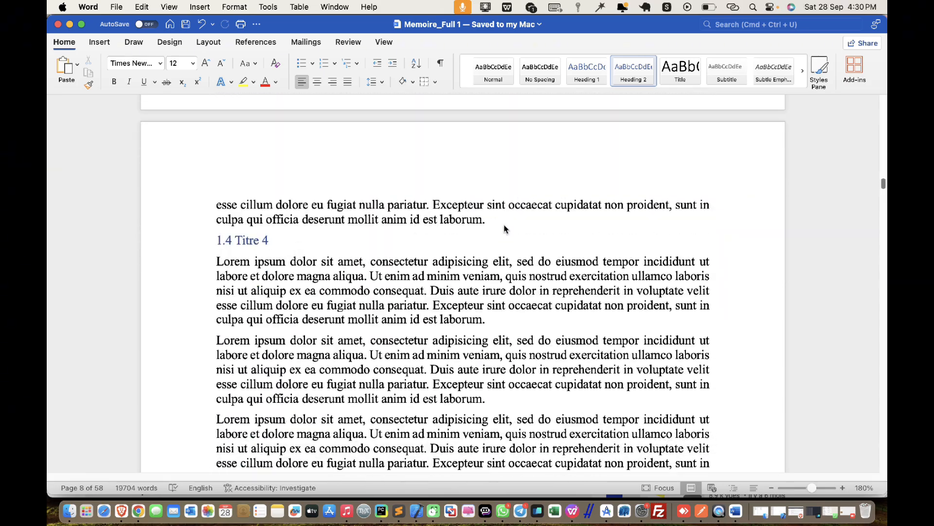
{"action": "scroll", "coordinate": [506, 227], "scroll_direction": "down", "scroll_amount": 6}
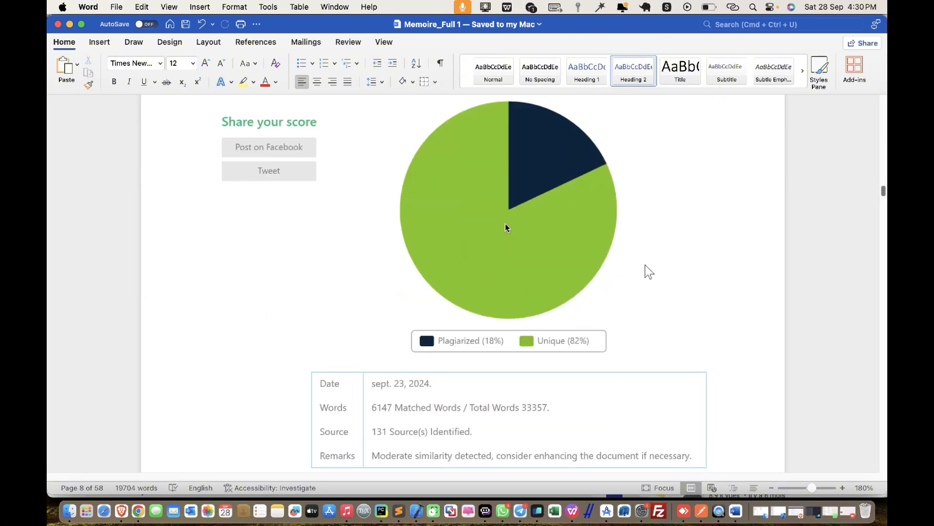
{"action": "left_click", "coordinate": [445, 217]}
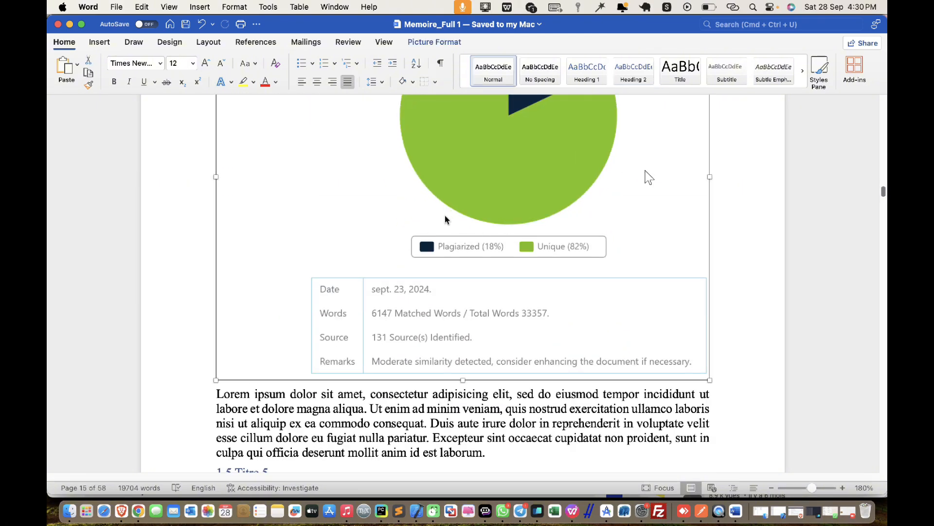
{"action": "scroll", "coordinate": [443, 227], "scroll_direction": "up", "scroll_amount": 4}
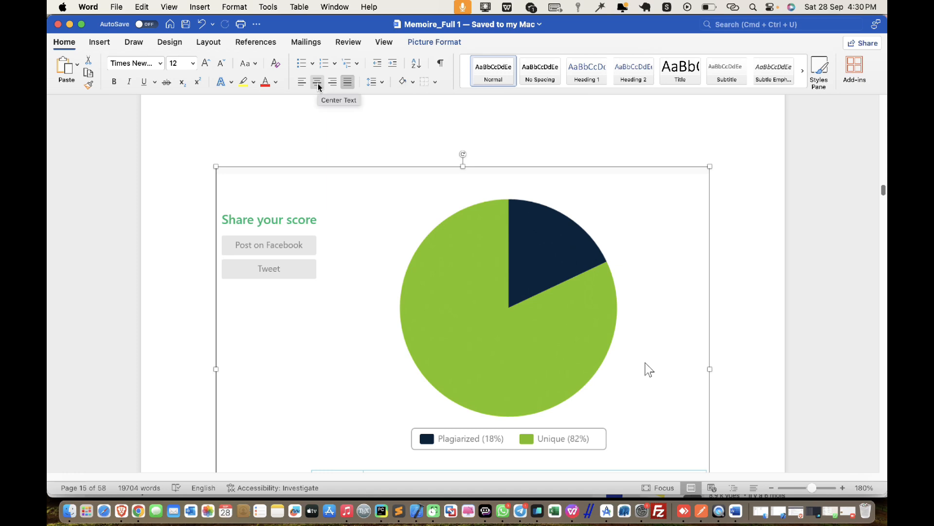
{"action": "left_click", "coordinate": [318, 83]}
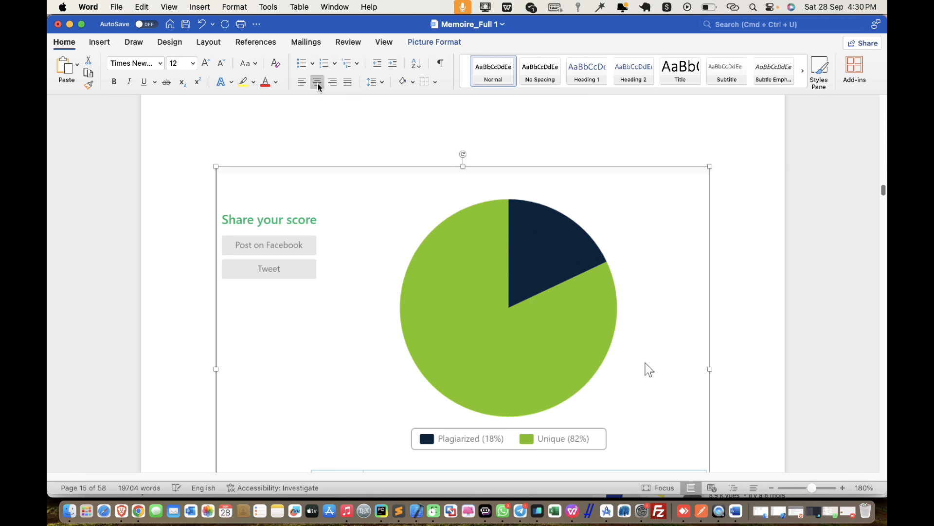
- Insert the caption "Figure 1 : Ma premiere figure [source1]" below the pie chart picture, using the Figure label
{"action": "right_click", "coordinate": [410, 207]}
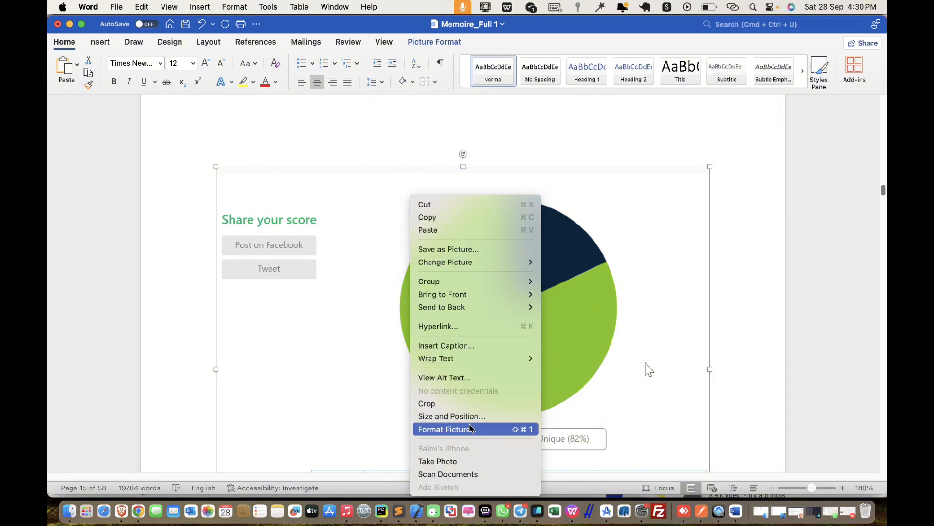
{"action": "left_click", "coordinate": [471, 346]}
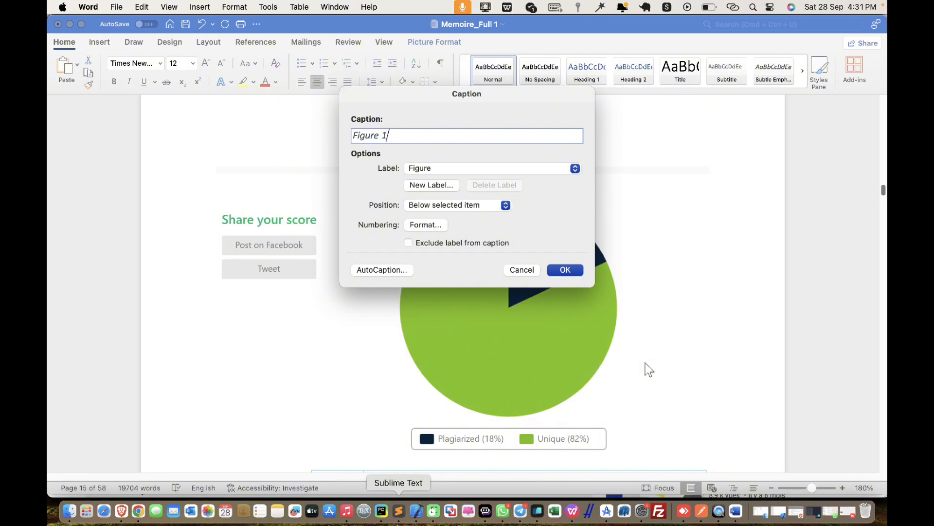
{"action": "type", "text": ": Ma premiere figure"}
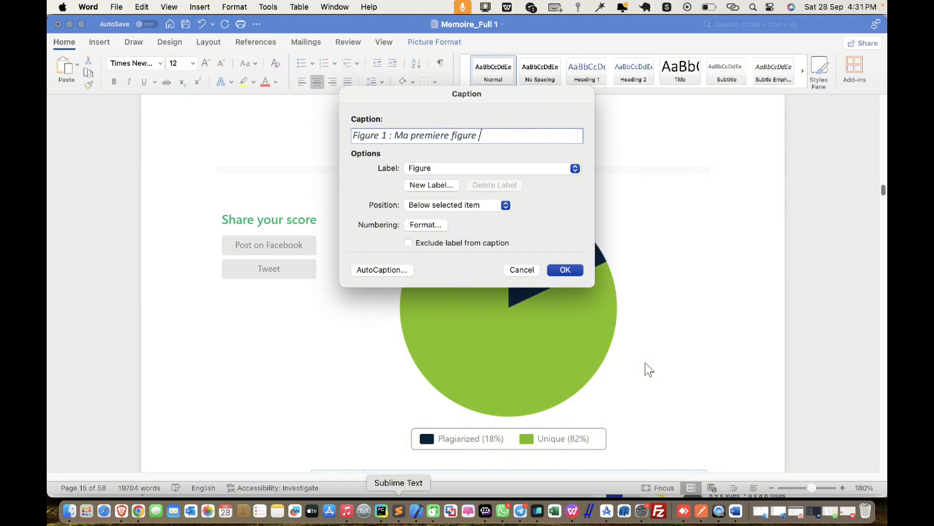
{"action": "type", "text": " [source]"}
{"action": "key", "text": "Left"}
{"action": "type", "text": "1"}
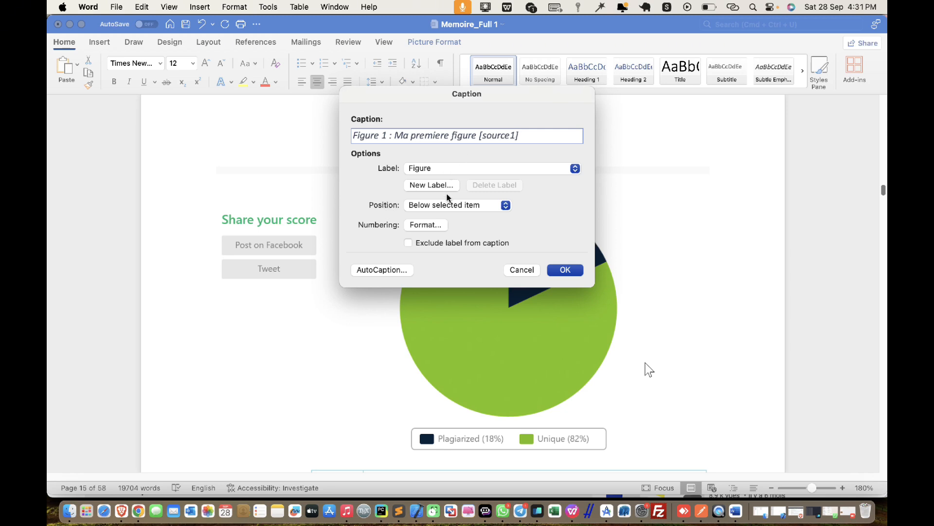
{"action": "left_click", "coordinate": [458, 208]}
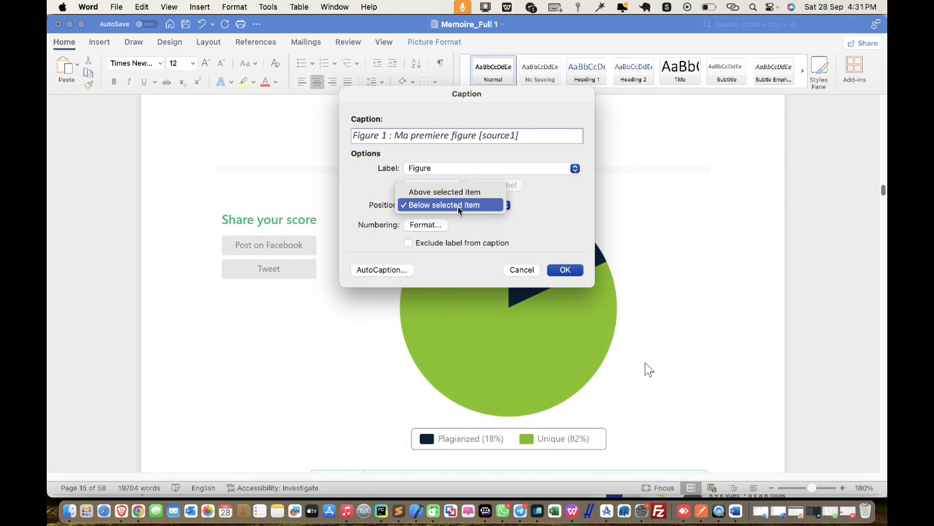
{"action": "left_click", "coordinate": [458, 205]}
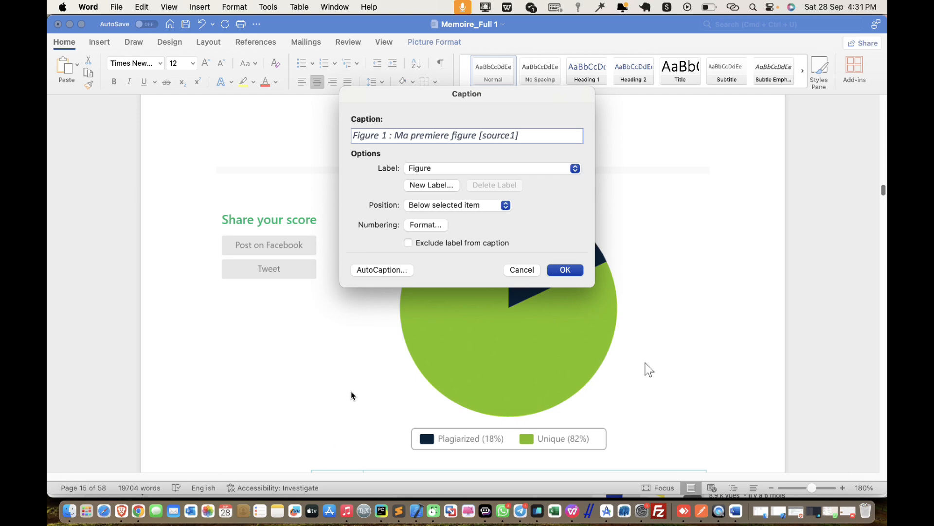
{"action": "left_click", "coordinate": [565, 270]}
{"action": "scroll", "coordinate": [540, 289], "scroll_direction": "down", "scroll_amount": 2}
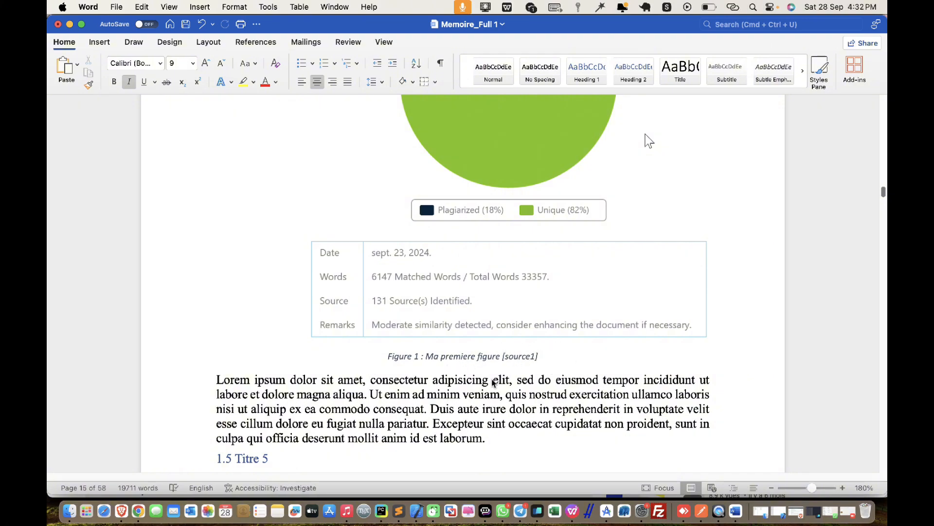
- Center the "Bienvenue" picture above the heading 1.5.2 Sous-titre 4
{"action": "scroll", "coordinate": [556, 347], "scroll_direction": "down", "scroll_amount": 15}
{"action": "scroll", "coordinate": [471, 349], "scroll_direction": "down", "scroll_amount": 5}
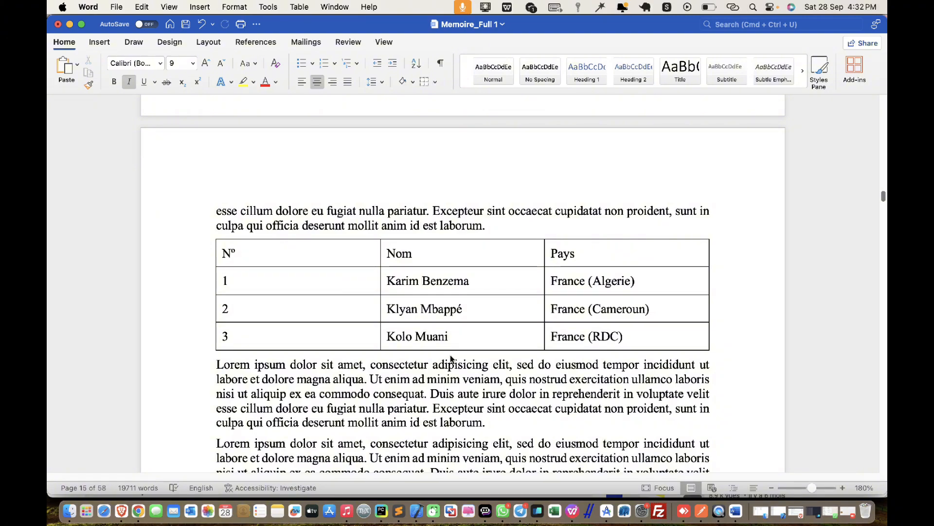
{"action": "scroll", "coordinate": [485, 220], "scroll_direction": "down", "scroll_amount": 2}
{"action": "scroll", "coordinate": [497, 330], "scroll_direction": "down", "scroll_amount": 15}
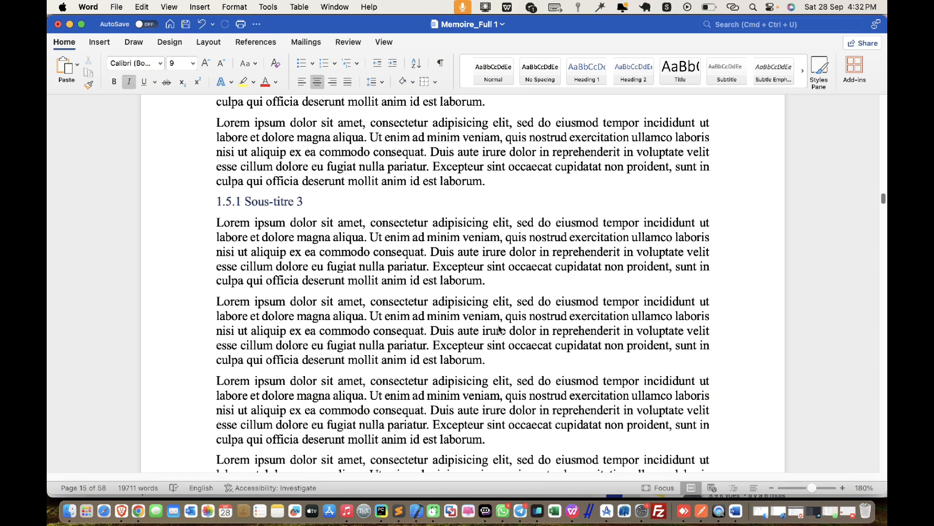
{"action": "scroll", "coordinate": [496, 321], "scroll_direction": "down", "scroll_amount": 2}
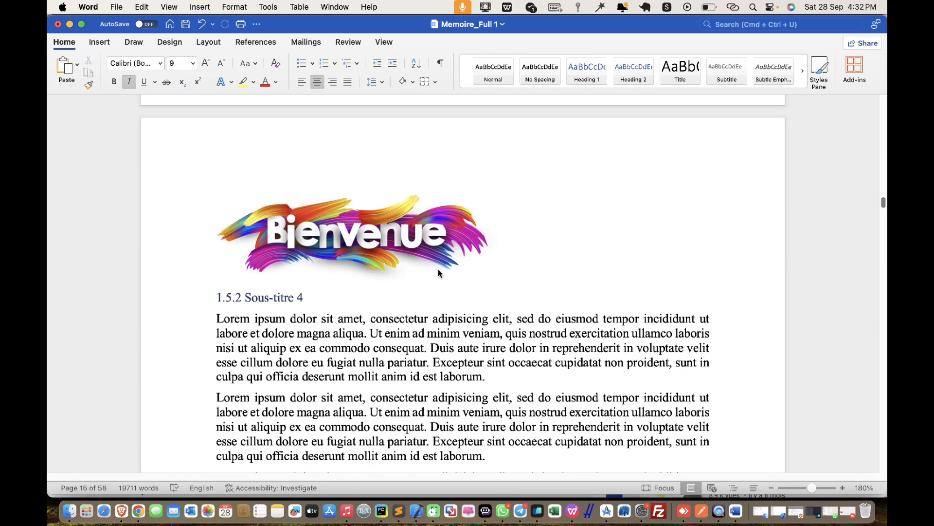
{"action": "left_click", "coordinate": [389, 241]}
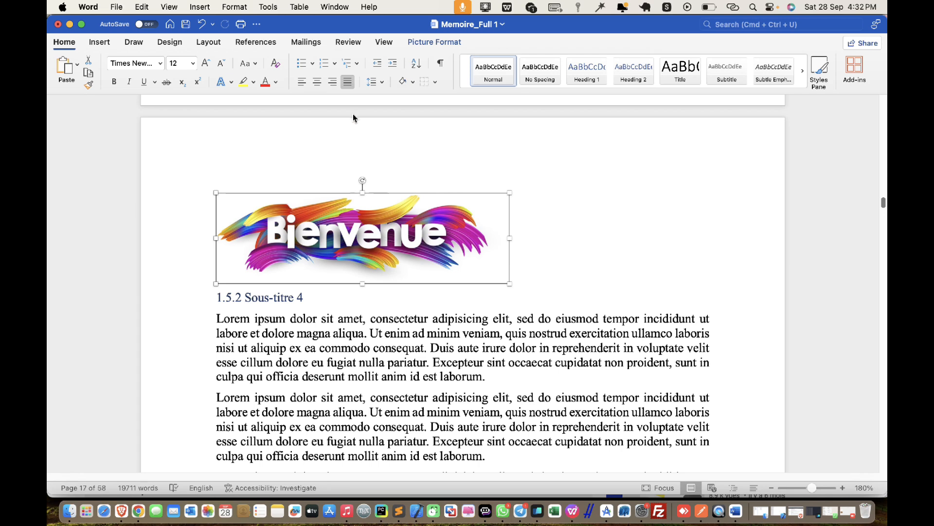
{"action": "left_click", "coordinate": [317, 81]}
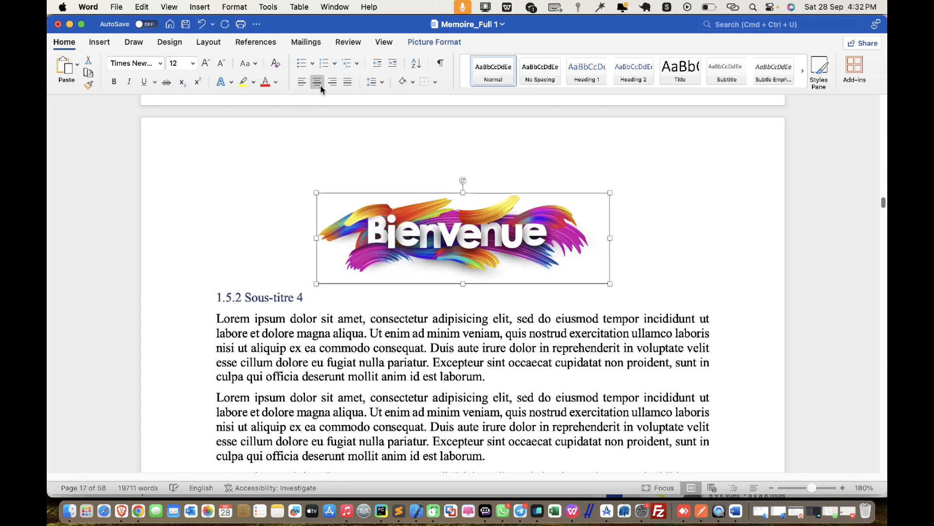
- Insert the caption "Figure 2 : Ma deuxieme figure [source2]" below the "Bienvenue" picture
{"action": "right_click", "coordinate": [526, 255]}
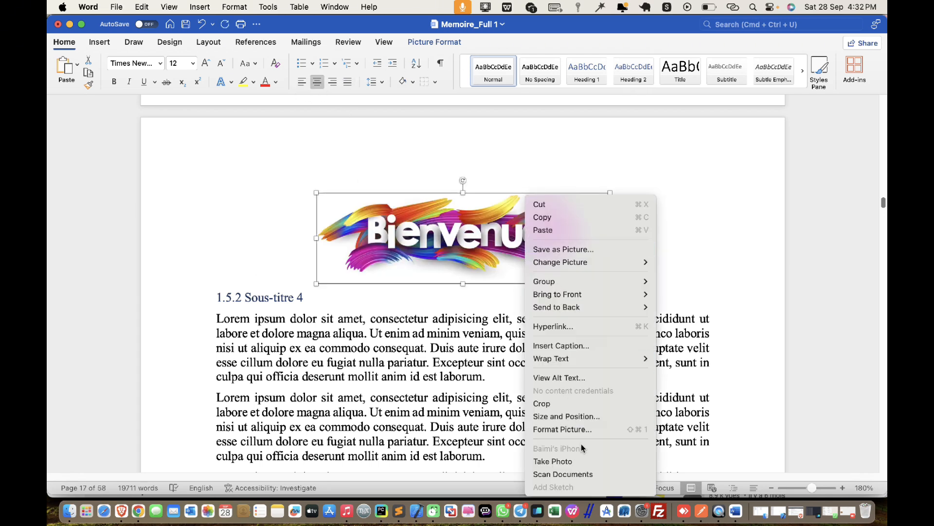
{"action": "left_click", "coordinate": [560, 347]}
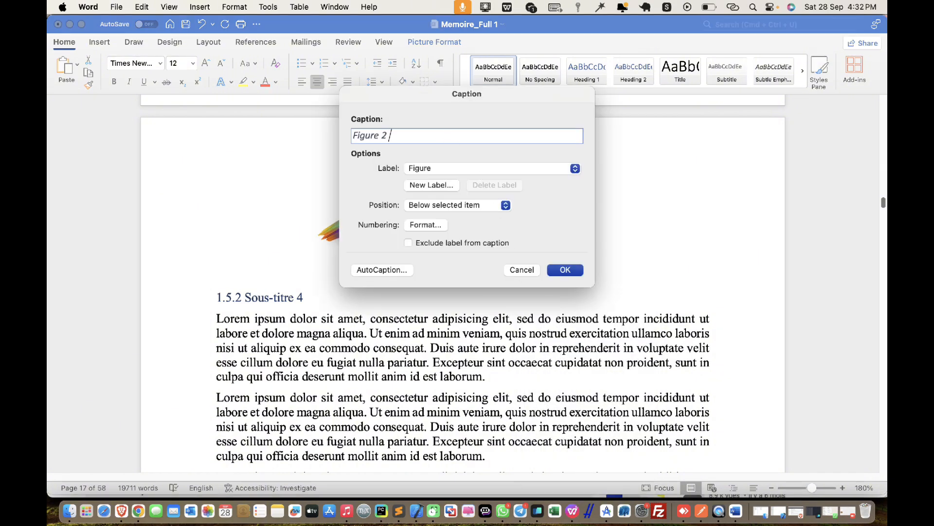
{"action": "type", "text": ": Ma deuxieme figure "}
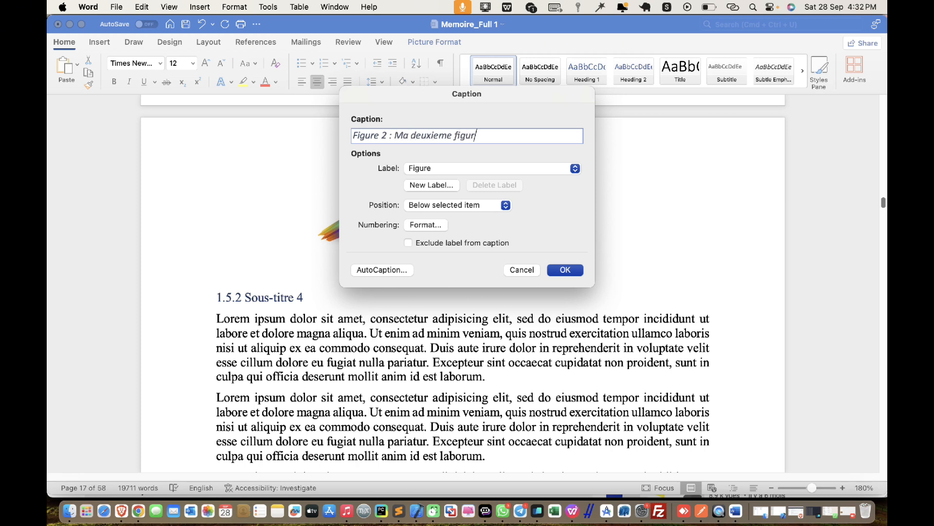
{"action": "type", "text": "[source2]"}
{"action": "left_click", "coordinate": [573, 272]}
- Center the picture of the keystroke methods table located just above the Conclusion heading of chapter 1
{"action": "scroll", "coordinate": [573, 272], "scroll_direction": "down", "scroll_amount": 15}
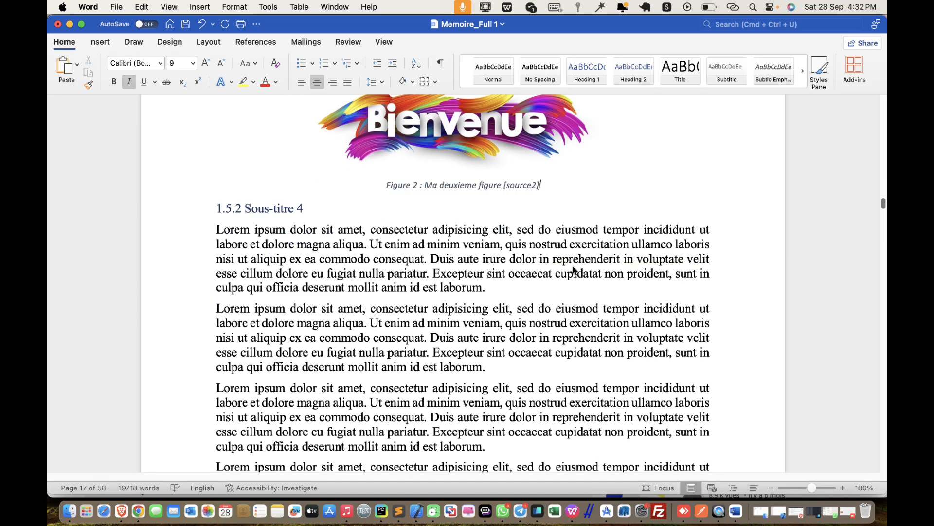
{"action": "scroll", "coordinate": [575, 267], "scroll_direction": "down", "scroll_amount": 15}
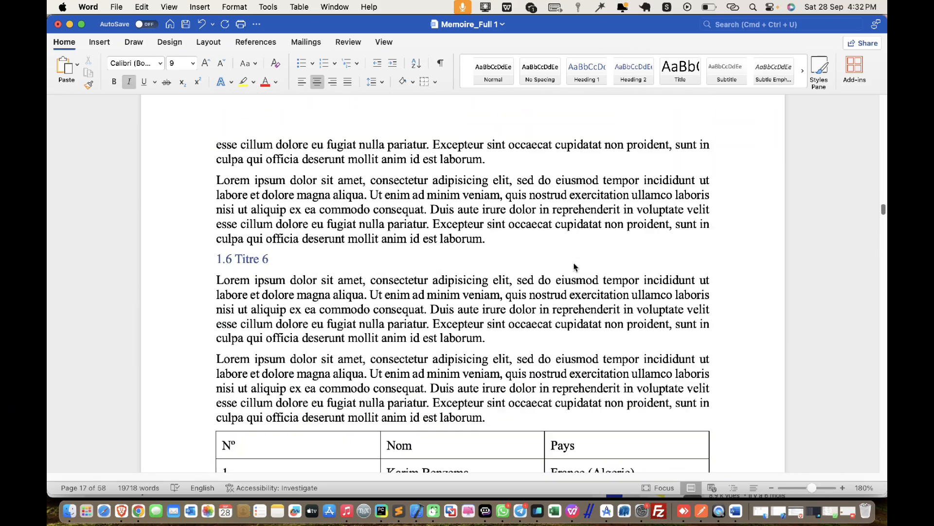
{"action": "scroll", "coordinate": [574, 265], "scroll_direction": "down", "scroll_amount": 15}
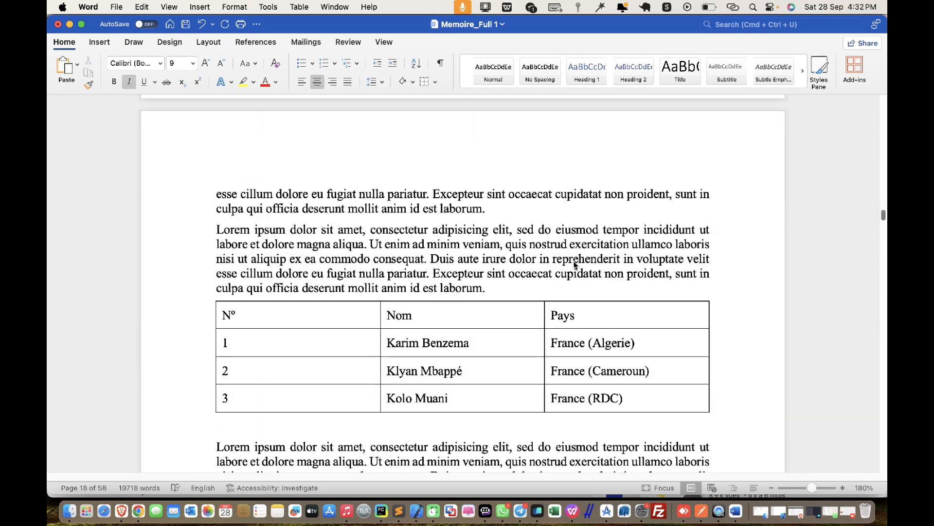
{"action": "scroll", "coordinate": [574, 266], "scroll_direction": "down", "scroll_amount": 5}
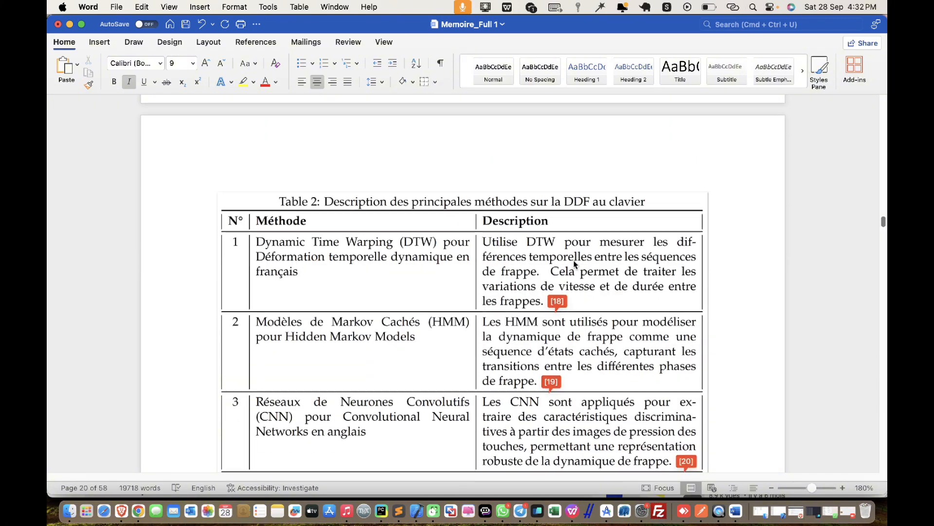
{"action": "left_click", "coordinate": [480, 276]}
{"action": "scroll", "coordinate": [477, 273], "scroll_direction": "up", "scroll_amount": 1}
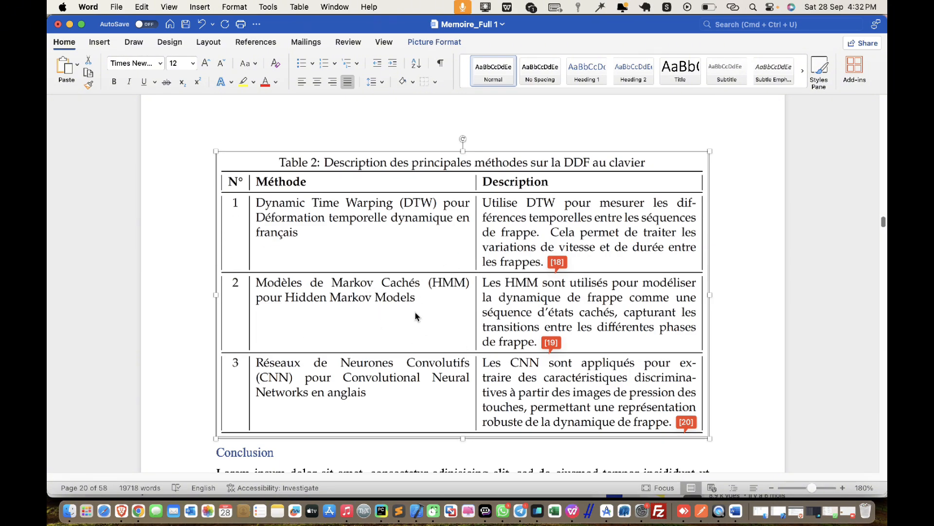
{"action": "left_click", "coordinate": [317, 81]}
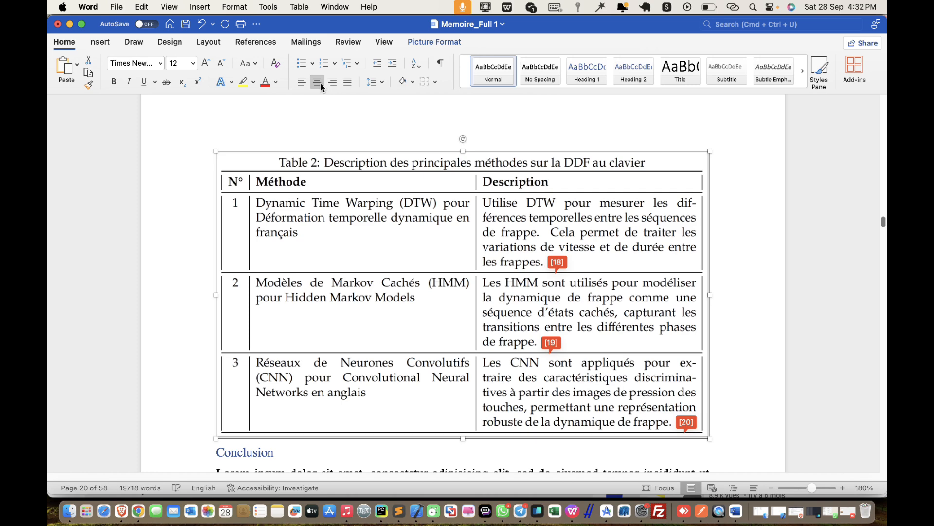
- Insert the caption "Figure 3 : Ma troisieme figure [source2]" below the methods table picture
{"action": "right_click", "coordinate": [373, 212]}
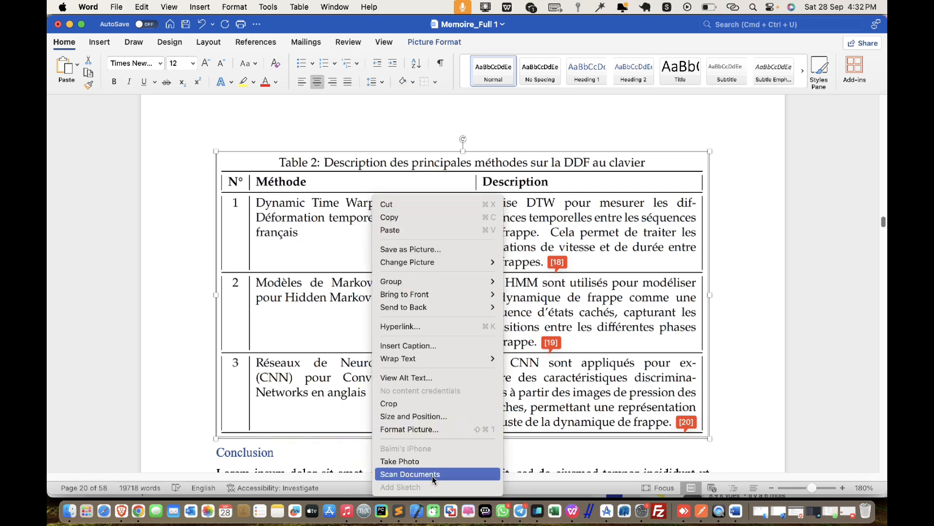
{"action": "left_click", "coordinate": [433, 342]}
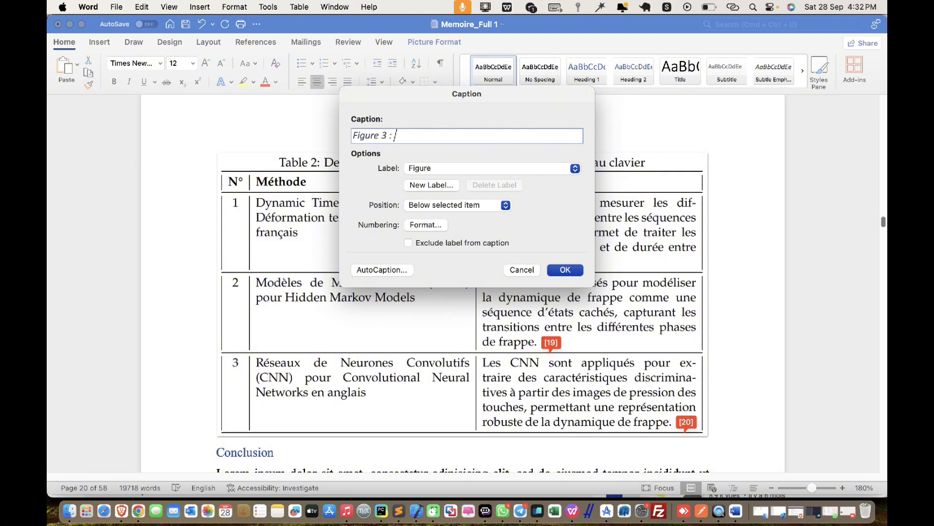
{"action": "type", "text": ": Ma troisieme figure "}
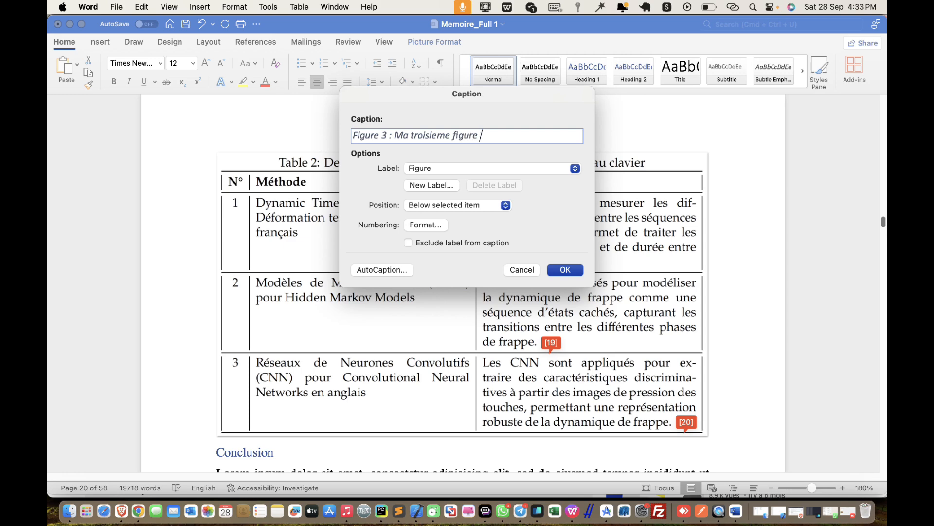
{"action": "type", "text": "[source2]"}
{"action": "left_click", "coordinate": [559, 271]}
- Insert the caption "Figure 4 : Ma quatrieme figure" below the plagiarism score pie chart picture in chapter 2
{"action": "scroll", "coordinate": [427, 284], "scroll_direction": "down", "scroll_amount": 15}
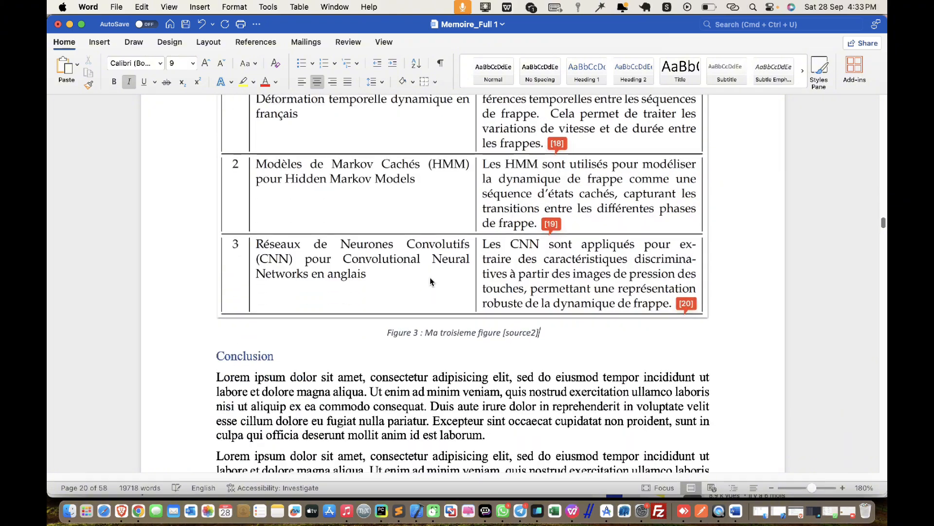
{"action": "scroll", "coordinate": [437, 275], "scroll_direction": "down", "scroll_amount": 10}
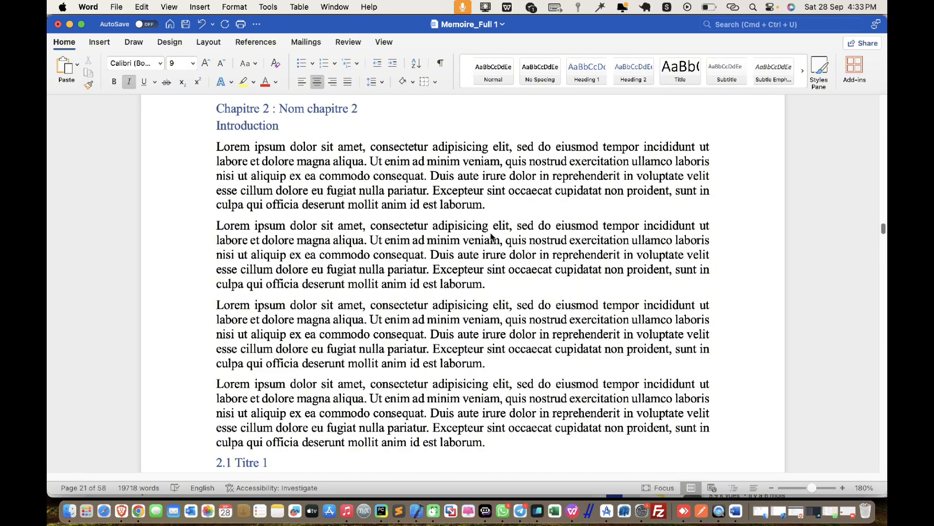
{"action": "scroll", "coordinate": [492, 243], "scroll_direction": "down", "scroll_amount": 5}
{"action": "scroll", "coordinate": [492, 245], "scroll_direction": "down", "scroll_amount": 15}
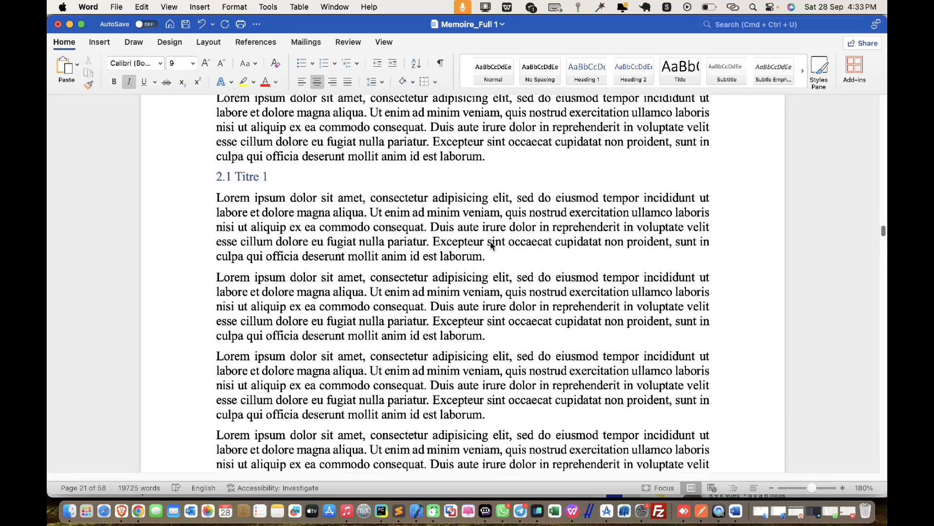
{"action": "scroll", "coordinate": [492, 246], "scroll_direction": "down", "scroll_amount": 15}
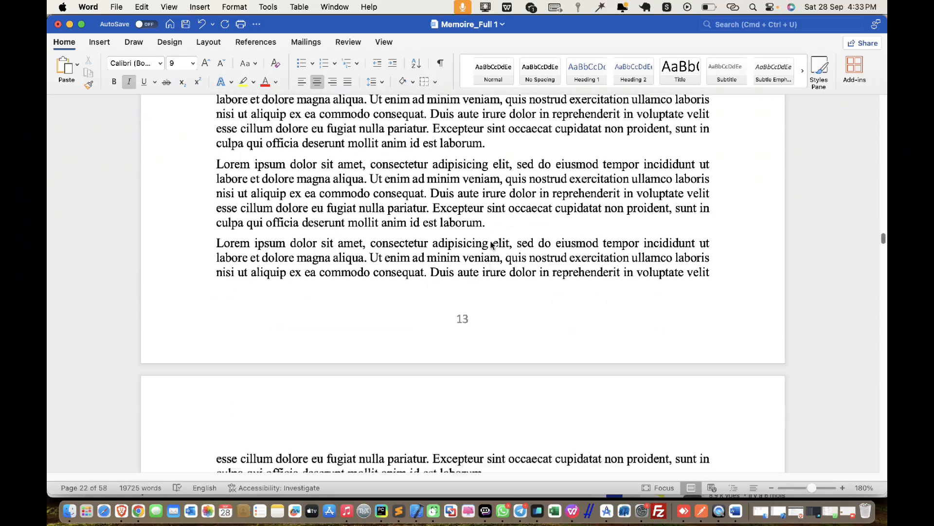
{"action": "scroll", "coordinate": [492, 250], "scroll_direction": "down", "scroll_amount": 20}
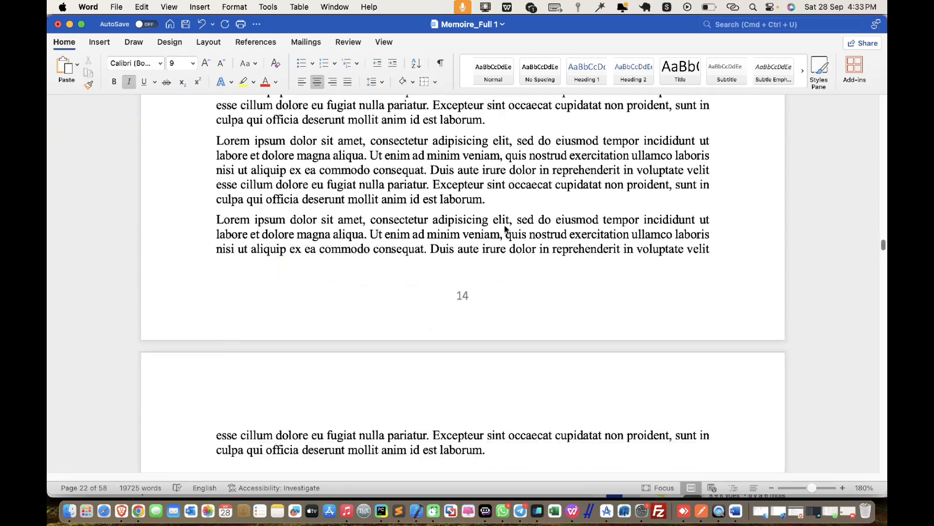
{"action": "scroll", "coordinate": [527, 305], "scroll_direction": "down", "scroll_amount": 20}
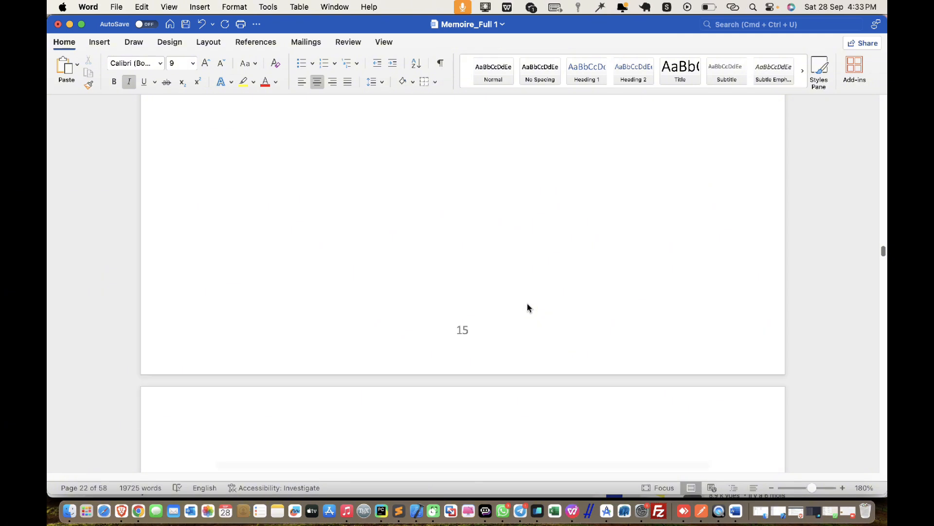
{"action": "scroll", "coordinate": [529, 300], "scroll_direction": "up", "scroll_amount": 3}
{"action": "scroll", "coordinate": [527, 297], "scroll_direction": "up", "scroll_amount": 3}
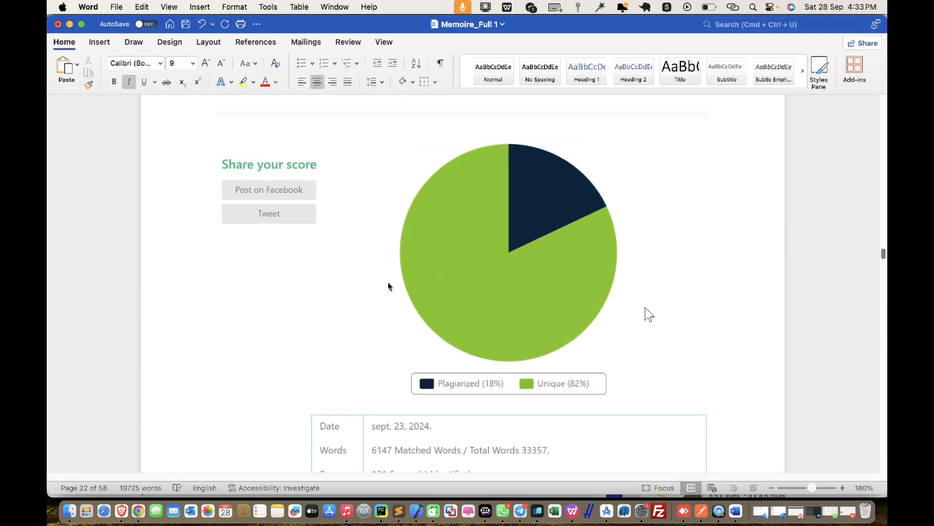
{"action": "left_click", "coordinate": [388, 286]}
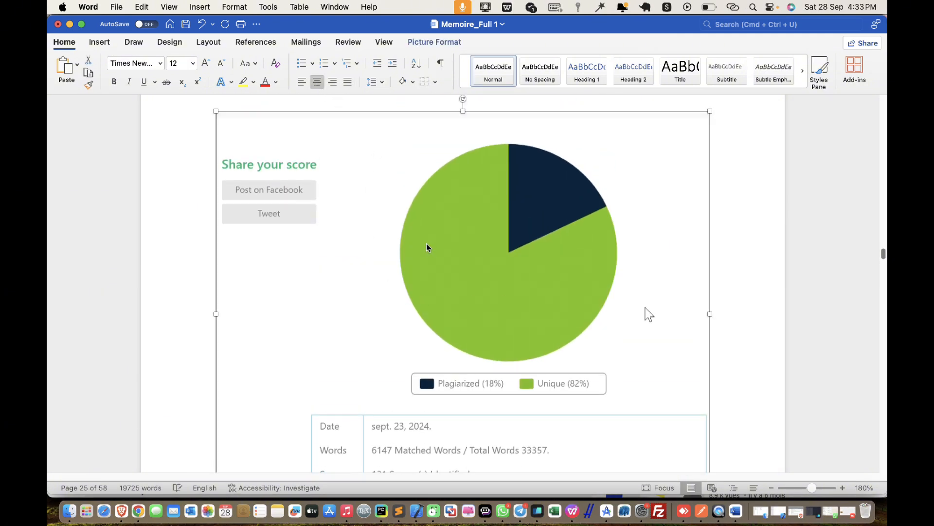
{"action": "right_click", "coordinate": [430, 248]}
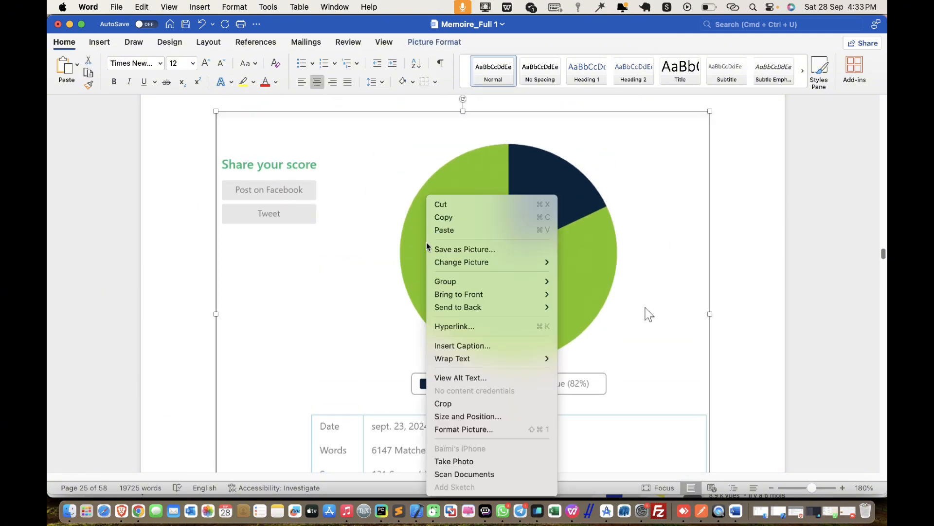
{"action": "left_click", "coordinate": [496, 346]}
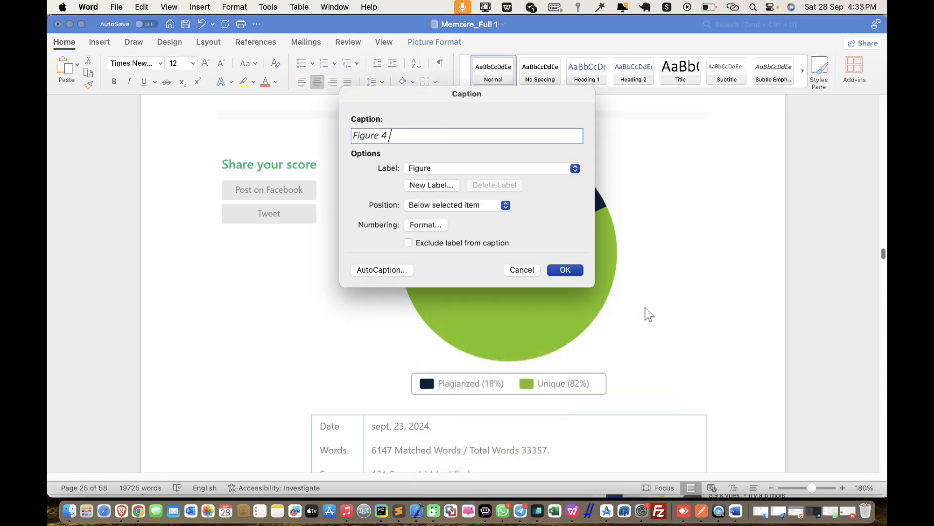
{"action": "type", "text": ": Ma quatrieme"}
{"action": "left_click", "coordinate": [474, 142]}
{"action": "type", "text": "figure"}
{"action": "key", "text": "BackSpace"}
{"action": "key", "text": "BackSpace"}
{"action": "key", "text": "BackSpace"}
{"action": "type", "text": "ure"}
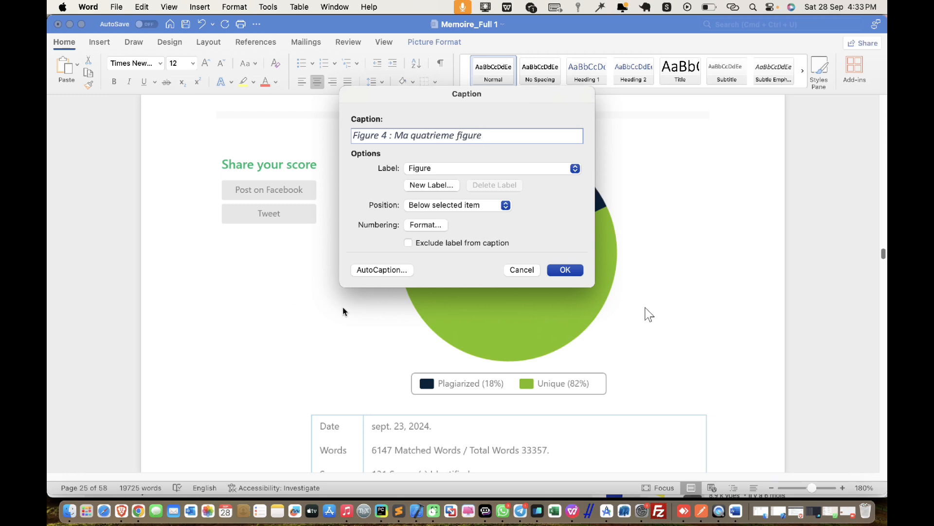
{"action": "left_click", "coordinate": [567, 271]}
- Center the "Bienvenue" picture above heading 2.5.2 Sous-titre 4 and insert the caption "Figure 5 : Ma cinquieme figure" below it
{"action": "scroll", "coordinate": [461, 331], "scroll_direction": "down", "scroll_amount": 15}
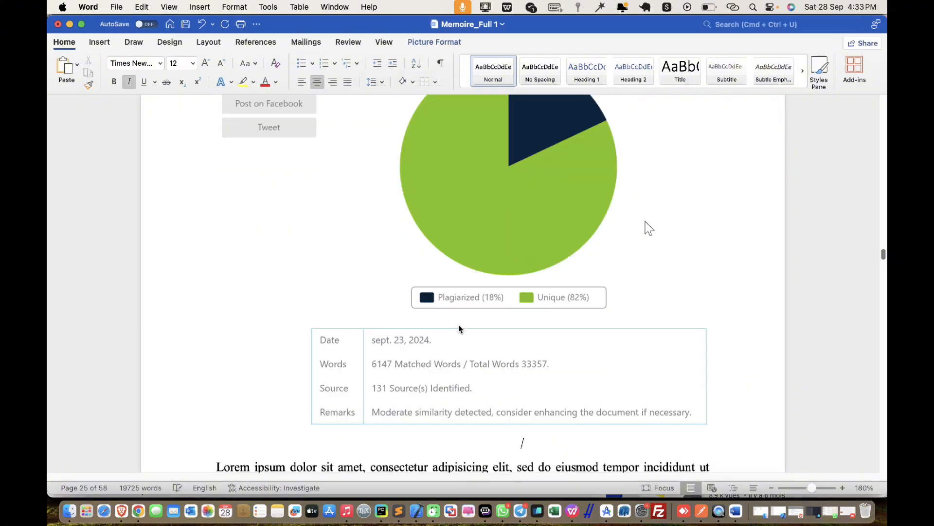
{"action": "scroll", "coordinate": [472, 330], "scroll_direction": "down", "scroll_amount": 10}
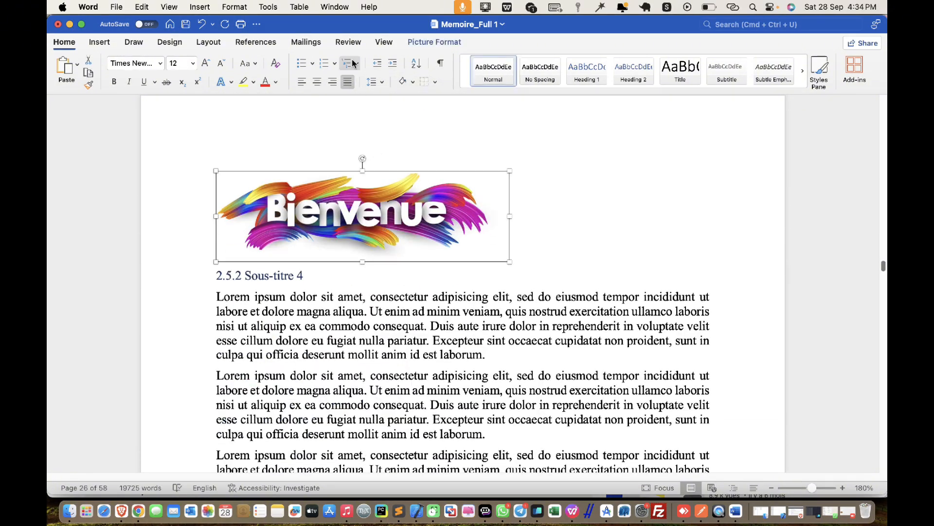
{"action": "left_click", "coordinate": [317, 81]}
{"action": "right_click", "coordinate": [502, 247]}
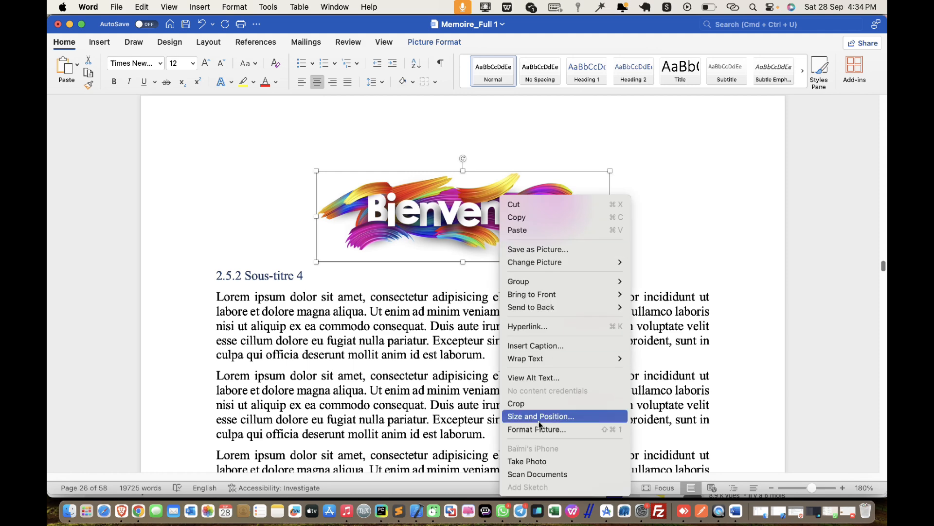
{"action": "left_click", "coordinate": [554, 345]}
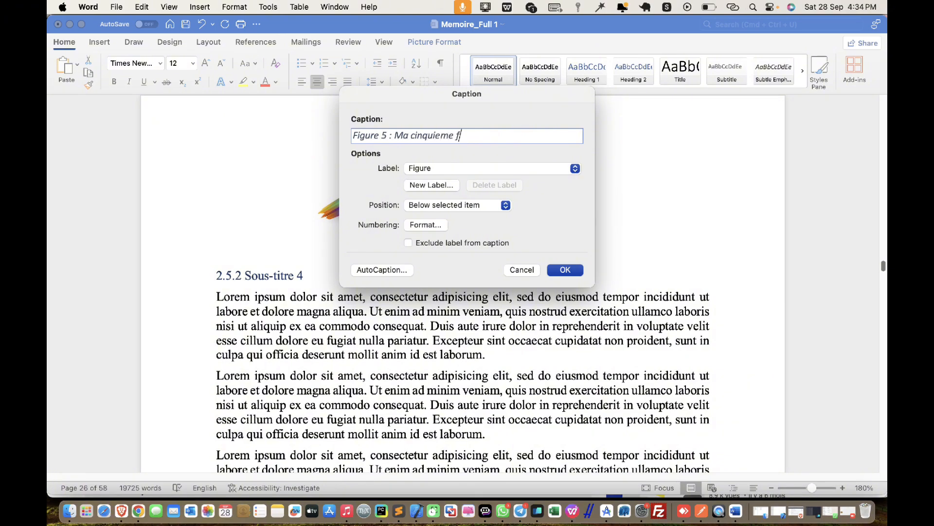
{"action": "key", "text": "Return"}
- Insert the caption "Figure 6 : Ma sixieme figure" below the methods table picture above chapter 2's Conclusion, and center the caption
{"action": "scroll", "coordinate": [476, 331], "scroll_direction": "down", "scroll_amount": 10}
{"action": "scroll", "coordinate": [476, 331], "scroll_direction": "down", "scroll_amount": 20}
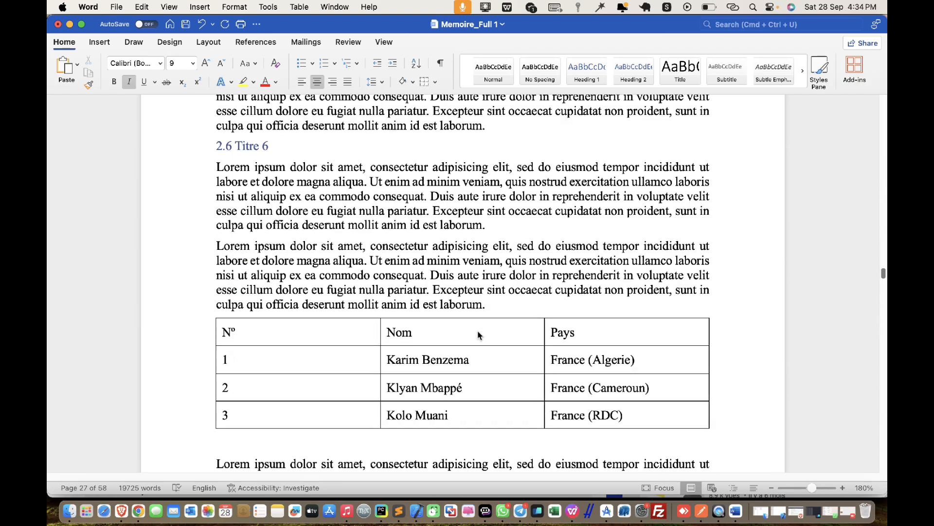
{"action": "scroll", "coordinate": [479, 337], "scroll_direction": "down", "scroll_amount": 20}
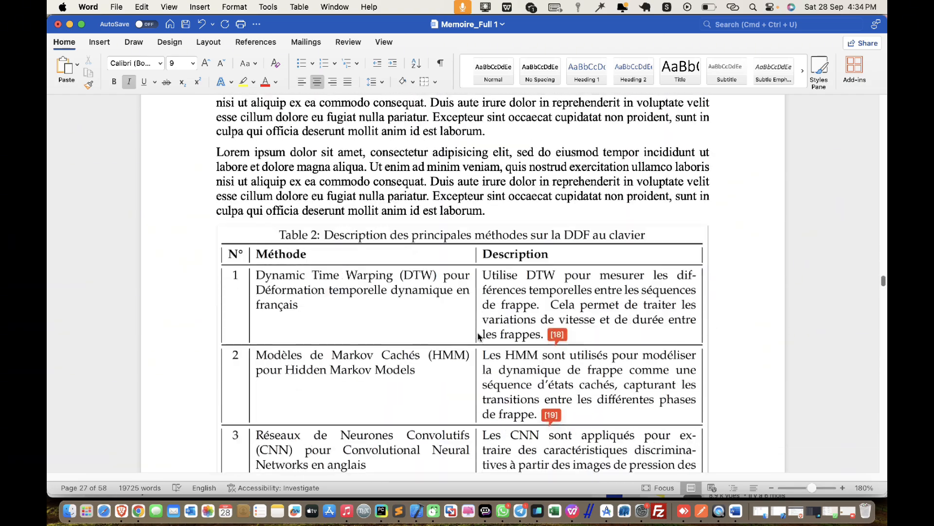
{"action": "scroll", "coordinate": [479, 334], "scroll_direction": "down", "scroll_amount": 15}
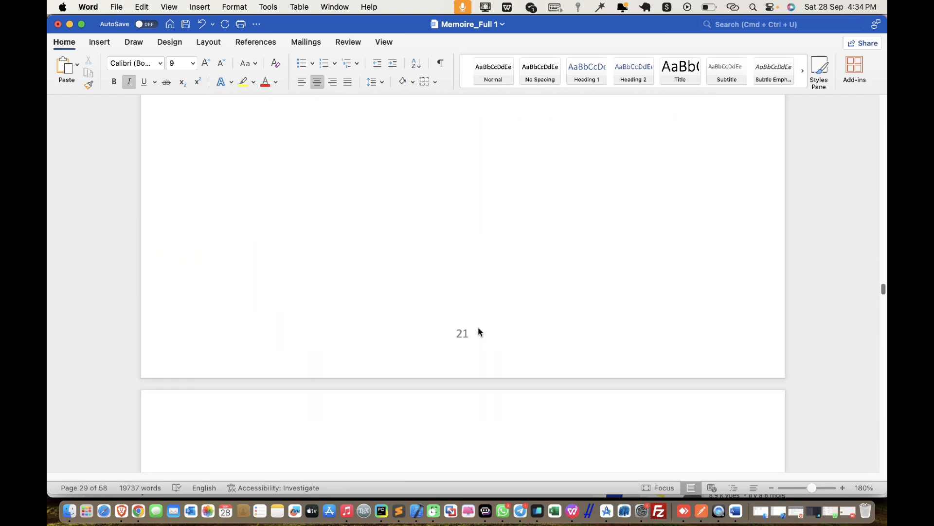
{"action": "scroll", "coordinate": [481, 335], "scroll_direction": "up", "scroll_amount": 20}
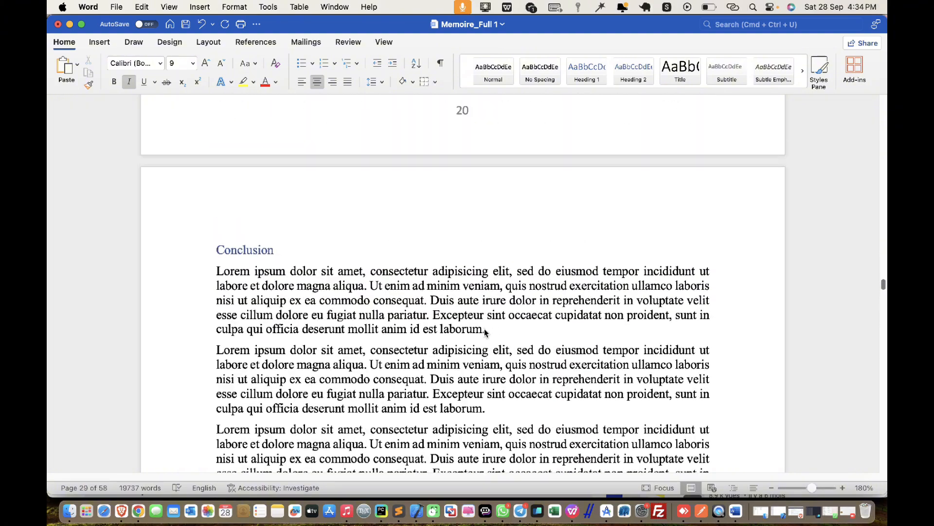
{"action": "scroll", "coordinate": [487, 335], "scroll_direction": "down", "scroll_amount": 5}
{"action": "left_click", "coordinate": [413, 285]}
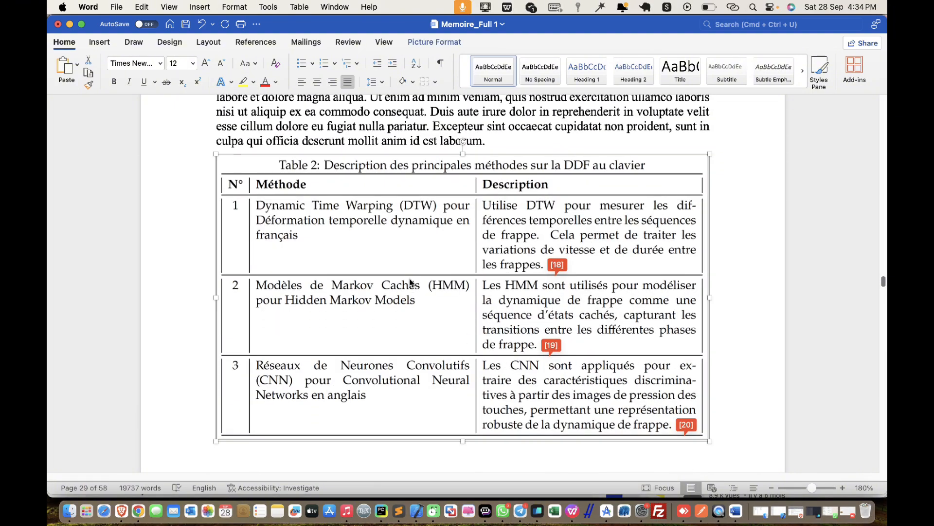
{"action": "right_click", "coordinate": [413, 285]}
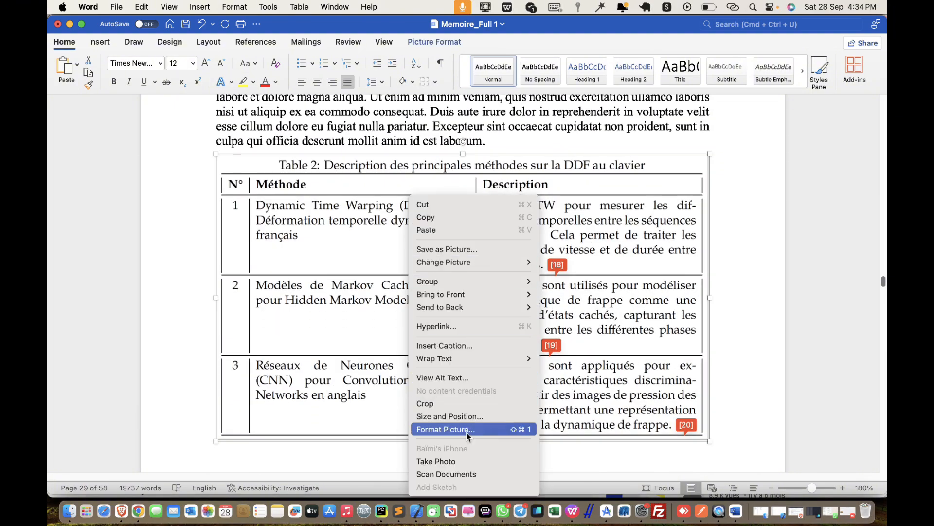
{"action": "left_click", "coordinate": [470, 346]}
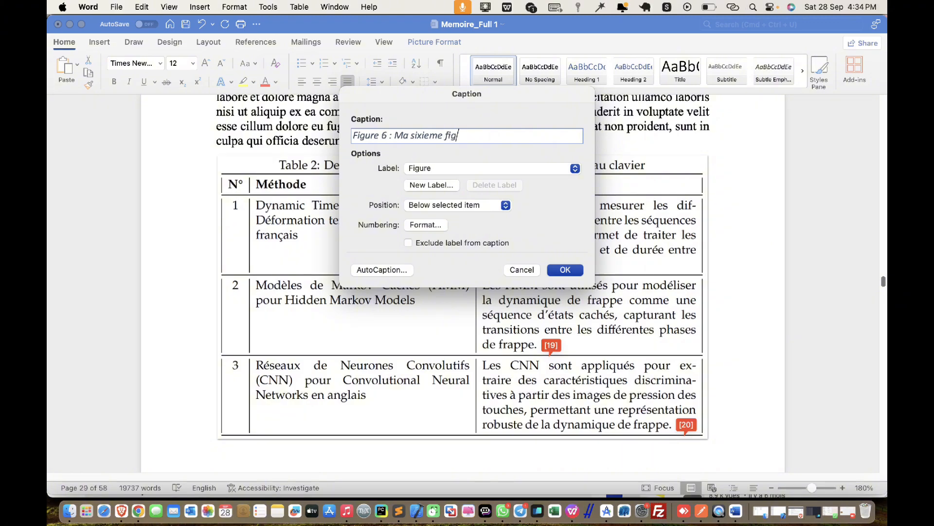
{"action": "key", "text": "Return"}
{"action": "scroll", "coordinate": [323, 330], "scroll_direction": "down", "scroll_amount": 3}
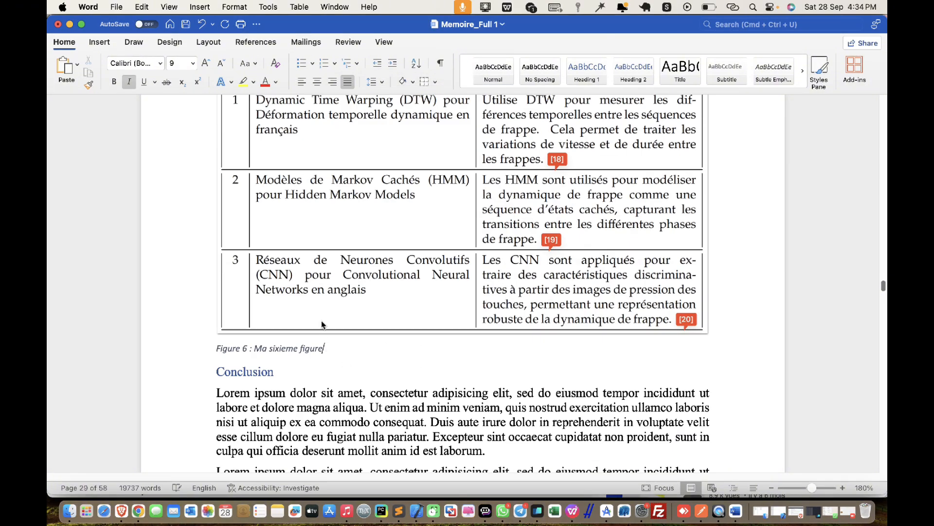
{"action": "scroll", "coordinate": [519, 321], "scroll_direction": "down", "scroll_amount": 10}
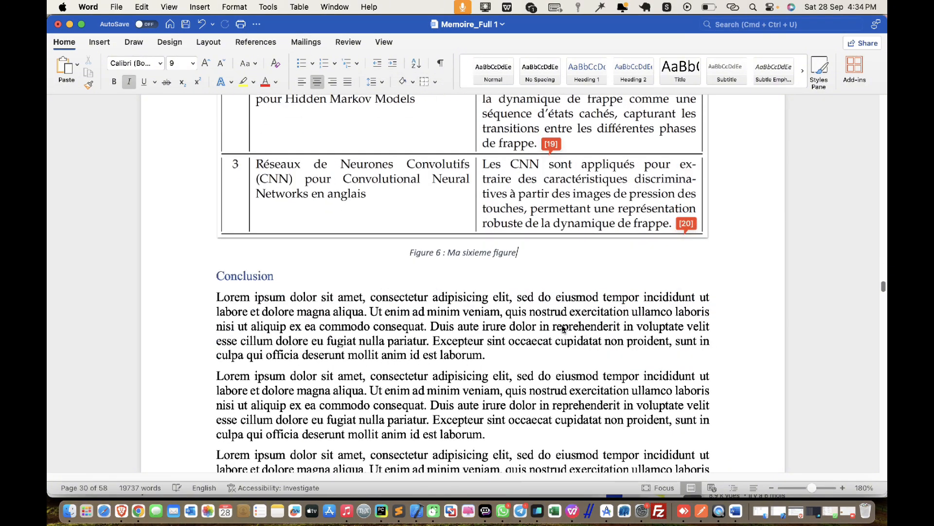
- Delete the blank lines above the heading "Chapitre 3 : Nom chapitre 3" and save the document
{"action": "scroll", "coordinate": [519, 321], "scroll_direction": "down", "scroll_amount": 10}
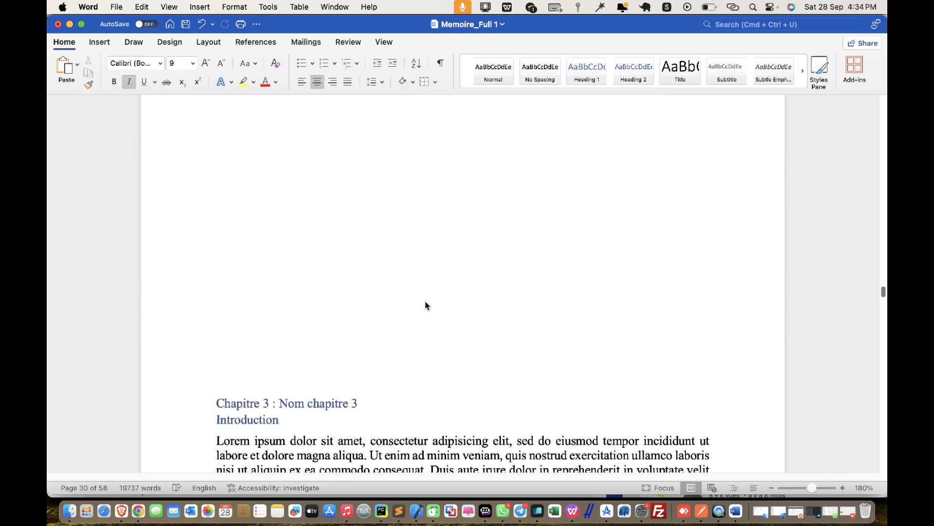
{"action": "scroll", "coordinate": [244, 355], "scroll_direction": "up", "scroll_amount": 10}
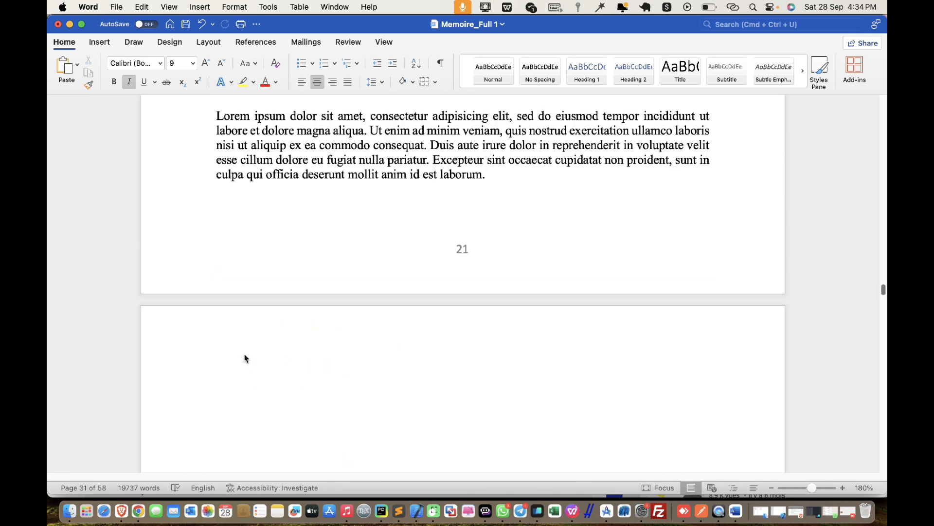
{"action": "scroll", "coordinate": [210, 419], "scroll_direction": "down", "scroll_amount": 5}
{"action": "left_click", "coordinate": [211, 466]}
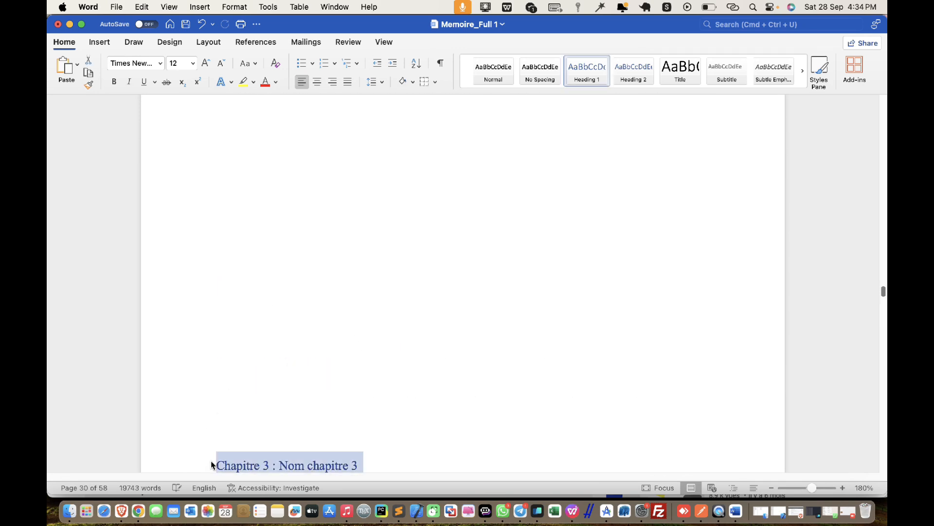
{"action": "left_click", "coordinate": [217, 467]}
{"action": "key", "text": "BackSpace"}
{"action": "key", "text": "BackSpace"}
{"action": "key", "text": "BackSpace"}
{"action": "key", "text": "BackSpace"}
{"action": "key", "text": "BackSpace"}
{"action": "key", "text": "BackSpace"}
{"action": "key", "text": "BackSpace"}
{"action": "key", "text": "BackSpace"}
{"action": "key", "text": "BackSpace"}
{"action": "key", "text": "BackSpace"}
{"action": "key", "text": "BackSpace"}
{"action": "key", "text": "BackSpace"}
{"action": "key", "text": "BackSpace"}
{"action": "key", "text": "BackSpace"}
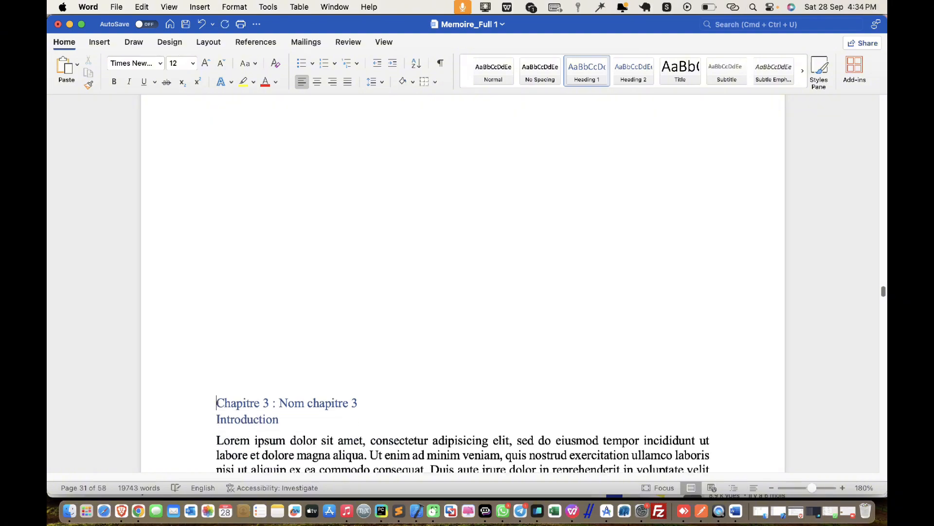
{"action": "key", "text": "BackSpace"}
{"action": "key", "text": "BackSpace"}
{"action": "key", "text": "BackSpace"}
{"action": "key", "text": "BackSpace"}
{"action": "key", "text": "BackSpace"}
{"action": "key", "text": "BackSpace"}
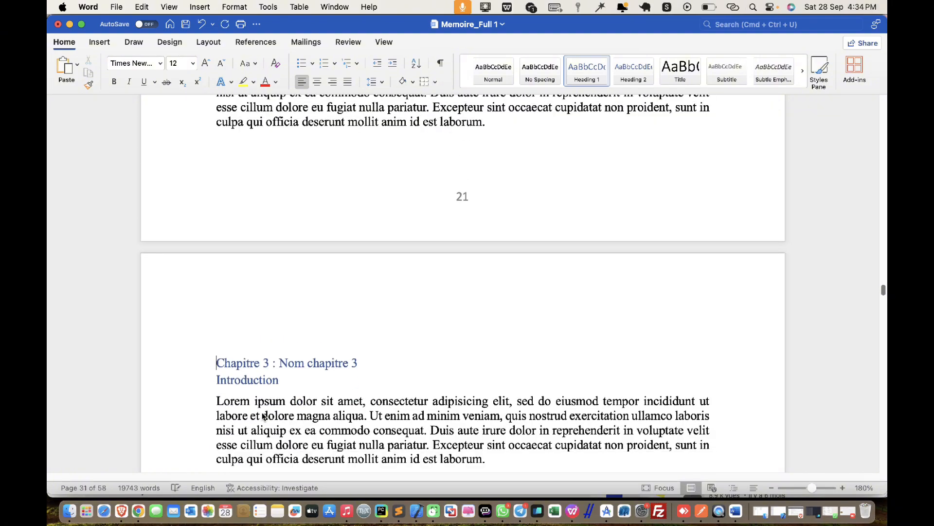
{"action": "key", "text": "super+s"}
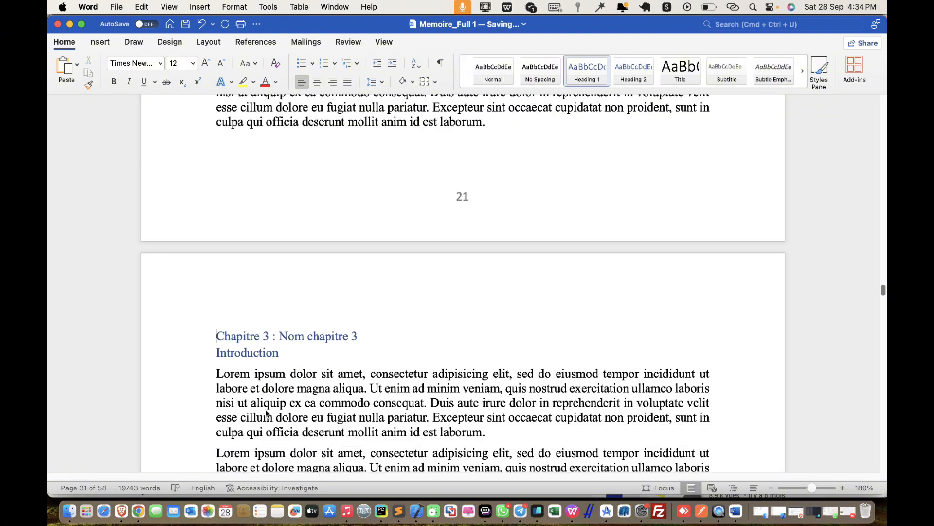
- Center the pie chart picture above heading 3.5 Titre 5 and insert the caption "Figure 7 : Ma septieme figure" below it
{"action": "scroll", "coordinate": [399, 316], "scroll_direction": "down", "scroll_amount": 8}
{"action": "scroll", "coordinate": [399, 301], "scroll_direction": "down", "scroll_amount": 15}
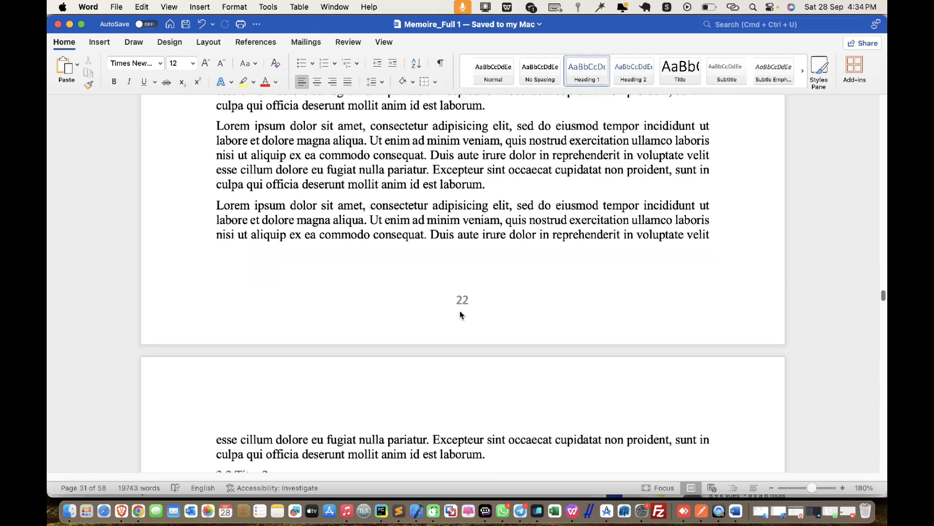
{"action": "scroll", "coordinate": [500, 312], "scroll_direction": "down", "scroll_amount": 15}
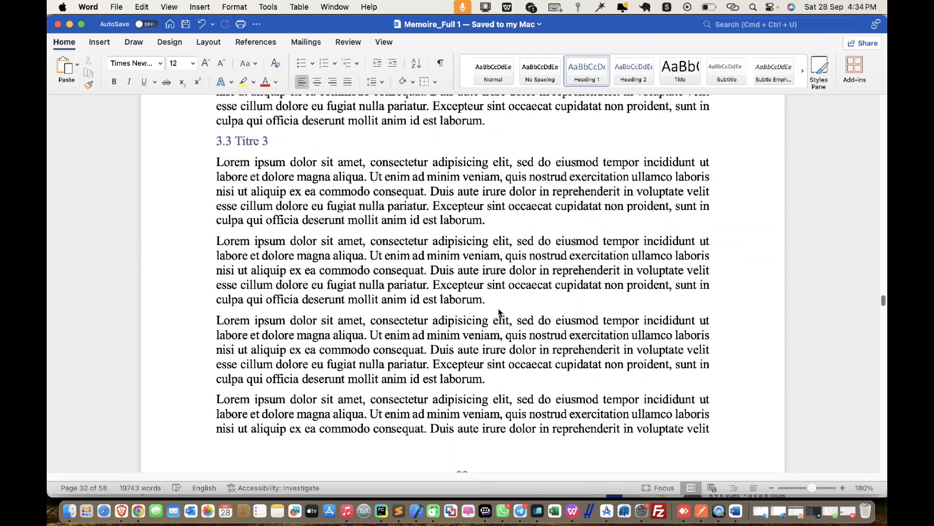
{"action": "scroll", "coordinate": [498, 312], "scroll_direction": "down", "scroll_amount": 15}
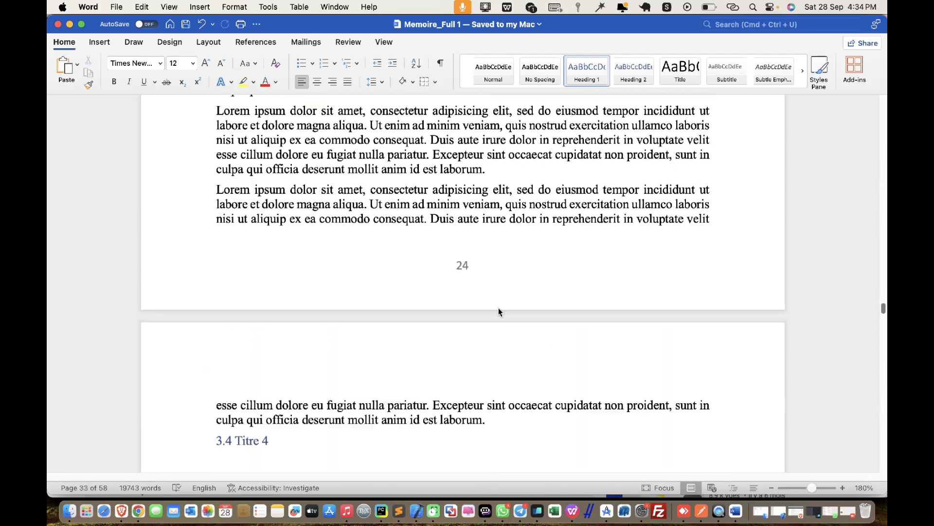
{"action": "scroll", "coordinate": [498, 311], "scroll_direction": "down", "scroll_amount": 10}
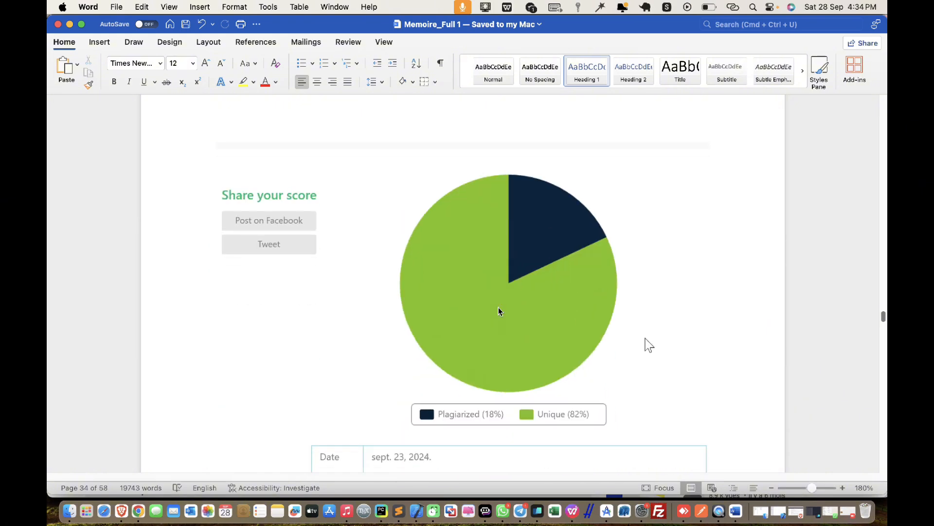
{"action": "left_click", "coordinate": [402, 294]}
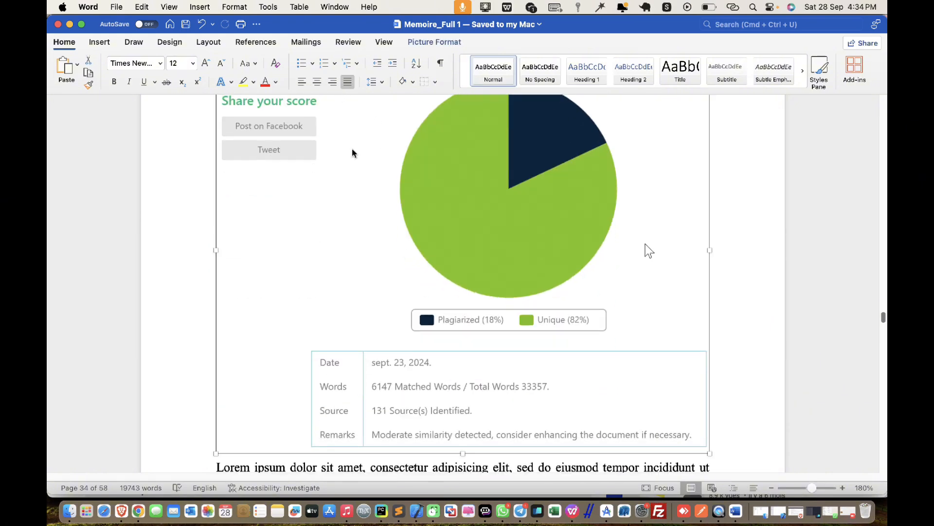
{"action": "right_click", "coordinate": [401, 192]}
{"action": "left_click", "coordinate": [470, 342]}
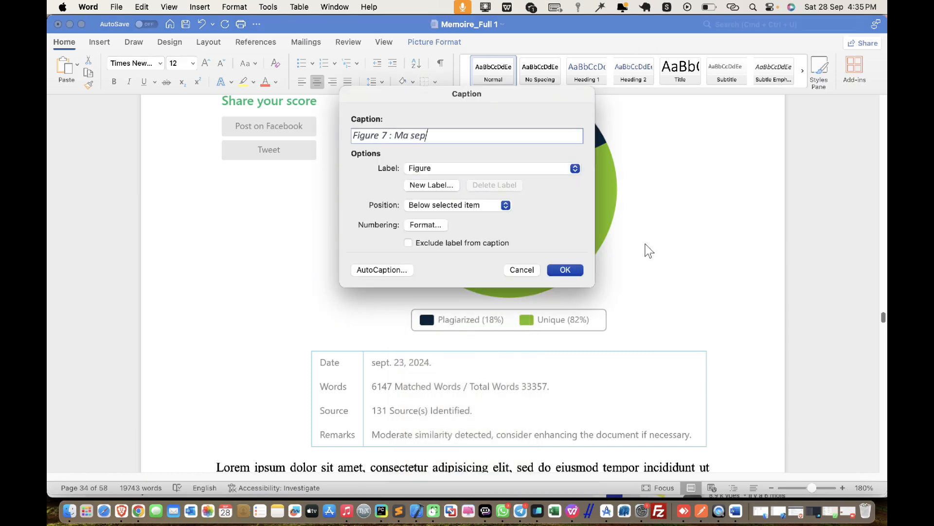
{"action": "type", "text": ": Ma septieme figure"}
{"action": "key", "text": "Return"}
- Center the "Bienvenue" picture above heading 3.5.2 Sous-titre 4 and insert the caption "Figure 8 : Ma huitieme figure" below it
{"action": "scroll", "coordinate": [485, 360], "scroll_direction": "down", "scroll_amount": 3}
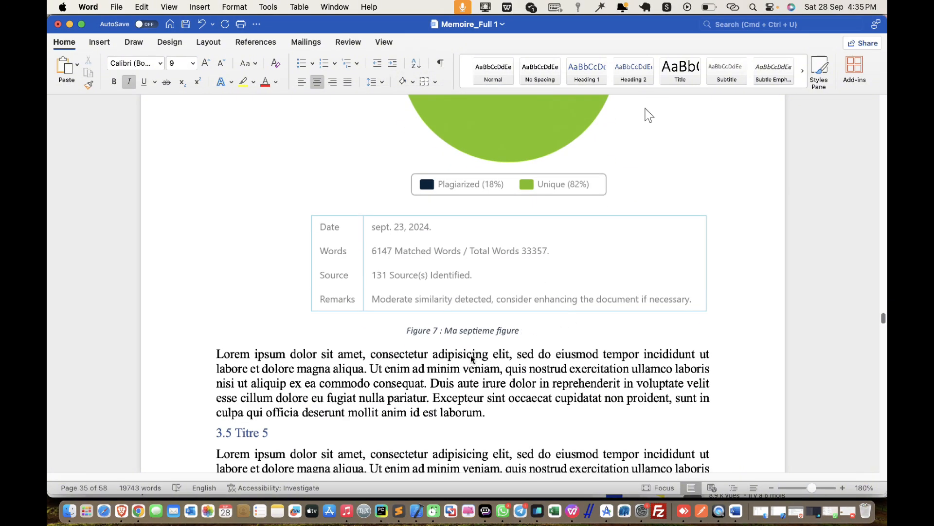
{"action": "scroll", "coordinate": [485, 359], "scroll_direction": "down", "scroll_amount": 5}
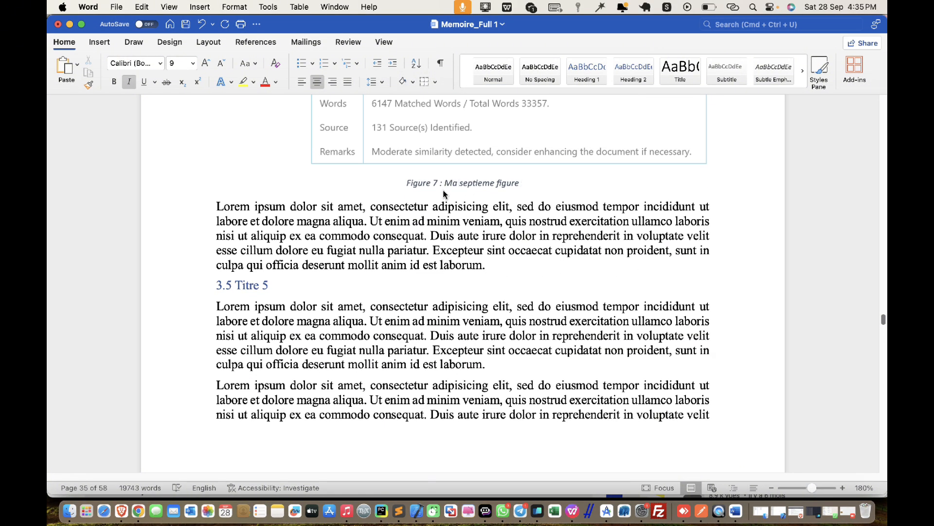
{"action": "scroll", "coordinate": [444, 195], "scroll_direction": "down", "scroll_amount": 15}
{"action": "scroll", "coordinate": [460, 259], "scroll_direction": "down", "scroll_amount": 15}
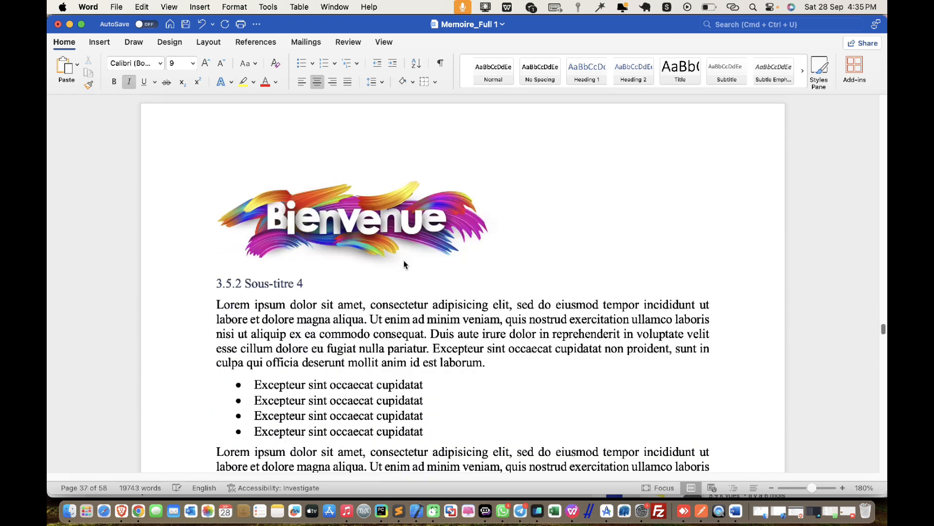
{"action": "left_click", "coordinate": [396, 241]}
{"action": "left_click", "coordinate": [317, 81]}
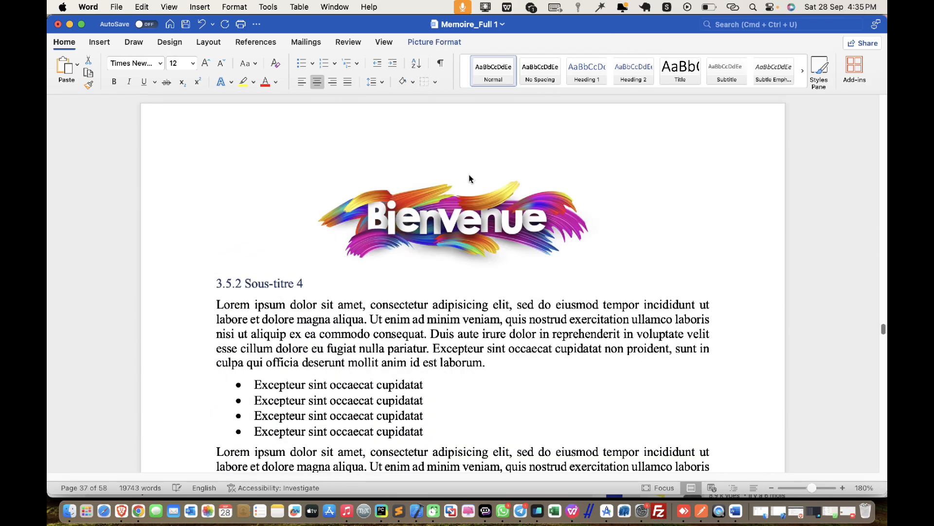
{"action": "right_click", "coordinate": [425, 226]}
{"action": "left_click", "coordinate": [490, 351]}
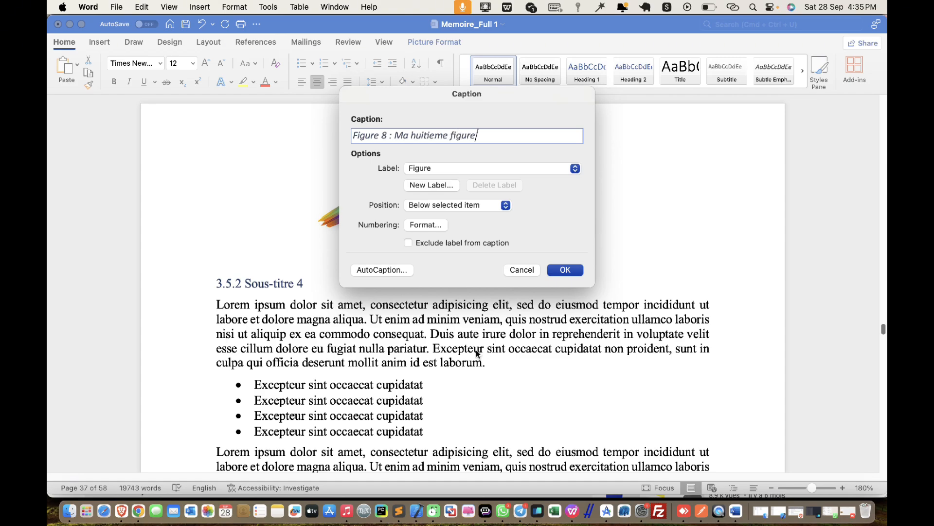
{"action": "left_click", "coordinate": [582, 272]}
- Center the methods table picture above chapter 3's Conclusion and insert the caption "Figure 9 : Ma neuvieme figure" below it
{"action": "scroll", "coordinate": [553, 265], "scroll_direction": "down", "scroll_amount": 10}
{"action": "scroll", "coordinate": [553, 265], "scroll_direction": "down", "scroll_amount": 15}
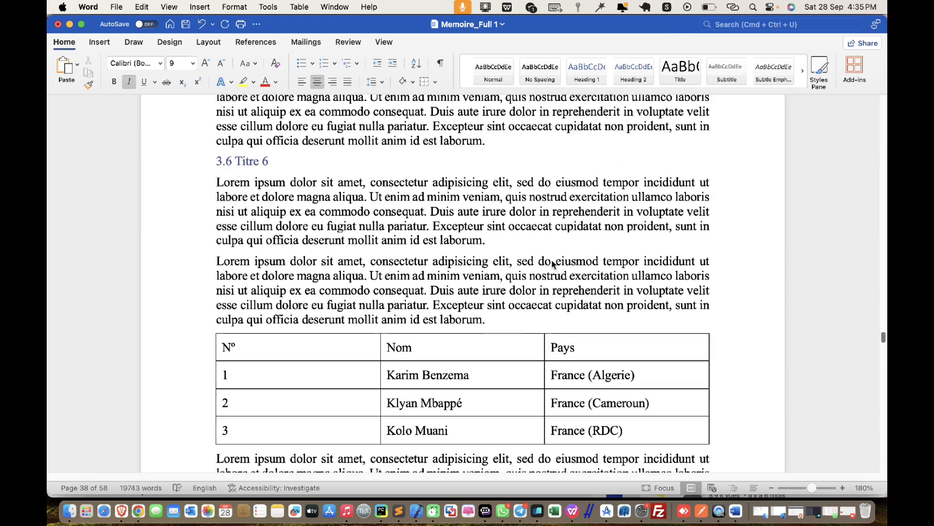
{"action": "scroll", "coordinate": [553, 265], "scroll_direction": "down", "scroll_amount": 15}
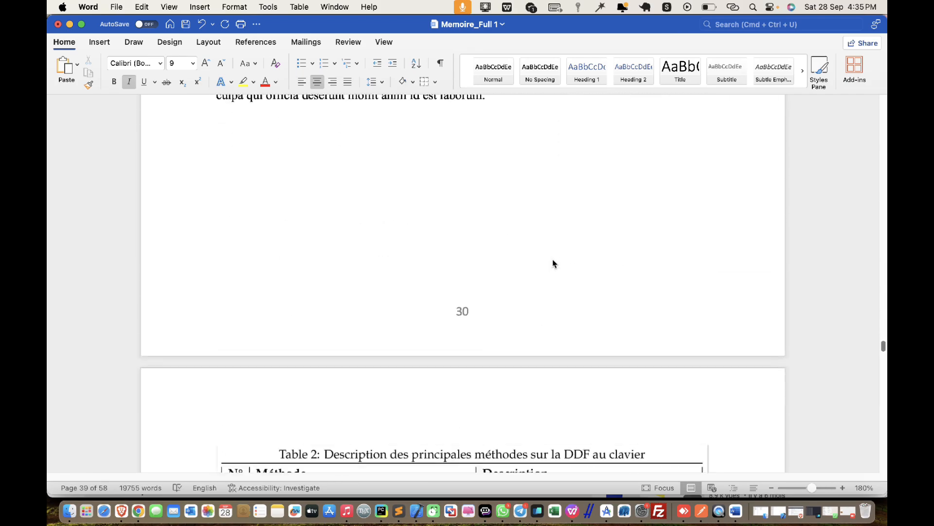
{"action": "right_click", "coordinate": [507, 276]}
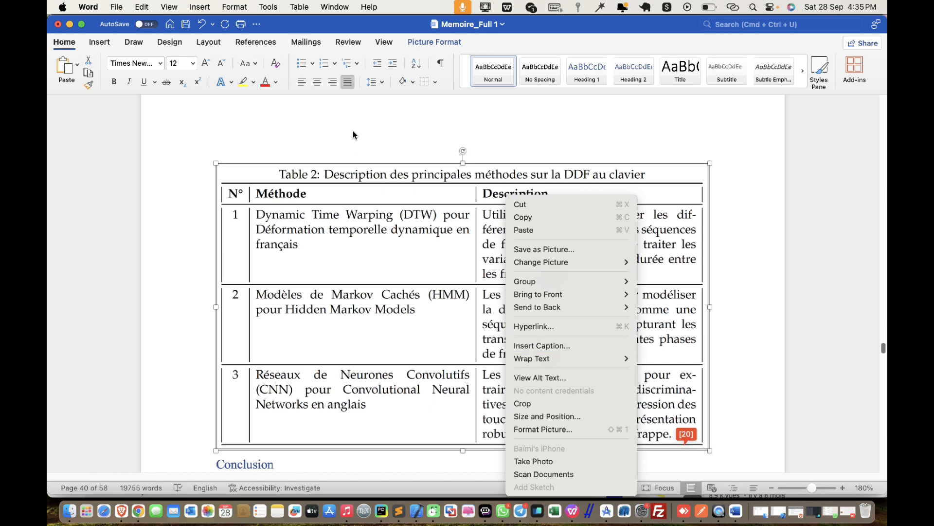
{"action": "left_click", "coordinate": [314, 80]}
{"action": "right_click", "coordinate": [563, 329]}
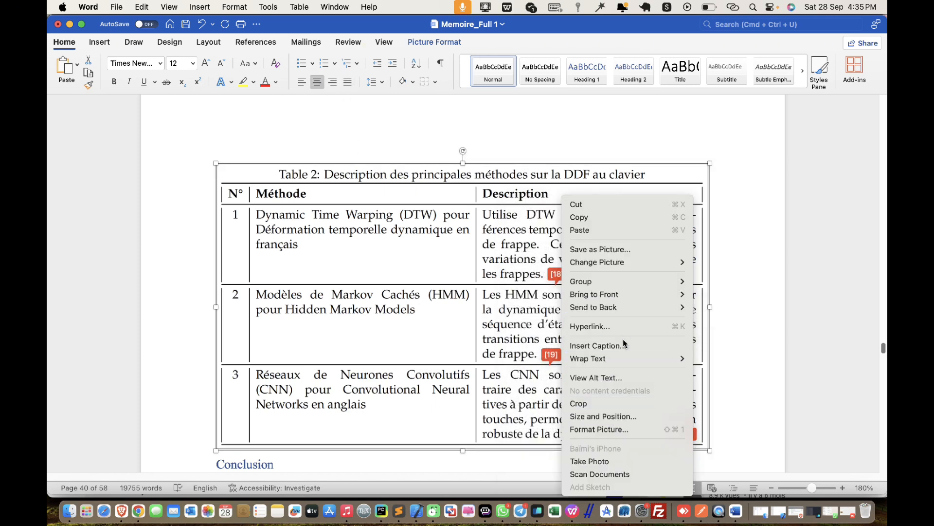
{"action": "left_click", "coordinate": [602, 347]}
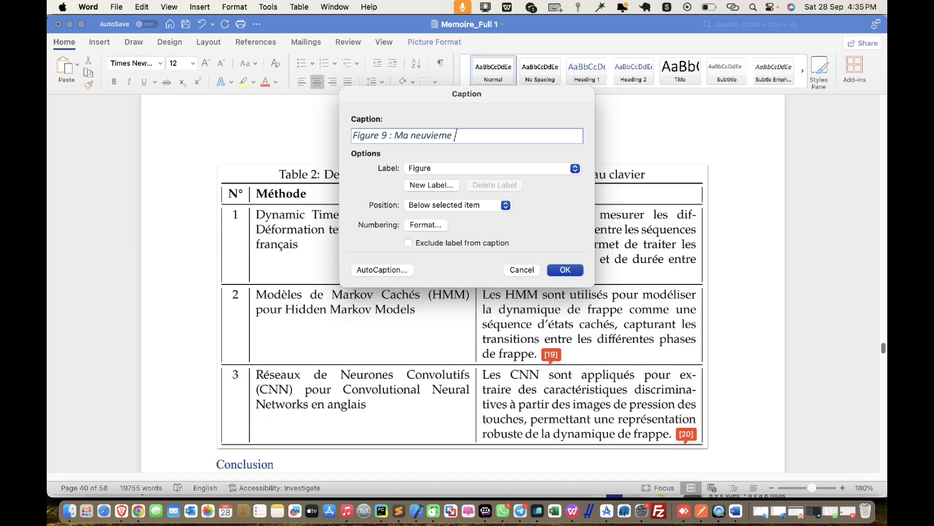
{"action": "key", "text": "Return"}
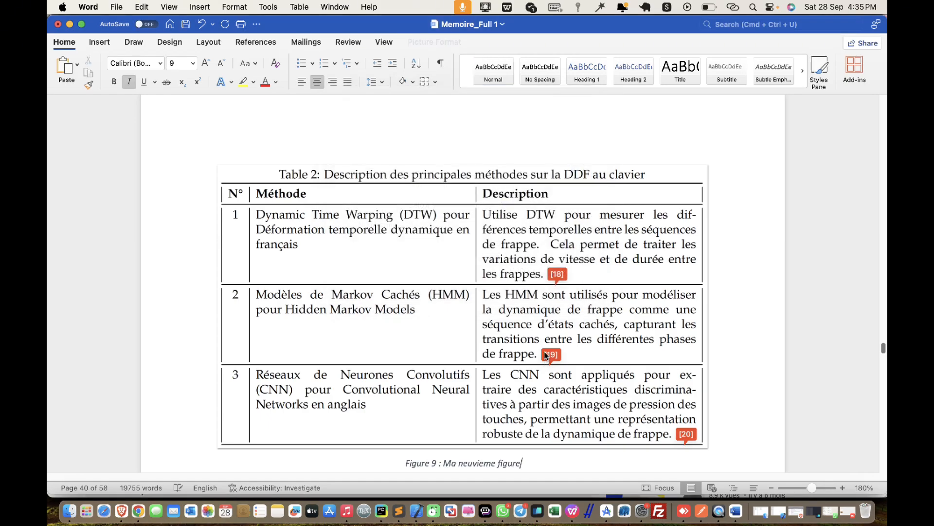
- Center the plagiarism score pie chart picture in chapter 4
{"action": "scroll", "coordinate": [489, 322], "scroll_direction": "down", "scroll_amount": 10}
{"action": "scroll", "coordinate": [489, 323], "scroll_direction": "down", "scroll_amount": 15}
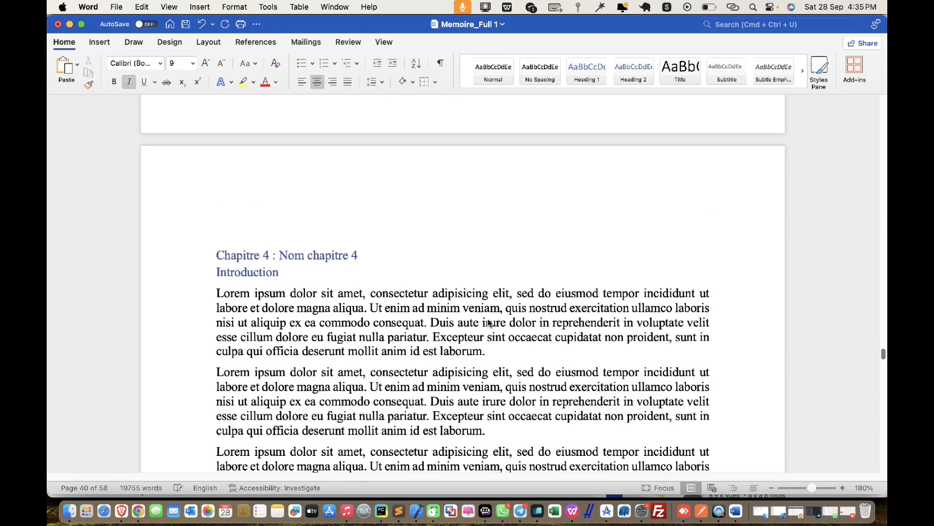
{"action": "scroll", "coordinate": [488, 320], "scroll_direction": "down", "scroll_amount": 15}
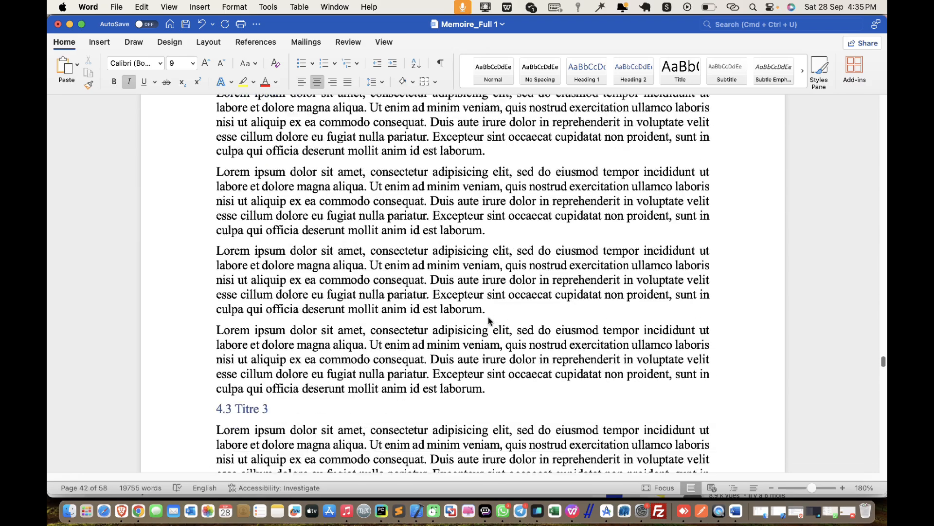
{"action": "scroll", "coordinate": [489, 320], "scroll_direction": "down", "scroll_amount": 15}
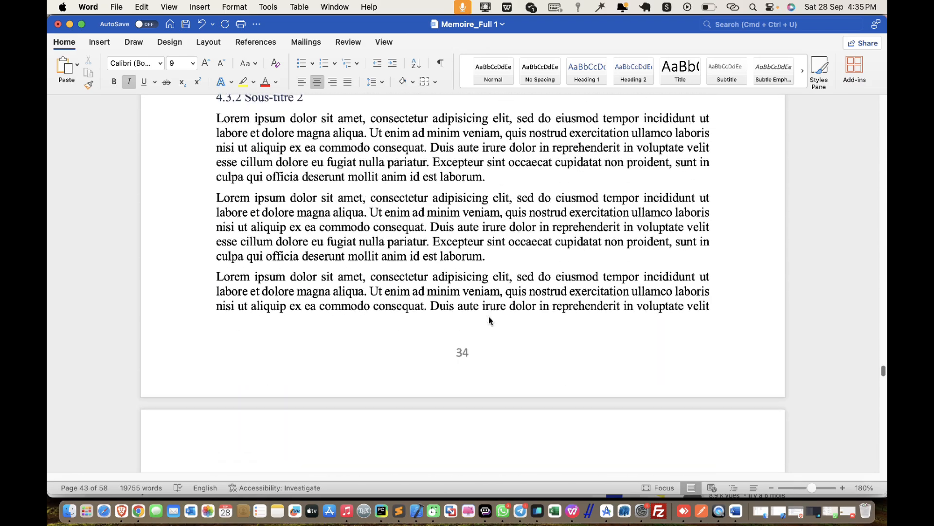
{"action": "scroll", "coordinate": [489, 320], "scroll_direction": "down", "scroll_amount": 12}
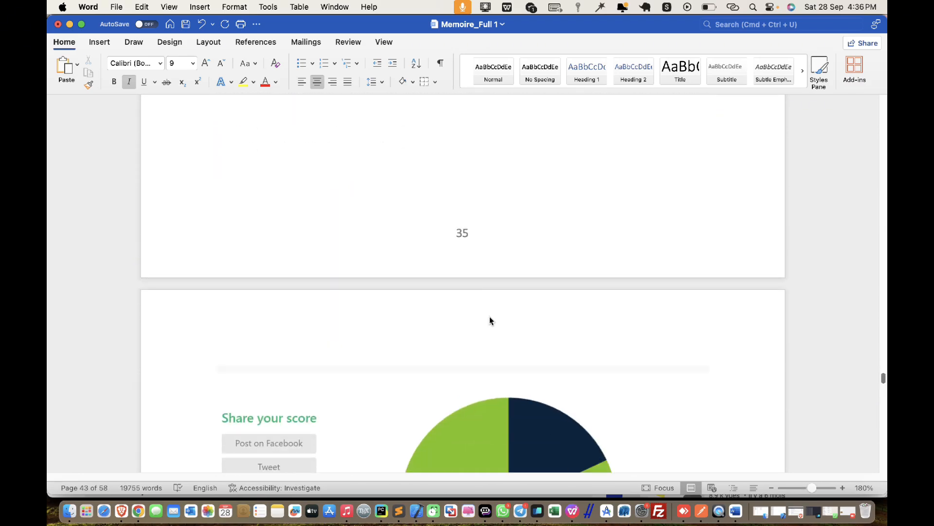
{"action": "left_click", "coordinate": [372, 188]}
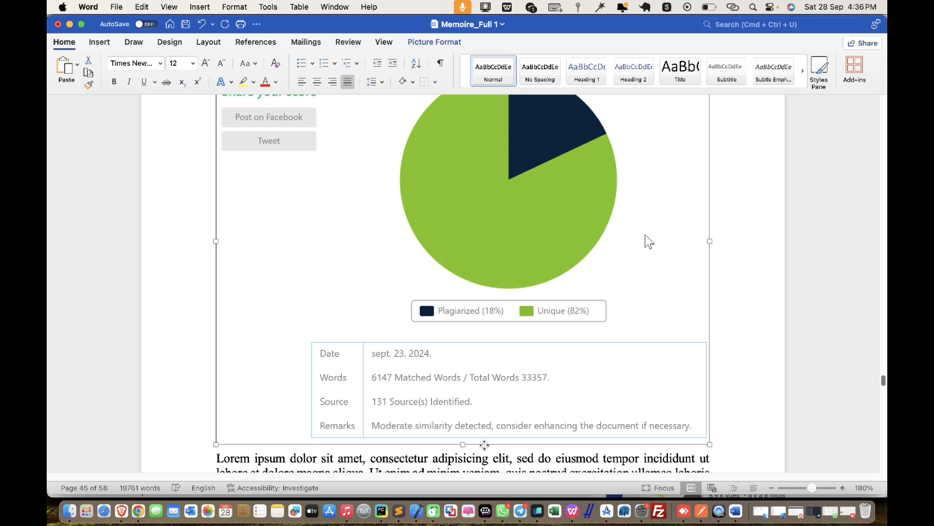
{"action": "left_click", "coordinate": [205, 449]}
{"action": "left_click", "coordinate": [219, 444]}
{"action": "left_click_drag", "start_coordinate": [237, 427], "coordinate": [315, 351]}
{"action": "scroll", "coordinate": [453, 323], "scroll_direction": "up", "scroll_amount": 5}
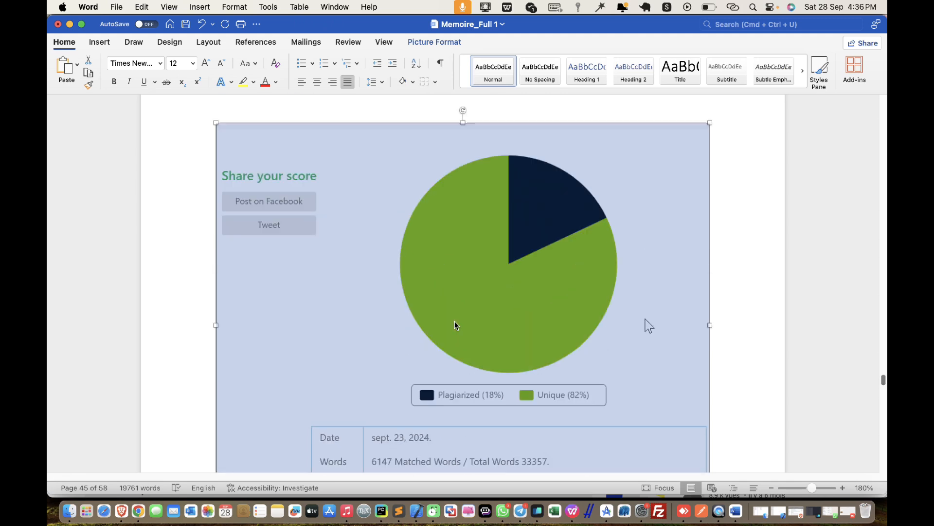
{"action": "left_click", "coordinate": [316, 81]}
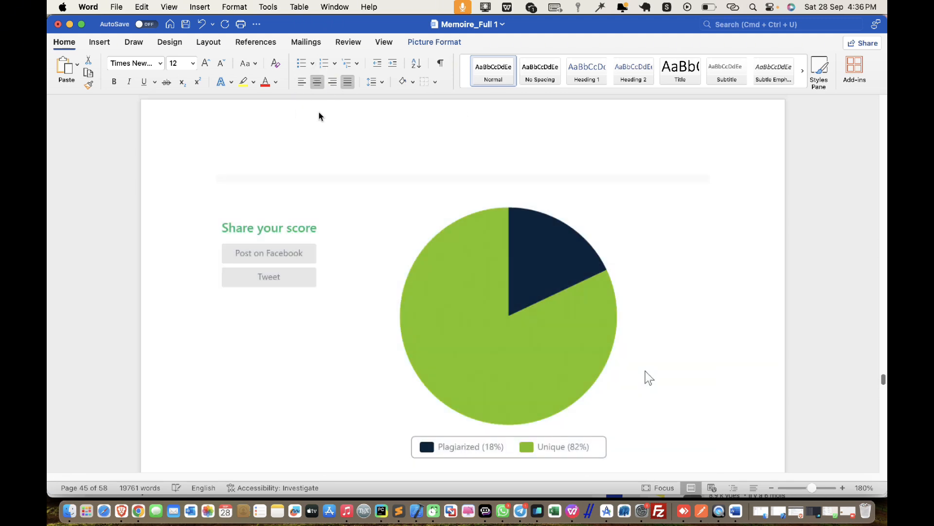
- Insert the caption "Figure 10 : Dixieme figure" below the pie chart picture in chapter 4
{"action": "right_click", "coordinate": [395, 286]}
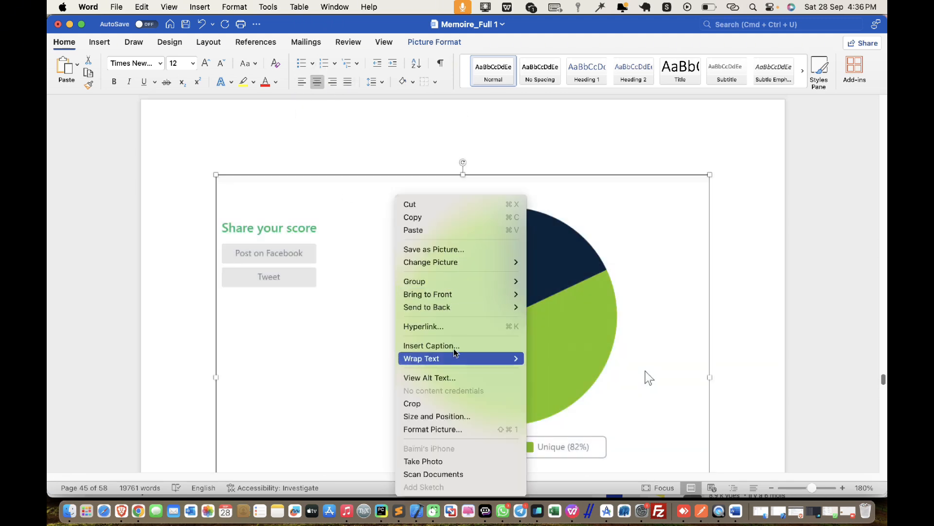
{"action": "left_click", "coordinate": [446, 346]}
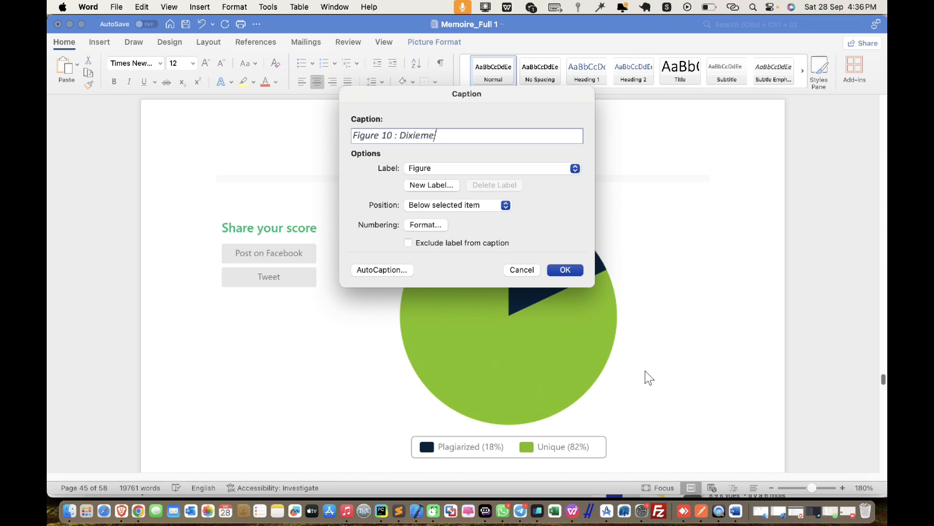
{"action": "type", "text": ": Dixieme figure"}
{"action": "key", "text": "Return"}
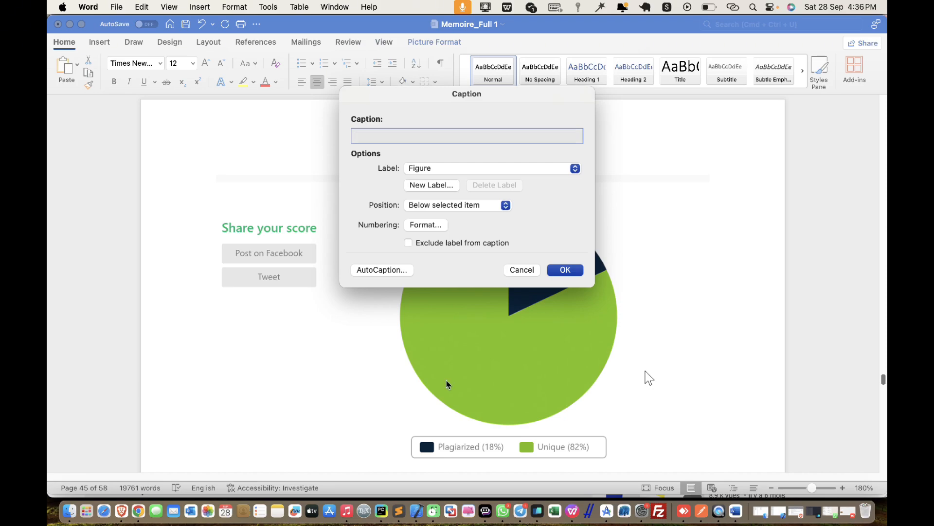
- Center the "Bienvenue" picture above heading 4.5.2 Sous-titre 4 and insert the caption "Figure 11 : Ma onzieme figure" below it
{"action": "scroll", "coordinate": [501, 330], "scroll_direction": "down", "scroll_amount": 10}
{"action": "scroll", "coordinate": [518, 322], "scroll_direction": "down", "scroll_amount": 15}
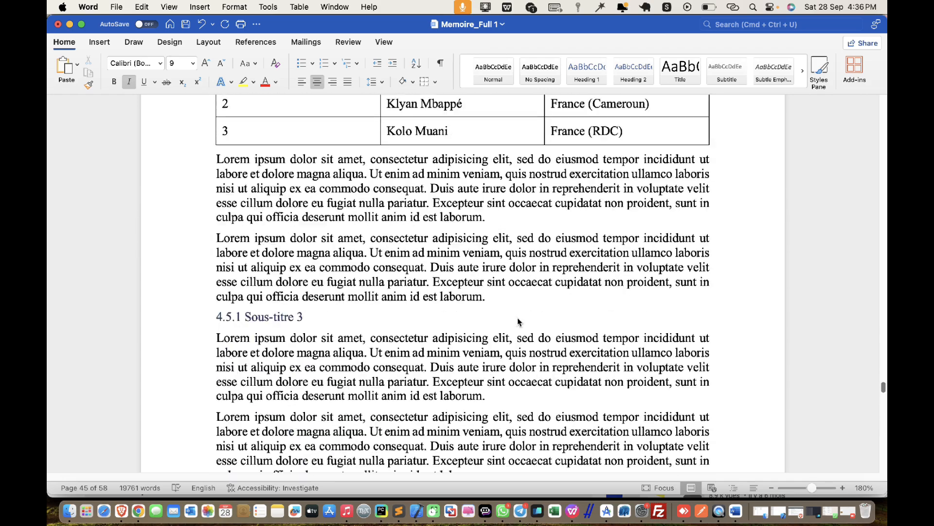
{"action": "scroll", "coordinate": [518, 319], "scroll_direction": "up", "scroll_amount": 3}
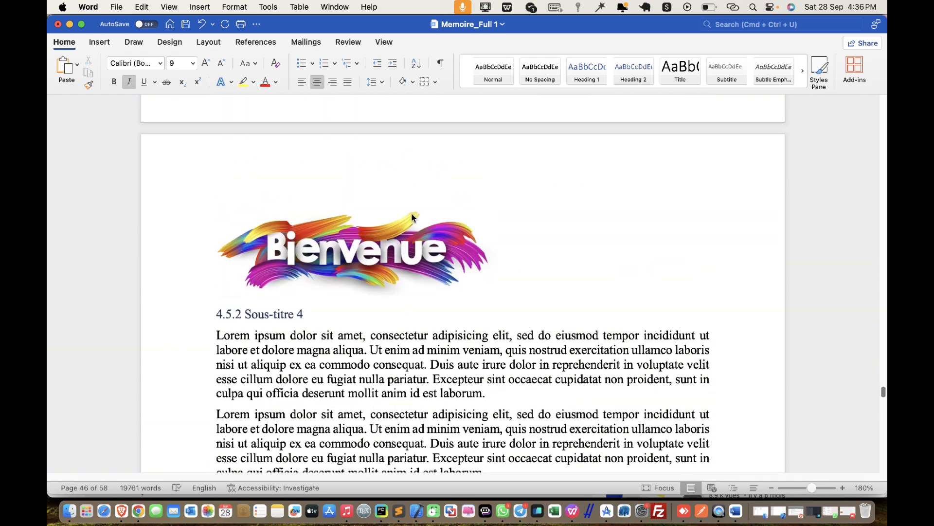
{"action": "left_click", "coordinate": [373, 246]}
{"action": "left_click", "coordinate": [317, 81]}
{"action": "right_click", "coordinate": [445, 223]}
{"action": "left_click", "coordinate": [418, 256]}
{"action": "right_click", "coordinate": [420, 255]}
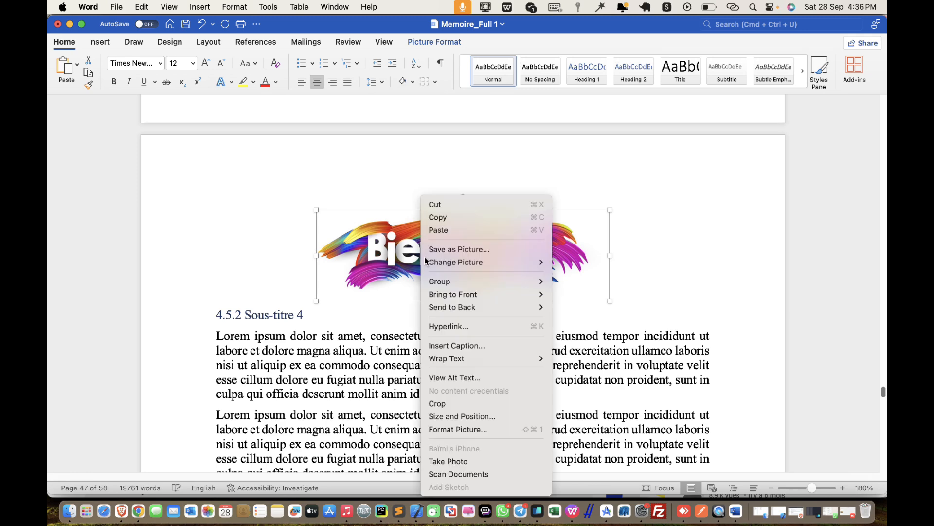
{"action": "left_click", "coordinate": [468, 346]}
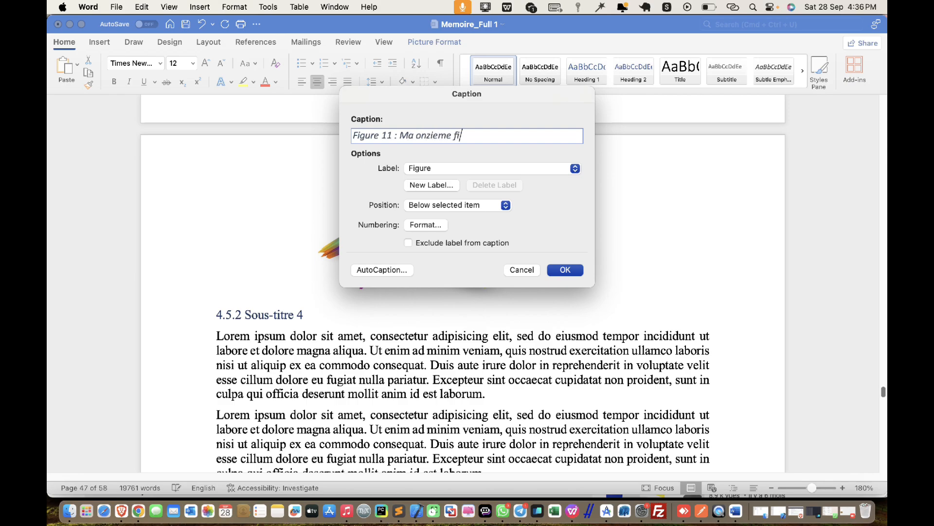
{"action": "key", "text": "Return"}
- Center the methods table picture that follows section 4.7 Titre 7 in chapter 4
{"action": "scroll", "coordinate": [497, 339], "scroll_direction": "down", "scroll_amount": 10}
{"action": "scroll", "coordinate": [497, 340], "scroll_direction": "down", "scroll_amount": 15}
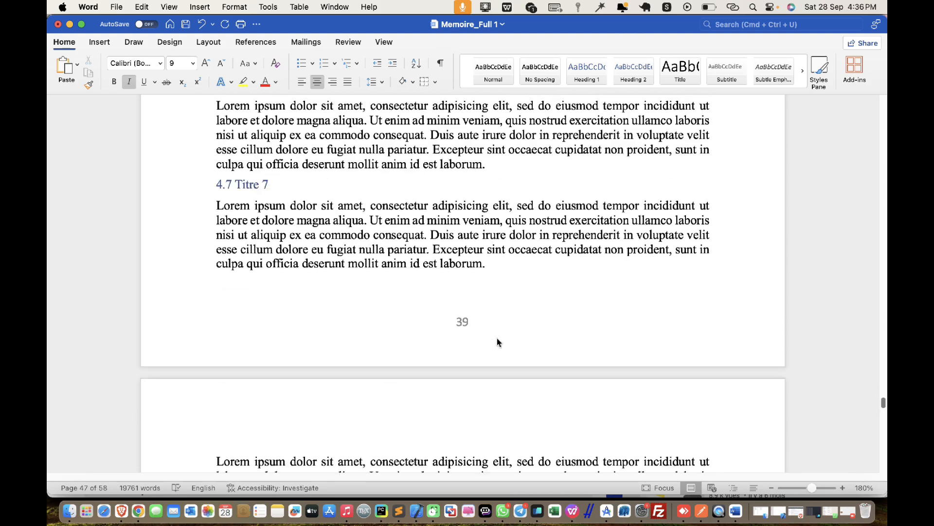
{"action": "scroll", "coordinate": [499, 341], "scroll_direction": "down", "scroll_amount": 5}
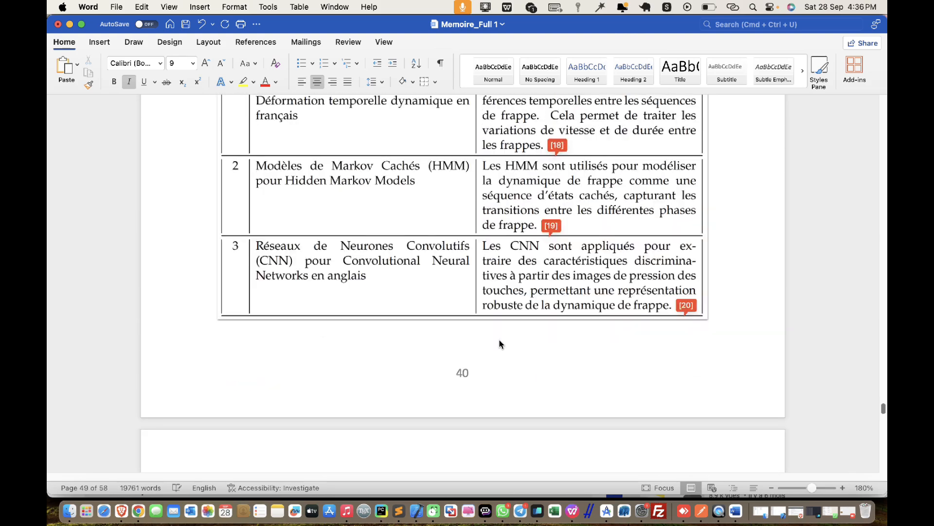
{"action": "scroll", "coordinate": [500, 344], "scroll_direction": "up", "scroll_amount": 4}
{"action": "left_click", "coordinate": [444, 304]}
{"action": "right_click", "coordinate": [444, 304]}
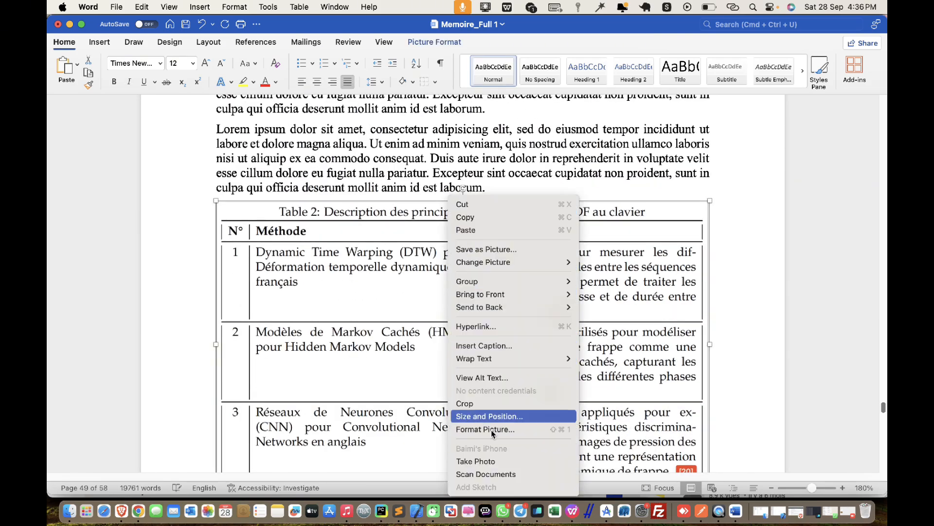
{"action": "left_click", "coordinate": [317, 81]}
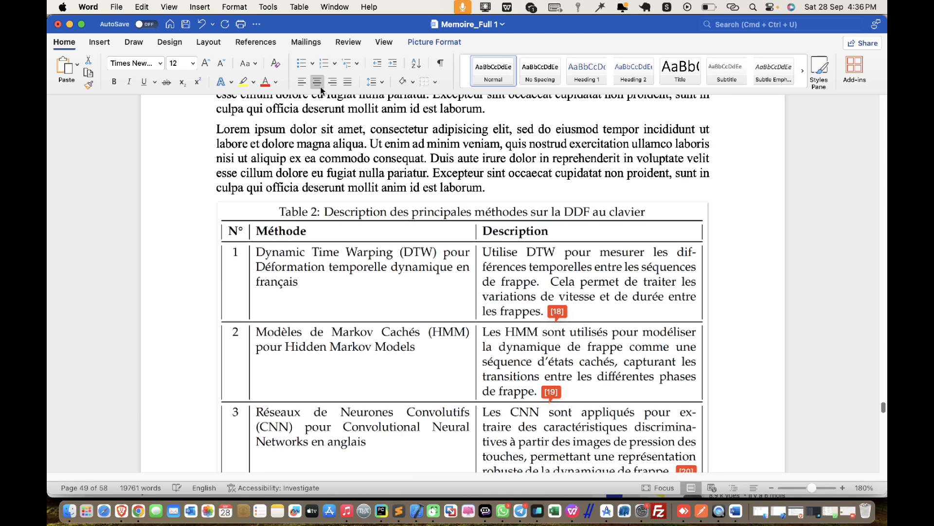
- Insert the caption "Figure 12 : Ma douxieme figure" below the methods table picture in chapter 4 and save the document
{"action": "right_click", "coordinate": [442, 292]}
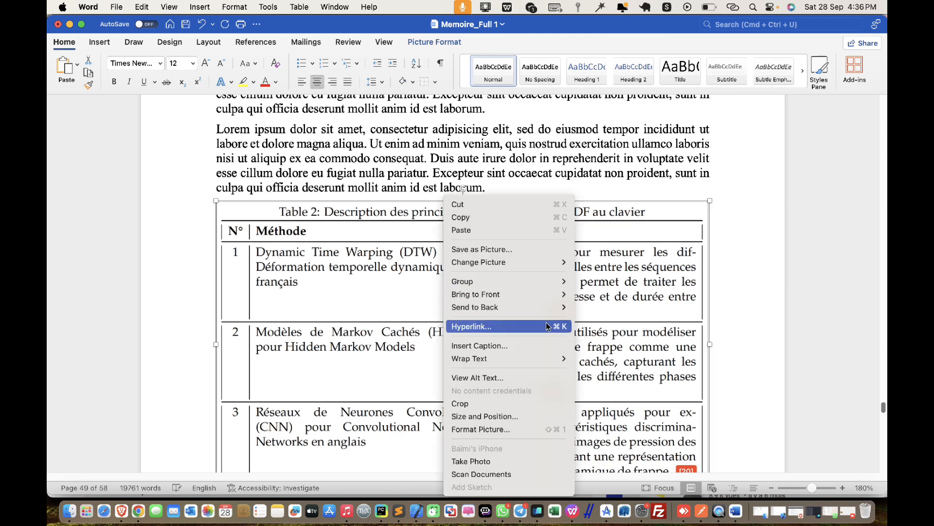
{"action": "left_click", "coordinate": [506, 347]}
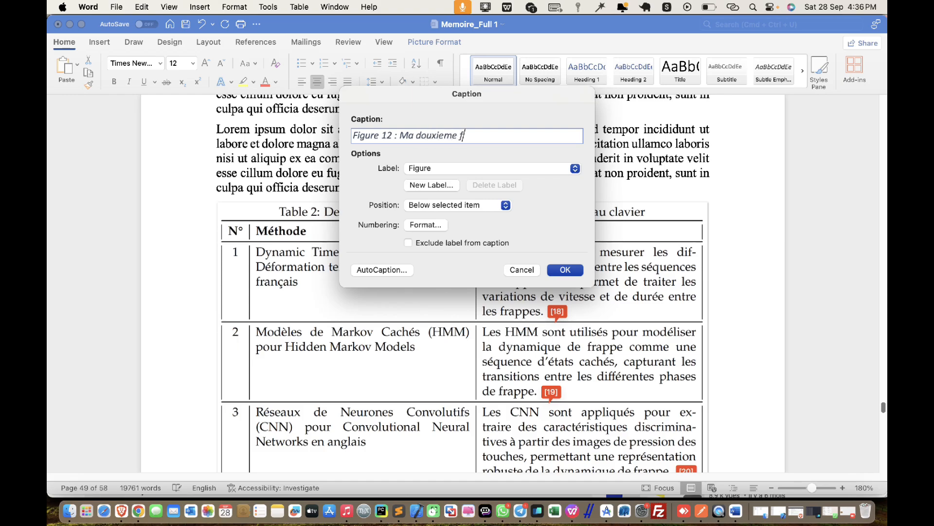
{"action": "key", "text": "Return"}
{"action": "scroll", "coordinate": [479, 261], "scroll_direction": "down", "scroll_amount": 10}
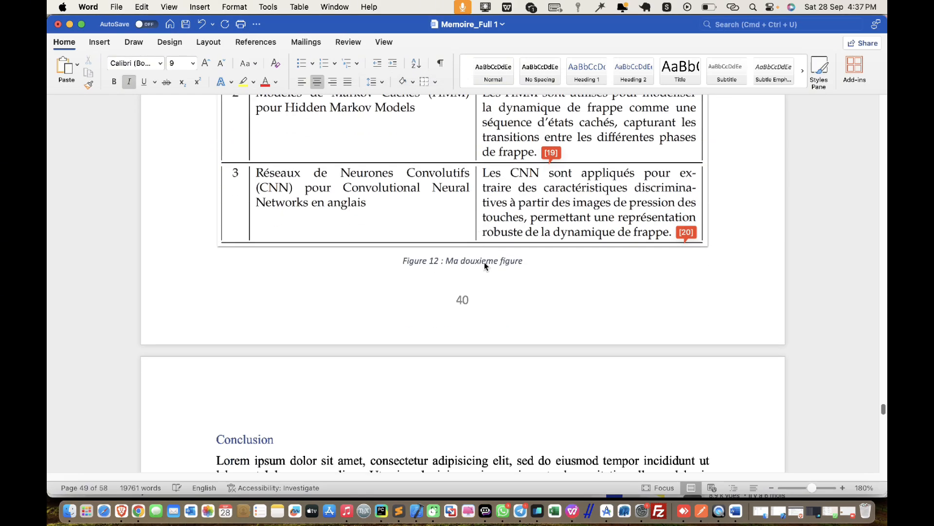
{"action": "scroll", "coordinate": [491, 271], "scroll_direction": "down", "scroll_amount": 10}
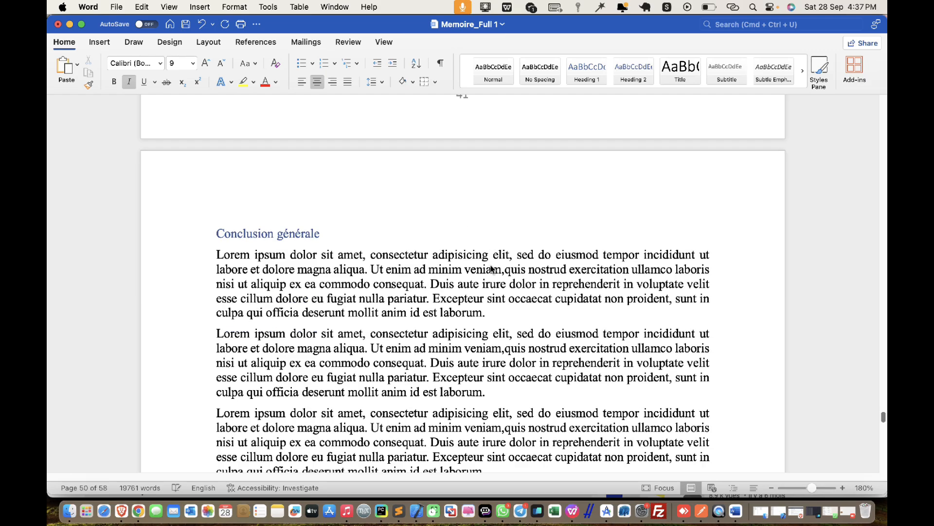
{"action": "scroll", "coordinate": [491, 268], "scroll_direction": "down", "scroll_amount": 10}
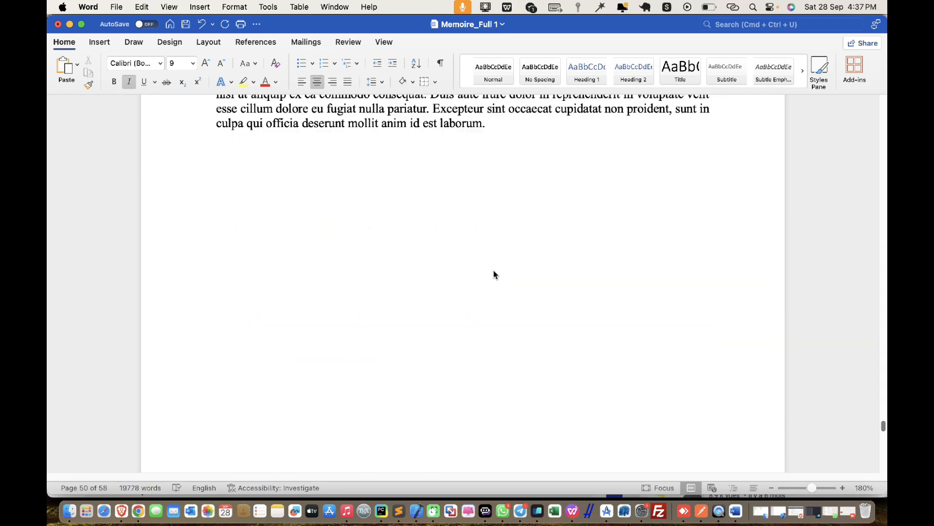
{"action": "scroll", "coordinate": [496, 271], "scroll_direction": "down", "scroll_amount": 10}
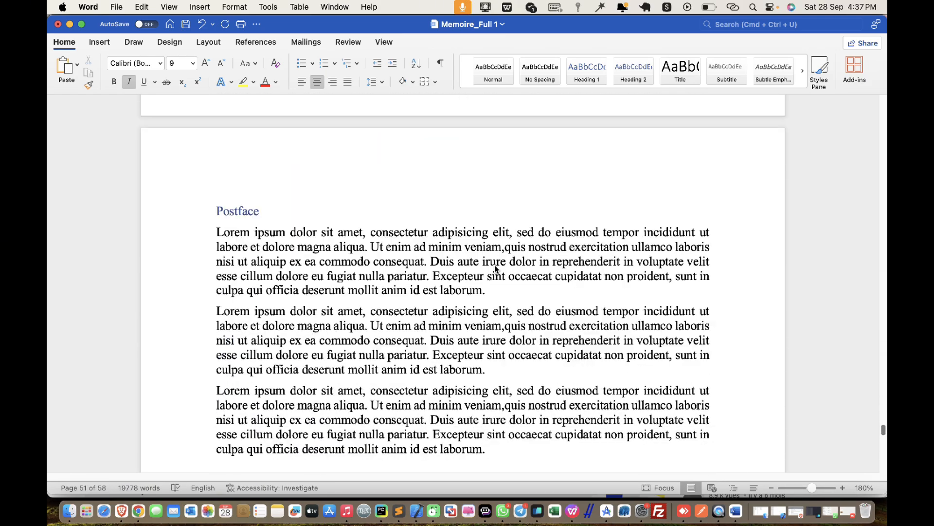
{"action": "key", "text": "super+s"}
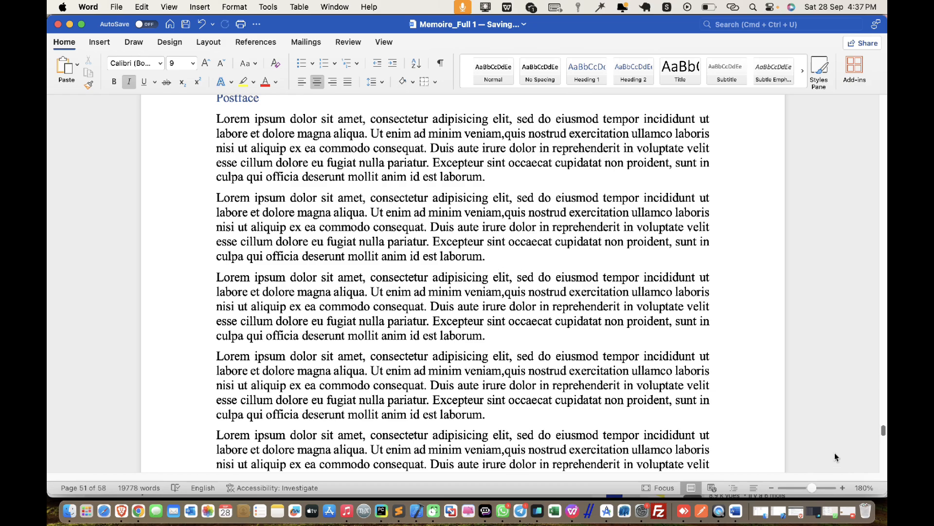
- Add an empty line below the "Liste des figures" heading in the front matter
{"action": "left_click_drag", "start_coordinate": [884, 433], "coordinate": [872, 109]}
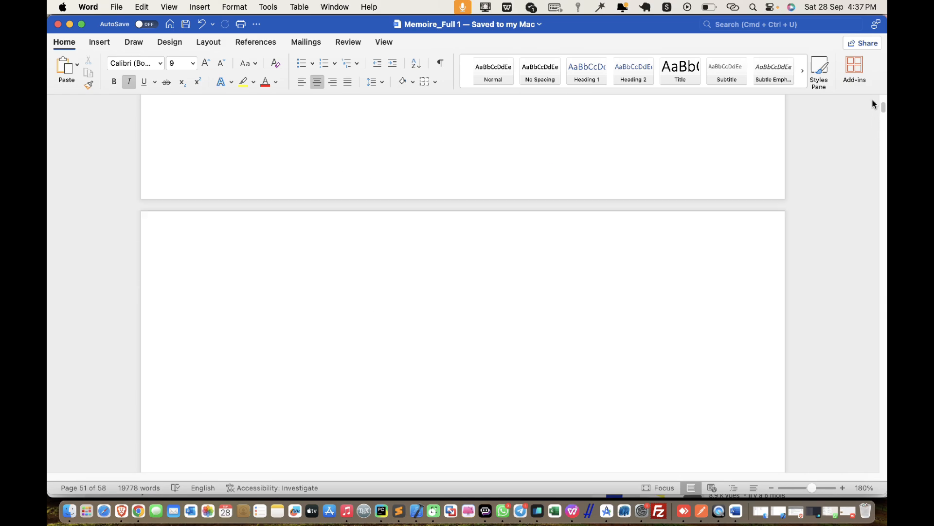
{"action": "scroll", "coordinate": [488, 290], "scroll_direction": "down", "scroll_amount": 15}
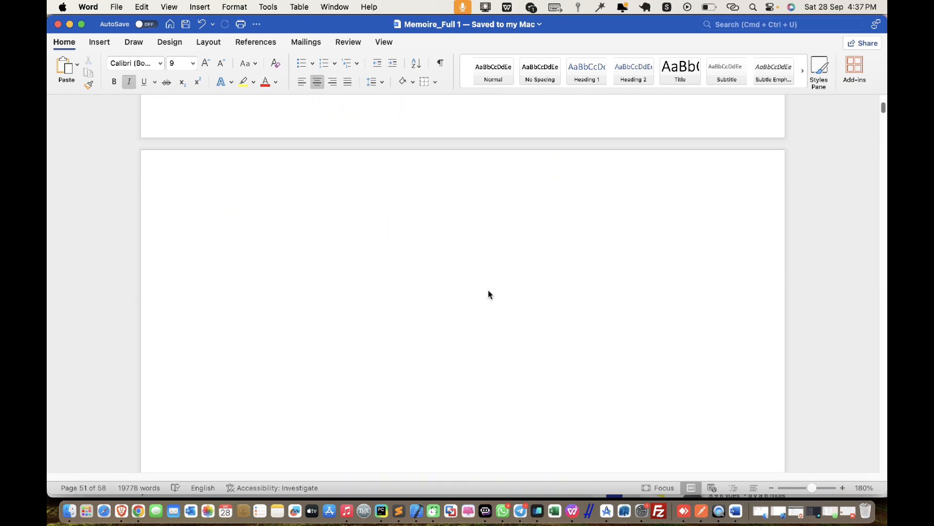
{"action": "scroll", "coordinate": [489, 290], "scroll_direction": "down", "scroll_amount": 15}
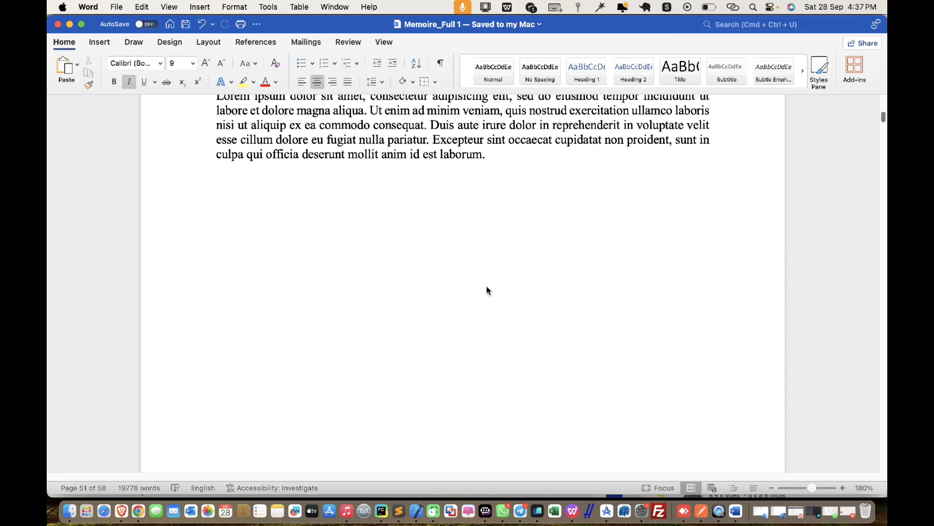
{"action": "scroll", "coordinate": [487, 288], "scroll_direction": "down", "scroll_amount": 15}
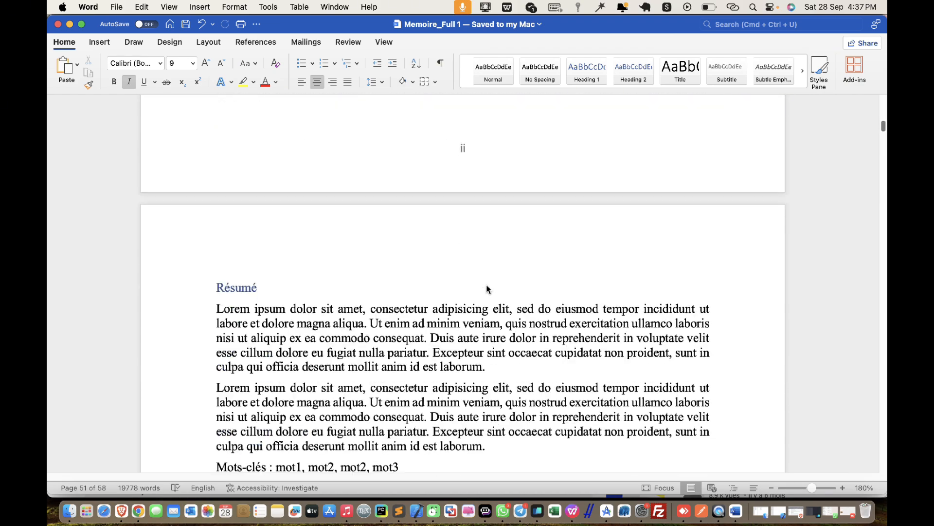
{"action": "scroll", "coordinate": [488, 287], "scroll_direction": "down", "scroll_amount": 15}
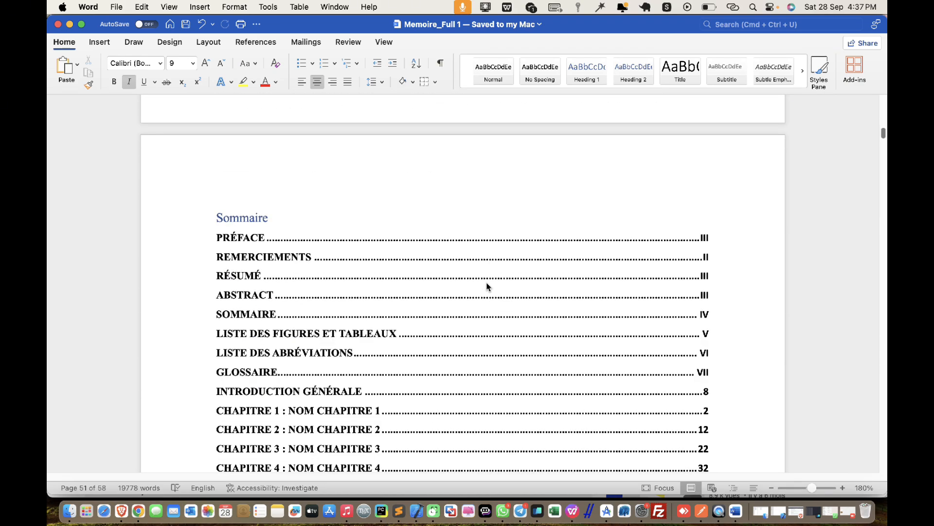
{"action": "scroll", "coordinate": [487, 285], "scroll_direction": "up", "scroll_amount": 3}
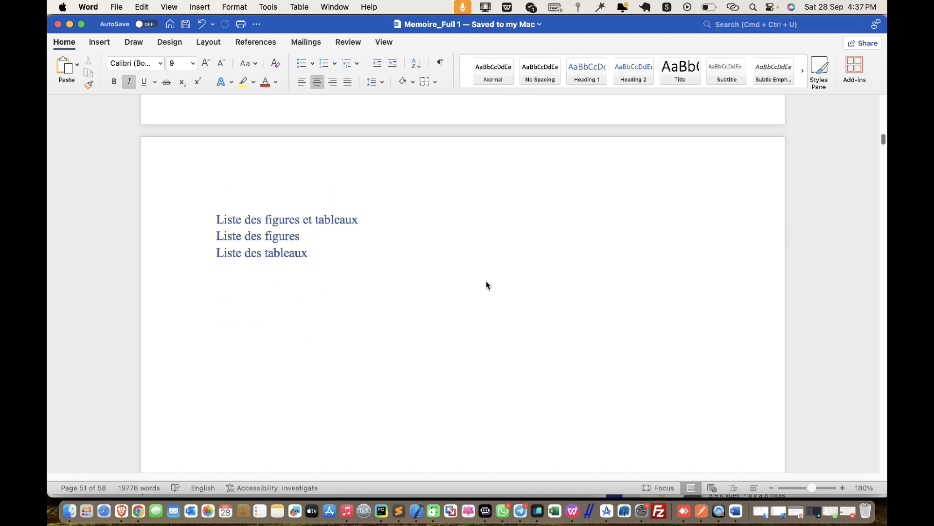
{"action": "left_click", "coordinate": [335, 241]}
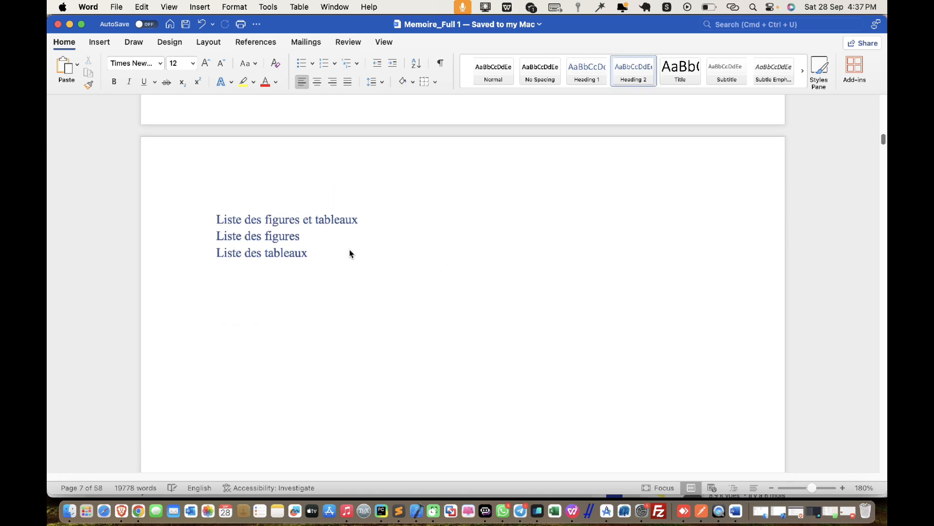
{"action": "key", "text": "Return"}
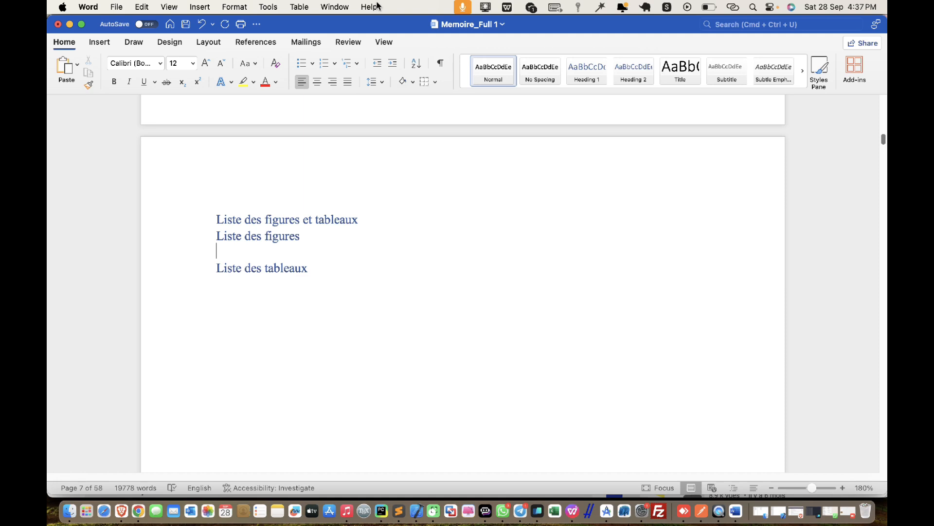
- Insert a table of figures for the Figure caption label in the Formal format under "Liste des figures" and save the document
{"action": "left_click", "coordinate": [258, 44]}
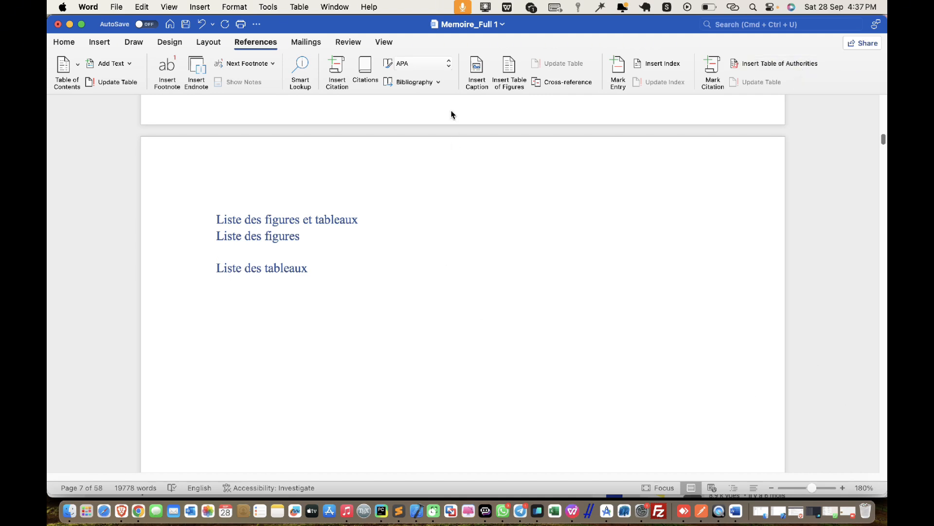
{"action": "left_click", "coordinate": [514, 73]}
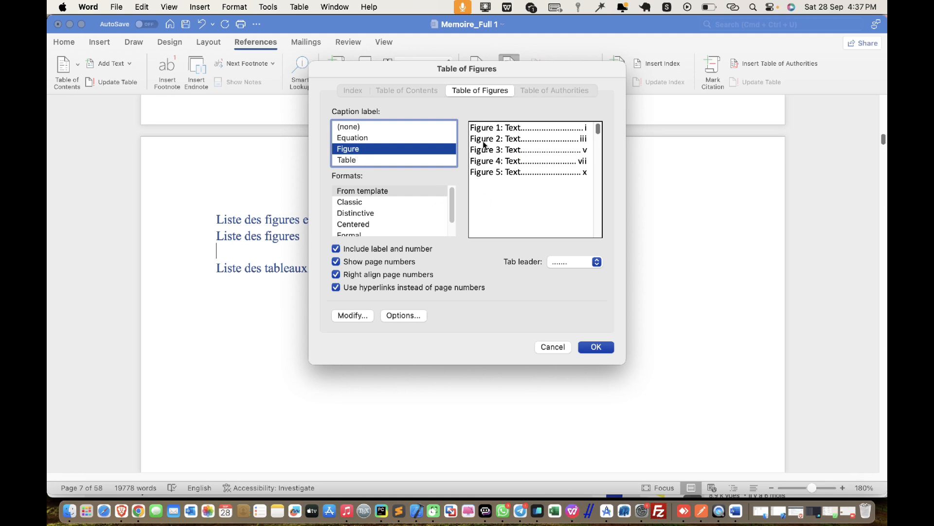
{"action": "scroll", "coordinate": [384, 222], "scroll_direction": "down", "scroll_amount": 1}
{"action": "scroll", "coordinate": [383, 221], "scroll_direction": "down", "scroll_amount": 1}
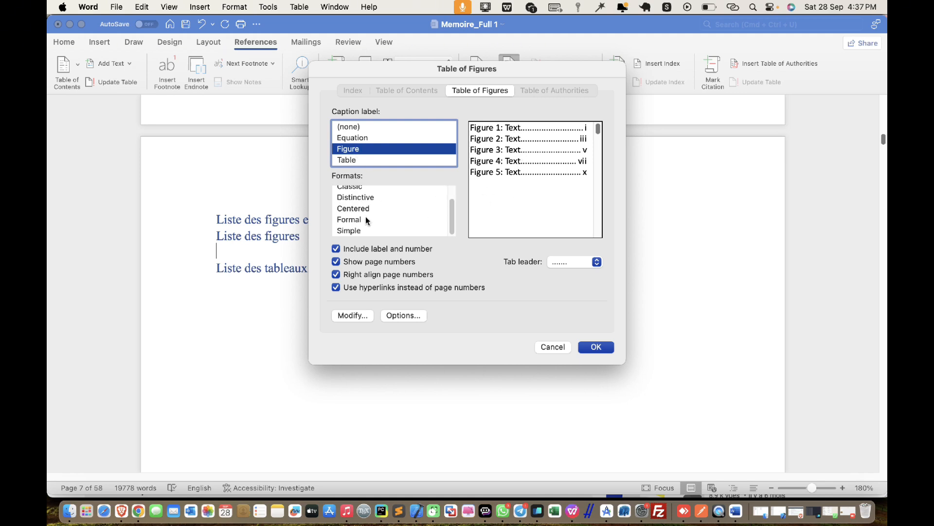
{"action": "left_click", "coordinate": [359, 222]}
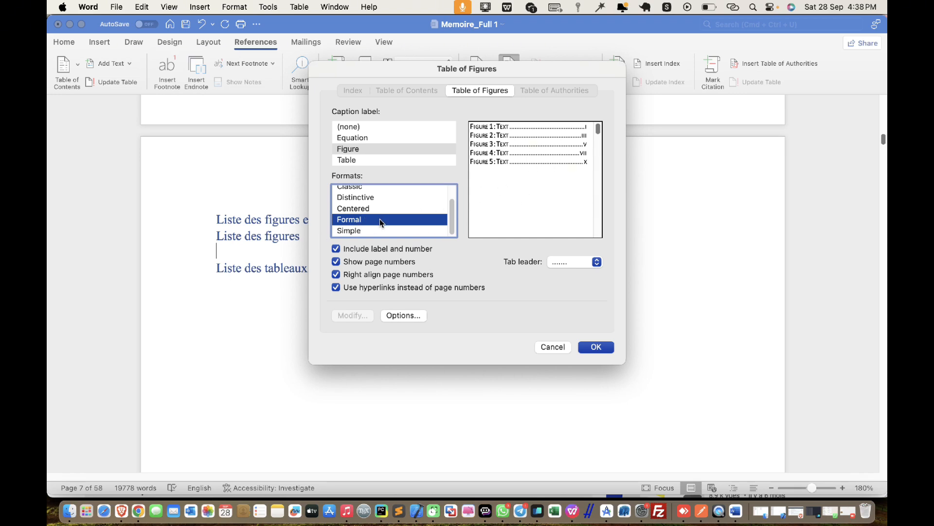
{"action": "left_click", "coordinate": [608, 347]}
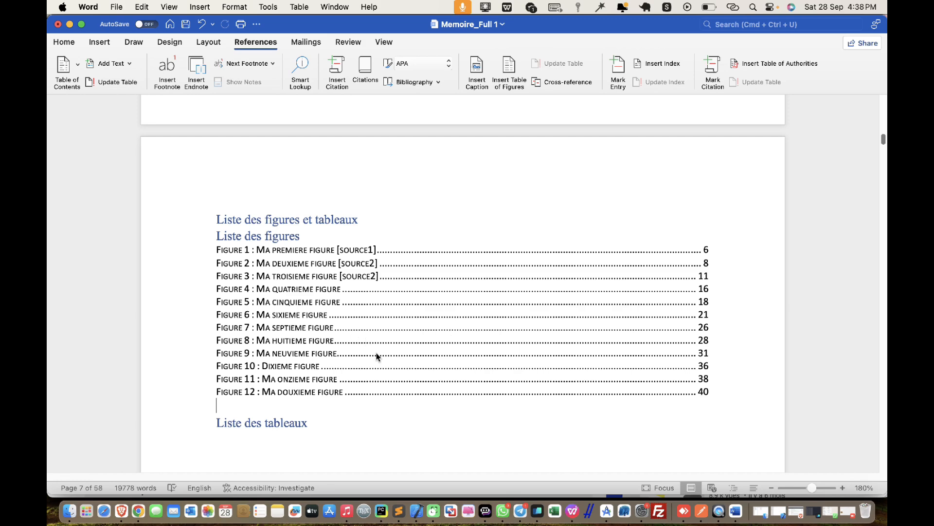
{"action": "key", "text": "super+s"}
- Remove the blank lines above the "Liste des abréviations" heading and save the document
{"action": "scroll", "coordinate": [377, 352], "scroll_direction": "down", "scroll_amount": 5}
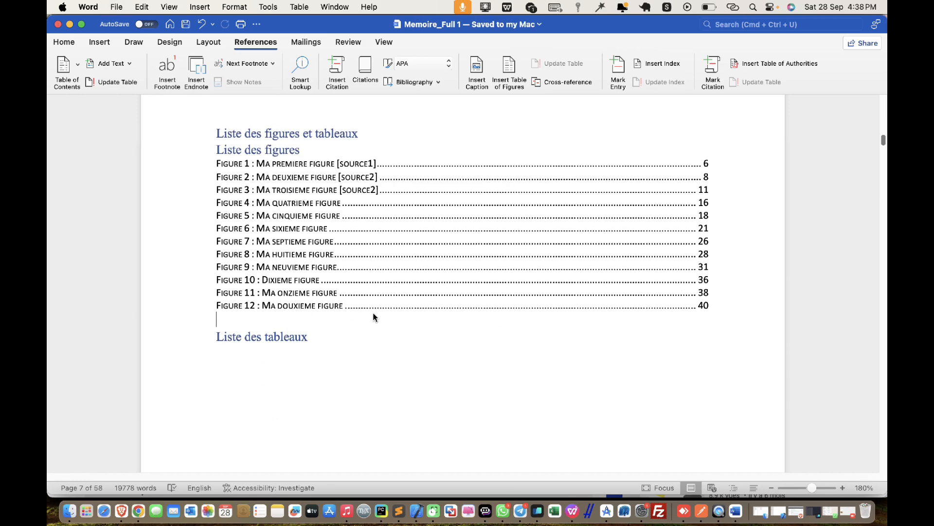
{"action": "scroll", "coordinate": [376, 307], "scroll_direction": "down", "scroll_amount": 10}
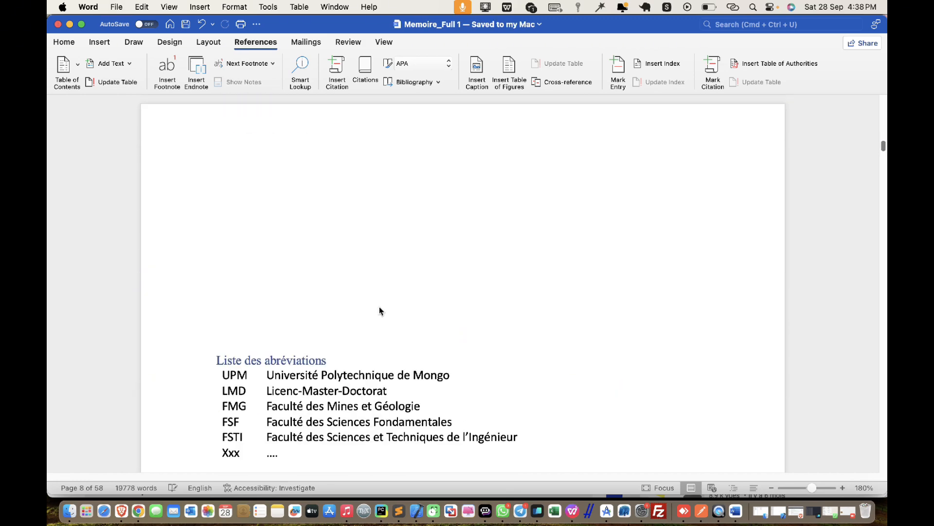
{"action": "left_click", "coordinate": [215, 333]}
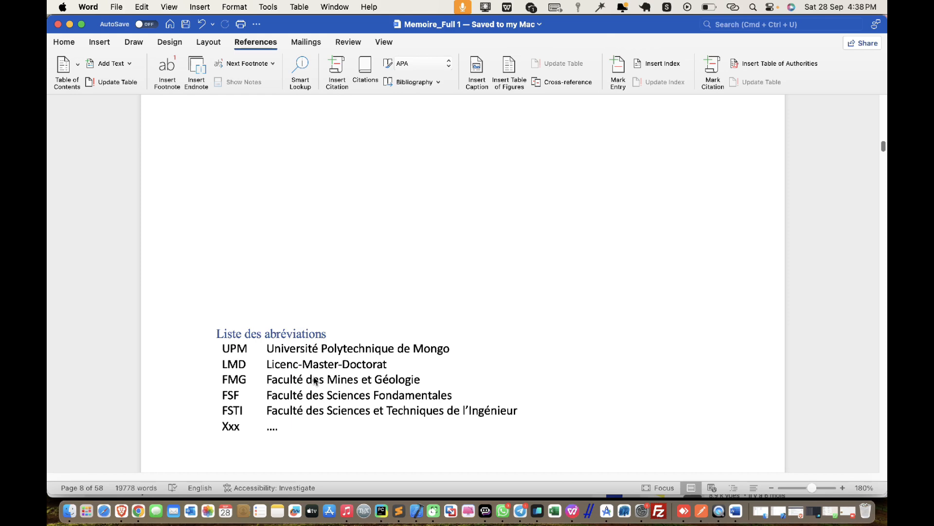
{"action": "key", "text": "BackSpace"}
{"action": "key", "text": "BackSpace"}
{"action": "key", "text": "BackSpace"}
{"action": "key", "text": "super+z"}
{"action": "key", "text": "super+z"}
{"action": "key", "text": "super+z"}
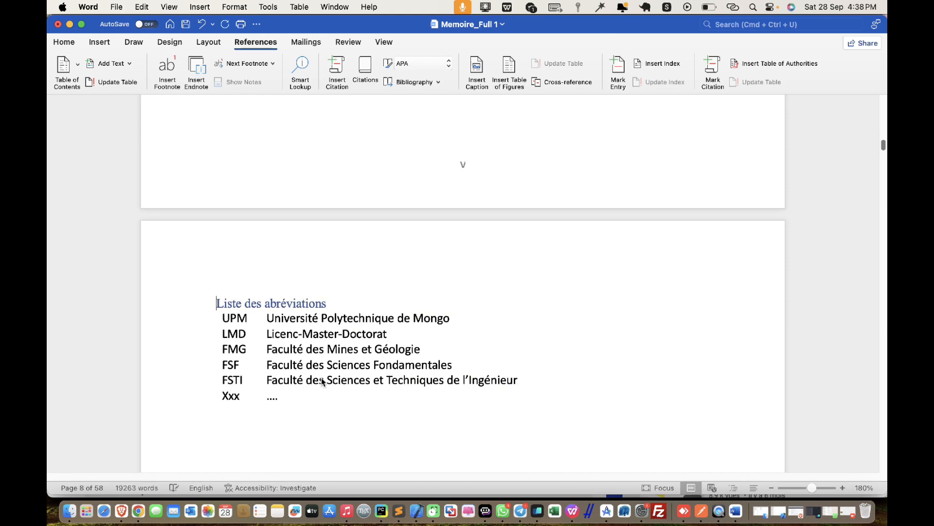
{"action": "key", "text": "super+s"}
- Centre the cell contents of the Nº, Nom and Pays table in section 1.5 both horizontally and vertically
{"action": "scroll", "coordinate": [341, 360], "scroll_direction": "down", "scroll_amount": 15}
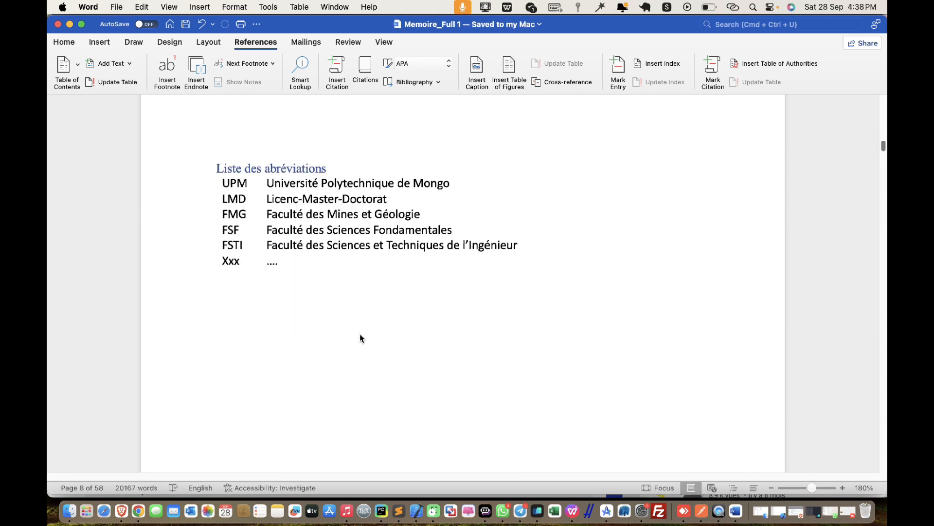
{"action": "scroll", "coordinate": [385, 277], "scroll_direction": "down", "scroll_amount": 20}
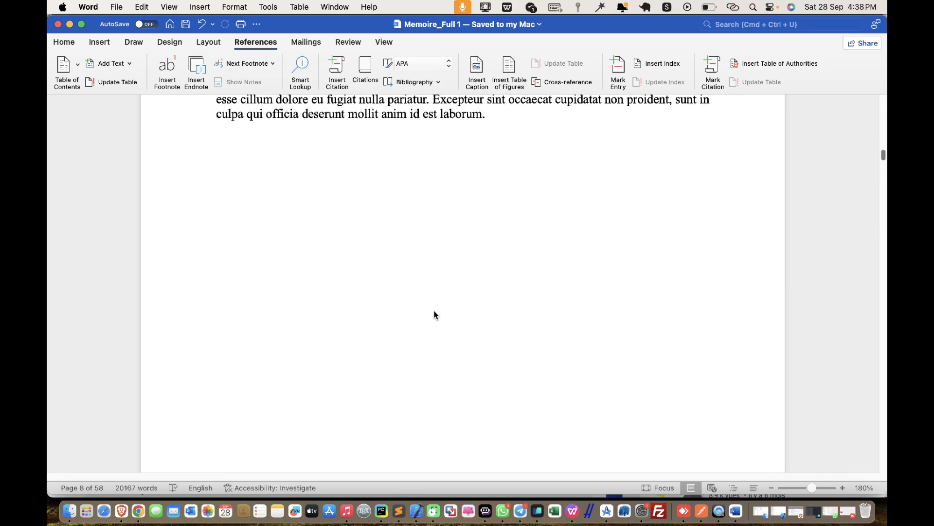
{"action": "scroll", "coordinate": [438, 305], "scroll_direction": "down", "scroll_amount": 20}
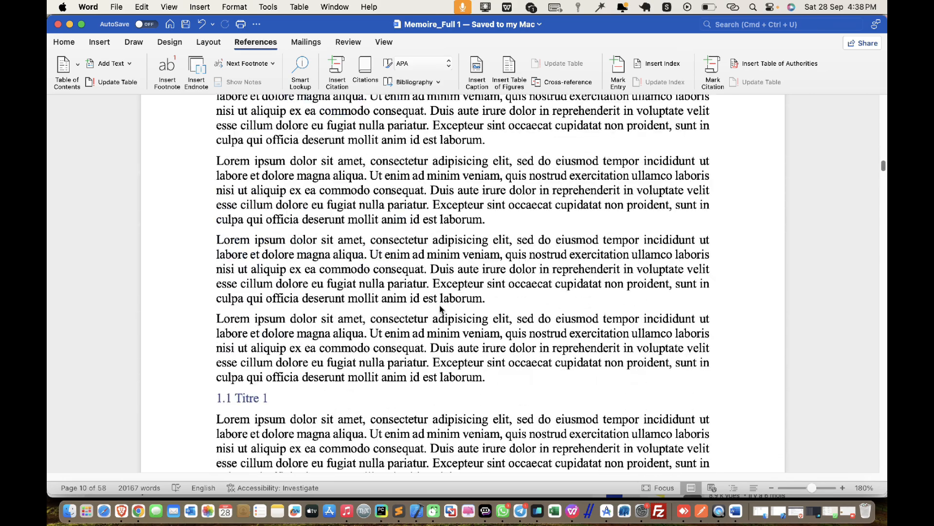
{"action": "scroll", "coordinate": [450, 302], "scroll_direction": "down", "scroll_amount": 20}
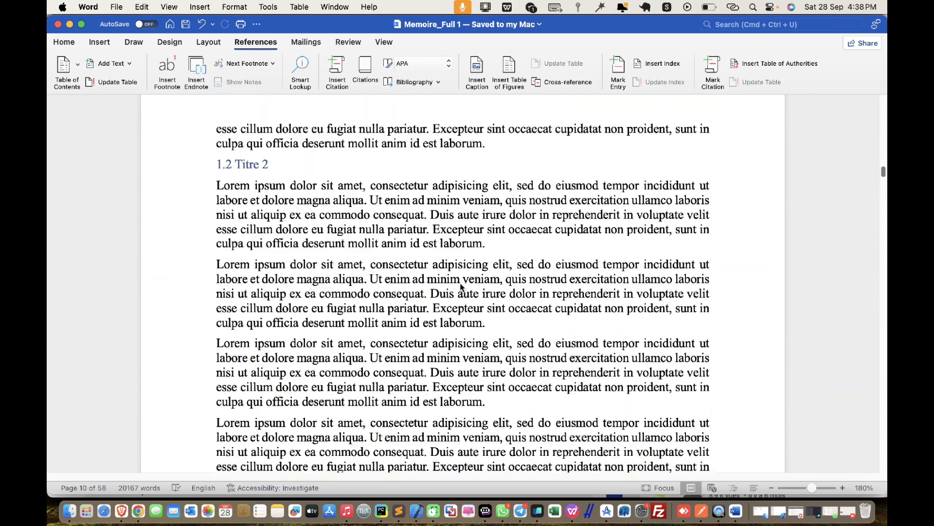
{"action": "scroll", "coordinate": [470, 282], "scroll_direction": "down", "scroll_amount": 20}
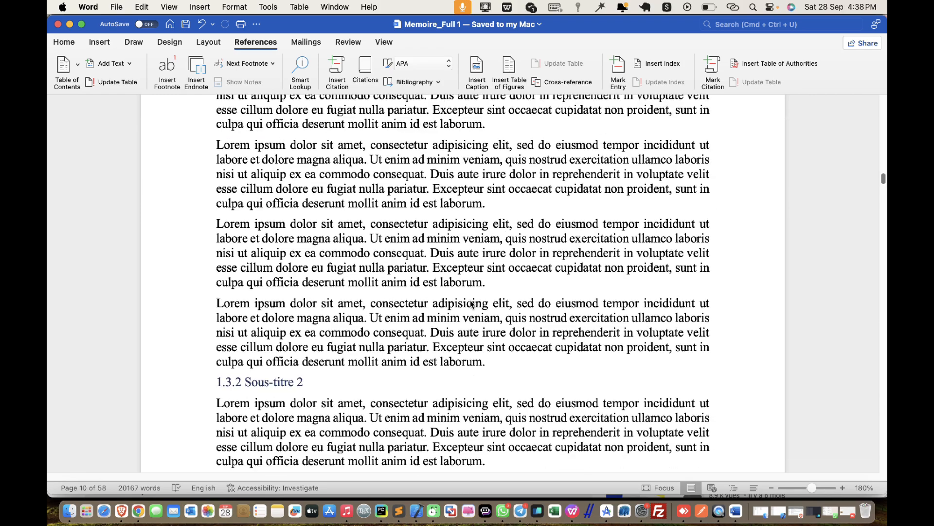
{"action": "scroll", "coordinate": [476, 296], "scroll_direction": "down", "scroll_amount": 20}
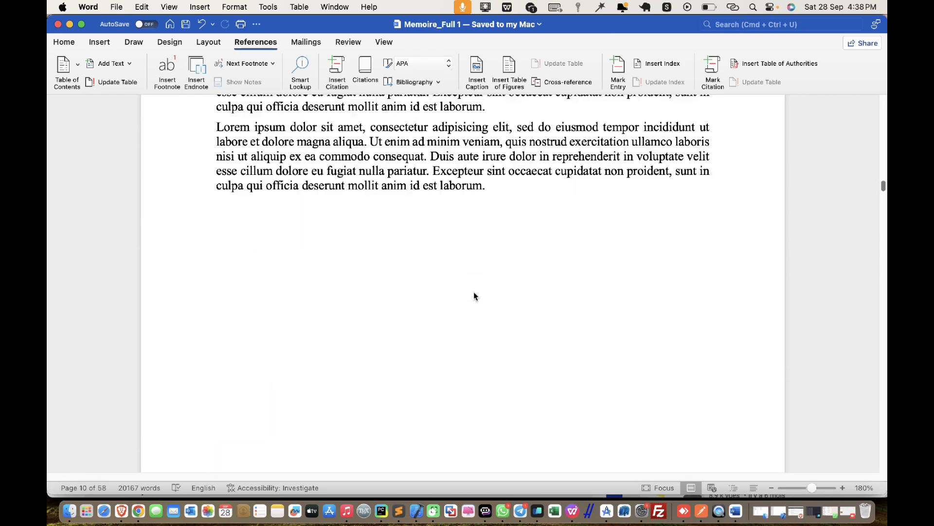
{"action": "scroll", "coordinate": [475, 287], "scroll_direction": "down", "scroll_amount": 20}
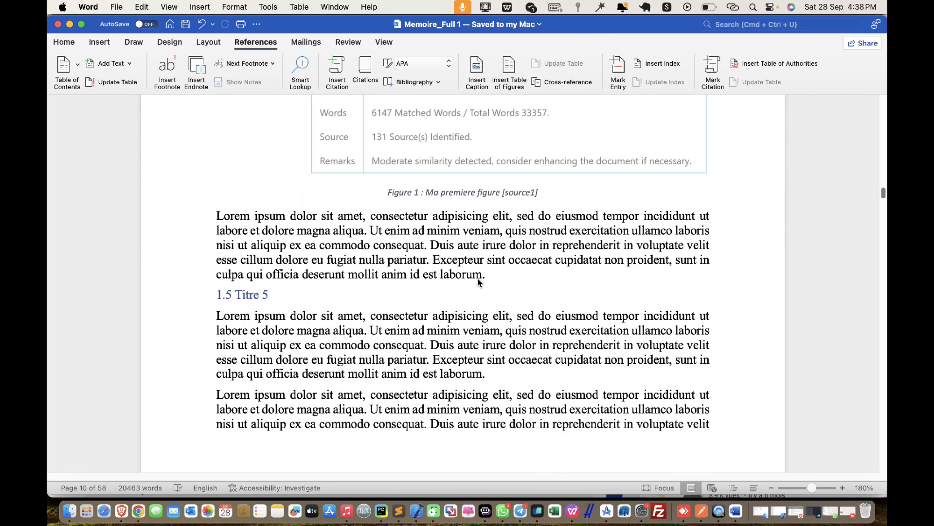
{"action": "scroll", "coordinate": [479, 278], "scroll_direction": "down", "scroll_amount": 5}
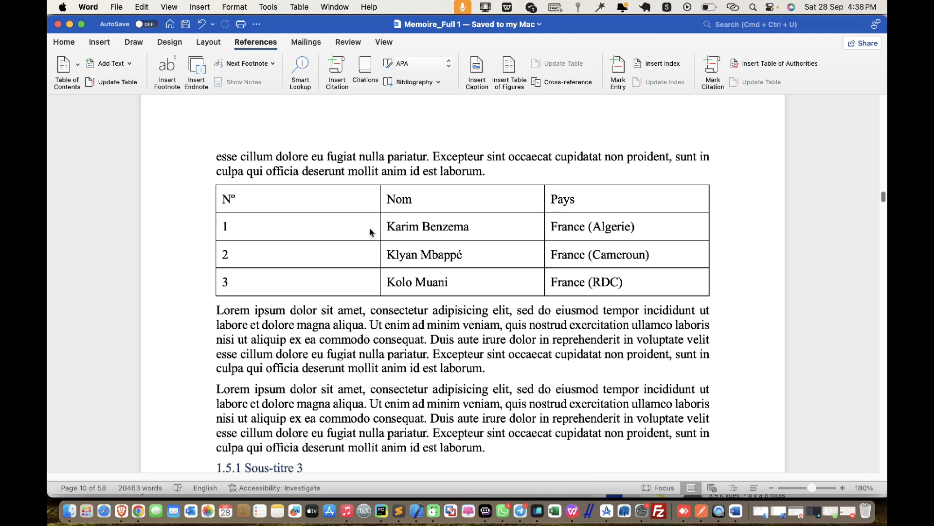
{"action": "left_click", "coordinate": [372, 231]}
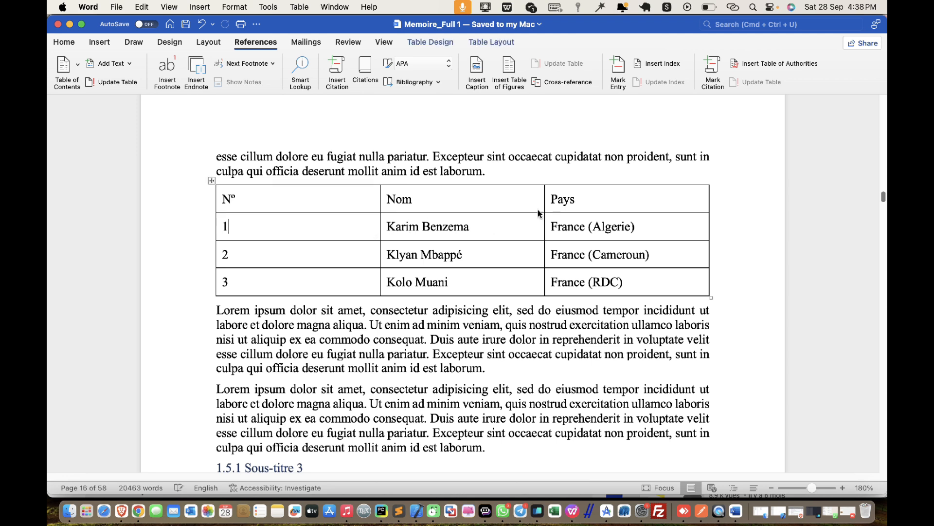
{"action": "left_click", "coordinate": [210, 182]}
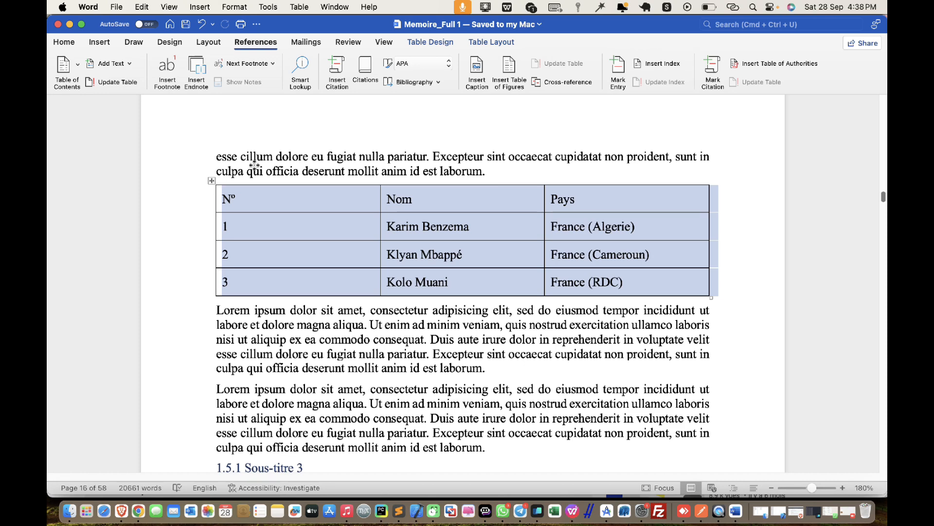
{"action": "left_click", "coordinate": [493, 49]}
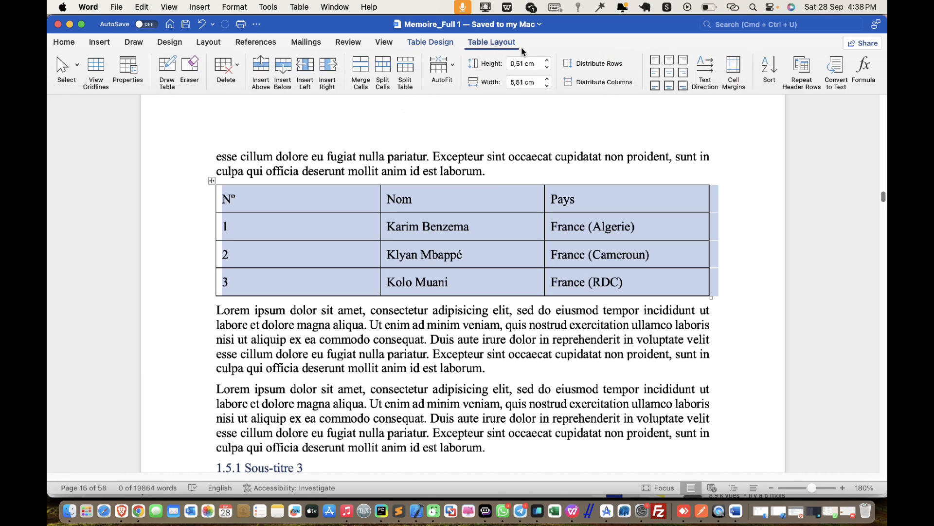
{"action": "left_click", "coordinate": [670, 74]}
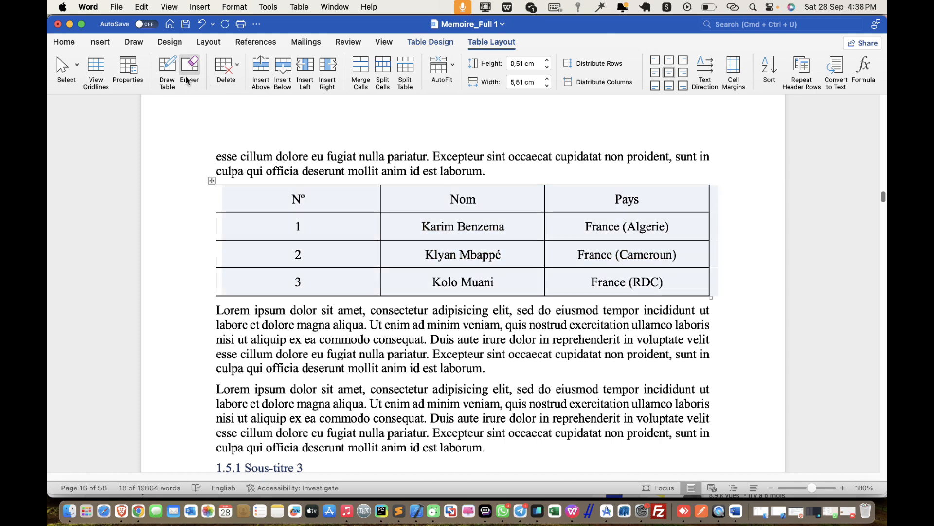
- Apply the No Spacing style to the whole table and align its cell contents to the centre again
{"action": "left_click", "coordinate": [67, 42]}
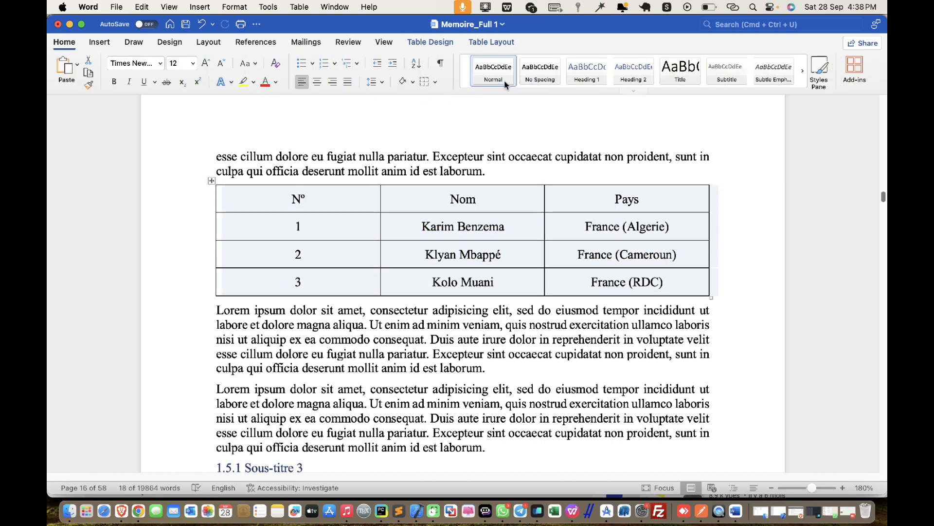
{"action": "left_click", "coordinate": [553, 76]}
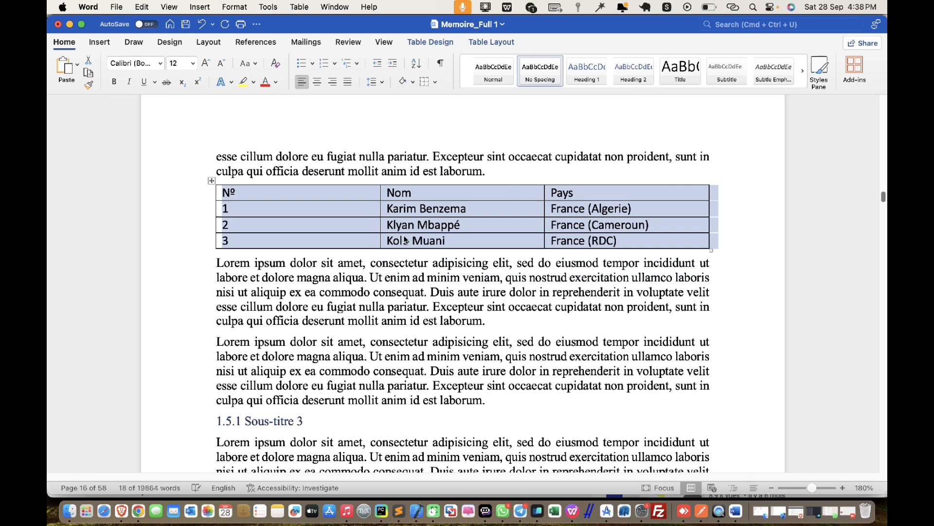
{"action": "left_click", "coordinate": [505, 44]}
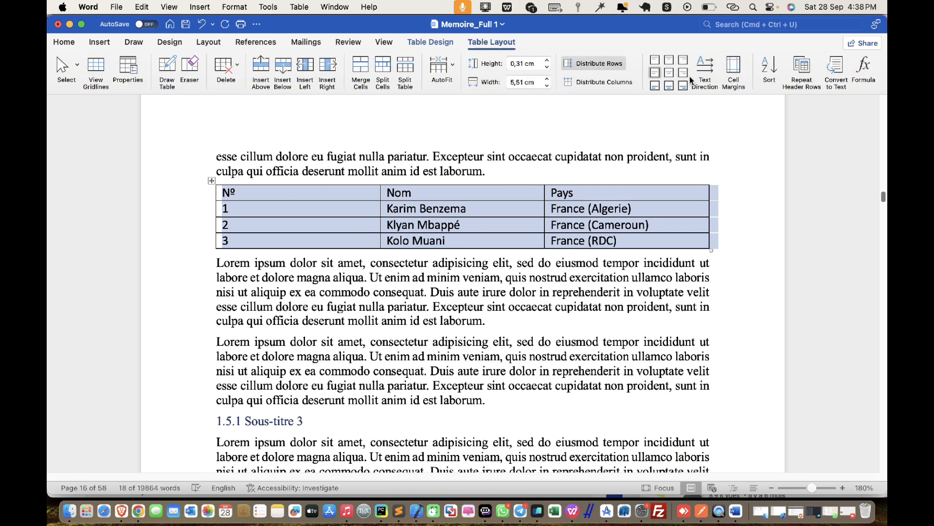
{"action": "left_click", "coordinate": [666, 76]}
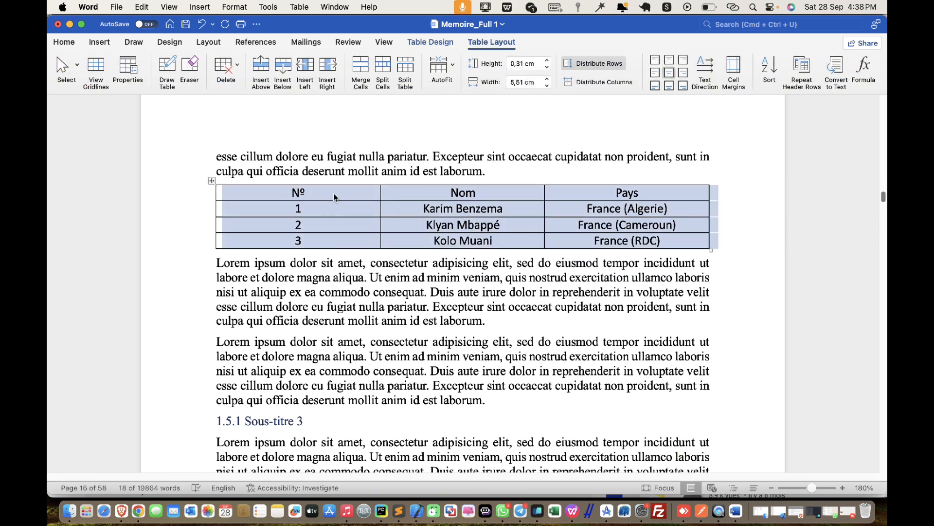
- Narrow the table's Nº column to fit its numbers and shift the border between Nom and Pays to widen the Pays column
{"action": "left_click", "coordinate": [338, 209]}
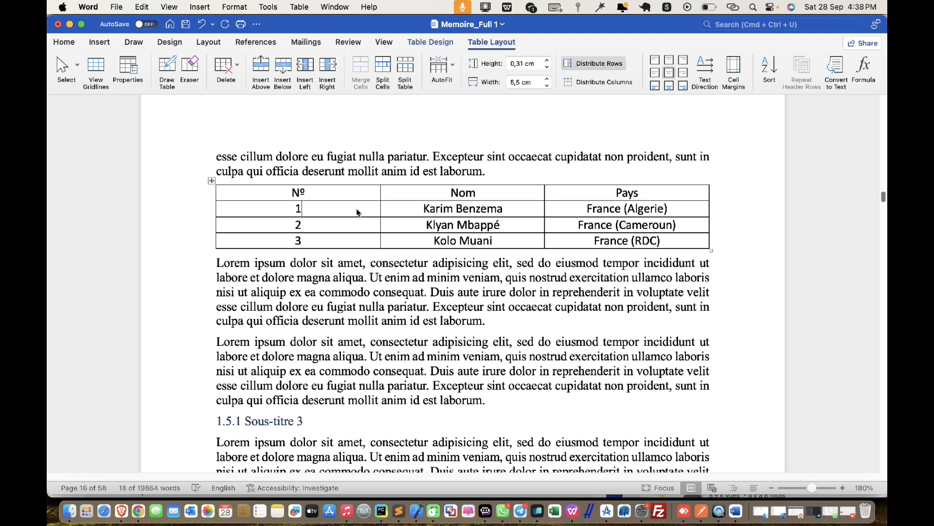
{"action": "left_click", "coordinate": [382, 196]}
{"action": "left_click", "coordinate": [379, 198]}
{"action": "left_click", "coordinate": [378, 209]}
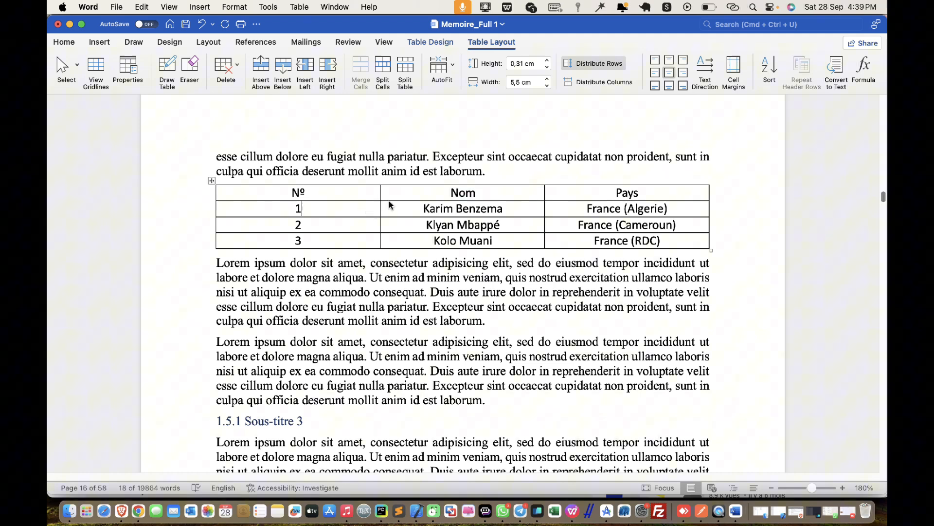
{"action": "left_click", "coordinate": [384, 174]}
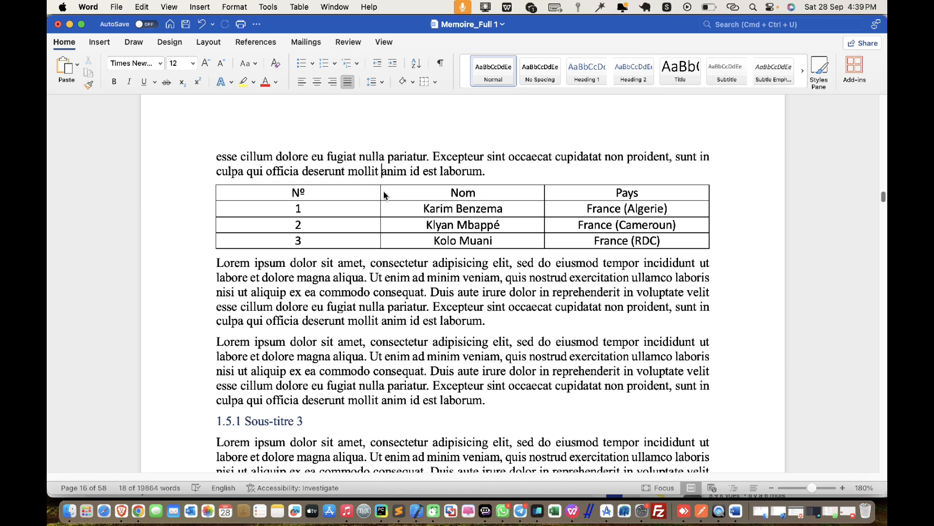
{"action": "left_click_drag", "start_coordinate": [383, 238], "coordinate": [347, 240]}
{"action": "left_click", "coordinate": [354, 198]}
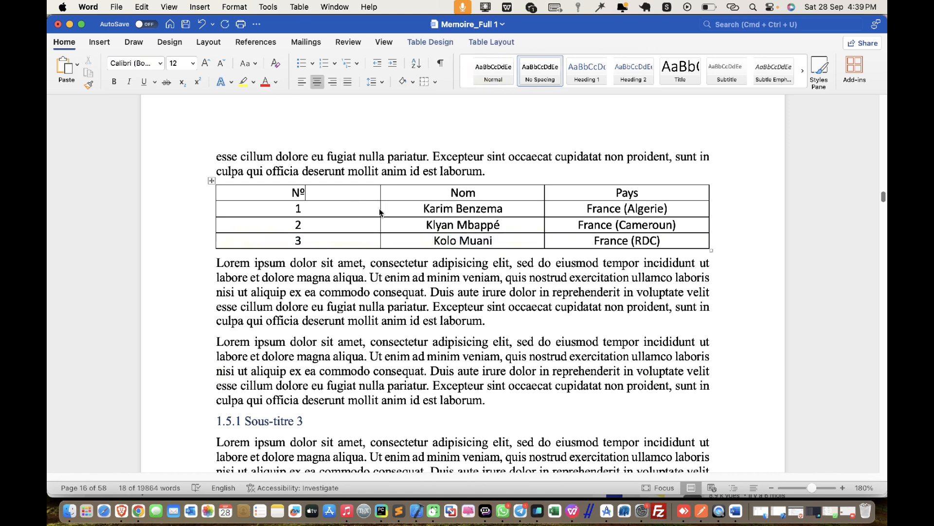
{"action": "left_click_drag", "start_coordinate": [379, 211], "coordinate": [242, 219]}
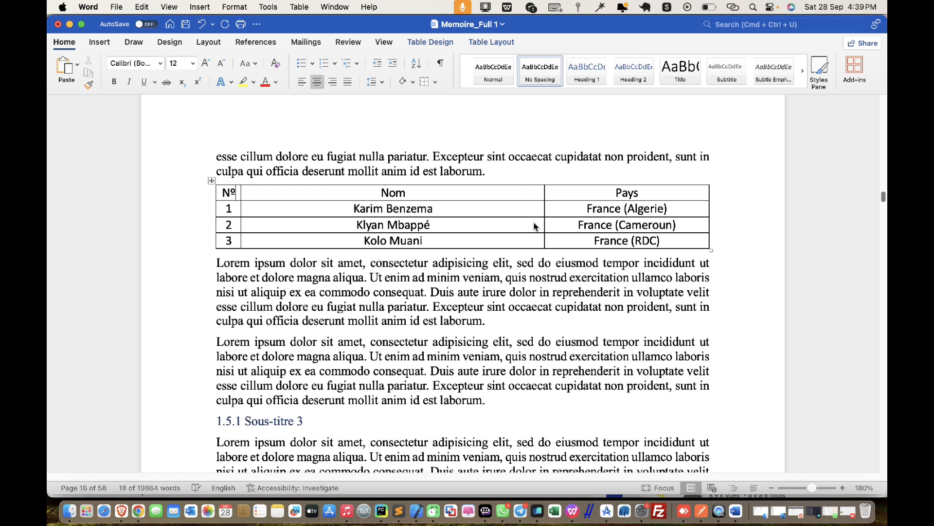
{"action": "left_click_drag", "start_coordinate": [546, 229], "coordinate": [494, 232]}
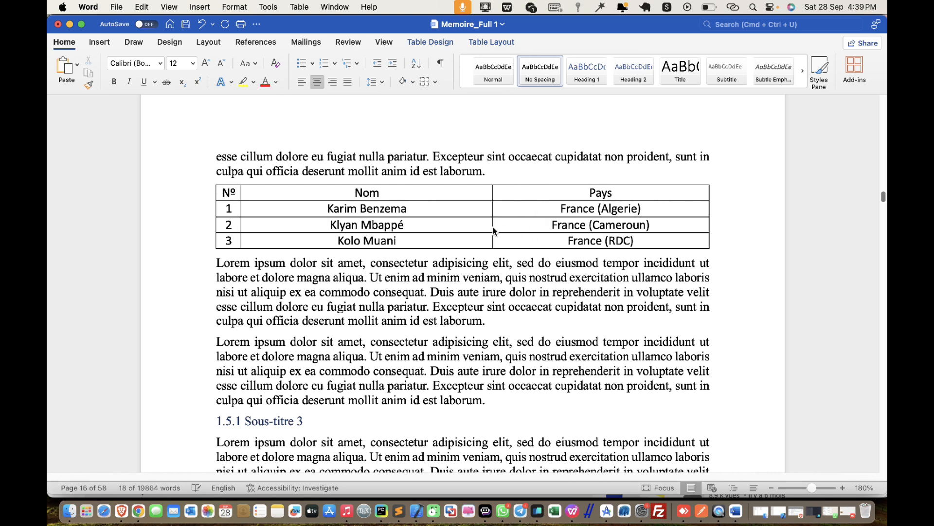
{"action": "left_click", "coordinate": [551, 343]}
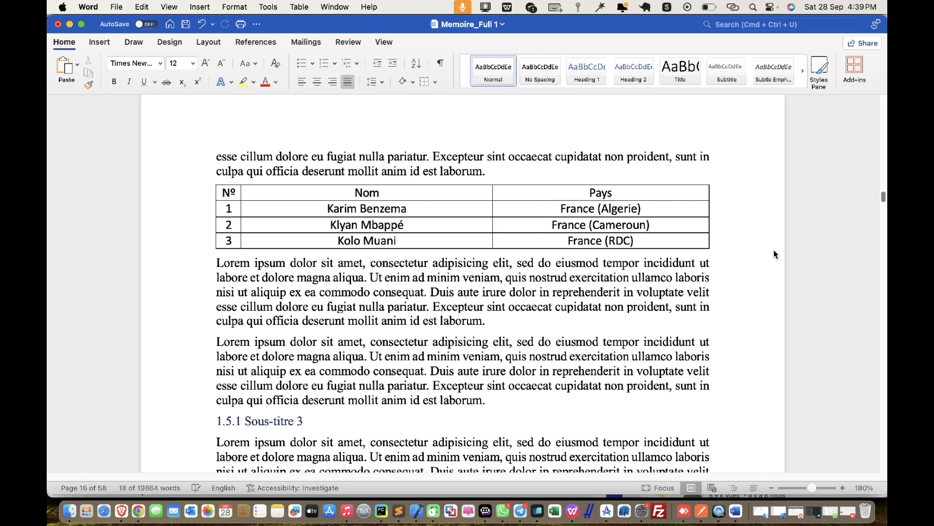
- Make the table's header row and Nº column bold and save the document
{"action": "left_click", "coordinate": [201, 195]}
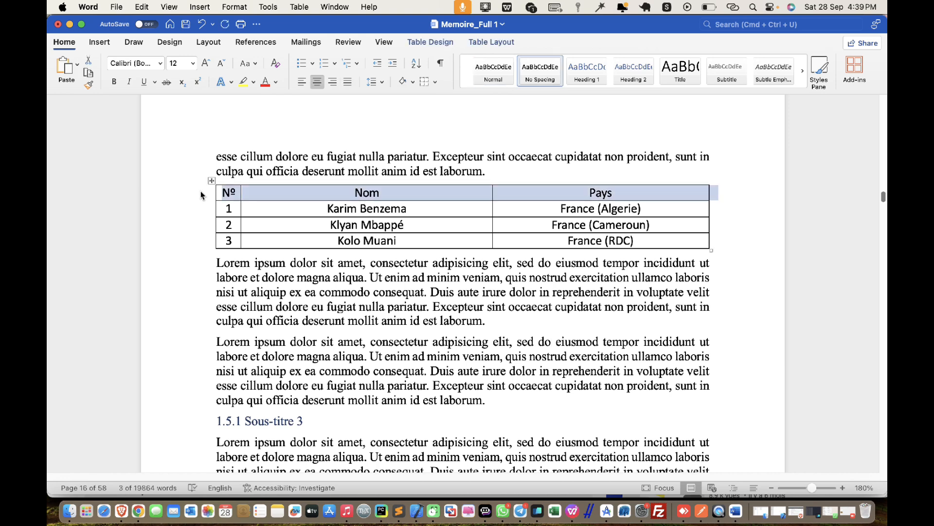
{"action": "key", "text": "super+b"}
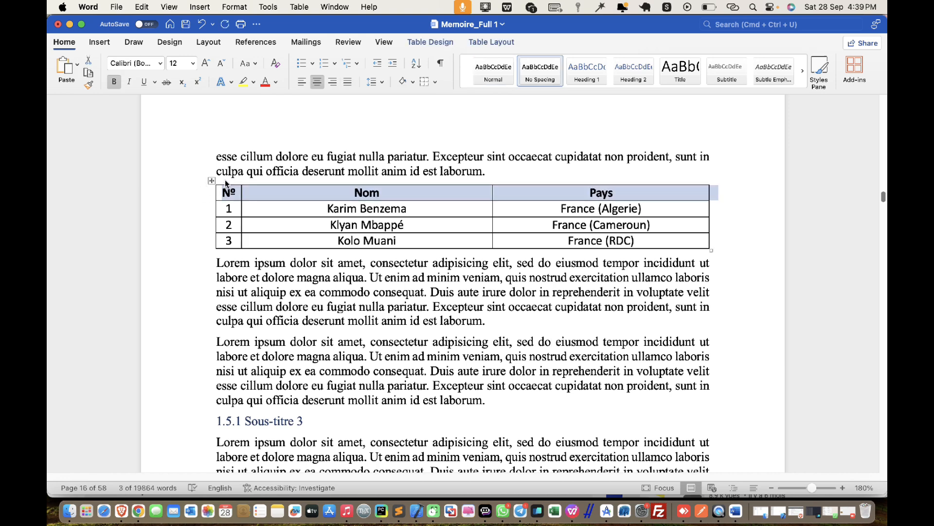
{"action": "left_click", "coordinate": [228, 183]}
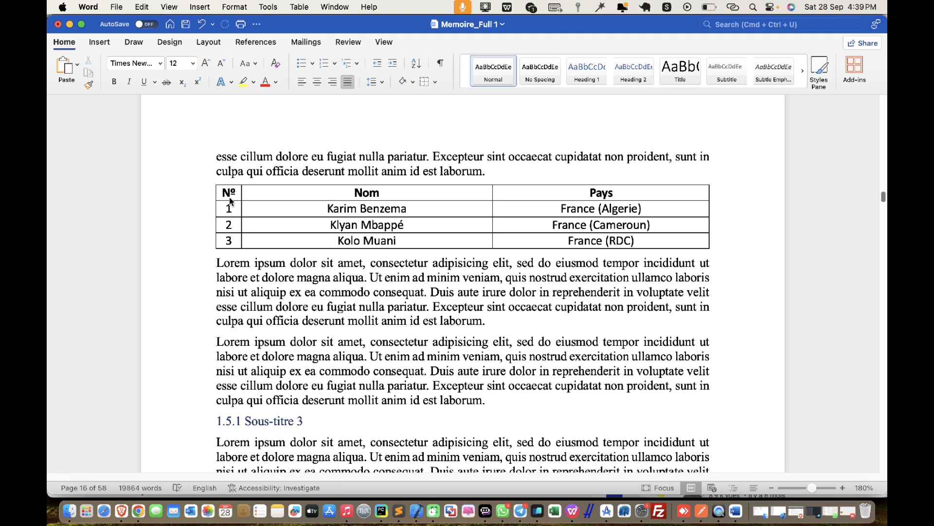
{"action": "left_click_drag", "start_coordinate": [230, 194], "coordinate": [231, 242]}
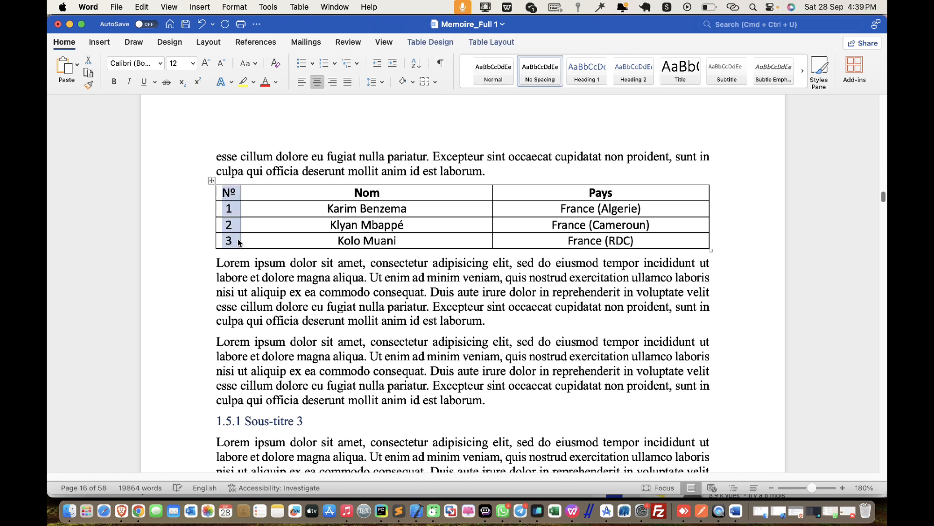
{"action": "left_click", "coordinate": [417, 308]}
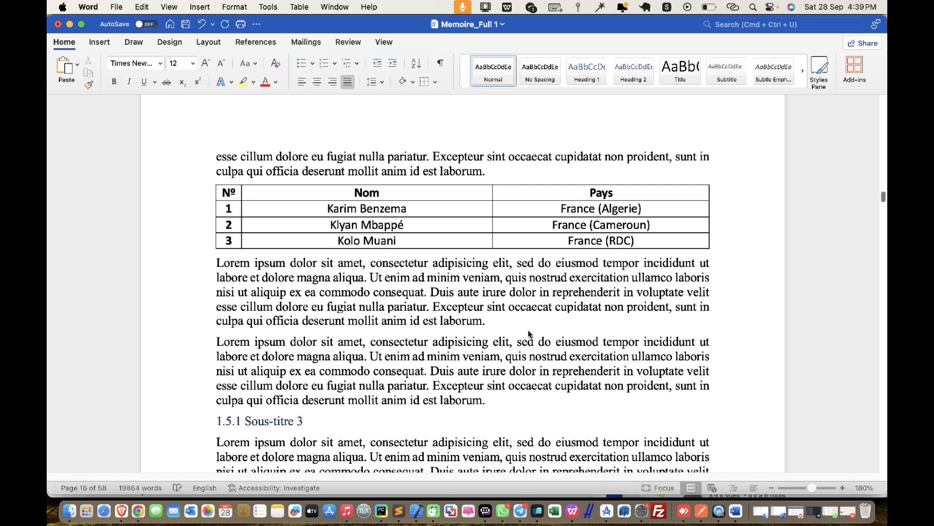
{"action": "key", "text": "super+s"}
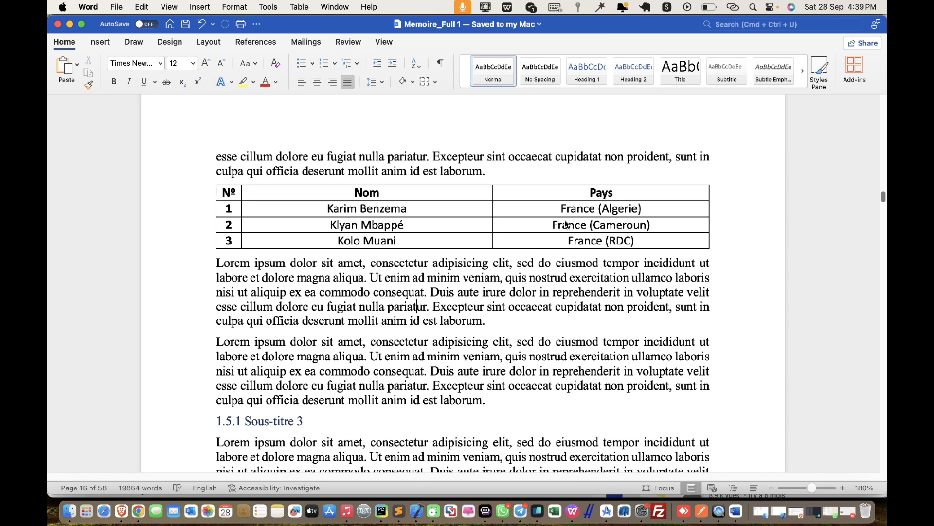
- Insert the caption "Table 1 : Mon premier tableau" above the section 1.5 table using the Table label, and centre the caption
{"action": "left_click", "coordinate": [236, 201]}
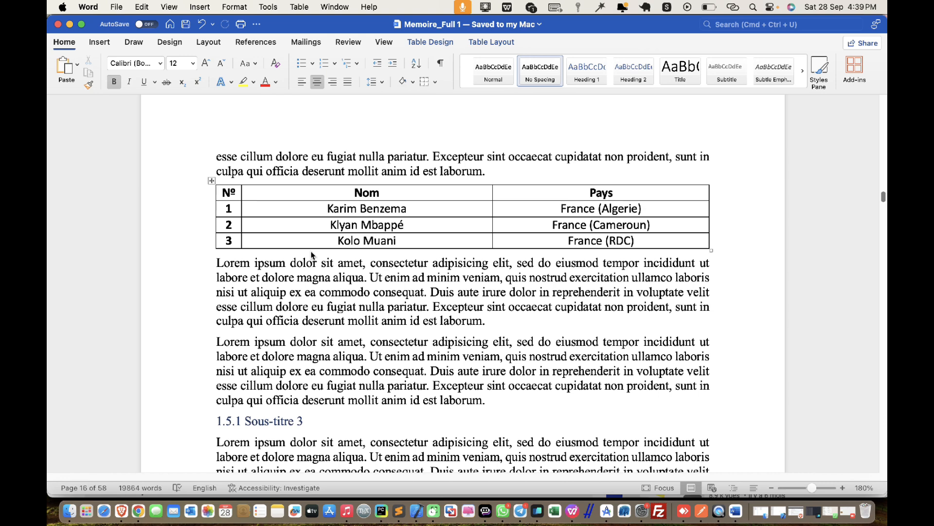
{"action": "left_click", "coordinate": [212, 180]}
{"action": "right_click", "coordinate": [211, 180]}
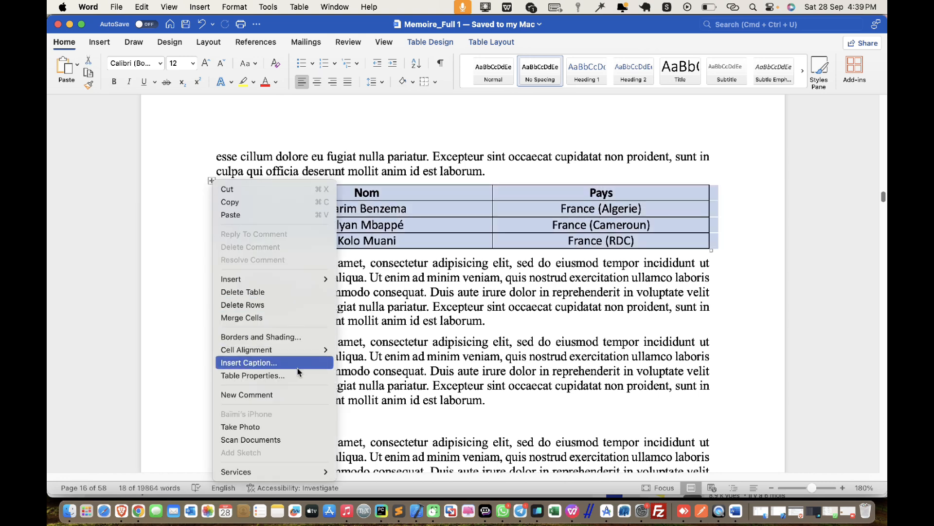
{"action": "left_click", "coordinate": [273, 363]}
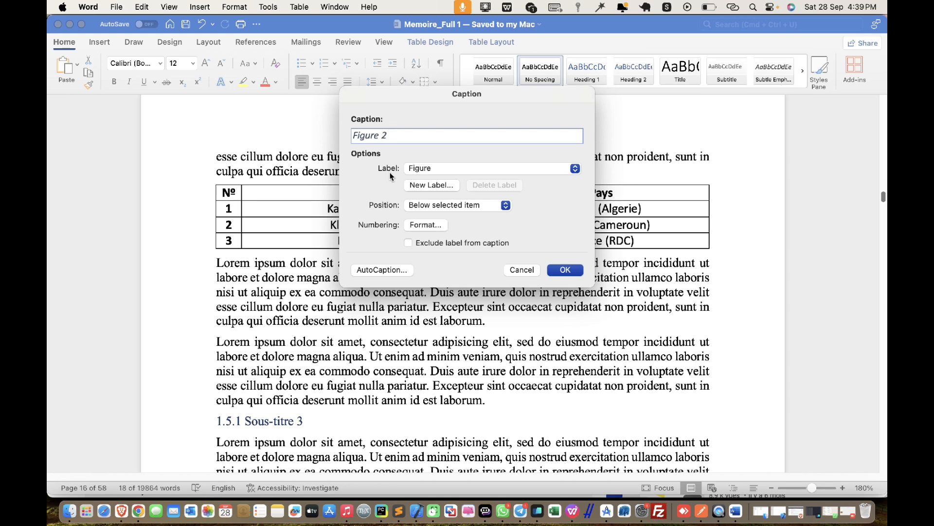
{"action": "left_click", "coordinate": [453, 170]}
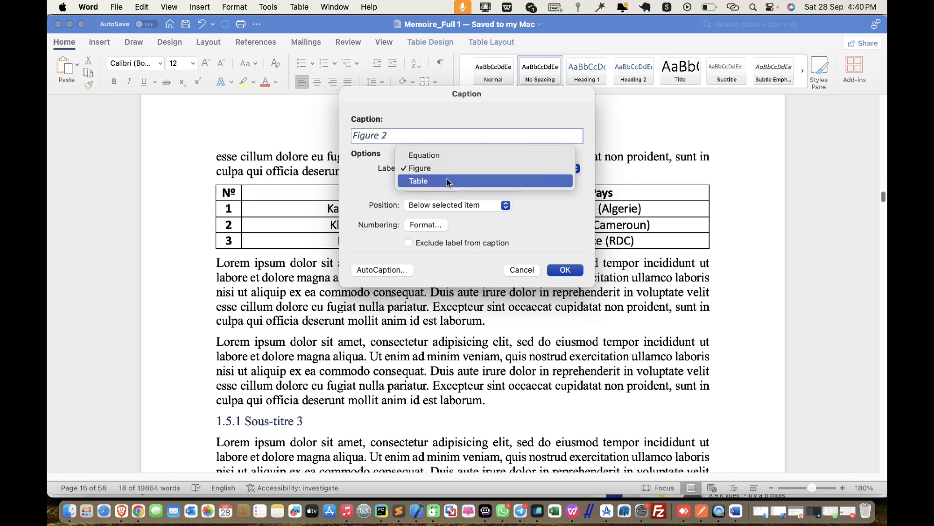
{"action": "left_click", "coordinate": [449, 181]}
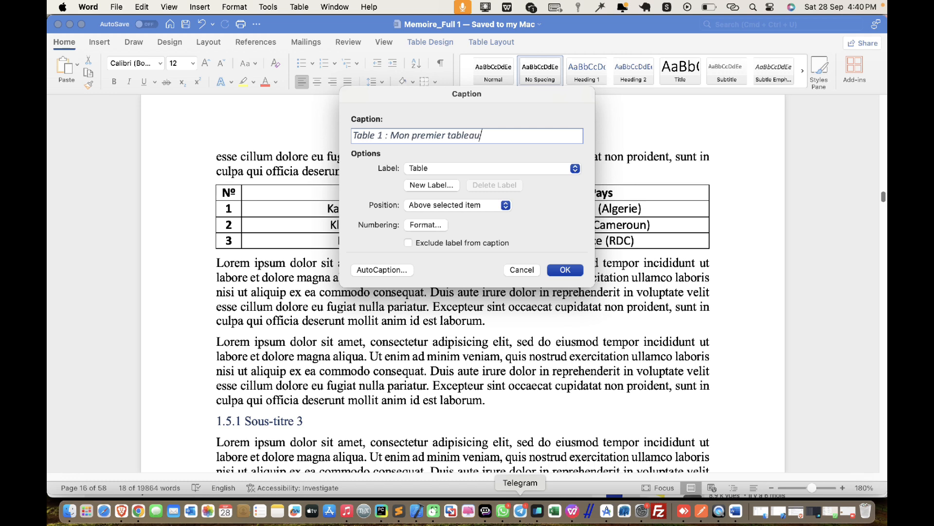
{"action": "left_click", "coordinate": [456, 205]}
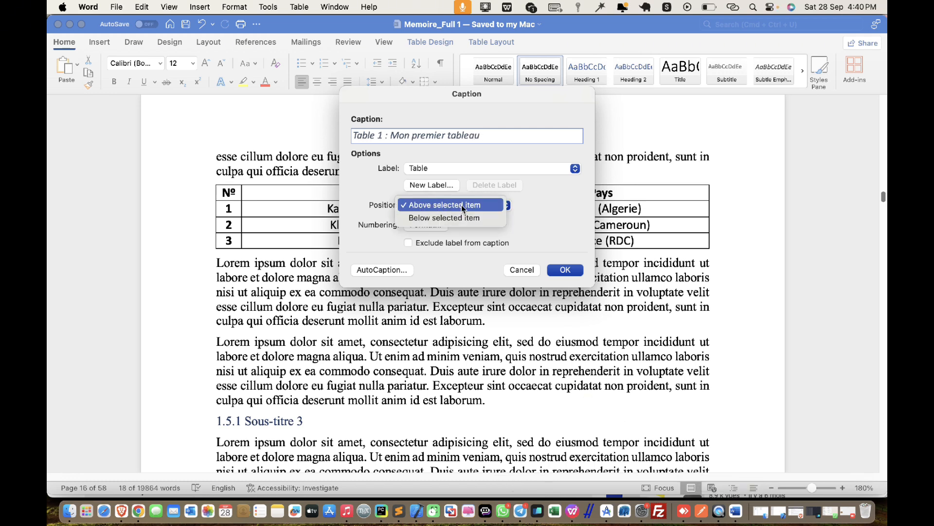
{"action": "left_click", "coordinate": [451, 205]}
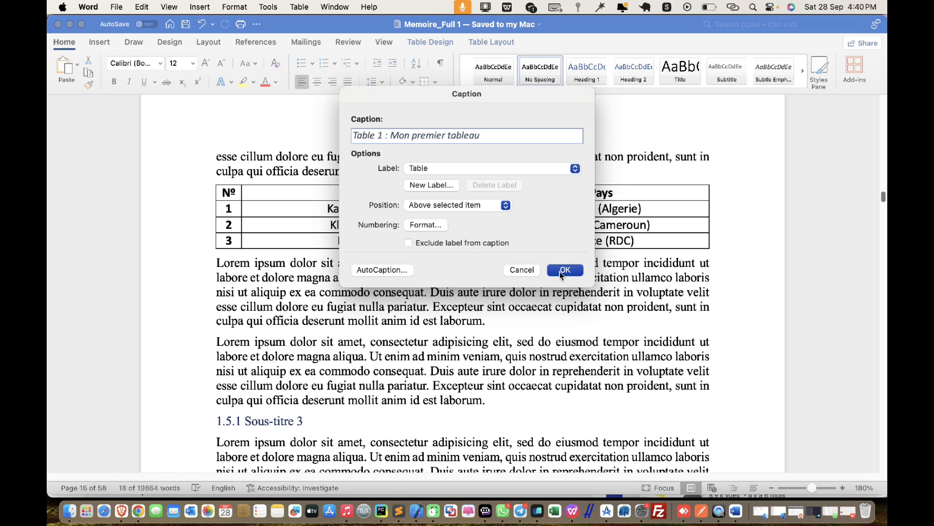
{"action": "left_click", "coordinate": [562, 272]}
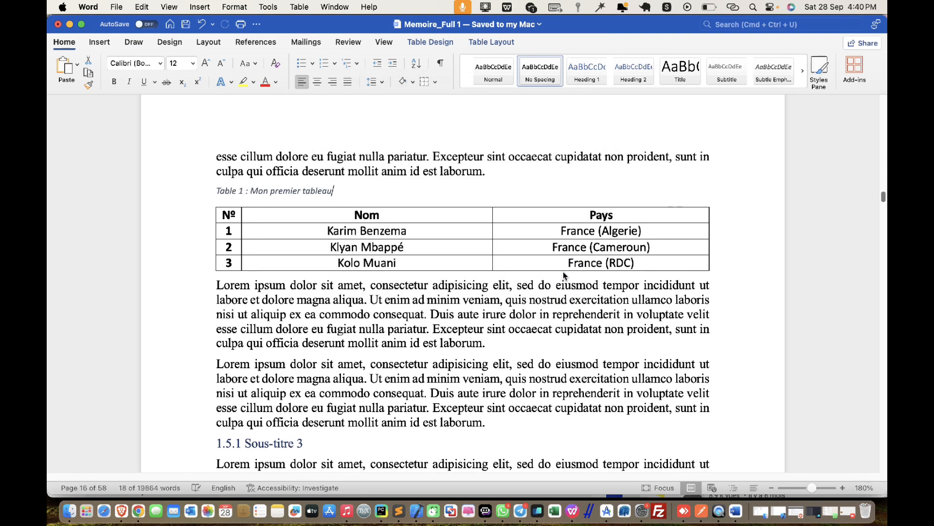
{"action": "left_click", "coordinate": [317, 82]}
- Delete the blank line beneath the Nº, Nom and Pays table that precedes section 1.7 Titre 7
{"action": "scroll", "coordinate": [530, 234], "scroll_direction": "down", "scroll_amount": 5}
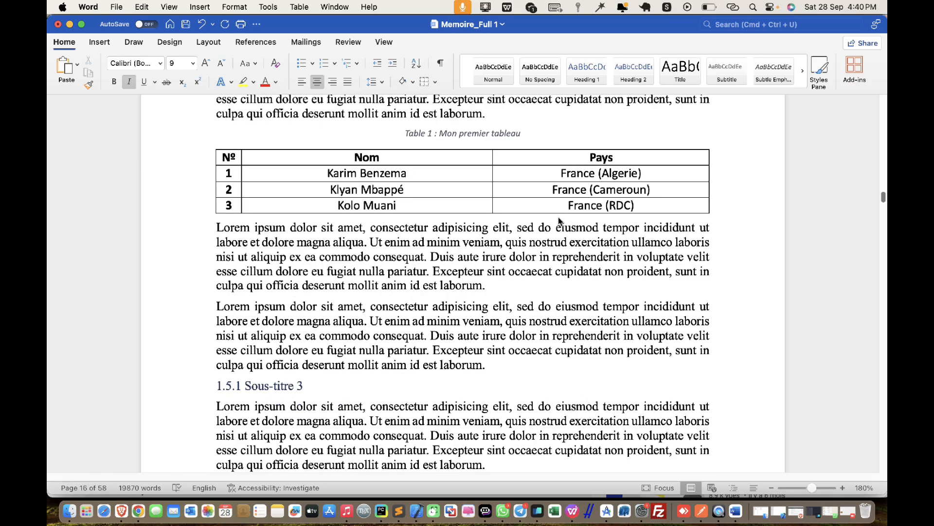
{"action": "scroll", "coordinate": [527, 237], "scroll_direction": "down", "scroll_amount": 15}
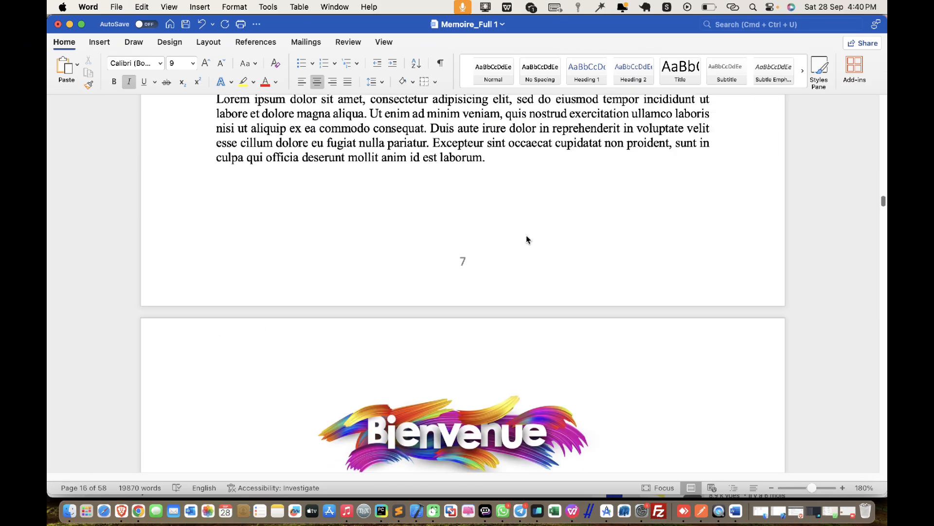
{"action": "scroll", "coordinate": [527, 238], "scroll_direction": "down", "scroll_amount": 20}
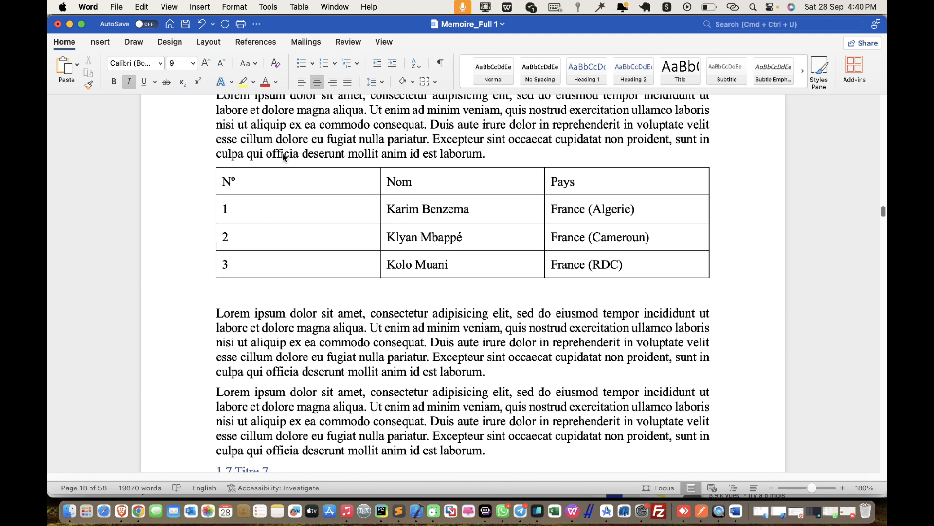
{"action": "left_click", "coordinate": [294, 292]}
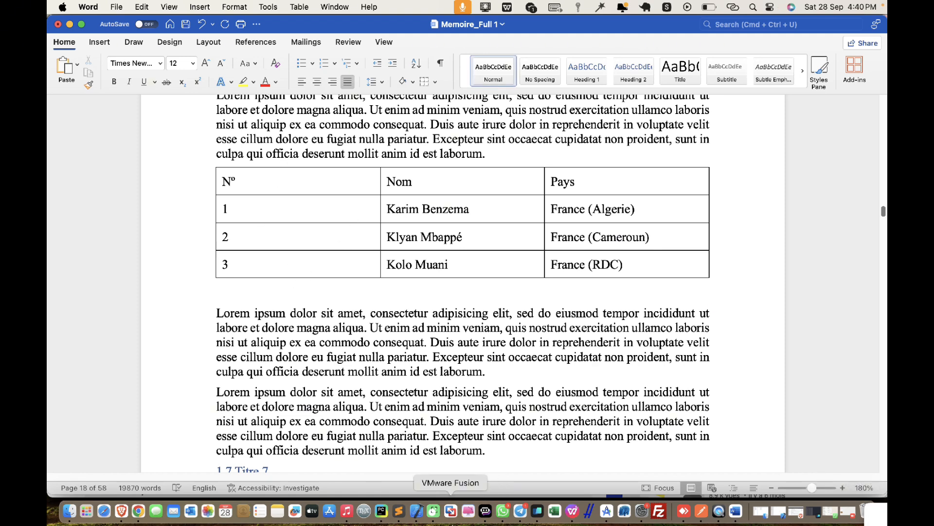
{"action": "key", "text": "BackSpace"}
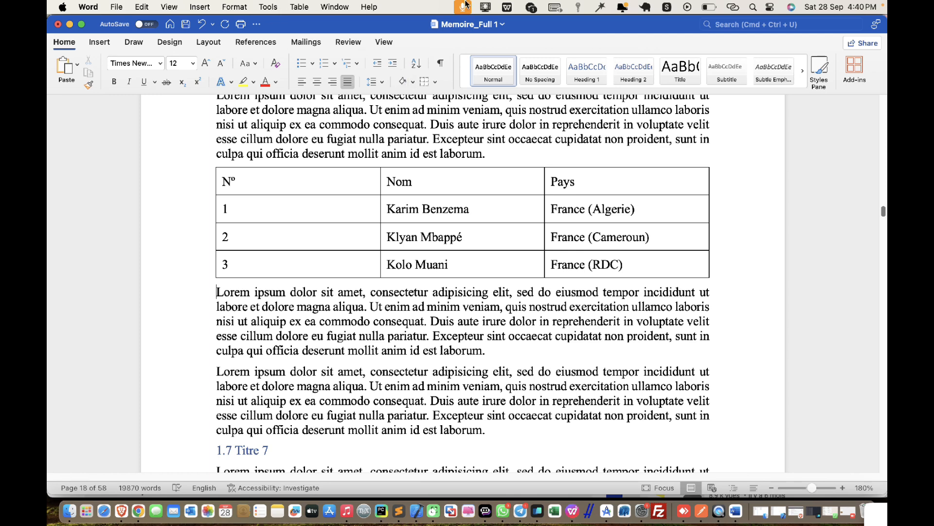
- Apply the No Spacing style to the table before section 1.7 and centre its cell contents horizontally and vertically
{"action": "left_click", "coordinate": [297, 203]}
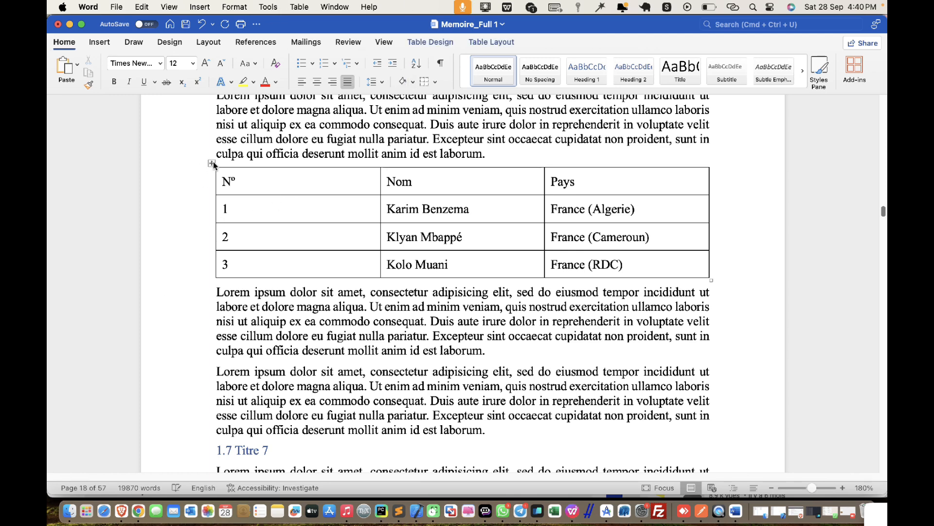
{"action": "left_click", "coordinate": [212, 164]}
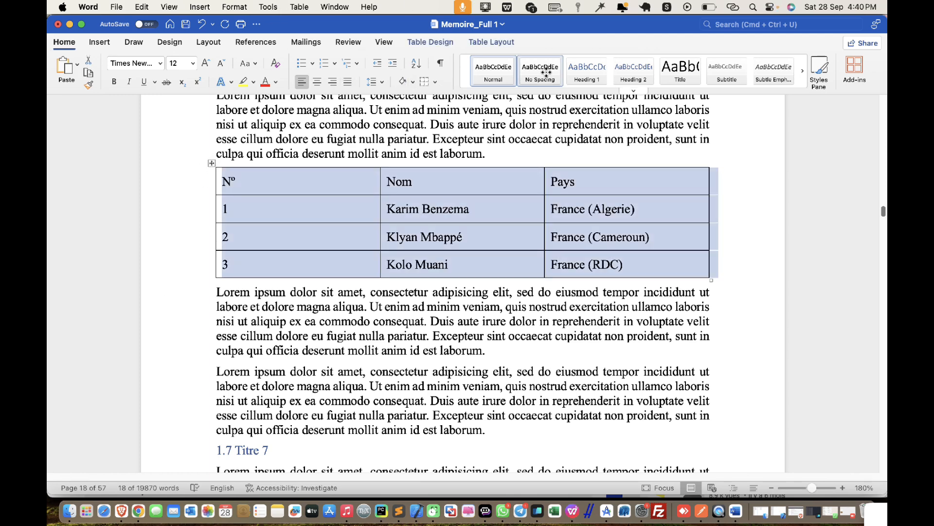
{"action": "left_click", "coordinate": [546, 72]}
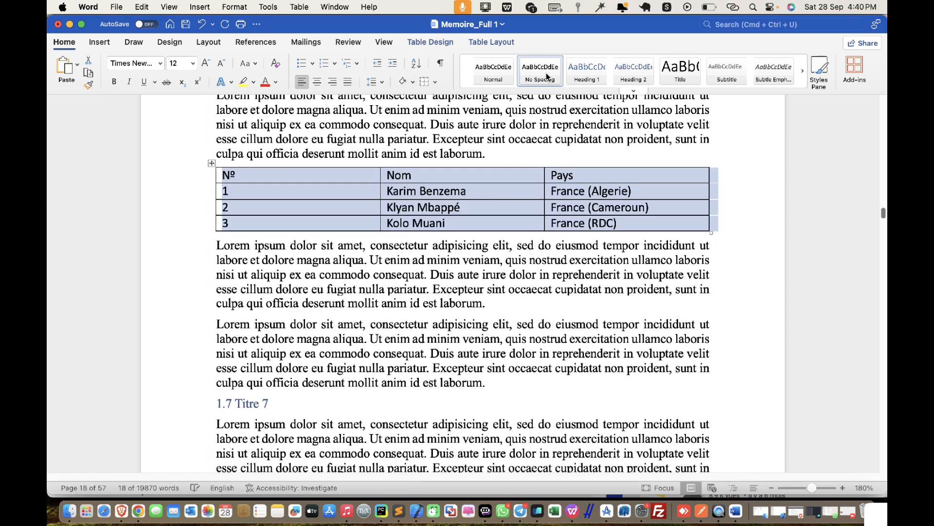
{"action": "left_click", "coordinate": [497, 43]}
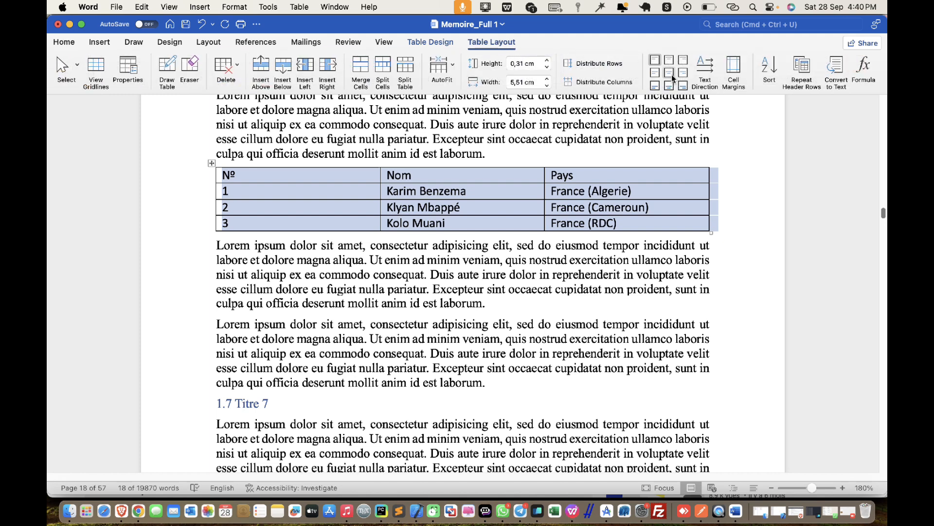
{"action": "left_click", "coordinate": [672, 75]}
- Make the header row and the Nº column of the table before section 1.7 bold
{"action": "left_click", "coordinate": [193, 176]}
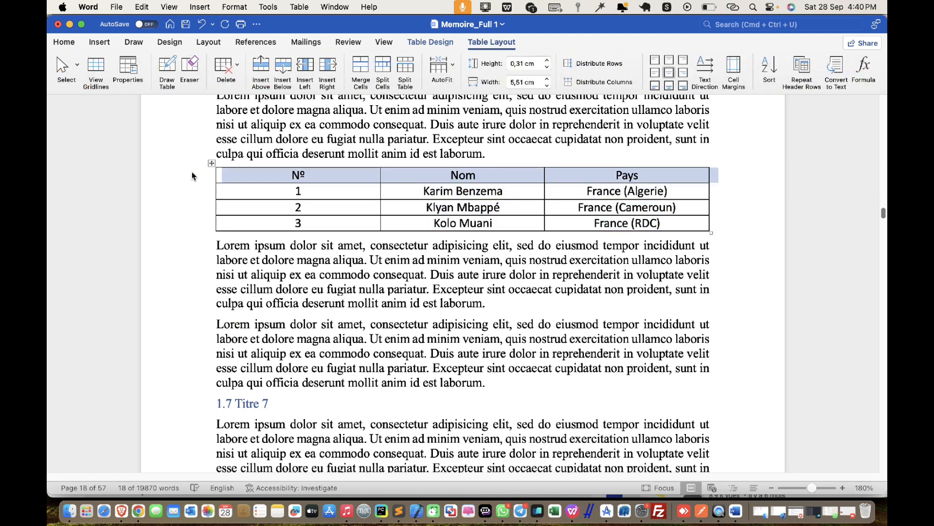
{"action": "left_click_drag", "start_coordinate": [281, 161], "coordinate": [295, 226]}
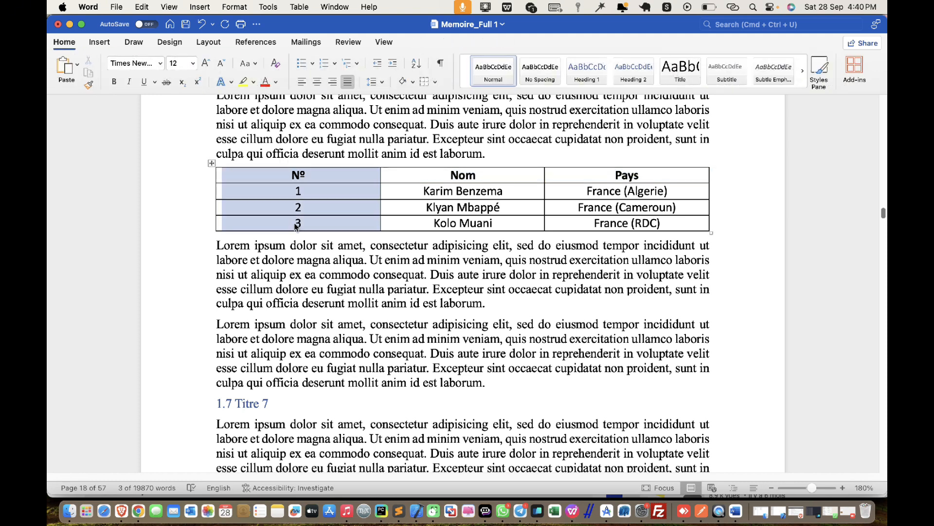
{"action": "key", "text": "super+b"}
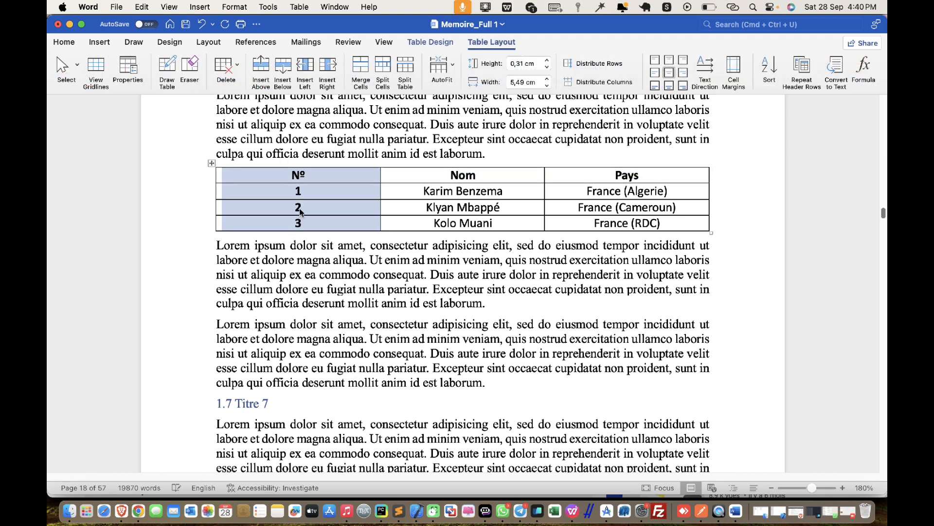
{"action": "left_click", "coordinate": [150, 207]}
- Narrow the Nº column of the table before section 1.7 and shift the Nom–Pays border to widen the Pays column
{"action": "left_click", "coordinate": [403, 221]}
{"action": "left_click_drag", "start_coordinate": [380, 206], "coordinate": [246, 218]}
{"action": "left_click_drag", "start_coordinate": [544, 209], "coordinate": [500, 215]}
{"action": "left_click", "coordinate": [558, 335]}
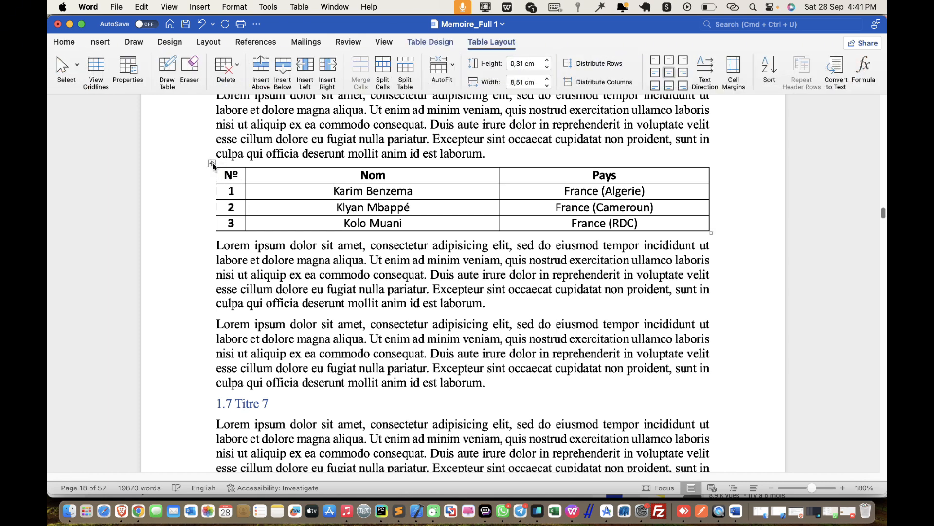
- Insert the caption "Table 2 : Mon deuxieme tableau [source8]" above the table before section 1.7 and centre the caption
{"action": "left_click", "coordinate": [212, 163]}
{"action": "right_click", "coordinate": [213, 164]}
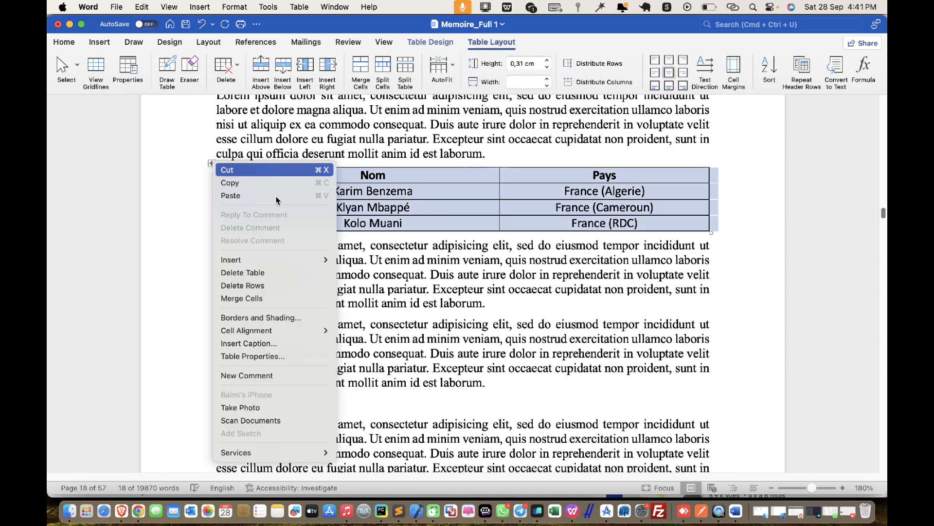
{"action": "left_click", "coordinate": [263, 344]}
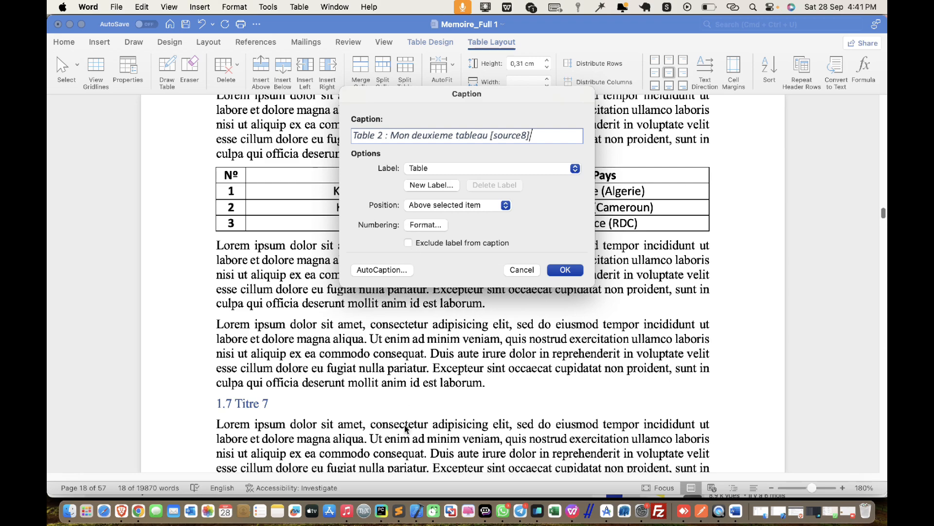
{"action": "left_click", "coordinate": [572, 271]}
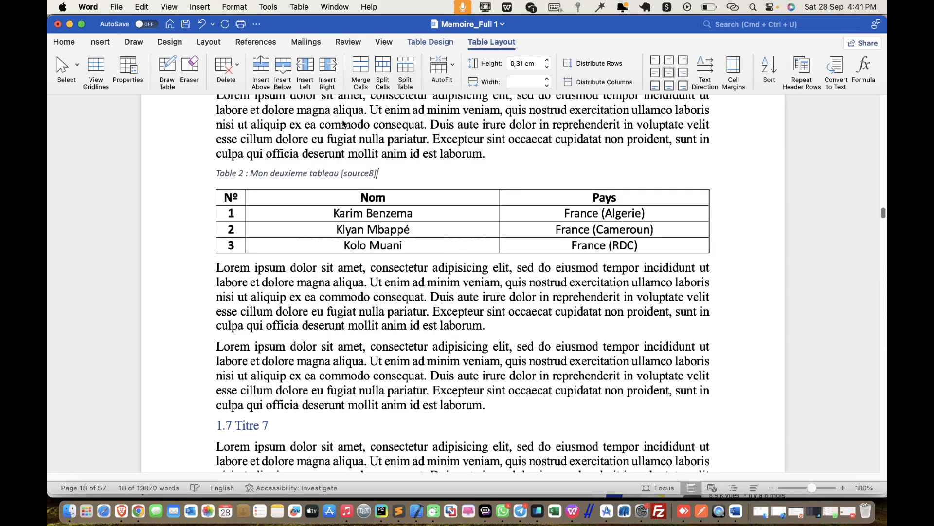
{"action": "left_click", "coordinate": [316, 81]}
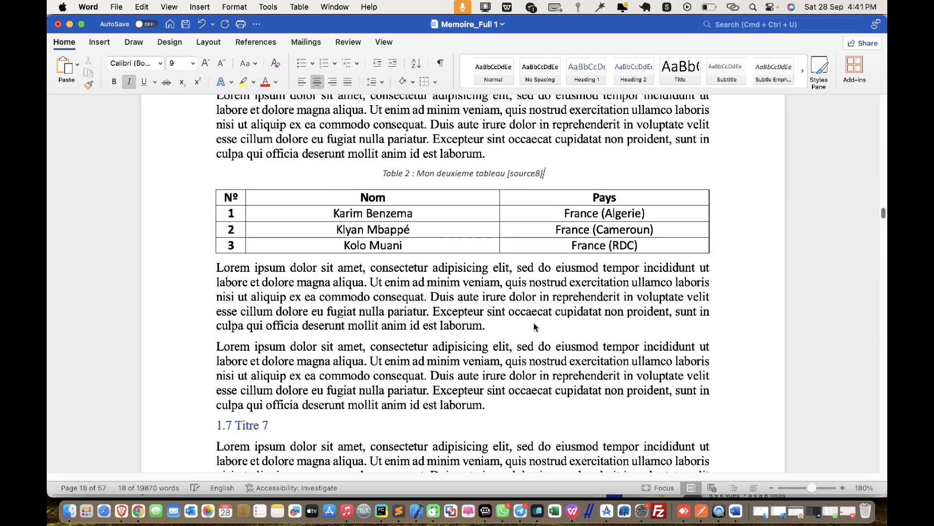
- Apply the No Spacing style to the next Nº, Nom and Pays table, on page 19, and centre its cell contents both ways
{"action": "scroll", "coordinate": [538, 338], "scroll_direction": "down", "scroll_amount": 5}
{"action": "scroll", "coordinate": [445, 333], "scroll_direction": "down", "scroll_amount": 10}
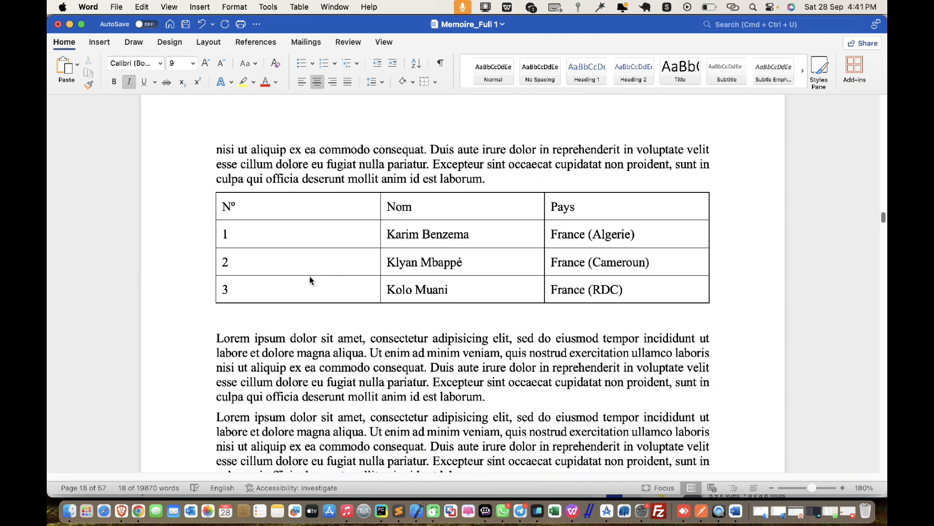
{"action": "left_click", "coordinate": [268, 214]}
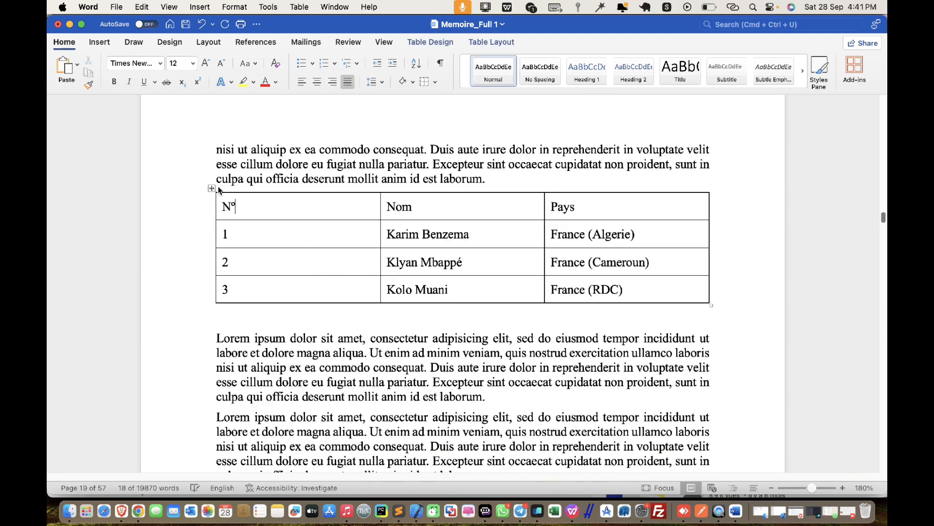
{"action": "left_click", "coordinate": [212, 187]}
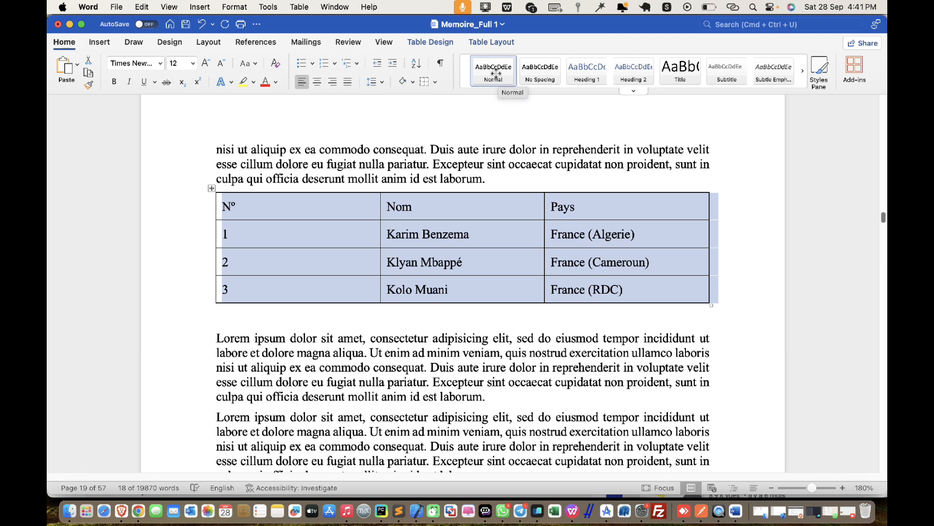
{"action": "left_click", "coordinate": [538, 78]}
{"action": "left_click", "coordinate": [492, 42]}
{"action": "left_click", "coordinate": [670, 73]}
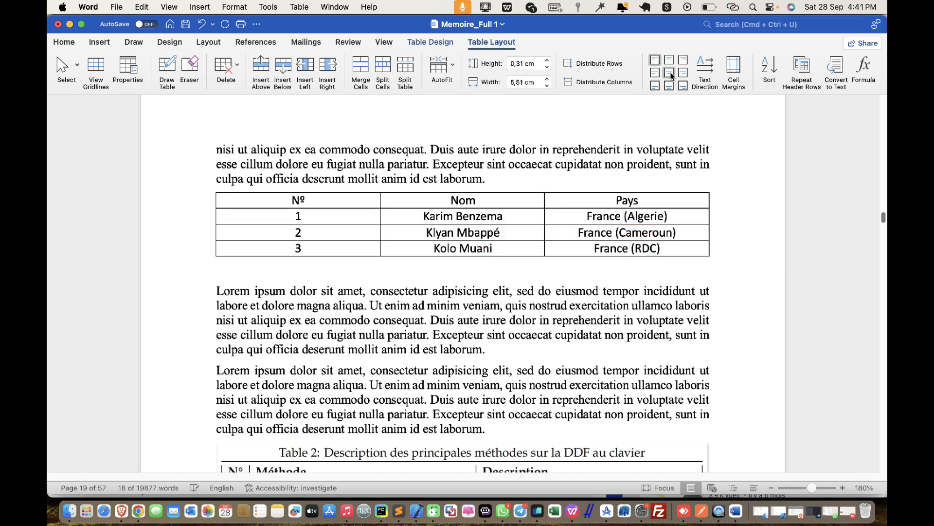
- Make the header row and the Nº column of the page 19 table bold
{"action": "left_click", "coordinate": [192, 207]}
{"action": "key", "text": "super+b"}
{"action": "left_click_drag", "start_coordinate": [303, 210], "coordinate": [314, 248]}
{"action": "key", "text": "super+z"}
{"action": "key", "text": "super+b"}
- Resize the page 19 table's columns to narrow Nº and widen Pays, and delete the blank line beneath the table
{"action": "left_click", "coordinate": [388, 238]}
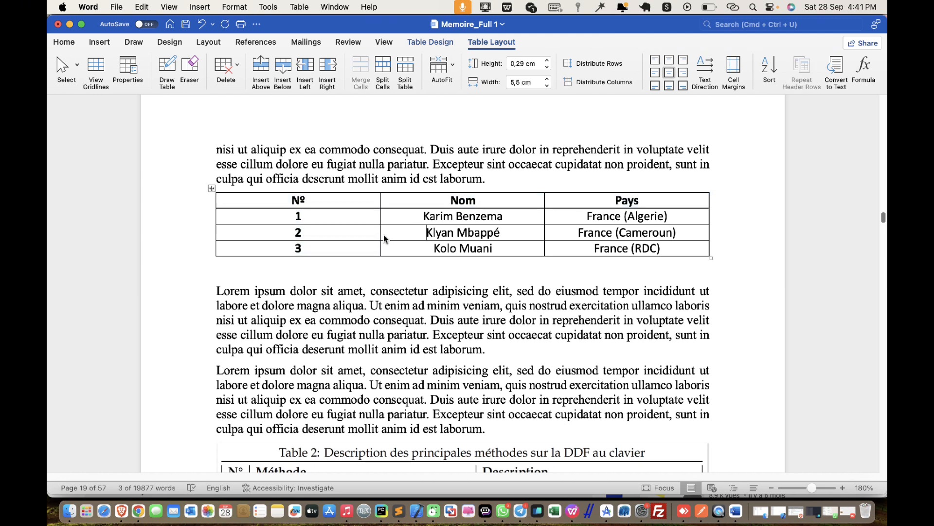
{"action": "left_click_drag", "start_coordinate": [381, 234], "coordinate": [246, 242]}
{"action": "left_click_drag", "start_coordinate": [544, 234], "coordinate": [486, 237]}
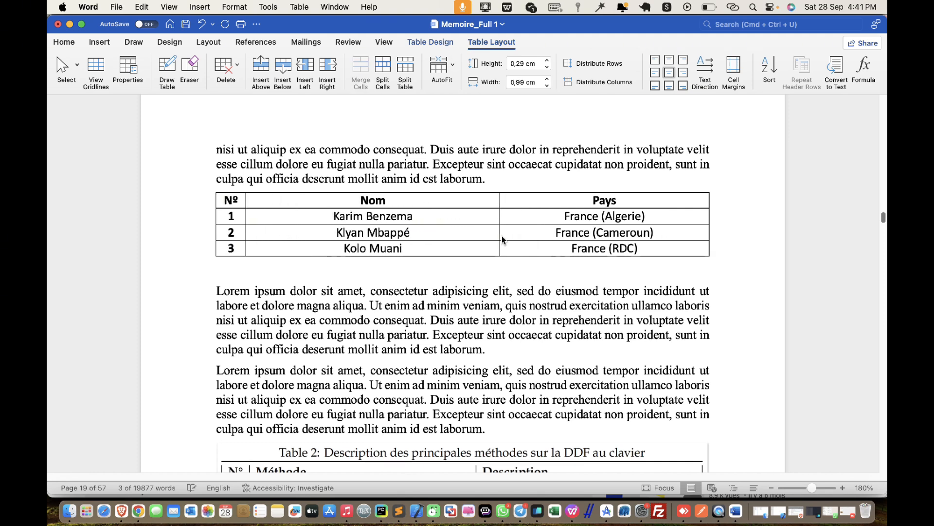
{"action": "left_click", "coordinate": [624, 293]}
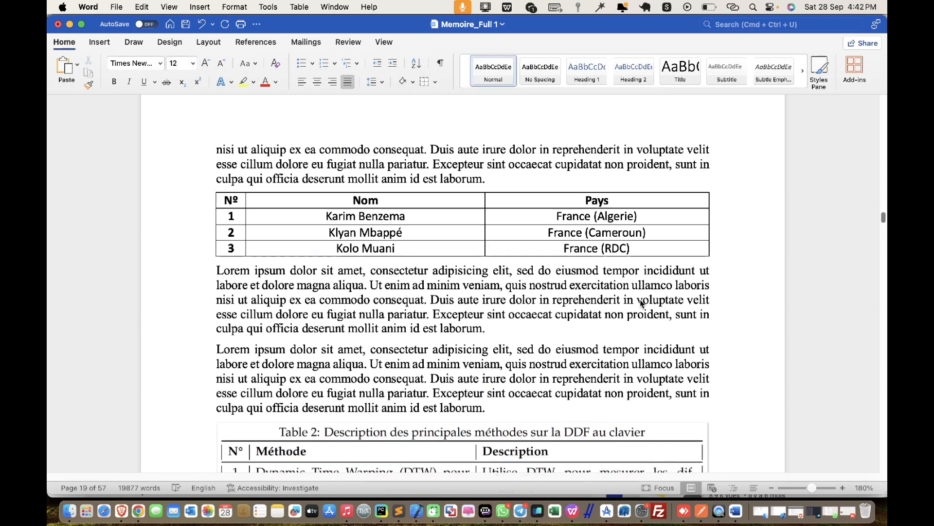
- Insert the caption "Table 3 : Mon troisieme tableau" above the page 19 table, centre it, and save the document
{"action": "left_click", "coordinate": [228, 208]}
{"action": "left_click", "coordinate": [211, 188]}
{"action": "right_click", "coordinate": [212, 188]}
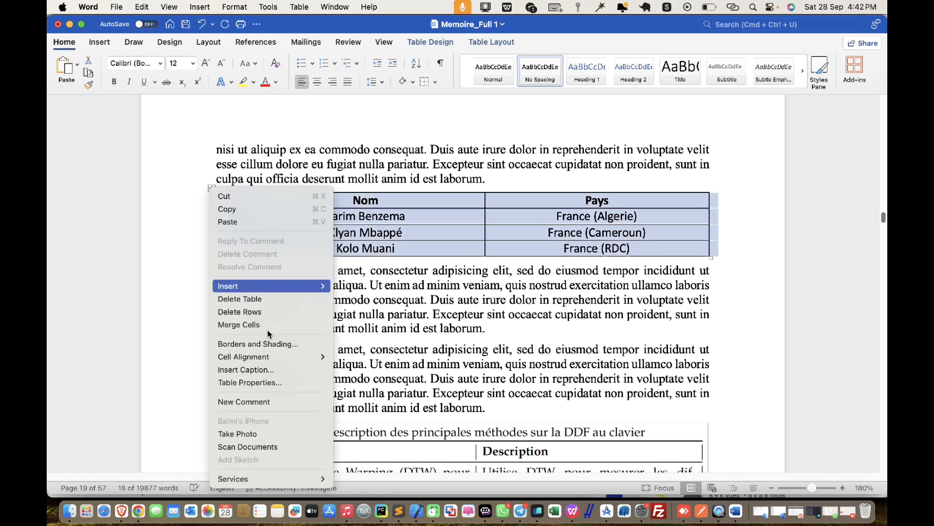
{"action": "left_click", "coordinate": [274, 371]}
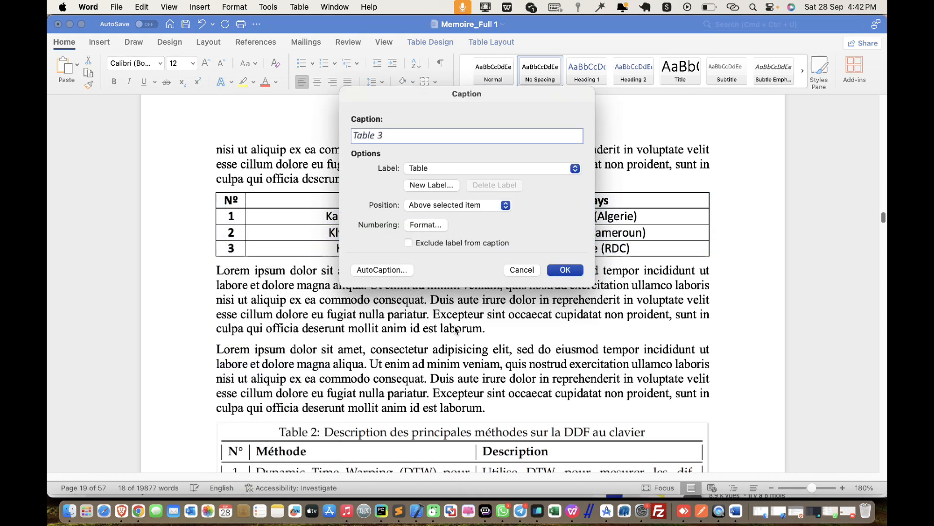
{"action": "type", "text": ": Mon troisieme tableau"}
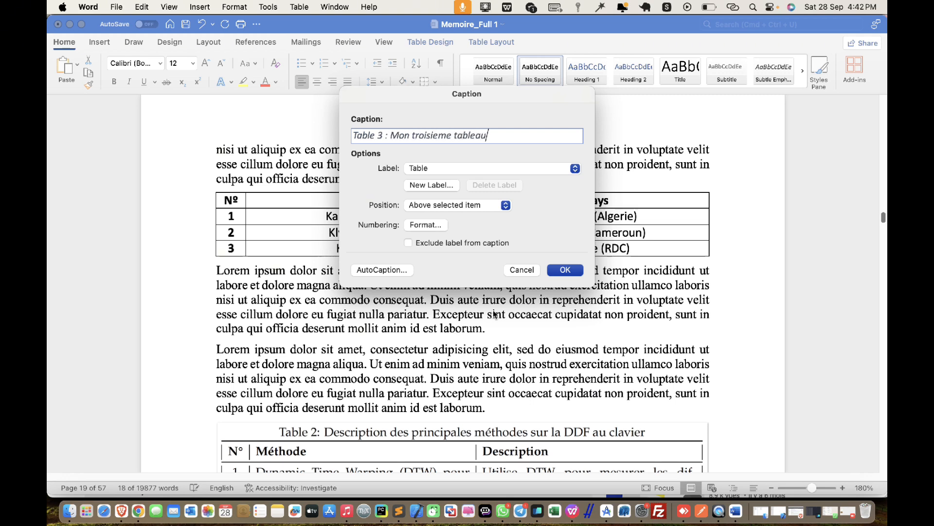
{"action": "left_click", "coordinate": [579, 271]}
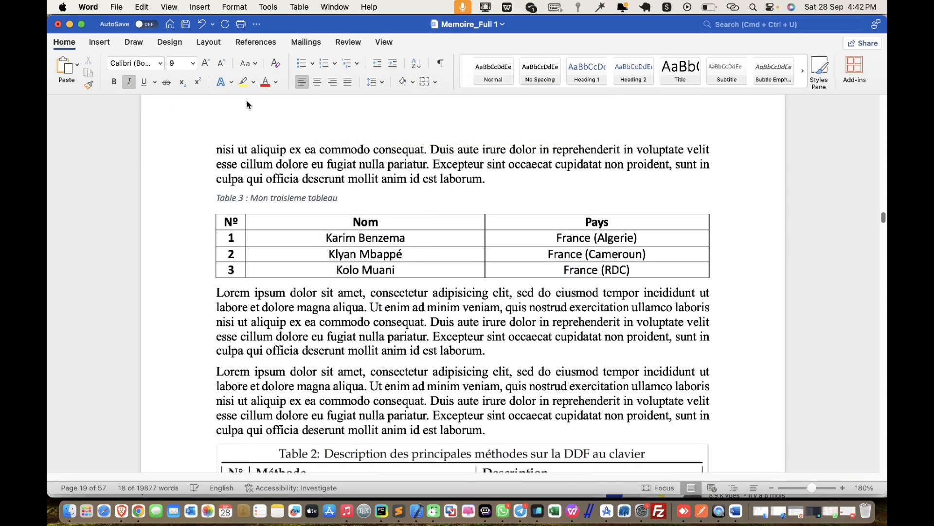
{"action": "left_click", "coordinate": [317, 81]}
{"action": "scroll", "coordinate": [467, 291], "scroll_direction": "down", "scroll_amount": 5}
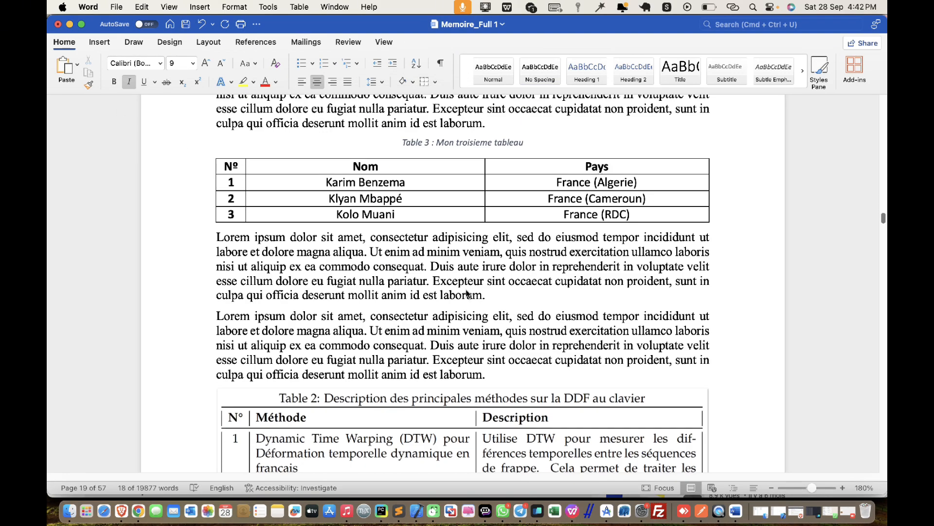
{"action": "scroll", "coordinate": [467, 287], "scroll_direction": "down", "scroll_amount": 6}
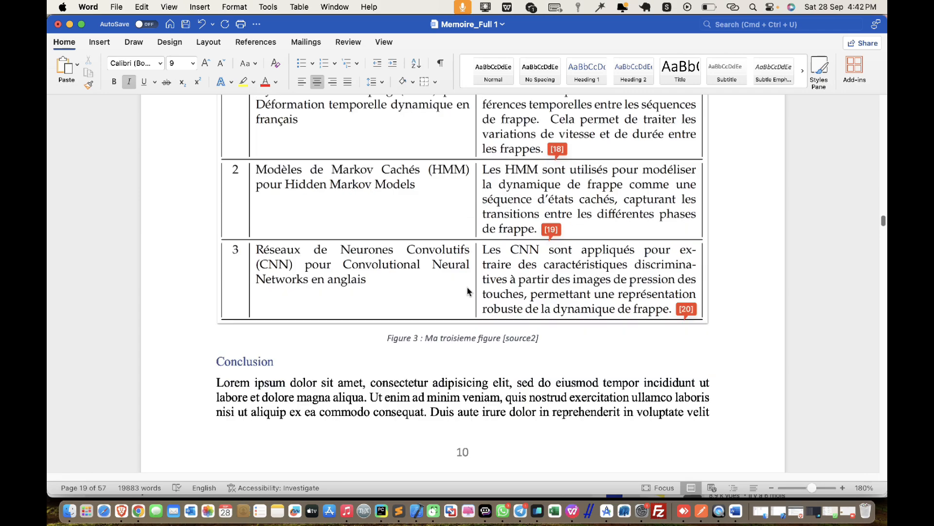
{"action": "key", "text": "super+s"}
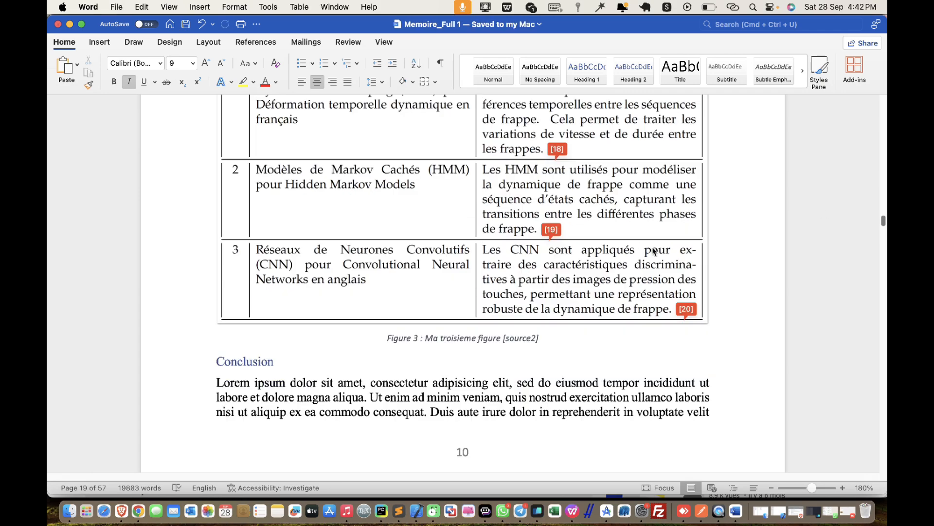
- Insert a list of tables under the "Liste des tableaux" heading using the Table caption label and Formal format, and save the document
{"action": "left_click_drag", "start_coordinate": [884, 225], "coordinate": [884, 101]}
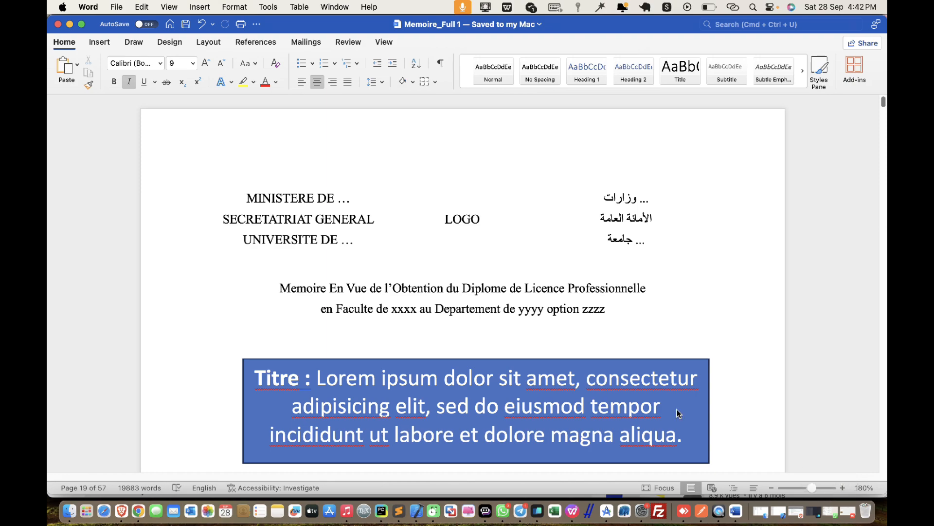
{"action": "scroll", "coordinate": [391, 264], "scroll_direction": "down", "scroll_amount": 15}
{"action": "scroll", "coordinate": [501, 322], "scroll_direction": "down", "scroll_amount": 8}
{"action": "scroll", "coordinate": [501, 321], "scroll_direction": "down", "scroll_amount": 20}
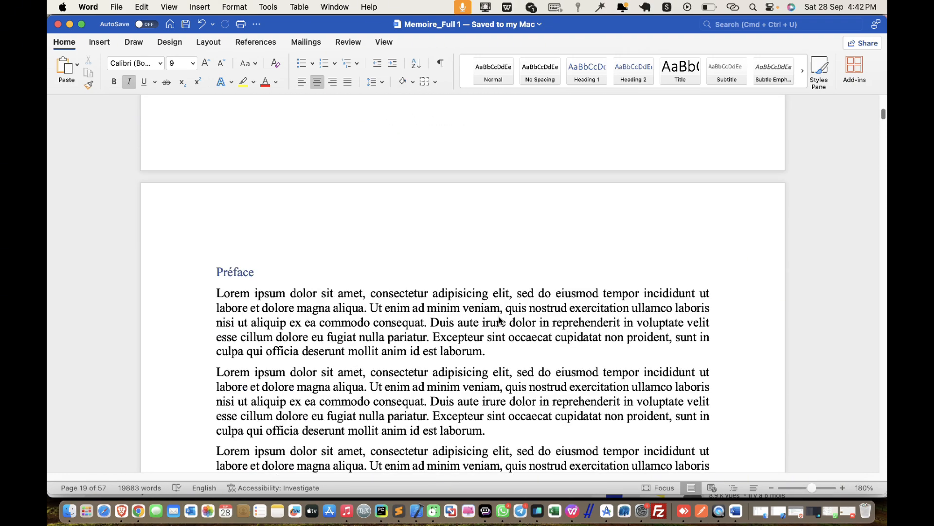
{"action": "scroll", "coordinate": [501, 321], "scroll_direction": "down", "scroll_amount": 20}
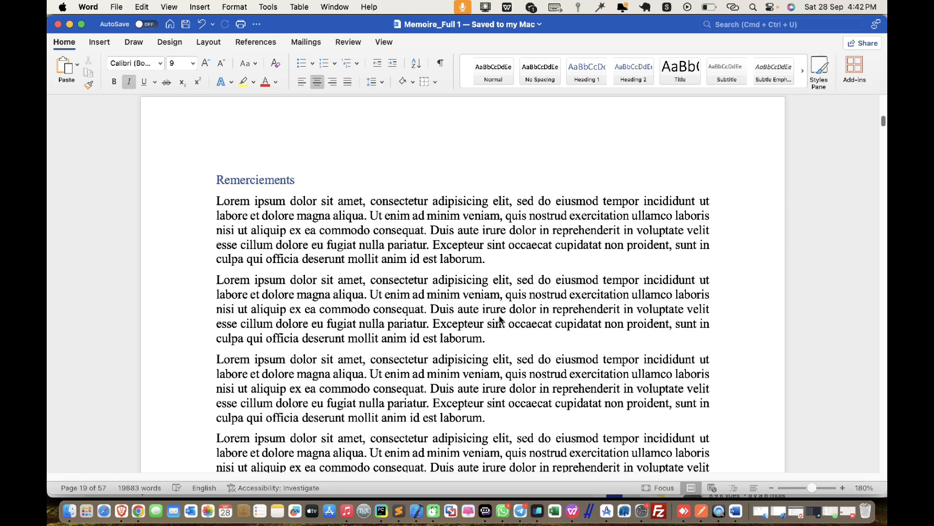
{"action": "scroll", "coordinate": [500, 317], "scroll_direction": "down", "scroll_amount": 20}
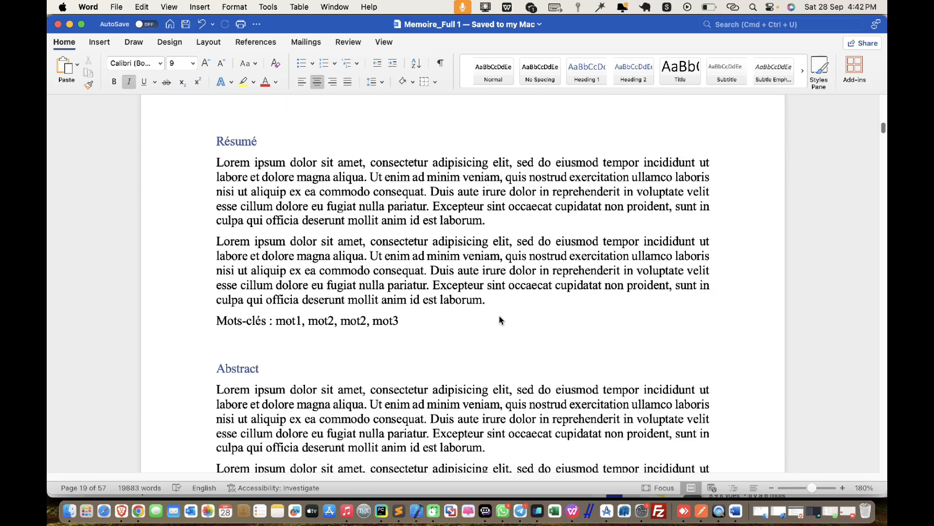
{"action": "scroll", "coordinate": [500, 318], "scroll_direction": "down", "scroll_amount": 20}
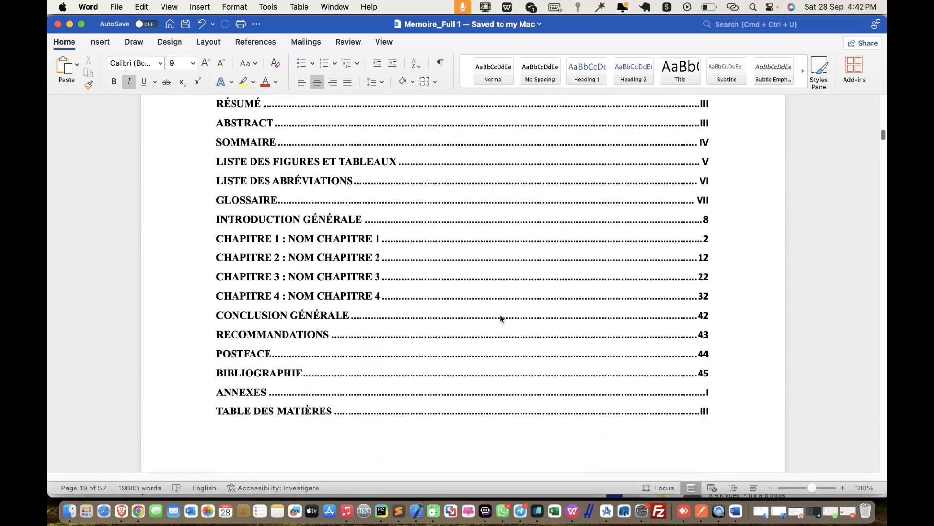
{"action": "scroll", "coordinate": [500, 317], "scroll_direction": "down", "scroll_amount": 5}
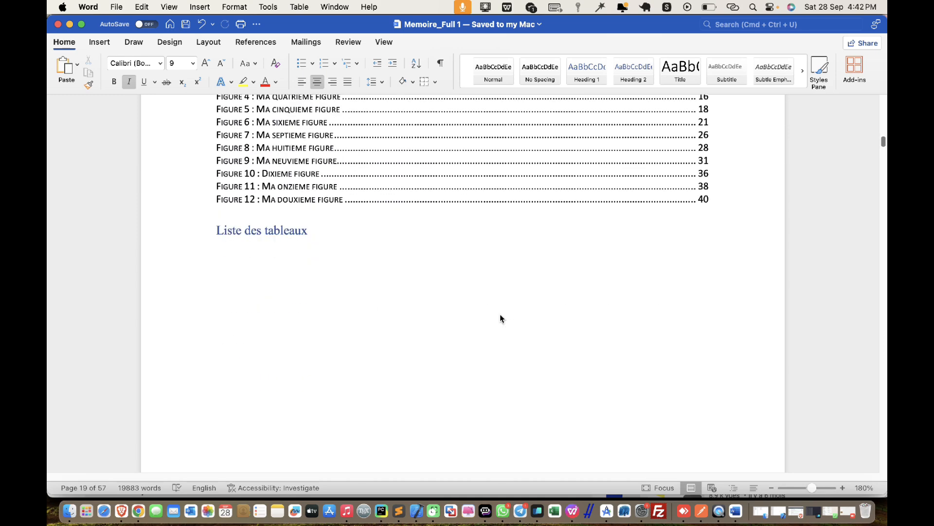
{"action": "left_click", "coordinate": [299, 243]}
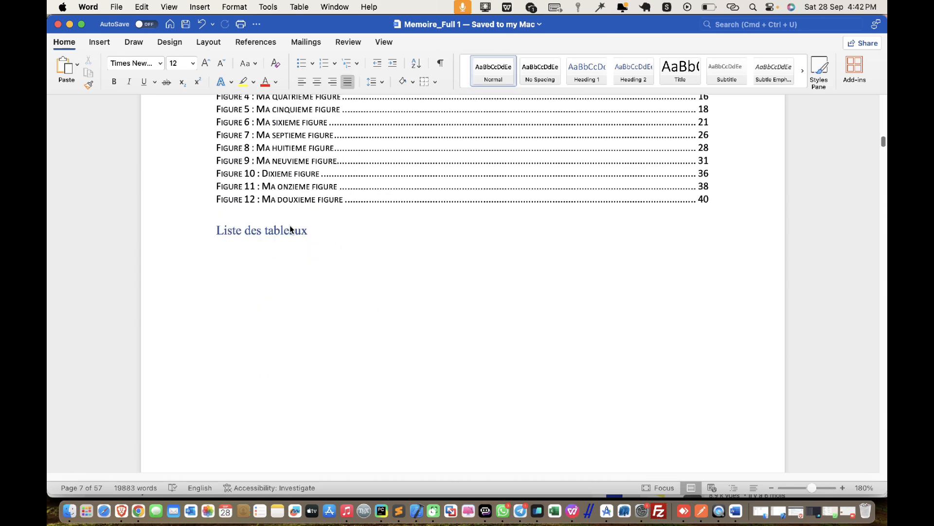
{"action": "left_click", "coordinate": [263, 43]}
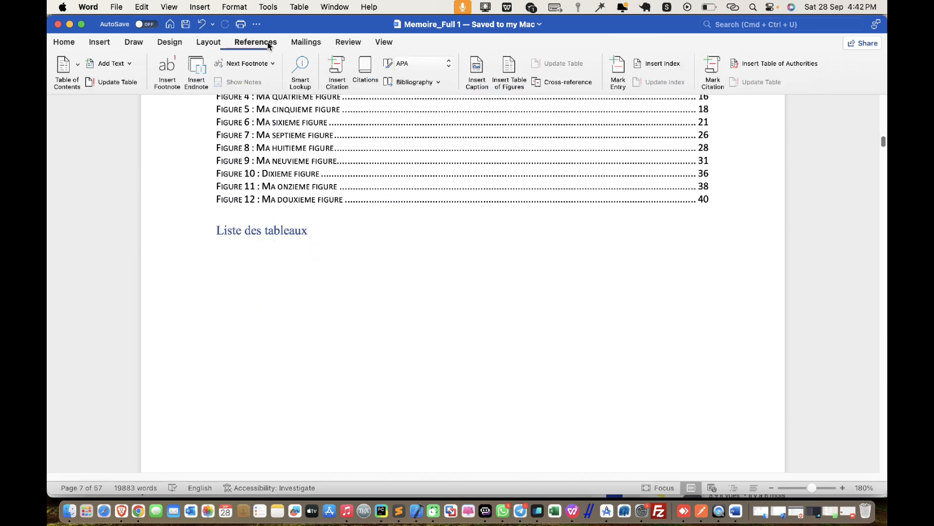
{"action": "left_click", "coordinate": [509, 71]}
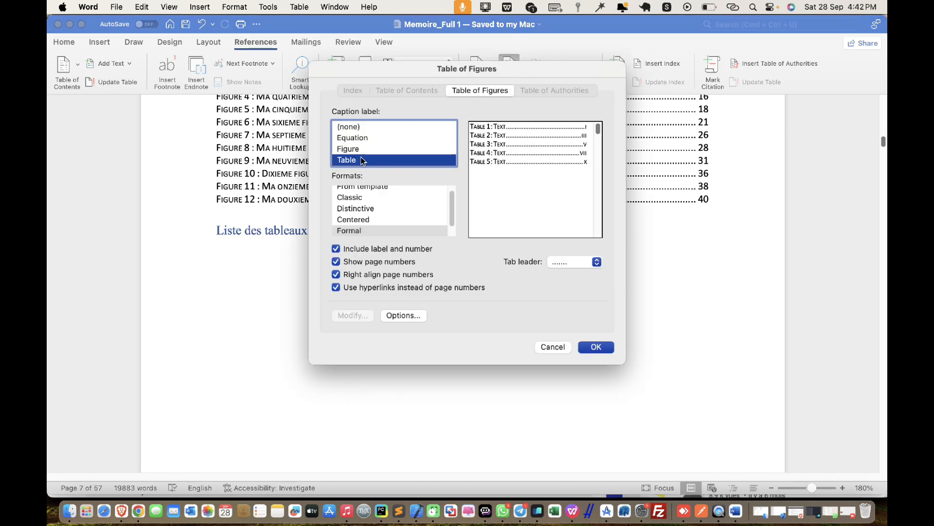
{"action": "scroll", "coordinate": [375, 227], "scroll_direction": "down", "scroll_amount": 1}
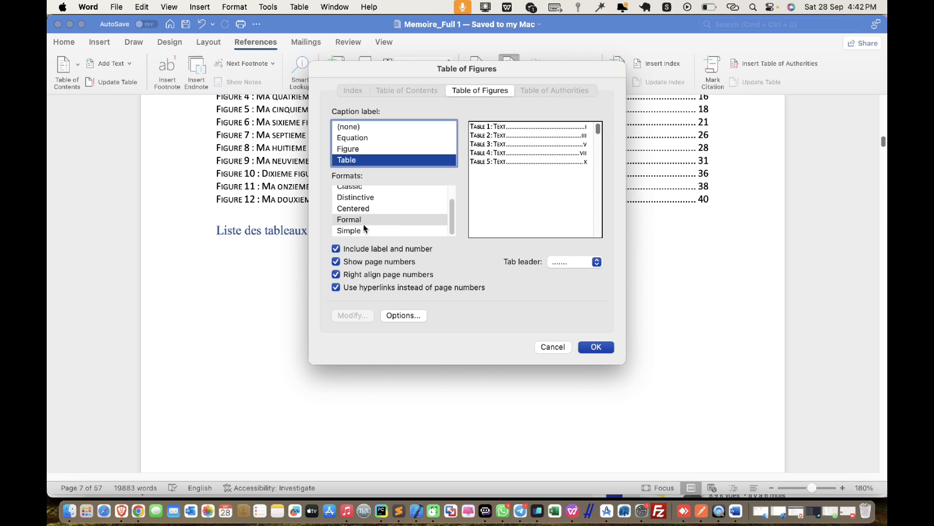
{"action": "left_click", "coordinate": [367, 220]}
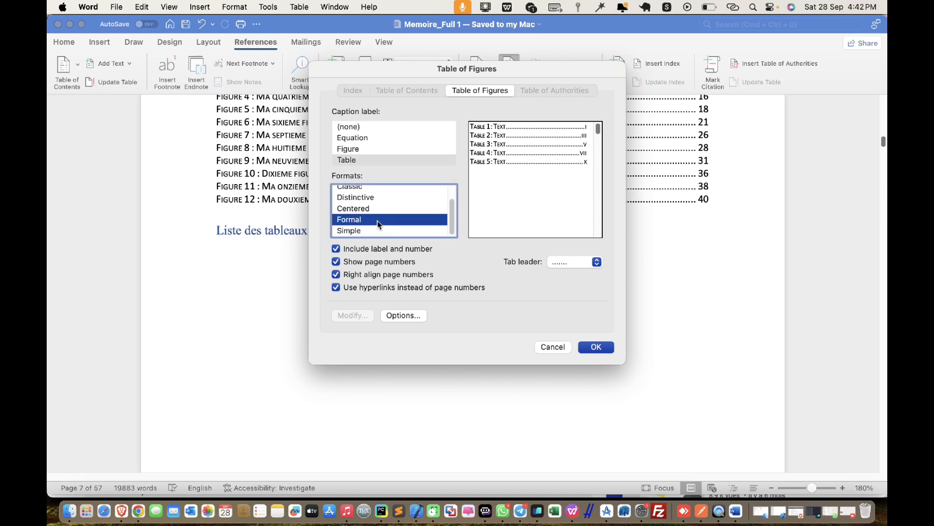
{"action": "left_click", "coordinate": [606, 349]}
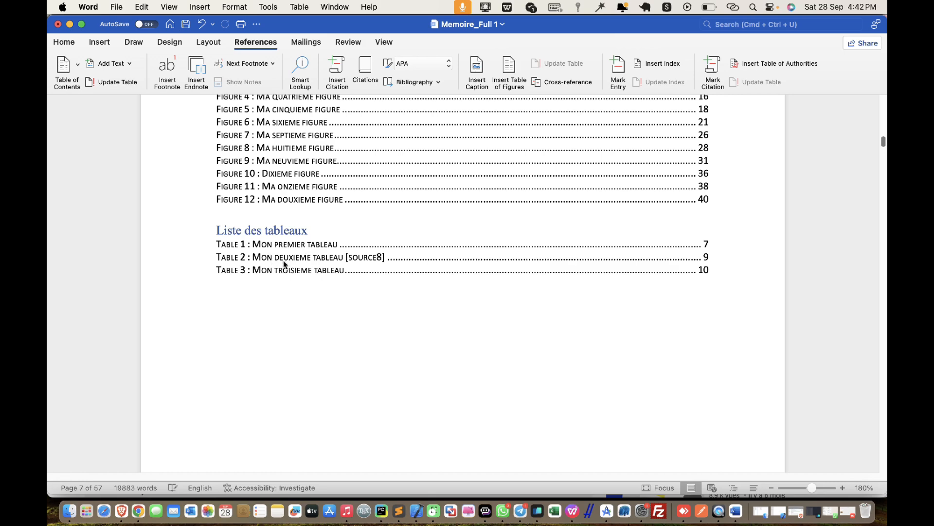
{"action": "scroll", "coordinate": [280, 265], "scroll_direction": "up", "scroll_amount": 5}
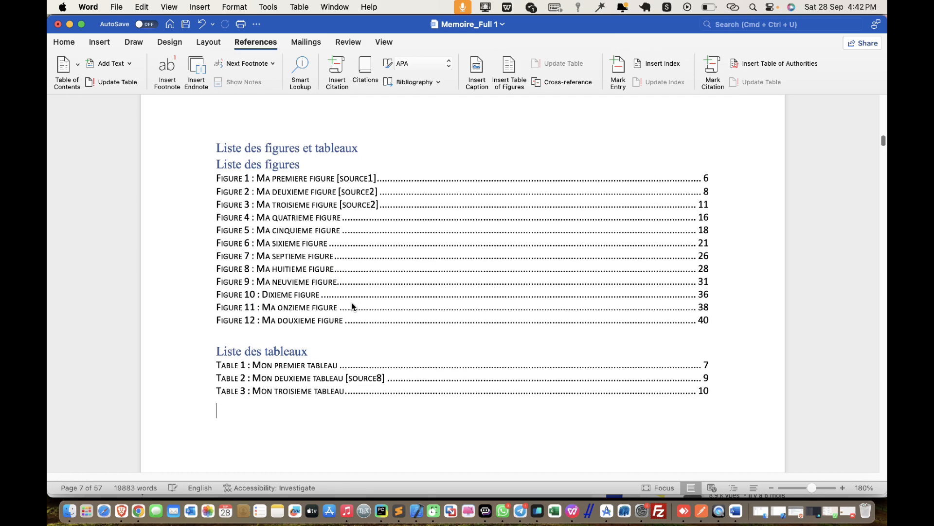
{"action": "scroll", "coordinate": [352, 302], "scroll_direction": "down", "scroll_amount": 1}
{"action": "key", "text": "super+s"}
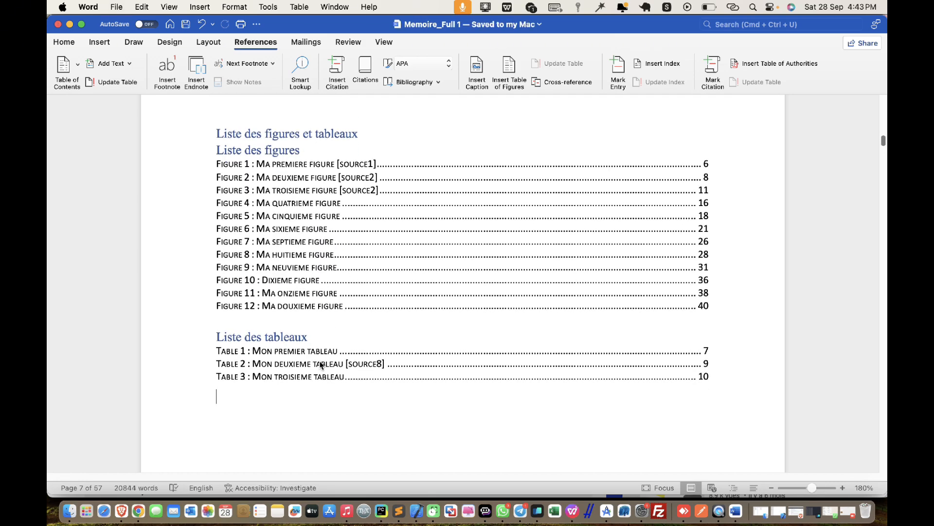
- Follow the Table 2 entry in the list of tables to its table and look over the pages up to Chapitre 2
{"action": "left_click", "coordinate": [321, 365], "text": "super"}
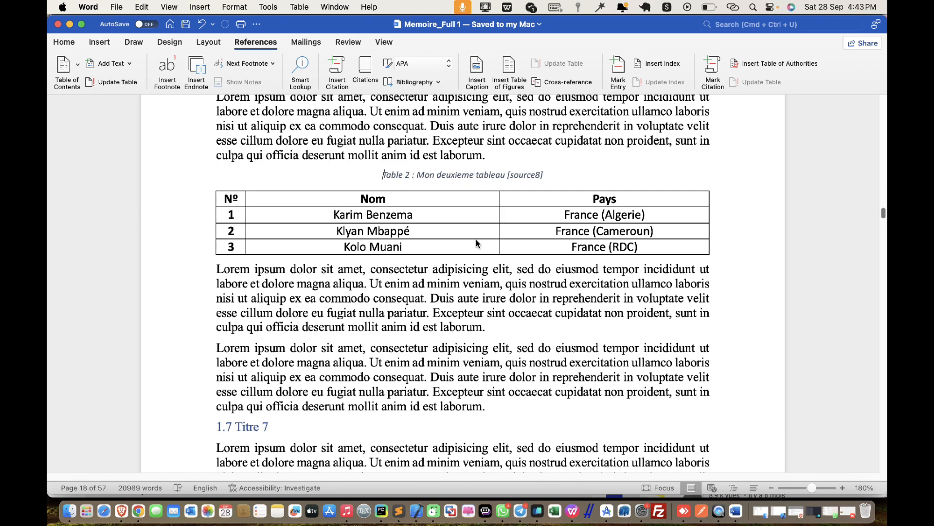
{"action": "scroll", "coordinate": [475, 262], "scroll_direction": "down", "scroll_amount": 10}
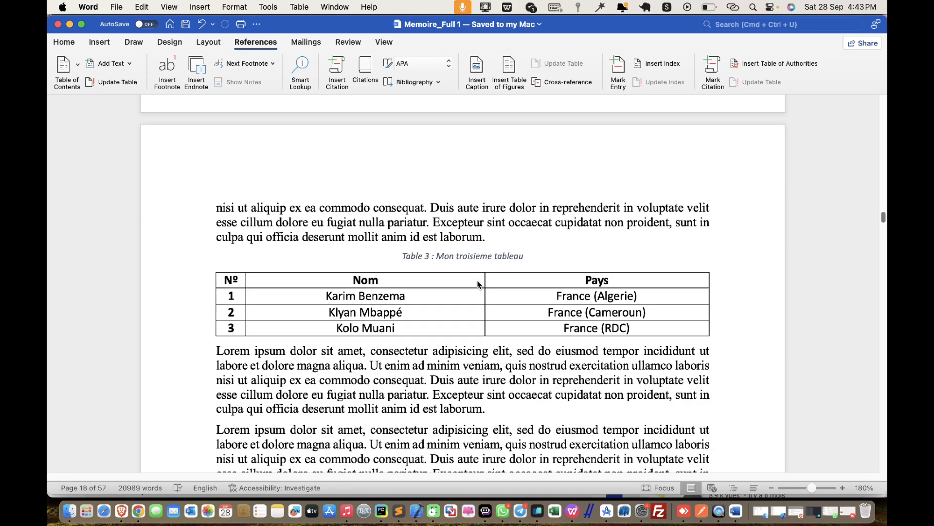
{"action": "scroll", "coordinate": [480, 281], "scroll_direction": "down", "scroll_amount": 15}
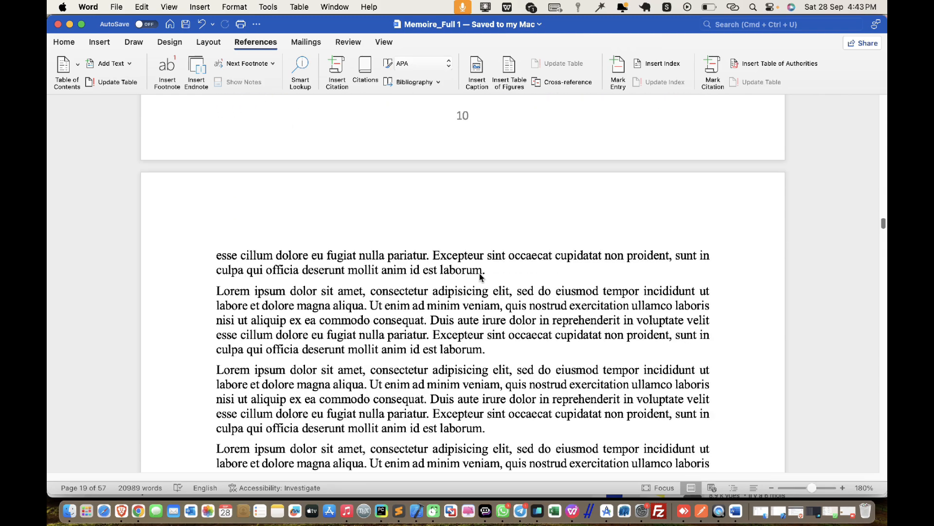
{"action": "scroll", "coordinate": [479, 298], "scroll_direction": "down", "scroll_amount": 10}
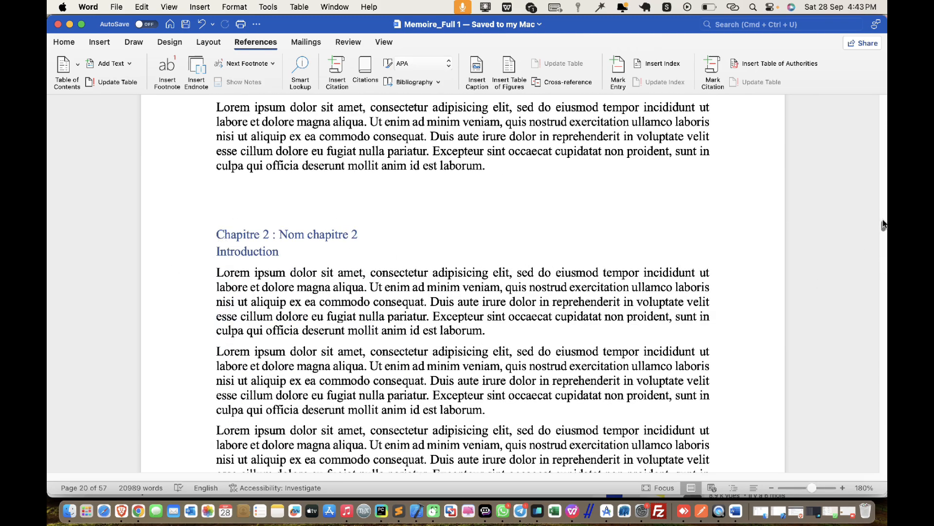
- Replace the unformatted Nº, Nom and Pays table on page 37 with the copied formatted table and delete the blank line beneath it
{"action": "left_click_drag", "start_coordinate": [884, 230], "coordinate": [852, 74]}
{"action": "scroll", "coordinate": [455, 254], "scroll_direction": "down", "scroll_amount": 12}
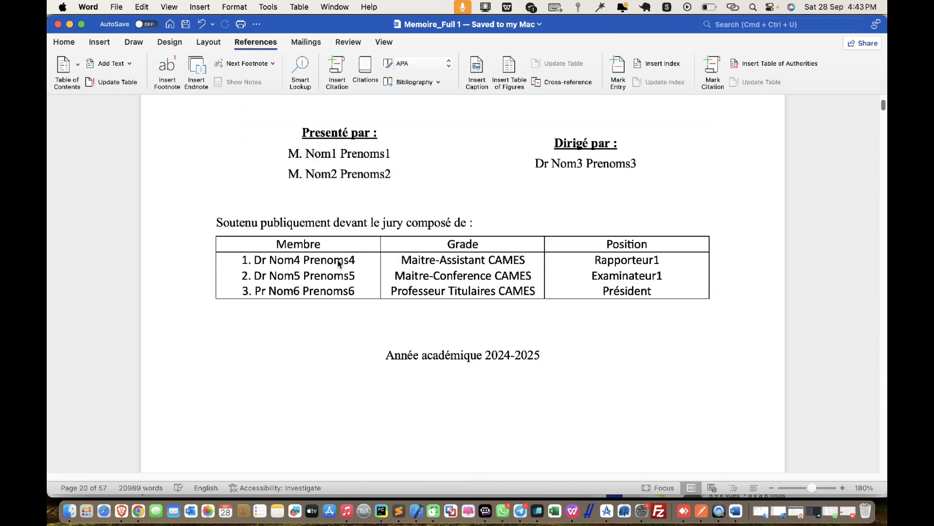
{"action": "scroll", "coordinate": [386, 336], "scroll_direction": "down", "scroll_amount": 5}
{"action": "scroll", "coordinate": [368, 298], "scroll_direction": "down", "scroll_amount": 15}
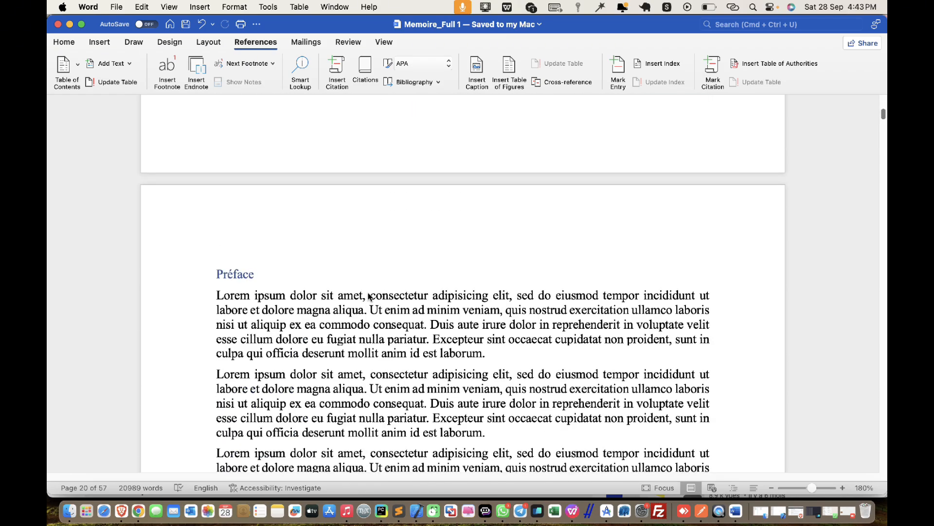
{"action": "scroll", "coordinate": [372, 271], "scroll_direction": "down", "scroll_amount": 10}
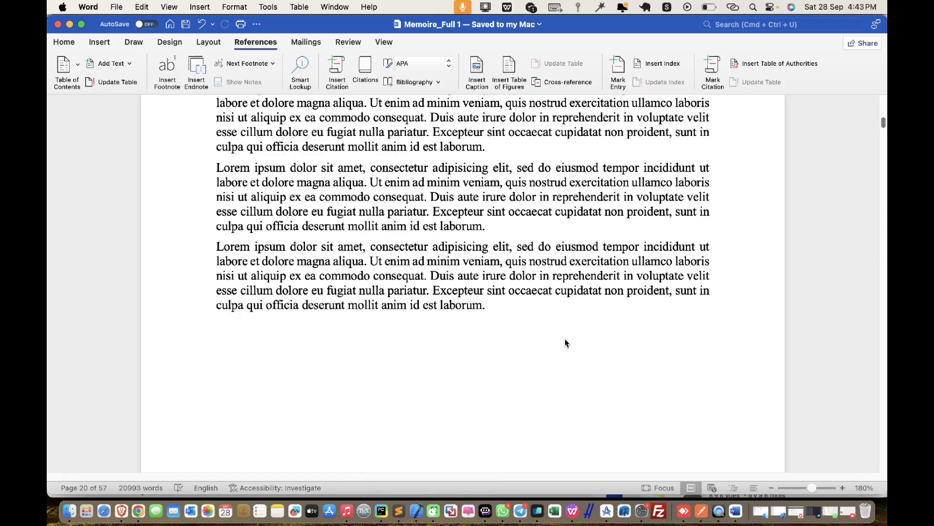
{"action": "scroll", "coordinate": [566, 344], "scroll_direction": "down", "scroll_amount": 20}
{"action": "scroll", "coordinate": [610, 320], "scroll_direction": "down", "scroll_amount": 20}
{"action": "scroll", "coordinate": [610, 321], "scroll_direction": "down", "scroll_amount": 20}
{"action": "scroll", "coordinate": [607, 306], "scroll_direction": "down", "scroll_amount": 15}
{"action": "scroll", "coordinate": [608, 307], "scroll_direction": "down", "scroll_amount": 15}
{"action": "scroll", "coordinate": [607, 307], "scroll_direction": "down", "scroll_amount": 15}
{"action": "scroll", "coordinate": [607, 306], "scroll_direction": "down", "scroll_amount": 15}
{"action": "scroll", "coordinate": [596, 309], "scroll_direction": "down", "scroll_amount": 15}
{"action": "scroll", "coordinate": [591, 300], "scroll_direction": "down", "scroll_amount": 15}
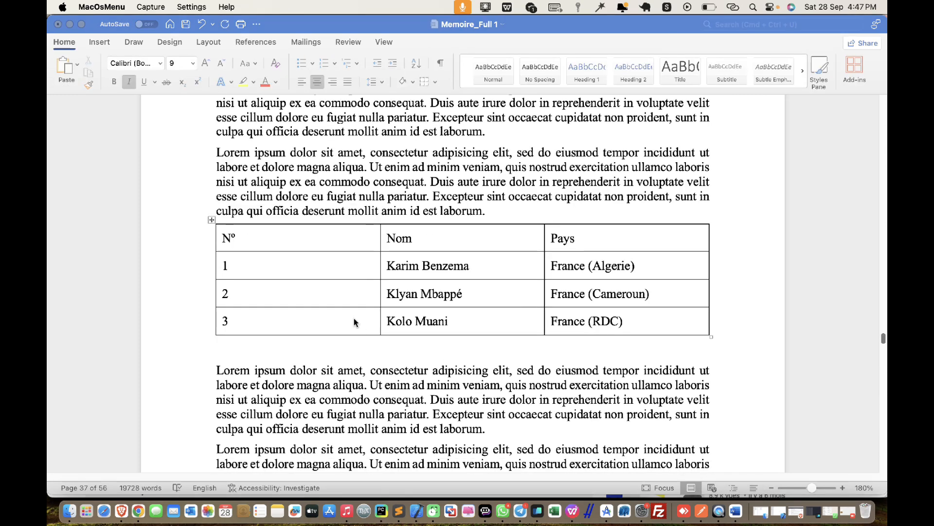
{"action": "left_click", "coordinate": [336, 319]}
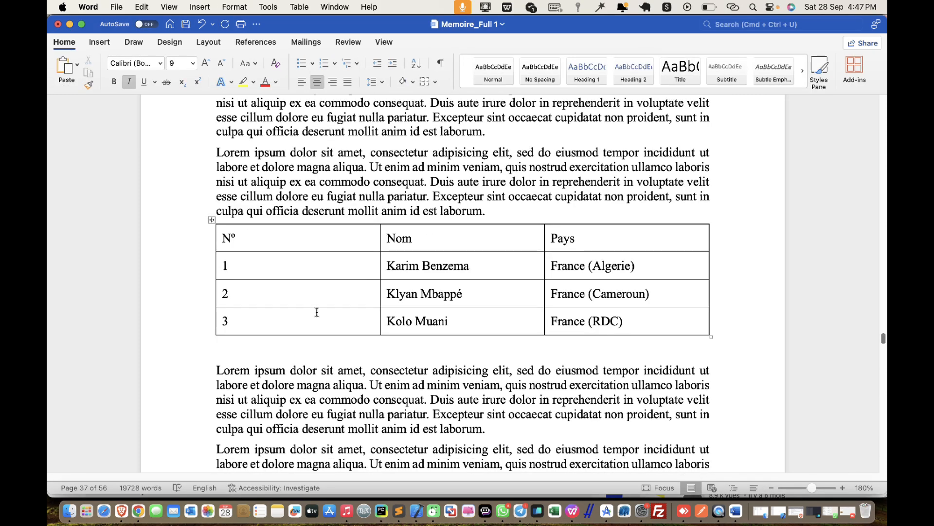
{"action": "left_click", "coordinate": [210, 217]}
{"action": "key", "text": "BackSpace"}
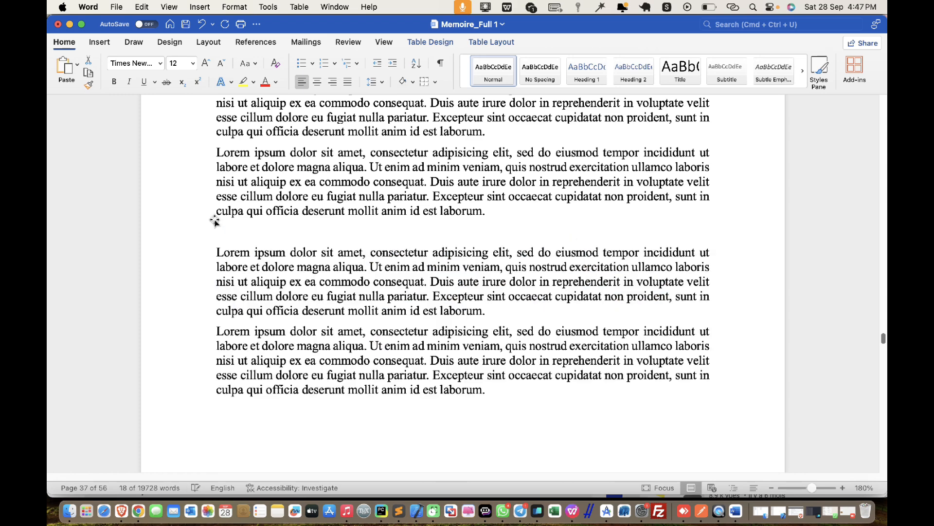
{"action": "key", "text": "super+v"}
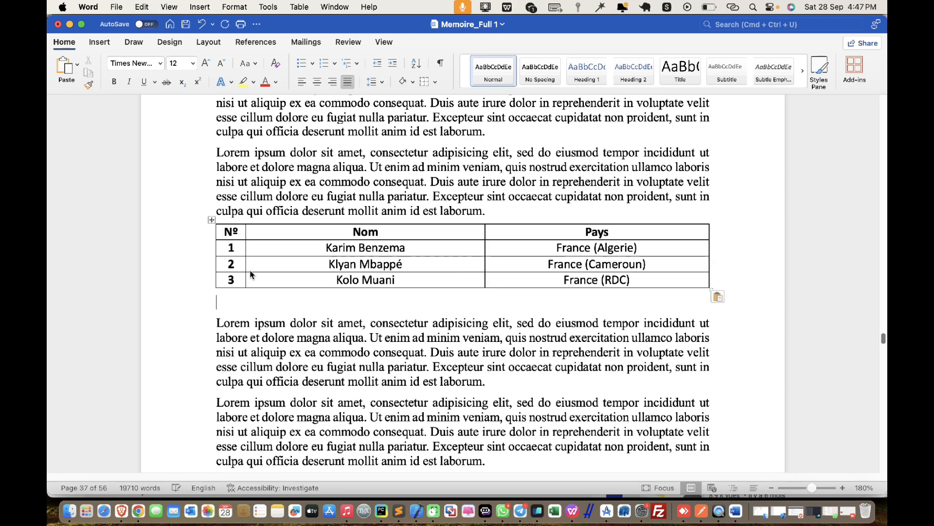
{"action": "key", "text": "BackSpace"}
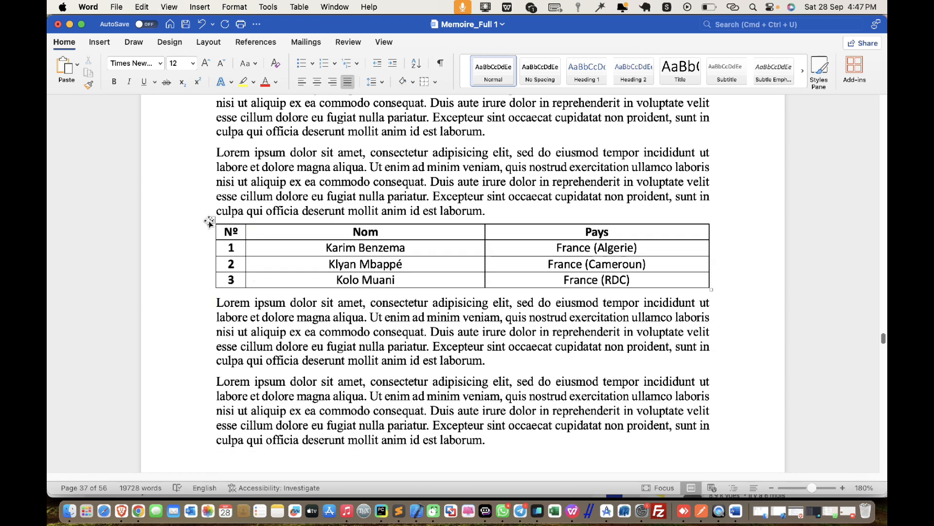
- Insert the caption "Table 9 : Mon neuvieme tableau" above the page 37 table and centre it
{"action": "left_click", "coordinate": [210, 219]}
{"action": "right_click", "coordinate": [211, 221]}
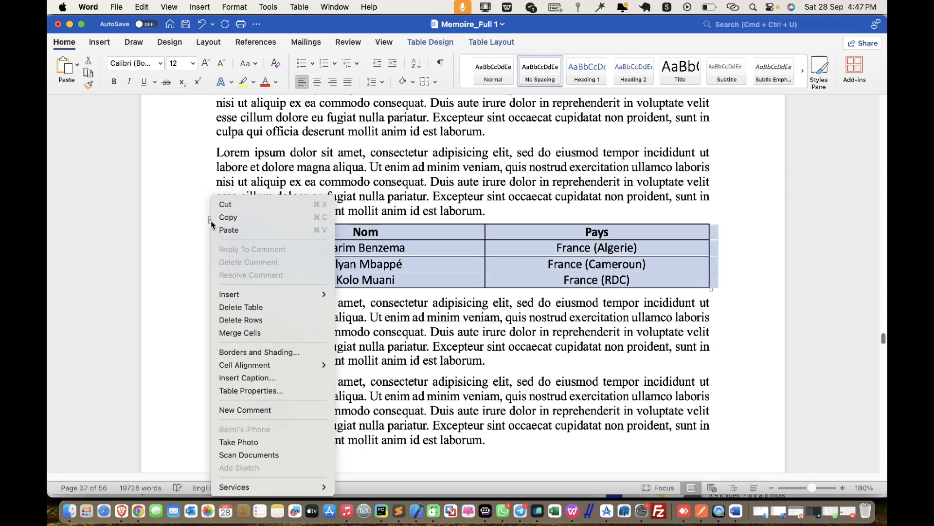
{"action": "left_click", "coordinate": [273, 379]}
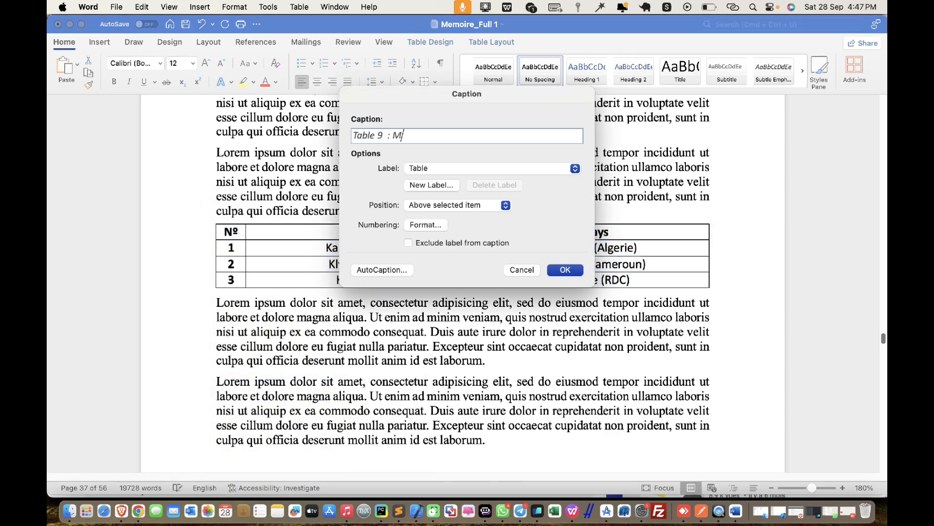
{"action": "type", "text": ": Mon neuvieme tableau"}
{"action": "key", "text": "Return"}
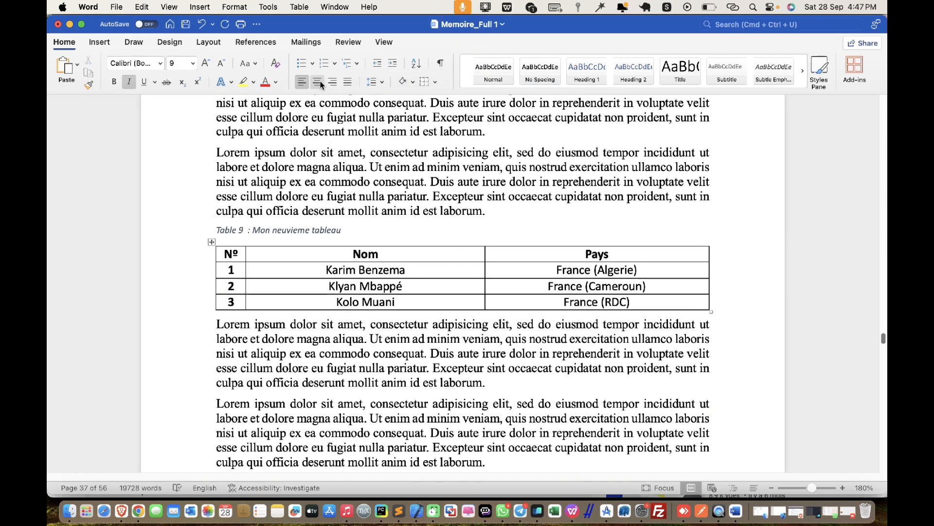
- Replace the unformatted Nº, Nom and Pays table on page 44 with the copied formatted table and delete the blank line beneath it
{"action": "scroll", "coordinate": [432, 267], "scroll_direction": "down", "scroll_amount": 10}
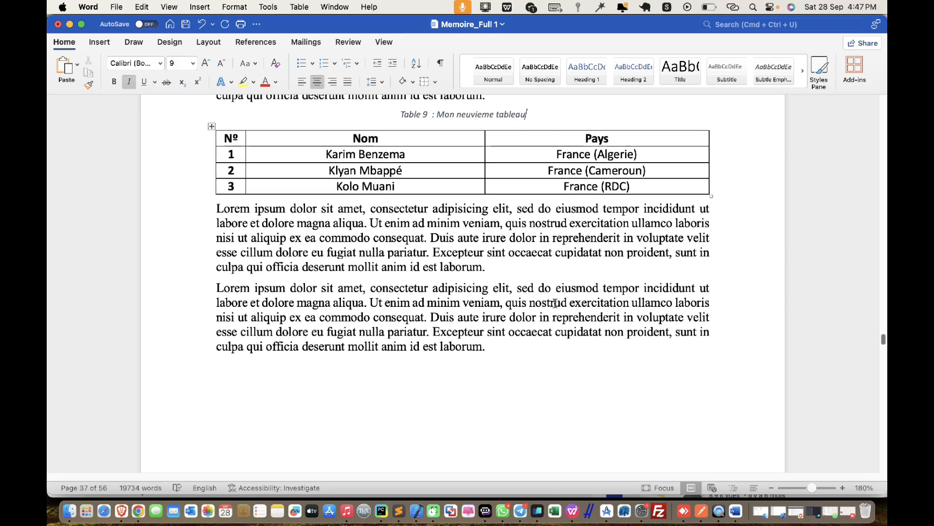
{"action": "scroll", "coordinate": [556, 305], "scroll_direction": "down", "scroll_amount": 15}
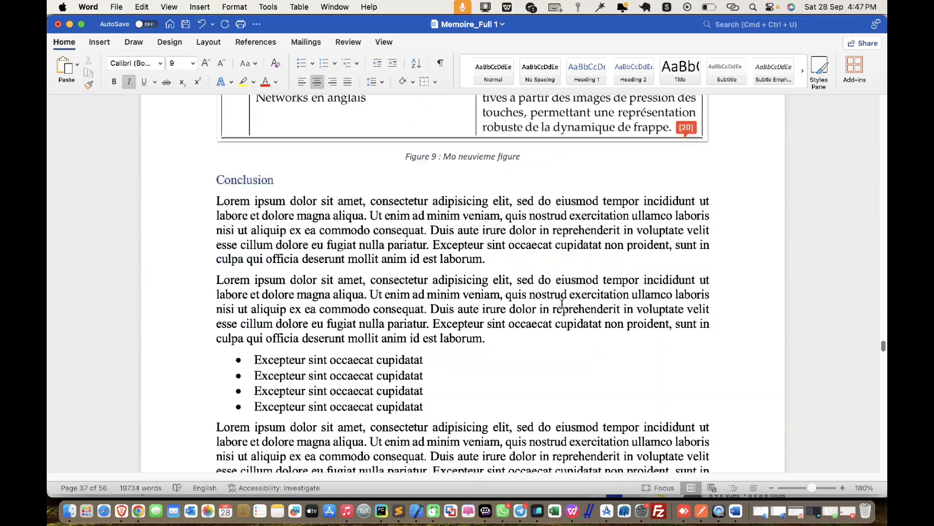
{"action": "scroll", "coordinate": [563, 303], "scroll_direction": "down", "scroll_amount": 15}
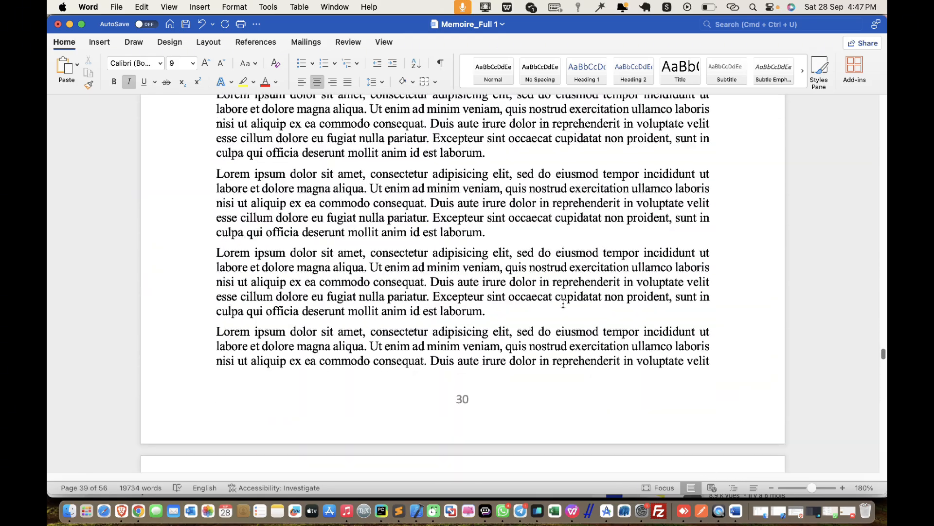
{"action": "scroll", "coordinate": [564, 303], "scroll_direction": "down", "scroll_amount": 15}
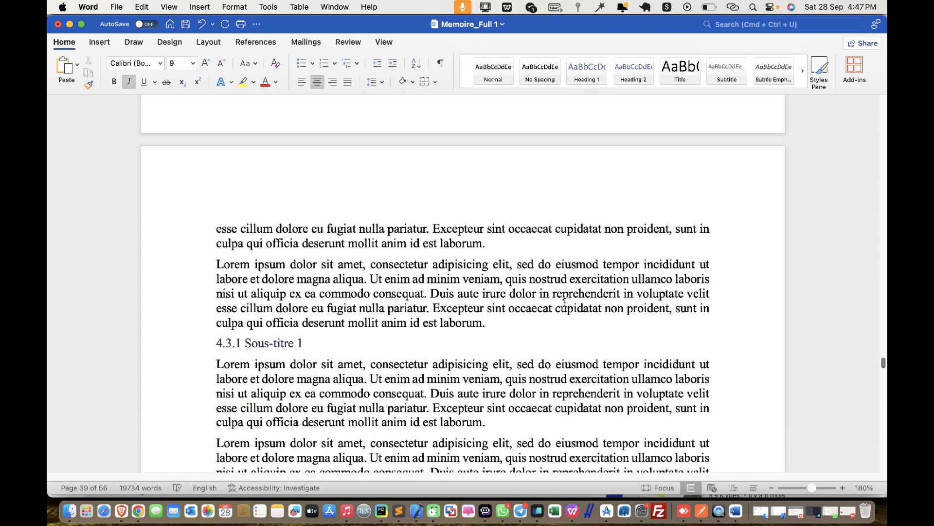
{"action": "scroll", "coordinate": [573, 300], "scroll_direction": "down", "scroll_amount": 15}
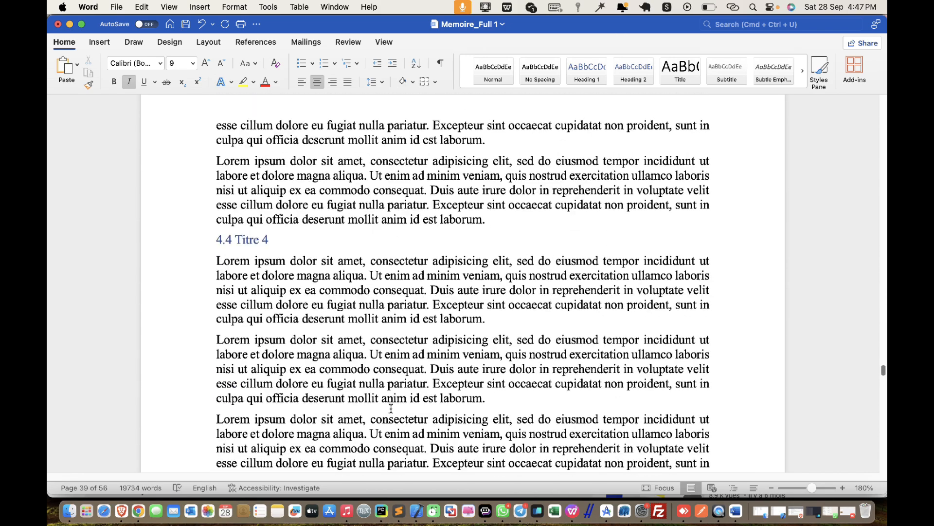
{"action": "scroll", "coordinate": [399, 360], "scroll_direction": "down", "scroll_amount": 15}
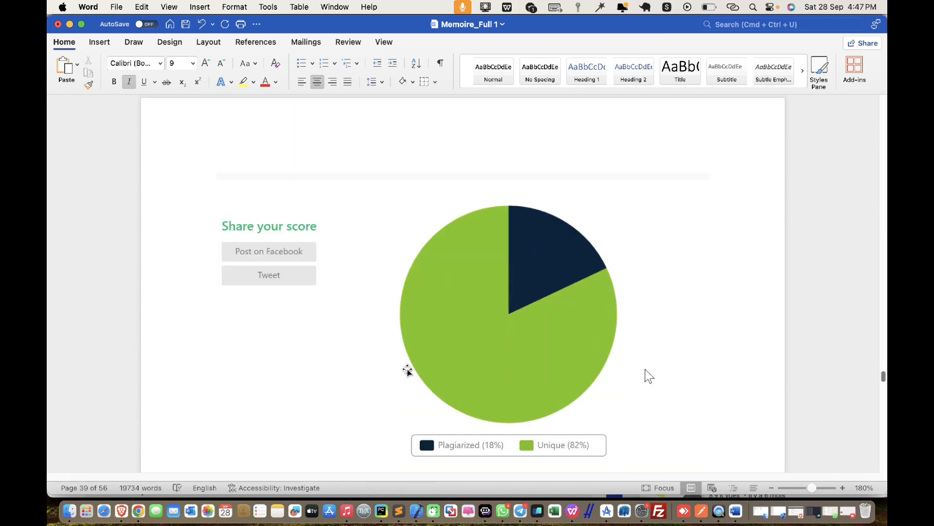
{"action": "scroll", "coordinate": [409, 369], "scroll_direction": "down", "scroll_amount": 9}
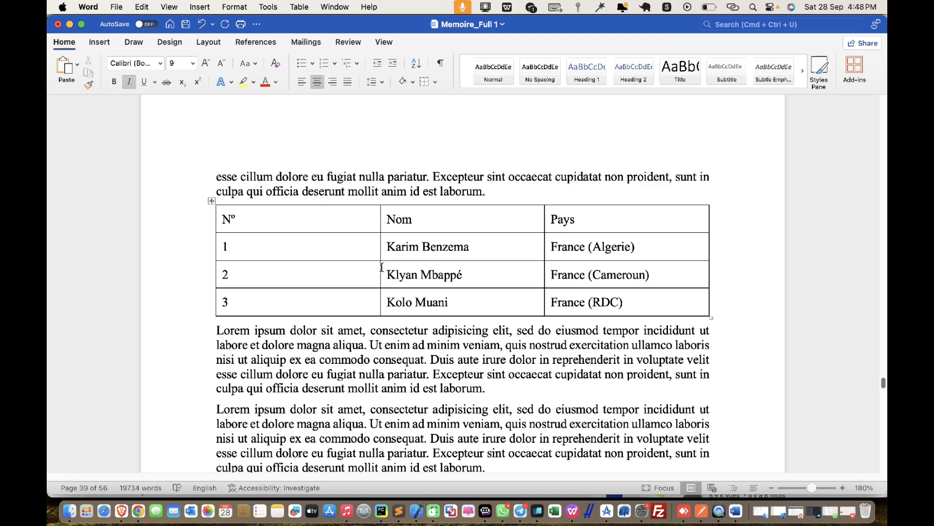
{"action": "left_click", "coordinate": [382, 268]}
{"action": "left_click", "coordinate": [212, 202]}
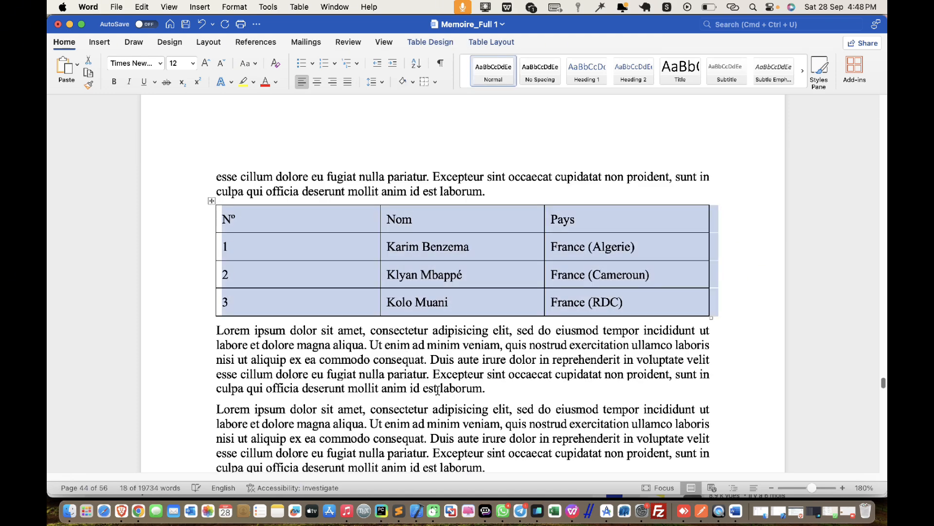
{"action": "key", "text": "BackSpace"}
{"action": "key", "text": "super+v"}
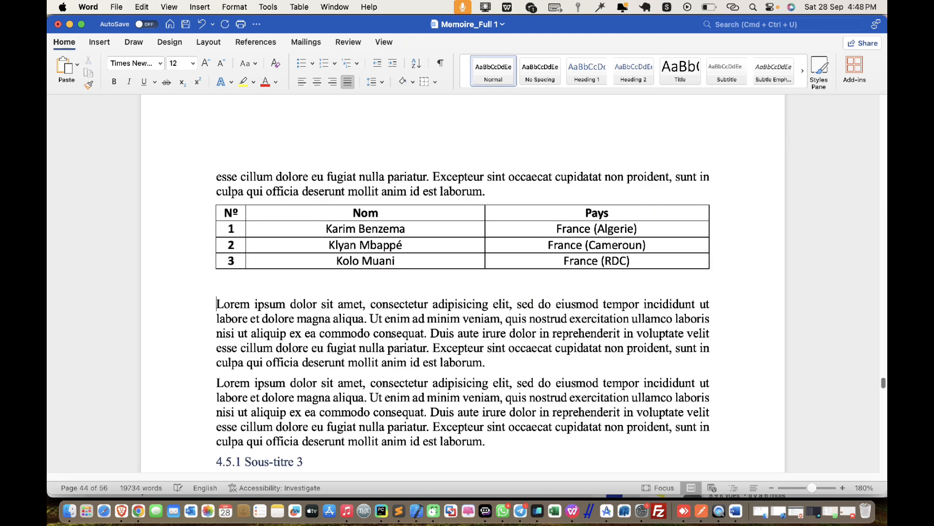
{"action": "key", "text": "BackSpace"}
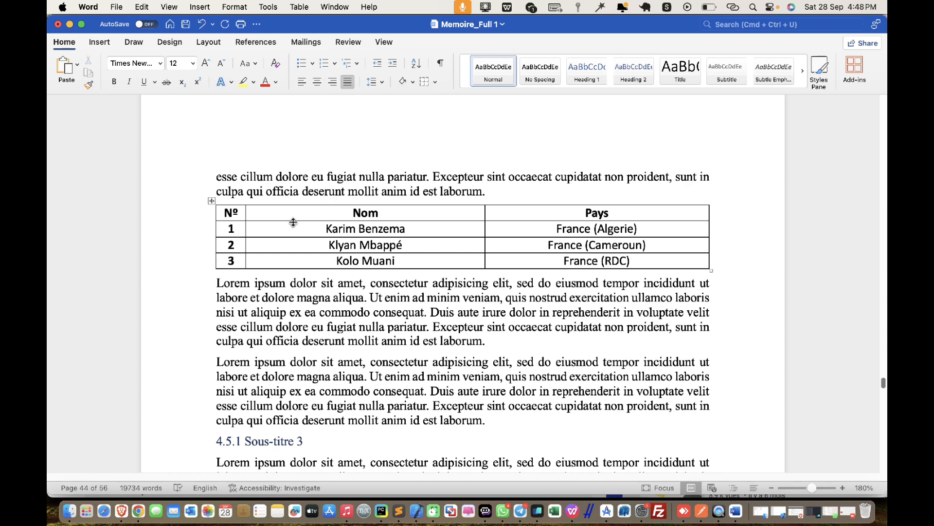
- Insert the caption "Table 10 : Mon dixieme tableau" above the page 44 table and centre it
{"action": "right_click", "coordinate": [209, 201]}
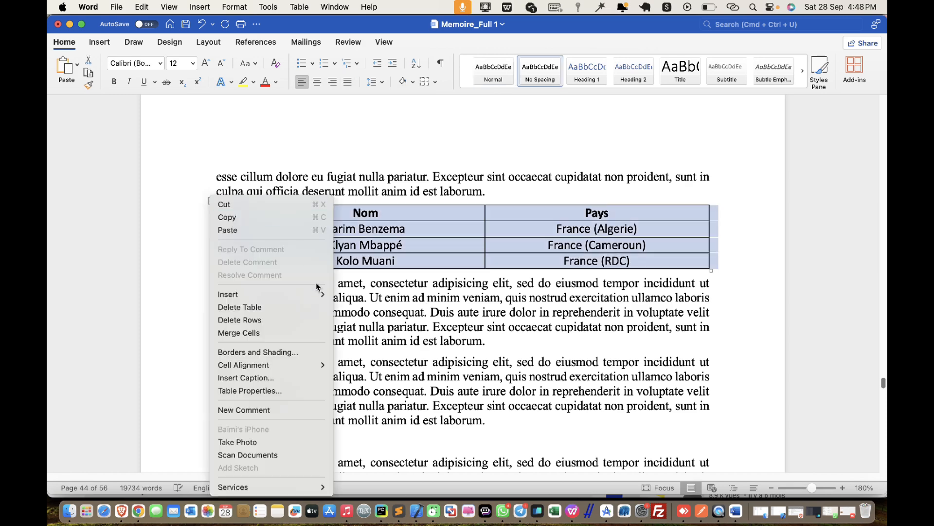
{"action": "left_click", "coordinate": [282, 378]}
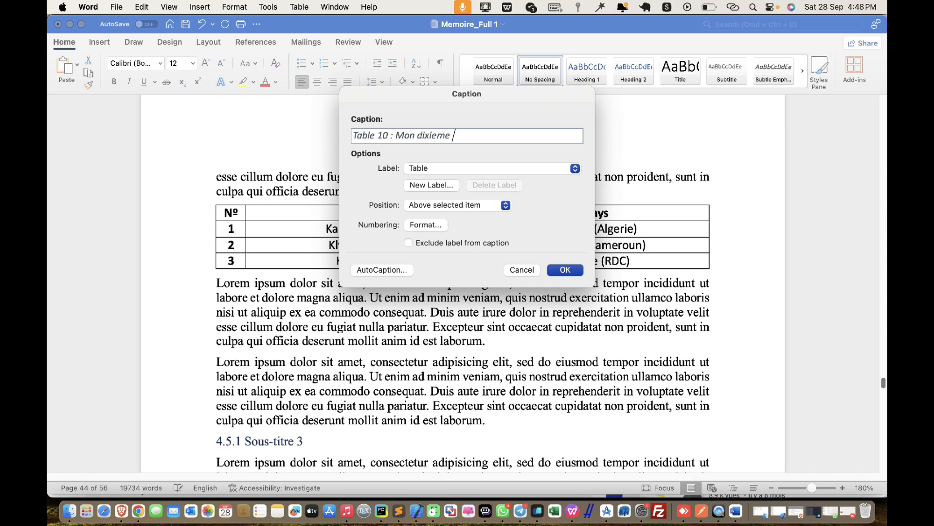
{"action": "key", "text": "Return"}
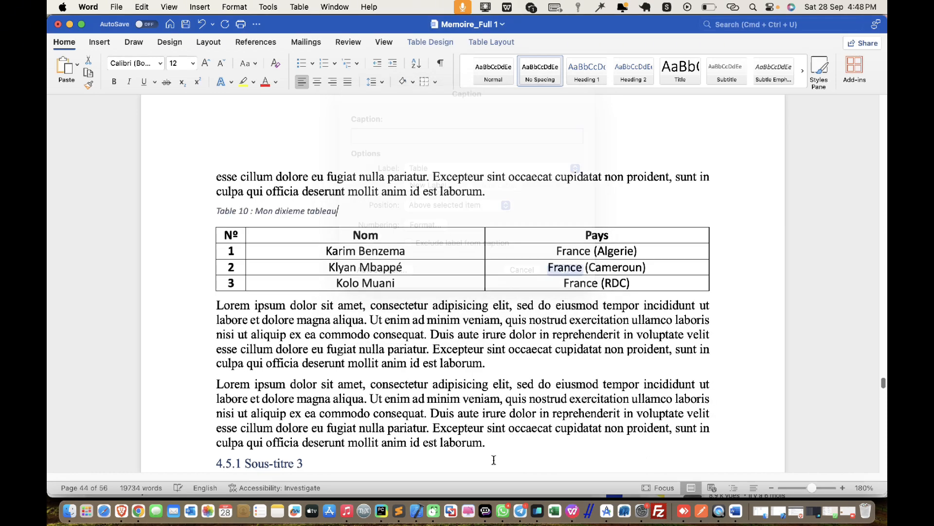
{"action": "left_click", "coordinate": [316, 82]}
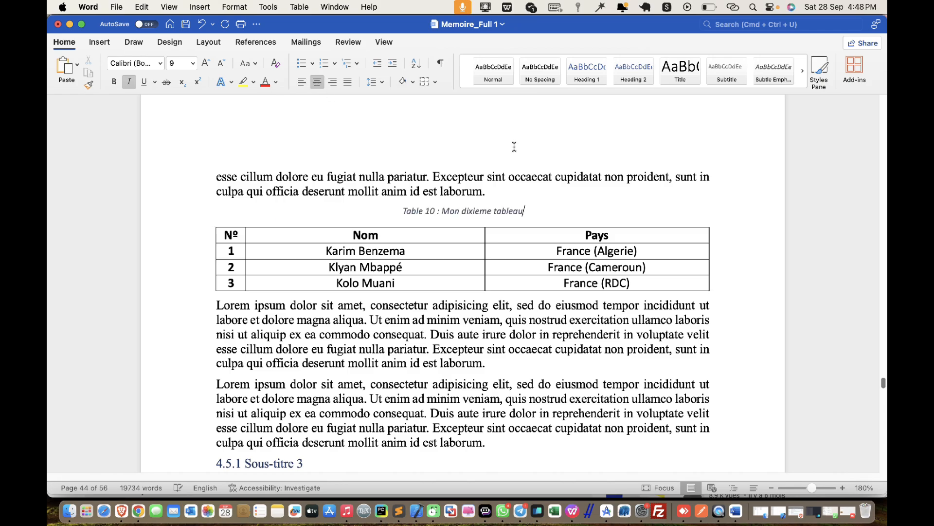
- Delete the unformatted Nº, Nom and Pays table on page 46 that precedes the "4.7 Titre 7" heading
{"action": "scroll", "coordinate": [574, 237], "scroll_direction": "down", "scroll_amount": 10}
{"action": "scroll", "coordinate": [574, 237], "scroll_direction": "down", "scroll_amount": 15}
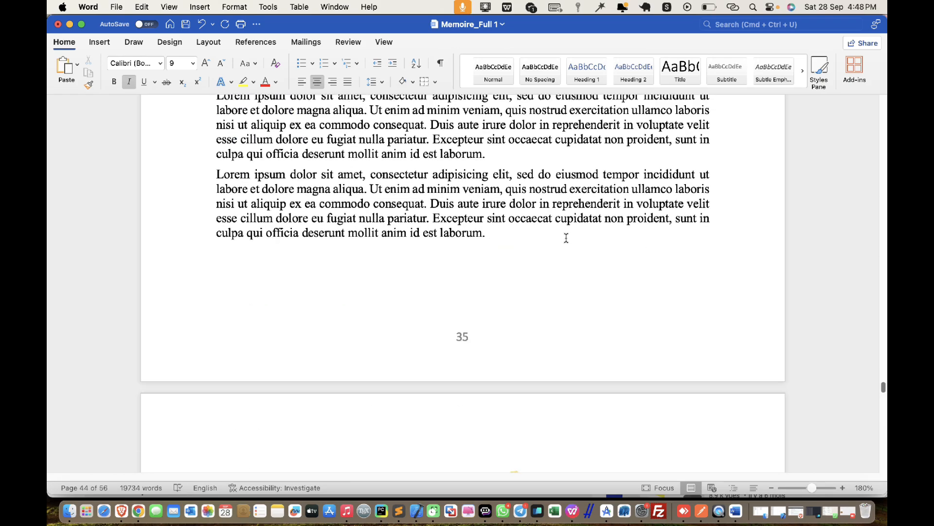
{"action": "scroll", "coordinate": [560, 152], "scroll_direction": "down", "scroll_amount": 15}
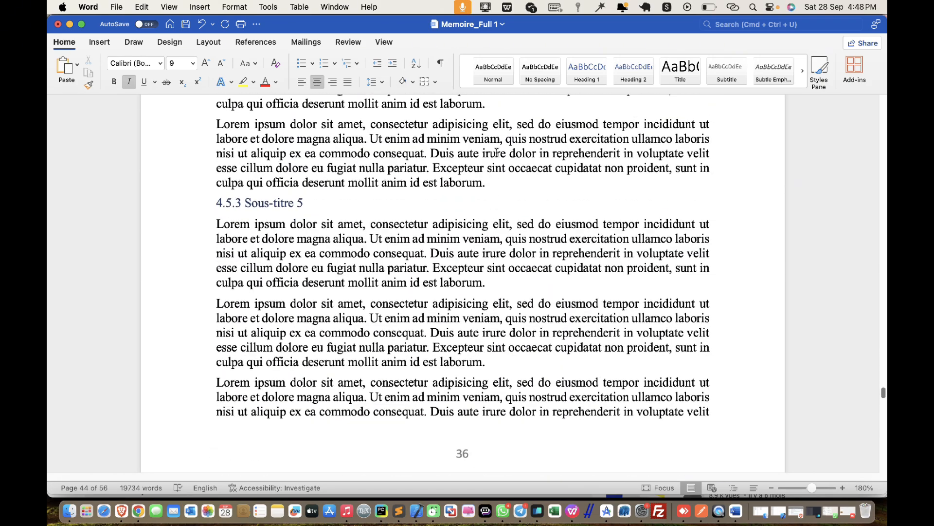
{"action": "scroll", "coordinate": [511, 289], "scroll_direction": "down", "scroll_amount": 5}
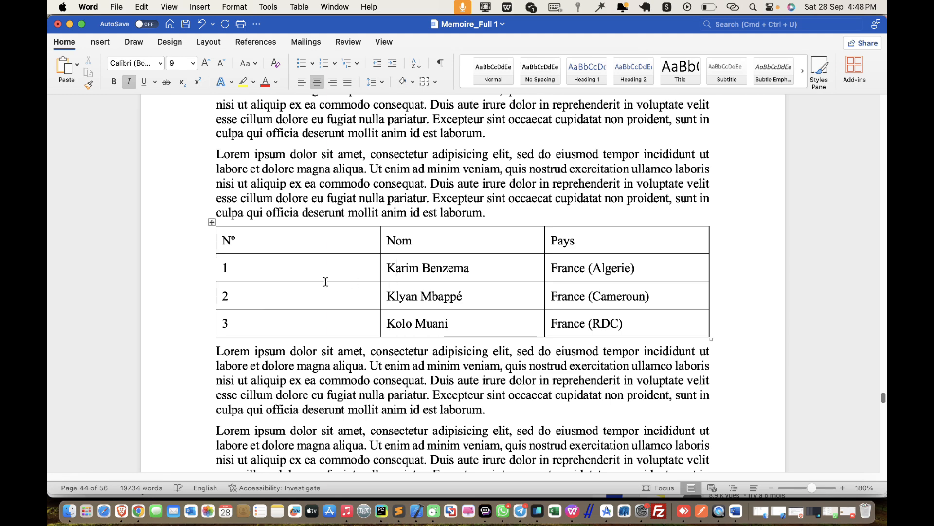
{"action": "left_click", "coordinate": [210, 222]}
{"action": "key", "text": "BackSpace"}
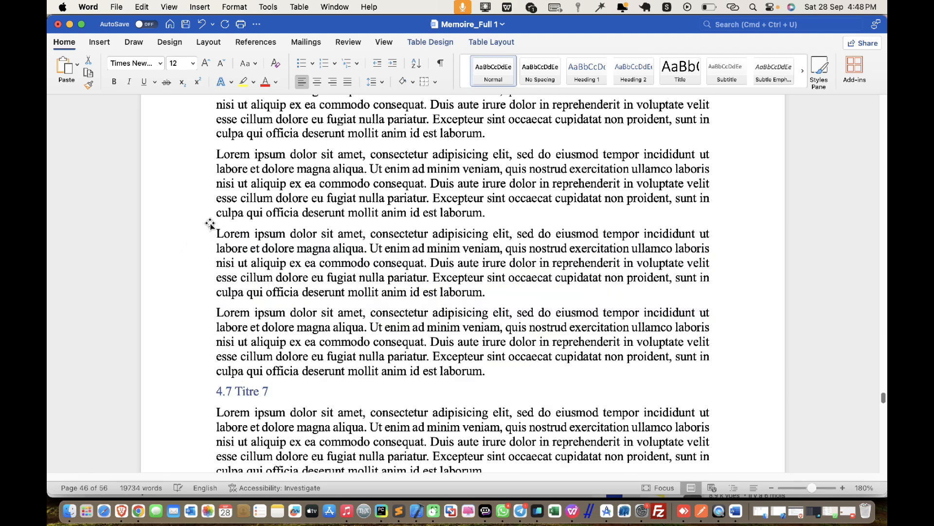
- Replace the unformatted table split across pages in section 4.7 Titre 7 with the copied formatted table
{"action": "scroll", "coordinate": [358, 265], "scroll_direction": "down", "scroll_amount": 10}
{"action": "scroll", "coordinate": [299, 244], "scroll_direction": "up", "scroll_amount": 2}
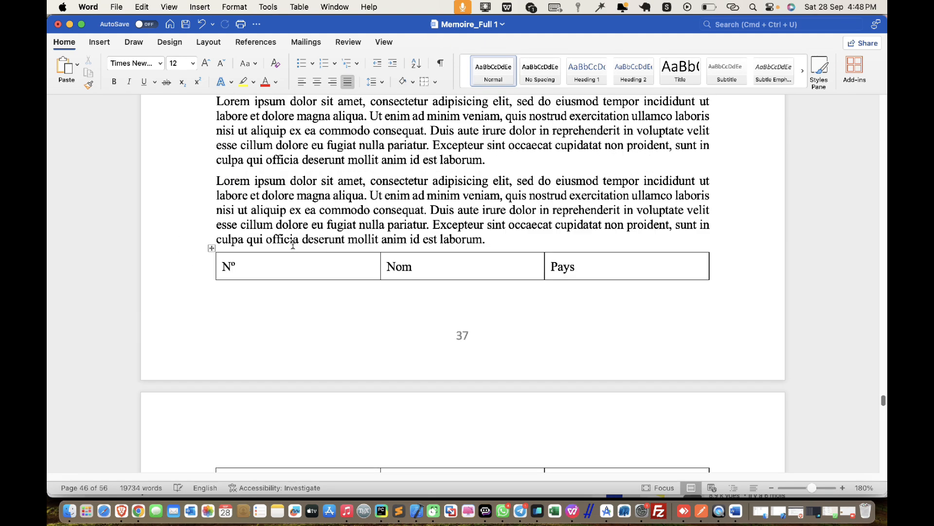
{"action": "left_click", "coordinate": [212, 250]}
{"action": "key", "text": "BackSpace"}
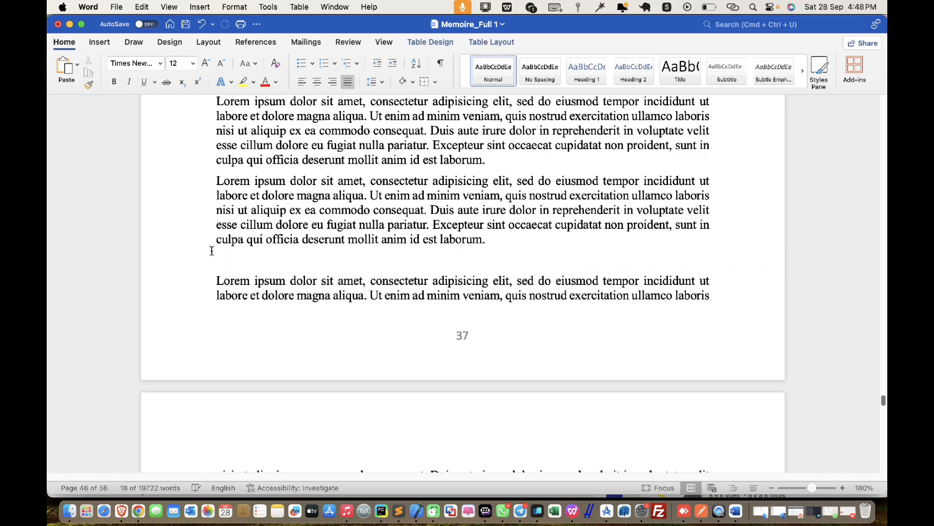
{"action": "key", "text": "super+z"}
- Delete one body paragraph above "4.7 Titre 7" to keep the table on one page, and remove the blank line beneath the table
{"action": "scroll", "coordinate": [268, 285], "scroll_direction": "down", "scroll_amount": 2}
{"action": "scroll", "coordinate": [280, 267], "scroll_direction": "up", "scroll_amount": 4}
{"action": "scroll", "coordinate": [479, 241], "scroll_direction": "up", "scroll_amount": 1}
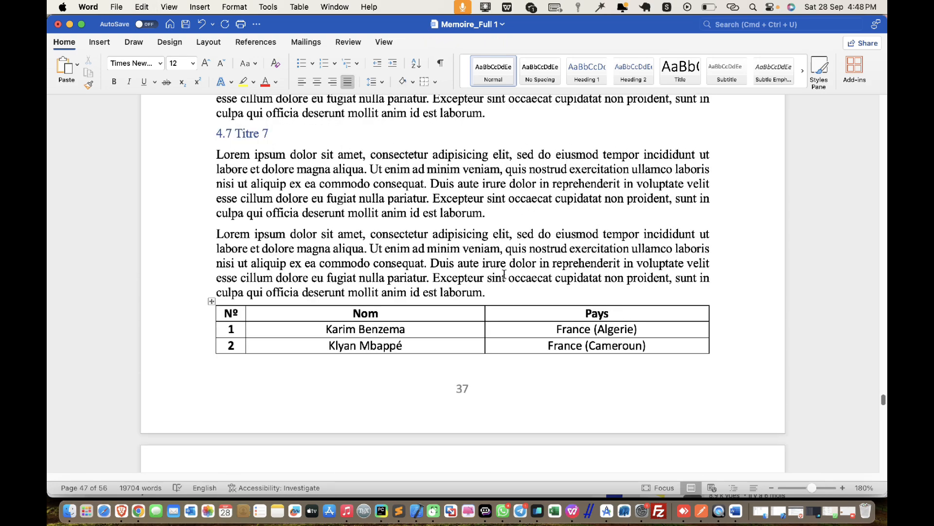
{"action": "scroll", "coordinate": [479, 248], "scroll_direction": "up", "scroll_amount": 8}
{"action": "left_click_drag", "start_coordinate": [495, 226], "coordinate": [497, 153]}
{"action": "key", "text": "BackSpace"}
{"action": "scroll", "coordinate": [495, 208], "scroll_direction": "down", "scroll_amount": 2}
{"action": "scroll", "coordinate": [495, 208], "scroll_direction": "down", "scroll_amount": 3}
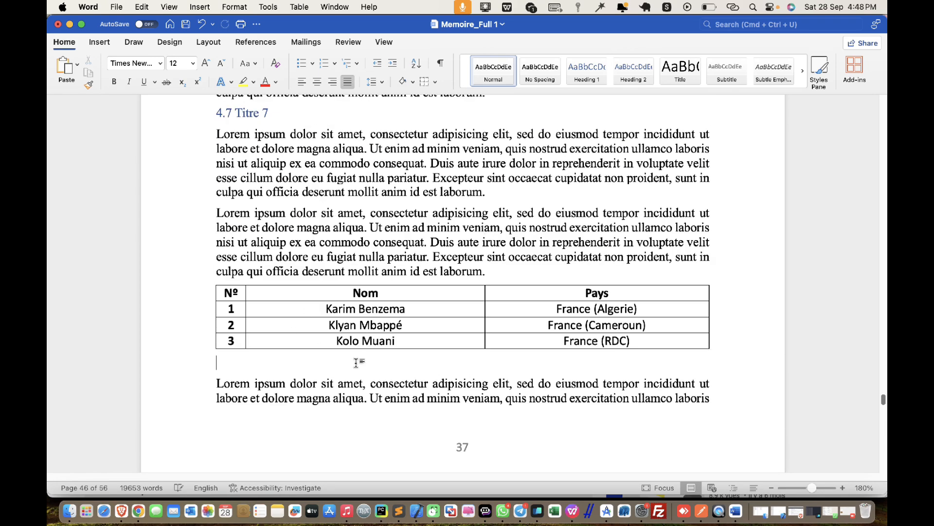
{"action": "key", "text": "Delete"}
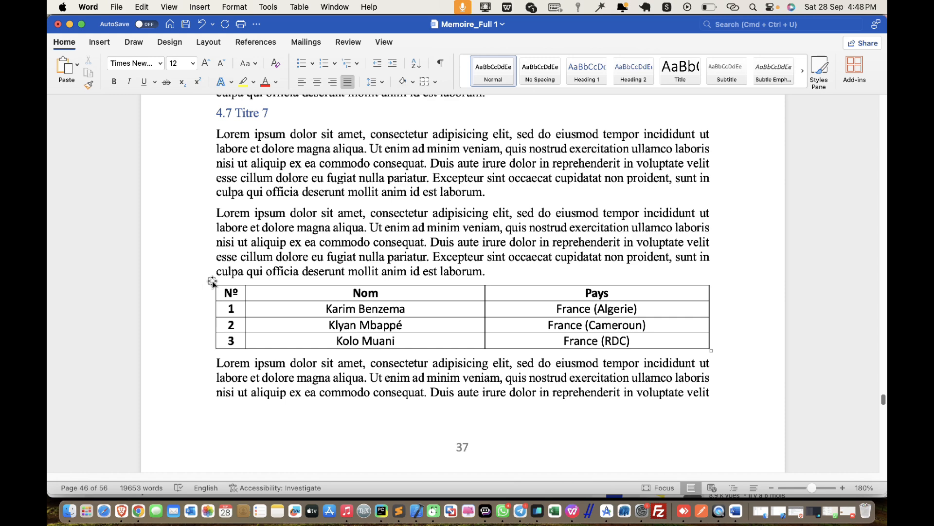
- Insert the caption "Table 11 : Mon onzieme tableau" above the table in section 4.7 and centre it
{"action": "right_click", "coordinate": [212, 281]}
{"action": "left_click", "coordinate": [286, 378]}
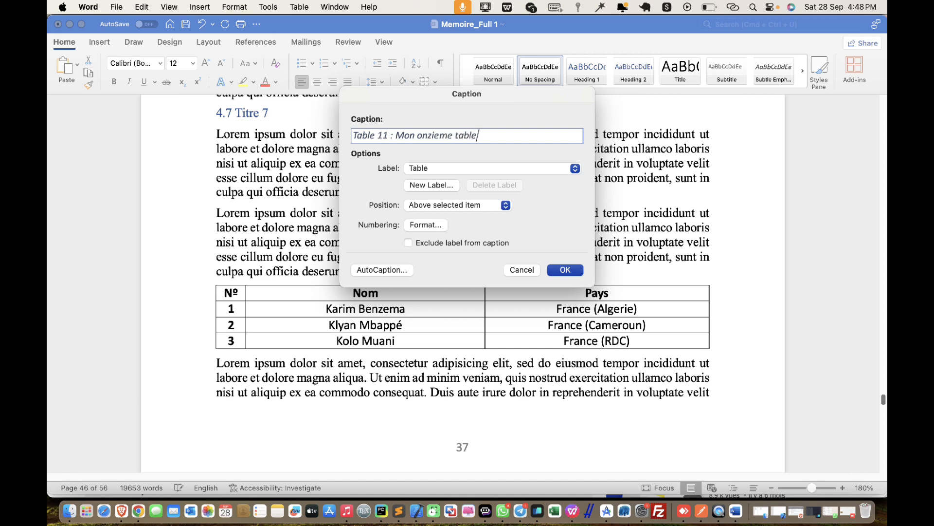
{"action": "key", "text": "Return"}
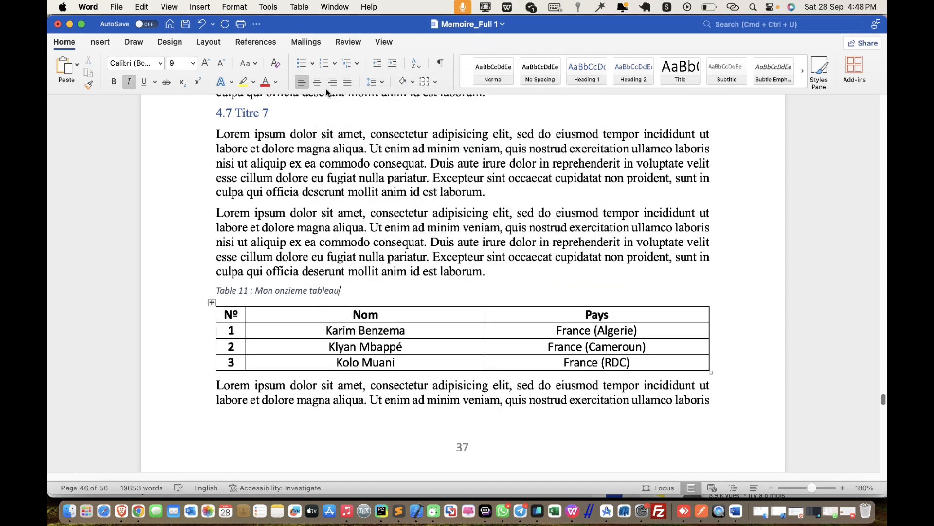
{"action": "left_click", "coordinate": [317, 81]}
- Save the document and look over the remaining pages up to "Conclusion générale" for further tables
{"action": "scroll", "coordinate": [514, 305], "scroll_direction": "down", "scroll_amount": 3}
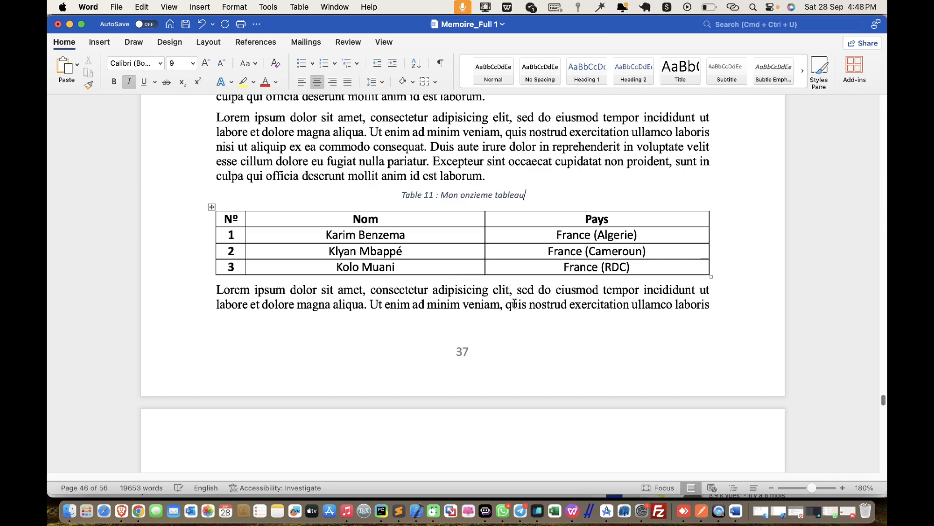
{"action": "scroll", "coordinate": [463, 272], "scroll_direction": "down", "scroll_amount": 20}
{"action": "key", "text": "super+s"}
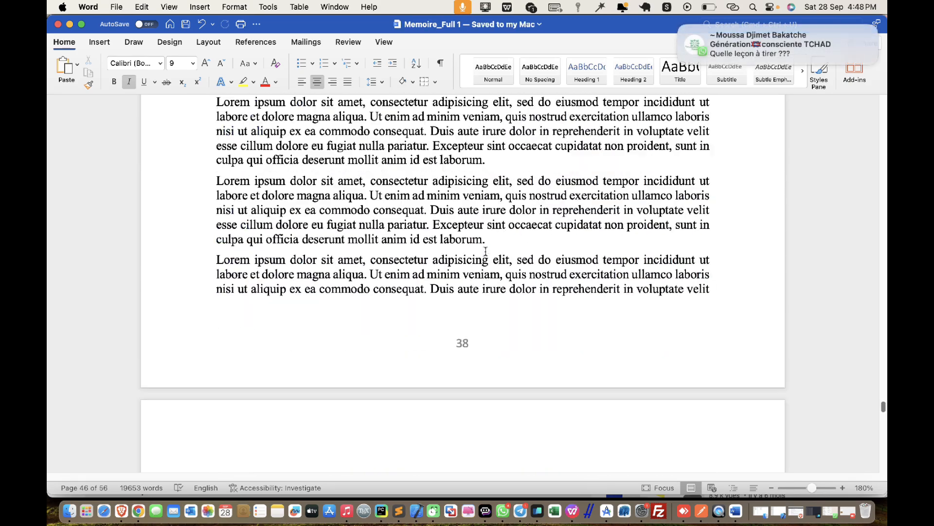
{"action": "scroll", "coordinate": [477, 248], "scroll_direction": "up", "scroll_amount": 10}
{"action": "scroll", "coordinate": [477, 257], "scroll_direction": "down", "scroll_amount": 5}
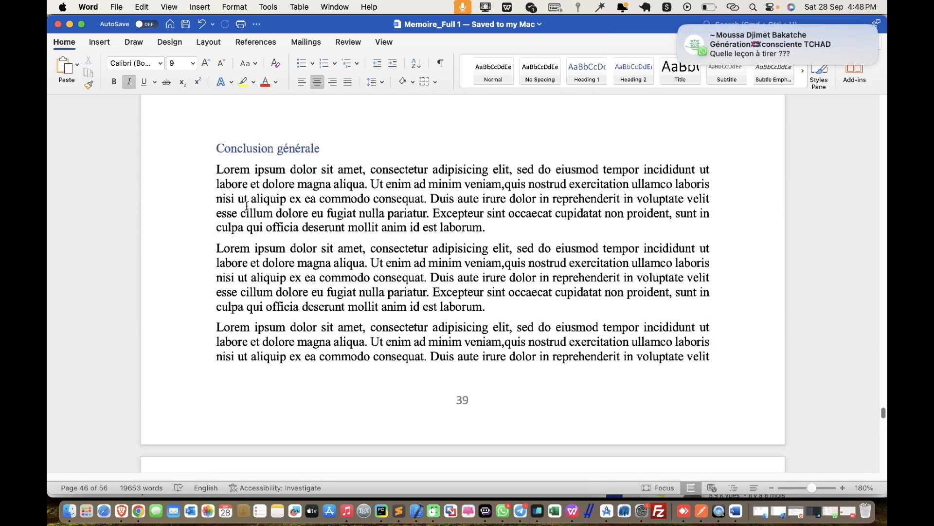
{"action": "scroll", "coordinate": [258, 215], "scroll_direction": "up", "scroll_amount": 20}
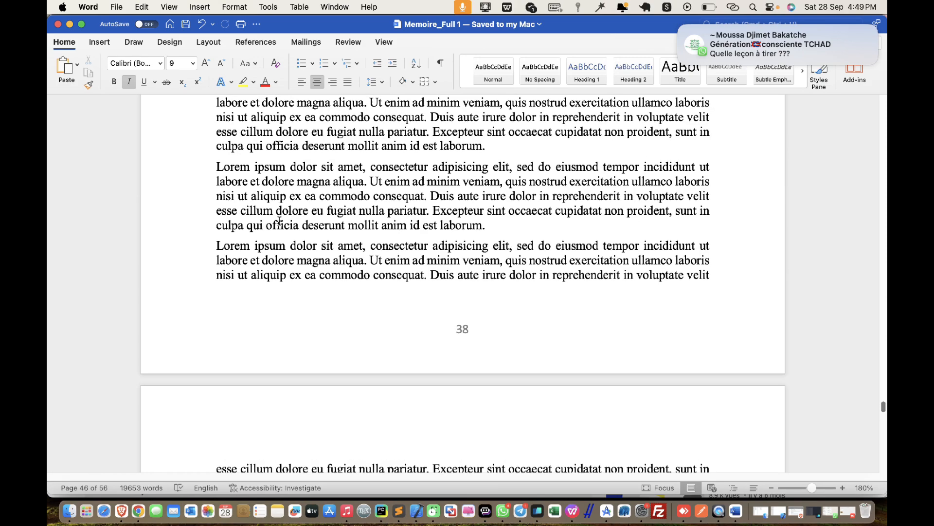
- Delete the last body paragraphs of section 4.7 that come before the "Conclusion générale" heading
{"action": "left_click", "coordinate": [484, 226]}
{"action": "scroll", "coordinate": [514, 292], "scroll_direction": "down", "scroll_amount": 5}
{"action": "key", "text": "shift+super+Up"}
{"action": "key", "text": "shift+super+Up"}
{"action": "key", "text": "BackSpace"}
{"action": "scroll", "coordinate": [445, 340], "scroll_direction": "up", "scroll_amount": 3}
{"action": "scroll", "coordinate": [296, 359], "scroll_direction": "down", "scroll_amount": 3}
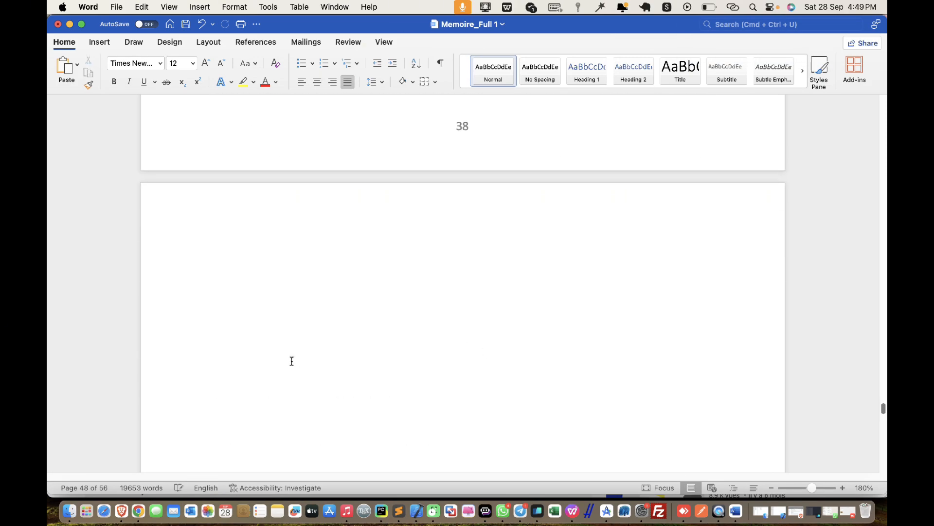
- Remove the blank lines above the "Conclusion générale" heading so it starts its page, and save the document
{"action": "scroll", "coordinate": [234, 405], "scroll_direction": "down", "scroll_amount": 3}
{"action": "left_click", "coordinate": [204, 427]}
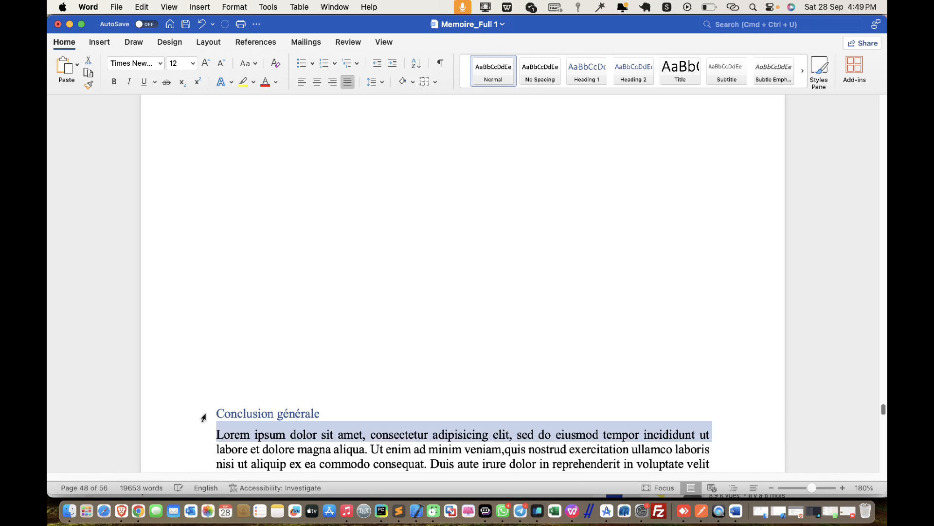
{"action": "left_click", "coordinate": [203, 418]}
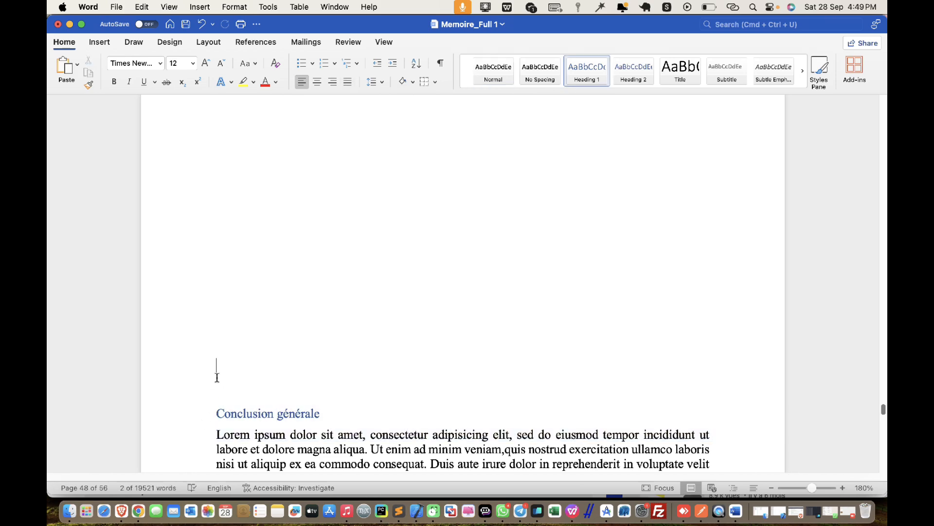
{"action": "scroll", "coordinate": [217, 378], "scroll_direction": "down", "scroll_amount": 4}
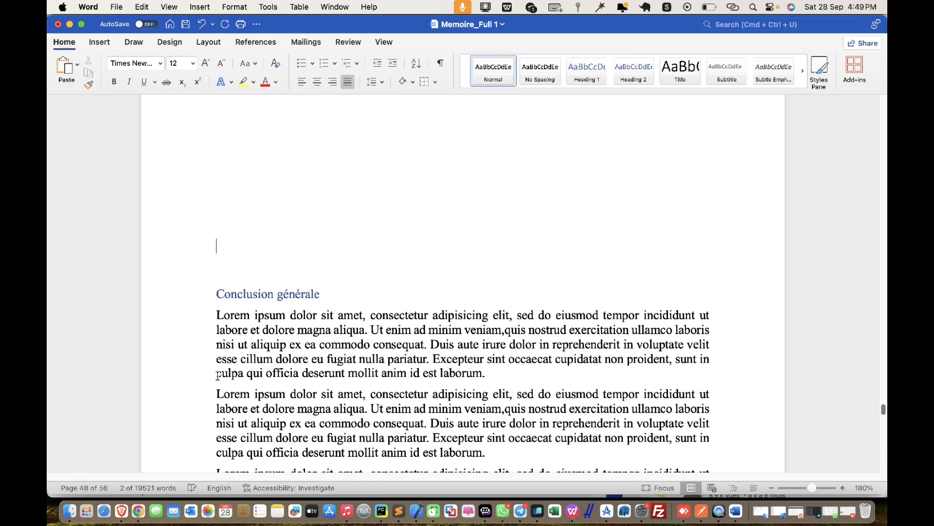
{"action": "key", "text": "BackSpace"}
{"action": "key", "text": "BackSpace"}
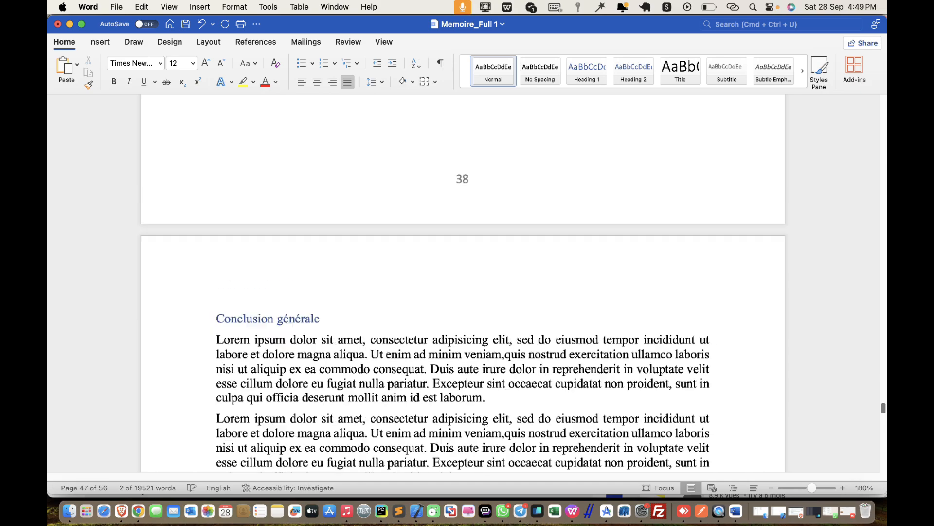
{"action": "scroll", "coordinate": [219, 375], "scroll_direction": "up", "scroll_amount": 5}
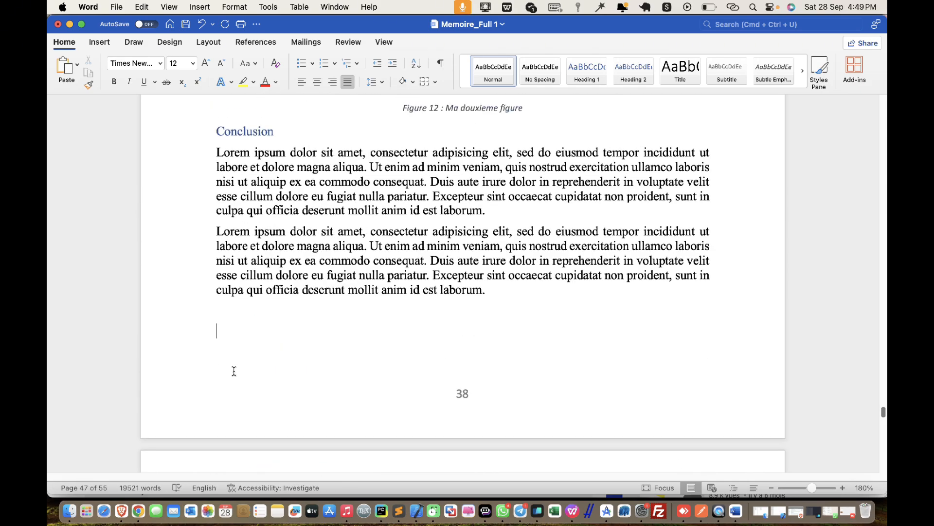
{"action": "scroll", "coordinate": [234, 370], "scroll_direction": "down", "scroll_amount": 20}
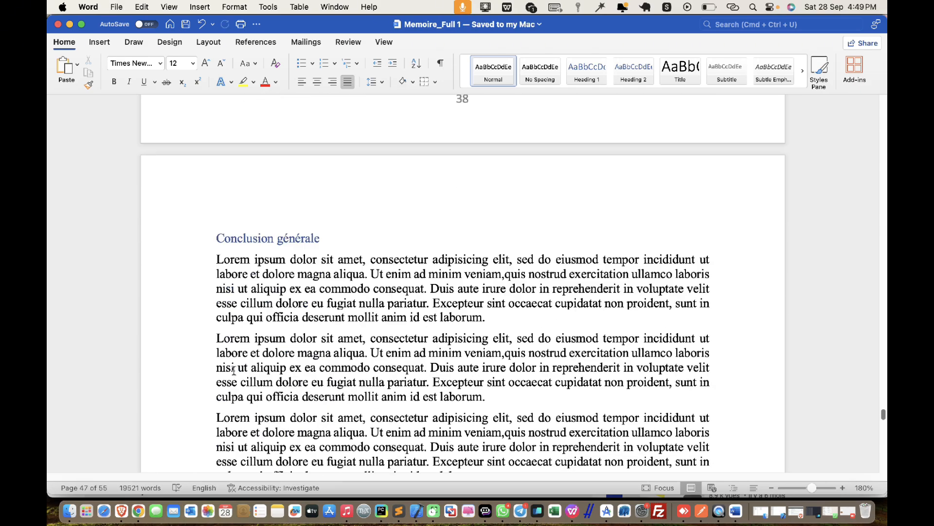
- Update the table list under "Liste des tableaux" so it includes all captioned tables
{"action": "scroll", "coordinate": [234, 370], "scroll_direction": "down", "scroll_amount": 5}
{"action": "scroll", "coordinate": [234, 370], "scroll_direction": "up", "scroll_amount": 20}
{"action": "scroll", "coordinate": [235, 370], "scroll_direction": "up", "scroll_amount": 20}
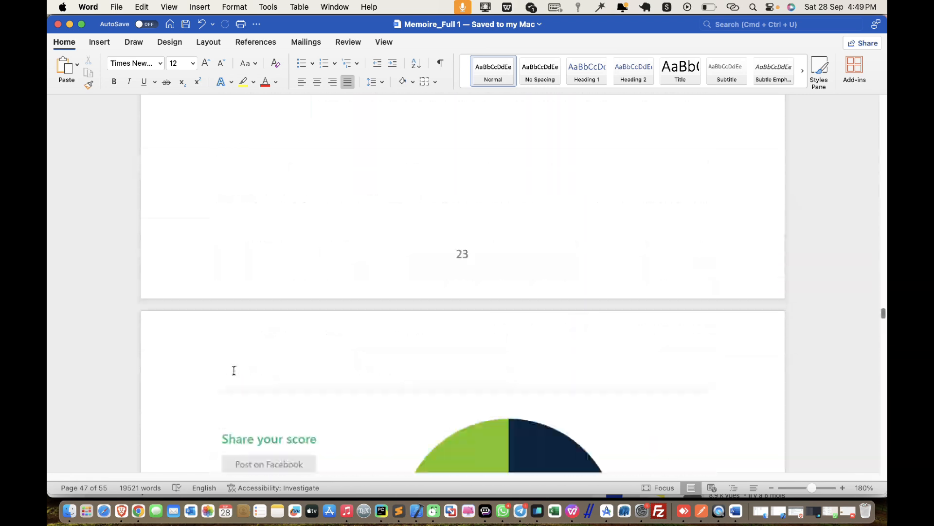
{"action": "scroll", "coordinate": [234, 370], "scroll_direction": "up", "scroll_amount": 20}
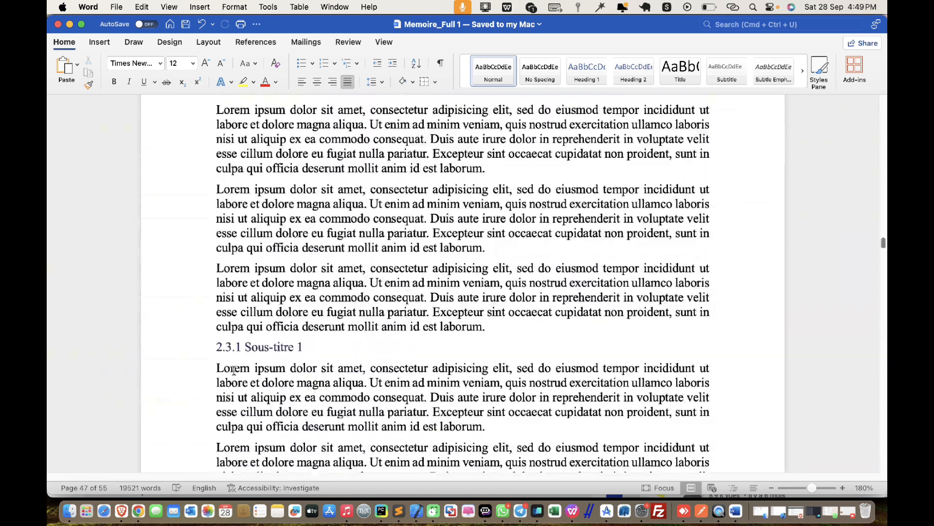
{"action": "scroll", "coordinate": [234, 371], "scroll_direction": "up", "scroll_amount": 20}
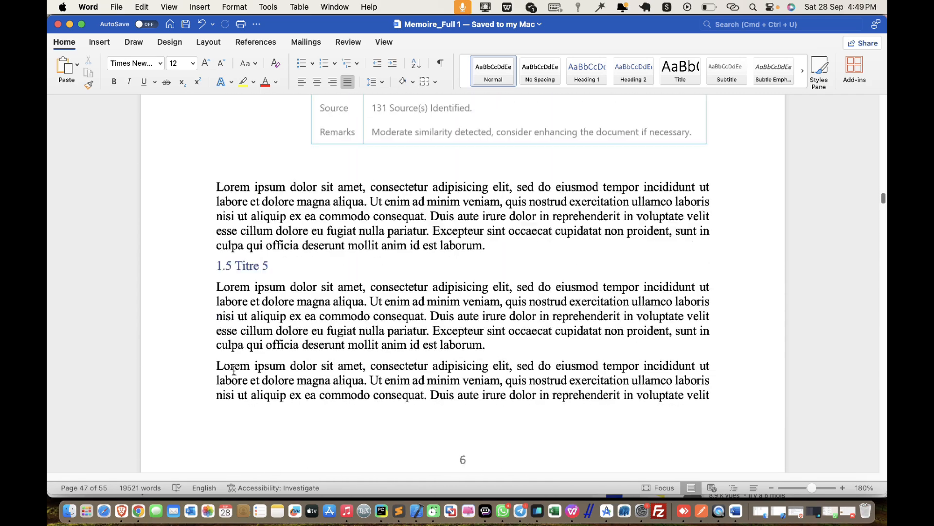
{"action": "scroll", "coordinate": [234, 371], "scroll_direction": "up", "scroll_amount": 15}
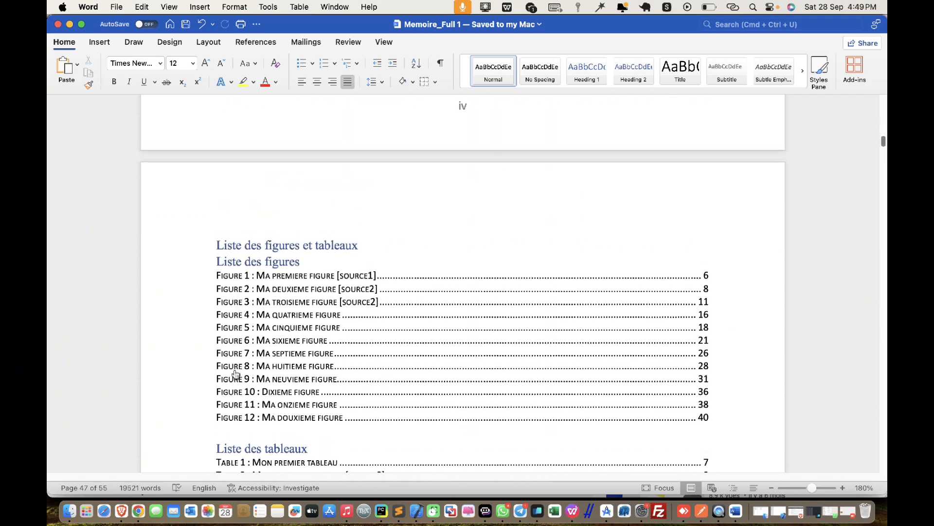
{"action": "scroll", "coordinate": [234, 371], "scroll_direction": "down", "scroll_amount": 10}
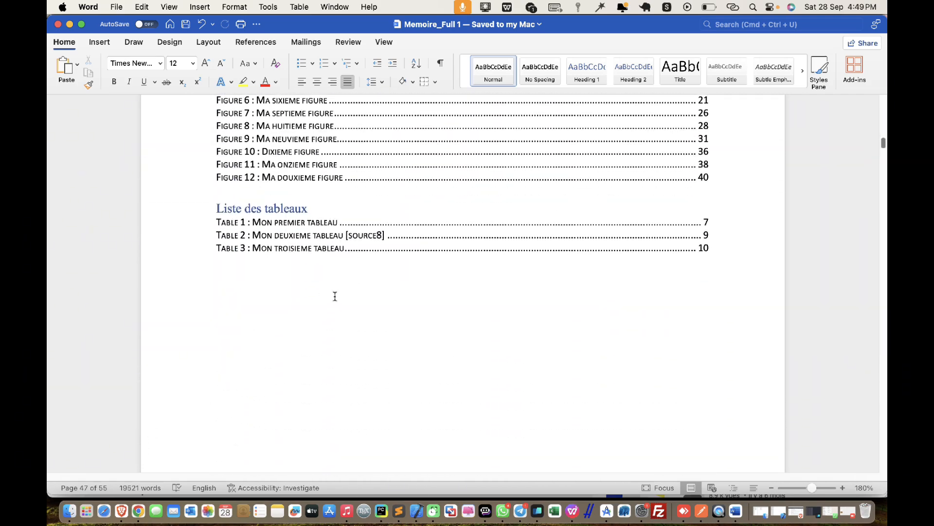
{"action": "right_click", "coordinate": [335, 250]}
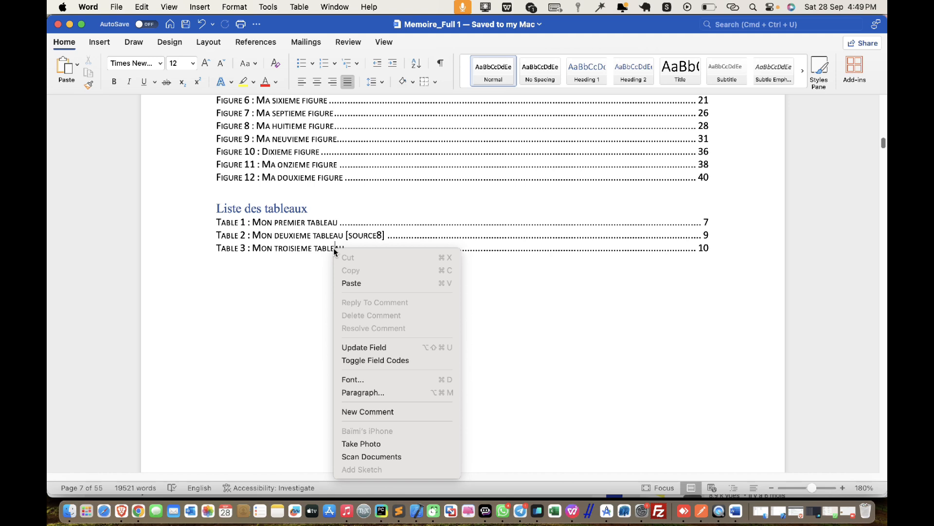
{"action": "left_click", "coordinate": [388, 349]}
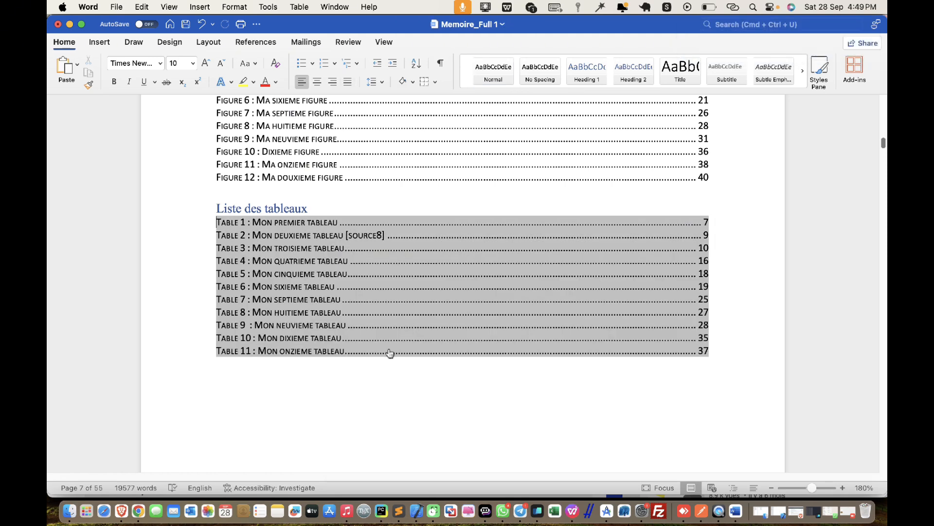
{"action": "left_click", "coordinate": [399, 385]}
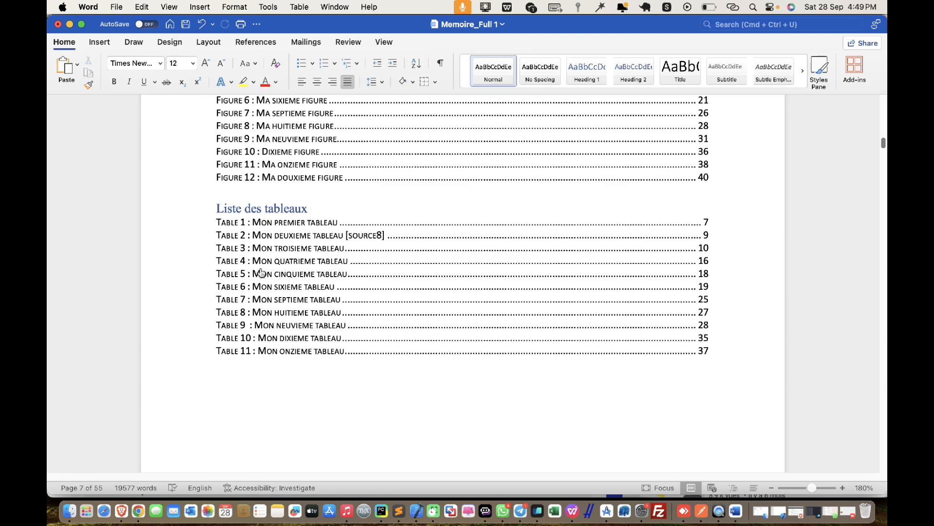
- Remove the blank lines above the "Liste des abréviations" heading so it starts its page, and save the document
{"action": "scroll", "coordinate": [265, 348], "scroll_direction": "up", "scroll_amount": 3}
{"action": "scroll", "coordinate": [265, 348], "scroll_direction": "down", "scroll_amount": 10}
{"action": "scroll", "coordinate": [264, 348], "scroll_direction": "up", "scroll_amount": 3}
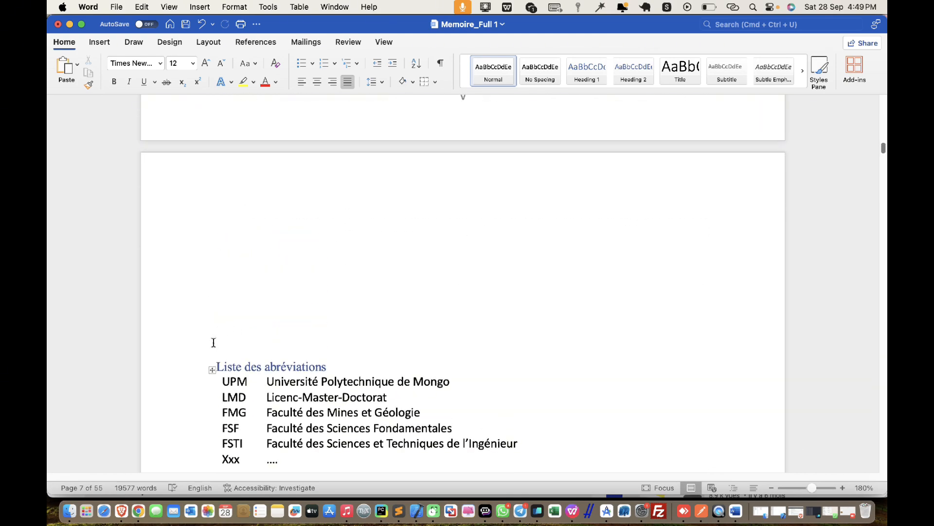
{"action": "key", "text": "BackSpace"}
{"action": "key", "text": "BackSpace"}
{"action": "key", "text": "BackSpace"}
{"action": "key", "text": "BackSpace"}
{"action": "key", "text": "BackSpace"}
{"action": "key", "text": "BackSpace"}
{"action": "key", "text": "BackSpace"}
{"action": "key", "text": "BackSpace"}
{"action": "key", "text": "BackSpace"}
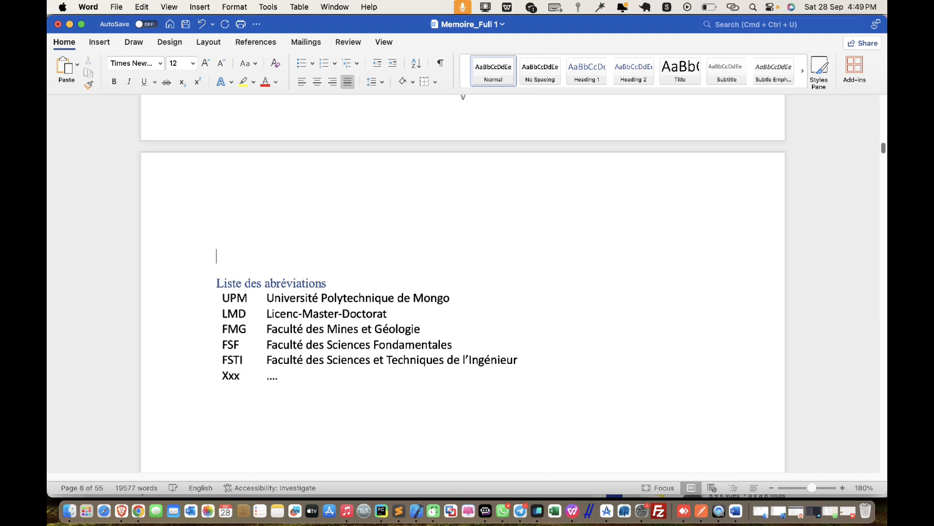
{"action": "key", "text": "BackSpace"}
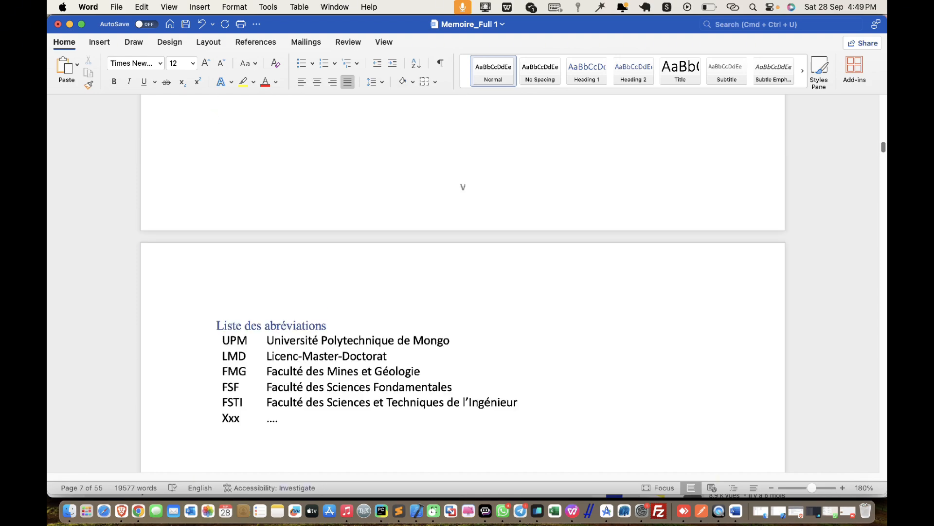
{"action": "scroll", "coordinate": [77, 464], "scroll_direction": "up", "scroll_amount": 3}
{"action": "scroll", "coordinate": [232, 377], "scroll_direction": "down", "scroll_amount": 10}
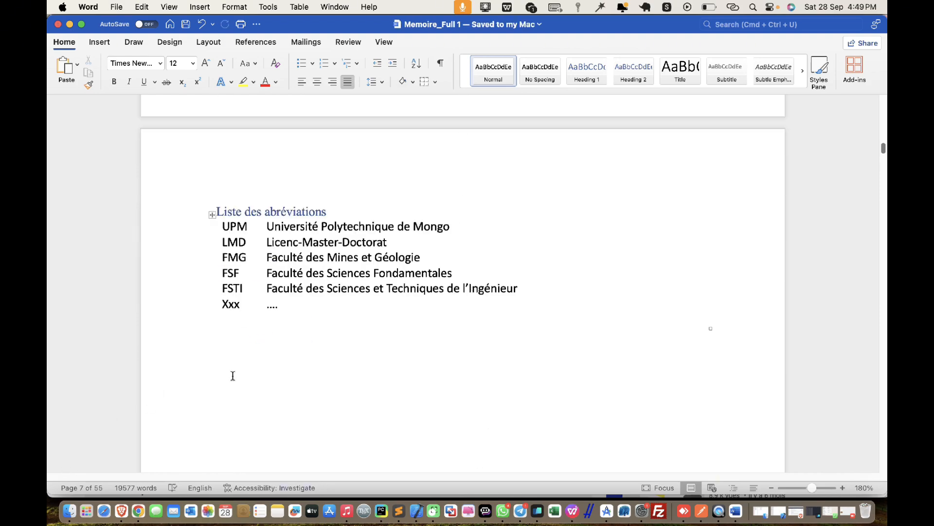
- Review the layout of the document from "Introduction générale" to the detailed table of contents at the end, and return to the front pages
{"action": "scroll", "coordinate": [233, 375], "scroll_direction": "down", "scroll_amount": 20}
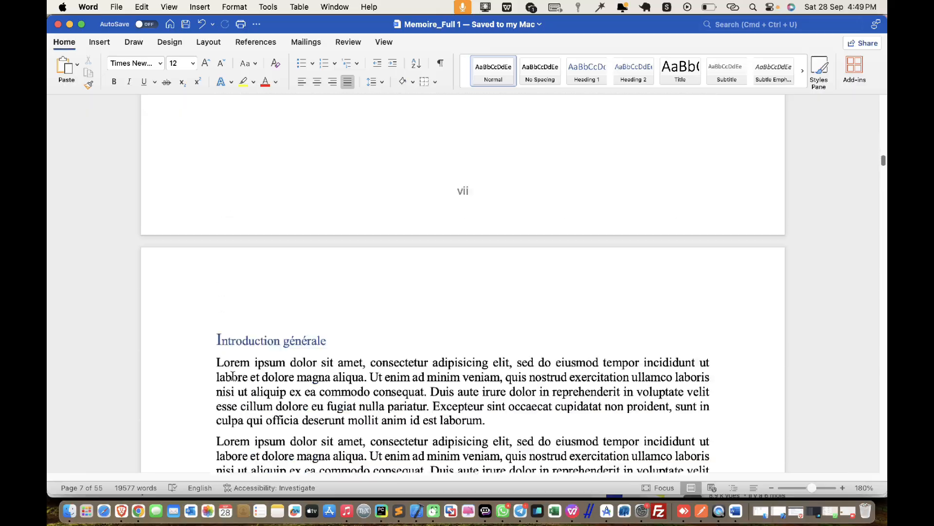
{"action": "scroll", "coordinate": [233, 375], "scroll_direction": "down", "scroll_amount": 20}
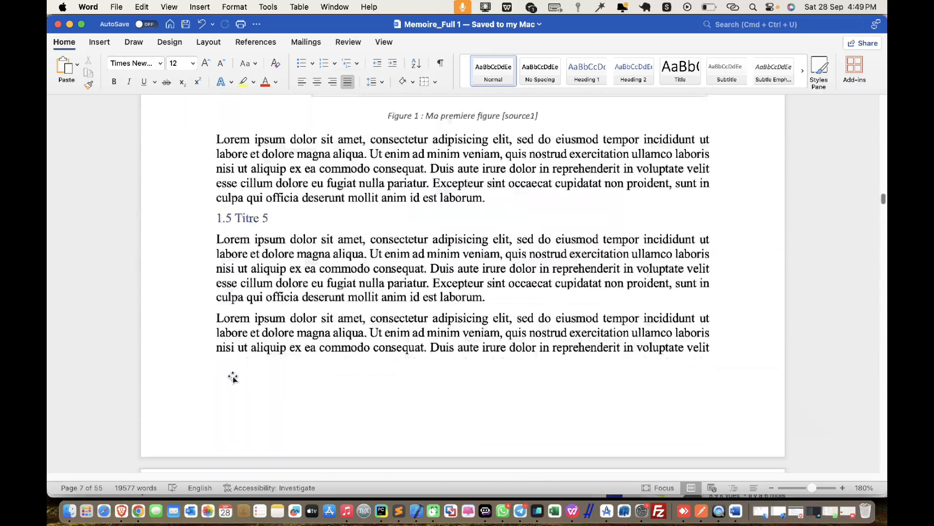
{"action": "scroll", "coordinate": [233, 380], "scroll_direction": "down", "scroll_amount": 20}
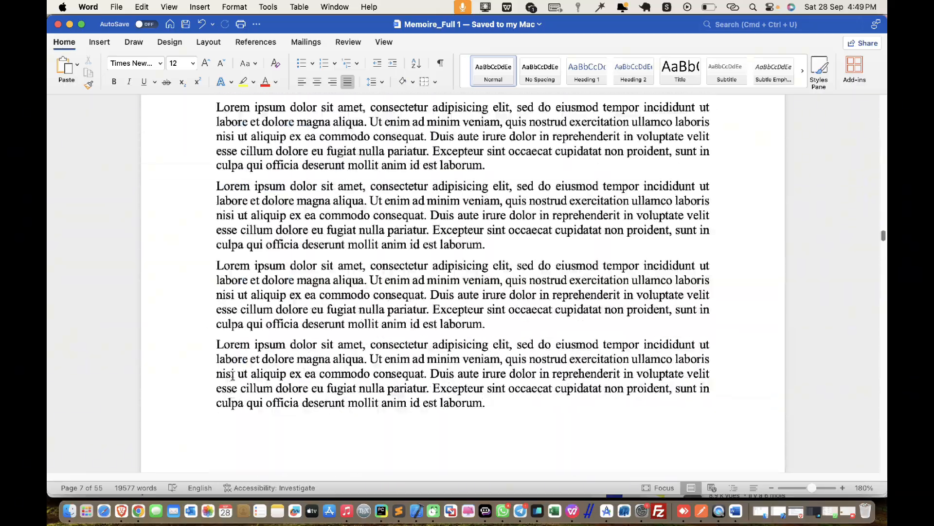
{"action": "scroll", "coordinate": [232, 376], "scroll_direction": "down", "scroll_amount": 15}
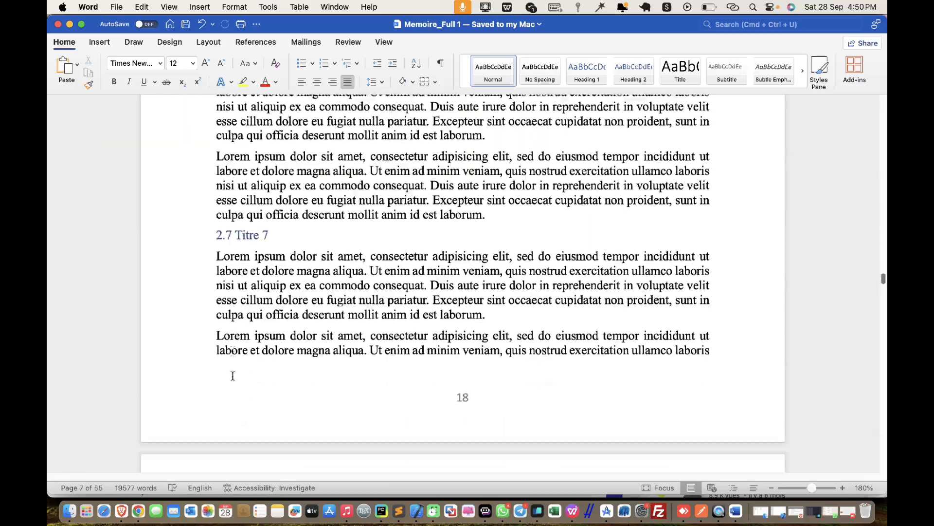
{"action": "scroll", "coordinate": [232, 375], "scroll_direction": "down", "scroll_amount": 10}
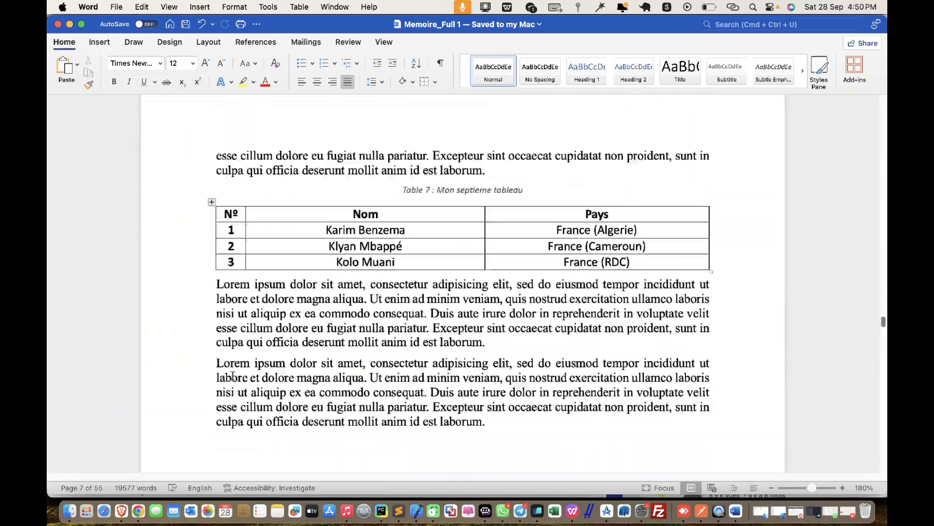
{"action": "scroll", "coordinate": [233, 376], "scroll_direction": "down", "scroll_amount": 10}
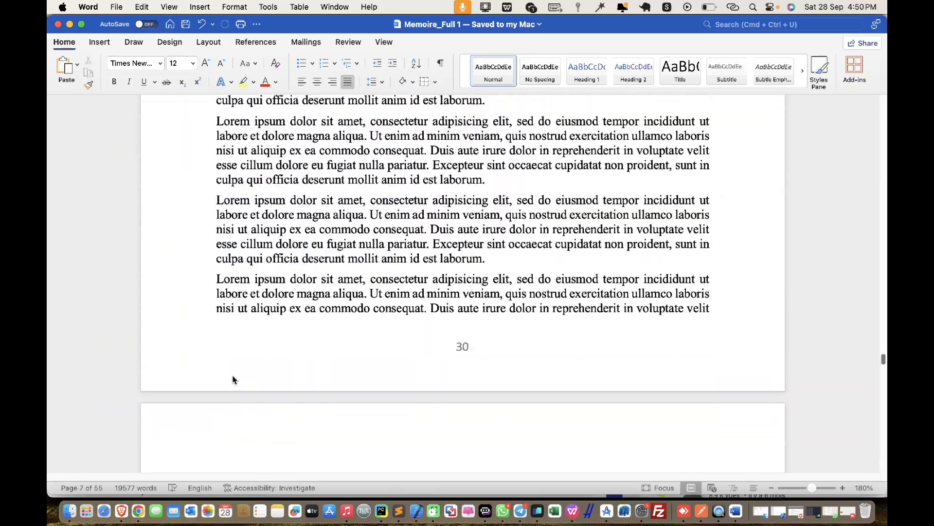
{"action": "scroll", "coordinate": [233, 375], "scroll_direction": "down", "scroll_amount": 10}
{"action": "scroll", "coordinate": [233, 375], "scroll_direction": "down", "scroll_amount": 5}
{"action": "scroll", "coordinate": [233, 375], "scroll_direction": "down", "scroll_amount": 6}
{"action": "scroll", "coordinate": [233, 375], "scroll_direction": "down", "scroll_amount": 8}
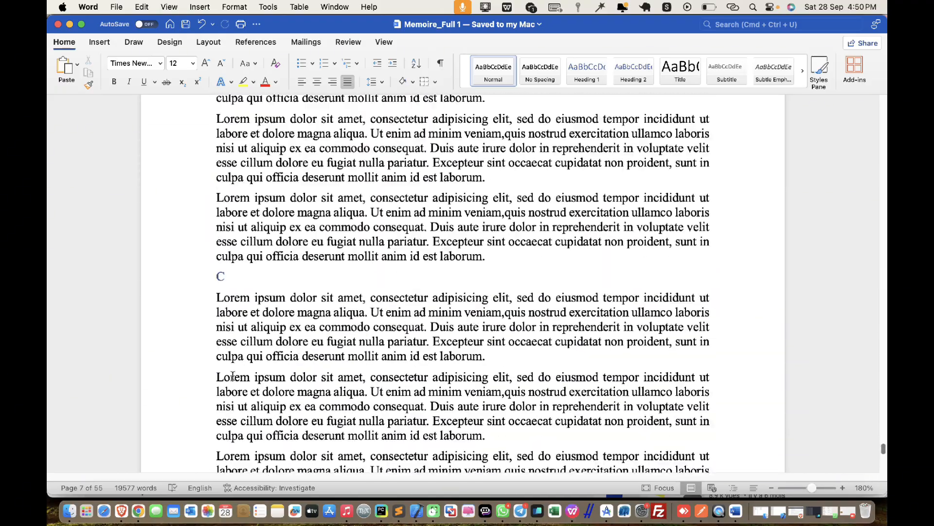
{"action": "scroll", "coordinate": [233, 376], "scroll_direction": "up", "scroll_amount": 20}
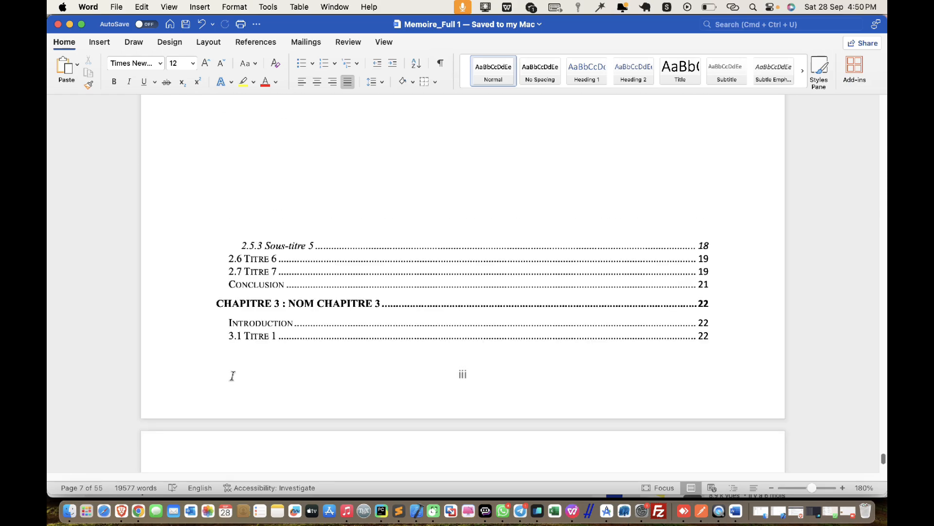
{"action": "scroll", "coordinate": [232, 375], "scroll_direction": "up", "scroll_amount": 10}
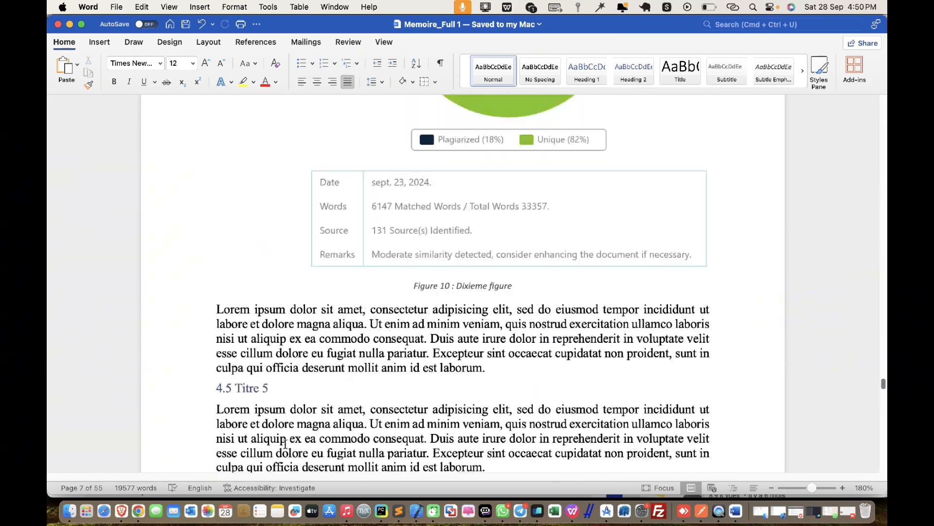
{"action": "scroll", "coordinate": [285, 443], "scroll_direction": "up", "scroll_amount": 10}
{"action": "scroll", "coordinate": [286, 443], "scroll_direction": "up", "scroll_amount": 20}
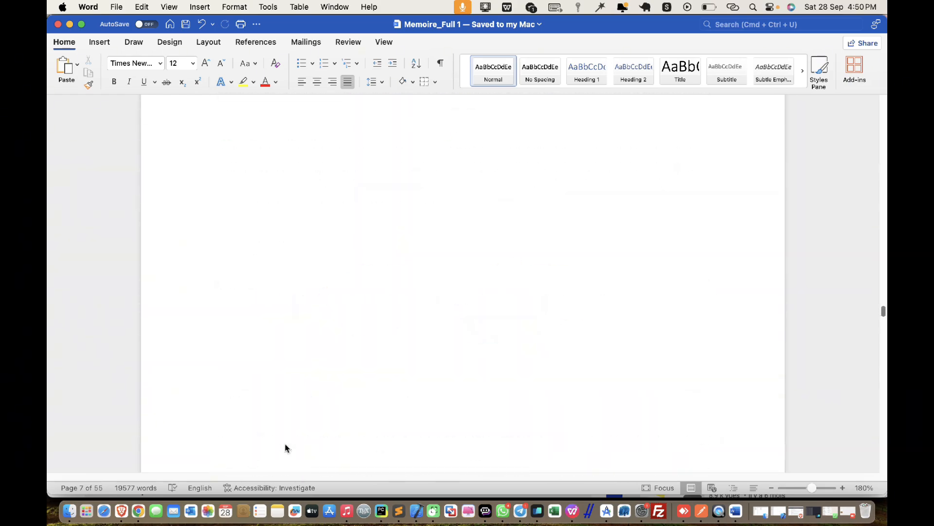
{"action": "scroll", "coordinate": [285, 444], "scroll_direction": "up", "scroll_amount": 10}
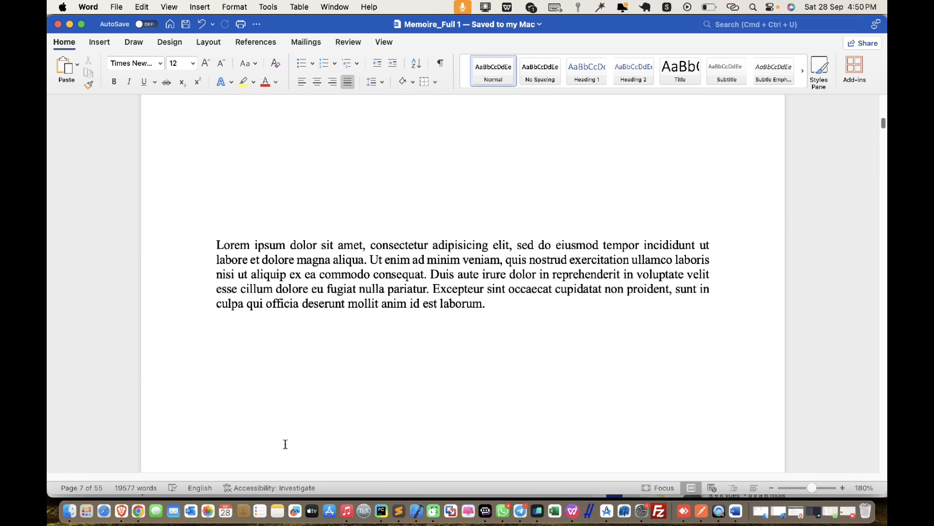
{"action": "scroll", "coordinate": [285, 443], "scroll_direction": "up", "scroll_amount": 15}
{"action": "scroll", "coordinate": [285, 444], "scroll_direction": "down", "scroll_amount": 10}
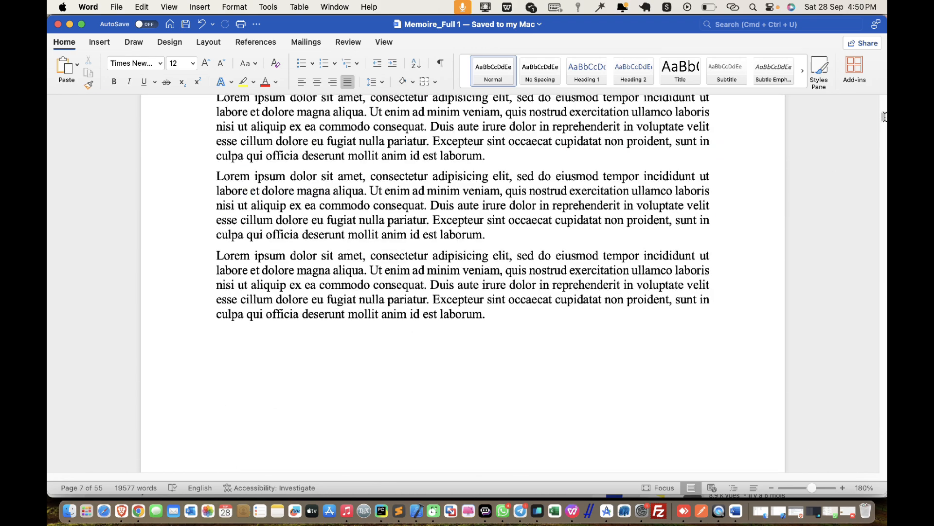
{"action": "scroll", "coordinate": [510, 262], "scroll_direction": "down", "scroll_amount": 5}
{"action": "scroll", "coordinate": [511, 261], "scroll_direction": "up", "scroll_amount": 5}
{"action": "scroll", "coordinate": [511, 261], "scroll_direction": "down", "scroll_amount": 6}
{"action": "scroll", "coordinate": [510, 262], "scroll_direction": "up", "scroll_amount": 8}
- Update the summary contents list under "Sommaire" so its page numbers match the current document
{"action": "scroll", "coordinate": [510, 262], "scroll_direction": "down", "scroll_amount": 12}
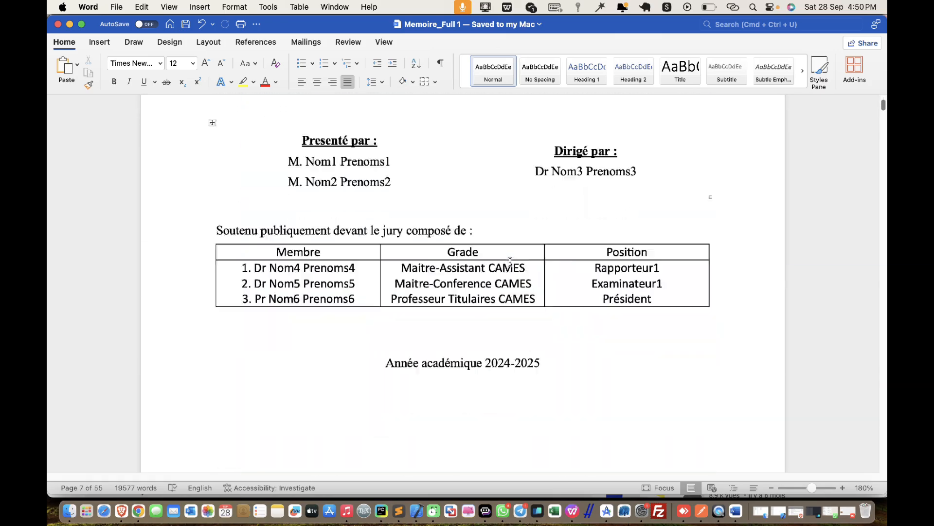
{"action": "scroll", "coordinate": [510, 262], "scroll_direction": "down", "scroll_amount": 15}
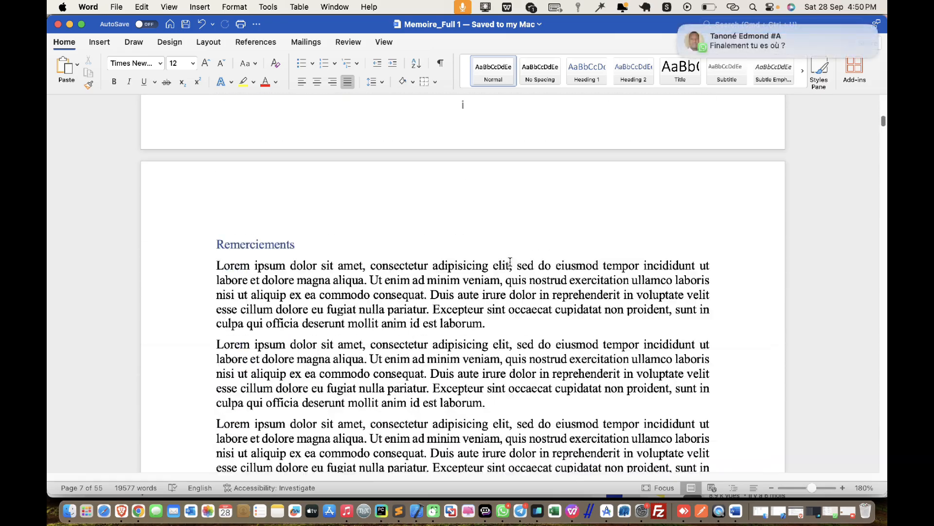
{"action": "scroll", "coordinate": [511, 261], "scroll_direction": "down", "scroll_amount": 12}
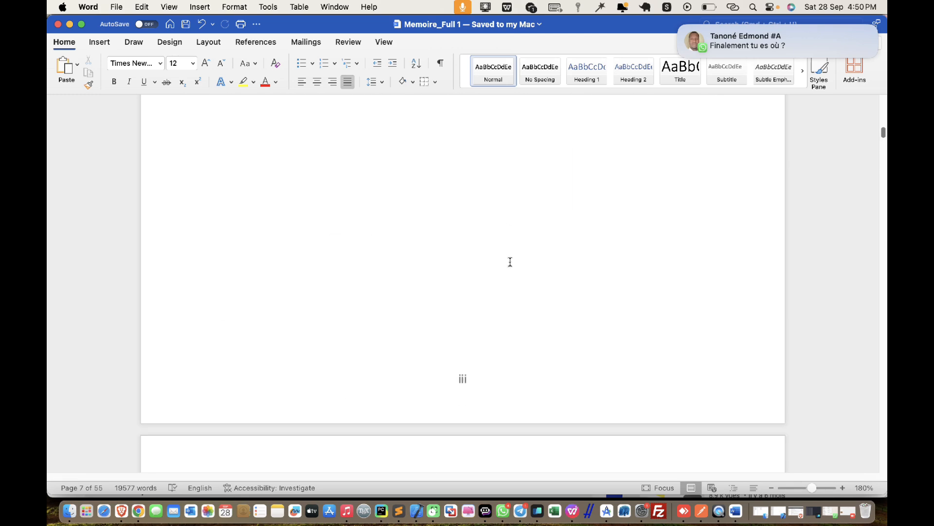
{"action": "scroll", "coordinate": [512, 265], "scroll_direction": "up", "scroll_amount": 2}
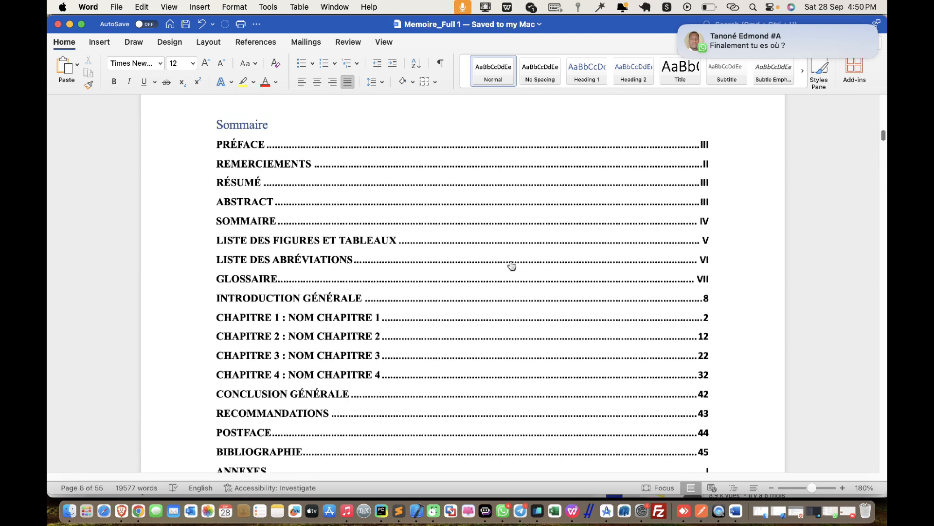
{"action": "right_click", "coordinate": [471, 239]}
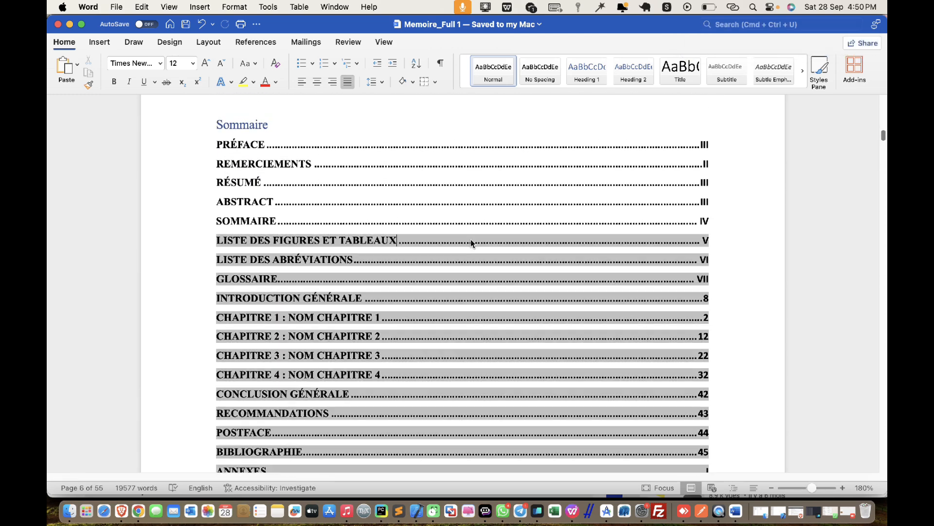
{"action": "right_click", "coordinate": [433, 190]}
{"action": "left_click", "coordinate": [397, 144]}
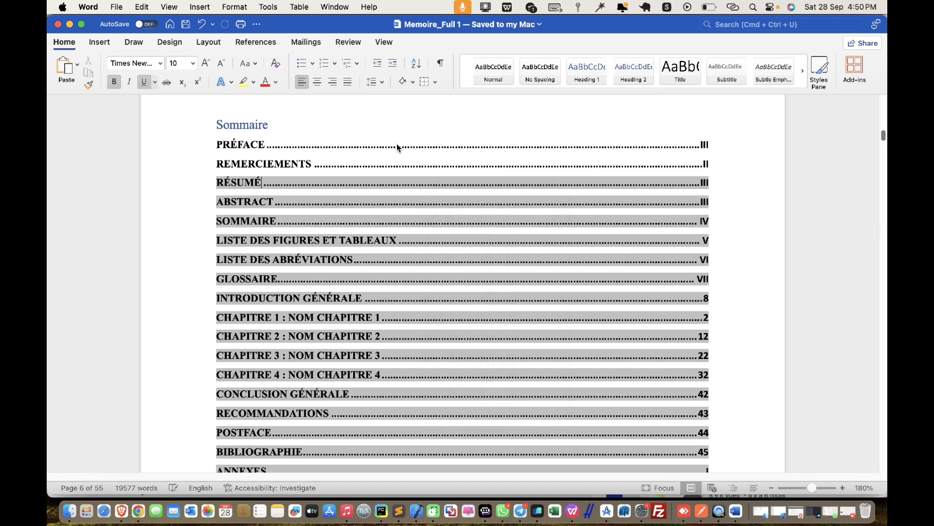
{"action": "right_click", "coordinate": [397, 144]}
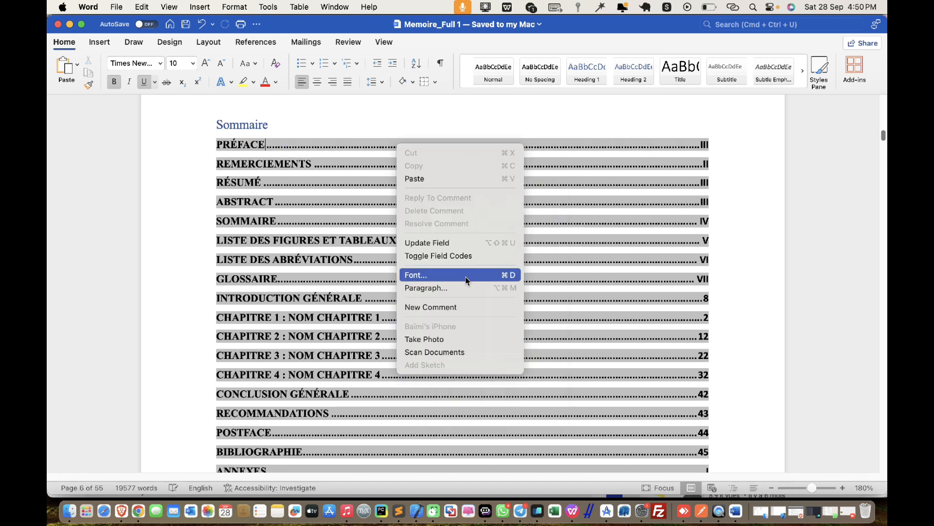
{"action": "left_click", "coordinate": [458, 247]}
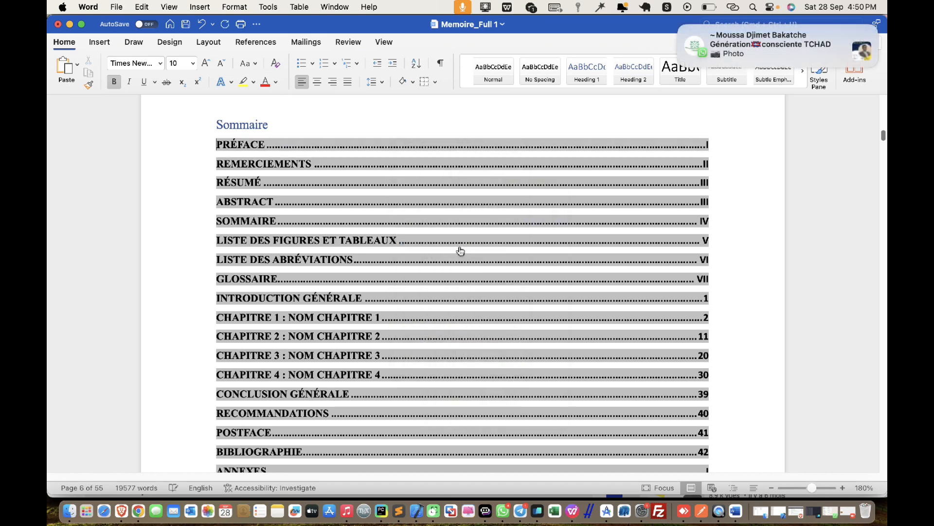
- Update the detailed table of contents under "Table des matières" at the end of the document
{"action": "scroll", "coordinate": [460, 250], "scroll_direction": "down", "scroll_amount": 20}
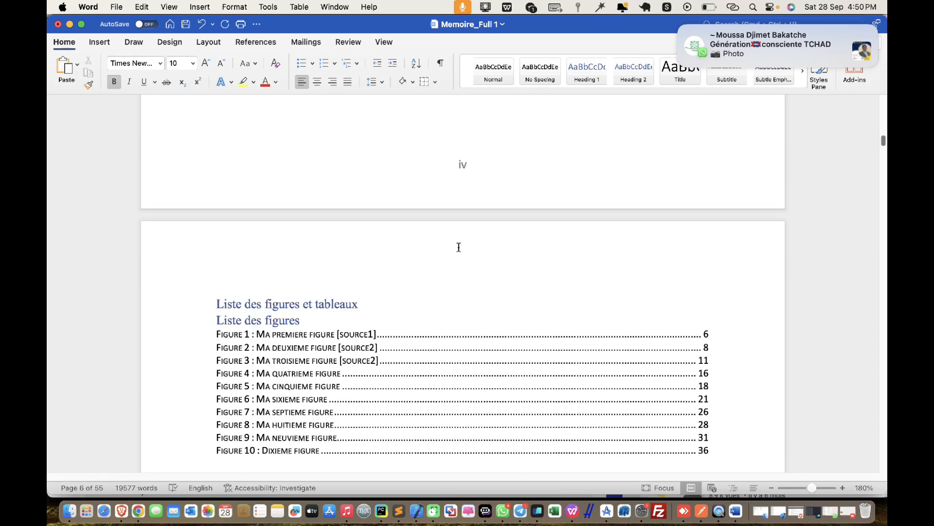
{"action": "scroll", "coordinate": [460, 251], "scroll_direction": "down", "scroll_amount": 20}
{"action": "scroll", "coordinate": [459, 247], "scroll_direction": "up", "scroll_amount": 20}
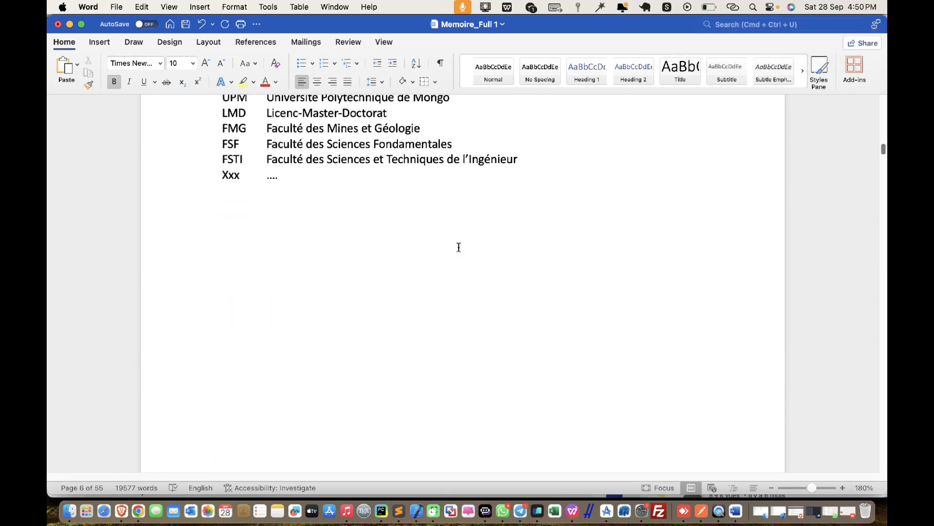
{"action": "scroll", "coordinate": [458, 247], "scroll_direction": "down", "scroll_amount": 20}
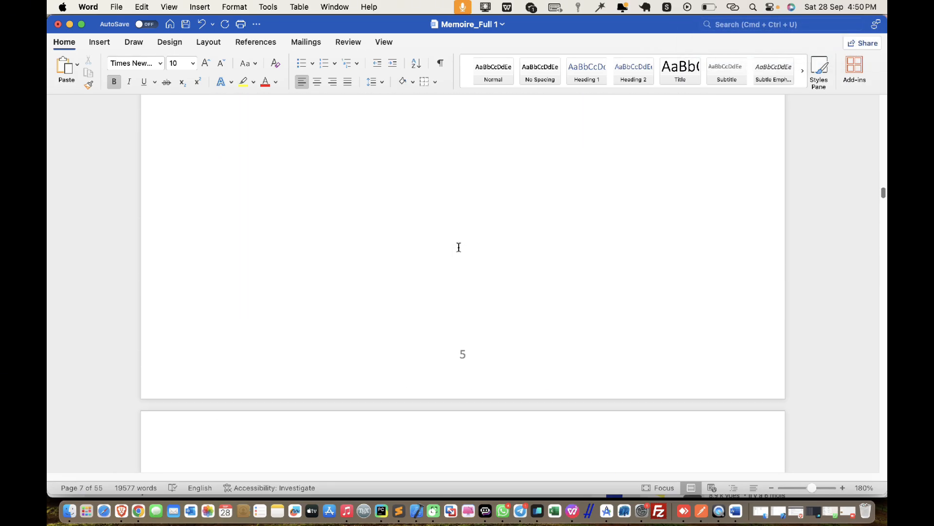
{"action": "scroll", "coordinate": [459, 247], "scroll_direction": "down", "scroll_amount": 20}
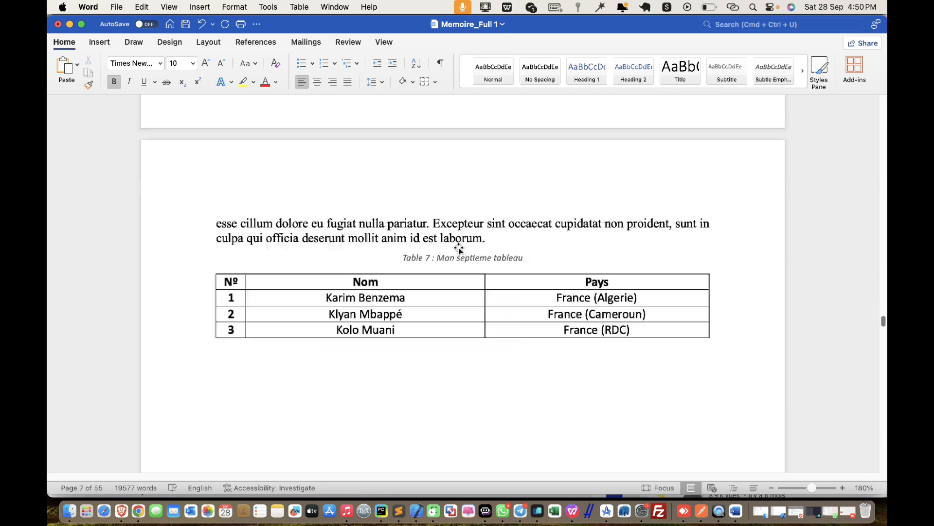
{"action": "scroll", "coordinate": [458, 247], "scroll_direction": "up", "scroll_amount": 20}
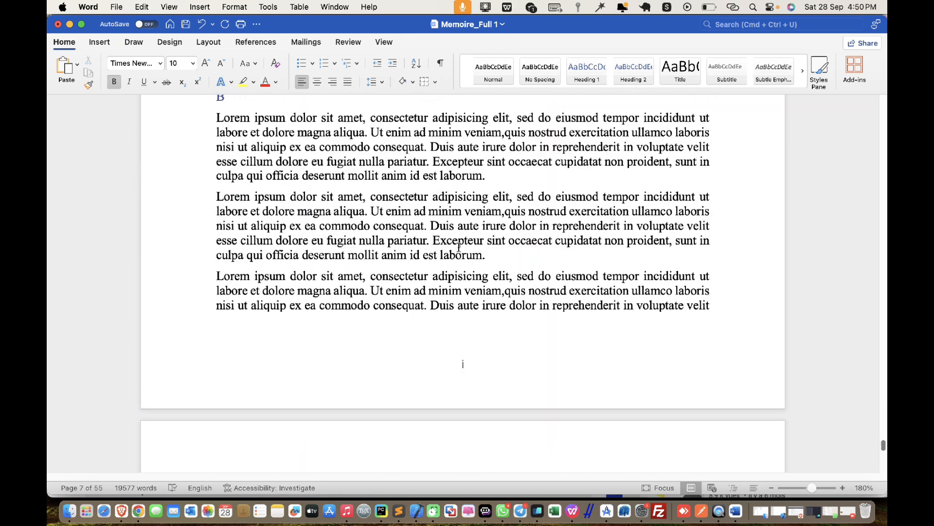
{"action": "scroll", "coordinate": [459, 247], "scroll_direction": "up", "scroll_amount": 15}
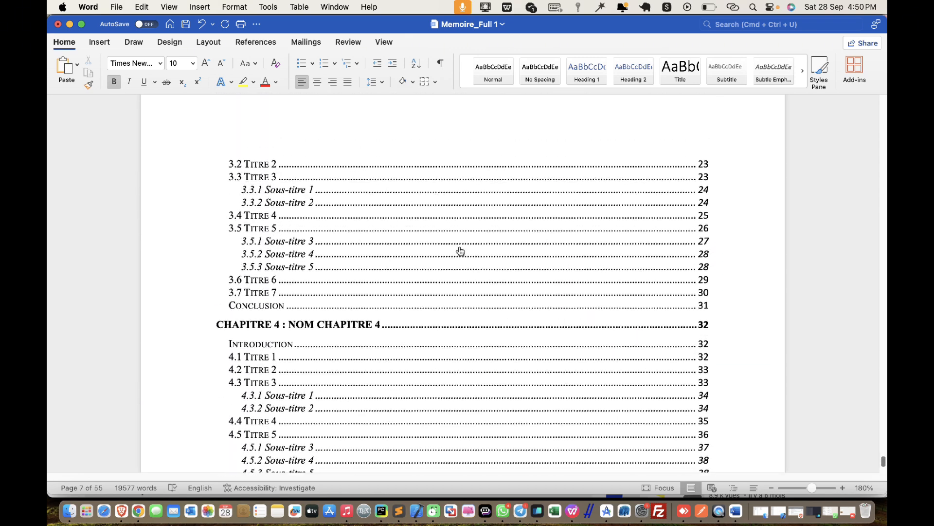
{"action": "scroll", "coordinate": [460, 250], "scroll_direction": "down", "scroll_amount": 5}
{"action": "scroll", "coordinate": [461, 251], "scroll_direction": "up", "scroll_amount": 20}
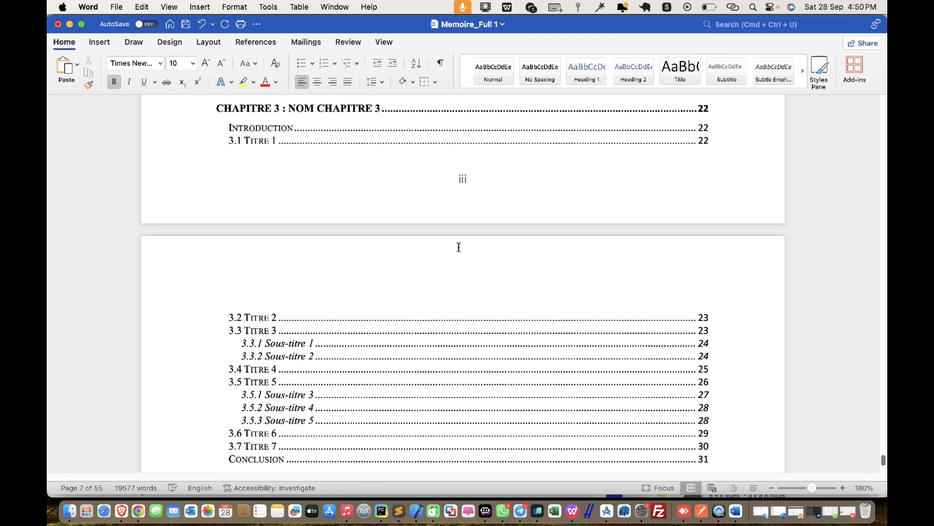
{"action": "scroll", "coordinate": [460, 250], "scroll_direction": "up", "scroll_amount": 12}
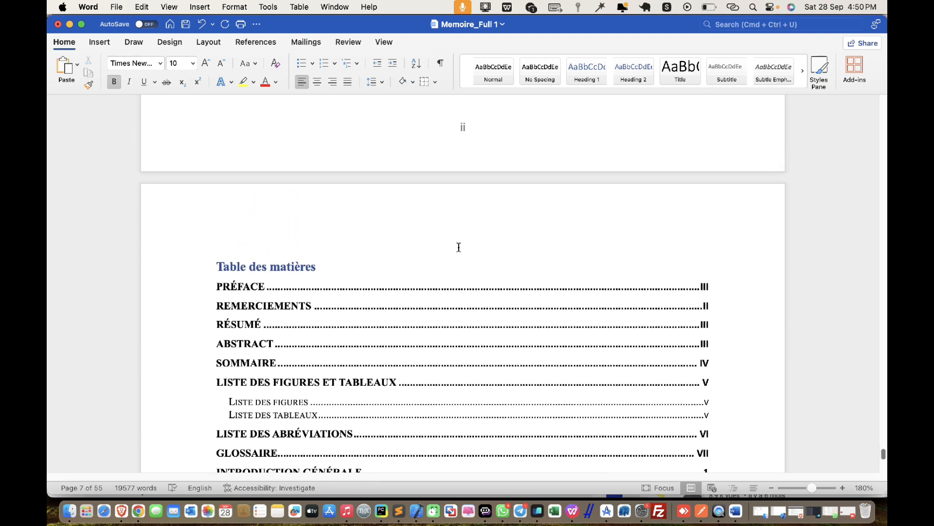
{"action": "right_click", "coordinate": [362, 276]}
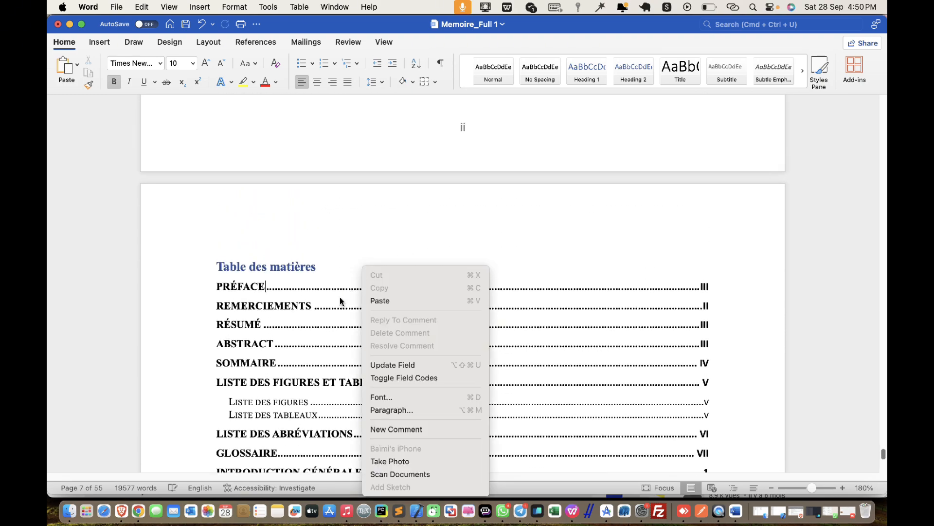
{"action": "right_click", "coordinate": [342, 300]}
{"action": "right_click", "coordinate": [324, 293]}
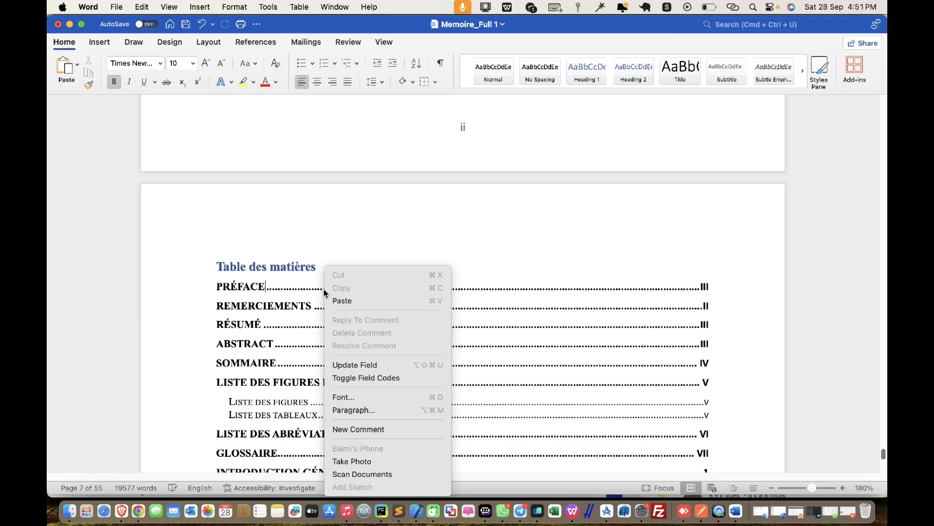
{"action": "left_click", "coordinate": [371, 369]}
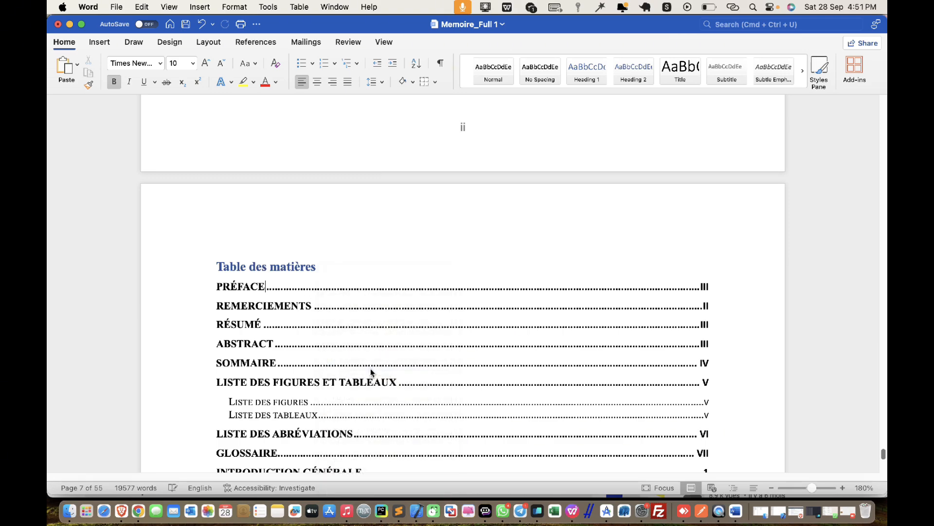
- Check the detailed table of contents through to its last page and save the document
{"action": "scroll", "coordinate": [378, 334], "scroll_direction": "down", "scroll_amount": 8}
{"action": "scroll", "coordinate": [379, 334], "scroll_direction": "down", "scroll_amount": 20}
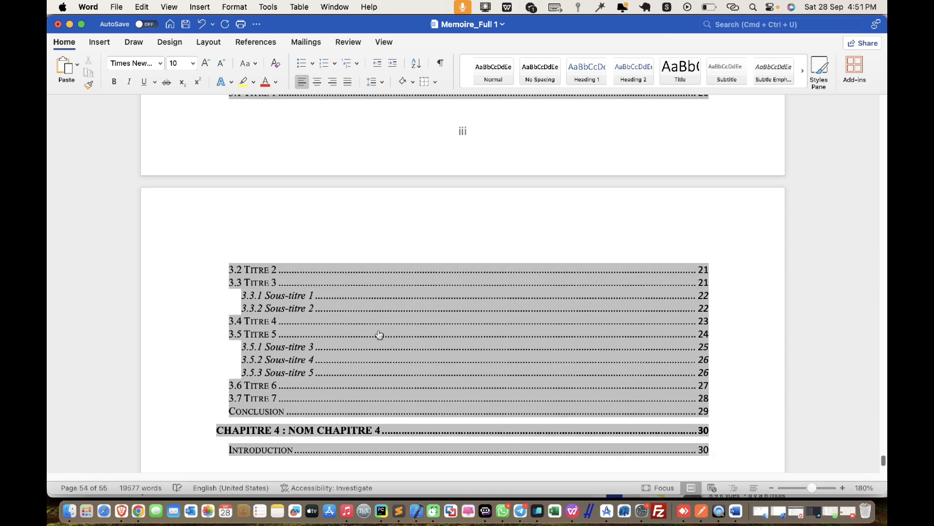
{"action": "left_click", "coordinate": [378, 331]}
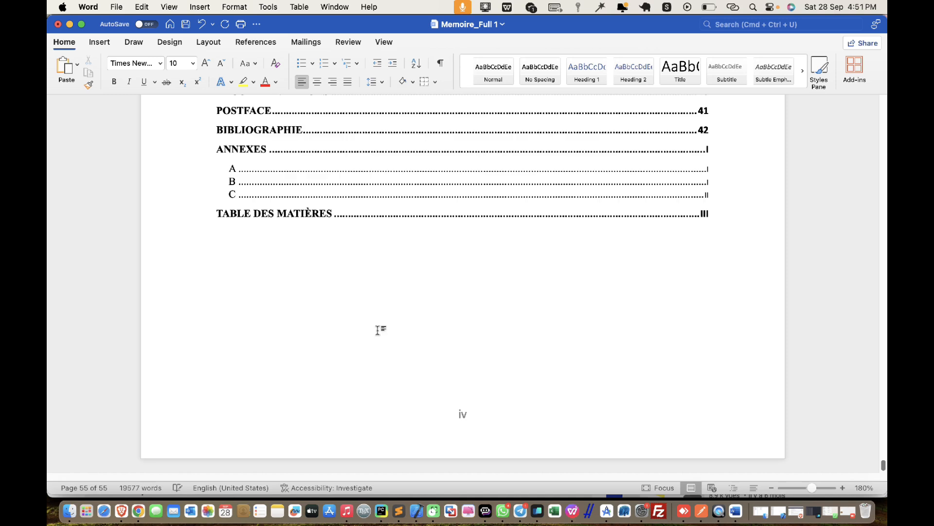
{"action": "key", "text": "super+s"}
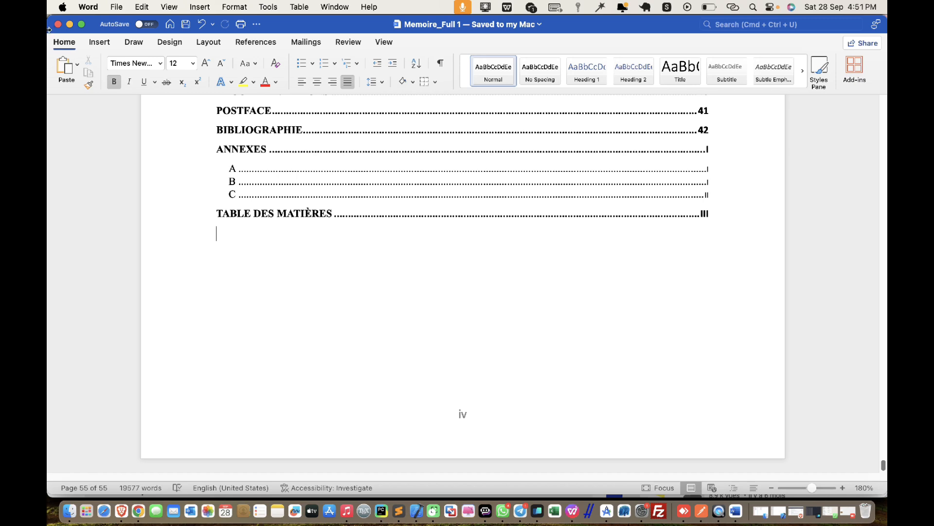
- Export the document as a PDF named "Memoire_Full 1" to the Documents folder, using the "Best for printing" option
{"action": "left_click", "coordinate": [55, 45]}
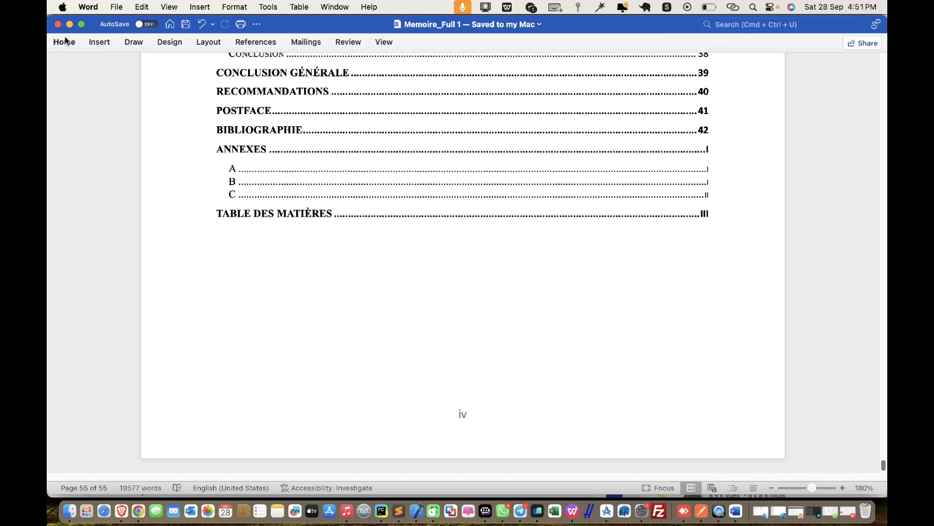
{"action": "left_click", "coordinate": [67, 41]}
{"action": "left_click", "coordinate": [116, 6]}
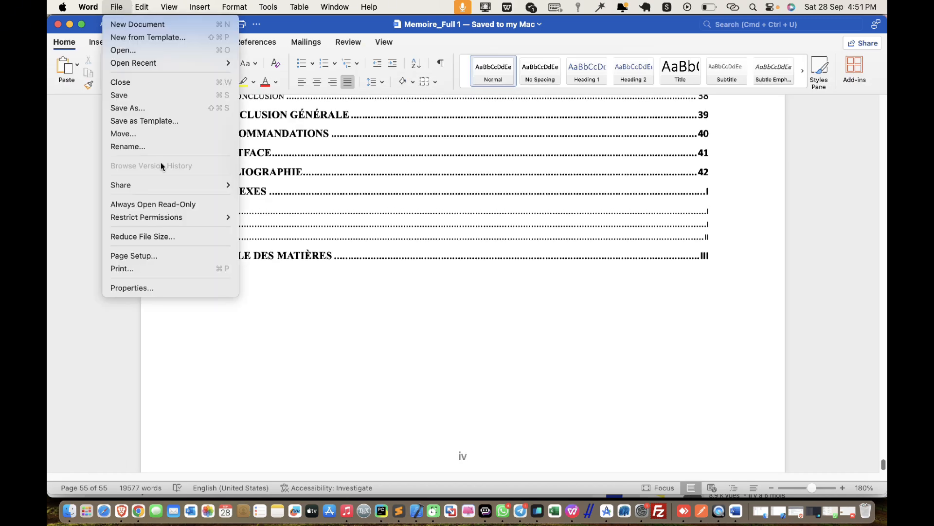
{"action": "left_click", "coordinate": [156, 112]}
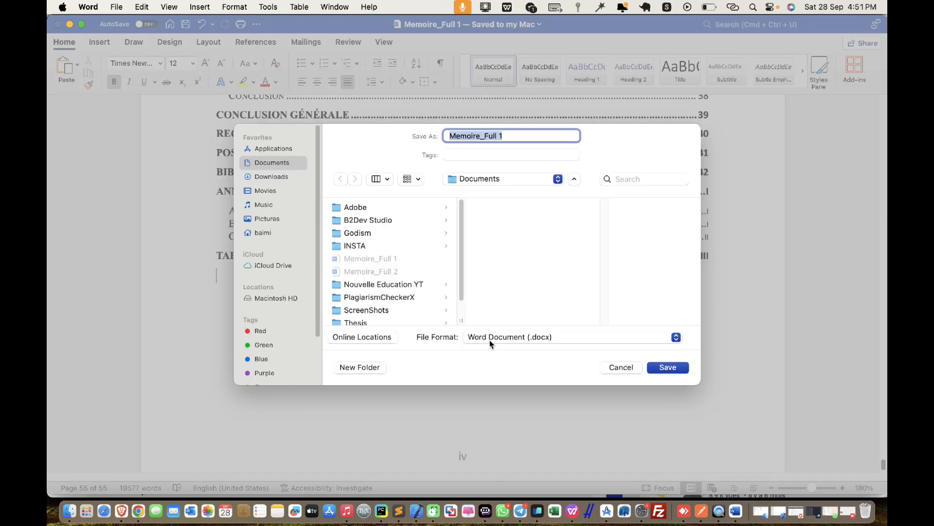
{"action": "left_click", "coordinate": [519, 341]}
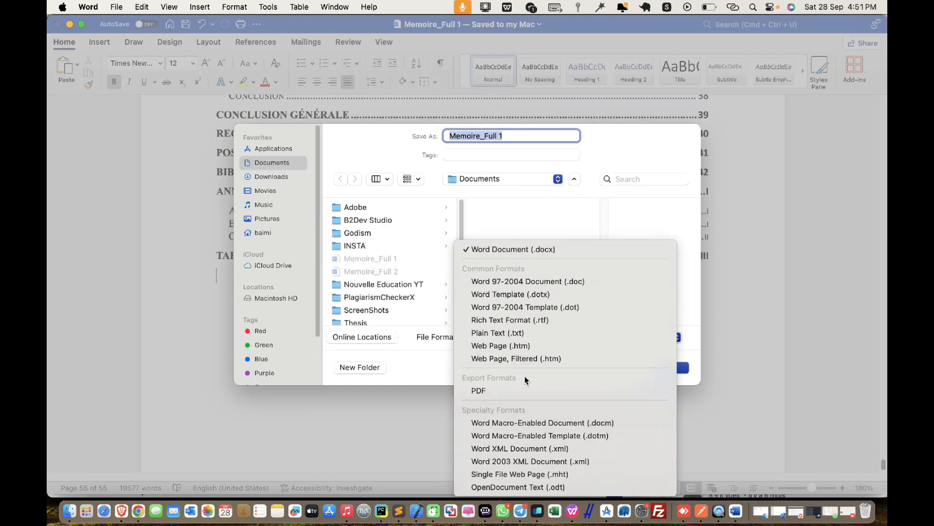
{"action": "left_click", "coordinate": [525, 391]}
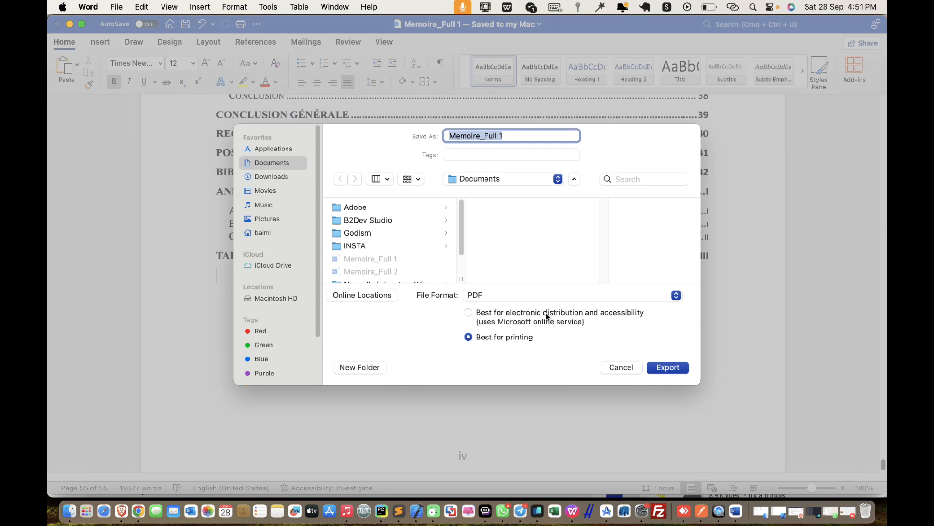
{"action": "left_click", "coordinate": [664, 367]}
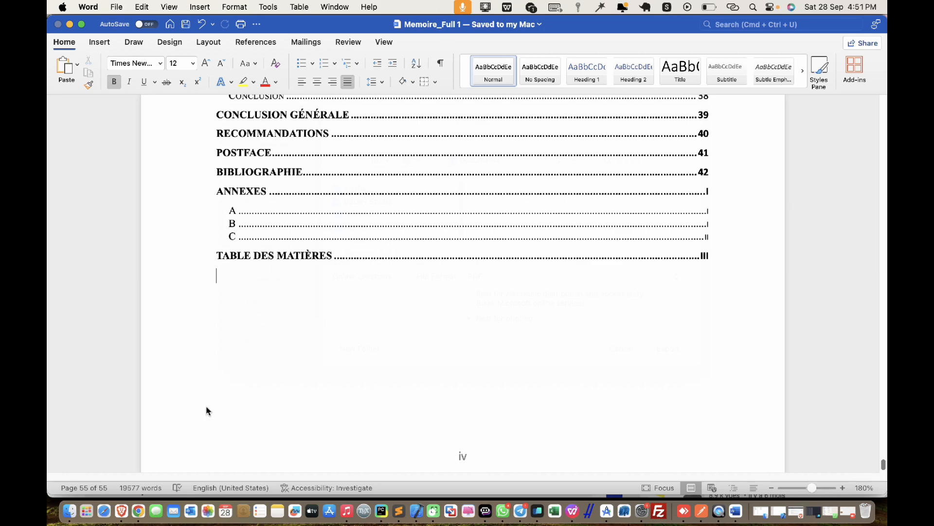
- Open the exported PDF "Memoire_Full 1" from the Documents folder in Finder and check its pages through to the last one
{"action": "left_click", "coordinate": [69, 512]}
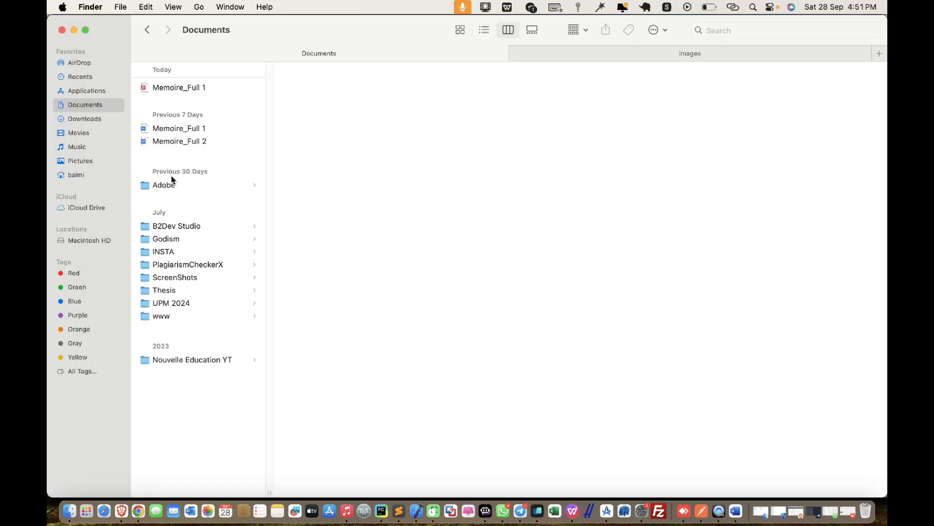
{"action": "double_click", "coordinate": [179, 88]}
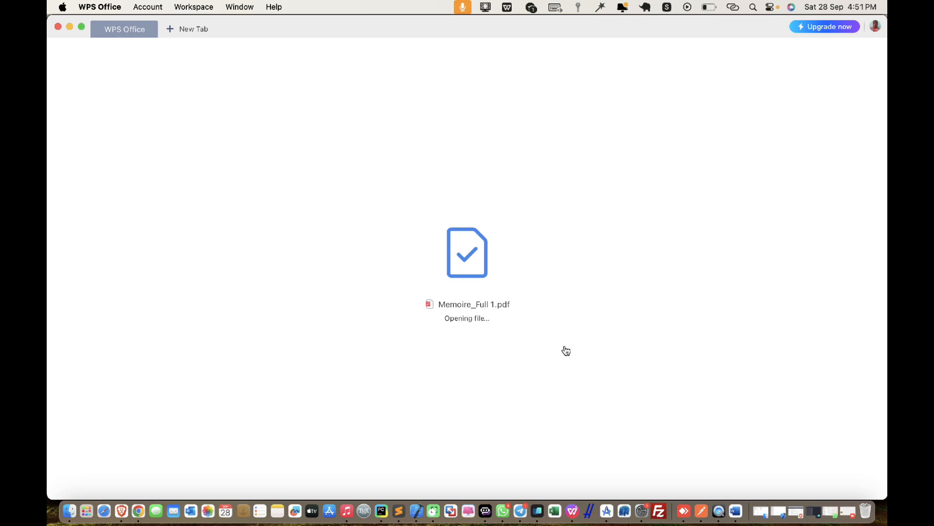
{"action": "scroll", "coordinate": [565, 344], "scroll_direction": "down", "scroll_amount": 15}
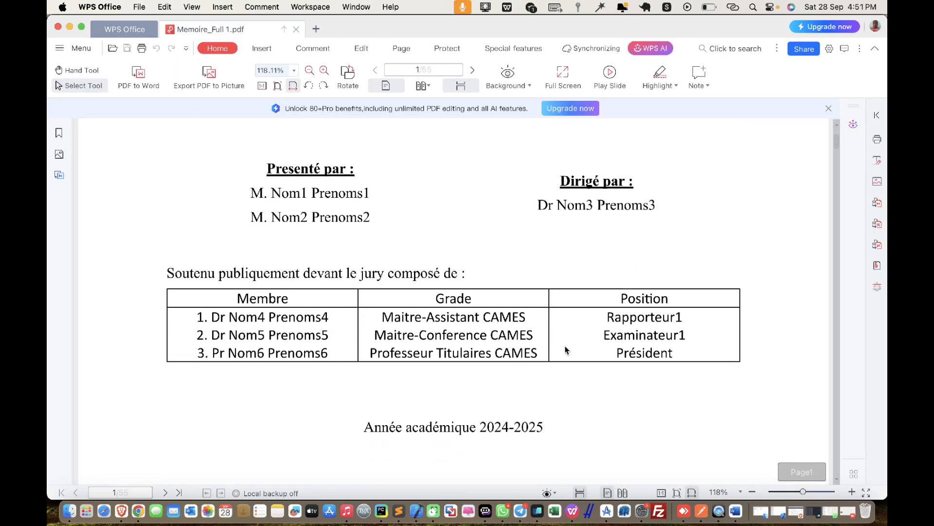
{"action": "scroll", "coordinate": [565, 350], "scroll_direction": "down", "scroll_amount": 10}
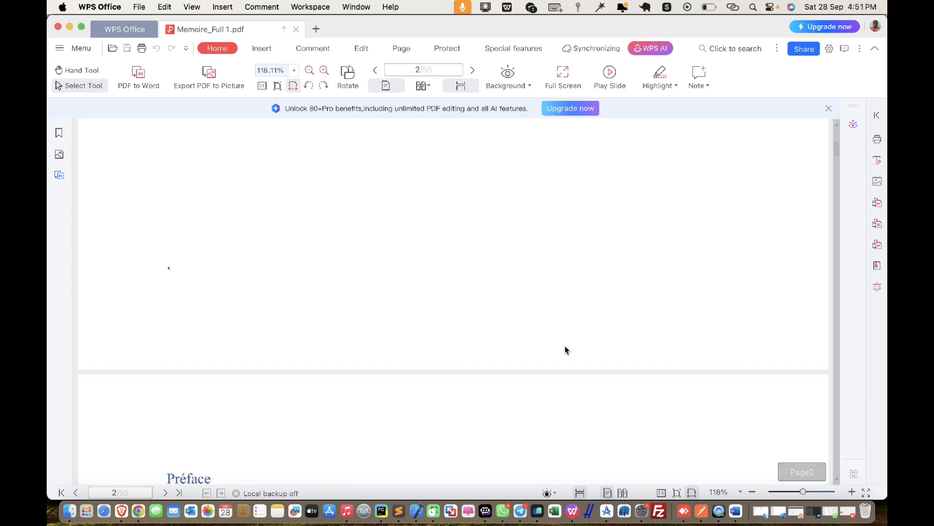
{"action": "scroll", "coordinate": [565, 349], "scroll_direction": "down", "scroll_amount": 12}
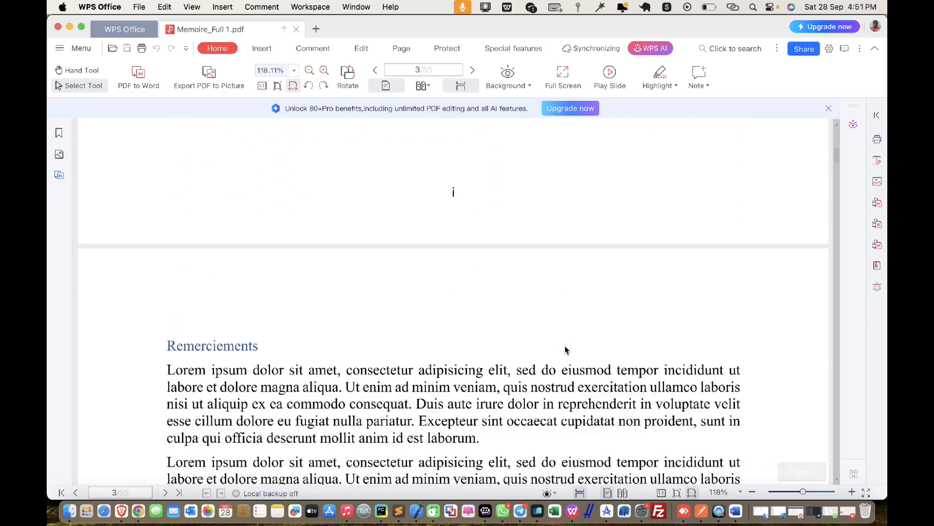
{"action": "scroll", "coordinate": [566, 345], "scroll_direction": "down", "scroll_amount": 12}
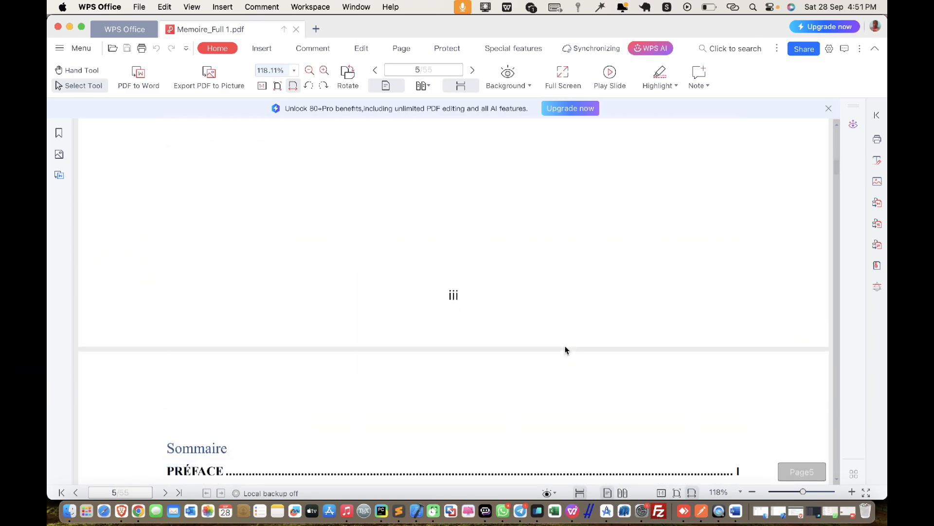
{"action": "scroll", "coordinate": [565, 349], "scroll_direction": "down", "scroll_amount": 15}
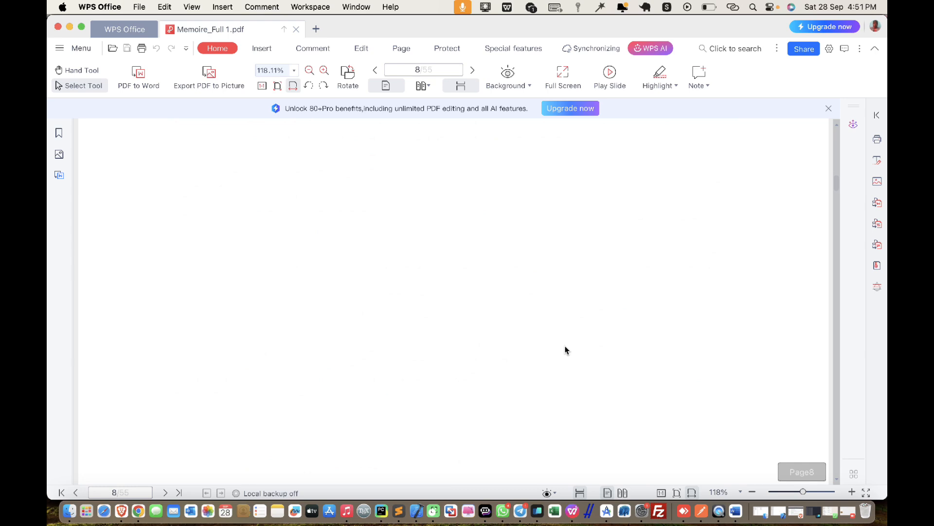
{"action": "scroll", "coordinate": [566, 349], "scroll_direction": "down", "scroll_amount": 20}
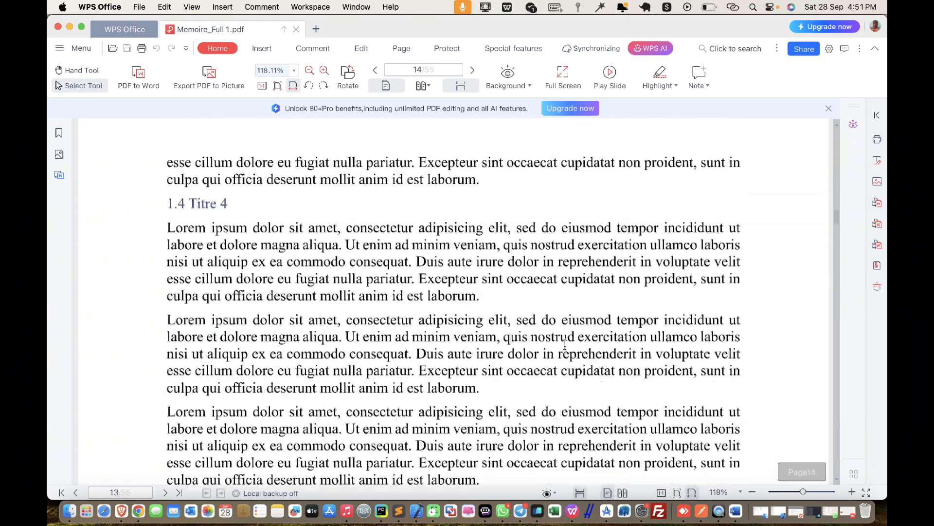
{"action": "scroll", "coordinate": [565, 344], "scroll_direction": "down", "scroll_amount": 20}
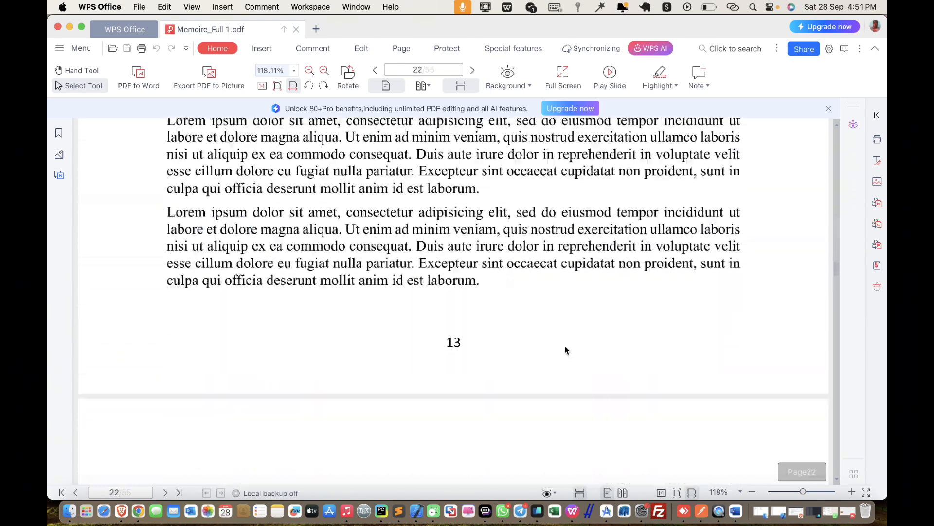
{"action": "scroll", "coordinate": [565, 345], "scroll_direction": "down", "scroll_amount": 20}
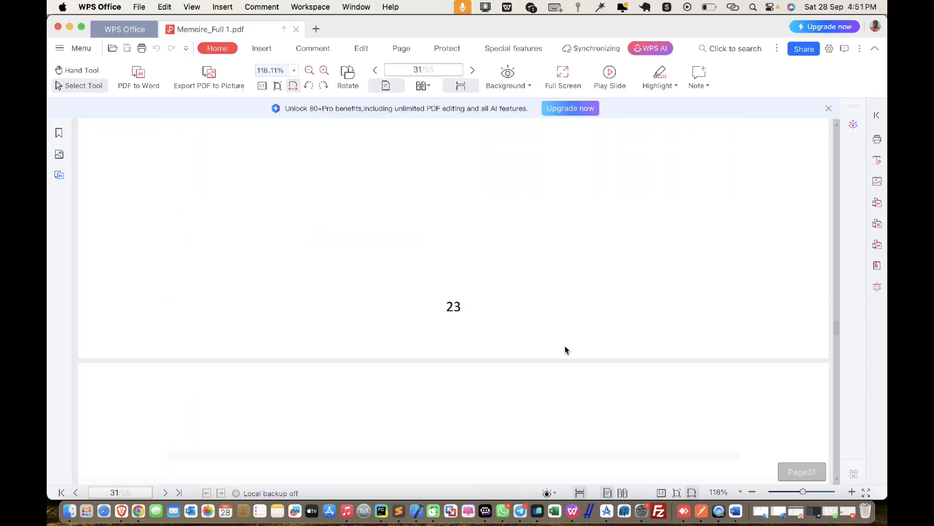
{"action": "scroll", "coordinate": [565, 345], "scroll_direction": "down", "scroll_amount": 20}
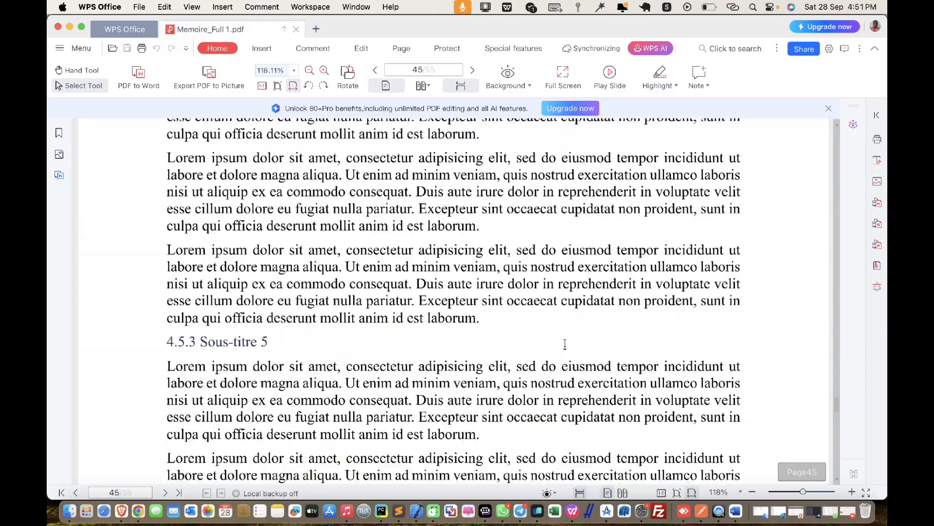
{"action": "scroll", "coordinate": [567, 349], "scroll_direction": "down", "scroll_amount": 10}
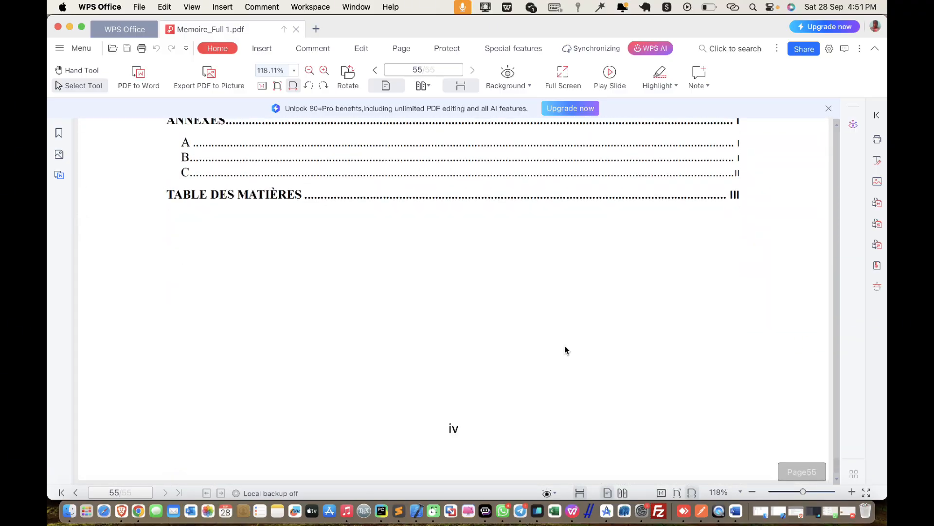
- Test the PDF's contents links by following the Sommaire entry in "Table des matières" and the Abstract entry in "Sommaire"
{"action": "scroll", "coordinate": [567, 349], "scroll_direction": "up", "scroll_amount": 15}
{"action": "scroll", "coordinate": [567, 350], "scroll_direction": "up", "scroll_amount": 20}
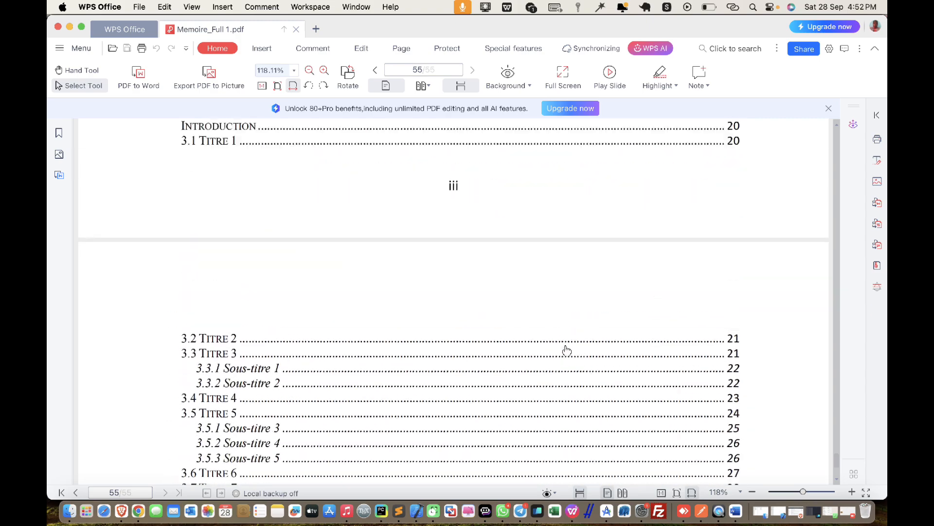
{"action": "scroll", "coordinate": [565, 349], "scroll_direction": "up", "scroll_amount": 5}
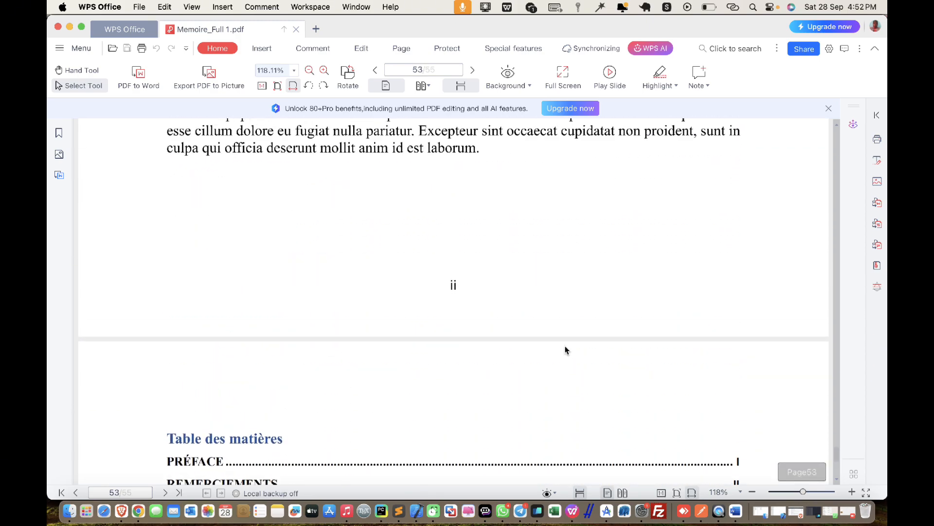
{"action": "scroll", "coordinate": [567, 350], "scroll_direction": "down", "scroll_amount": 10}
{"action": "scroll", "coordinate": [567, 350], "scroll_direction": "down", "scroll_amount": 1}
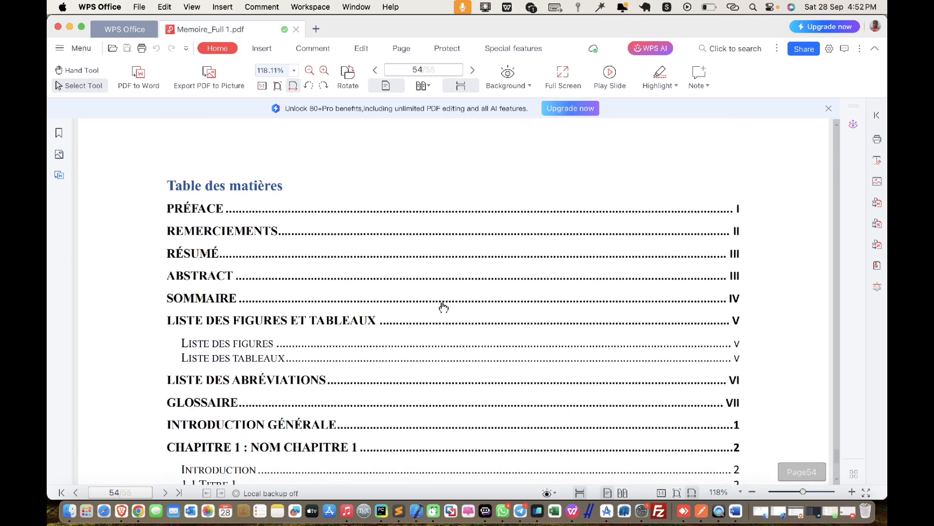
{"action": "left_click", "coordinate": [232, 277]}
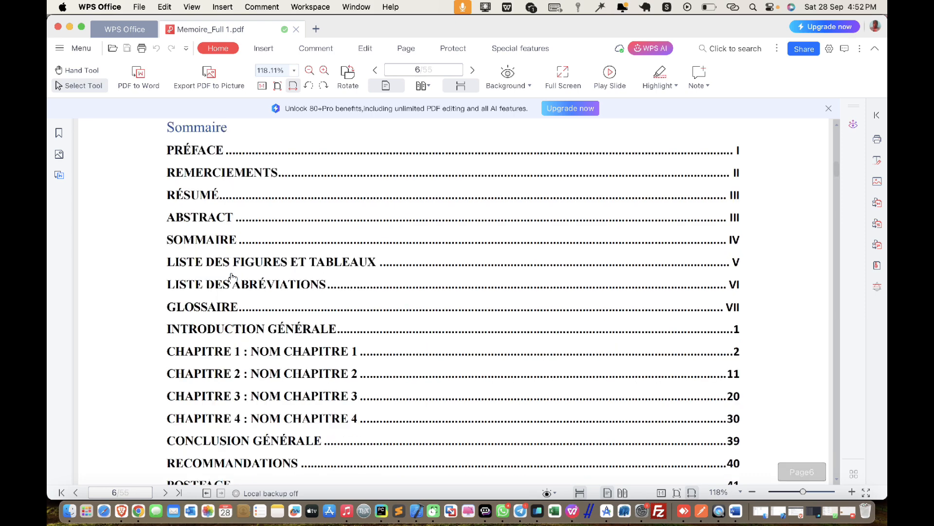
{"action": "left_click", "coordinate": [212, 221]}
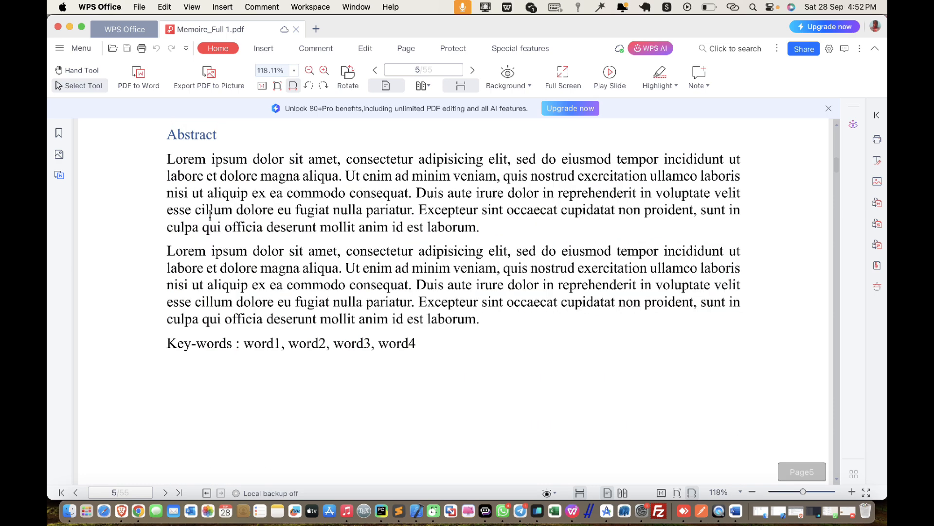